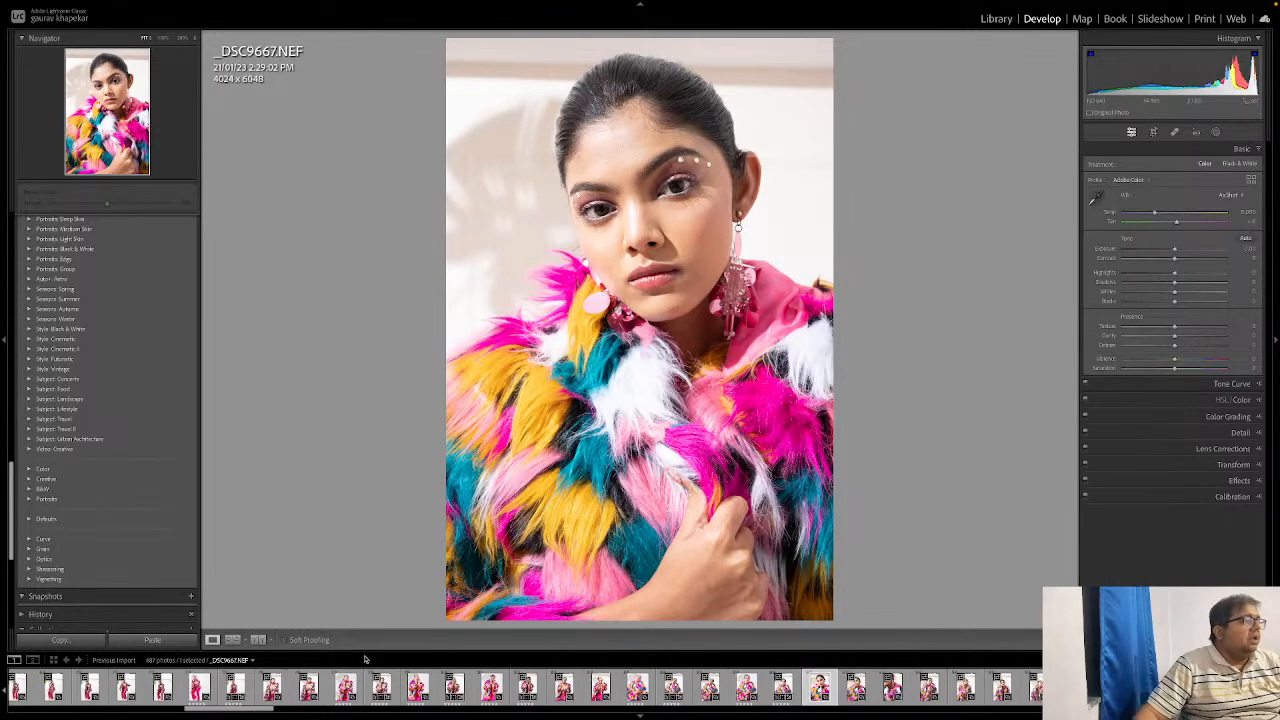
Step: Browse the shoot's fur-jacket portraits, viewing _DSC9666.jpg, _DSC9661.jpg, _DSC9672.NEF and _DSC9665.NEF
{"action": "scroll", "coordinate": [400, 690], "scroll_direction": "up", "scroll_amount": 6}
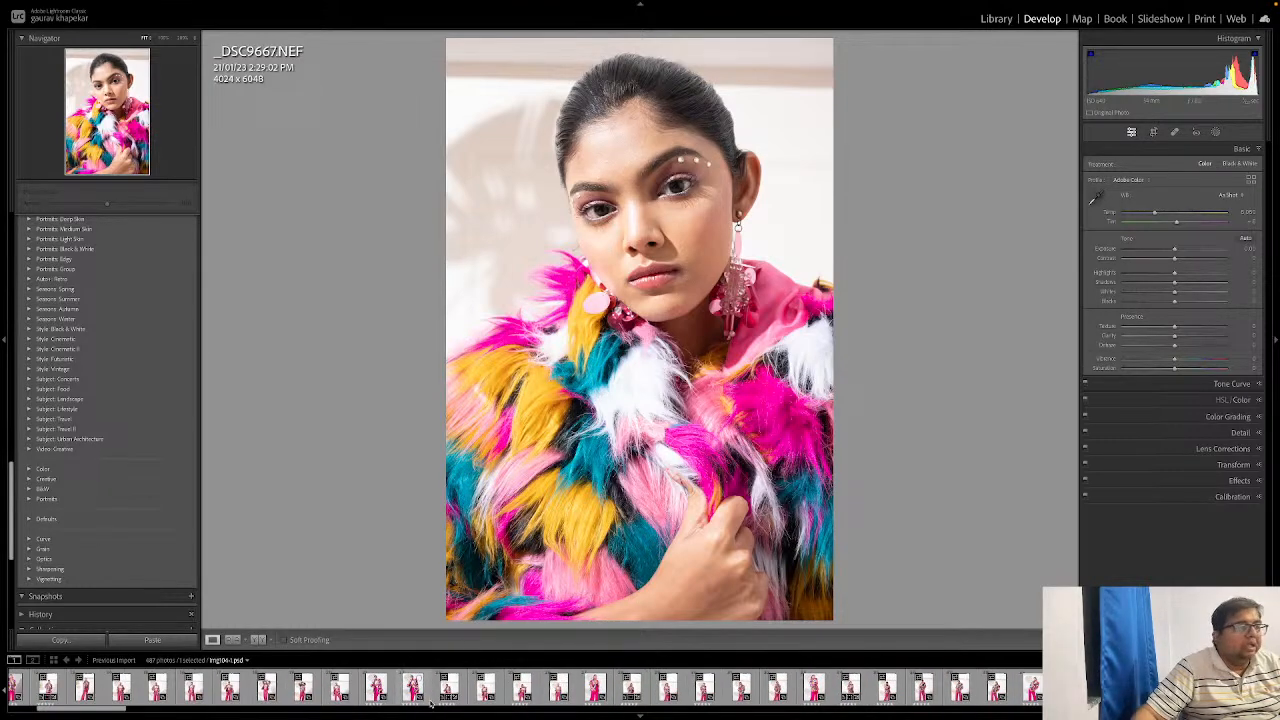
{"action": "left_click_drag", "start_coordinate": [124, 710], "coordinate": [264, 712]}
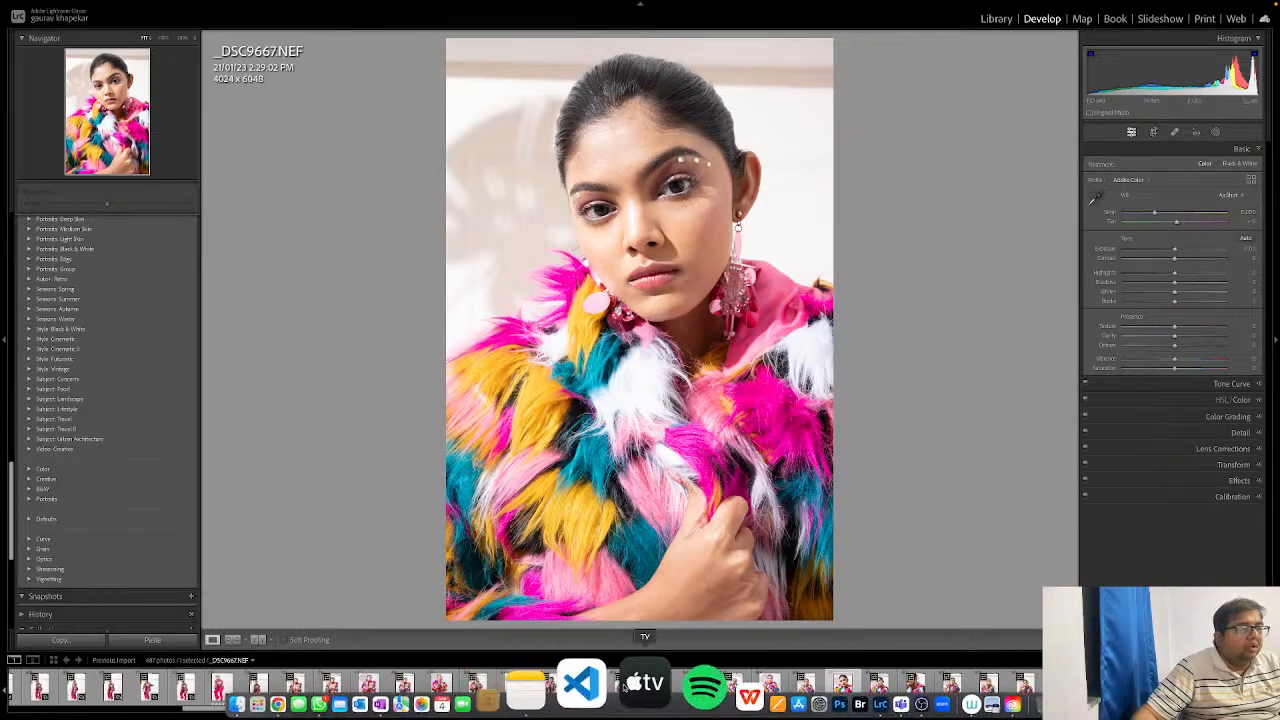
{"action": "left_click", "coordinate": [776, 685]}
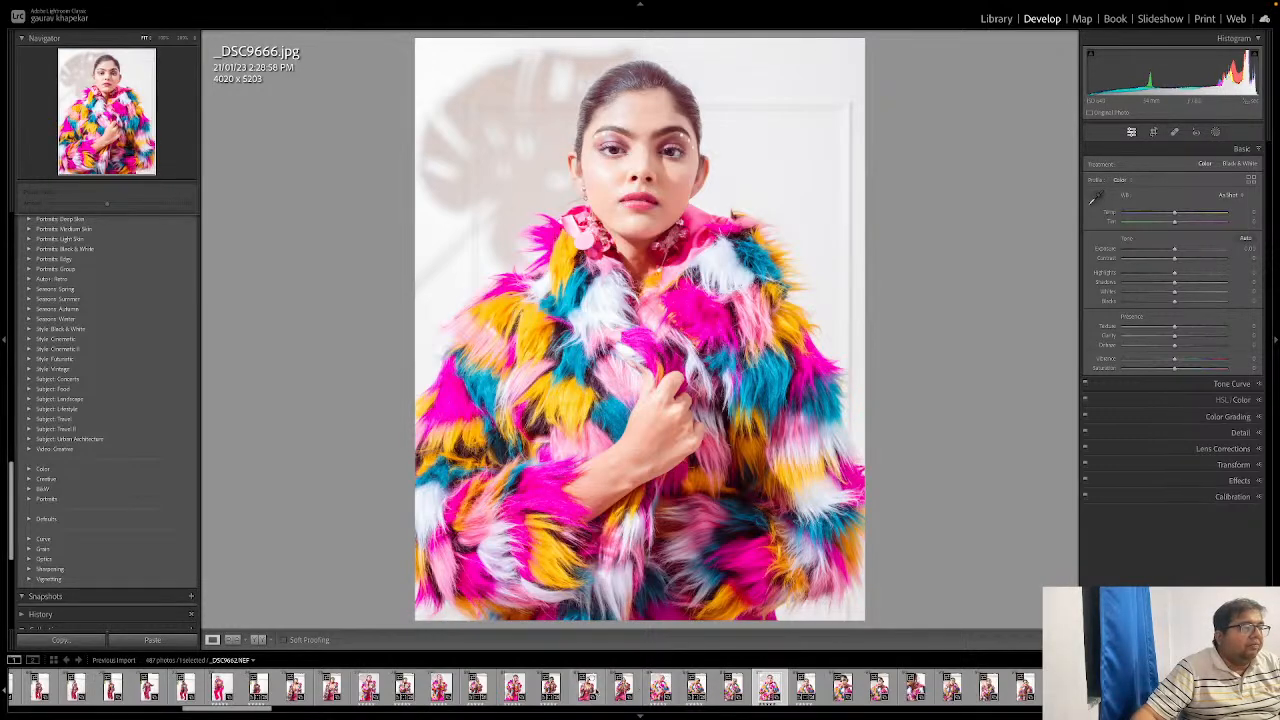
{"action": "left_click", "coordinate": [514, 687]}
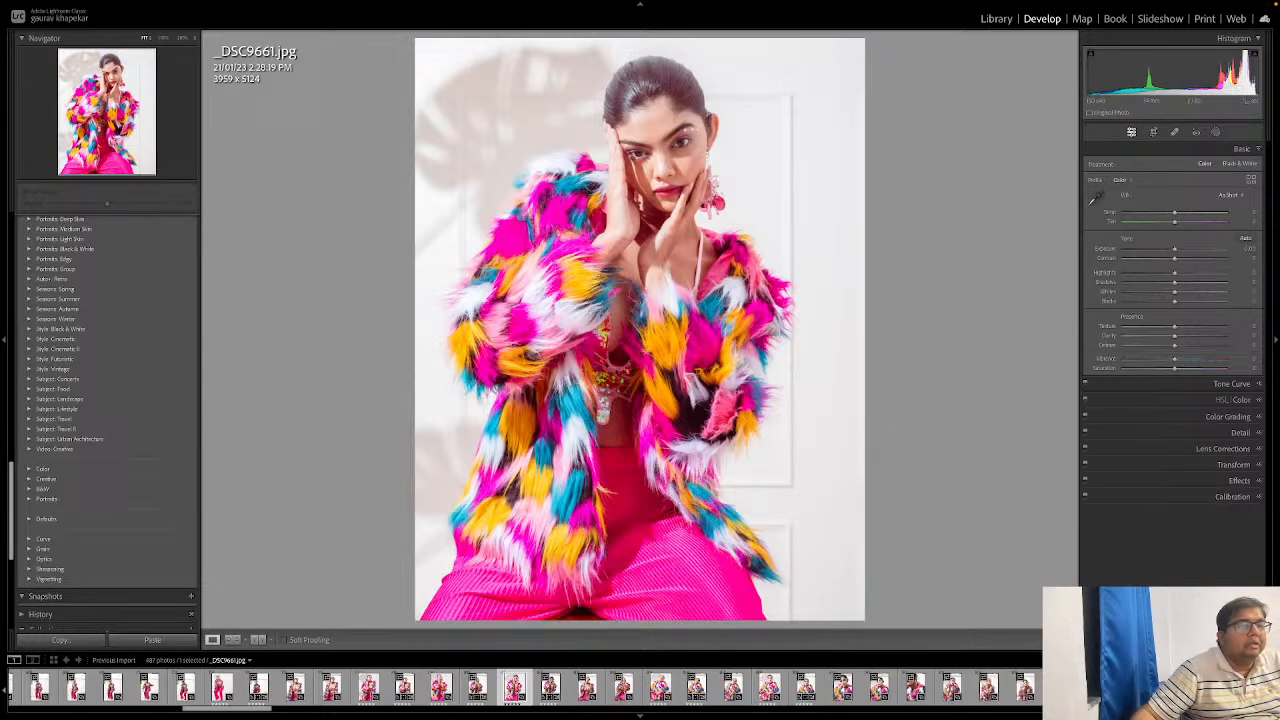
{"action": "left_click", "coordinate": [1028, 686]}
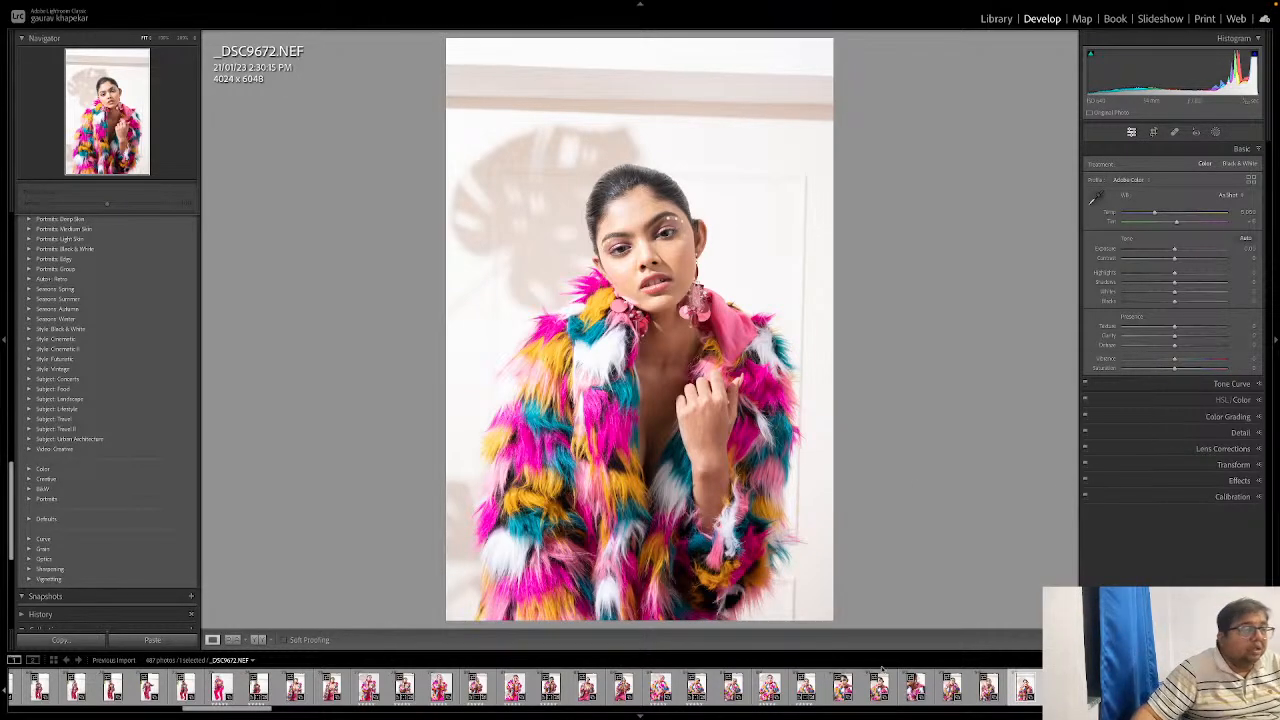
{"action": "left_click", "coordinate": [770, 690]}
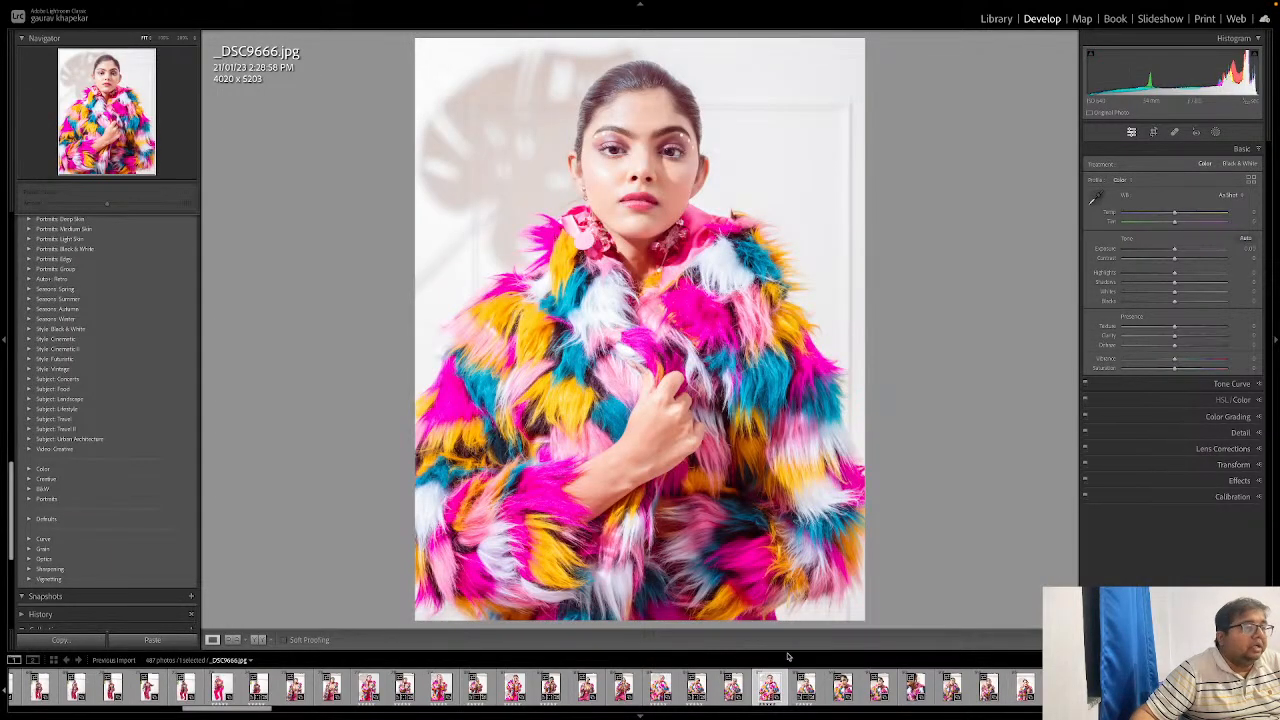
{"action": "left_click", "coordinate": [733, 688]}
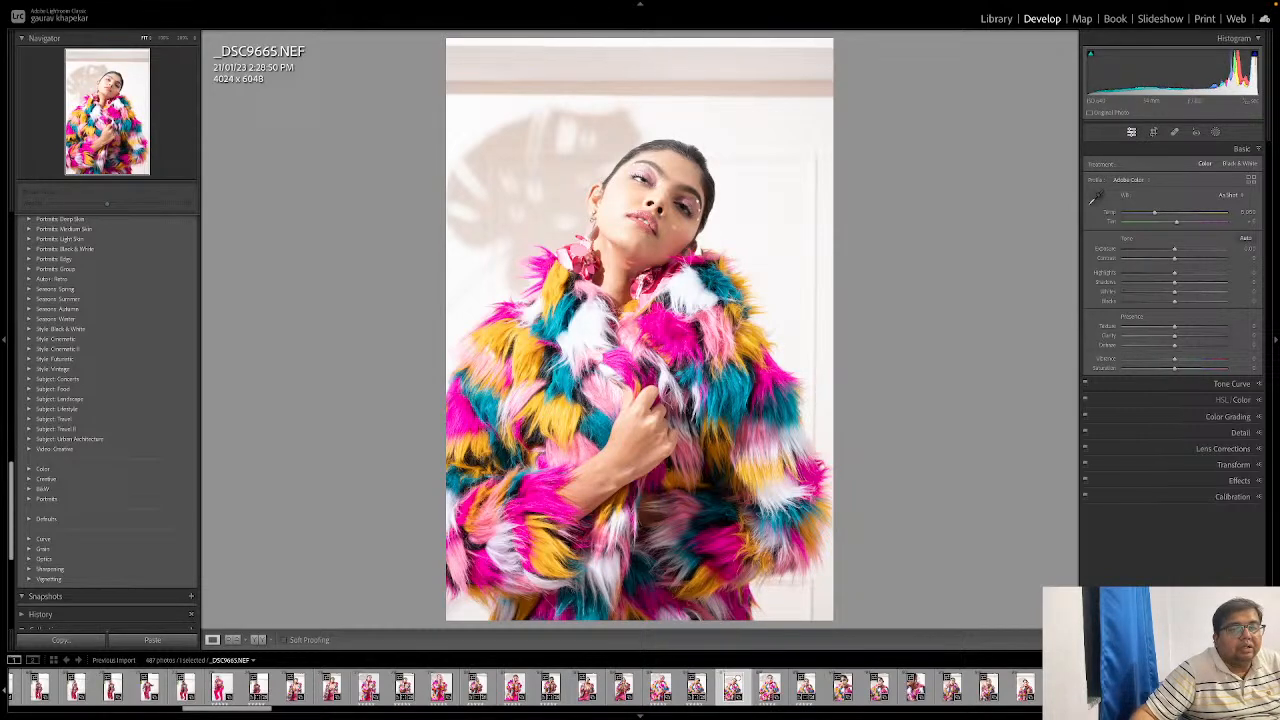
Step: Filter the previous import to show only photos rated one star and higher
{"action": "key", "text": "super+l"}
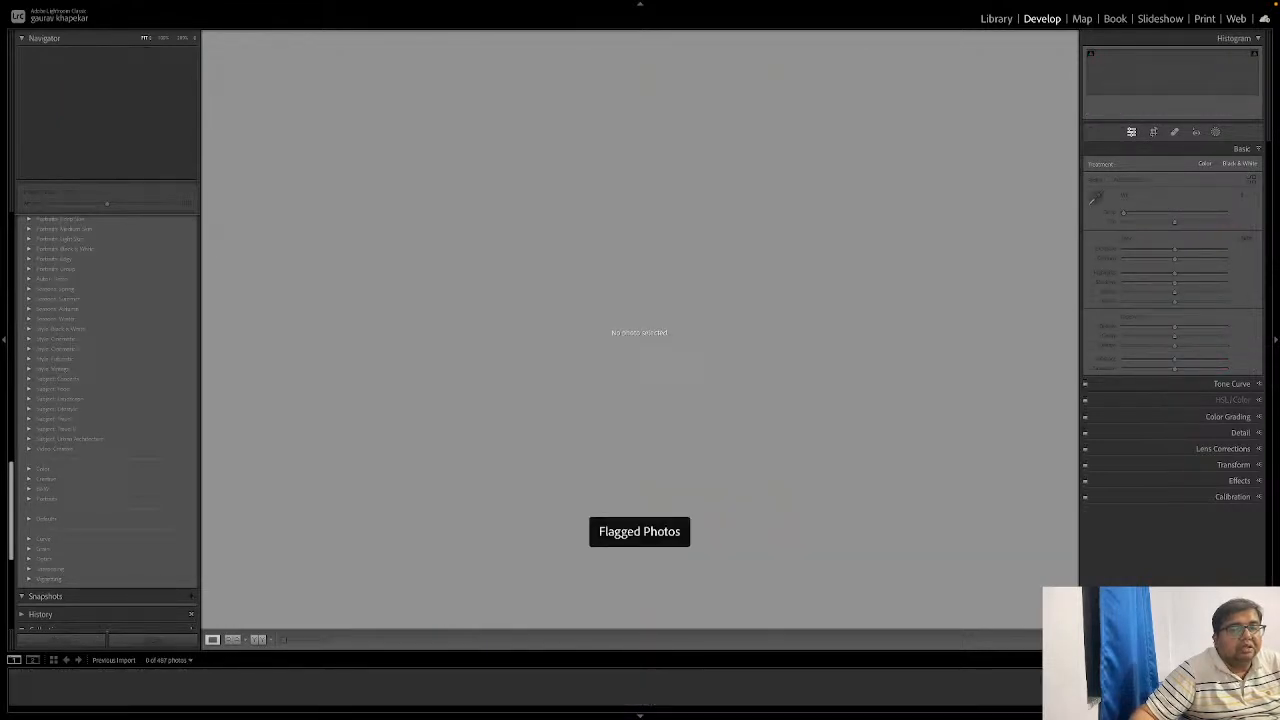
{"action": "left_click", "coordinate": [1226, 660]}
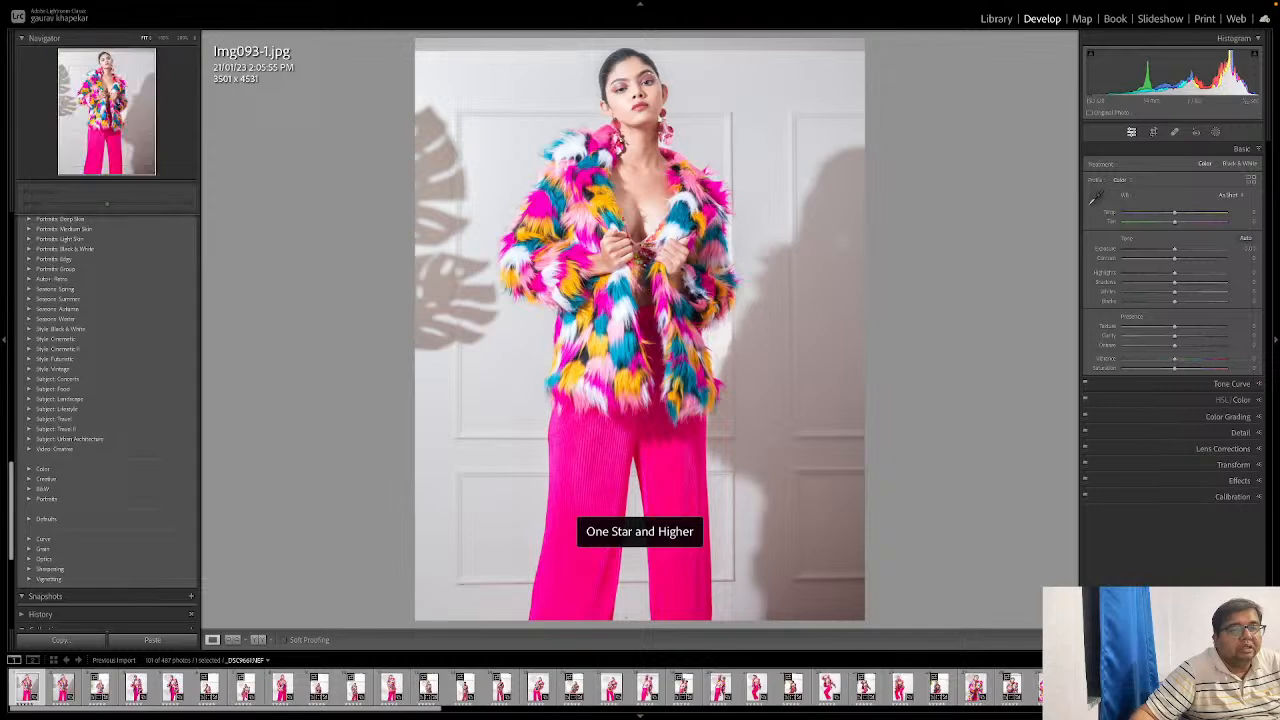
{"action": "left_click", "coordinate": [1128, 660]}
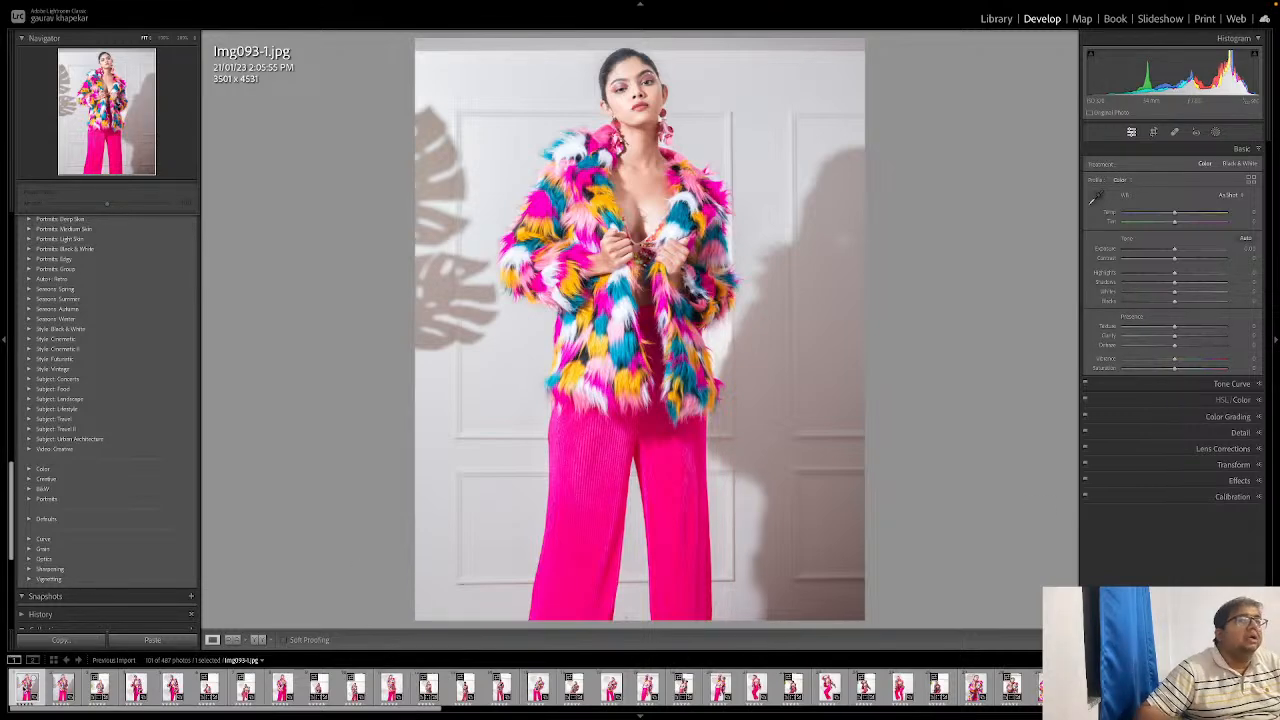
Step: Go through the filtered photos to Img104.nef and reset all of its develop settings
{"action": "key", "text": "Right"}
{"action": "key", "text": "Right"}
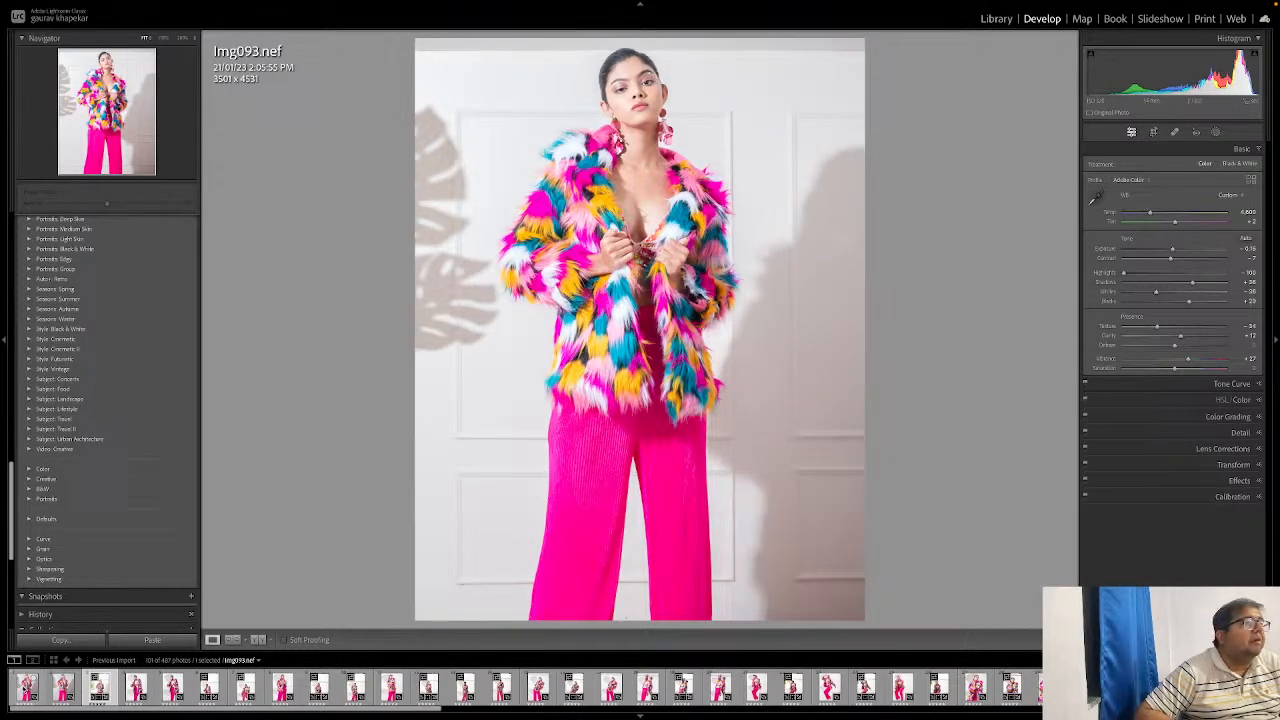
{"action": "key", "text": "Right"}
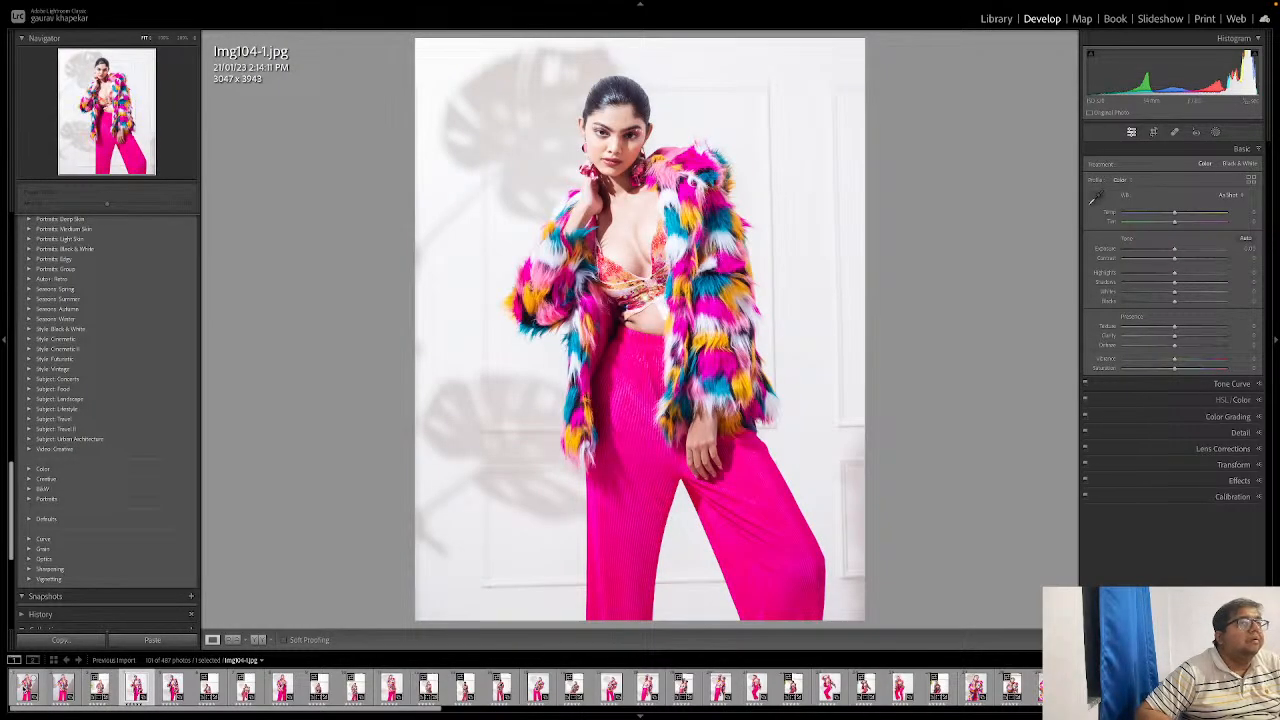
{"action": "key", "text": "Right"}
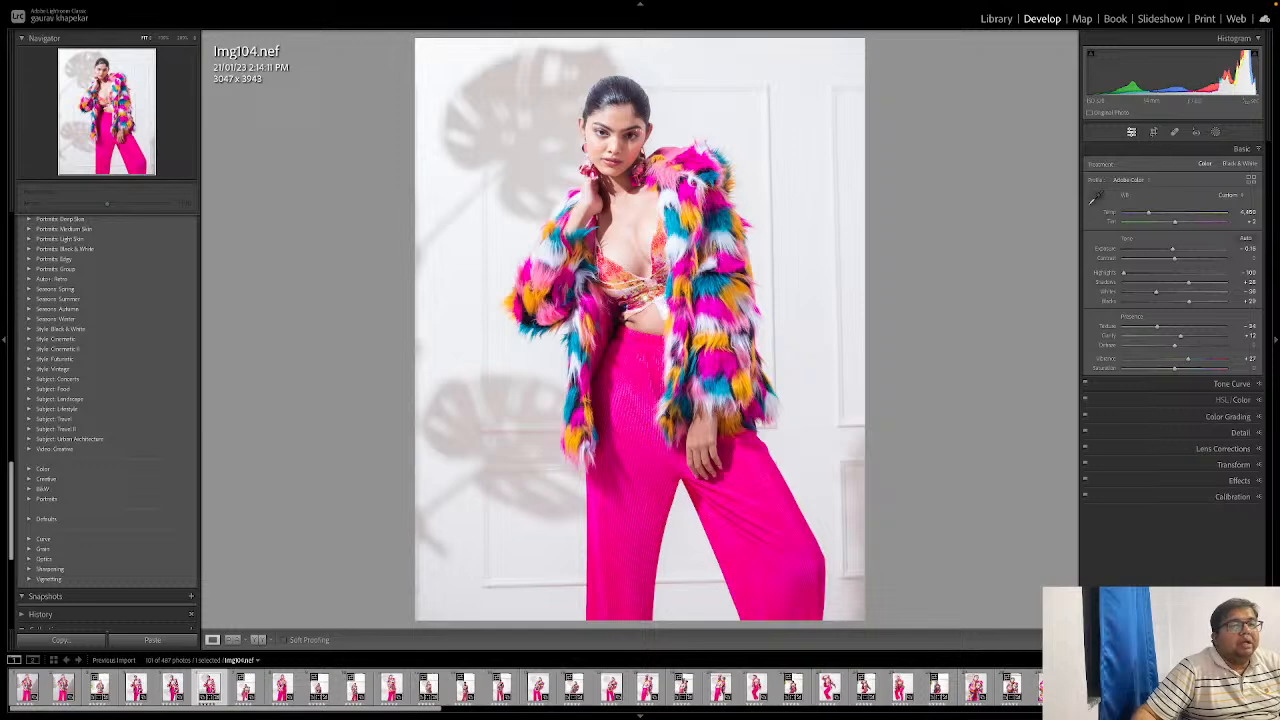
{"action": "key", "text": "ctrl+shift+r"}
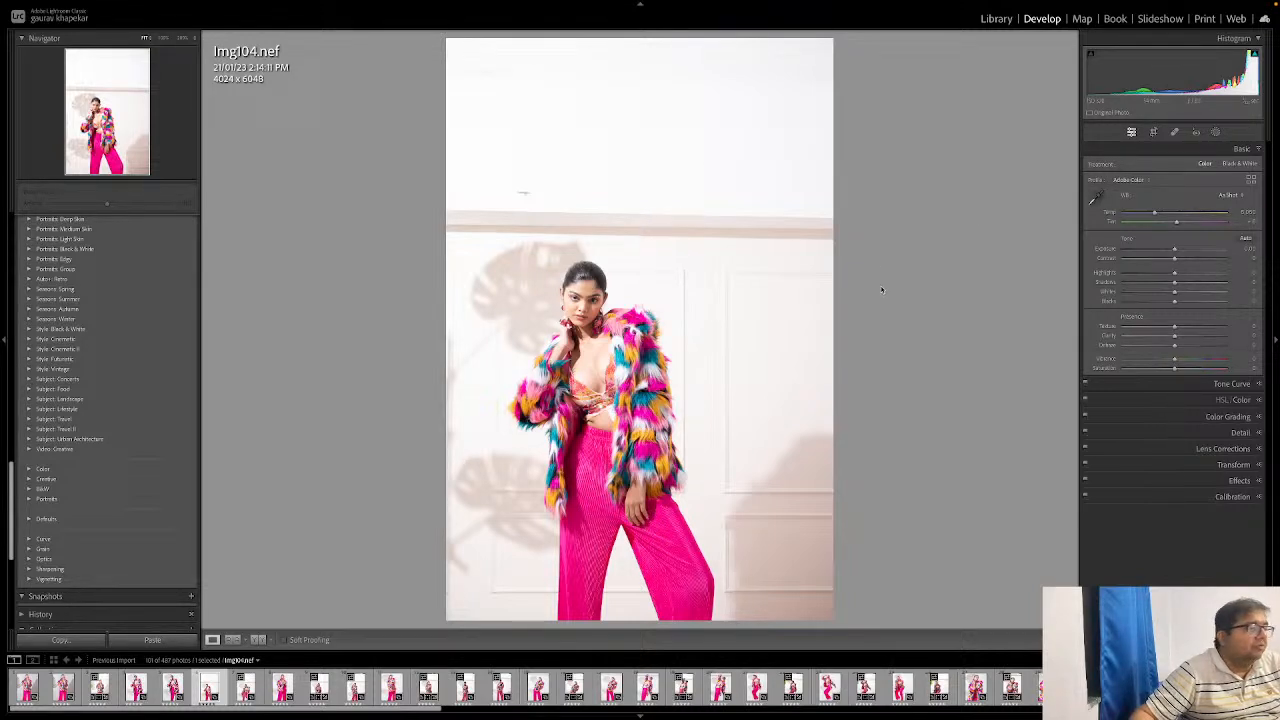
Step: Find the raw file _DSC9685.NEF among the filtered photos and set its rating to 5
{"action": "left_click_drag", "start_coordinate": [416, 710], "coordinate": [762, 716]}
{"action": "left_click", "coordinate": [328, 686]}
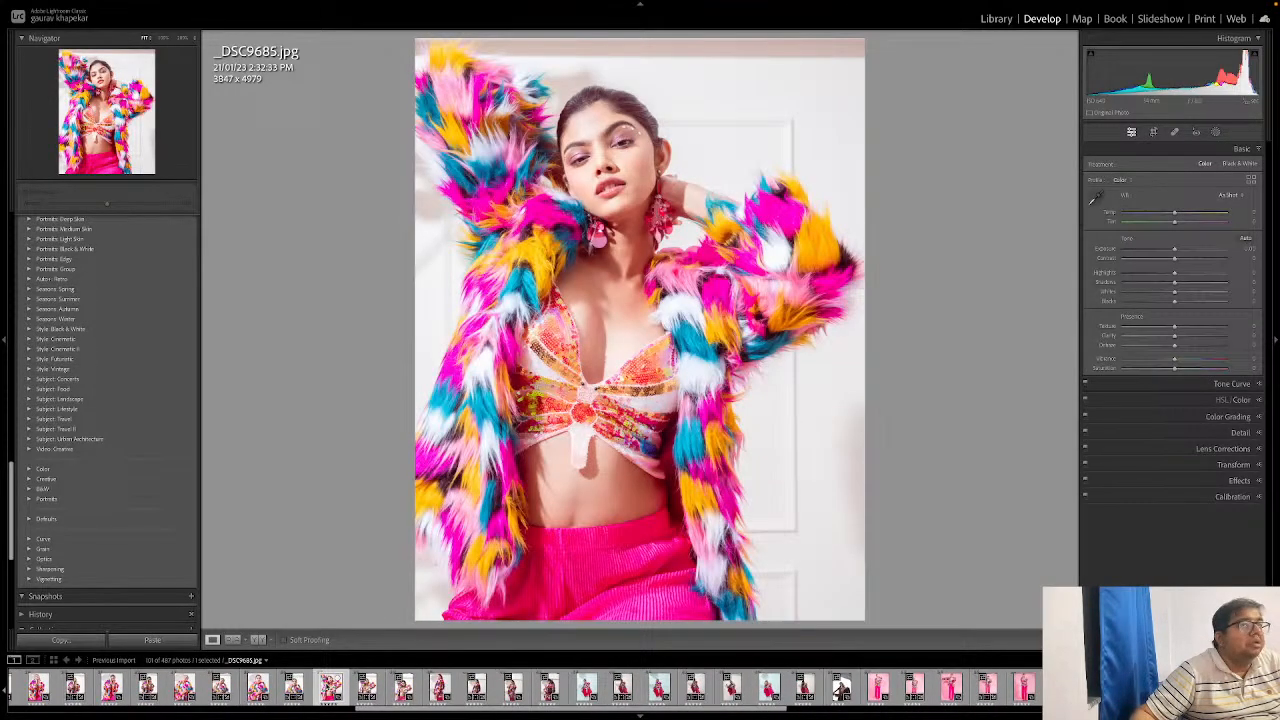
{"action": "key", "text": "Right"}
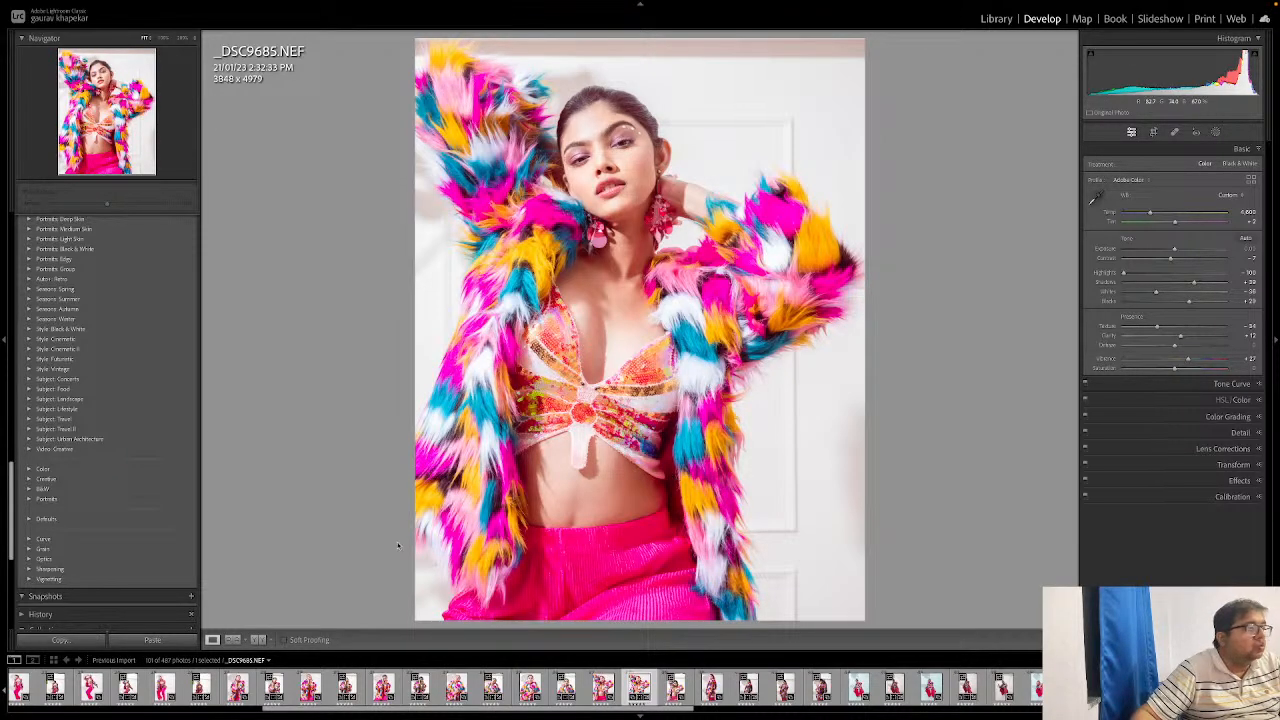
{"action": "key", "text": "5"}
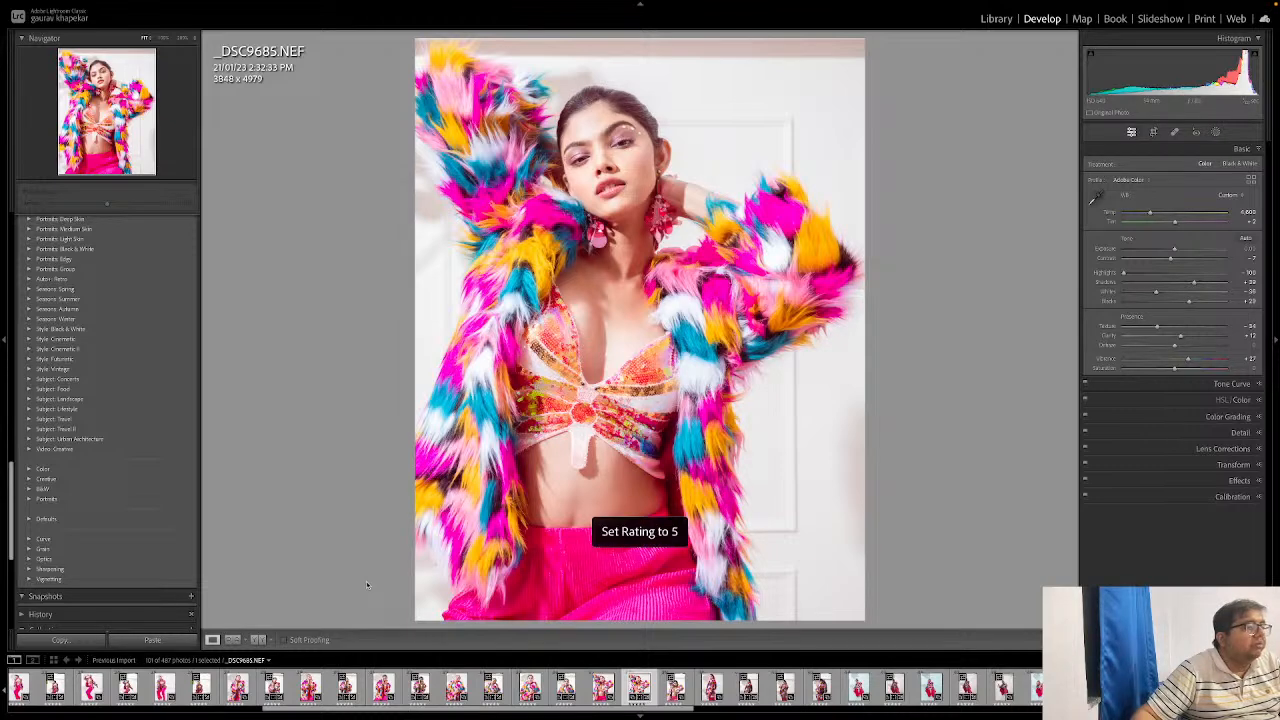
Step: Return to the unedited raw file Img104.nef and set its rating to 5
{"action": "mouse_move", "coordinate": [365, 715]}
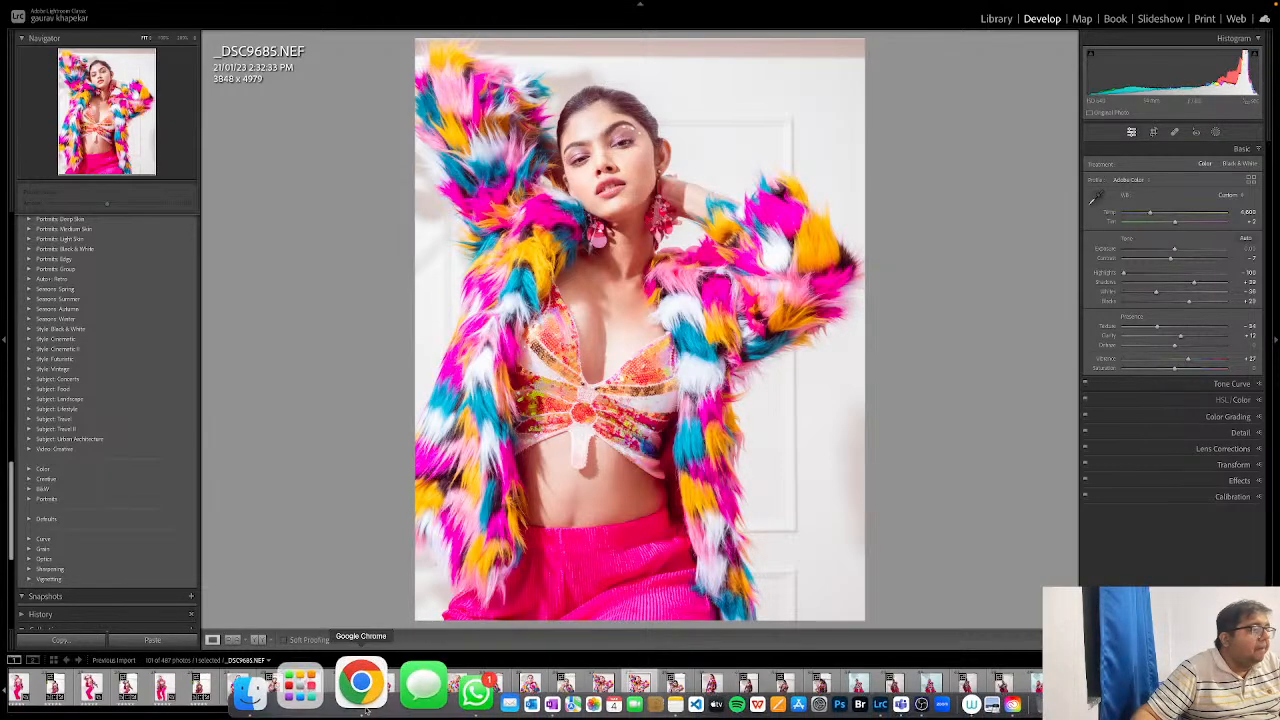
{"action": "left_click_drag", "start_coordinate": [370, 710], "coordinate": [126, 711]}
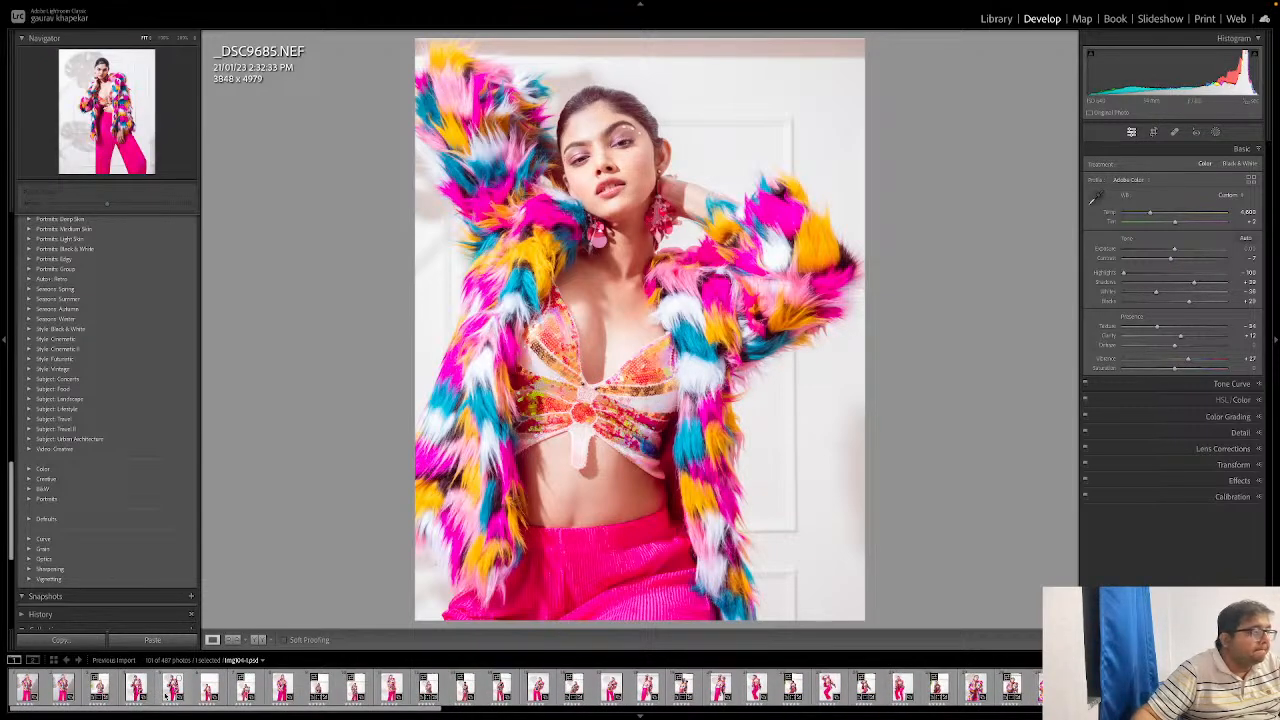
{"action": "left_click", "coordinate": [166, 695]}
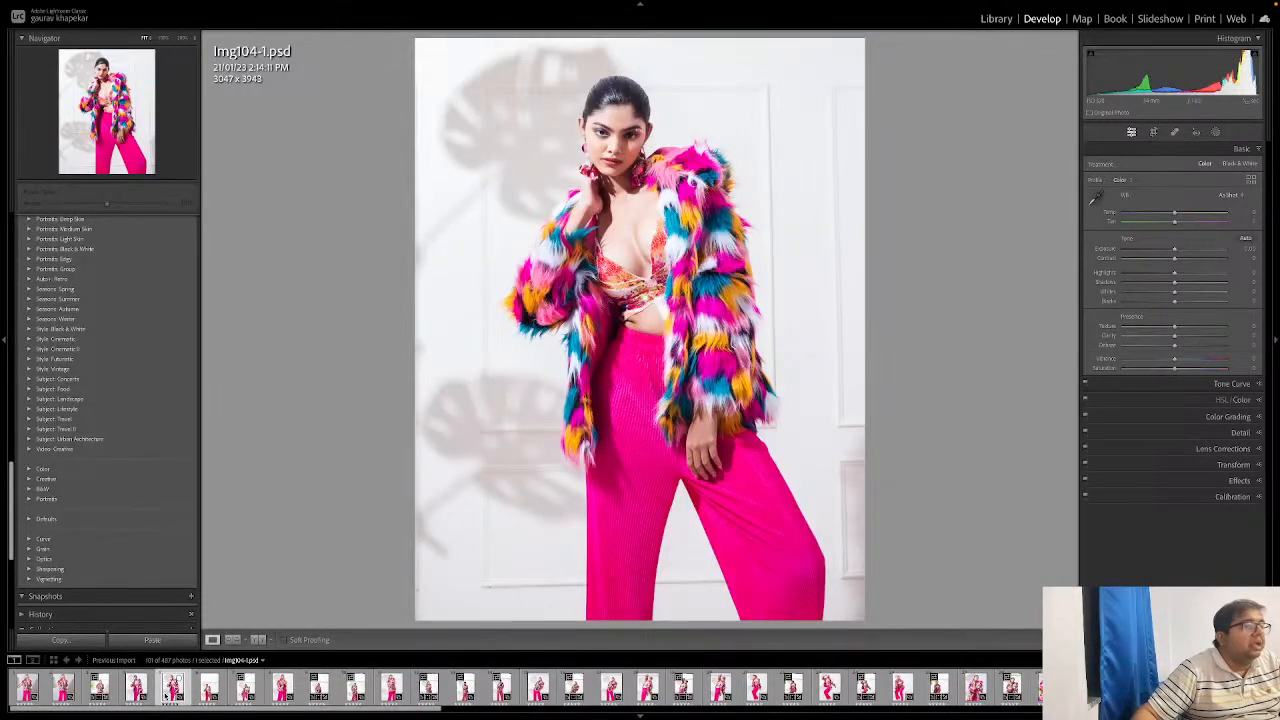
{"action": "key", "text": "Right"}
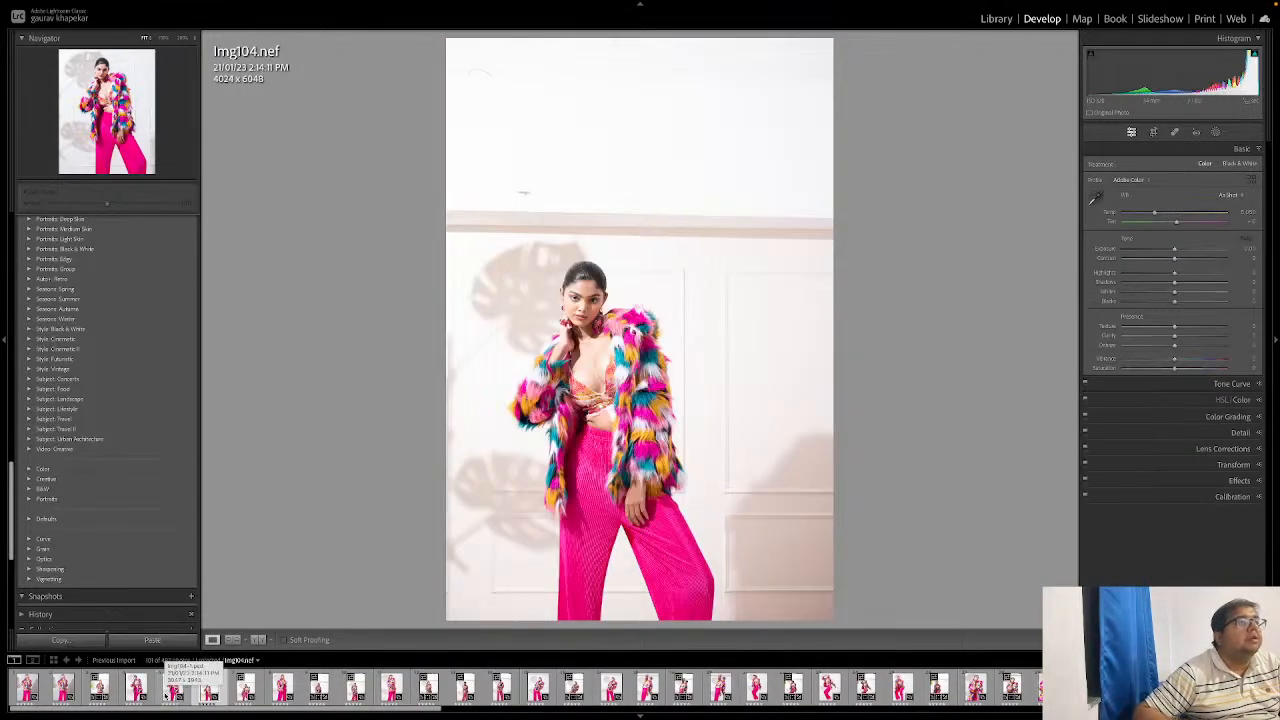
{"action": "key", "text": "5"}
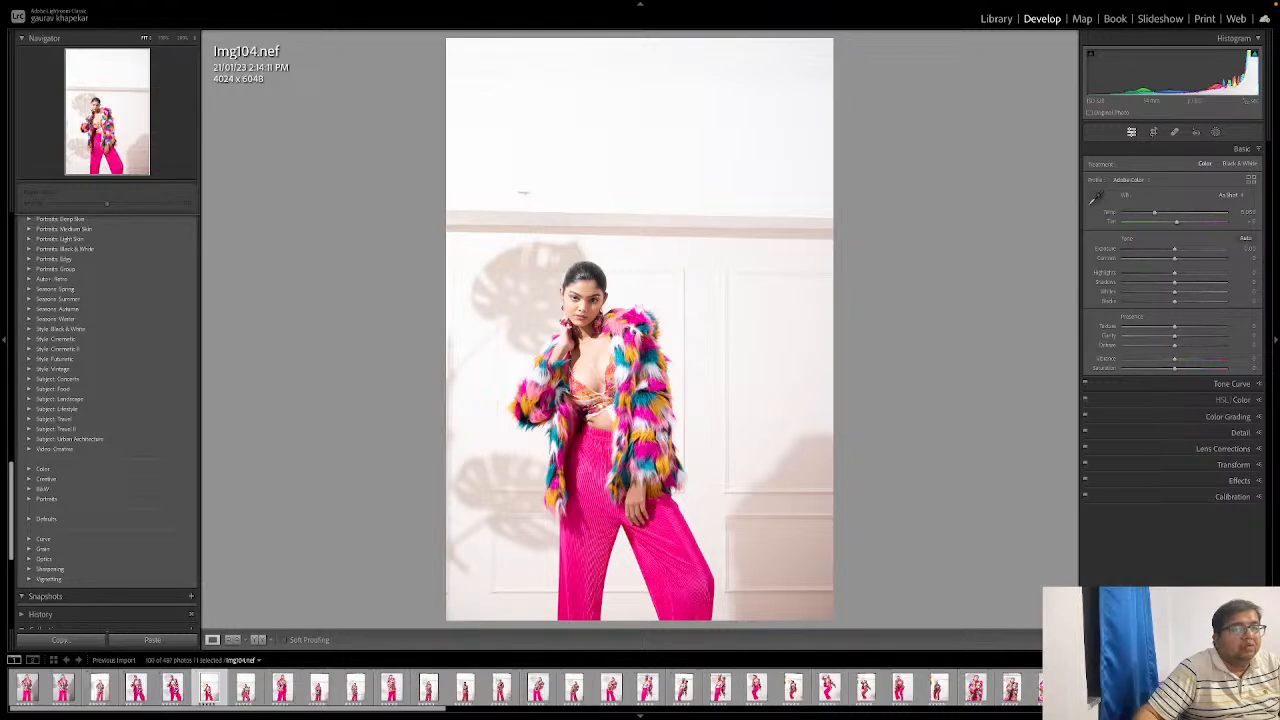
{"action": "key", "text": "ctrl+alt+5"}
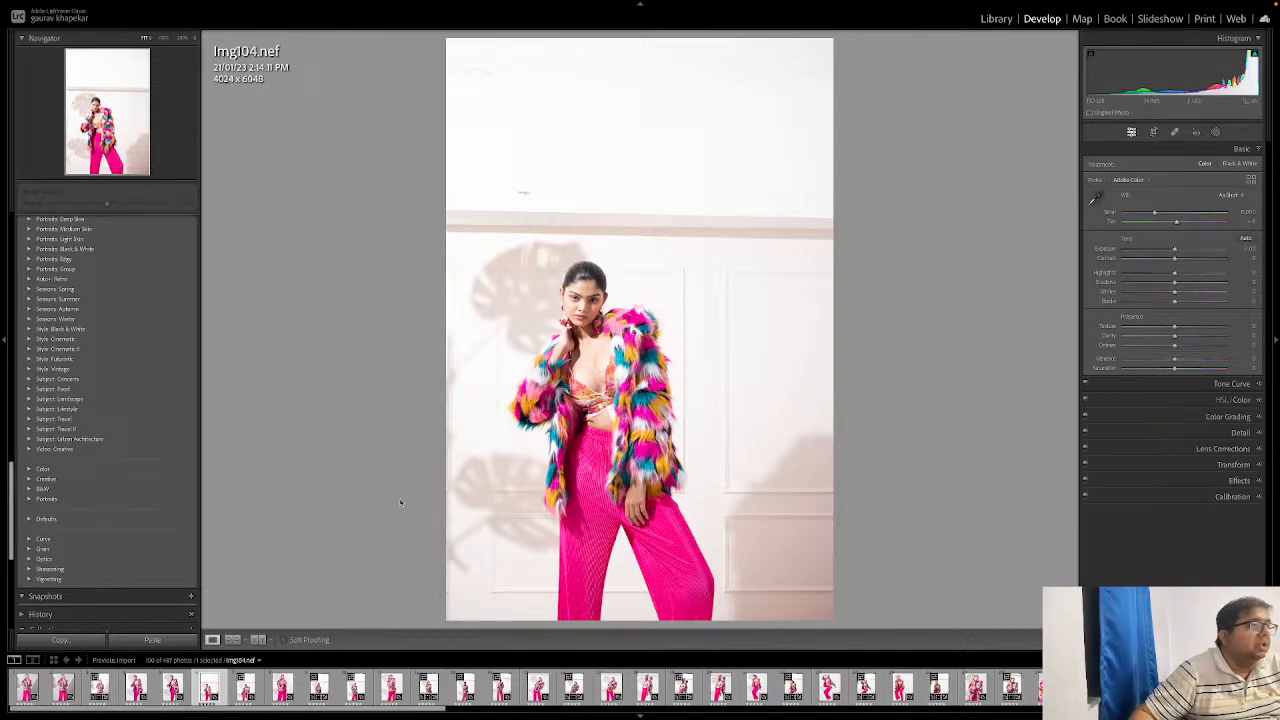
Step: Inspect the model's face in Img104.nef at 100% magnification and return to the full-frame view
{"action": "left_click", "coordinate": [582, 300]}
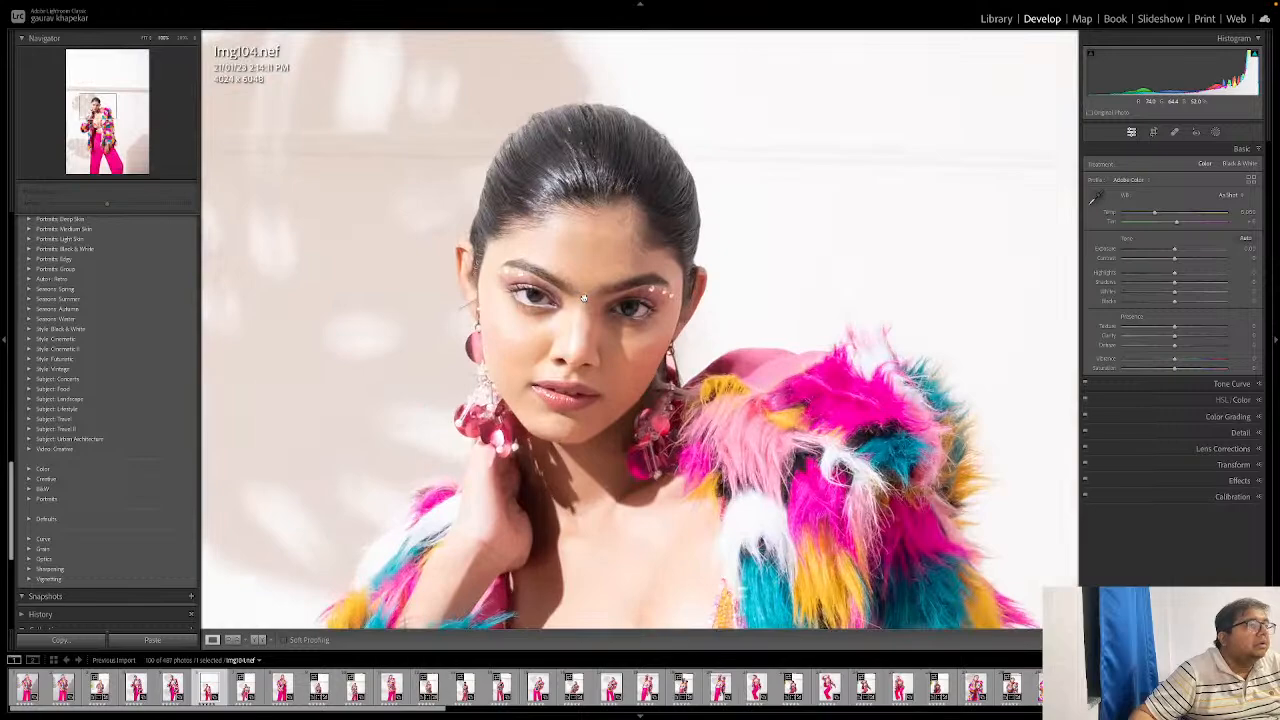
{"action": "left_click", "coordinate": [583, 299]}
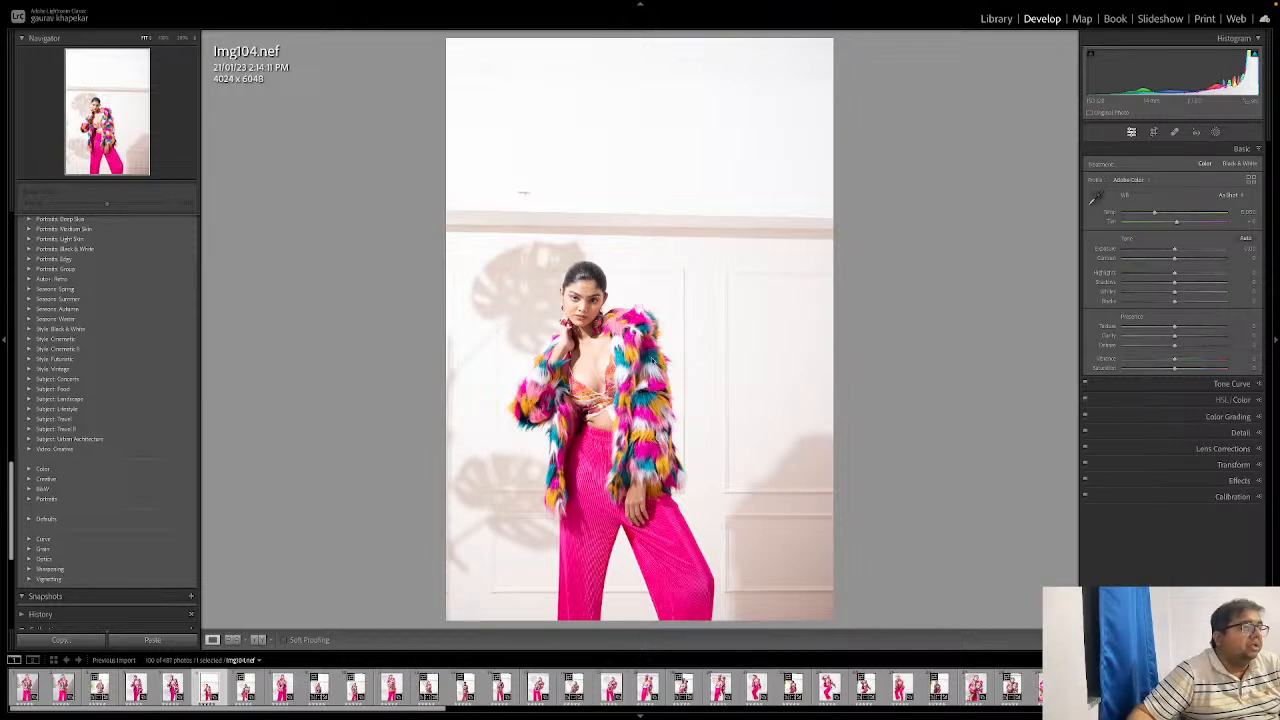
{"action": "key", "text": "Right"}
{"action": "key", "text": "Left"}
Step: Hide the filmstrip and look over the rated photos in the Library grid, returning to Img104.nef in Develop
{"action": "left_click", "coordinate": [640, 714]}
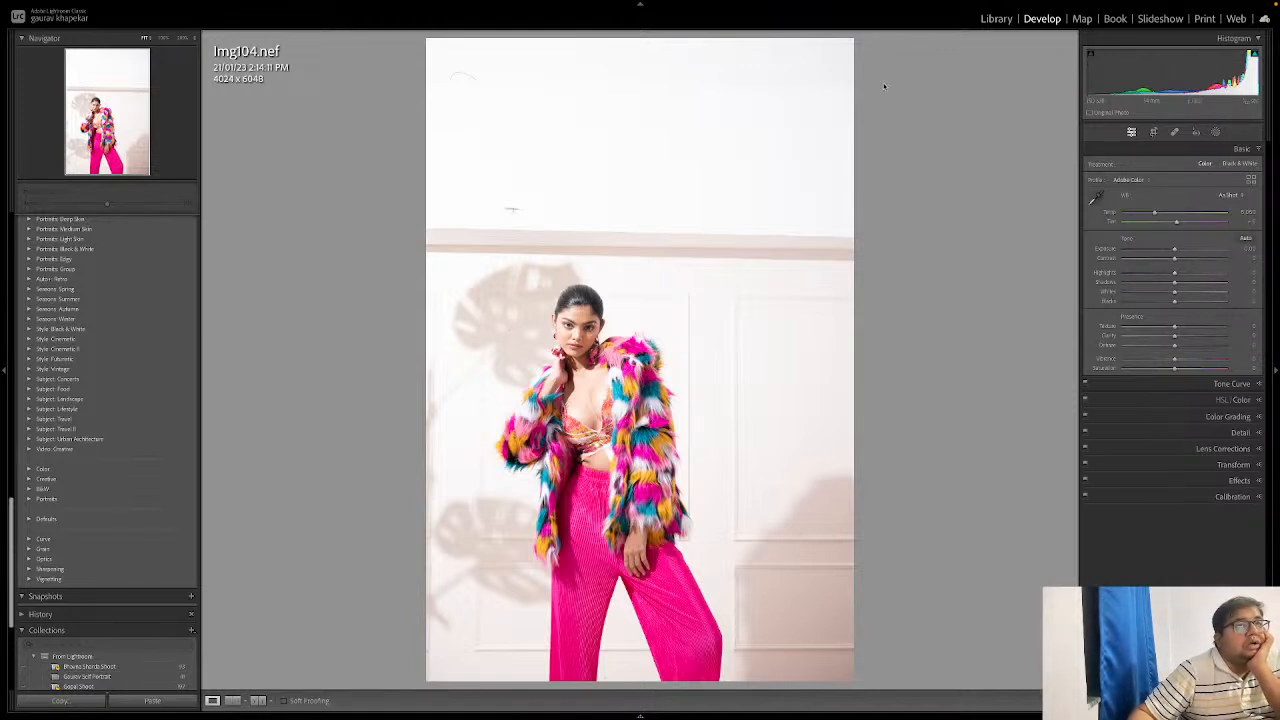
{"action": "left_click", "coordinate": [996, 18]}
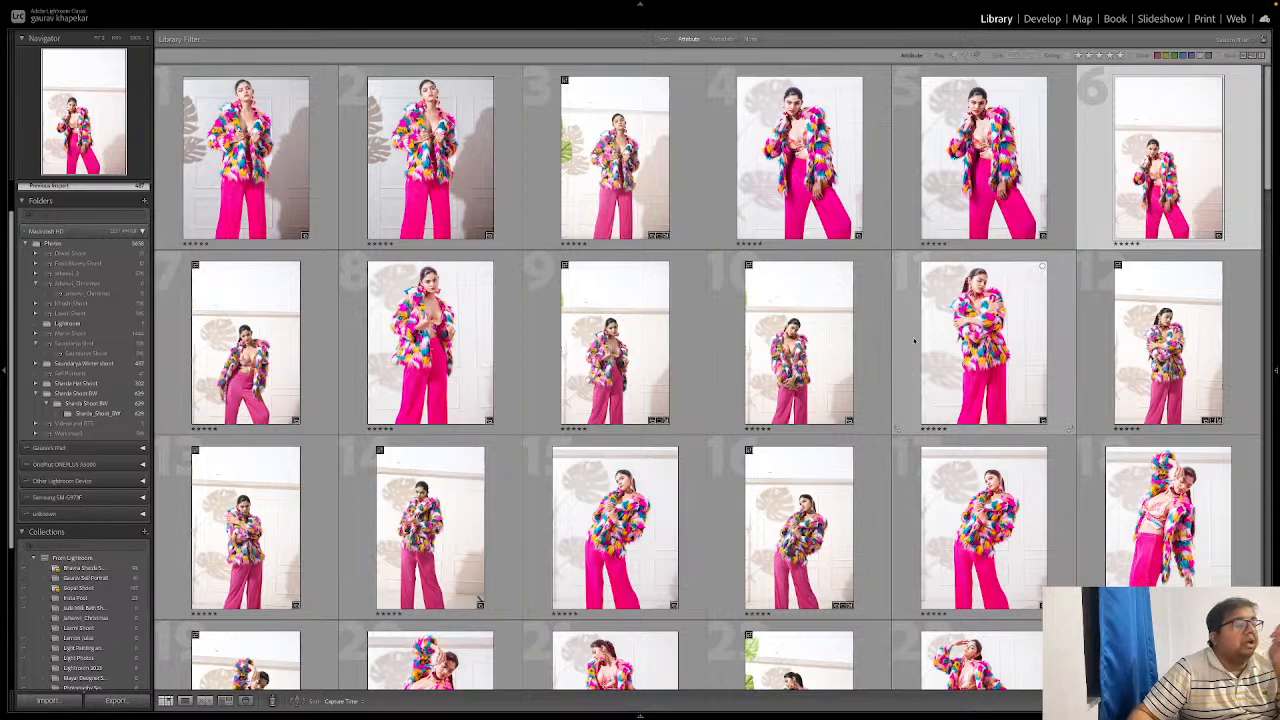
{"action": "left_click", "coordinate": [1039, 20]}
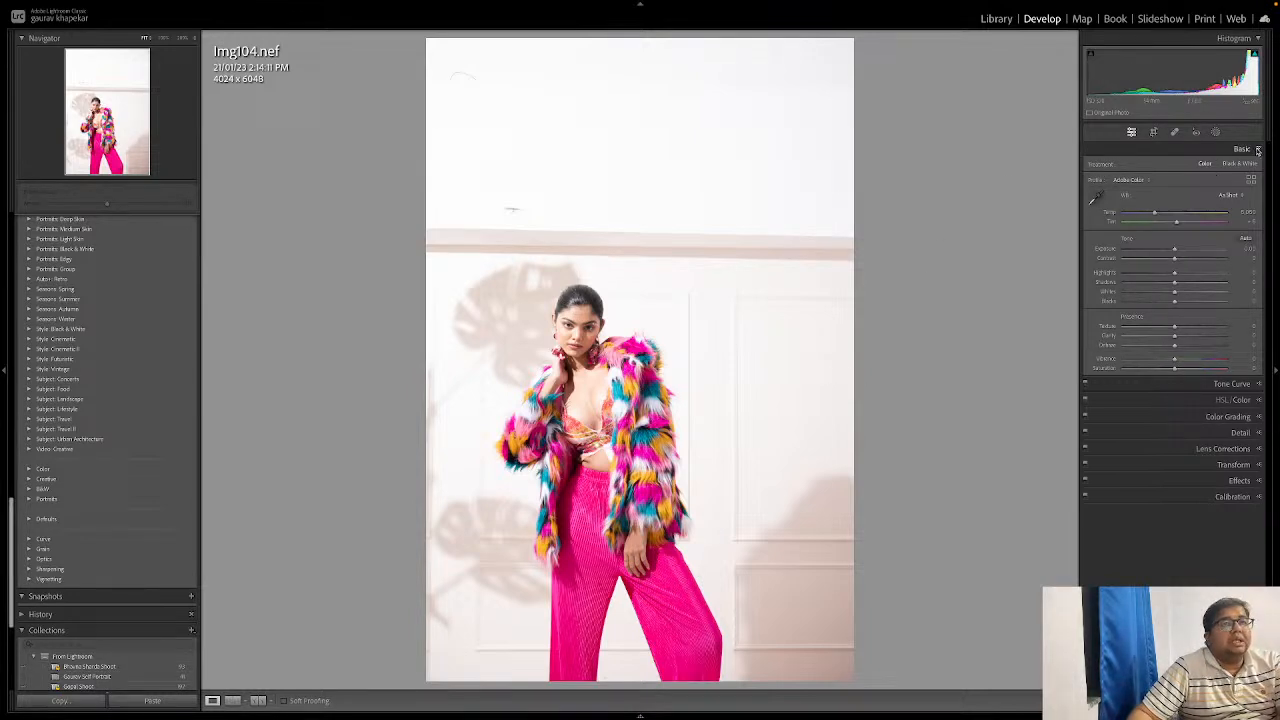
Step: Collapse the Basic adjustments and erase the faint mark on the upper-left wall of Img104.nef with the content-aware Remove tool
{"action": "left_click", "coordinate": [1255, 150]}
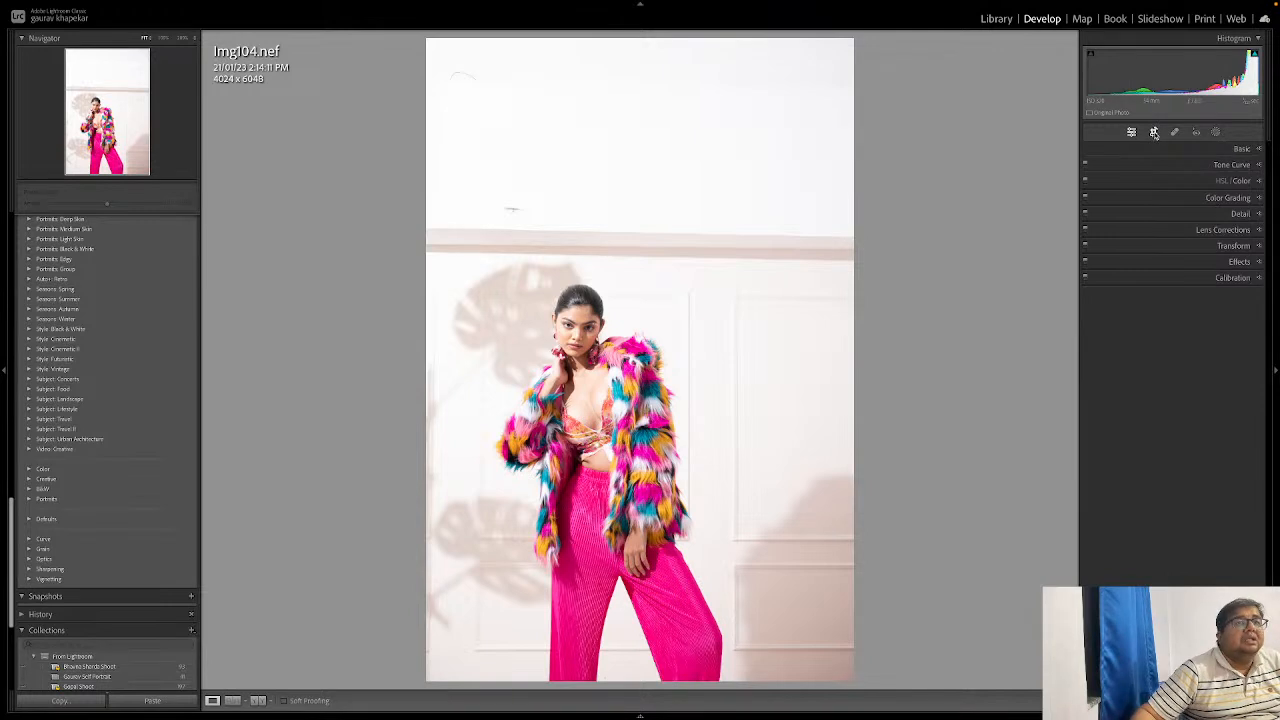
{"action": "left_click", "coordinate": [1154, 132]}
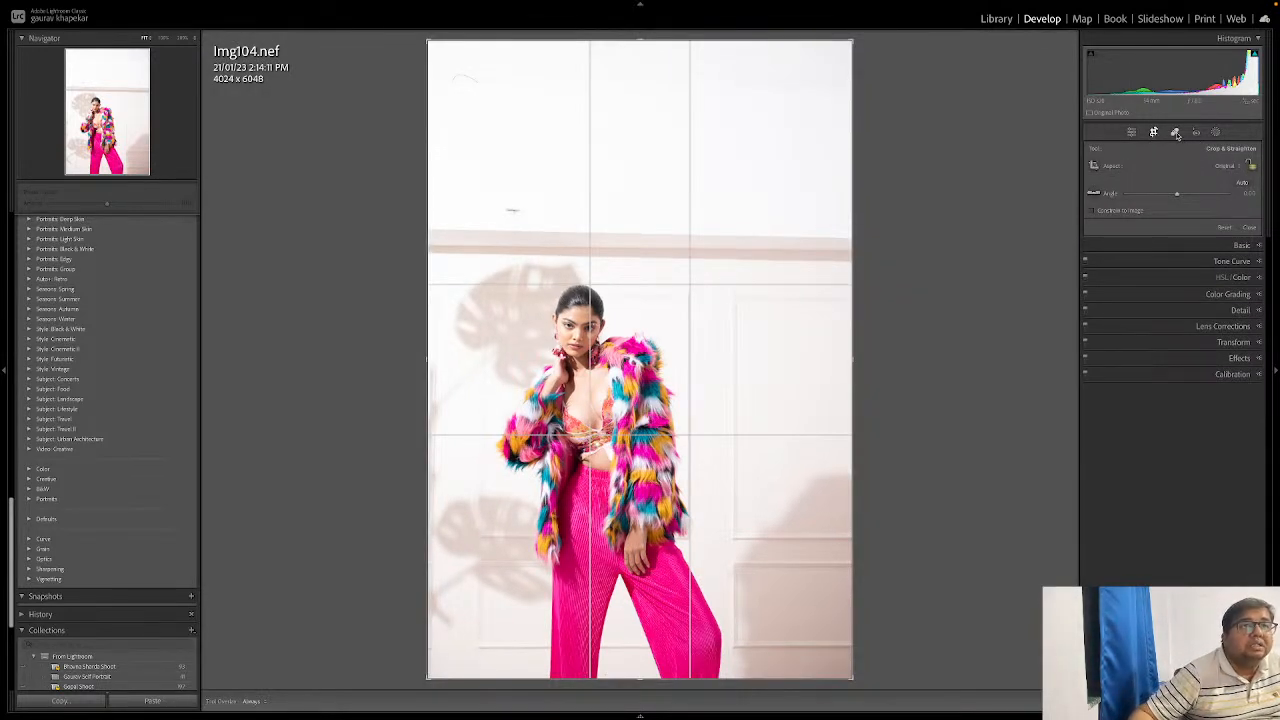
{"action": "left_click", "coordinate": [1175, 133]}
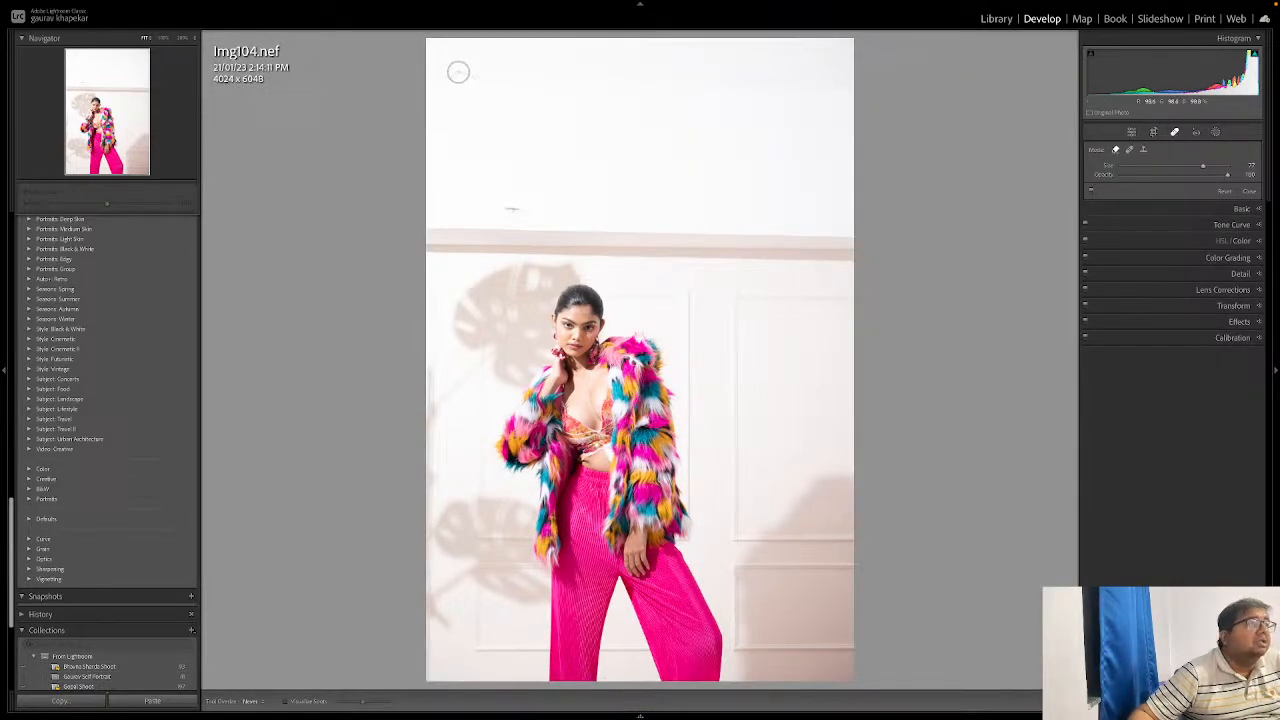
{"action": "left_click_drag", "start_coordinate": [440, 77], "coordinate": [483, 79]}
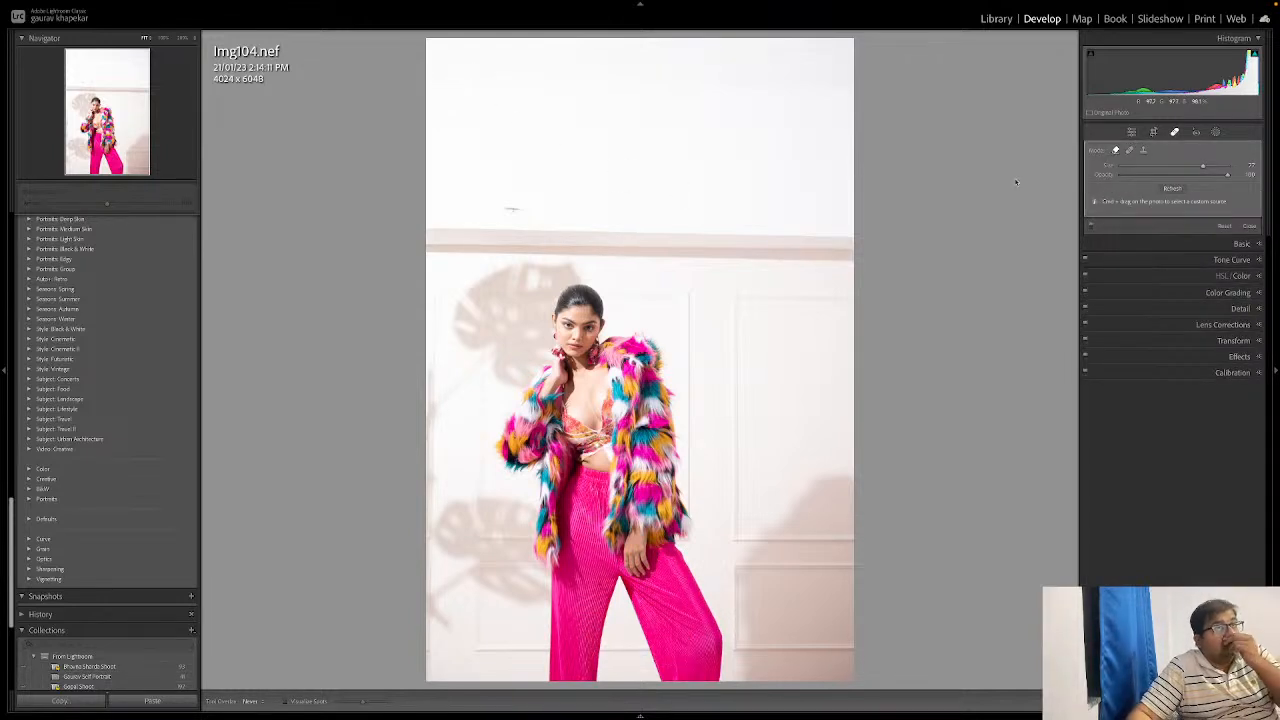
Step: Look at the Red Eye Correction and Masking tool options and return to the general edit adjustments
{"action": "left_click", "coordinate": [1197, 133]}
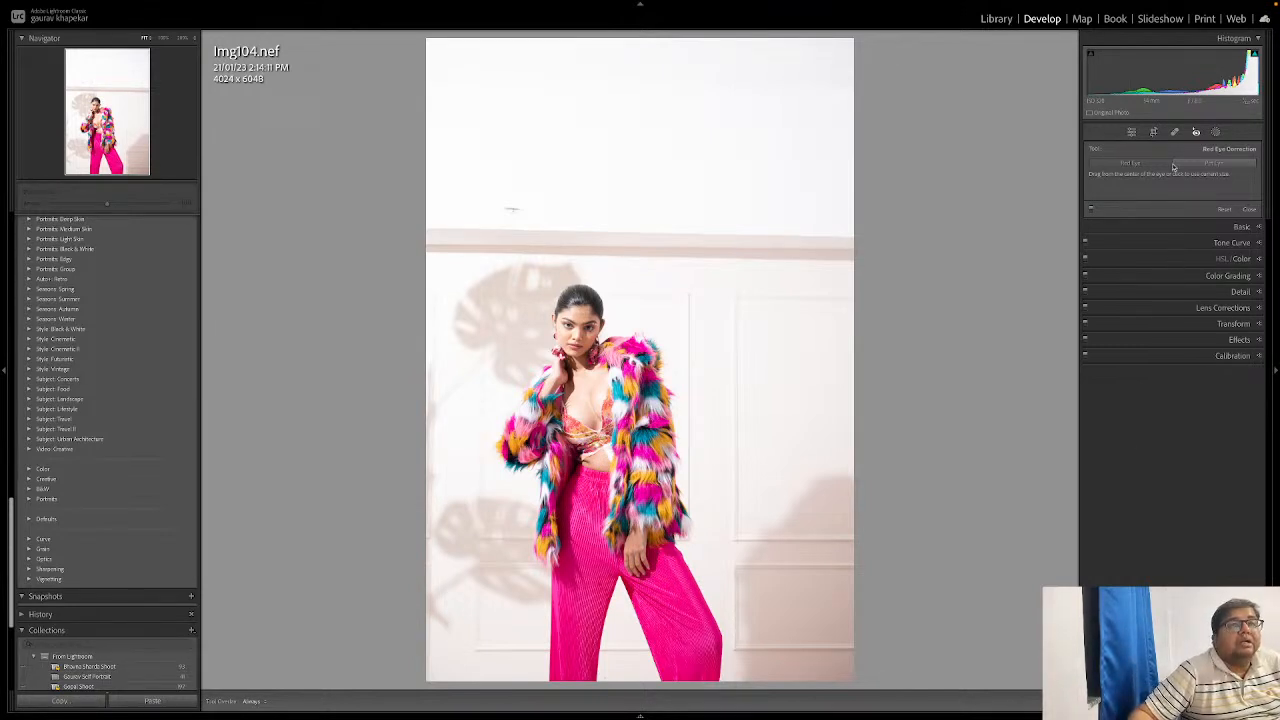
{"action": "left_click", "coordinate": [1215, 132]}
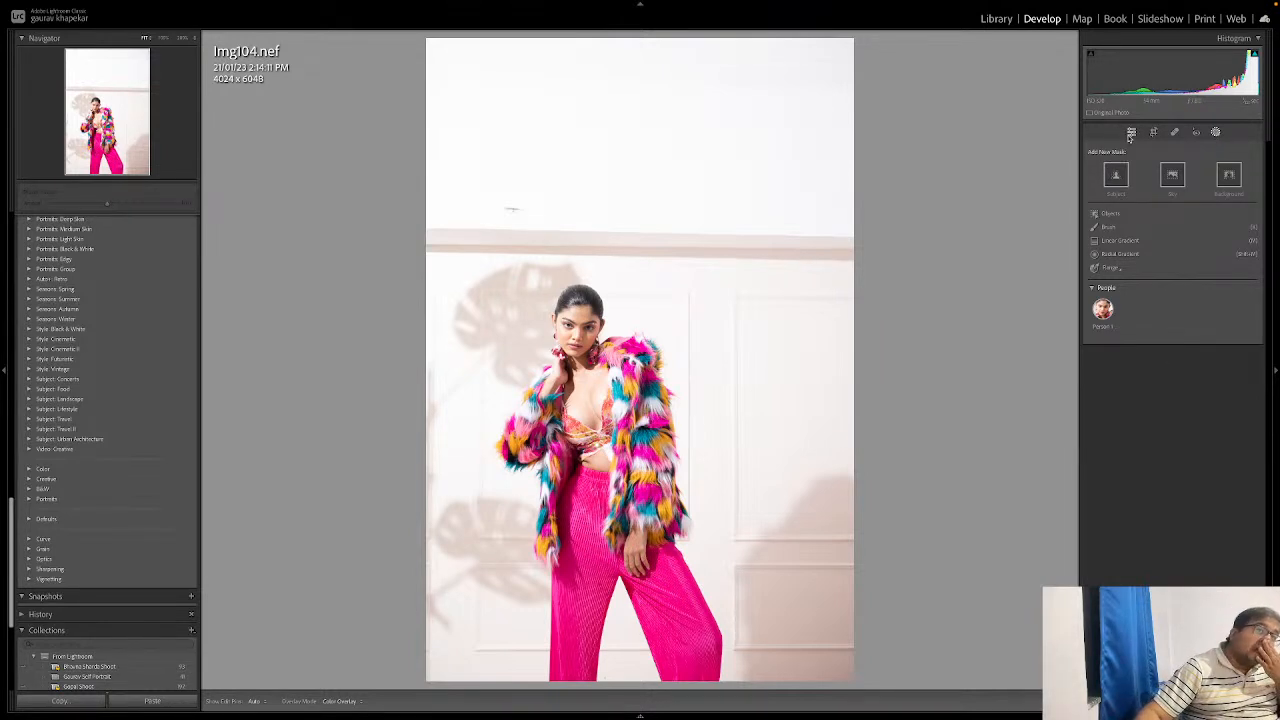
{"action": "left_click", "coordinate": [1131, 134]}
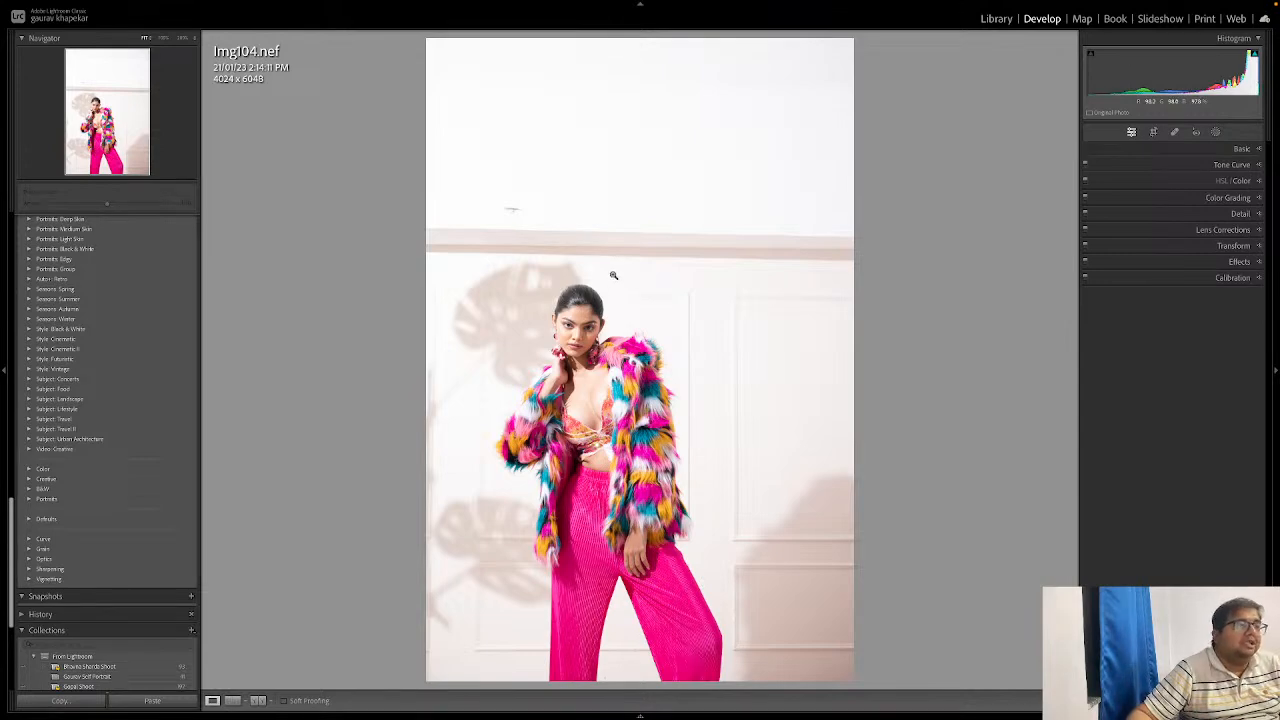
Step: Inspect the model's face at 100% and 200% magnification and return to the full-frame view
{"action": "left_click", "coordinate": [578, 324]}
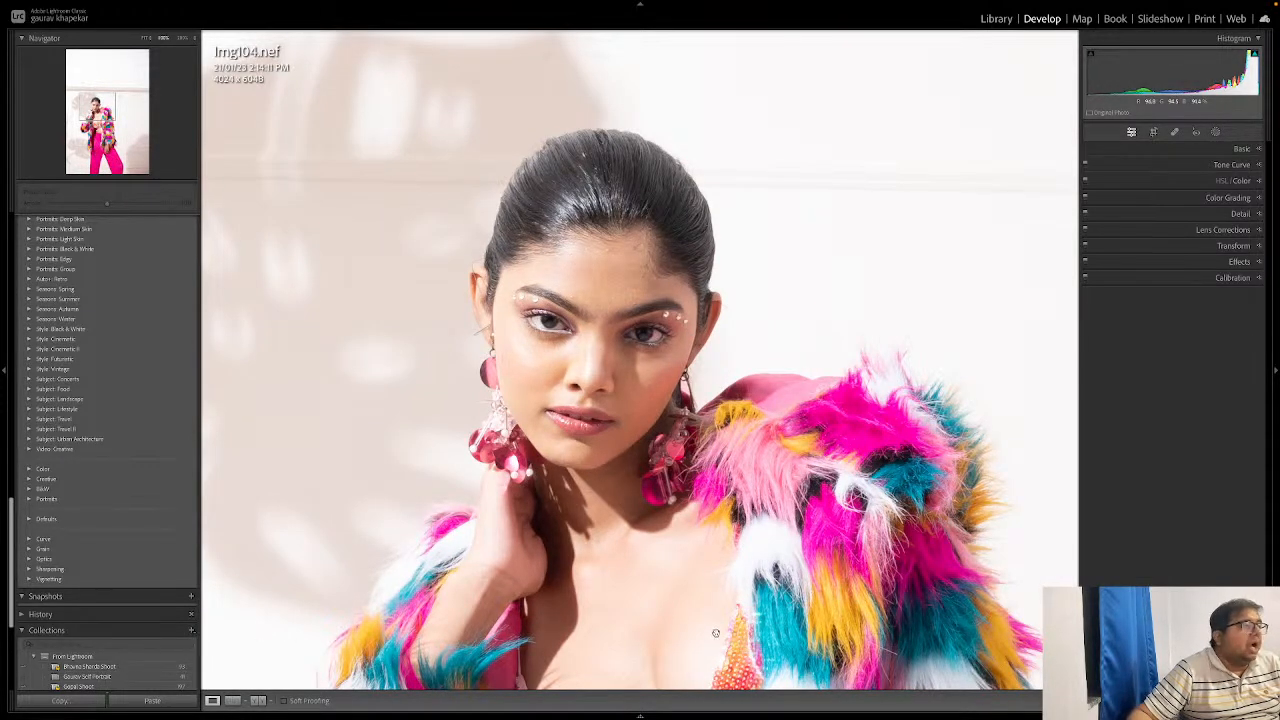
{"action": "left_click", "coordinate": [182, 38]}
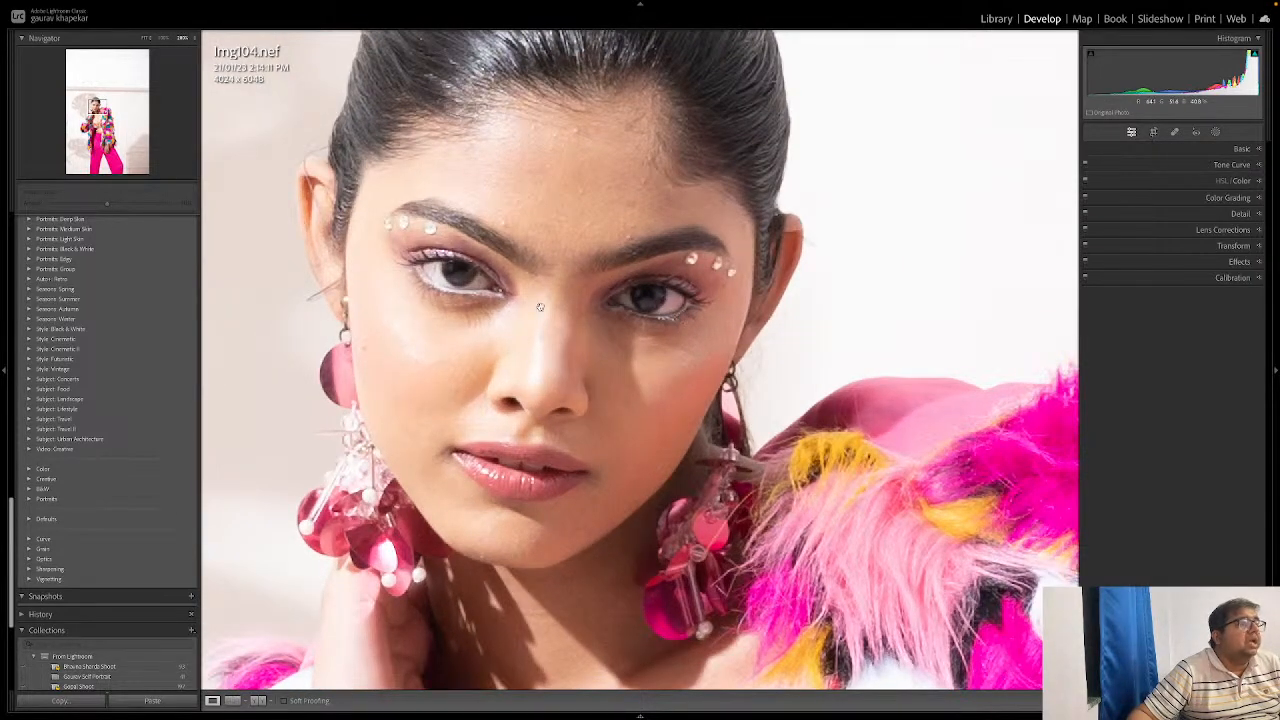
{"action": "left_click", "coordinate": [163, 38]}
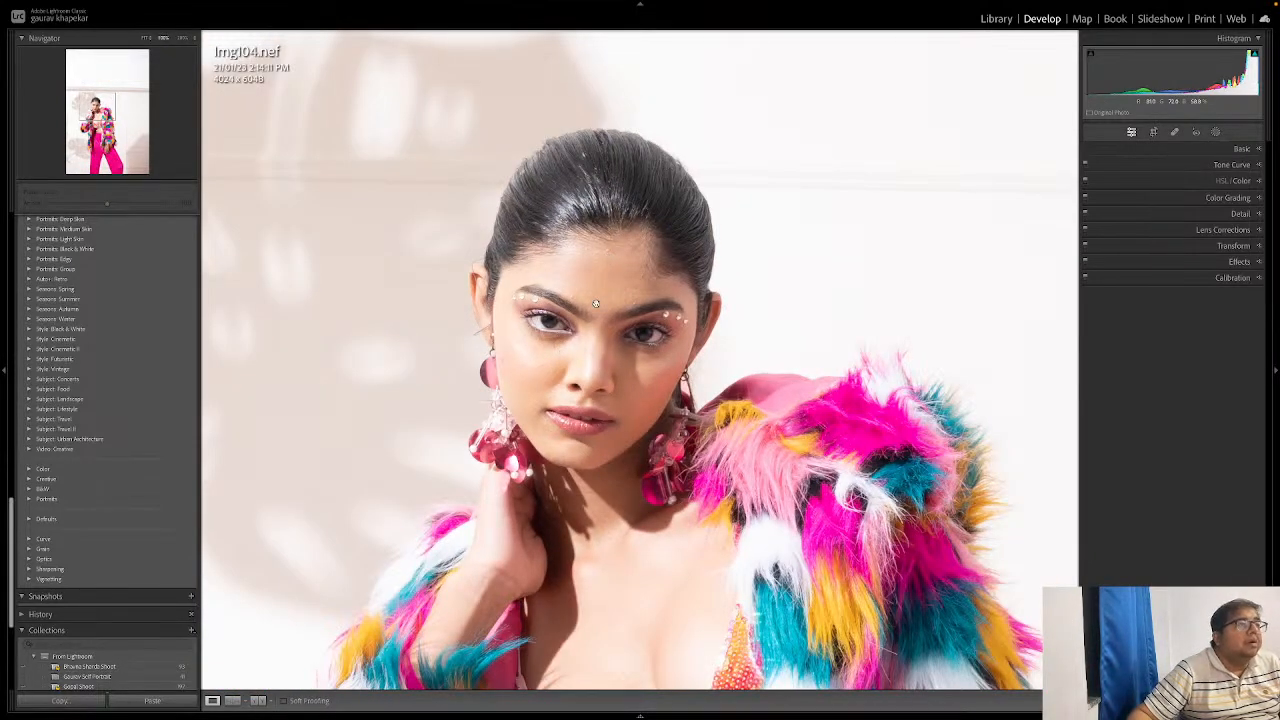
{"action": "left_click", "coordinate": [596, 305]}
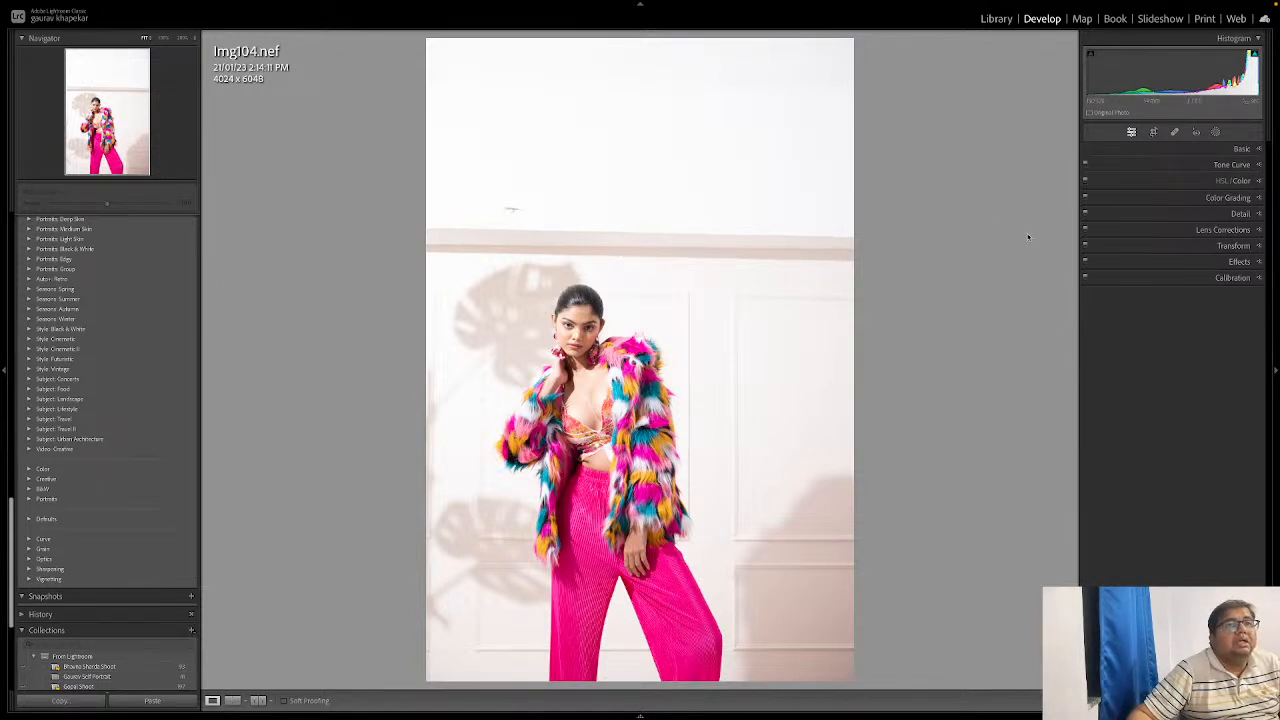
Step: Expand the Basic adjustments and set the white balance by sampling the white wall beside the model as the neutral target
{"action": "left_click", "coordinate": [1206, 149]}
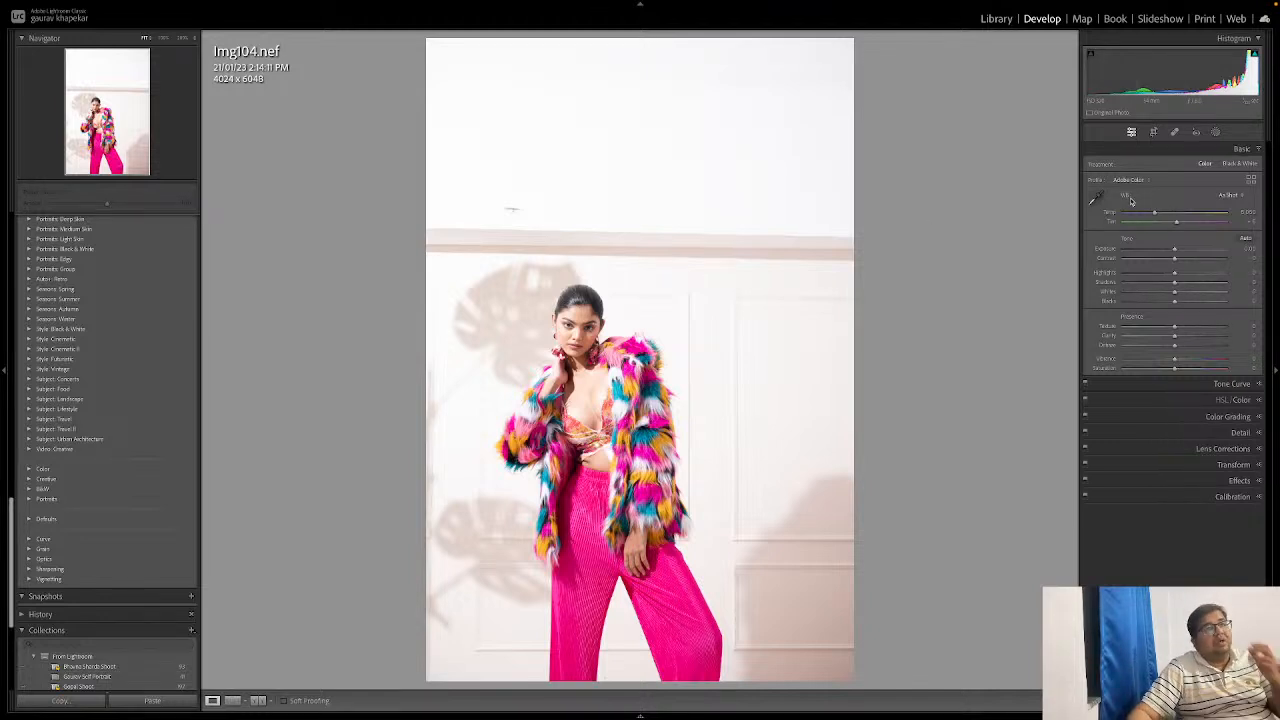
{"action": "left_click", "coordinate": [1095, 198]}
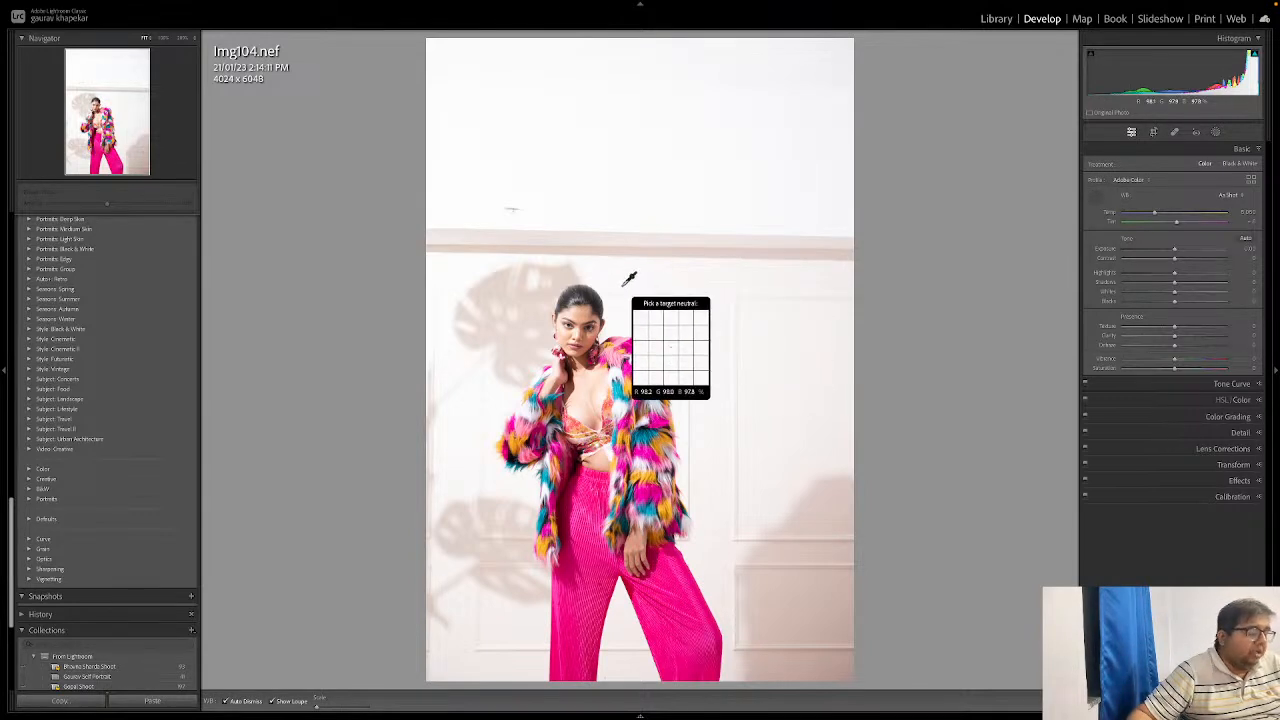
{"action": "left_click", "coordinate": [711, 277]}
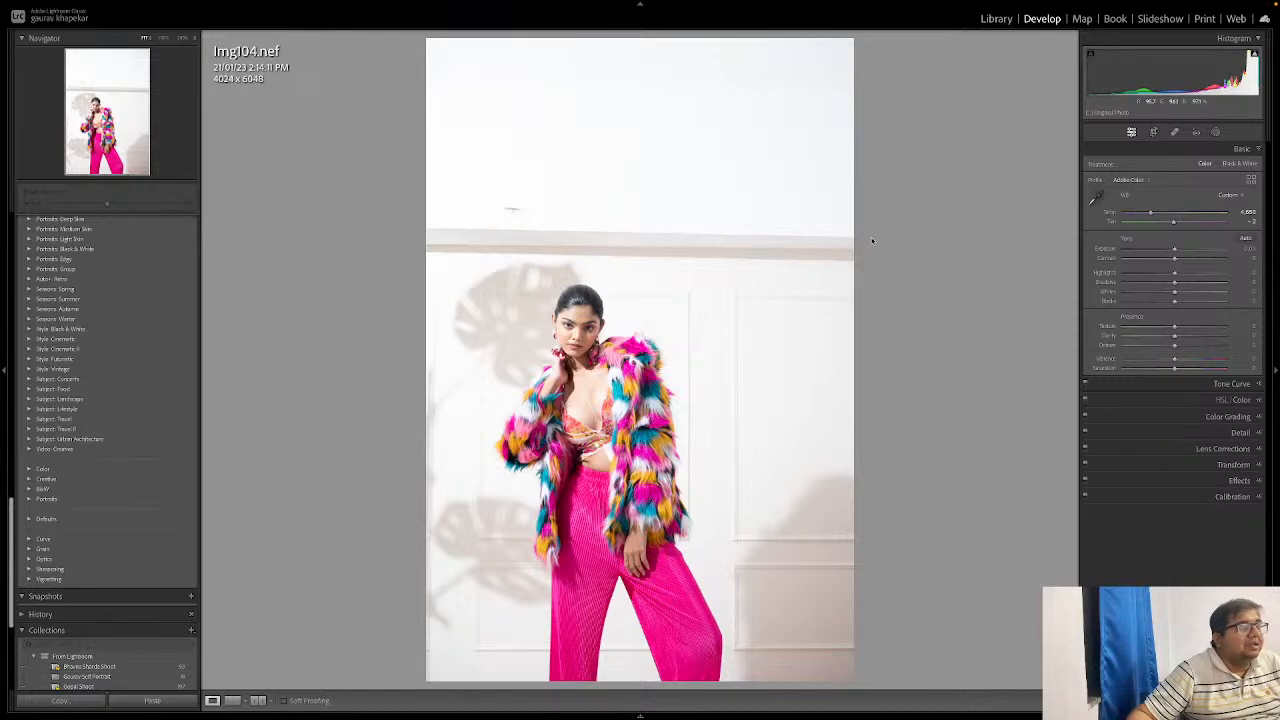
Step: Magnify the face, sample the white of her eye as the white balance neutral, and return to the full-frame view
{"action": "left_click", "coordinate": [591, 330]}
{"action": "left_click", "coordinate": [585, 326]}
{"action": "left_click", "coordinate": [585, 326]}
{"action": "left_click", "coordinate": [1095, 198]}
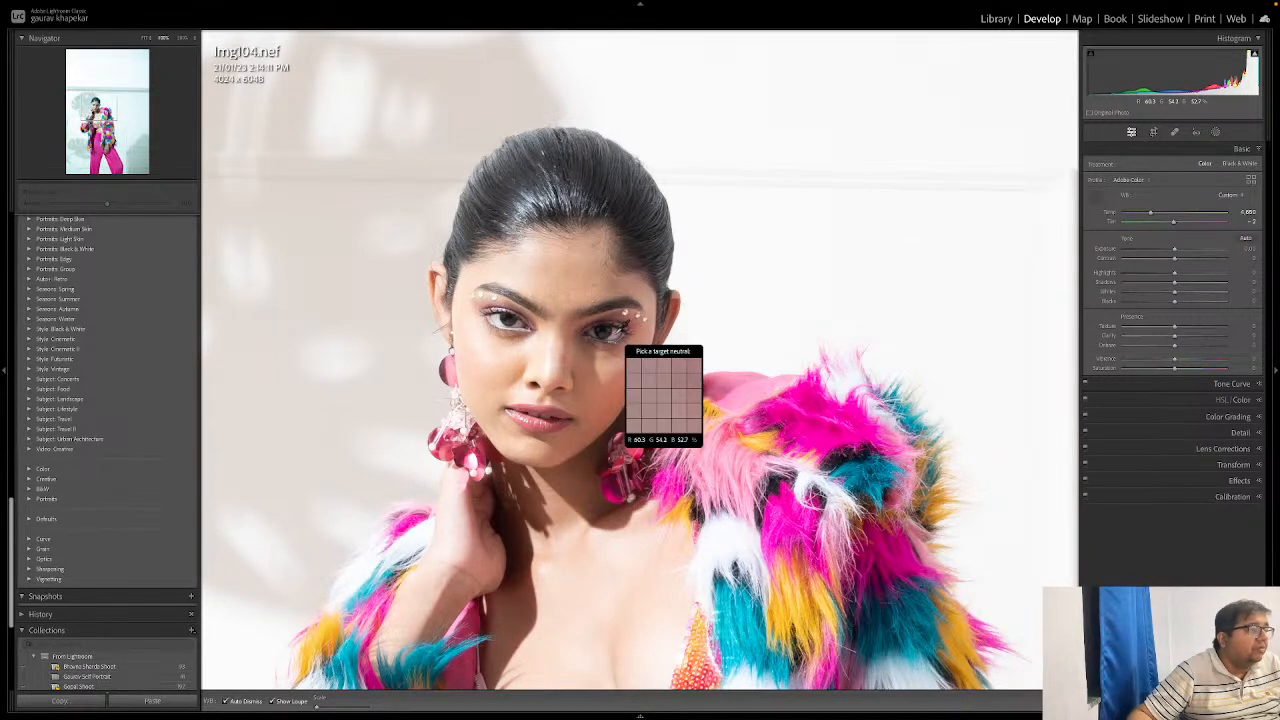
{"action": "left_click", "coordinate": [614, 332]}
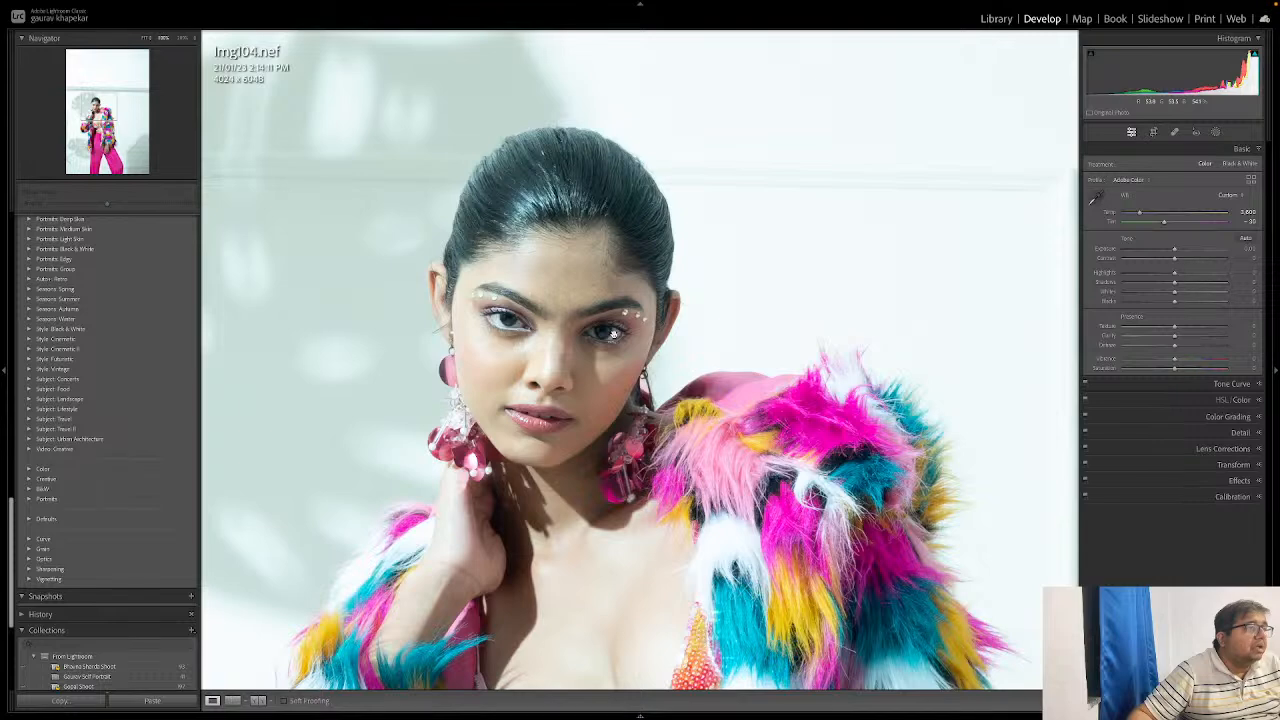
{"action": "left_click", "coordinate": [749, 259]}
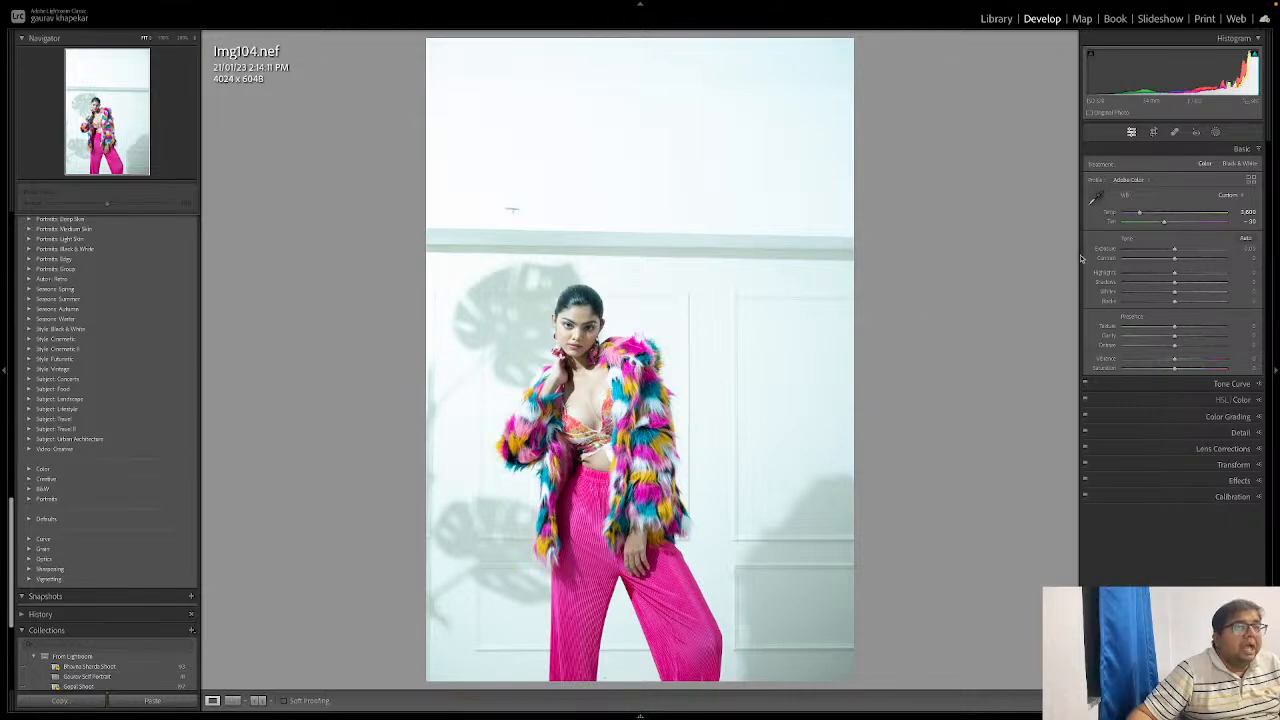
Step: Magnify the face and set the white balance temperature to 5600
{"action": "left_click", "coordinate": [589, 322]}
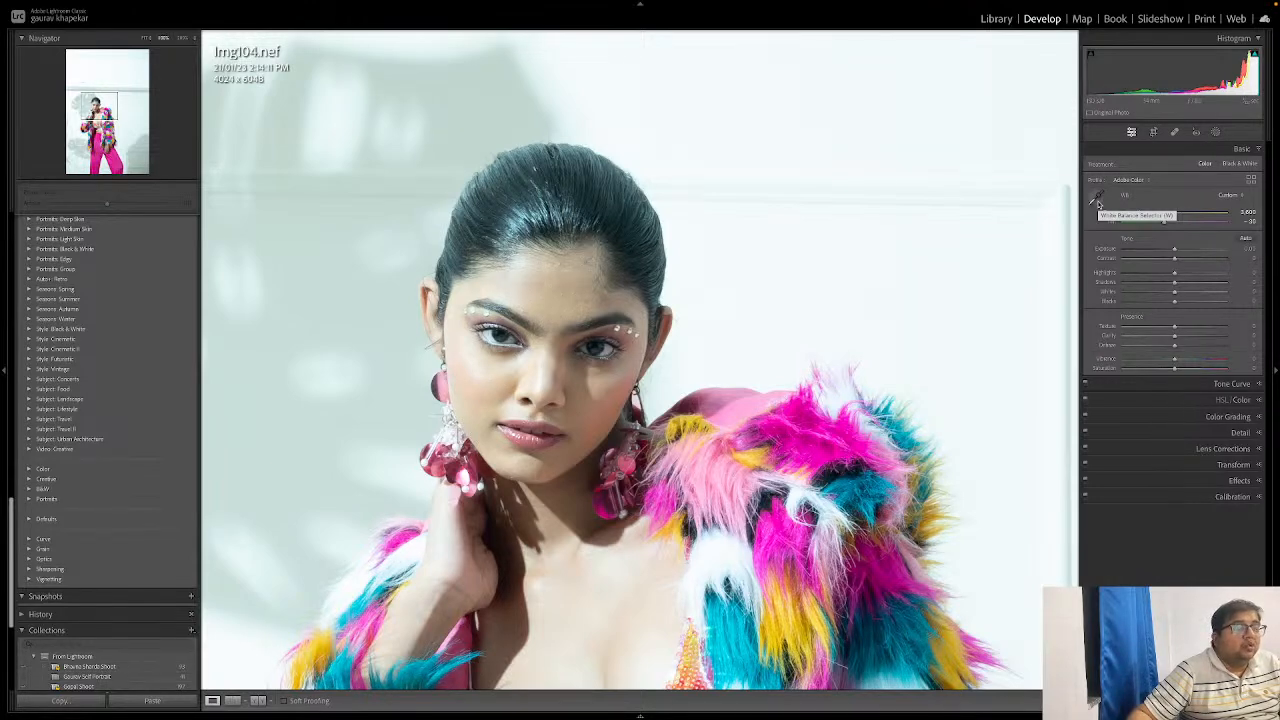
{"action": "left_click", "coordinate": [1097, 200]}
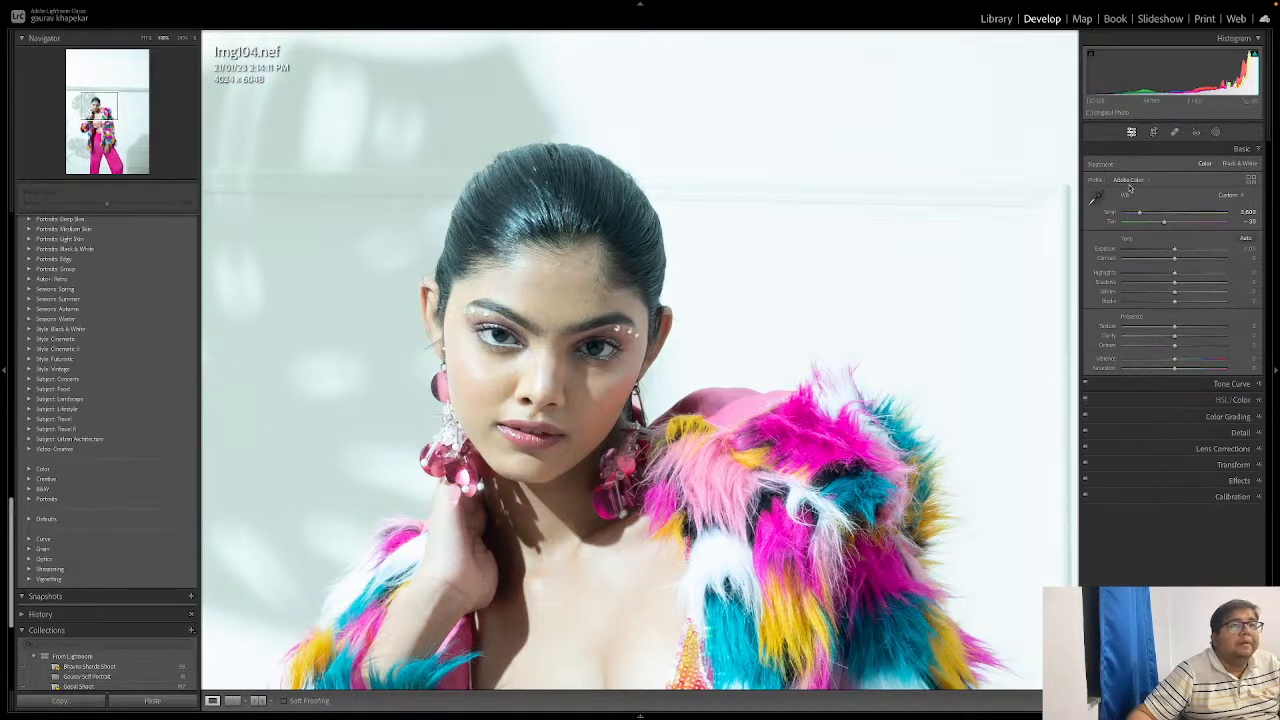
{"action": "left_click", "coordinate": [1245, 212]}
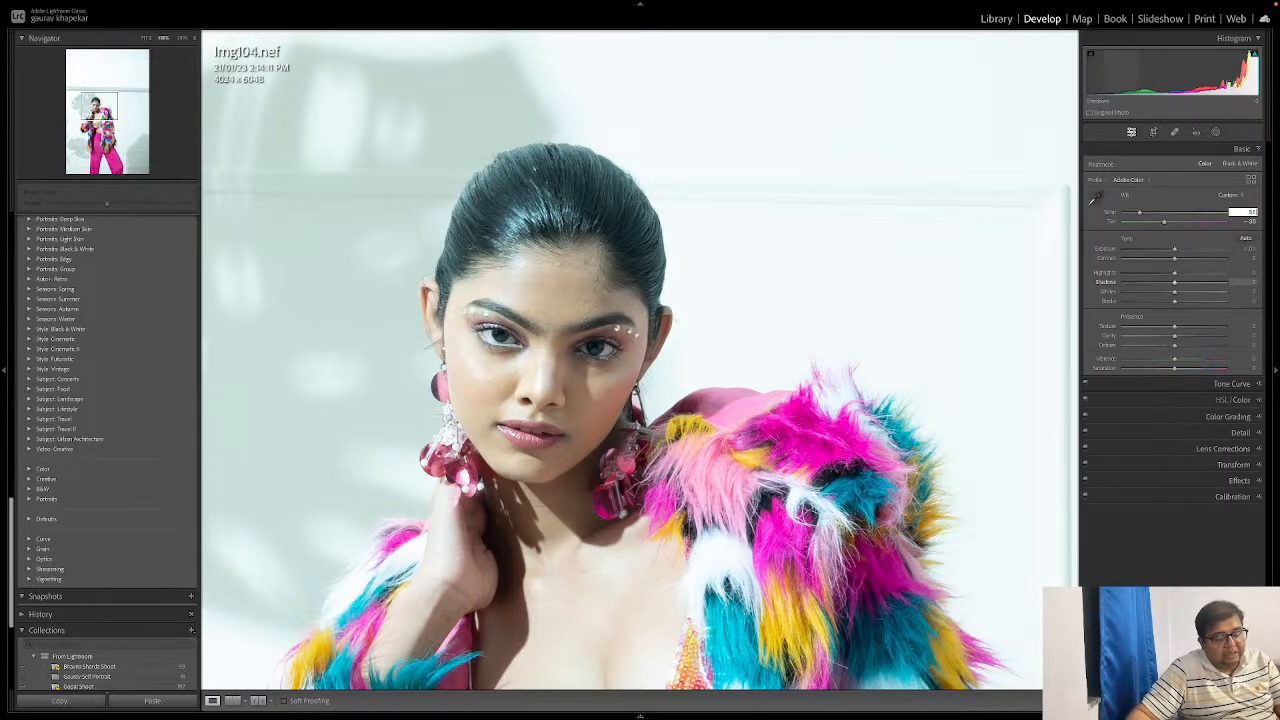
{"action": "type", "text": "5600"}
{"action": "key", "text": "Return"}
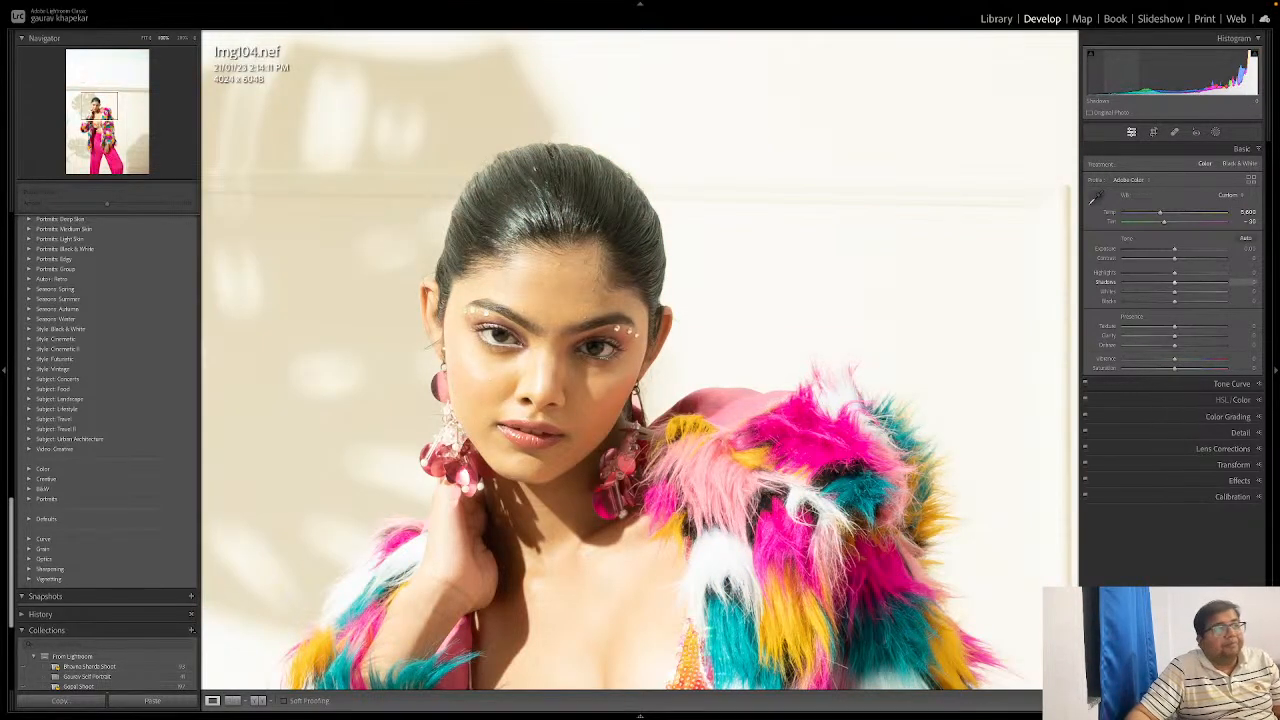
Step: Lower the white balance temperature to about 4,600 with tint at +6, and check the skin tones on the magnified face
{"action": "left_click", "coordinate": [570, 332]}
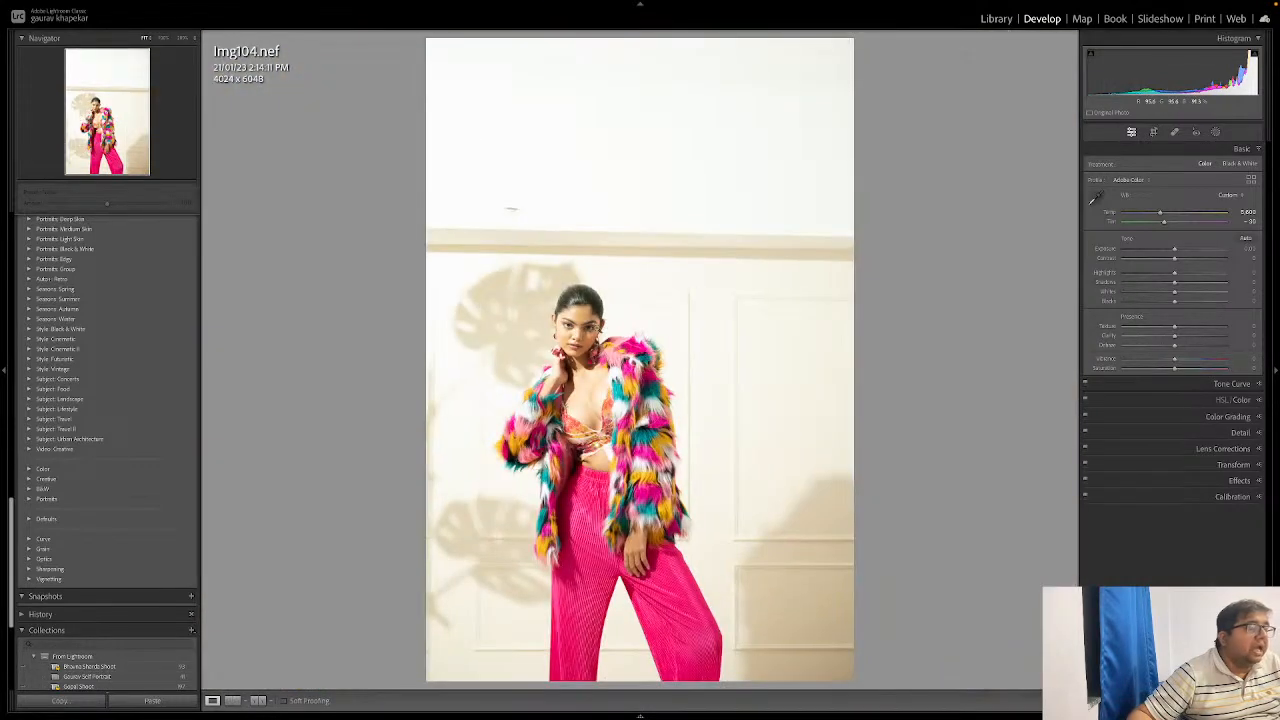
{"action": "mouse_move", "coordinate": [1160, 215]}
{"action": "left_mouse_down"}
{"action": "mouse_move", "coordinate": [1147, 214]}
{"action": "mouse_move", "coordinate": [1177, 224]}
{"action": "mouse_move", "coordinate": [1151, 214]}
{"action": "left_mouse_up"}
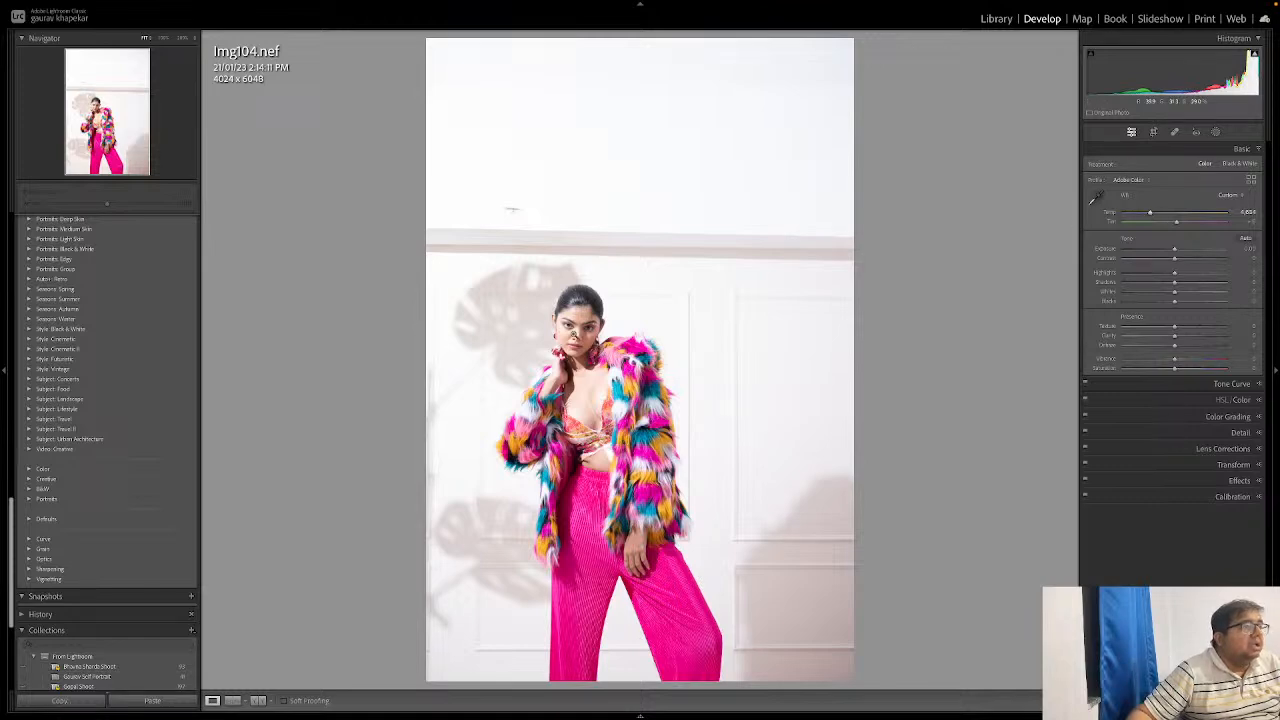
{"action": "left_click", "coordinate": [574, 335]}
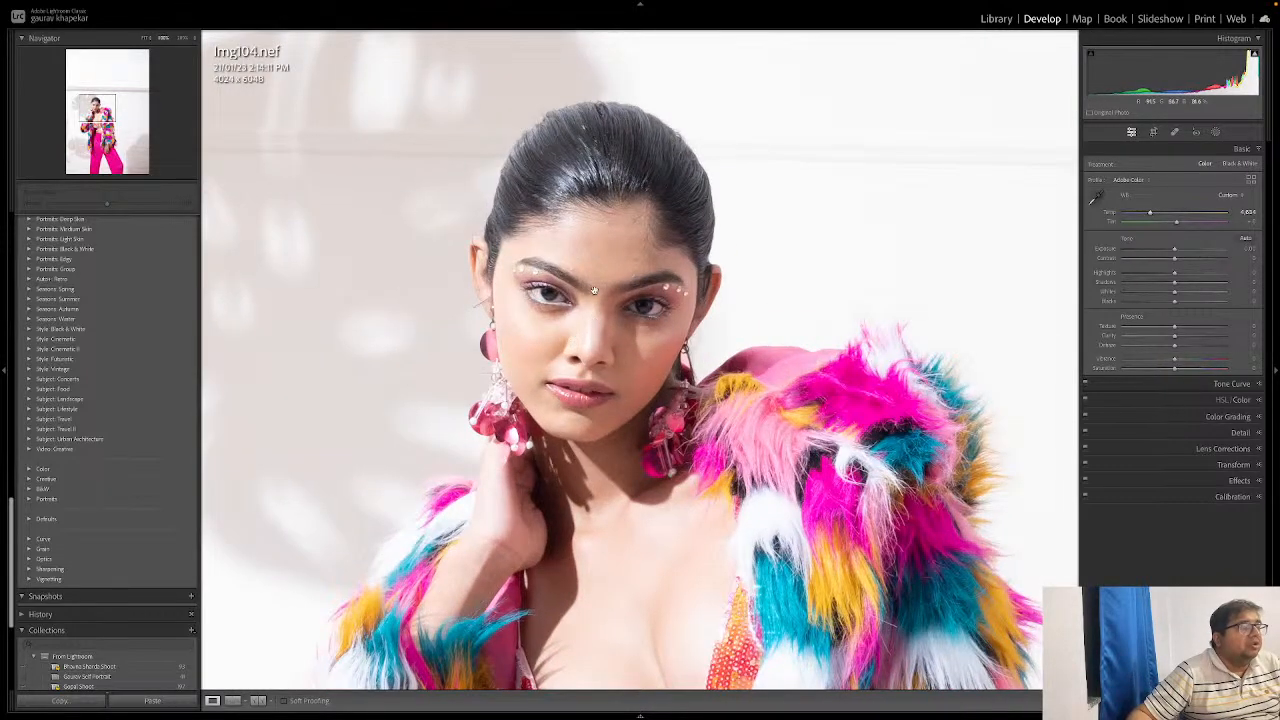
{"action": "left_click", "coordinate": [603, 363]}
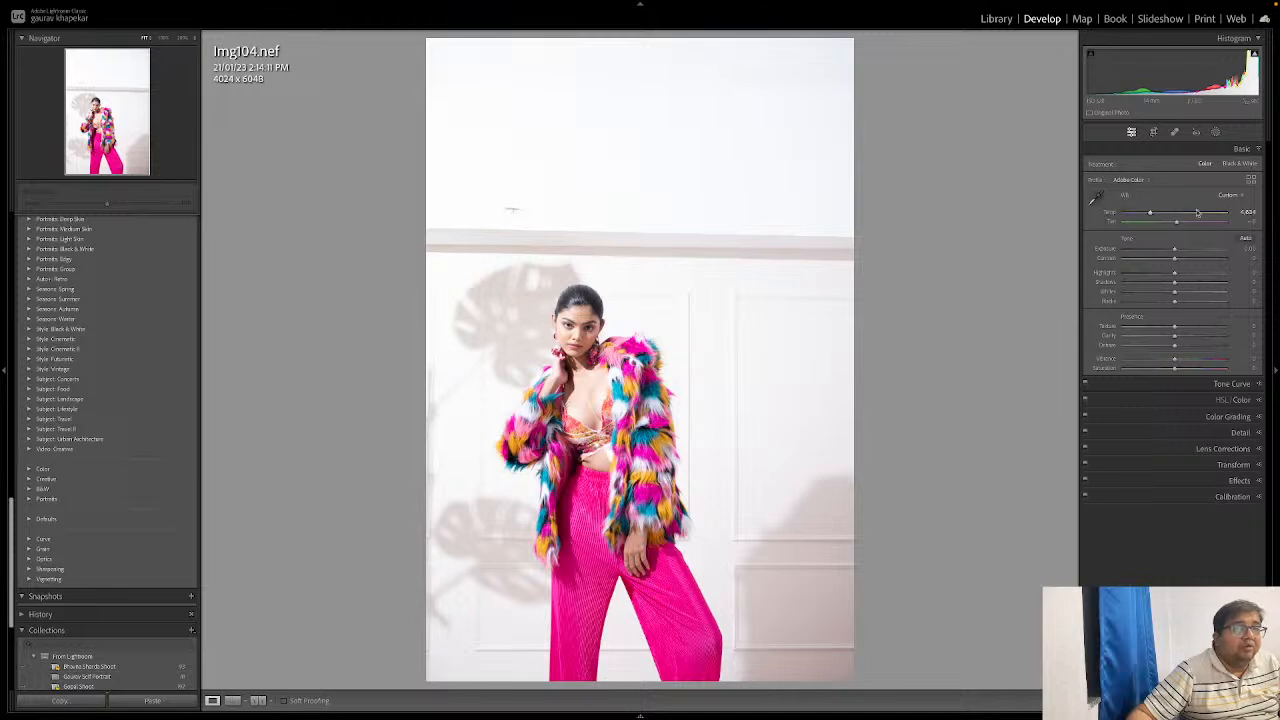
Step: Crop the photo at the 8.5 x 11 aspect ratio, shifting the frame downward and trimming the empty wall above the model
{"action": "left_click", "coordinate": [1154, 133]}
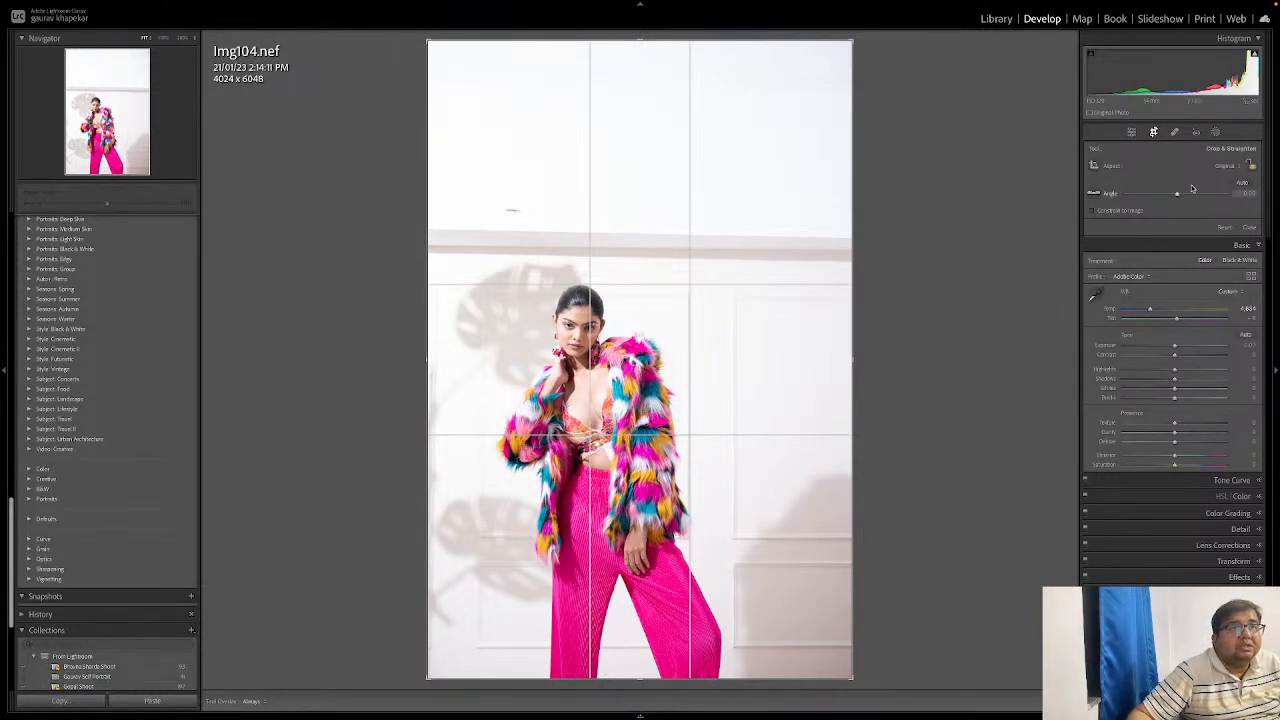
{"action": "left_click", "coordinate": [1224, 167]}
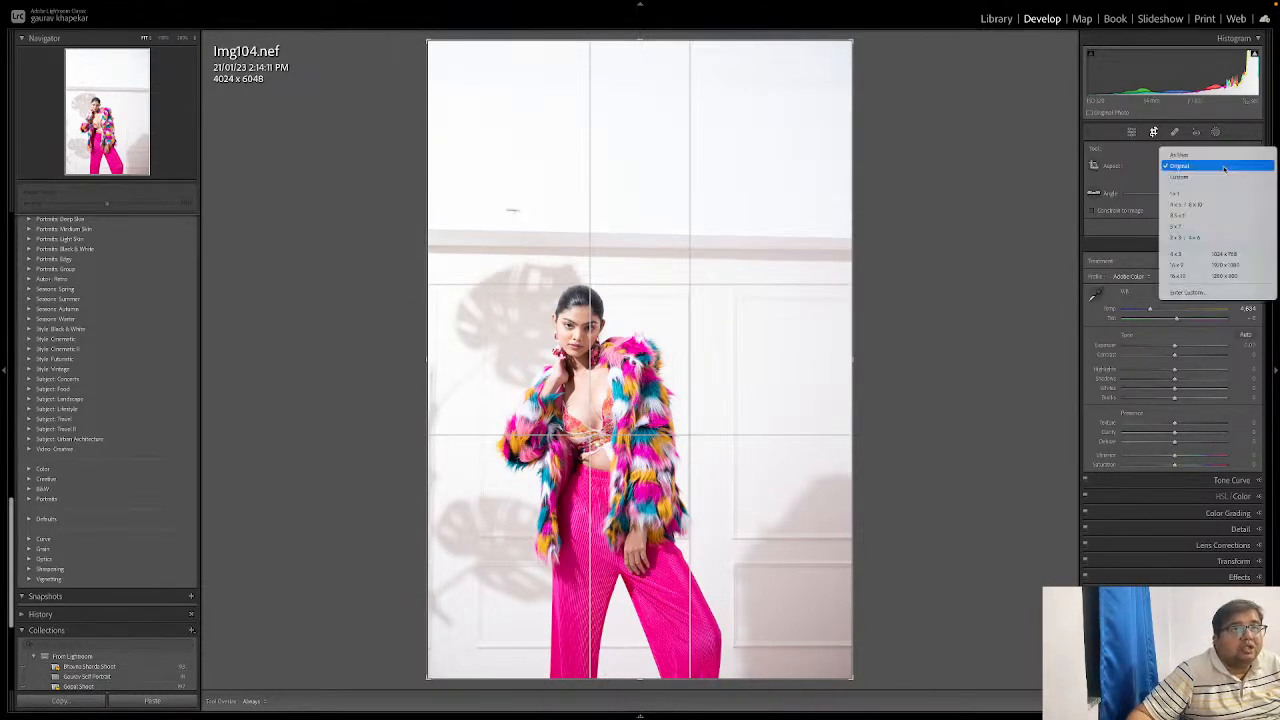
{"action": "left_click", "coordinate": [1196, 217]}
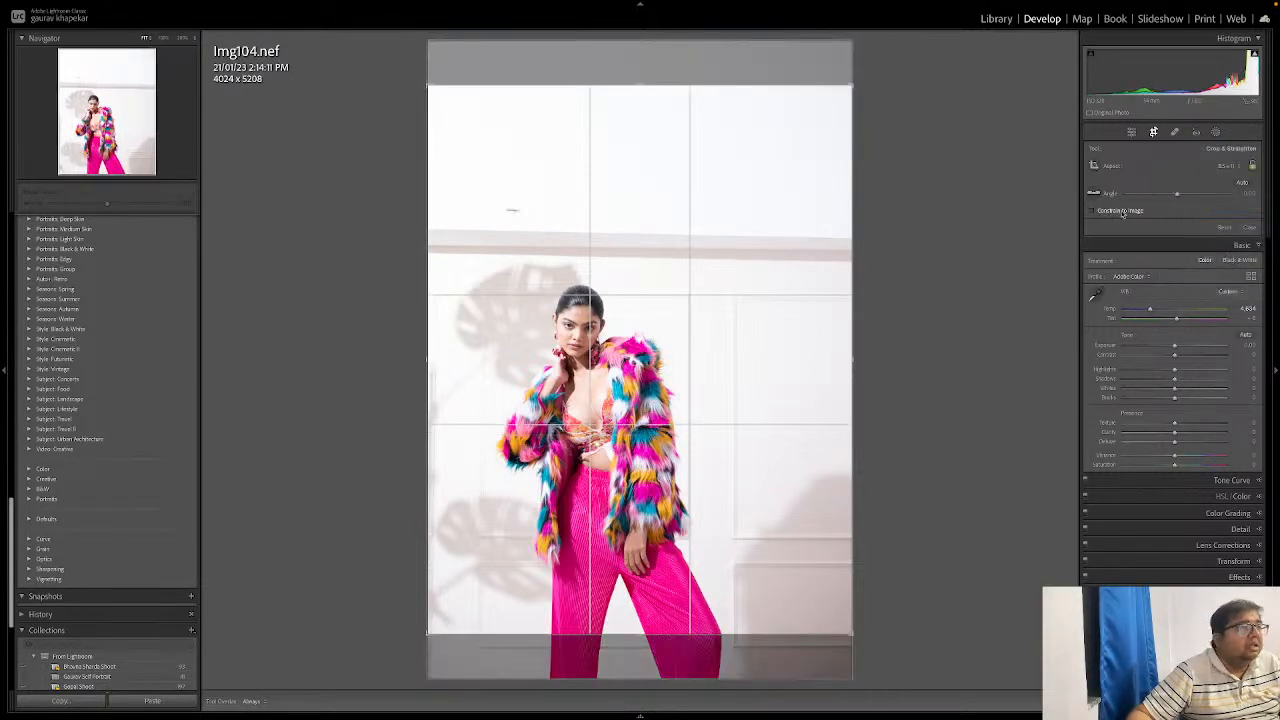
{"action": "left_click_drag", "start_coordinate": [804, 271], "coordinate": [806, 205]}
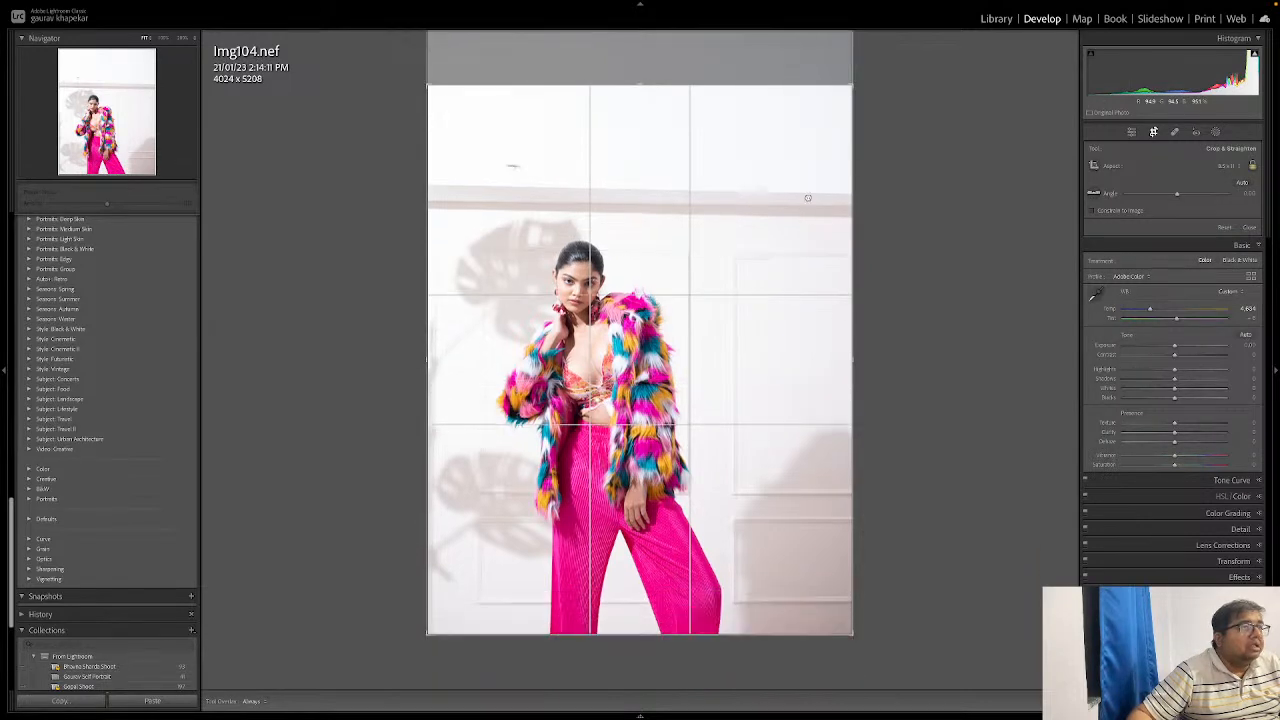
{"action": "left_click_drag", "start_coordinate": [642, 91], "coordinate": [641, 117]}
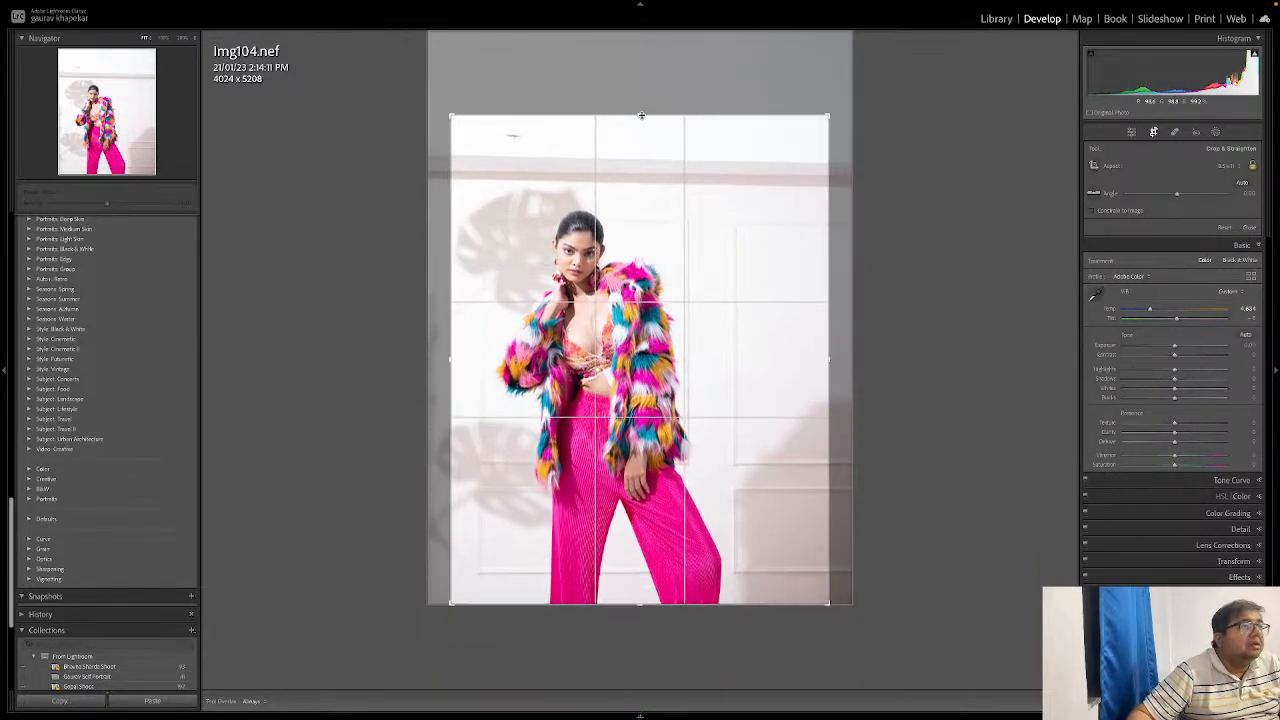
Step: Rotate the photo slightly within the crop and tighten the frame around the model to 3032 x 3924
{"action": "left_click_drag", "start_coordinate": [833, 113], "coordinate": [824, 111]}
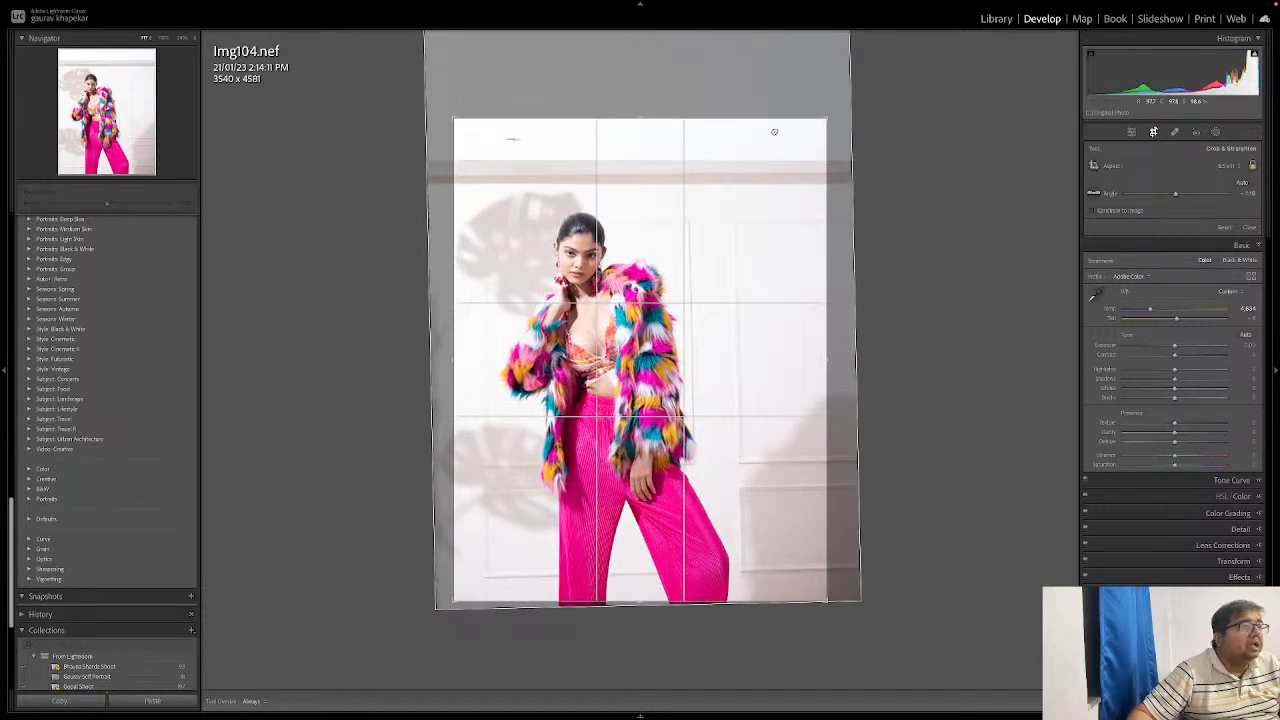
{"action": "left_click_drag", "start_coordinate": [639, 118], "coordinate": [688, 192]}
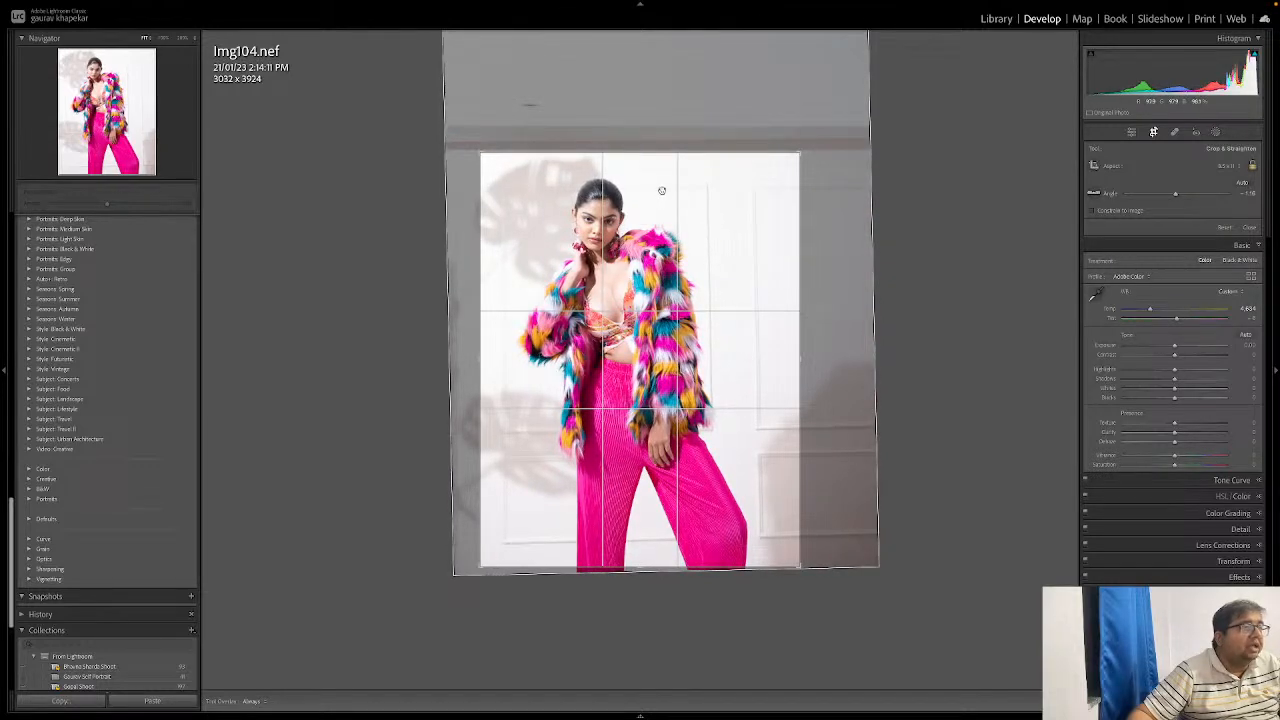
{"action": "left_click_drag", "start_coordinate": [717, 196], "coordinate": [719, 196]}
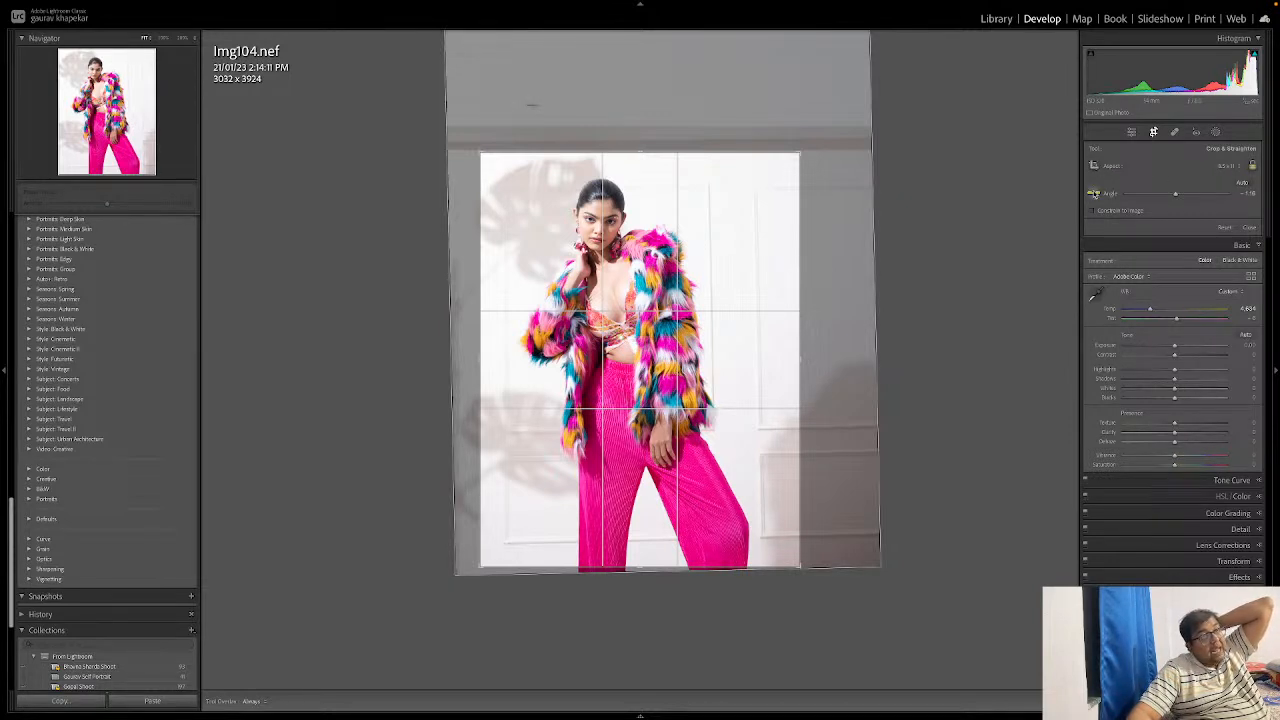
Step: Straighten the photo along the horizontal wall ledge above the model and apply the crop
{"action": "left_click", "coordinate": [1094, 194]}
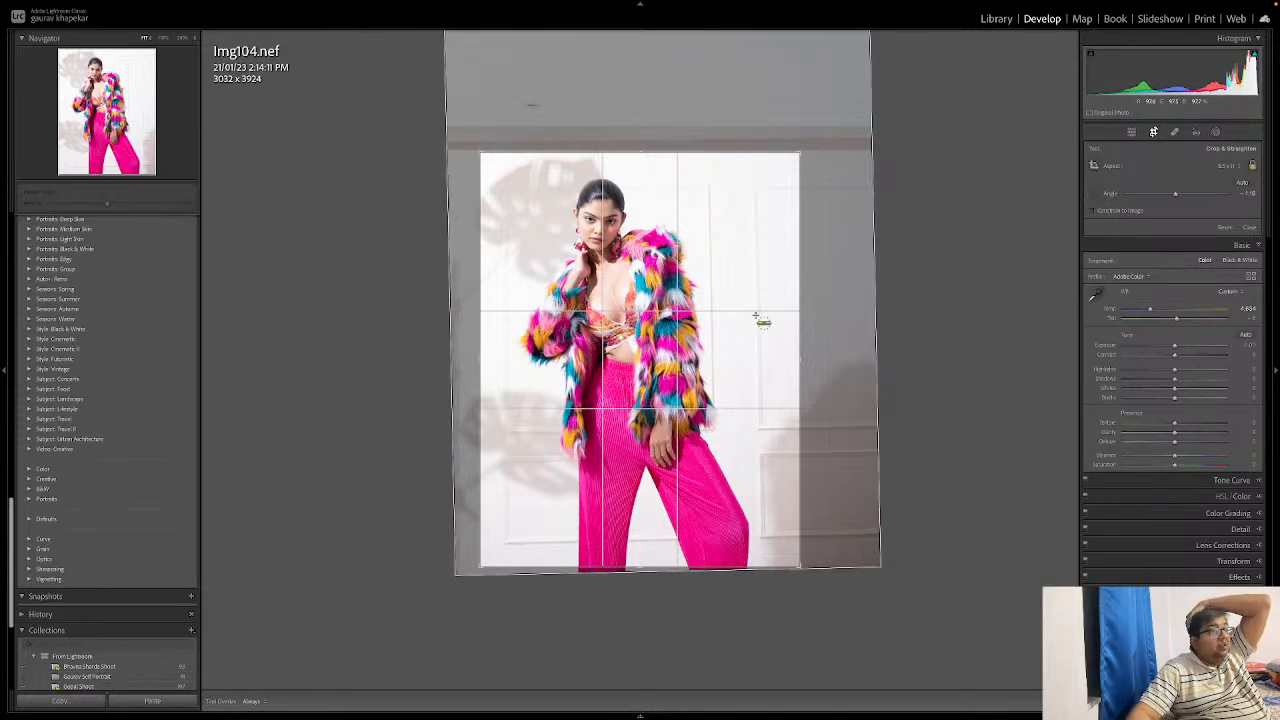
{"action": "left_click_drag", "start_coordinate": [690, 126], "coordinate": [851, 126]}
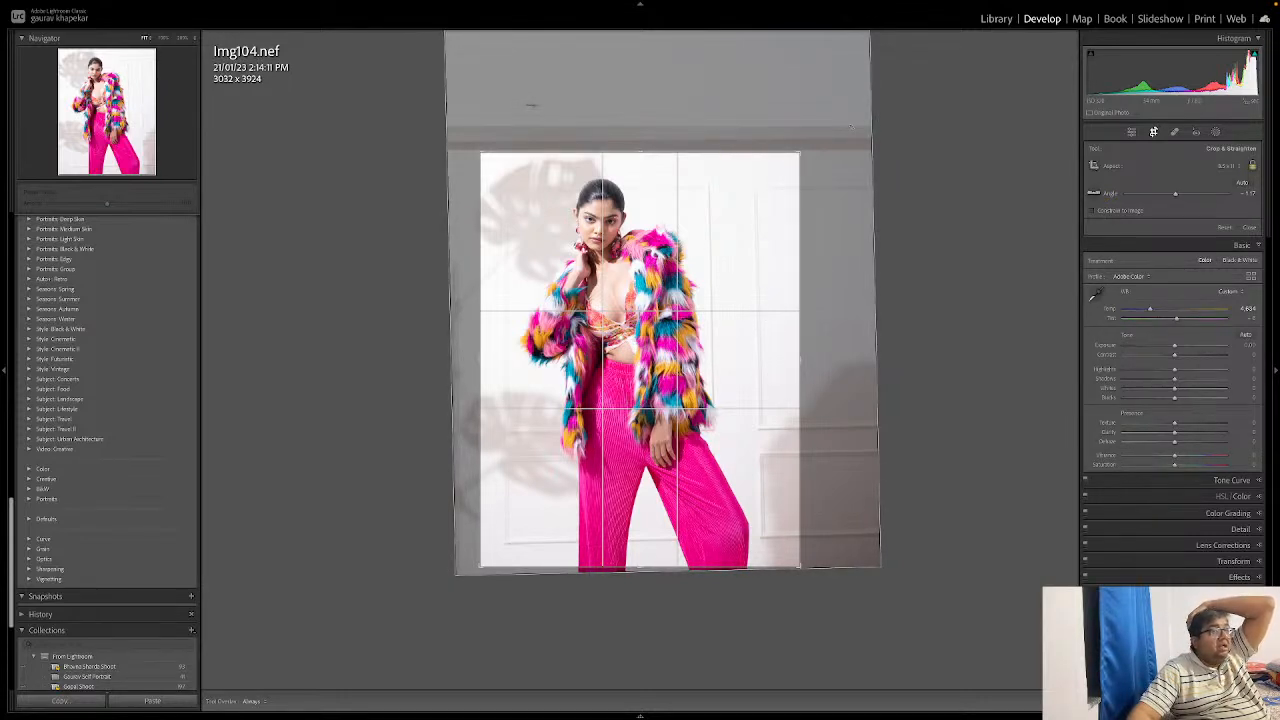
{"action": "left_click", "coordinate": [1241, 185]}
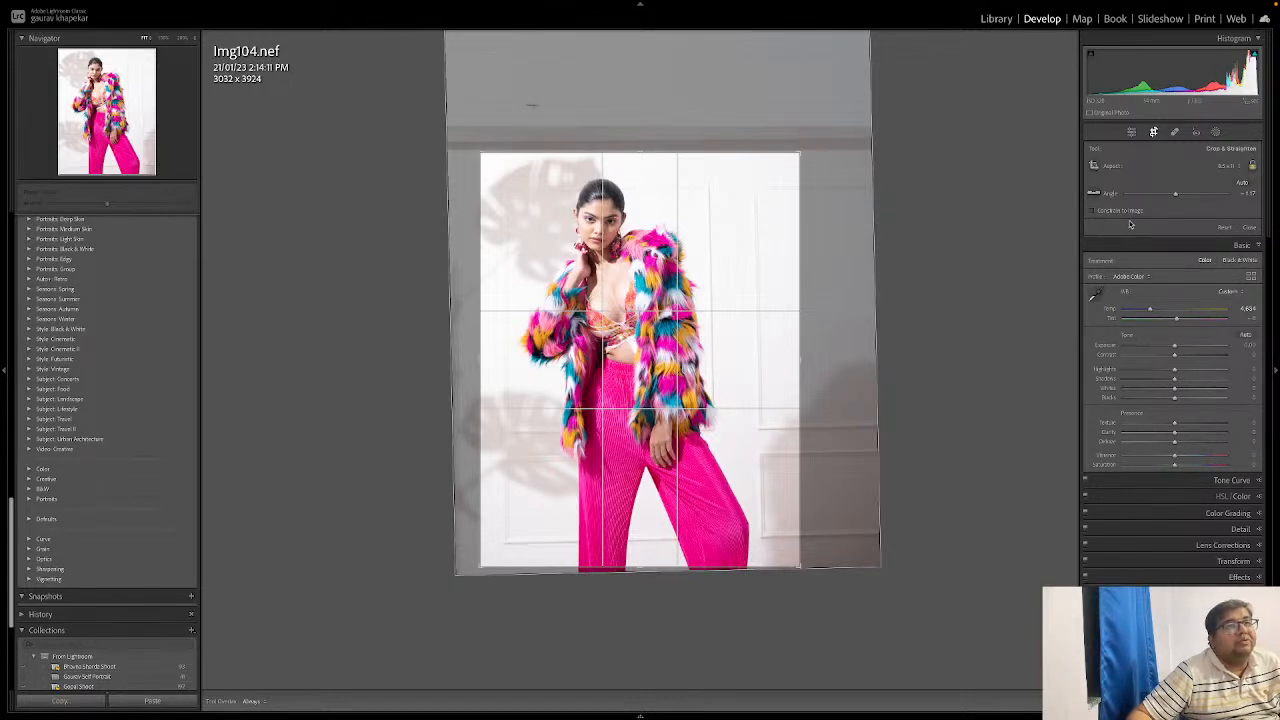
{"action": "left_click", "coordinate": [1131, 133]}
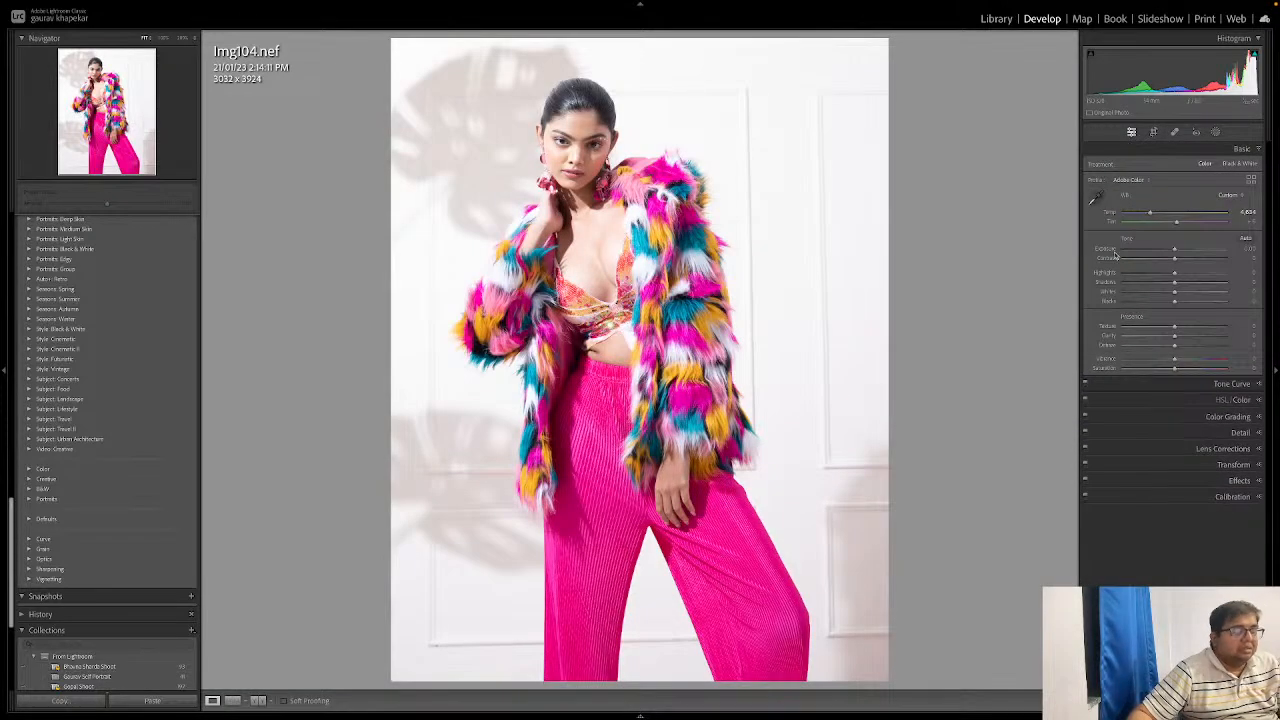
Step: Reopen the crop, level the photo with the automatic angle correction, and apply it
{"action": "key", "text": "r"}
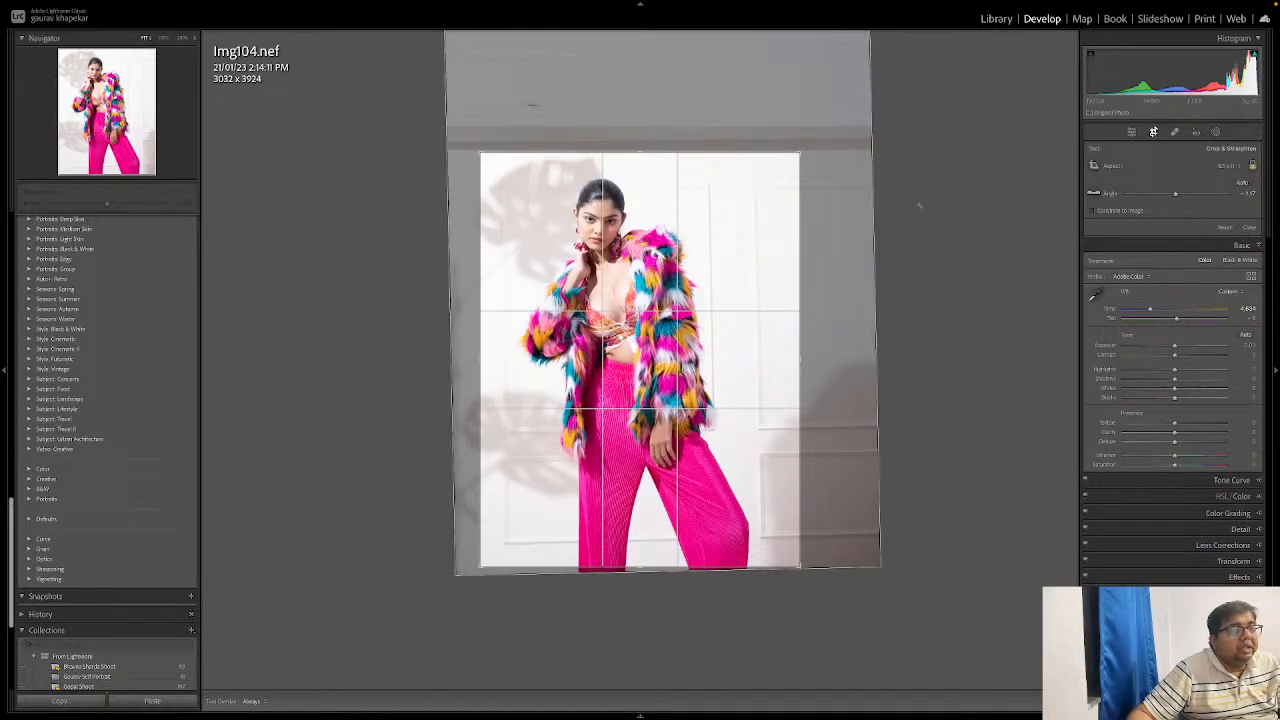
{"action": "key", "text": "Return"}
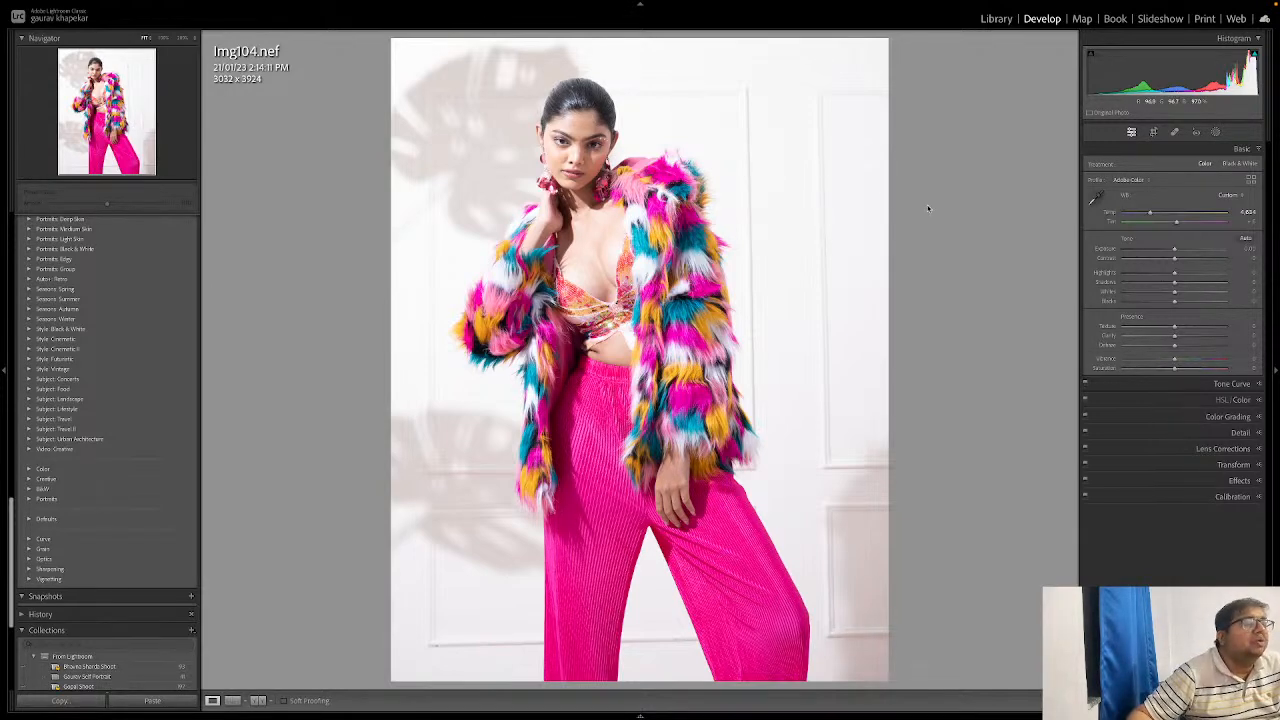
{"action": "left_click", "coordinate": [1156, 133]}
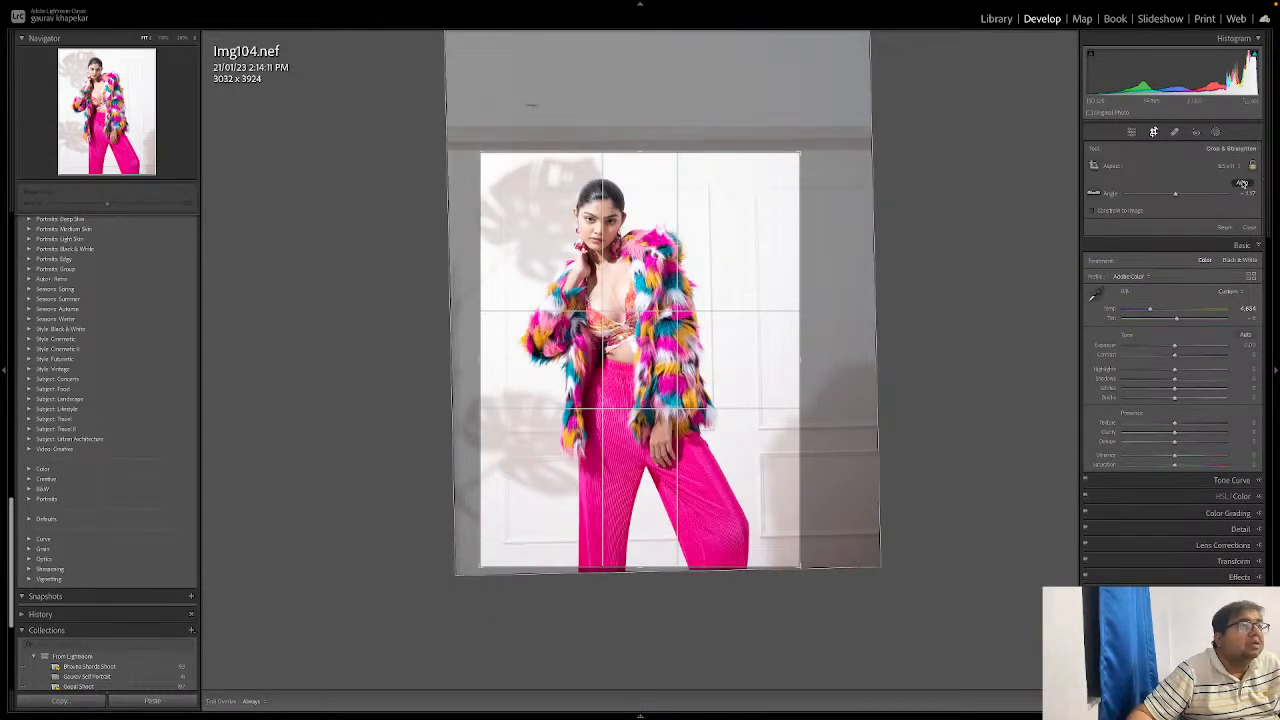
{"action": "left_click", "coordinate": [1241, 183]}
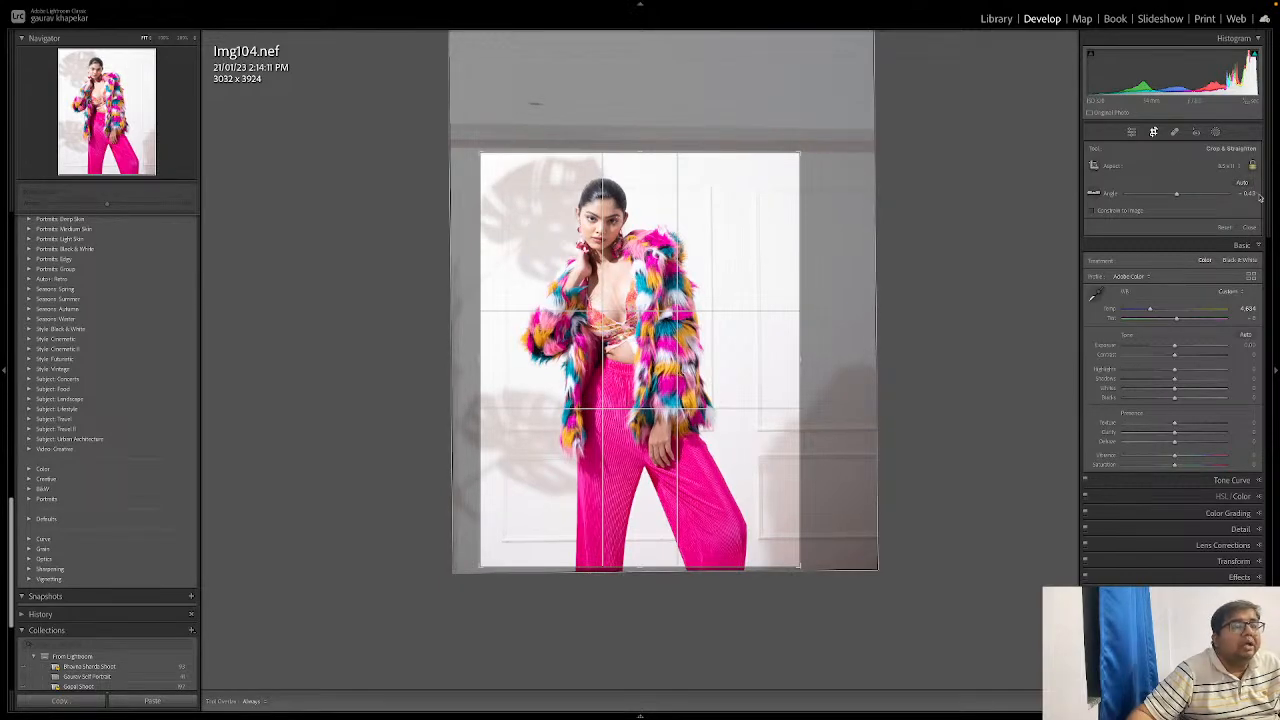
{"action": "left_click", "coordinate": [1132, 133]}
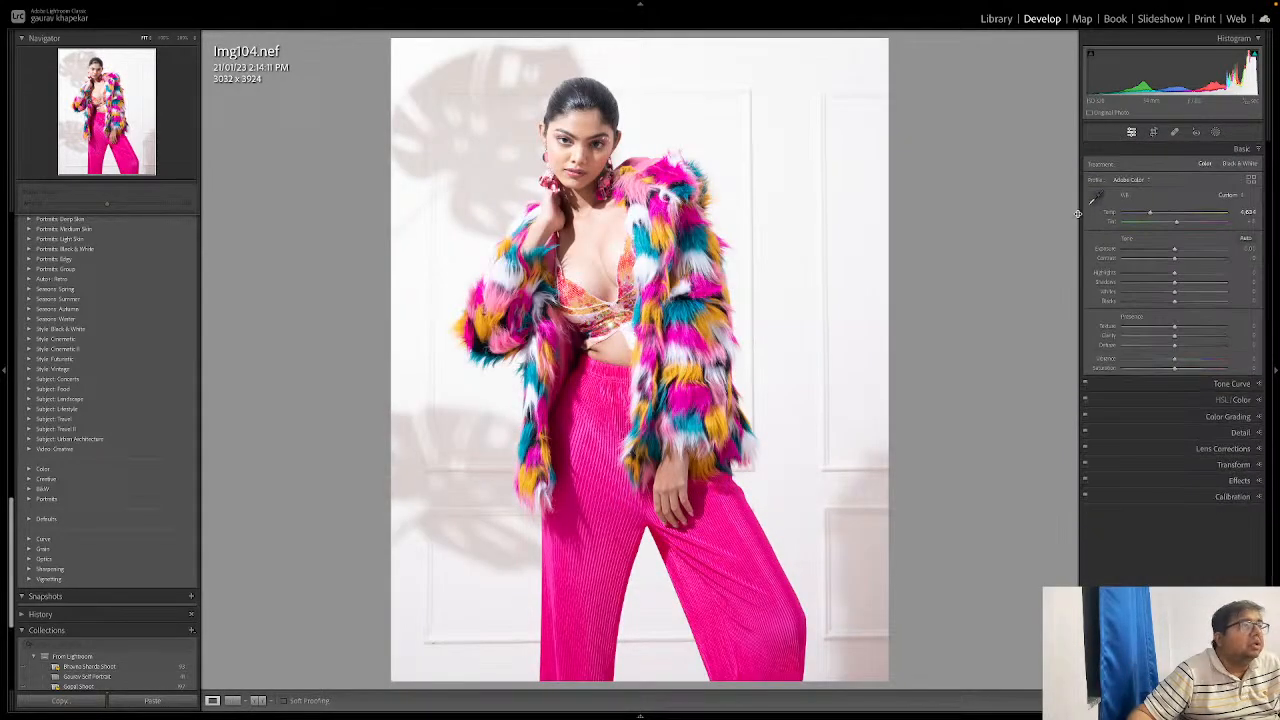
Step: Lower the photo's exposure to -0.70, checking the model's face up close
{"action": "left_click", "coordinate": [587, 145]}
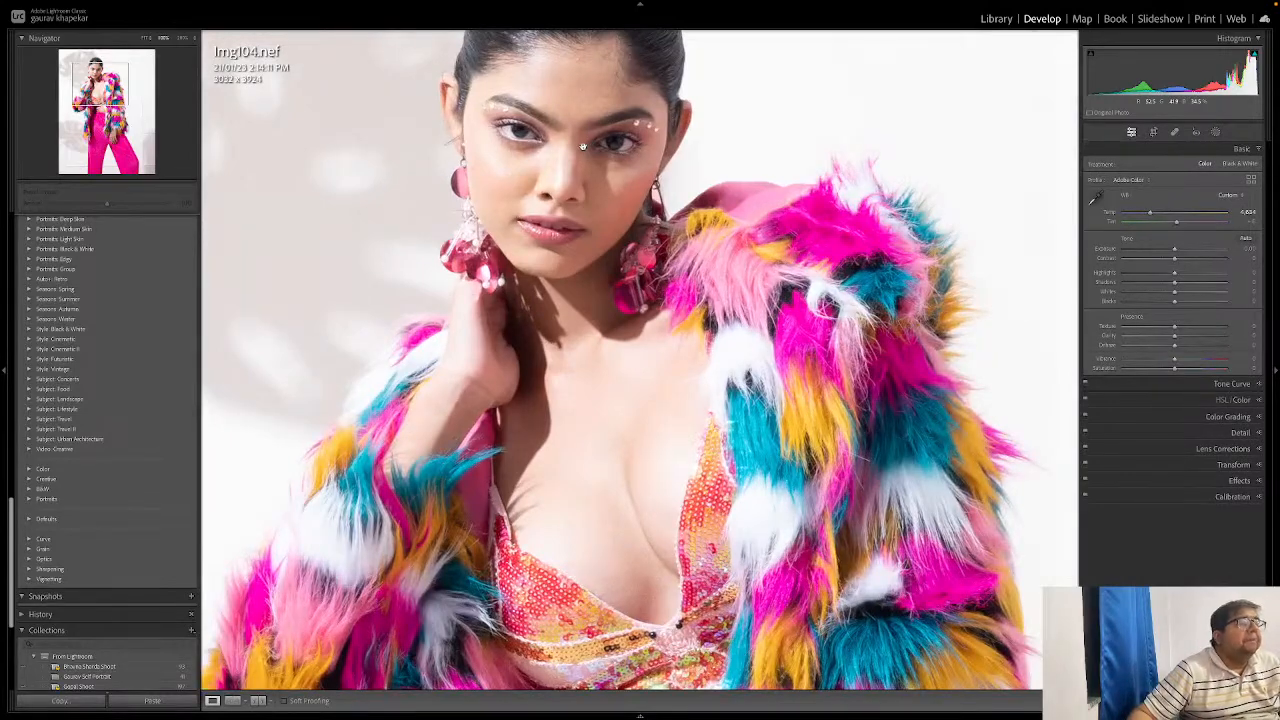
{"action": "left_click", "coordinate": [587, 145]}
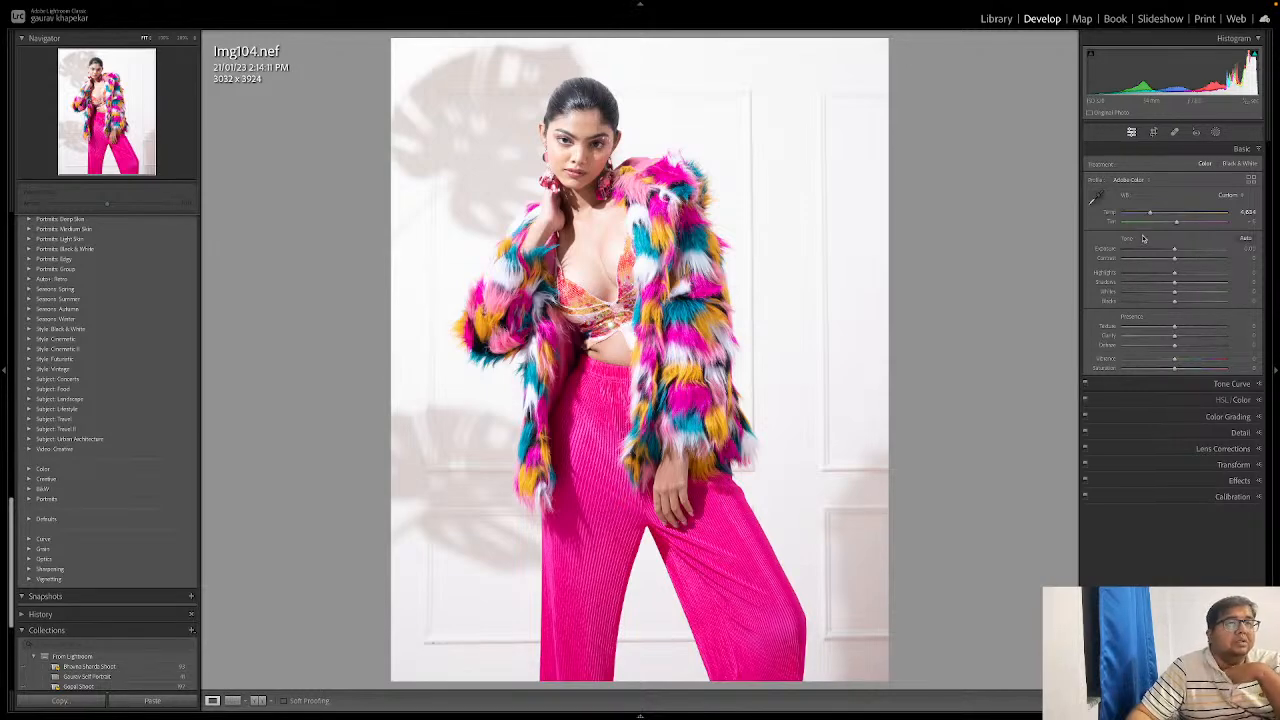
{"action": "left_click_drag", "start_coordinate": [1175, 252], "coordinate": [1162, 251]}
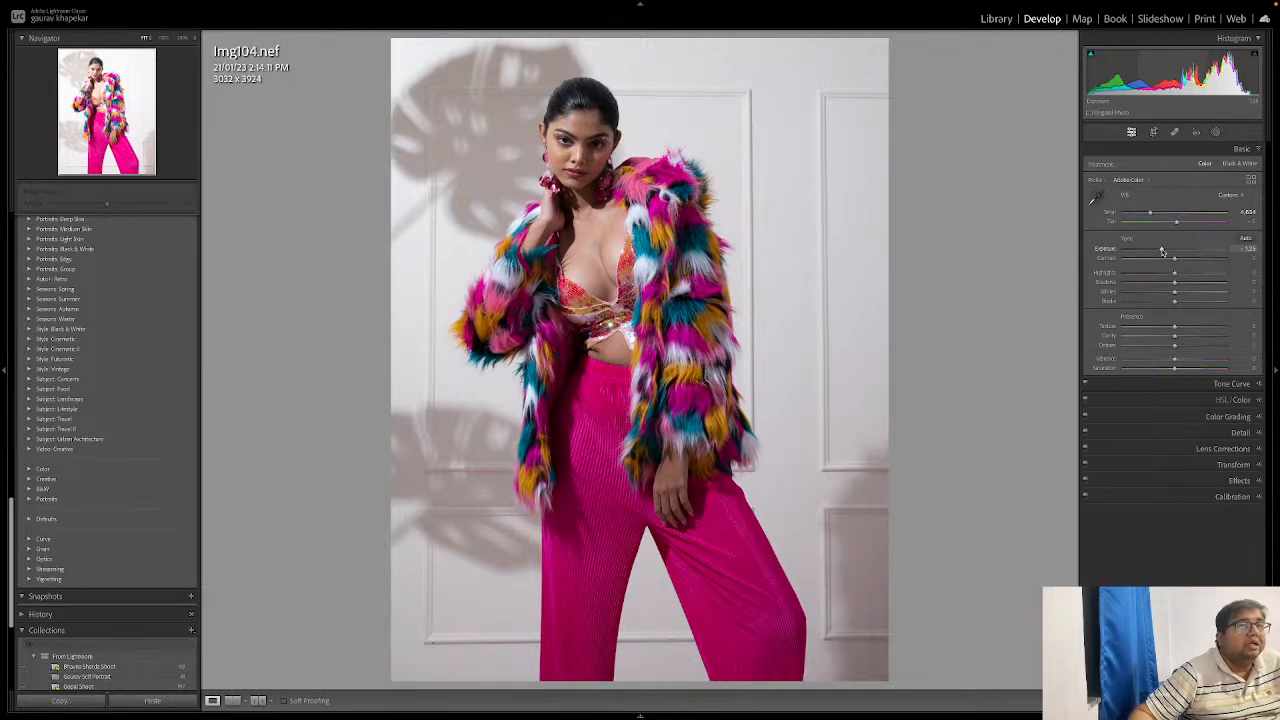
{"action": "left_click_drag", "start_coordinate": [1162, 252], "coordinate": [1167, 251]}
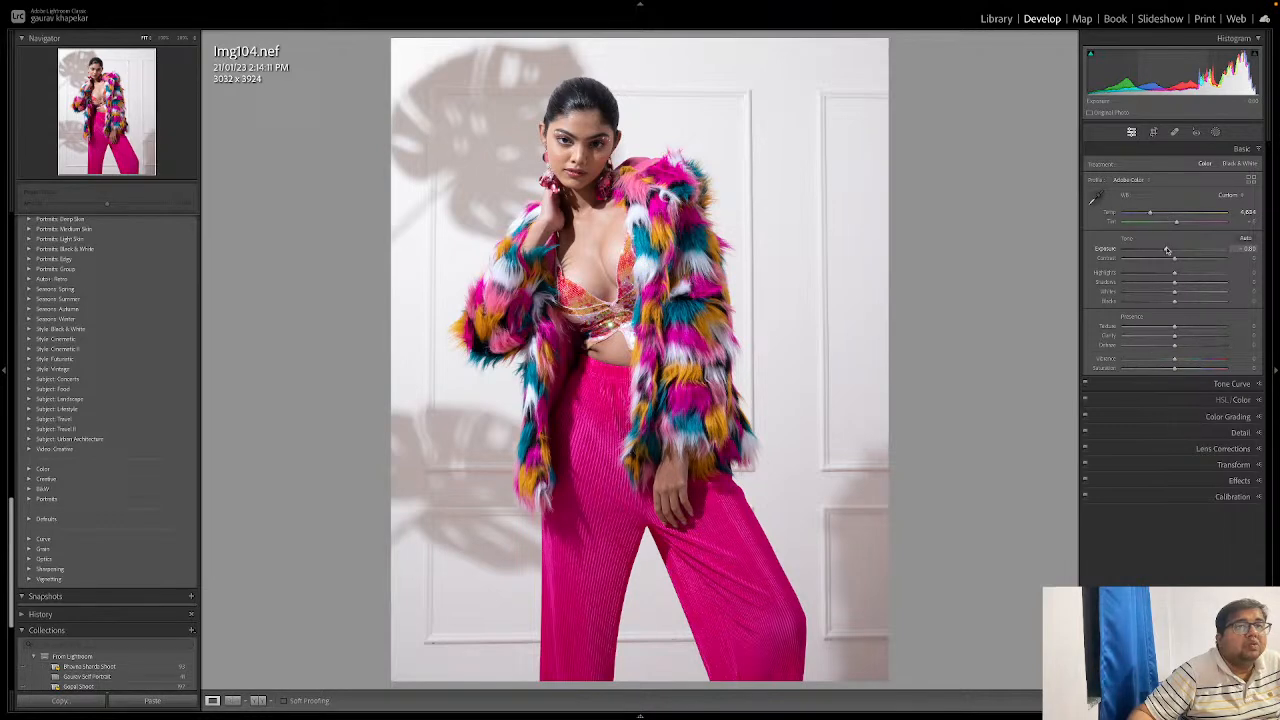
{"action": "left_click_drag", "start_coordinate": [1167, 250], "coordinate": [1167, 250]}
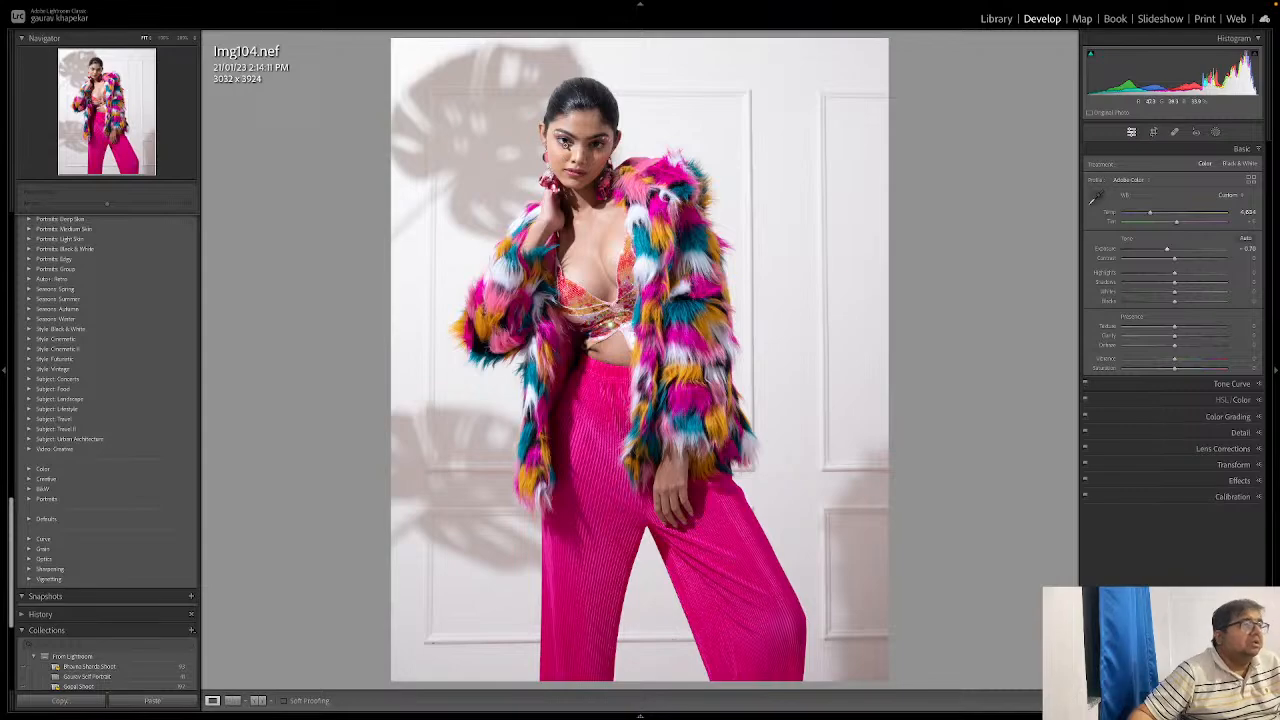
{"action": "left_click", "coordinate": [571, 146]}
{"action": "left_click", "coordinate": [571, 146]}
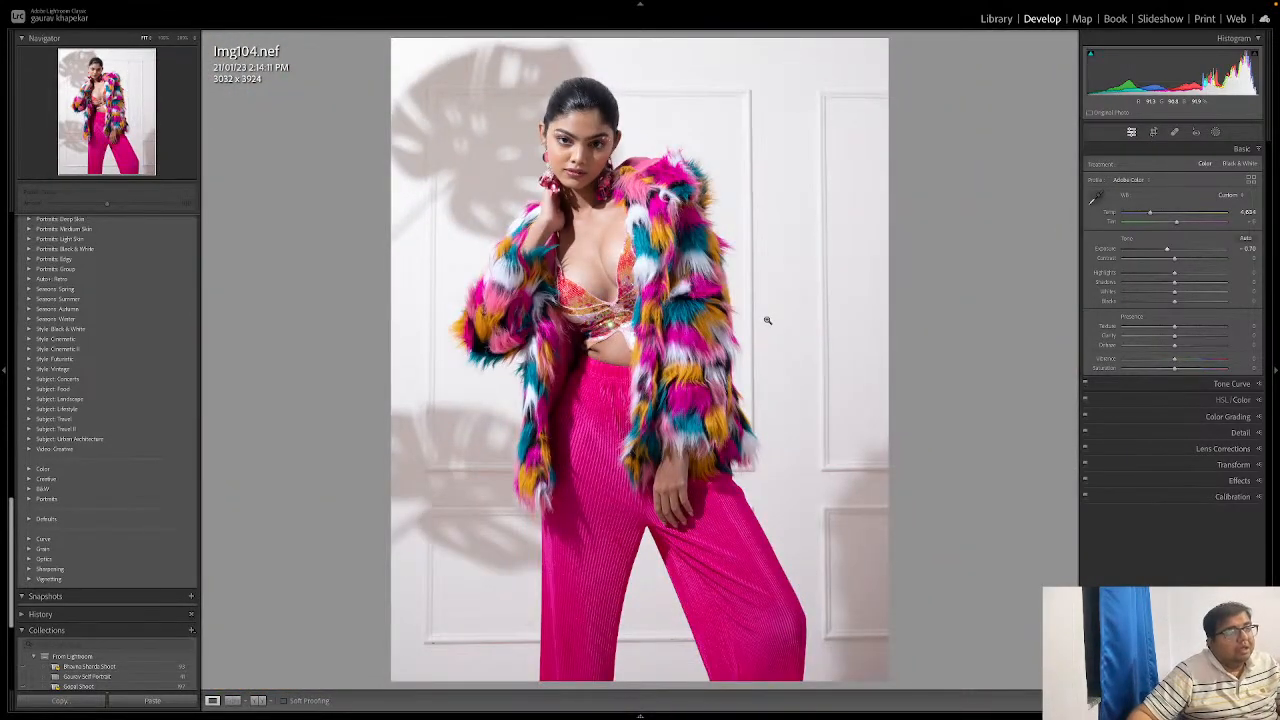
{"action": "mouse_move", "coordinate": [1167, 252]}
{"action": "left_mouse_down"}
{"action": "mouse_move", "coordinate": [1089, 255]}
{"action": "mouse_move", "coordinate": [1167, 253]}
{"action": "left_mouse_up"}
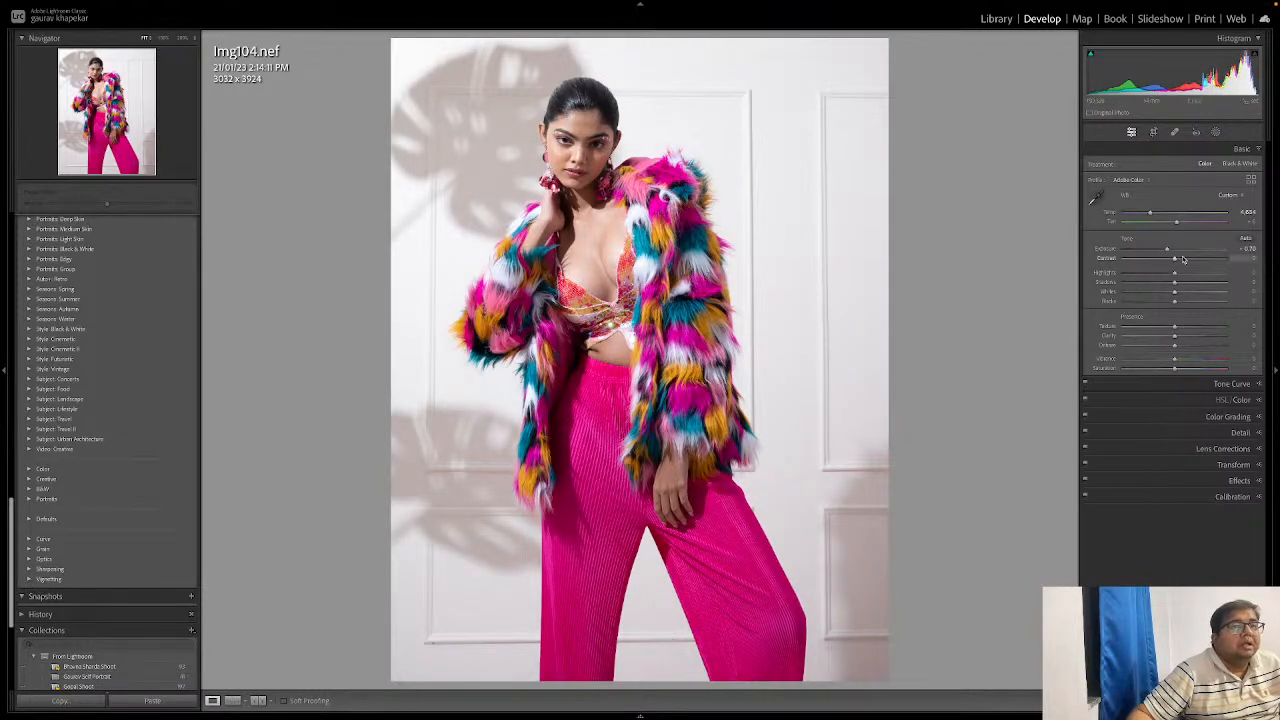
Step: Compare strongly reduced and increased contrast on the model's face, then settle the contrast at -17
{"action": "left_click", "coordinate": [575, 141]}
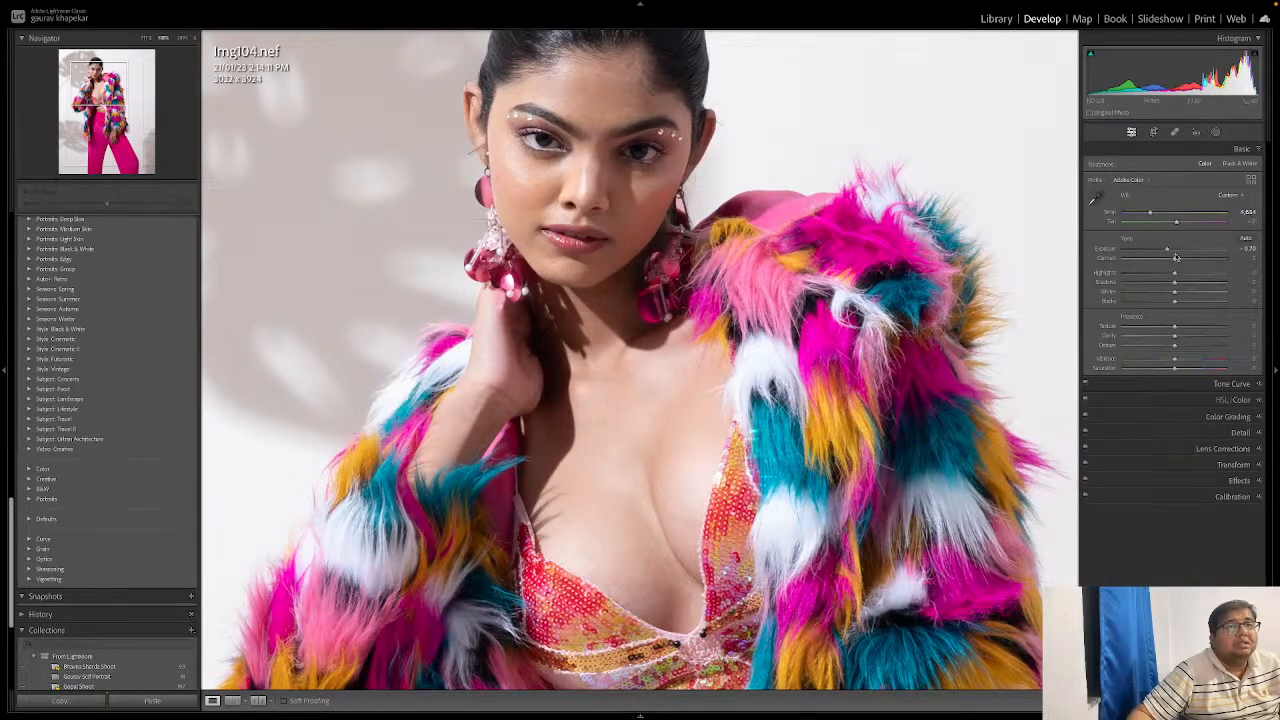
{"action": "left_click_drag", "start_coordinate": [1175, 261], "coordinate": [1135, 261]}
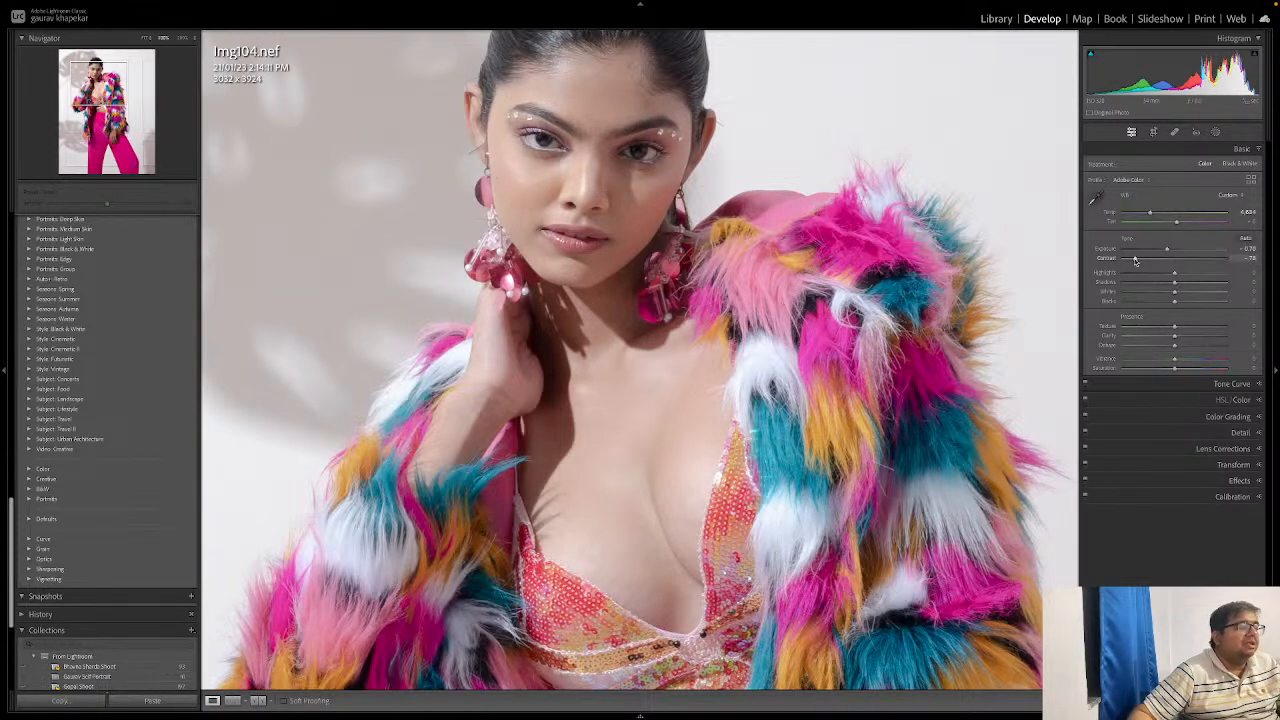
{"action": "left_click_drag", "start_coordinate": [1135, 260], "coordinate": [1186, 260]}
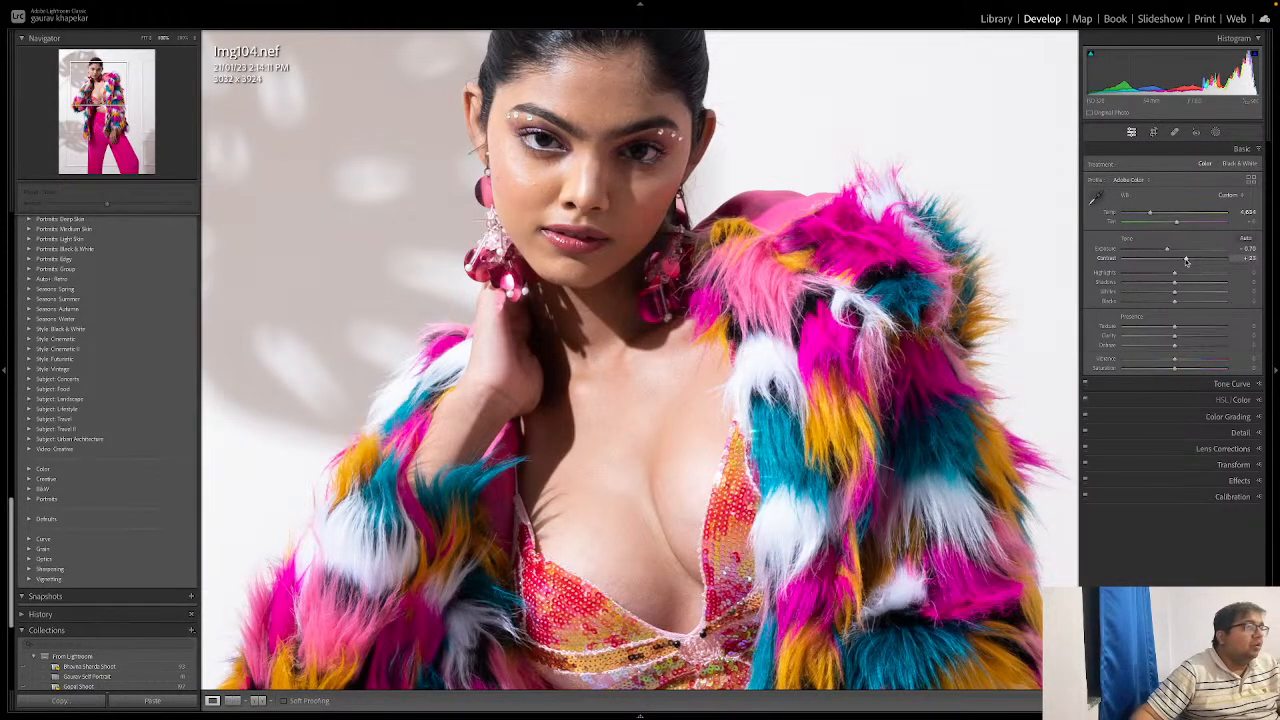
{"action": "double_click", "coordinate": [1186, 260]}
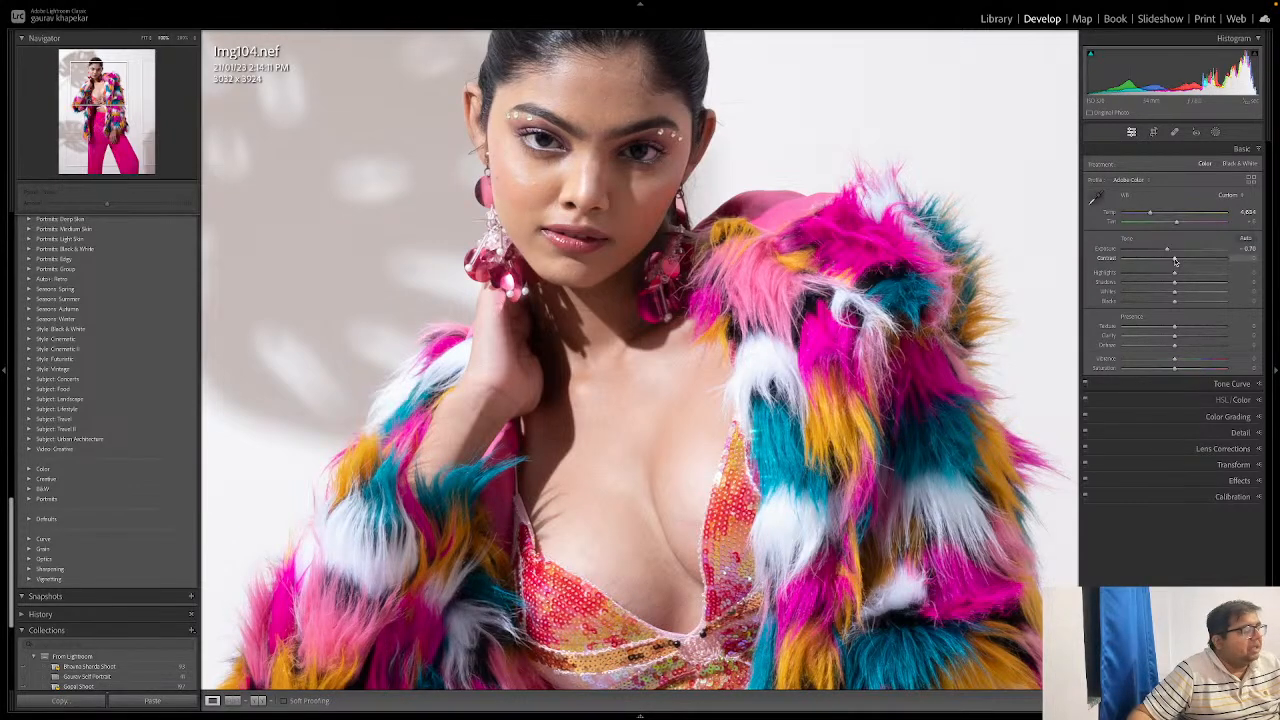
{"action": "left_click_drag", "start_coordinate": [1175, 261], "coordinate": [1166, 261]}
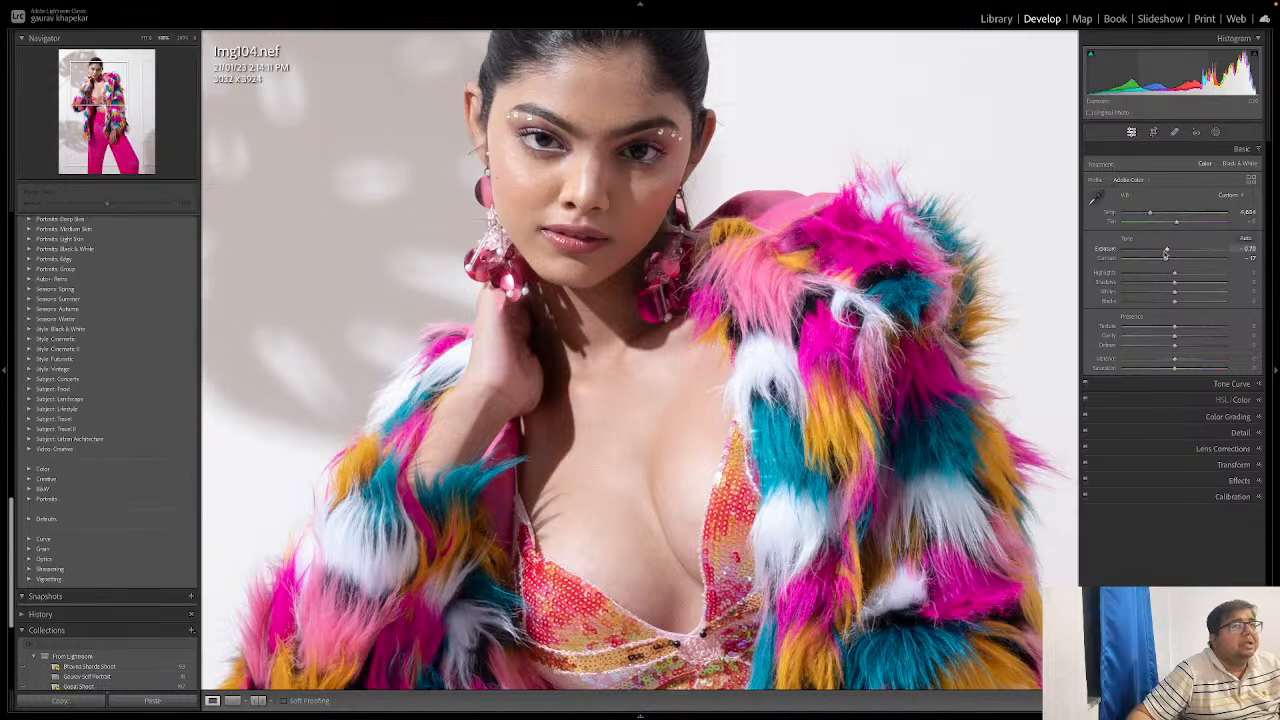
{"action": "left_click", "coordinate": [597, 155]}
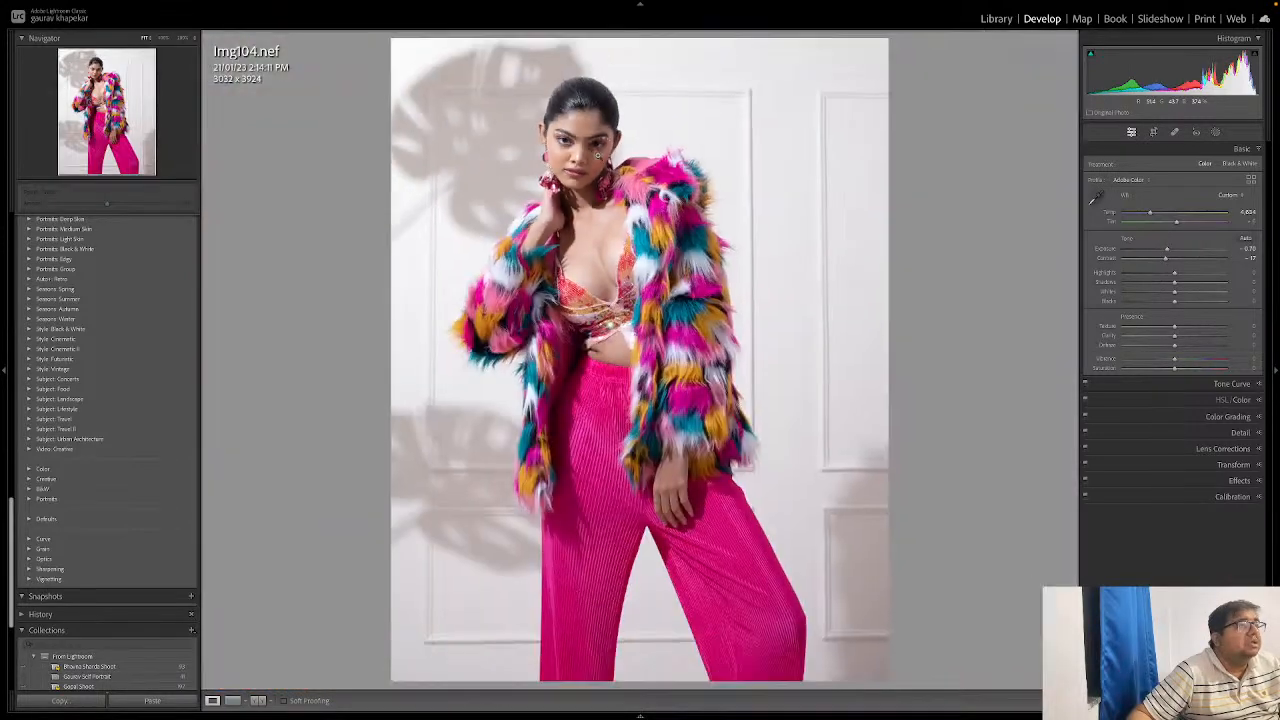
Step: Try the highlights at +100 and reset the exposure to its default
{"action": "left_click", "coordinate": [589, 147]}
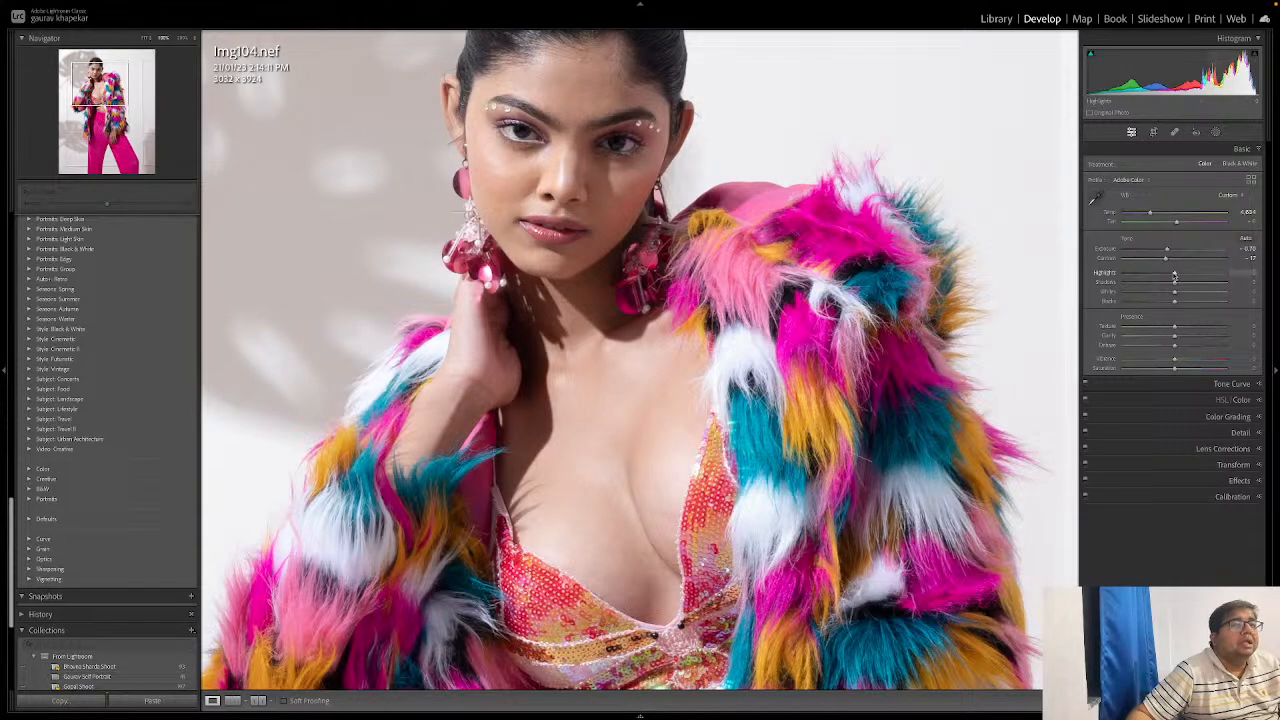
{"action": "left_click", "coordinate": [565, 162]}
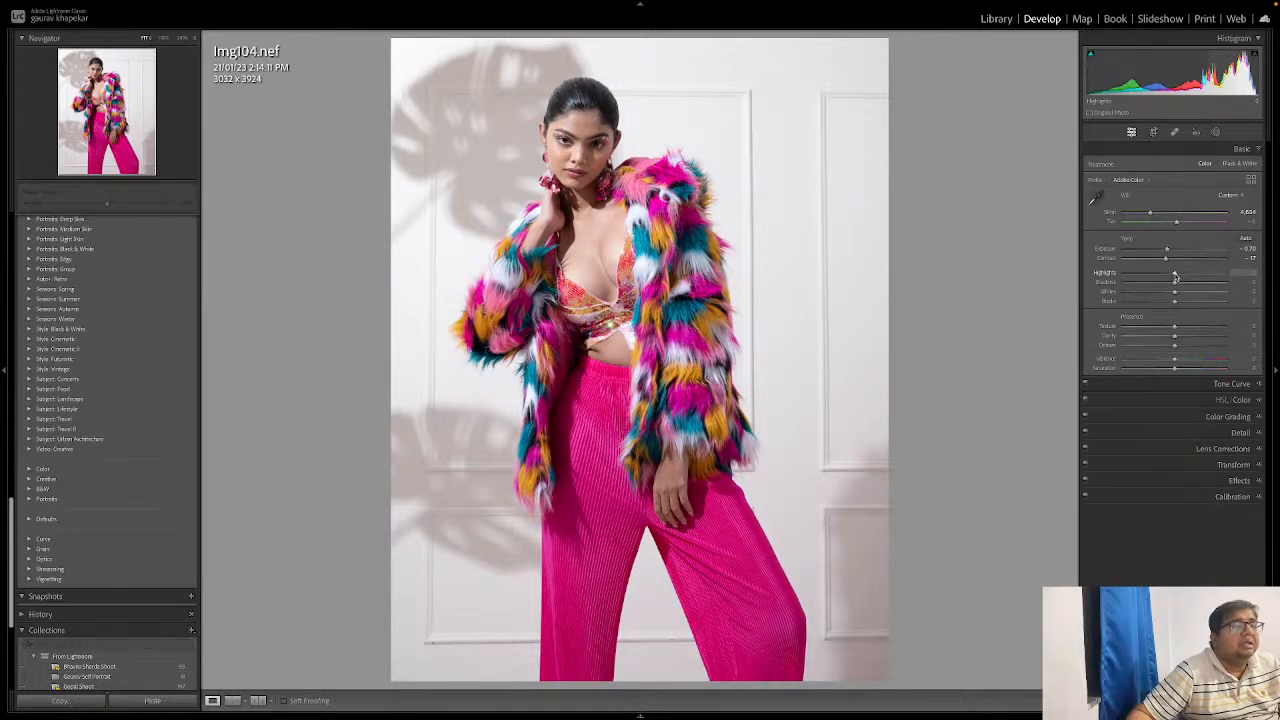
{"action": "left_click_drag", "start_coordinate": [1175, 277], "coordinate": [1225, 279]}
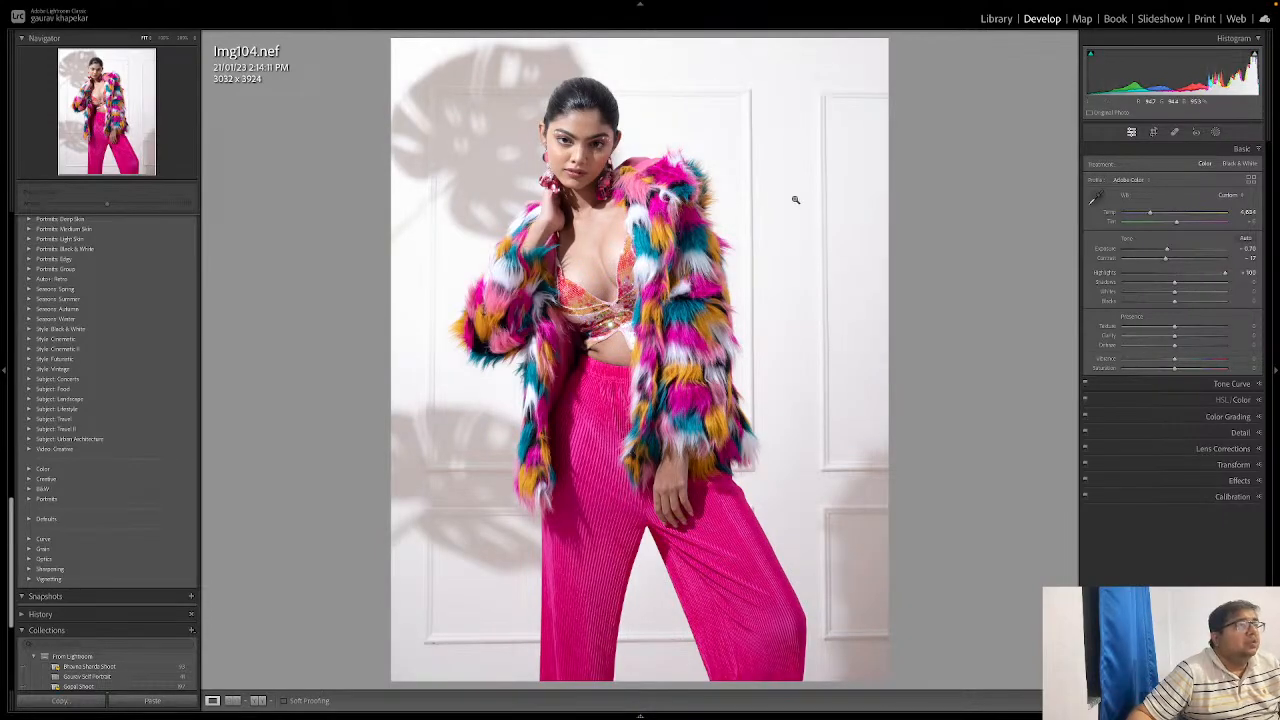
{"action": "left_click", "coordinate": [681, 156]}
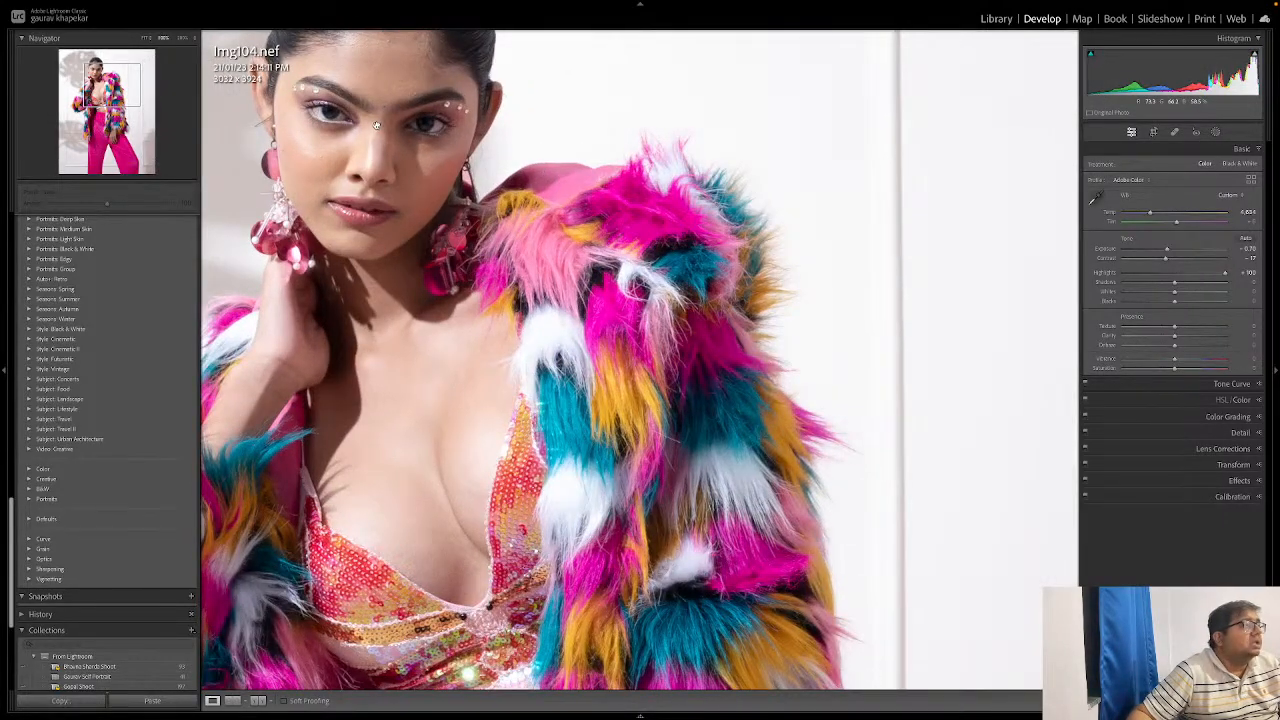
{"action": "double_click", "coordinate": [1167, 251]}
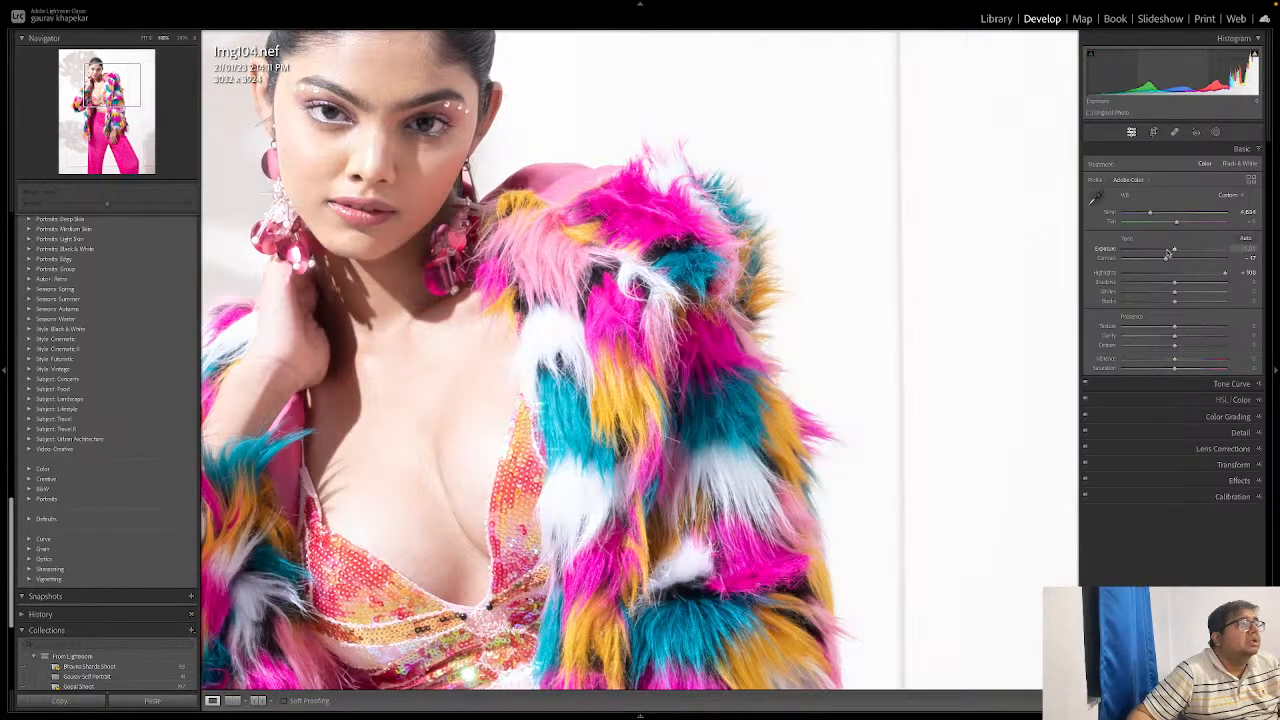
{"action": "left_click", "coordinate": [601, 204]}
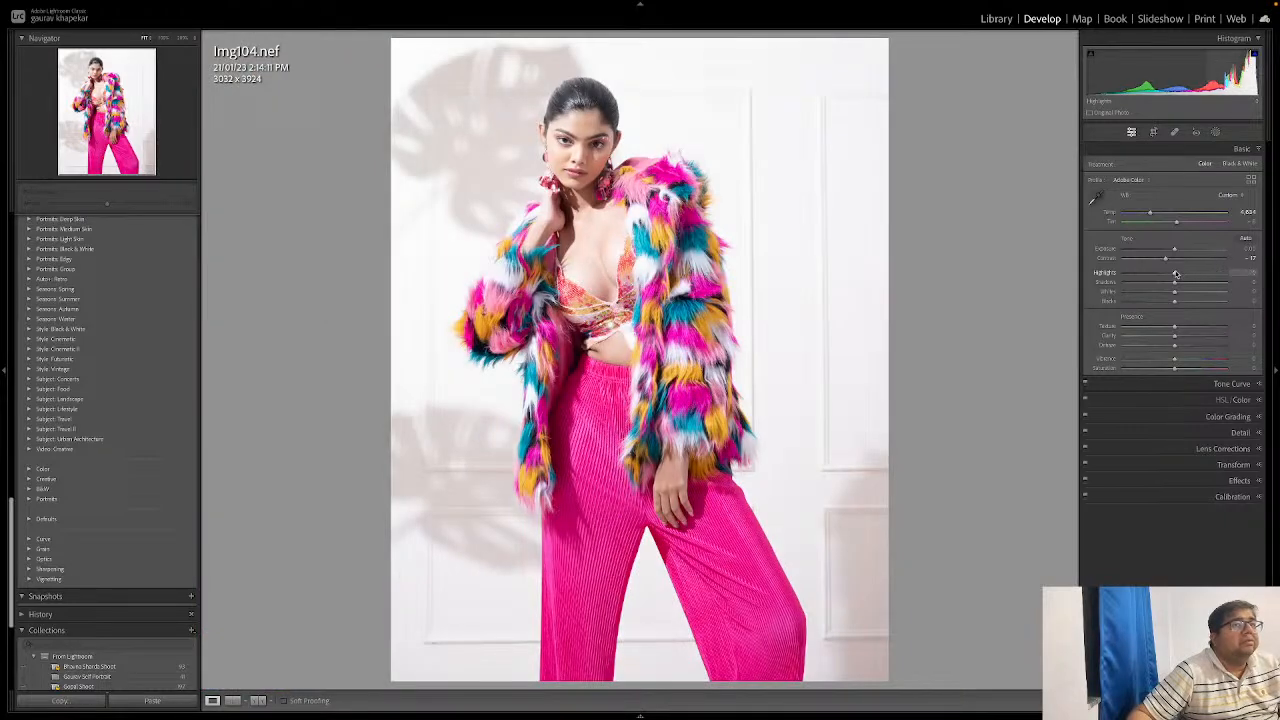
Step: Recover the bright wall by setting the highlights to -91 and the exposure to -0.26, checking for clipping
{"action": "left_click_drag", "start_coordinate": [1174, 273], "coordinate": [1123, 273]}
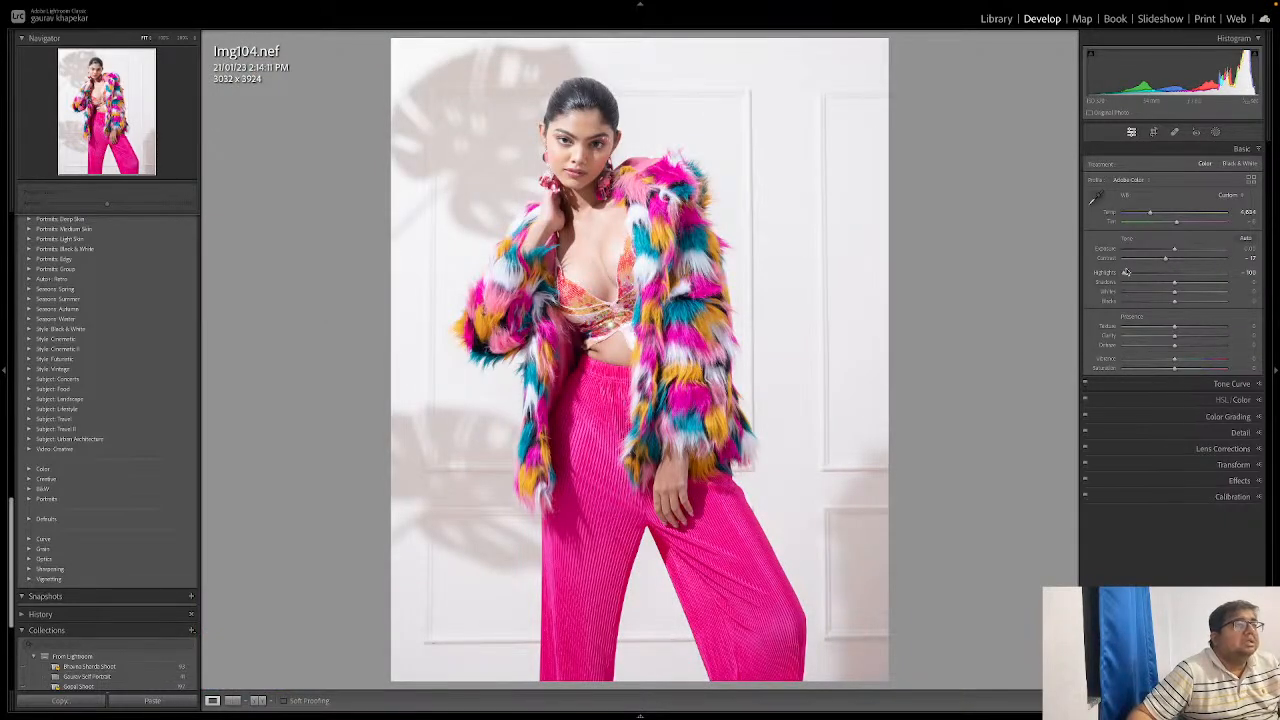
{"action": "left_click_drag", "start_coordinate": [1175, 250], "coordinate": [1173, 250]}
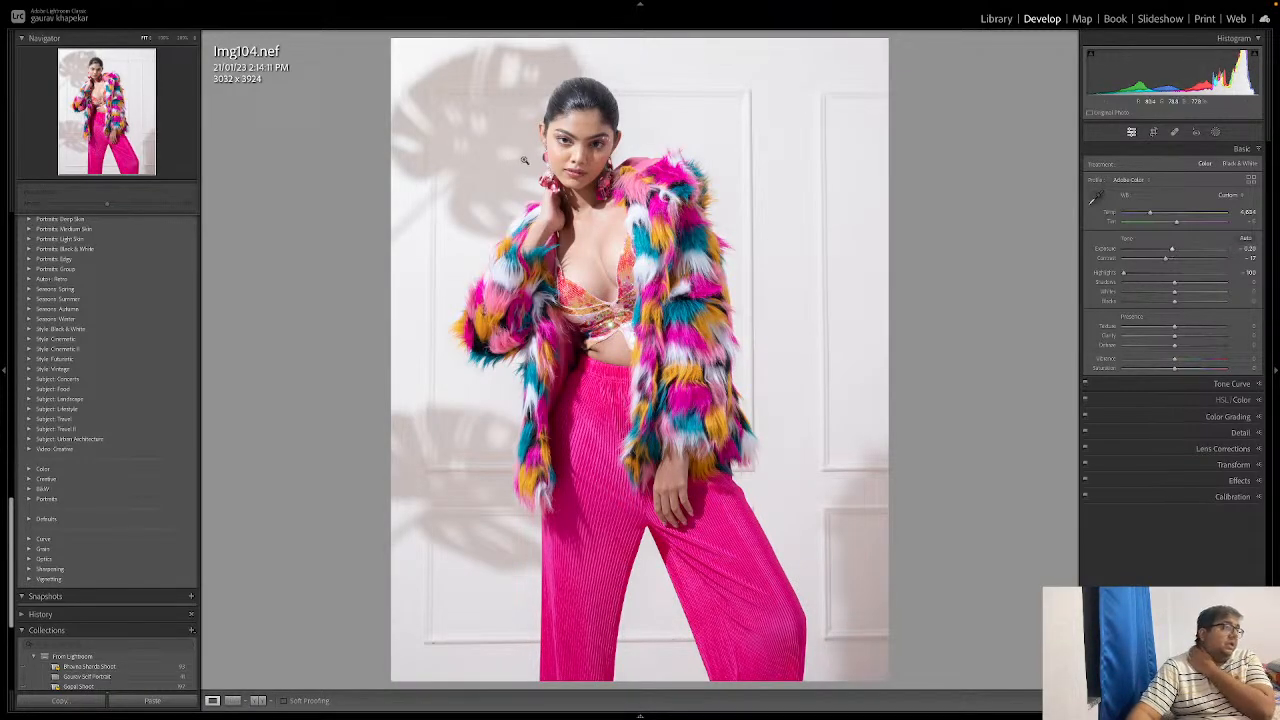
{"action": "left_click", "coordinate": [577, 147]}
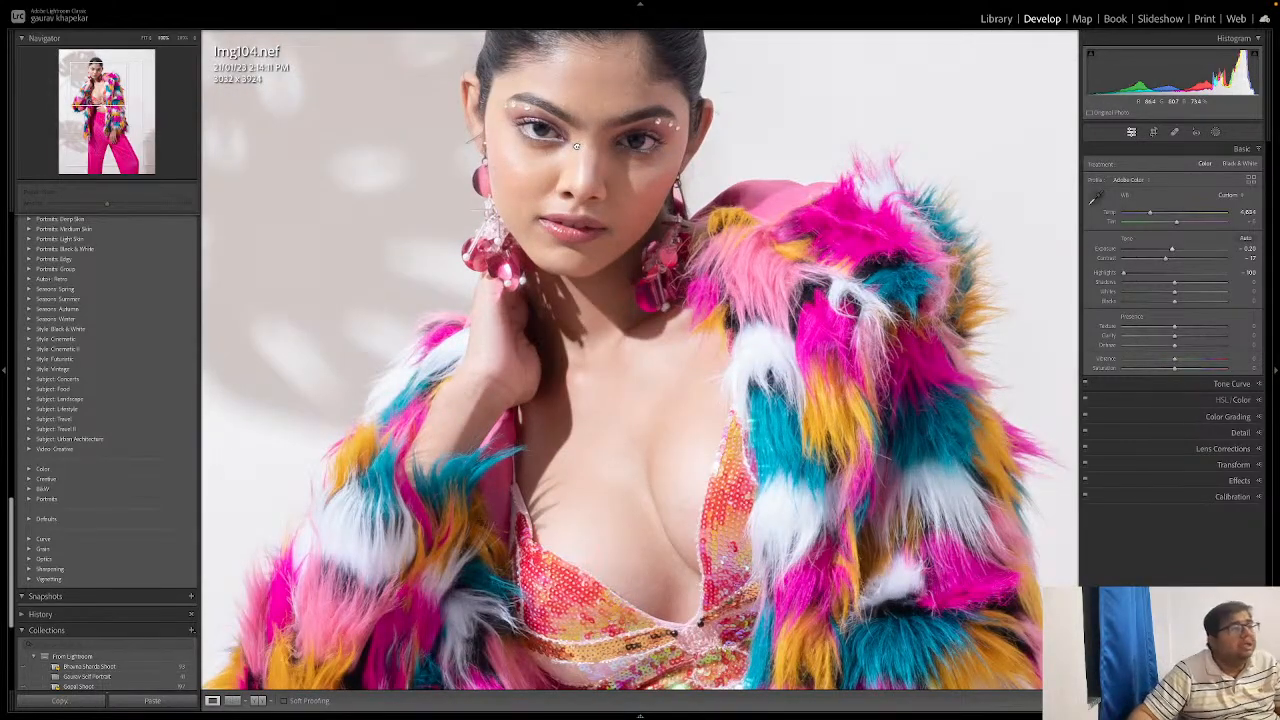
{"action": "left_click", "coordinate": [577, 147]}
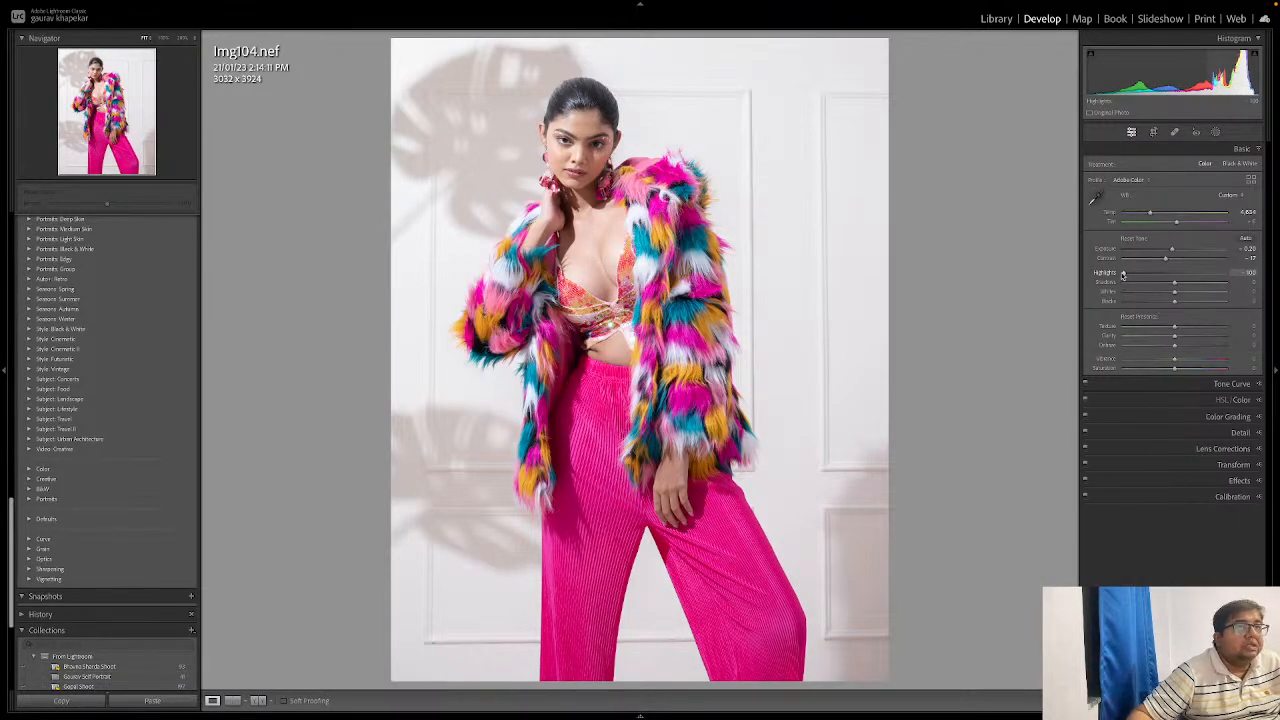
{"action": "left_click", "coordinate": [1123, 273], "text": "alt"}
{"action": "mouse_move", "coordinate": [1124, 274]}
{"action": "left_mouse_down"}
{"action": "mouse_move", "coordinate": [1216, 280]}
{"action": "mouse_move", "coordinate": [1129, 281]}
{"action": "left_mouse_up"}
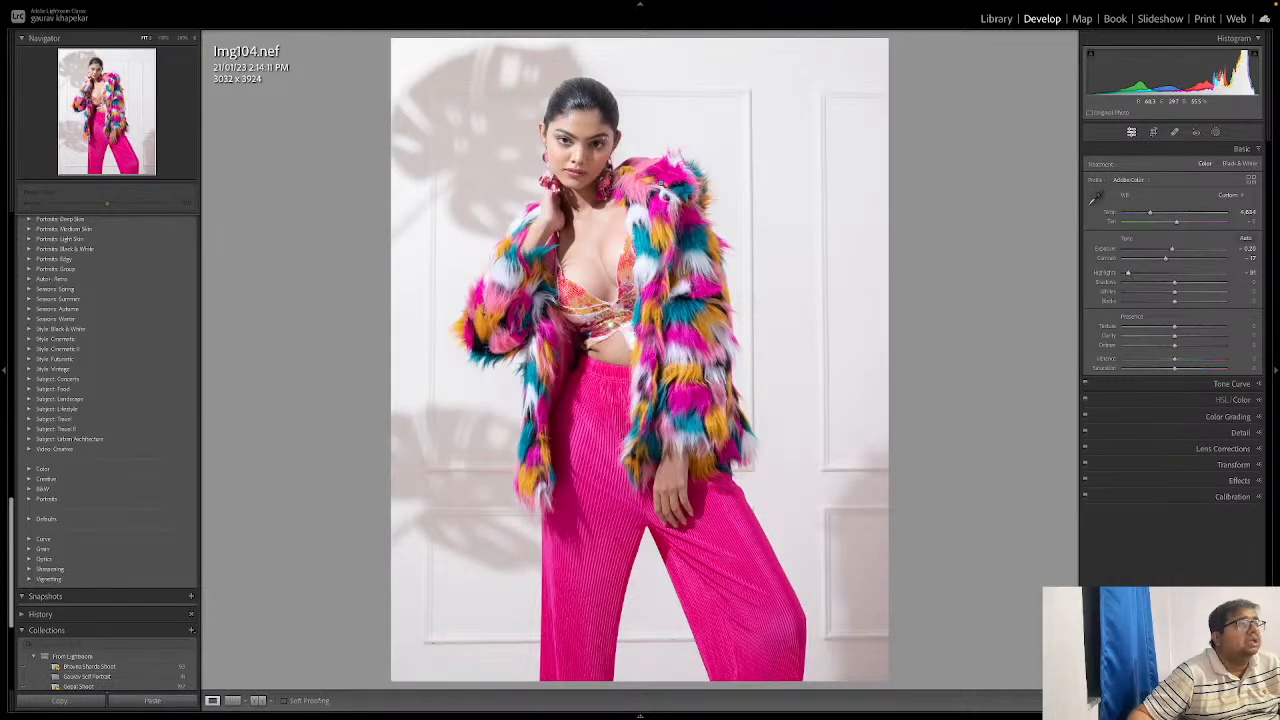
{"action": "left_click_drag", "start_coordinate": [1174, 250], "coordinate": [1170, 252]}
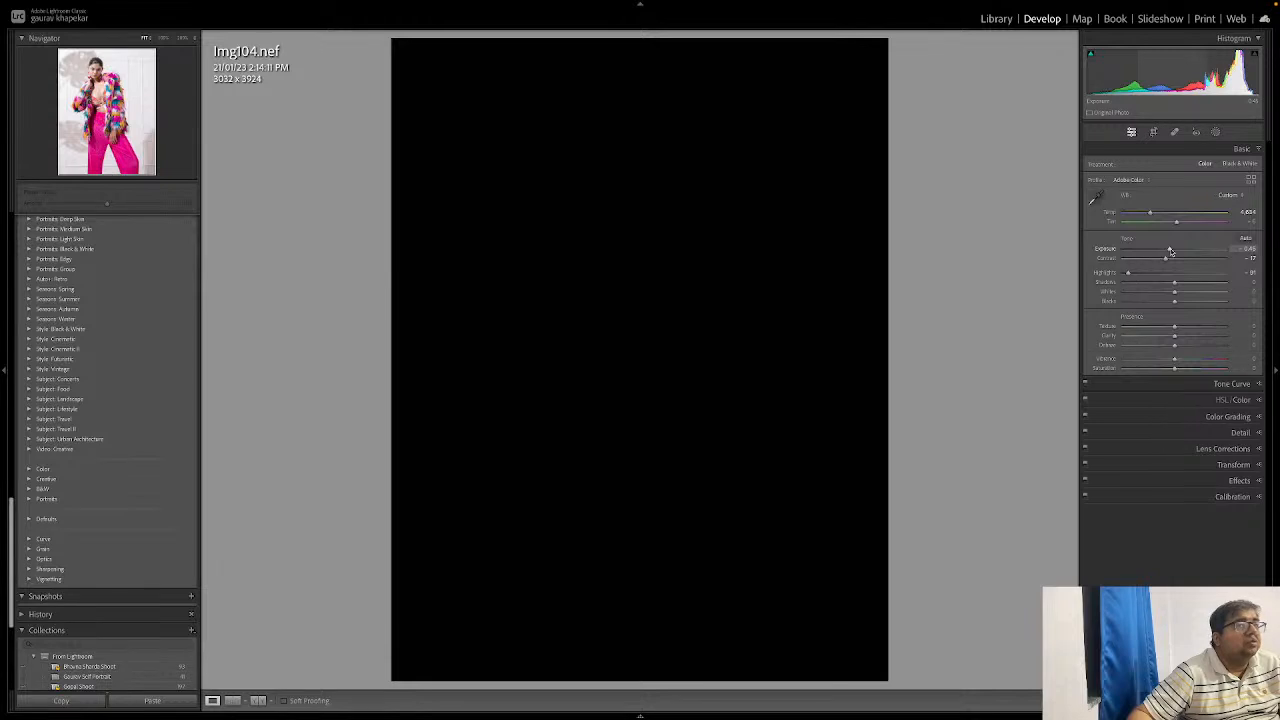
{"action": "left_click_drag", "start_coordinate": [1170, 252], "coordinate": [1172, 252]}
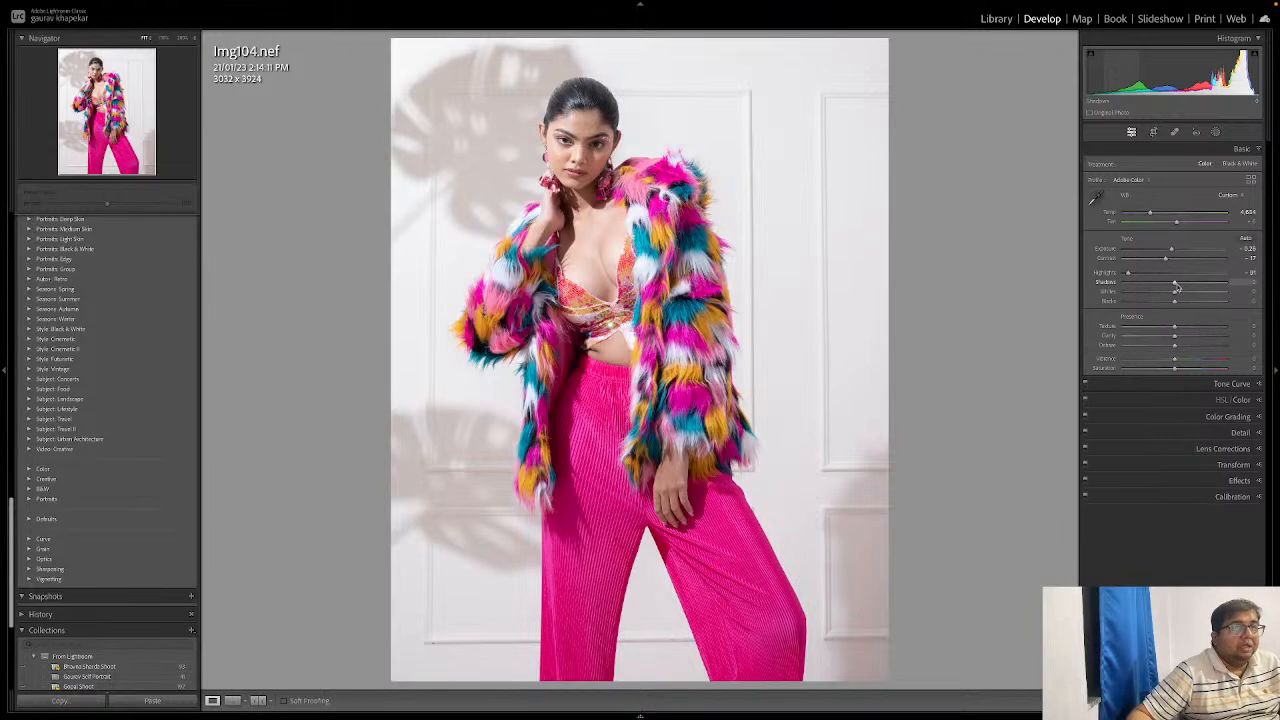
Step: Raise the shadows to +32 and lower the whites to -6, checking the wall and coat up close
{"action": "left_click_drag", "start_coordinate": [1175, 285], "coordinate": [1184, 285]}
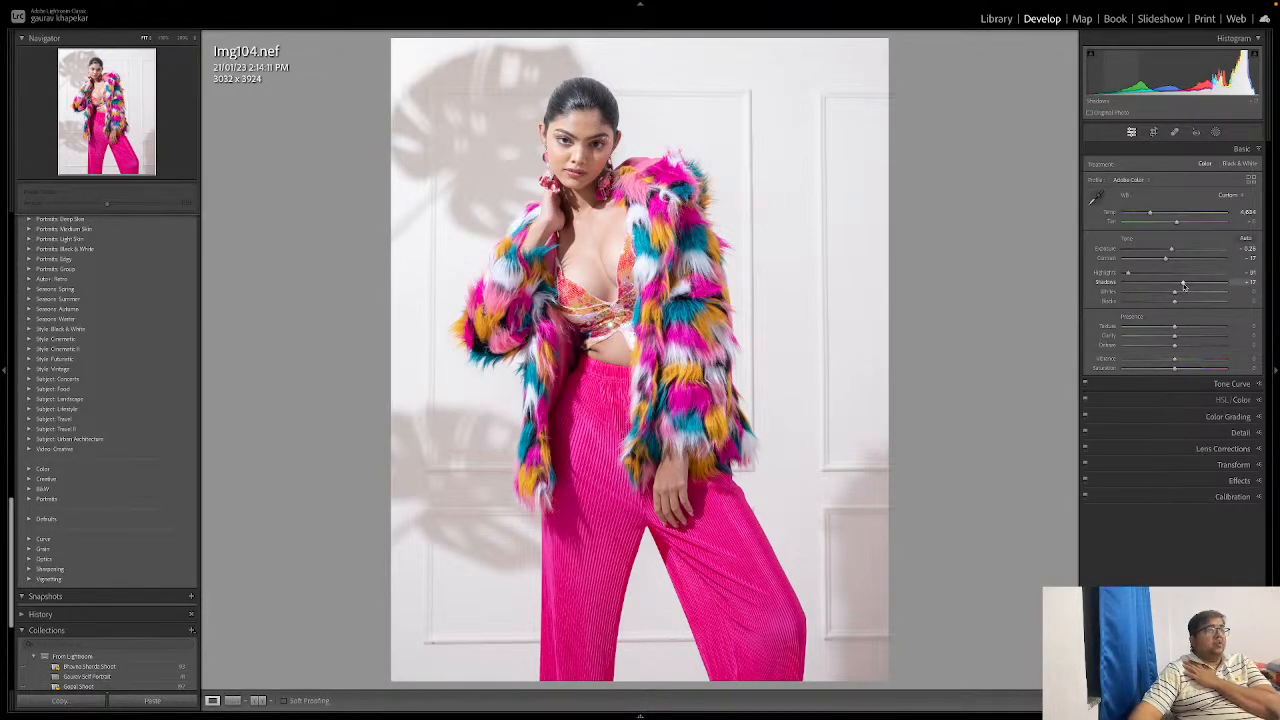
{"action": "mouse_move", "coordinate": [1184, 285]}
{"action": "left_mouse_down"}
{"action": "mouse_move", "coordinate": [1139, 287]}
{"action": "mouse_move", "coordinate": [1192, 287]}
{"action": "left_mouse_up"}
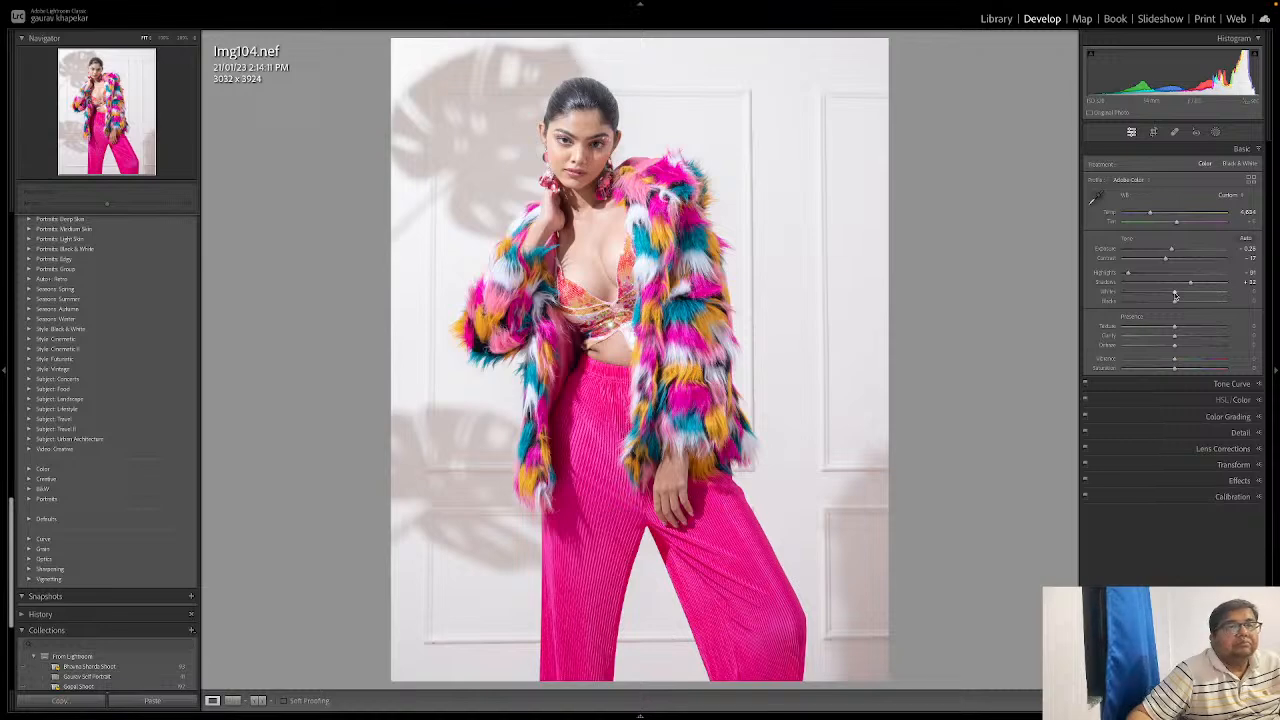
{"action": "mouse_move", "coordinate": [1174, 296]}
{"action": "left_mouse_down"}
{"action": "mouse_move", "coordinate": [1146, 294]}
{"action": "mouse_move", "coordinate": [1191, 296]}
{"action": "mouse_move", "coordinate": [1167, 296]}
{"action": "mouse_move", "coordinate": [1180, 294]}
{"action": "left_mouse_up"}
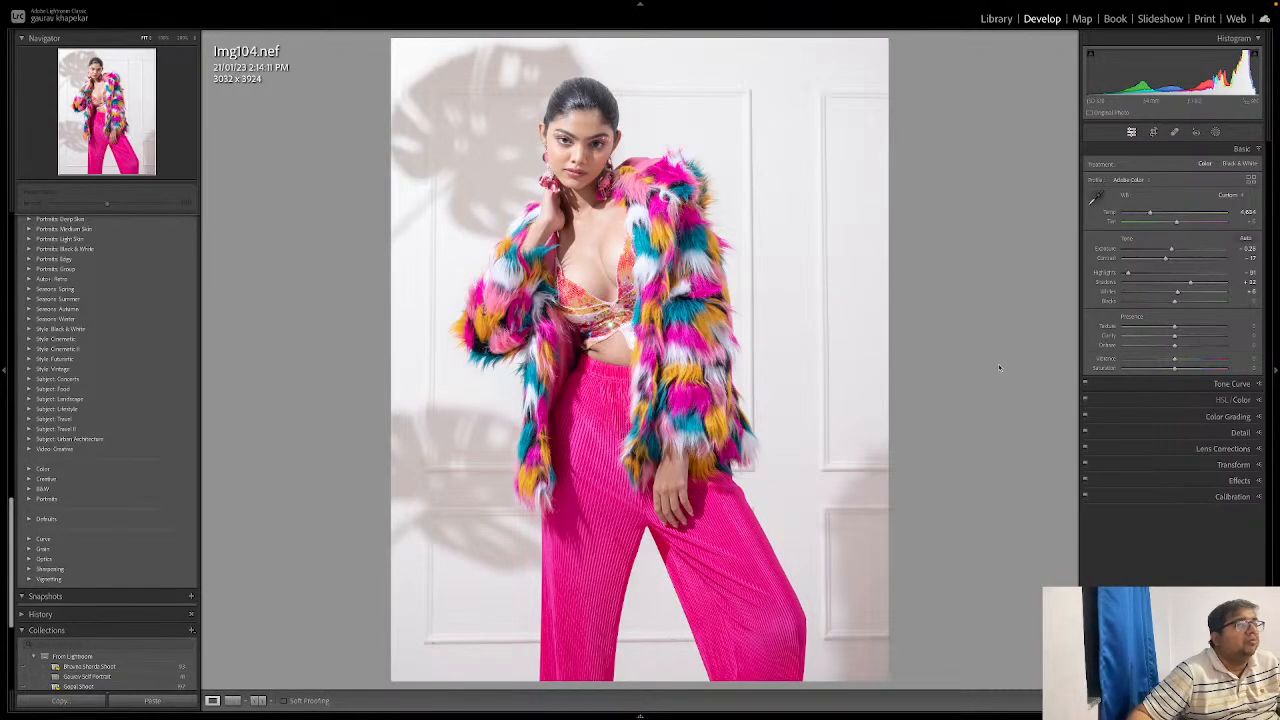
{"action": "mouse_move", "coordinate": [1177, 291]}
{"action": "left_mouse_down"}
{"action": "mouse_move", "coordinate": [1096, 296]}
{"action": "mouse_move", "coordinate": [1233, 291]}
{"action": "mouse_move", "coordinate": [1057, 294]}
{"action": "mouse_move", "coordinate": [1172, 296]}
{"action": "left_mouse_up"}
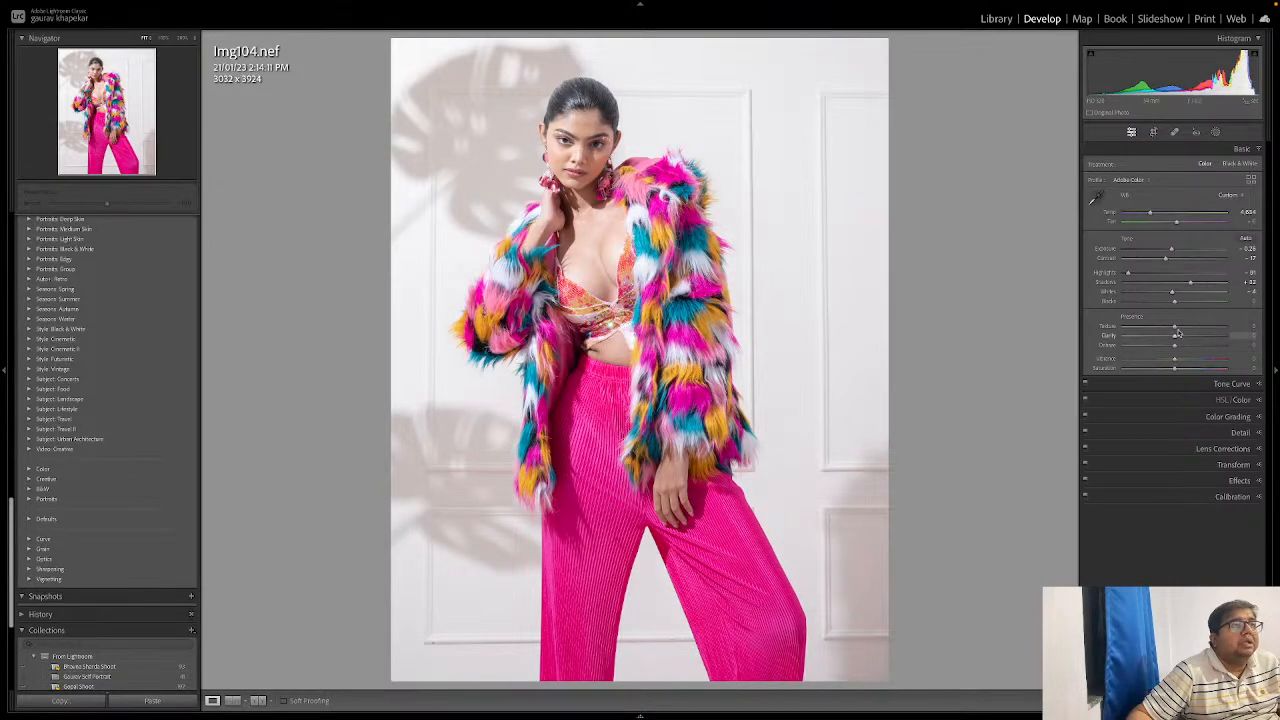
{"action": "left_click", "coordinate": [756, 194]}
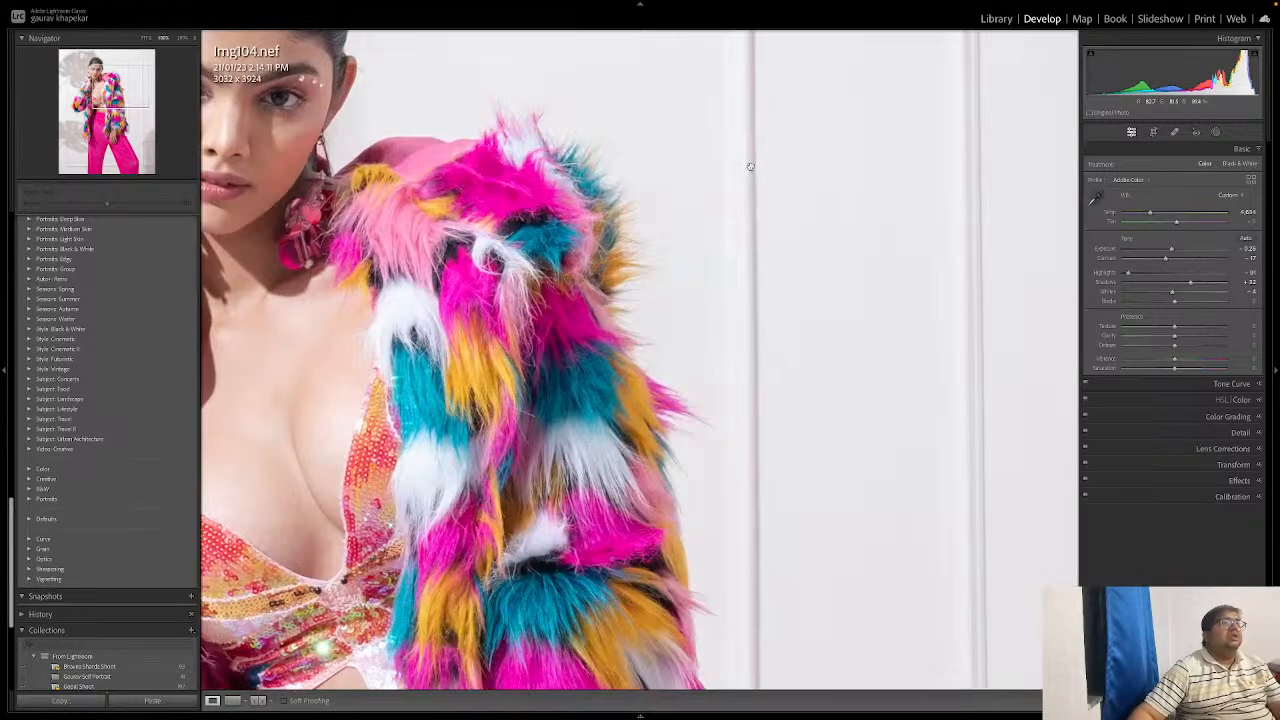
{"action": "left_click", "coordinate": [786, 243]}
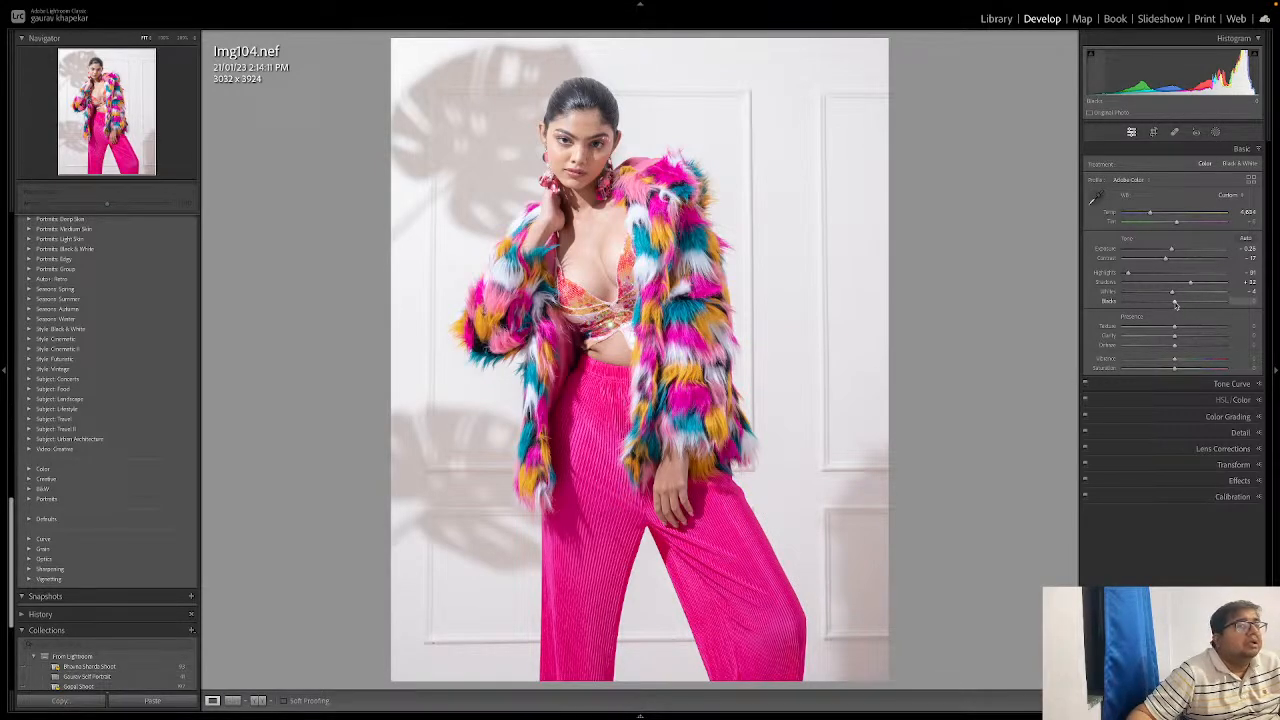
Step: Try lifting the blacks, then deepen them to -33
{"action": "left_click_drag", "start_coordinate": [1176, 304], "coordinate": [1199, 304]}
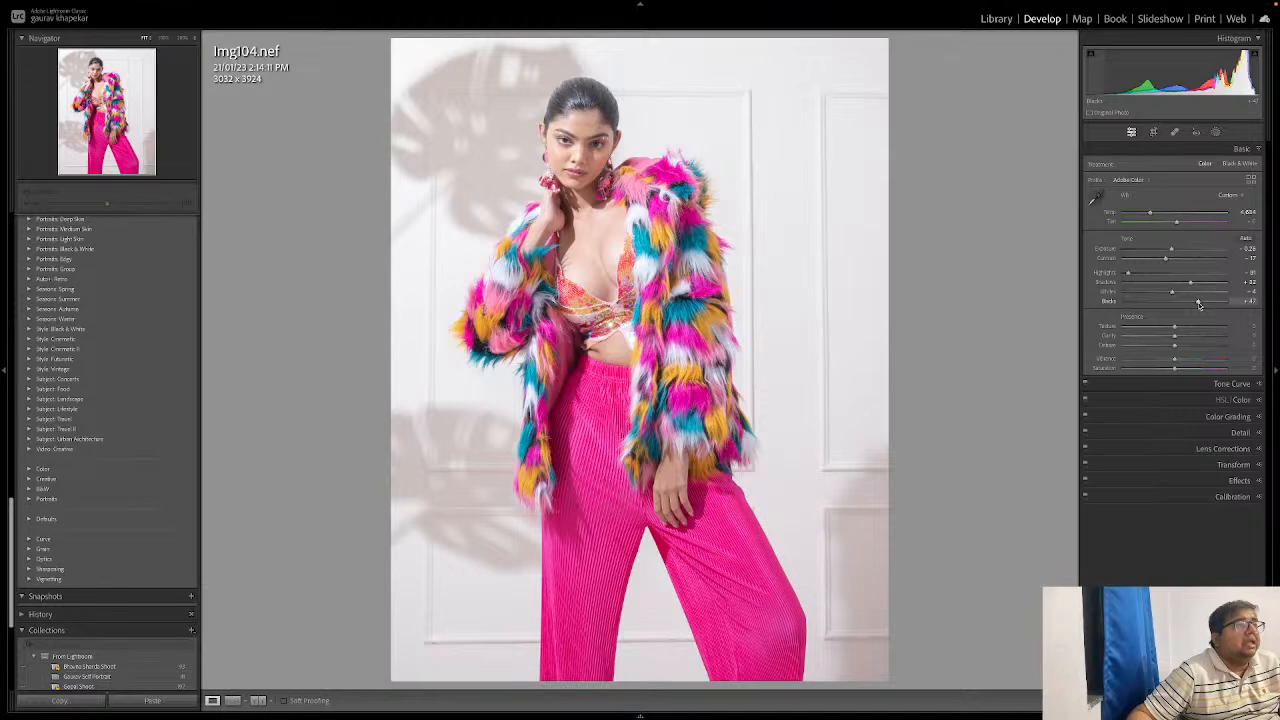
{"action": "mouse_move", "coordinate": [1199, 304]}
{"action": "left_mouse_down"}
{"action": "mouse_move", "coordinate": [1171, 304]}
{"action": "mouse_move", "coordinate": [1192, 304]}
{"action": "left_mouse_up"}
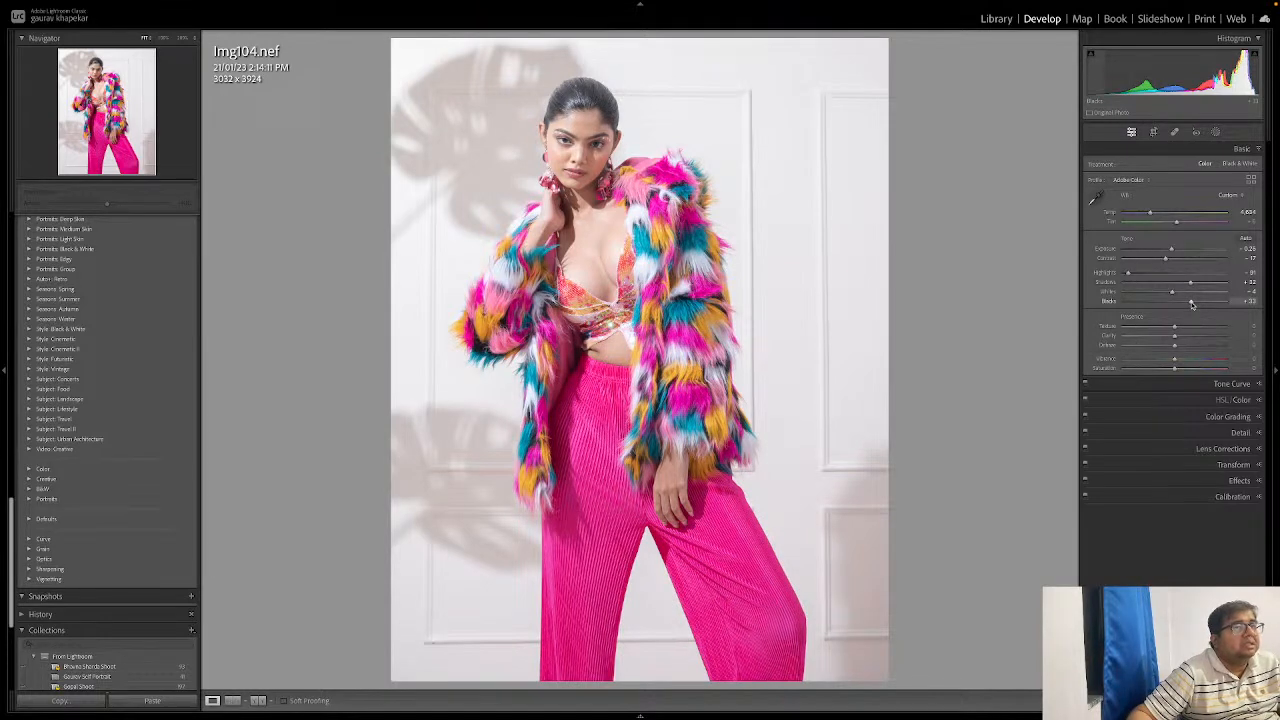
{"action": "left_click_drag", "start_coordinate": [1191, 304], "coordinate": [1158, 304]}
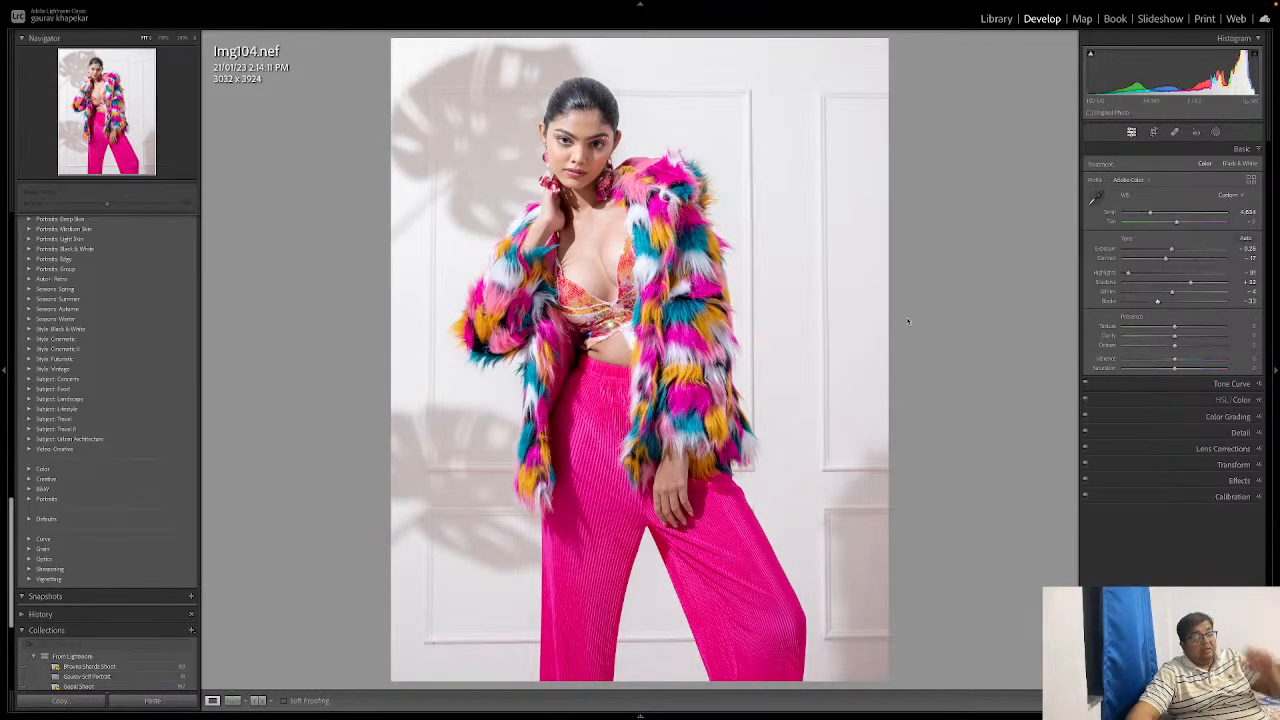
Step: Compare the edited portrait side by side with its original version, and inspect the model's face at high magnification
{"action": "key", "text": "y"}
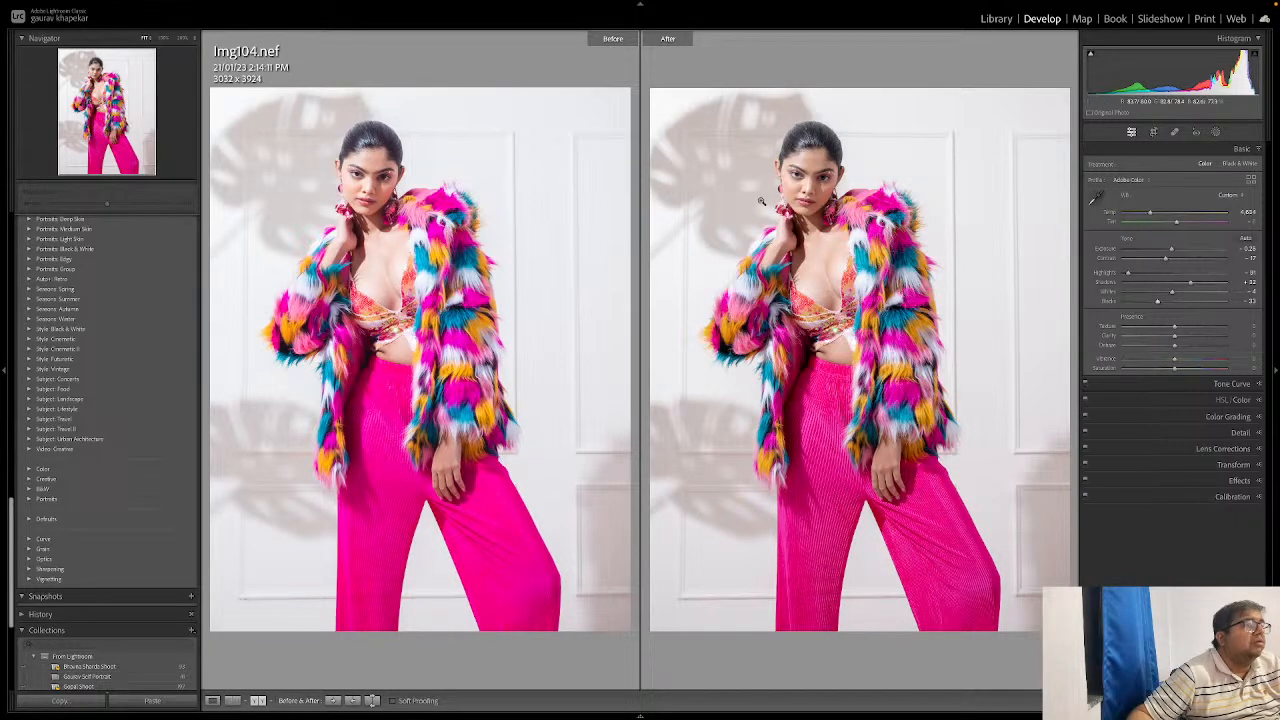
{"action": "key", "text": "y"}
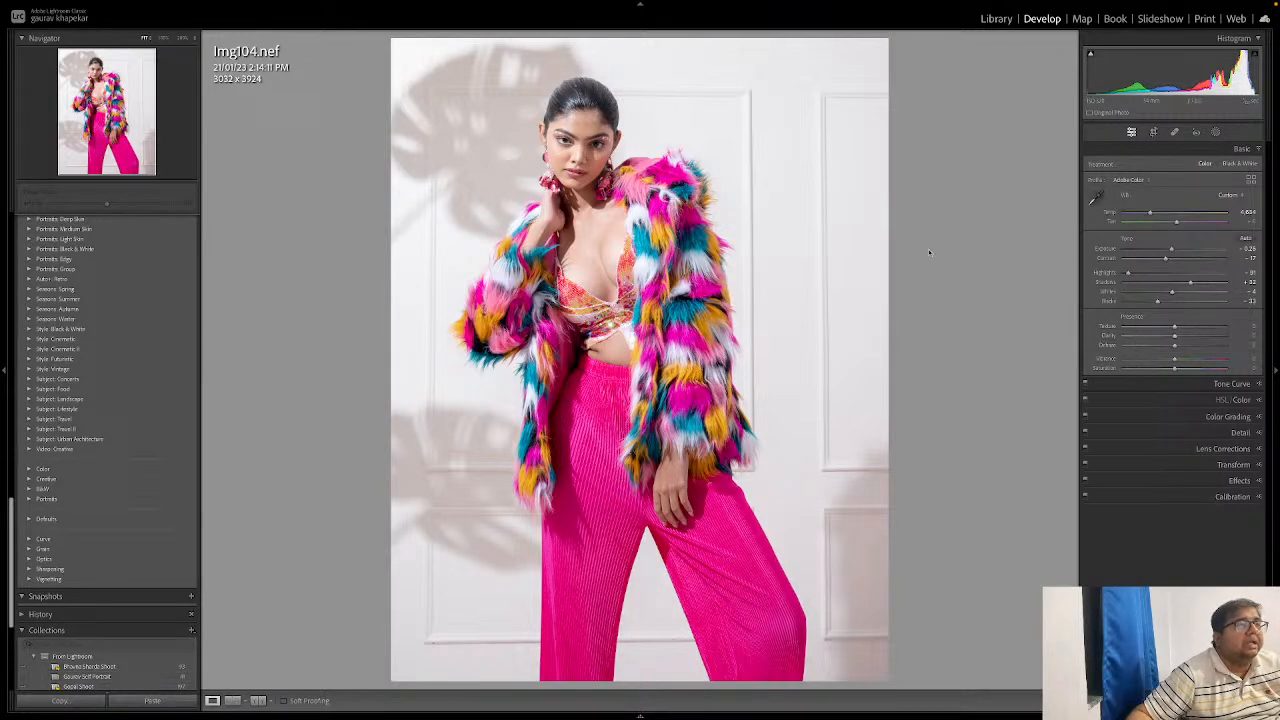
{"action": "left_click", "coordinate": [622, 150]}
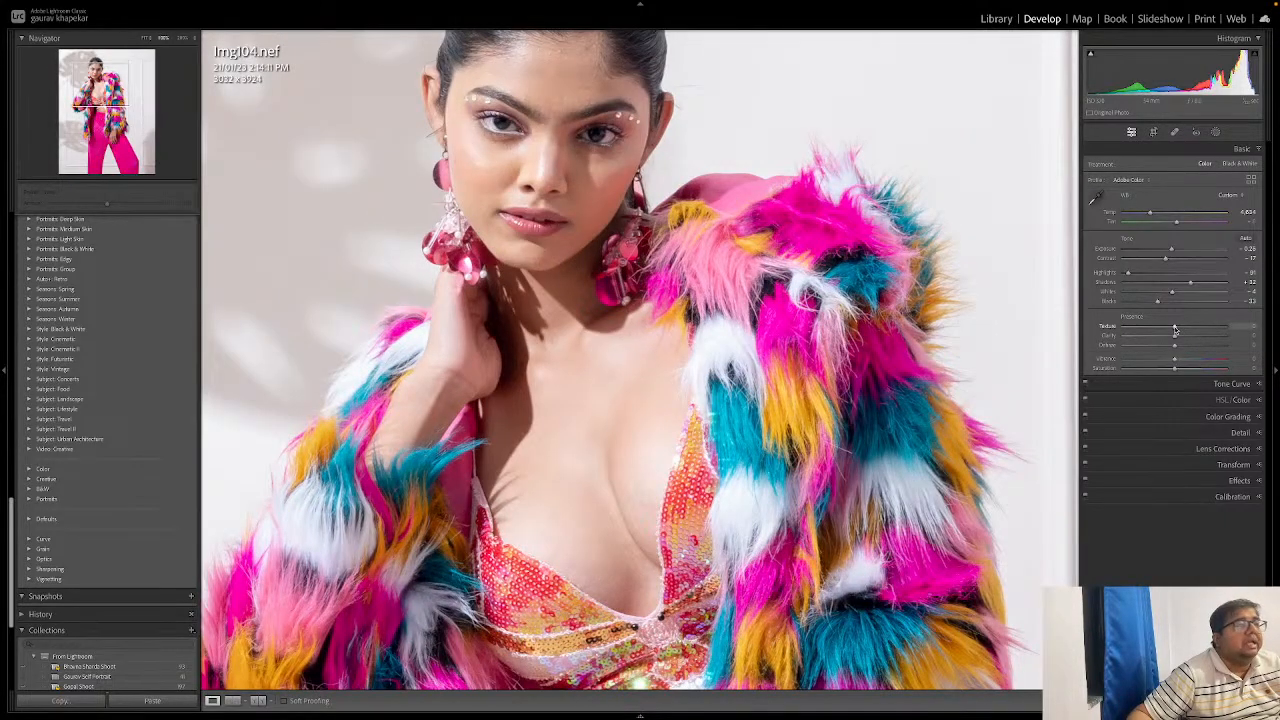
{"action": "left_click", "coordinate": [182, 39]}
{"action": "left_click", "coordinate": [556, 112]}
{"action": "left_click", "coordinate": [558, 108]}
{"action": "left_click", "coordinate": [560, 105]}
{"action": "left_click", "coordinate": [560, 105]}
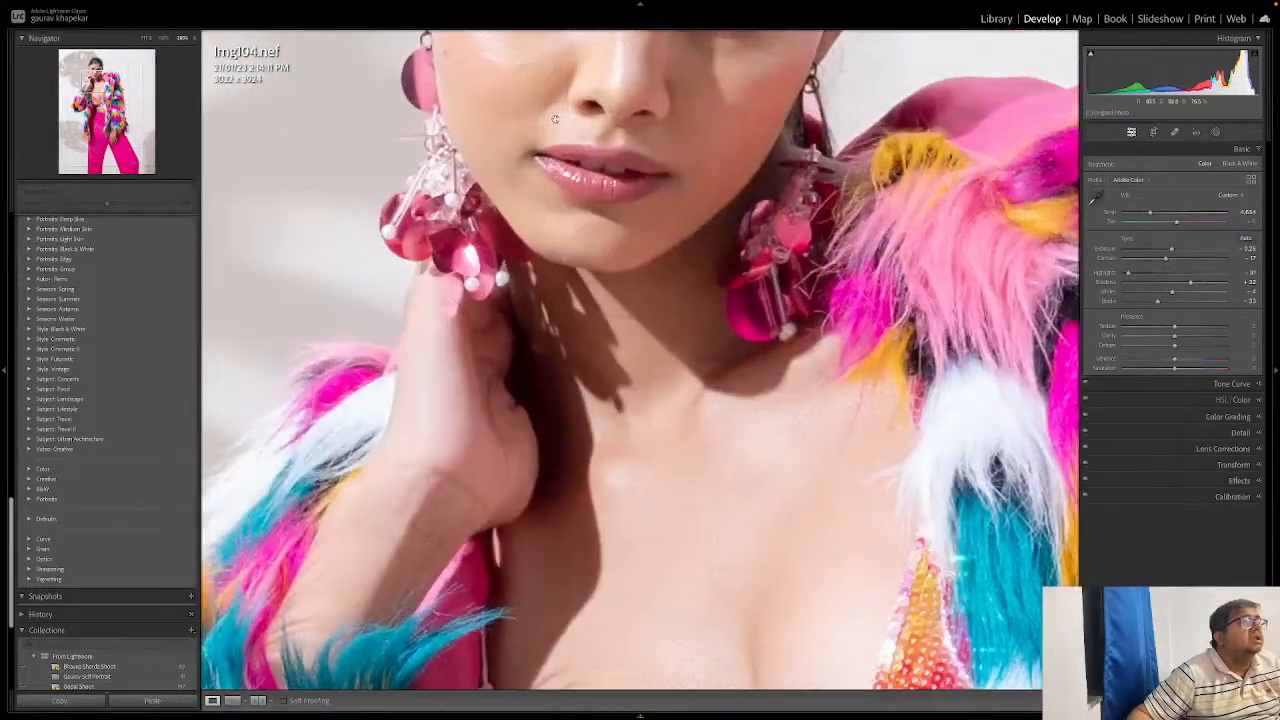
{"action": "left_click", "coordinate": [561, 103]}
{"action": "left_click", "coordinate": [620, 150]}
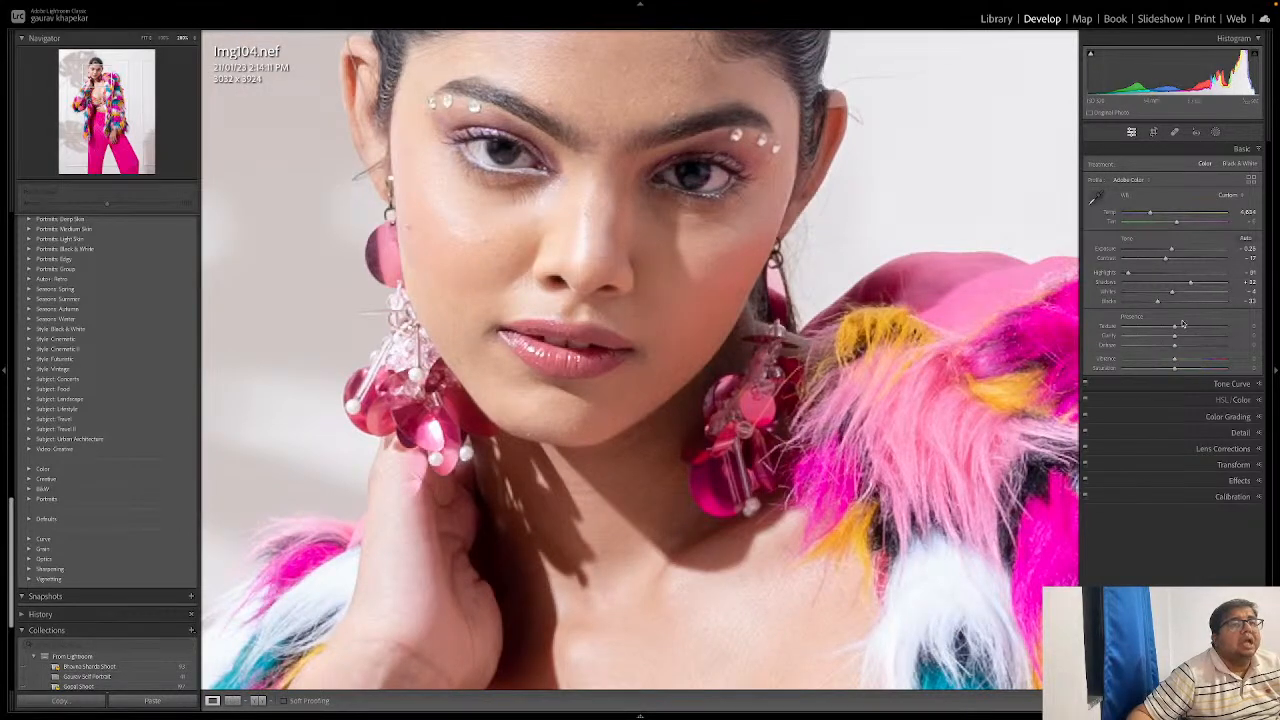
Step: Try the texture at both extremes, -100 and +100, and settle on -10 for softer skin
{"action": "left_click_drag", "start_coordinate": [1175, 328], "coordinate": [1043, 332]}
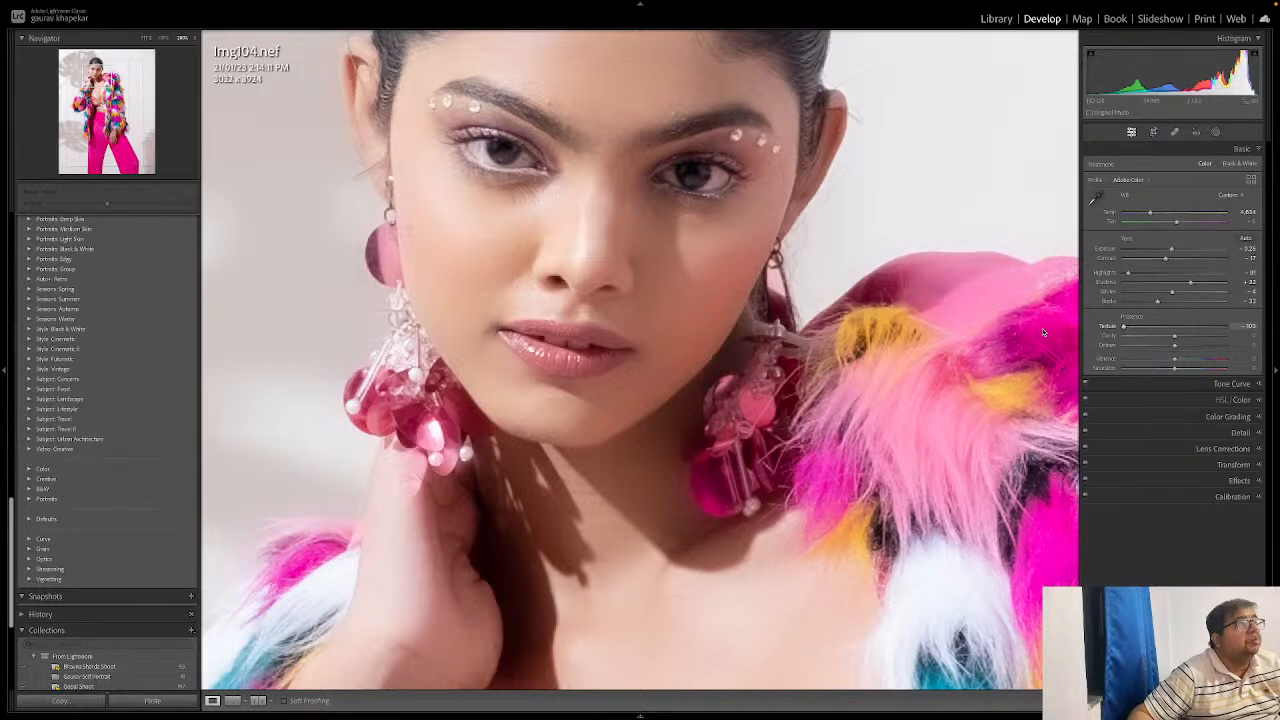
{"action": "left_click_drag", "start_coordinate": [1123, 326], "coordinate": [1225, 326]}
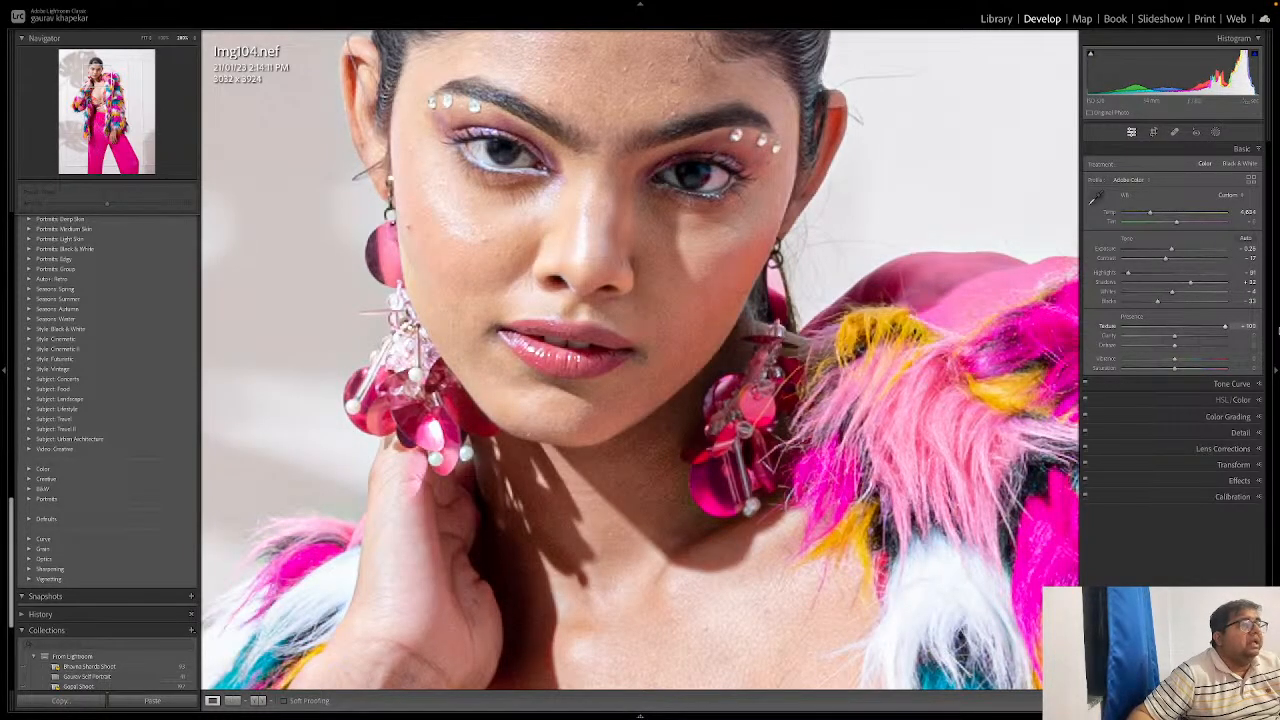
{"action": "double_click", "coordinate": [1225, 326]}
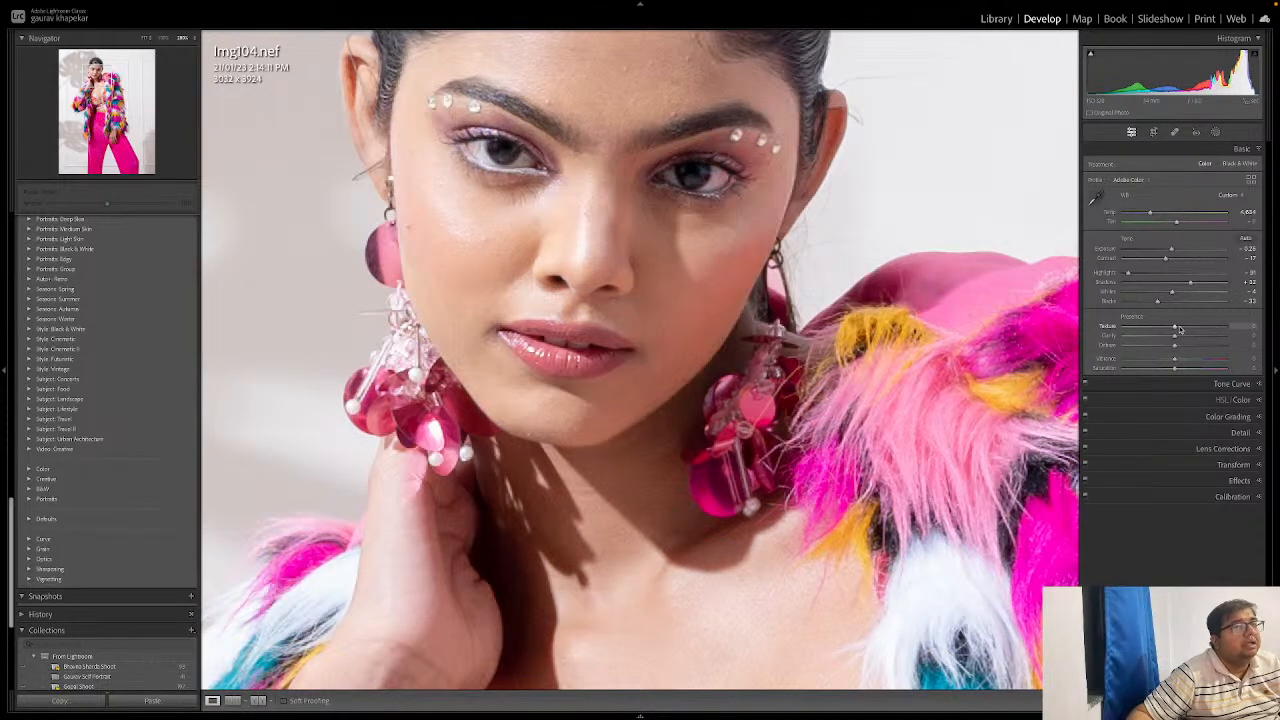
{"action": "left_click_drag", "start_coordinate": [1176, 330], "coordinate": [1171, 331]}
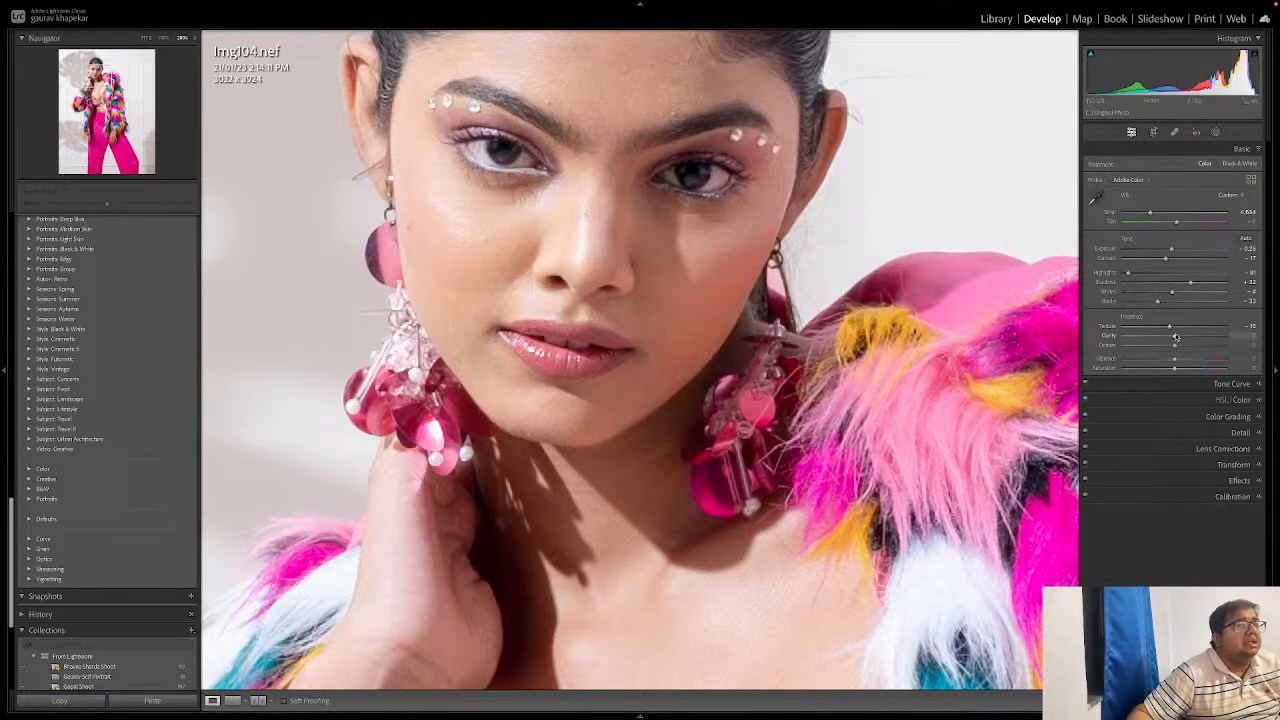
Step: Try the clarity at -100 and +100, checking the full photo and the face, and settle on +11
{"action": "left_click_drag", "start_coordinate": [1176, 339], "coordinate": [1071, 345]}
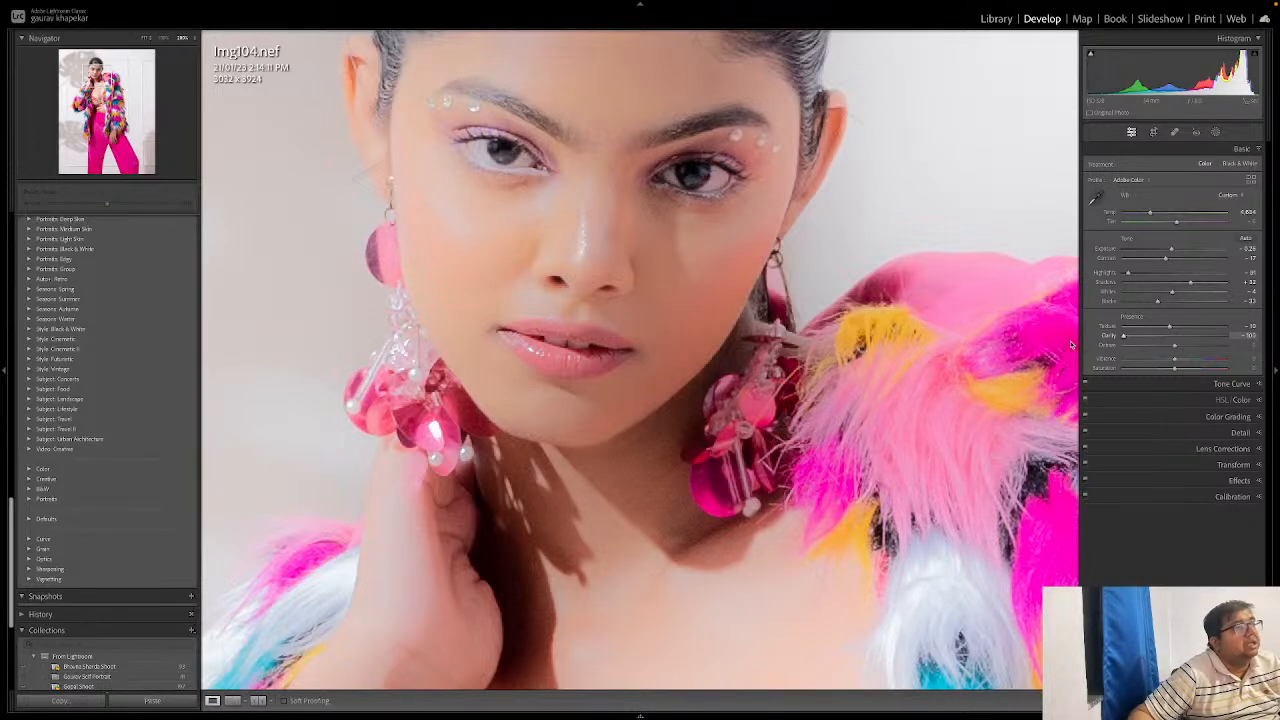
{"action": "left_click_drag", "start_coordinate": [1070, 345], "coordinate": [1263, 347]}
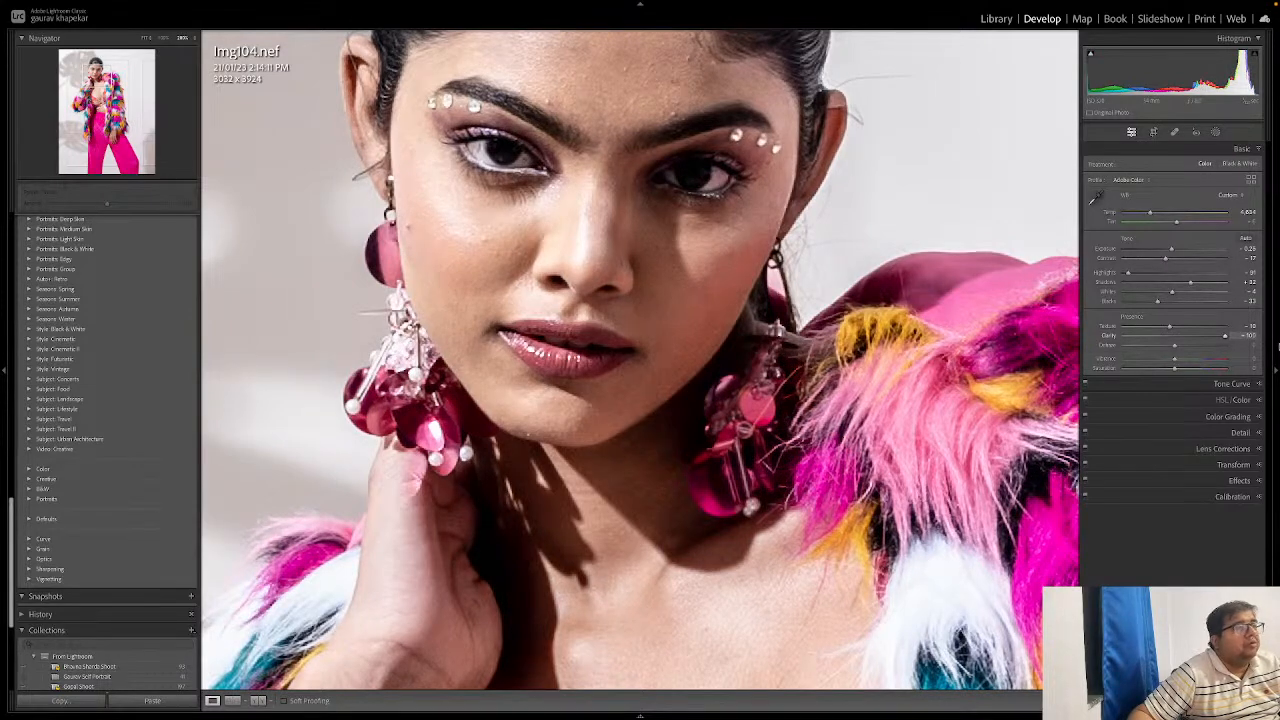
{"action": "left_click", "coordinate": [721, 235]}
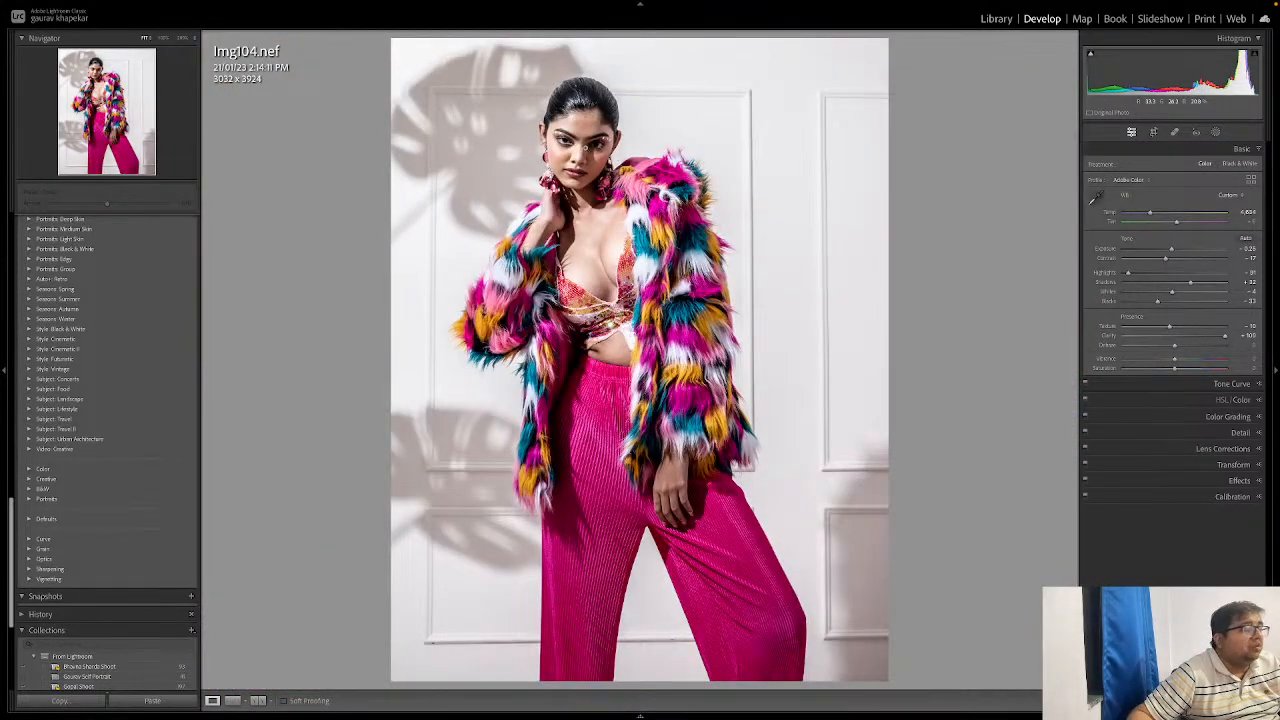
{"action": "left_click", "coordinate": [583, 146]}
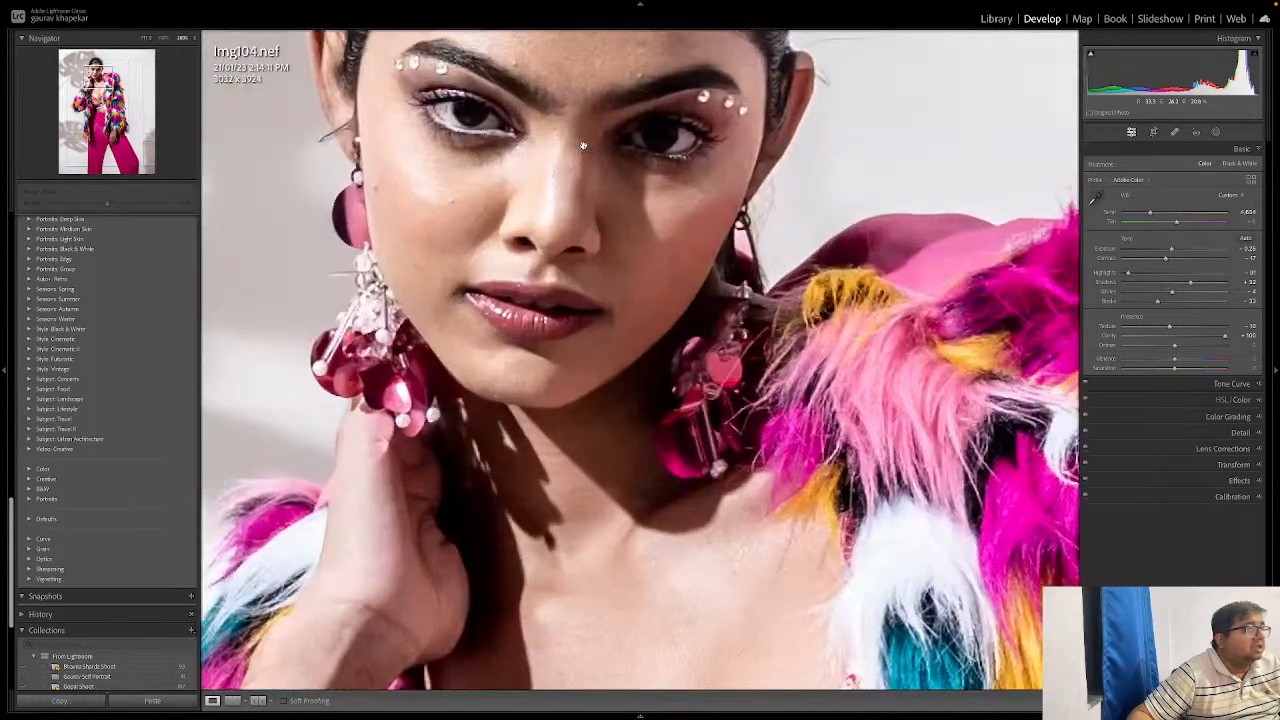
{"action": "double_click", "coordinate": [1227, 339]}
{"action": "left_click_drag", "start_coordinate": [1174, 337], "coordinate": [1181, 341]}
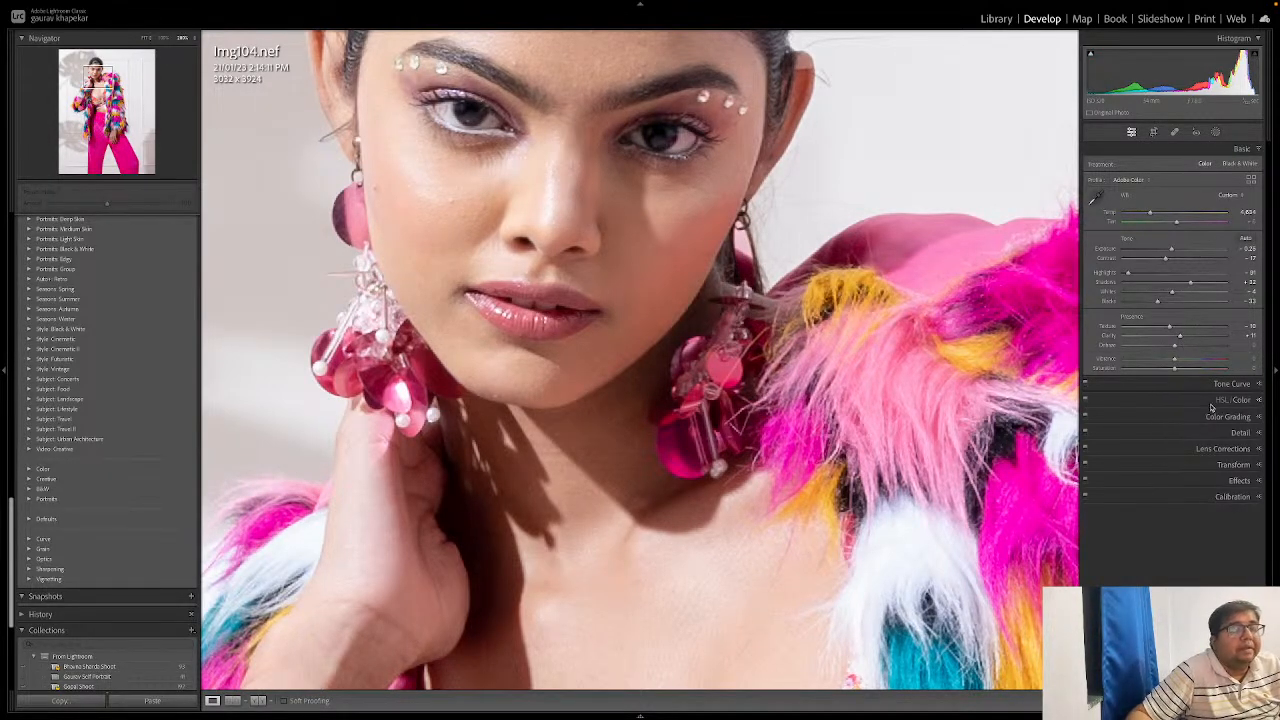
Step: Try the dehaze at -100 on the full photo, and settle on a slightly negative value
{"action": "left_click", "coordinate": [590, 216]}
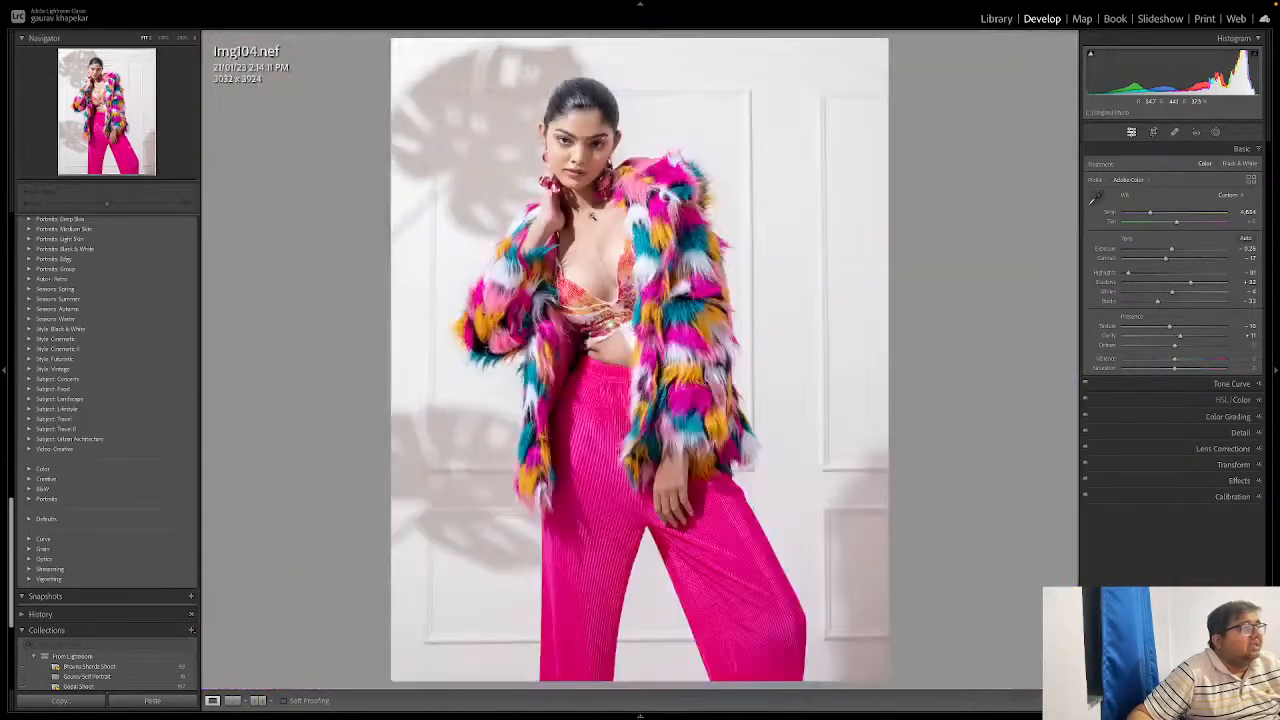
{"action": "left_click_drag", "start_coordinate": [1176, 348], "coordinate": [1100, 353]}
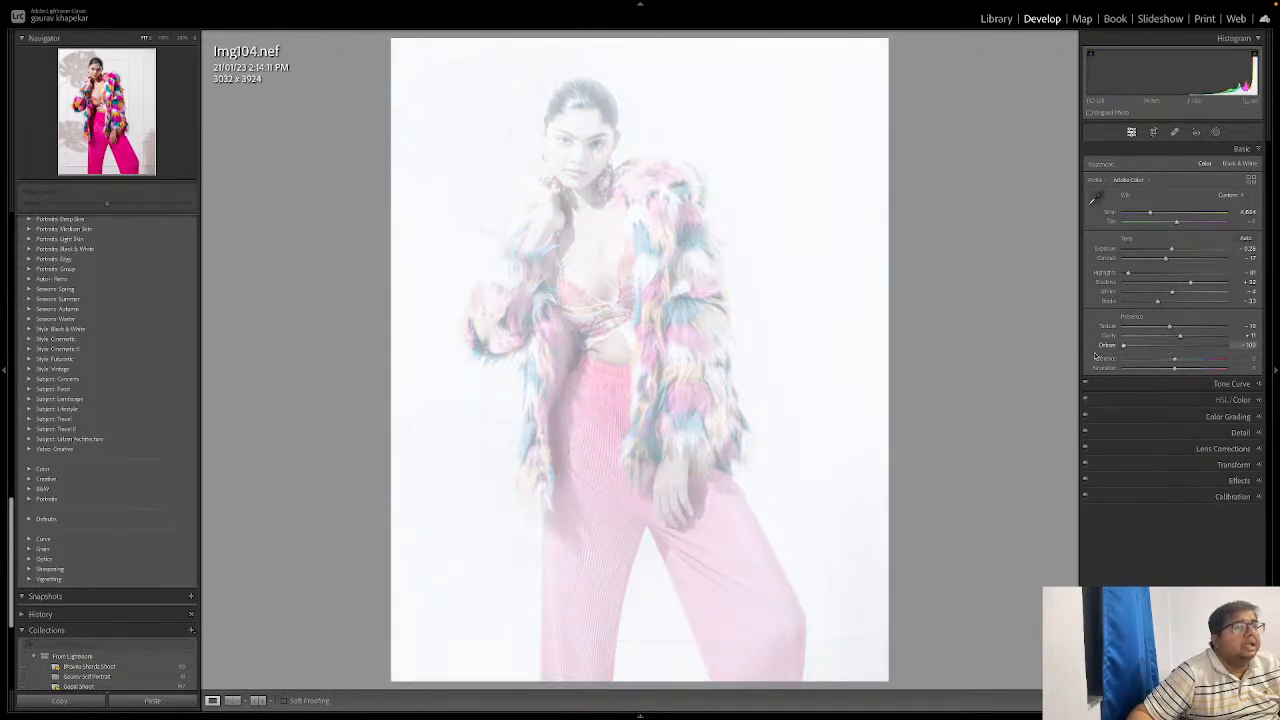
{"action": "left_click_drag", "start_coordinate": [1096, 355], "coordinate": [1174, 355]}
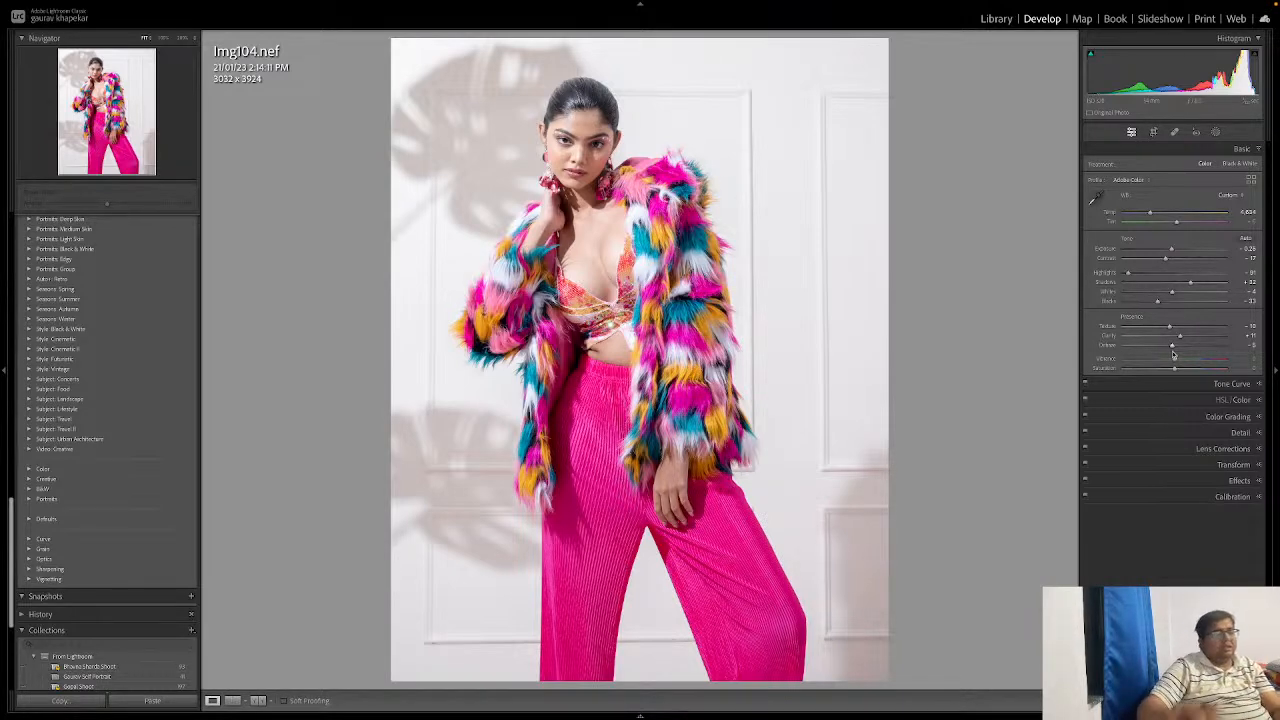
Step: Reveal the filmstrip and view Img109.nef, Img111.nef and Img104-1.psd, comparing the finished version with Img104.nef
{"action": "left_click", "coordinate": [637, 716]}
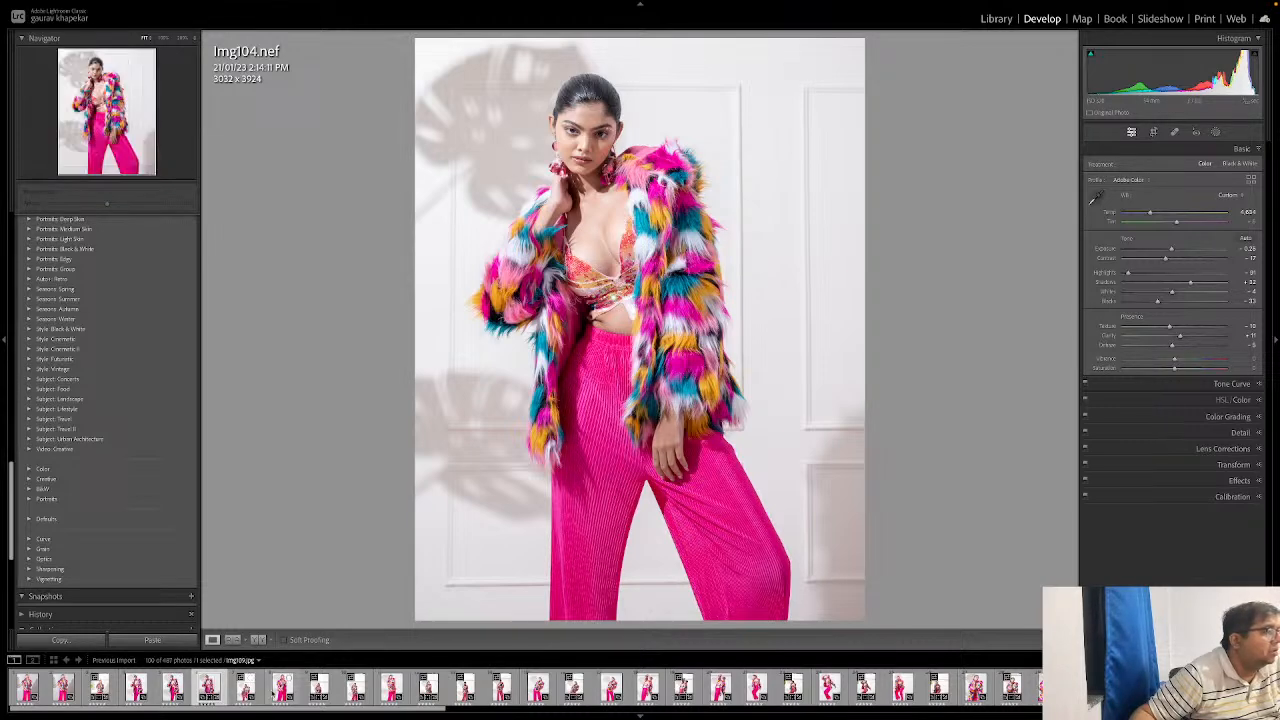
{"action": "left_click", "coordinate": [318, 690]}
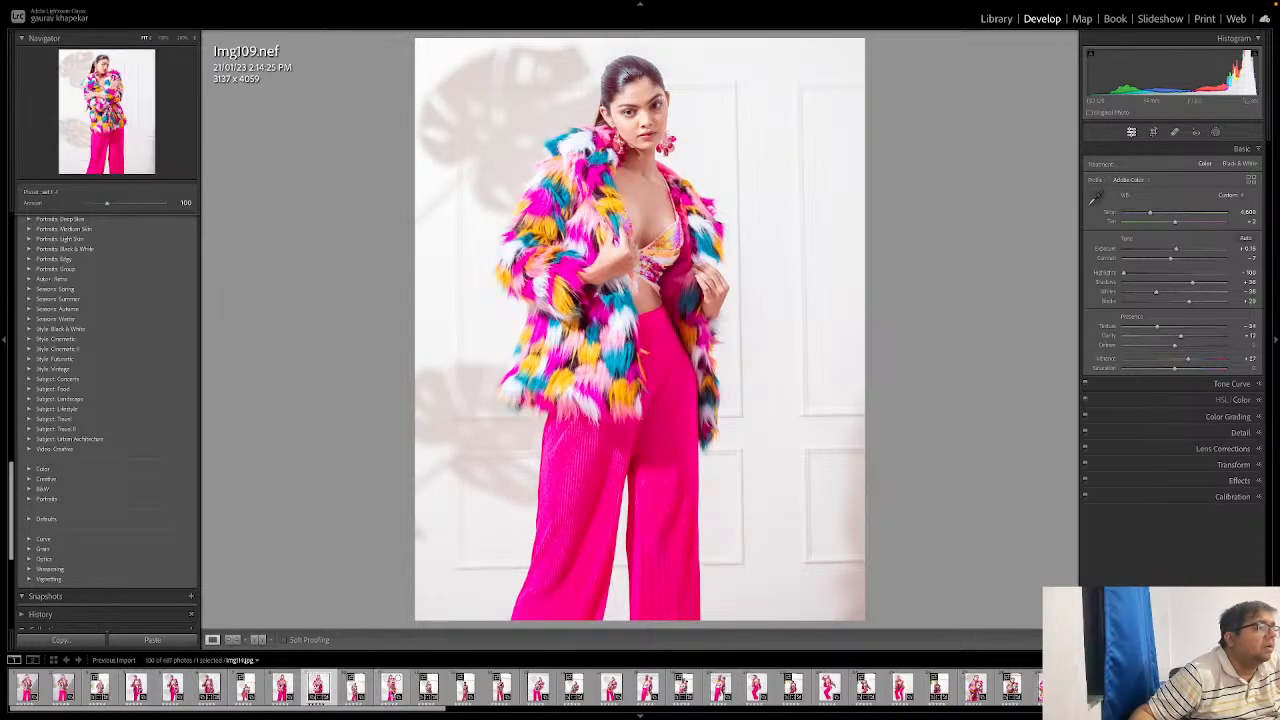
{"action": "left_click", "coordinate": [355, 690]}
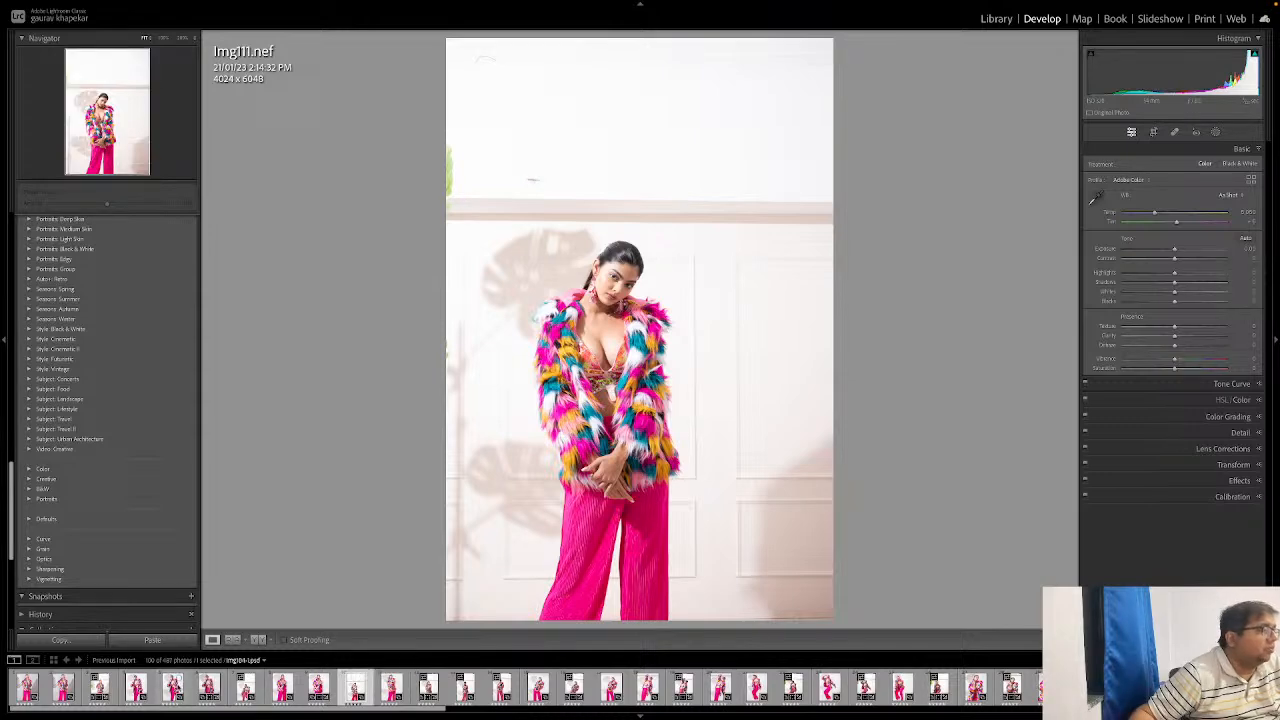
{"action": "left_click", "coordinate": [172, 688]}
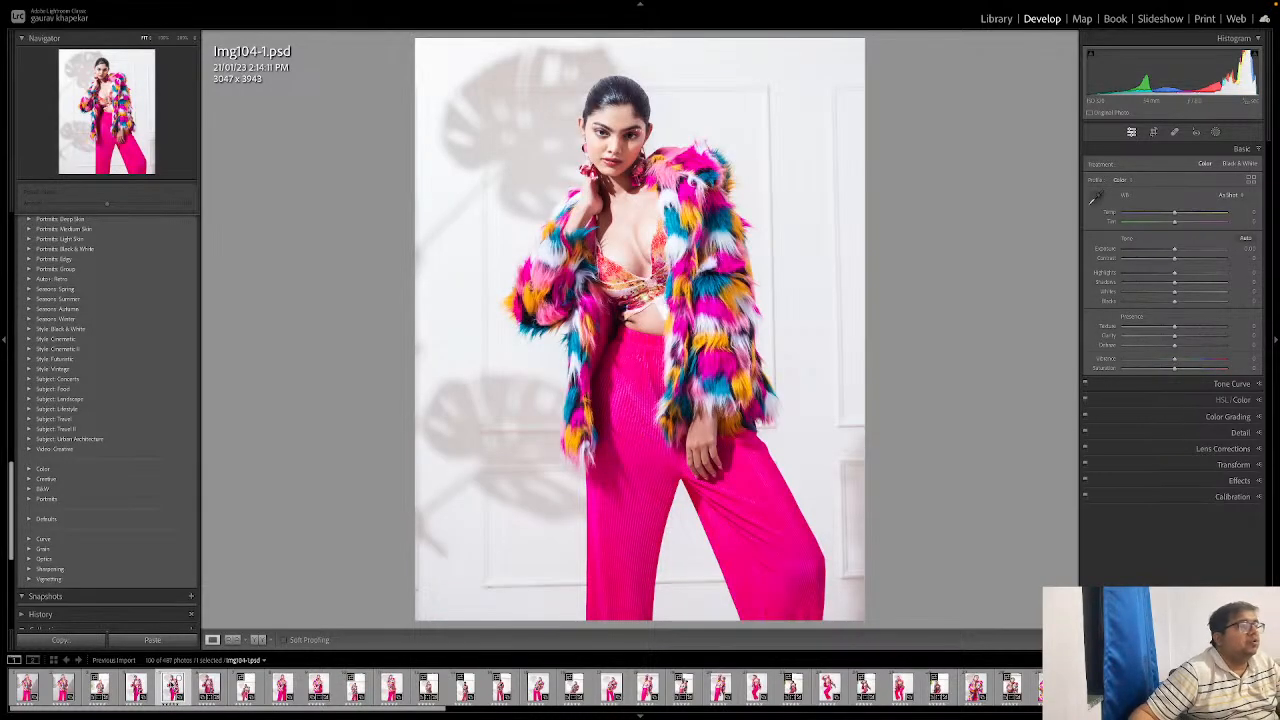
{"action": "key", "text": "Right"}
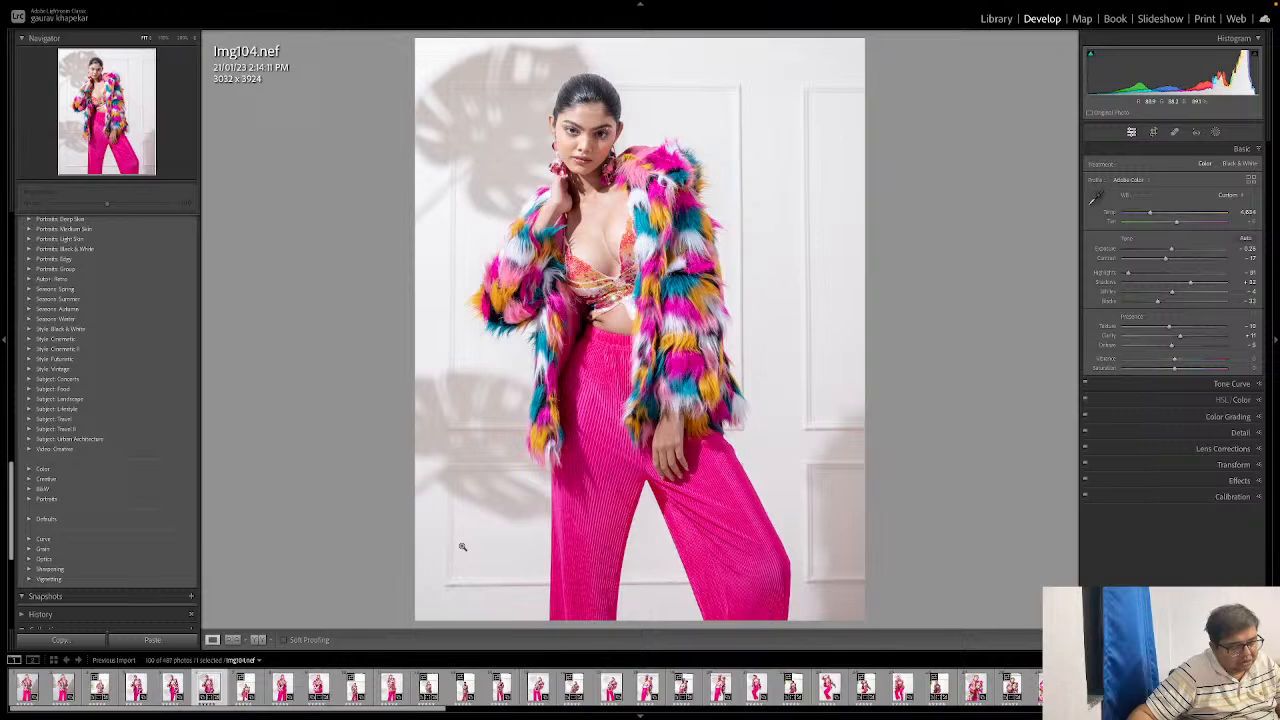
Step: Copy the develop settings of Img104.nef, leaving out Effects, Healing and Transform
{"action": "key", "text": "super+shift+c"}
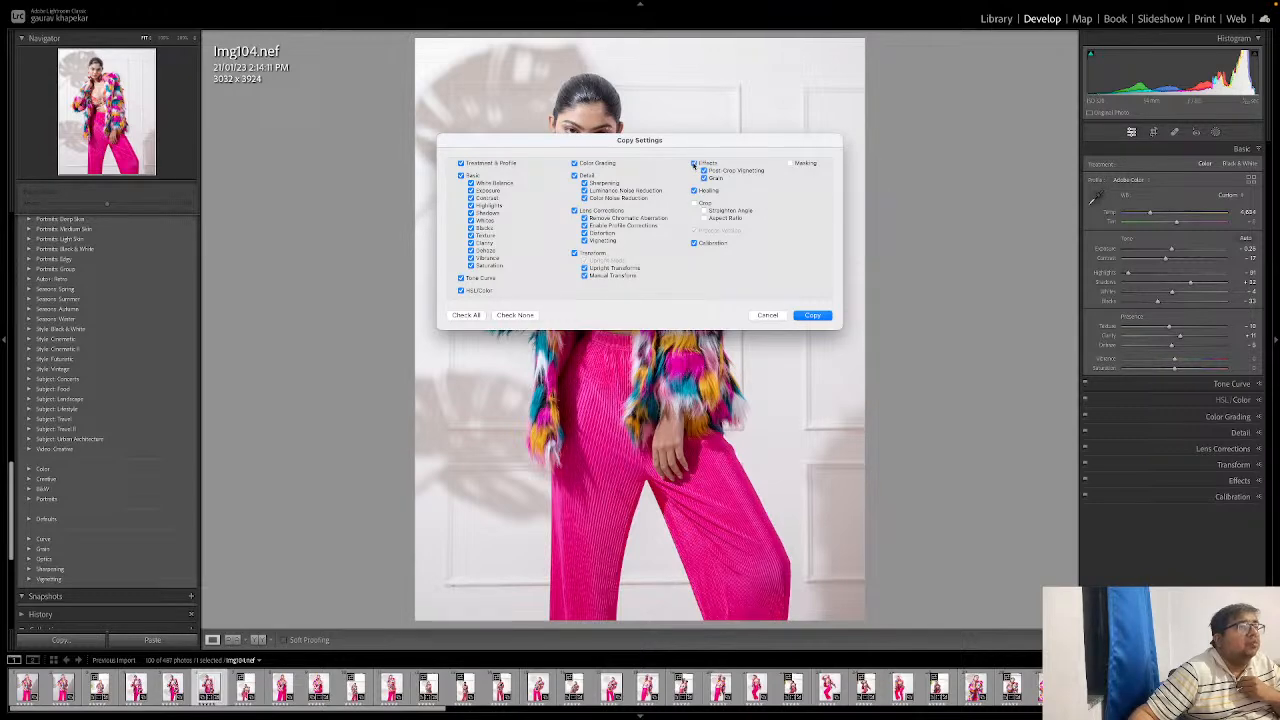
{"action": "left_click", "coordinate": [693, 163]}
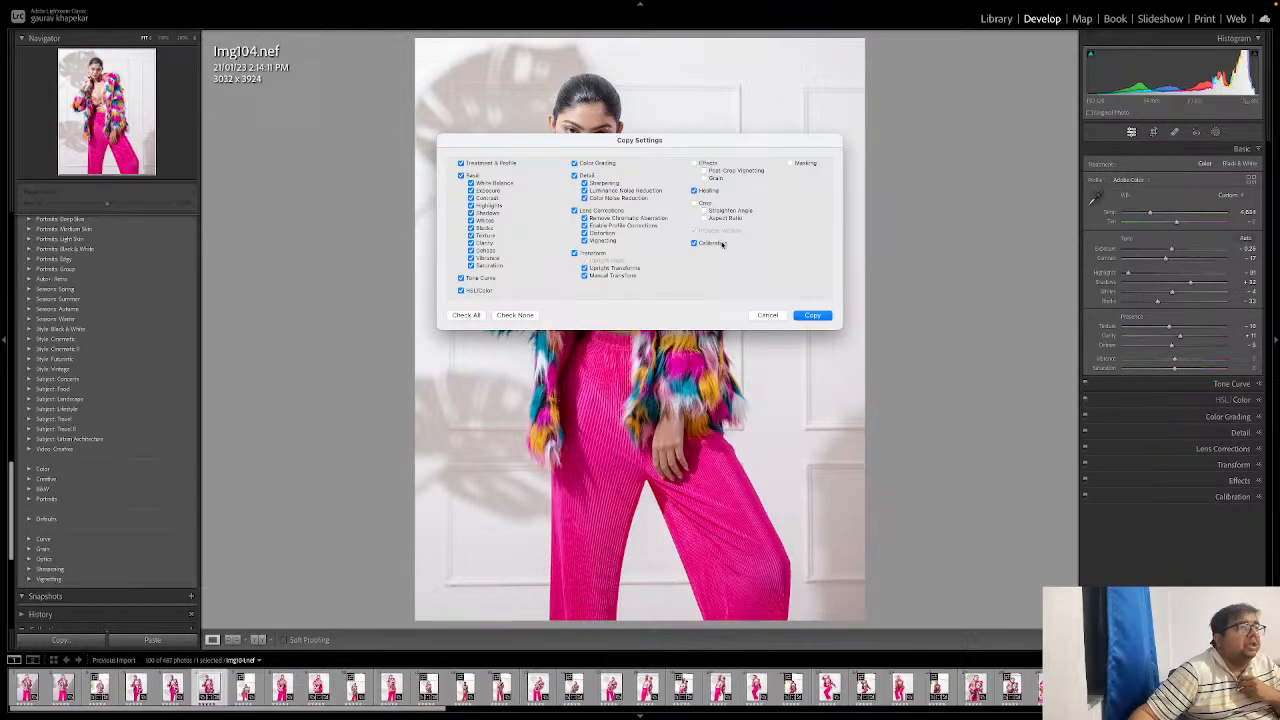
{"action": "left_click", "coordinate": [694, 191]}
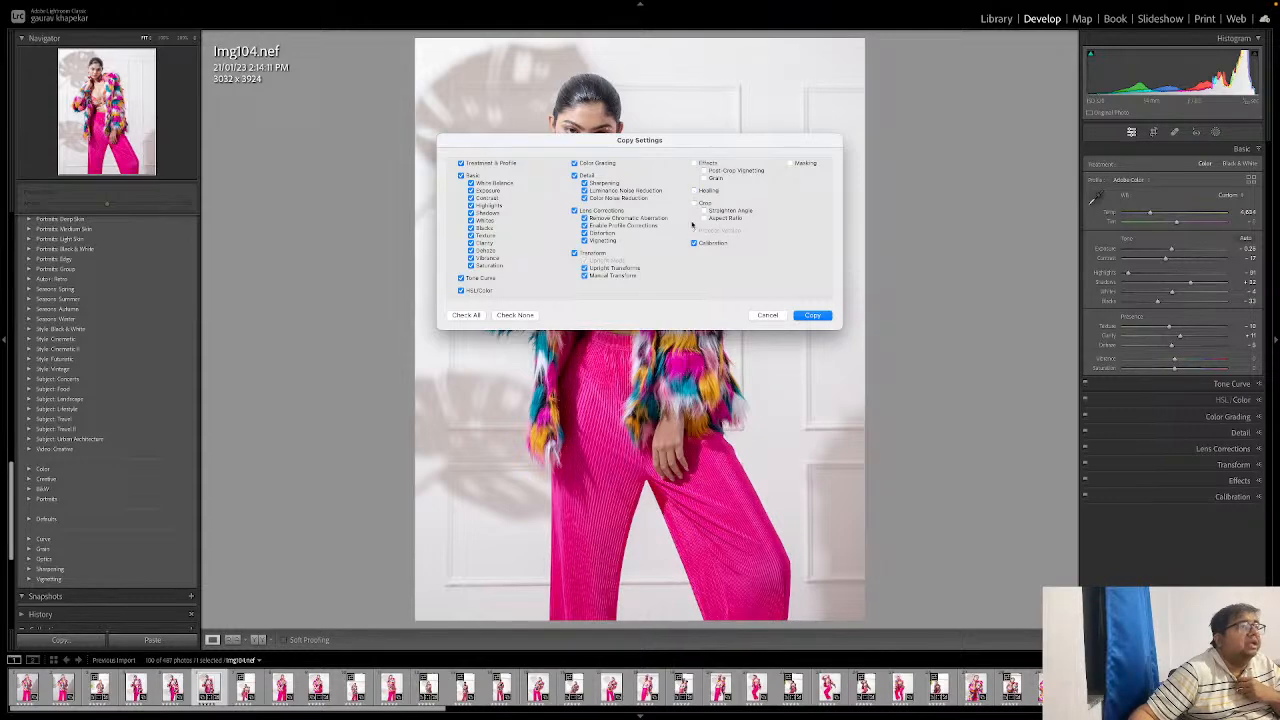
{"action": "left_click", "coordinate": [574, 253]}
{"action": "left_click", "coordinate": [574, 253]}
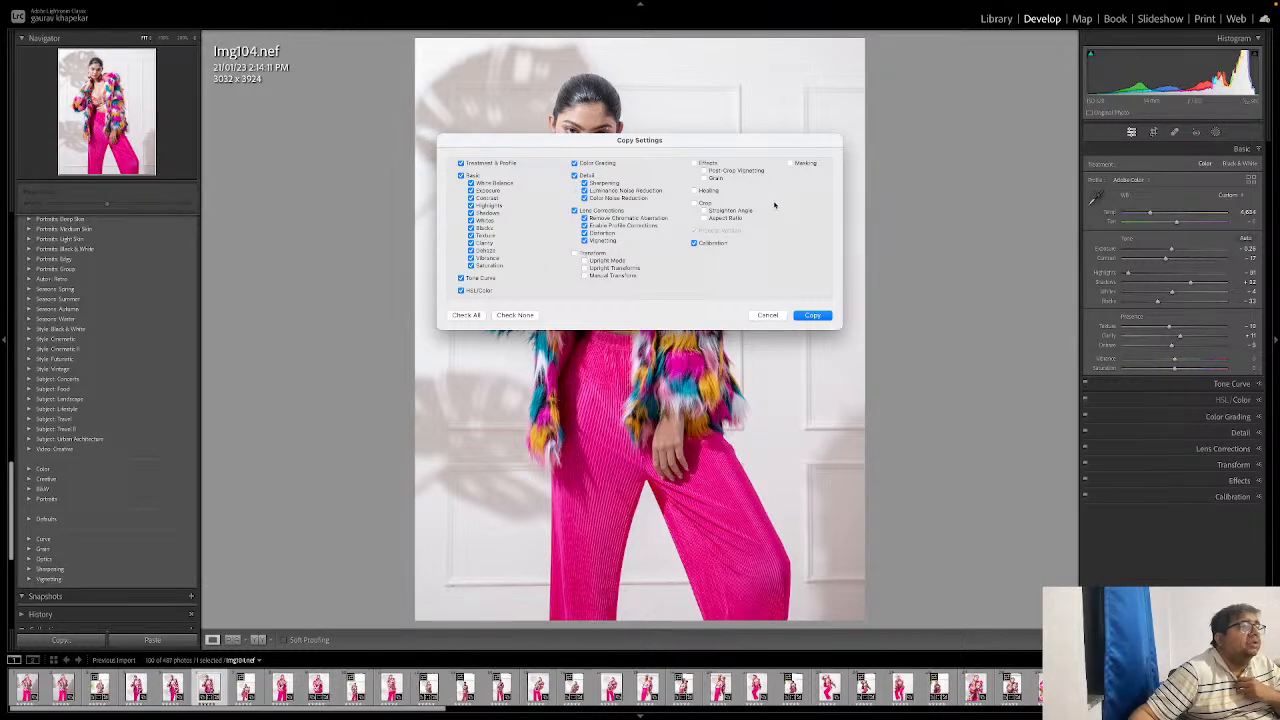
{"action": "left_click", "coordinate": [812, 316]}
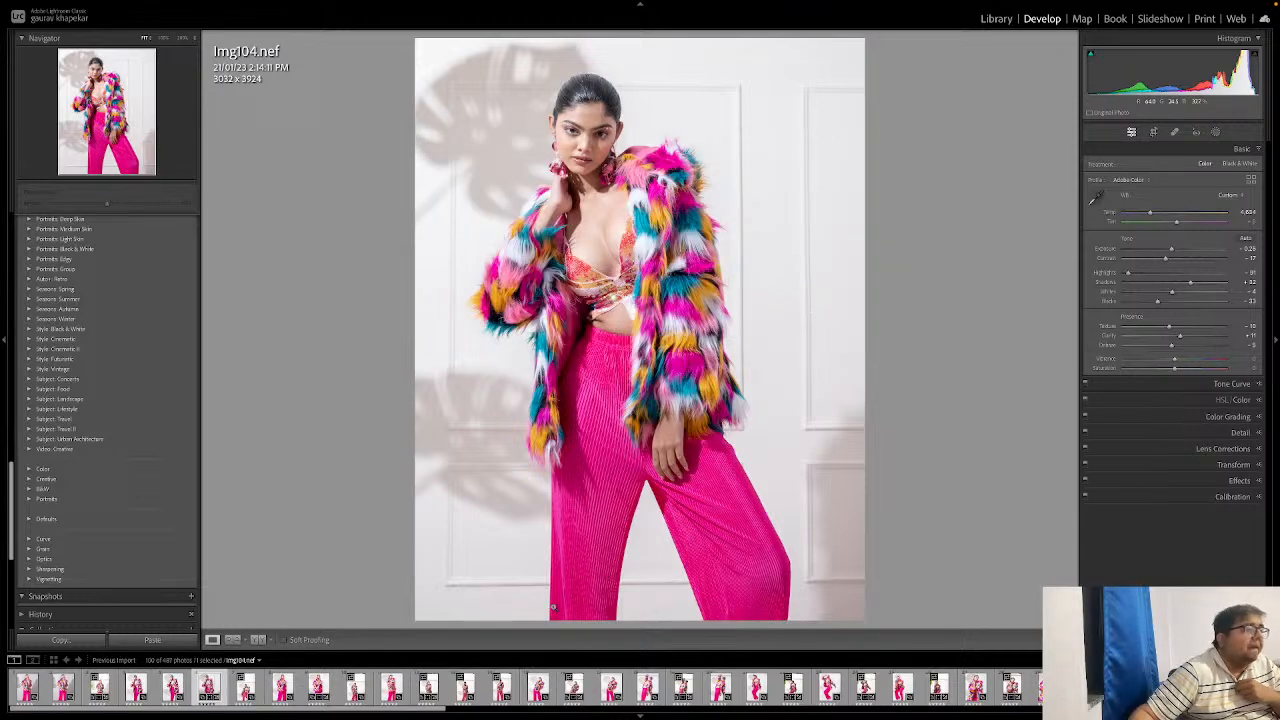
Step: Look for an unedited photo from the same shoot and paste the copied develop settings onto Img111.nef
{"action": "left_click", "coordinate": [434, 689]}
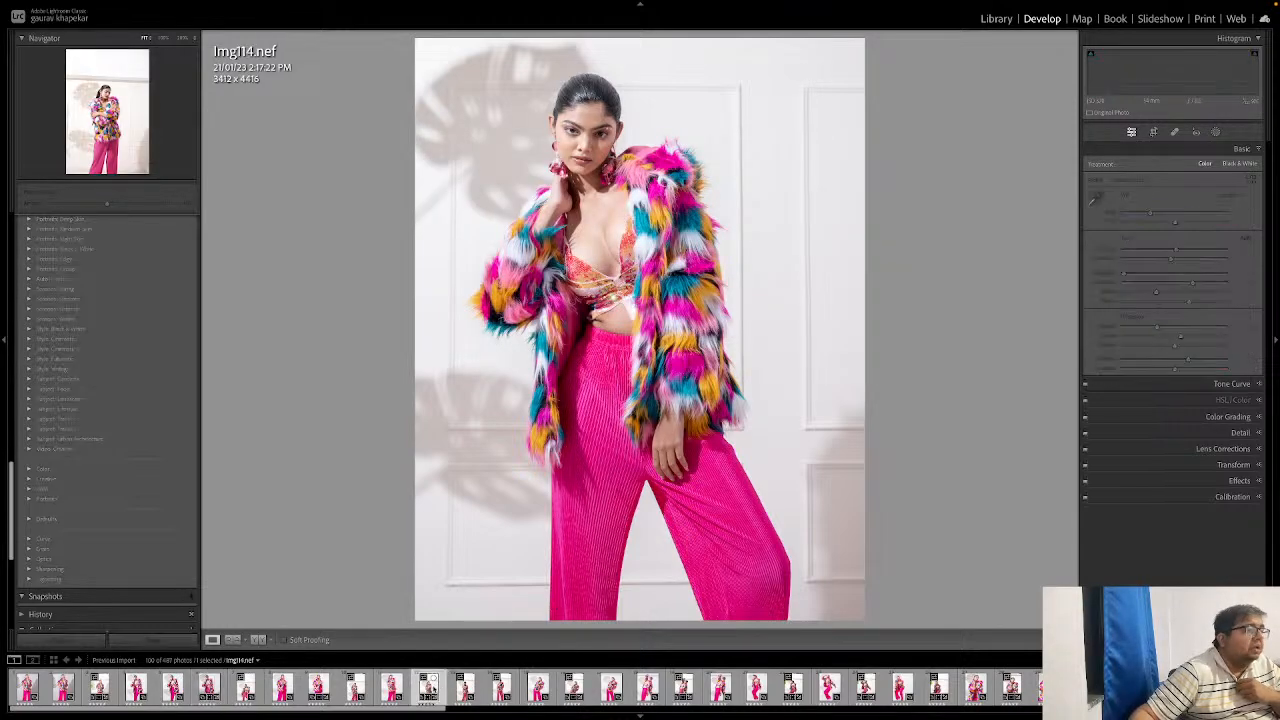
{"action": "left_click", "coordinate": [356, 688]}
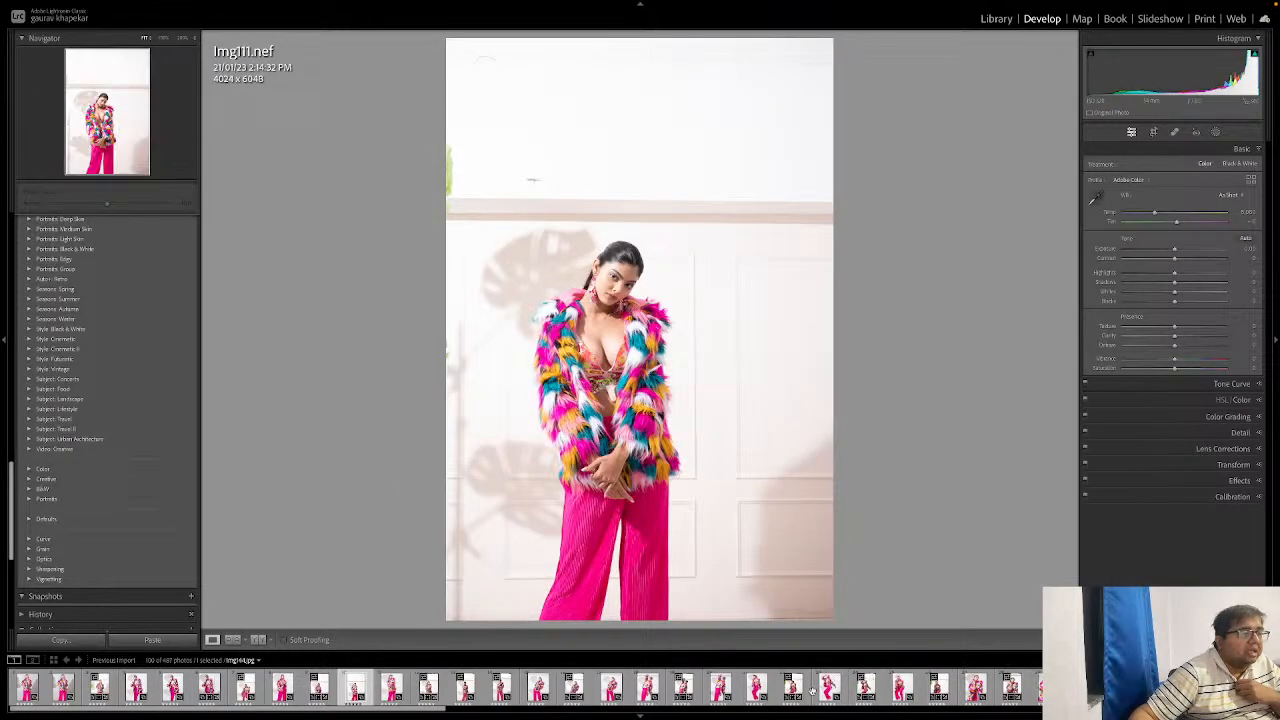
{"action": "left_click", "coordinate": [686, 690]}
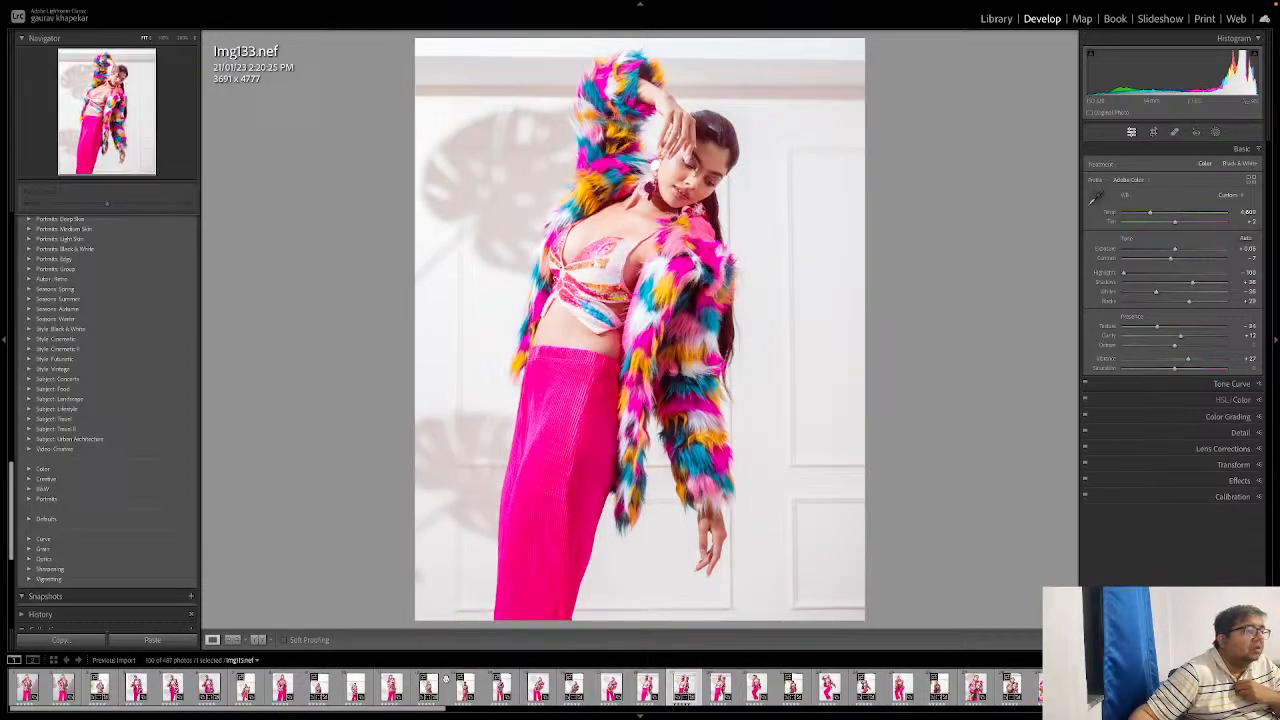
{"action": "left_click", "coordinate": [355, 688]}
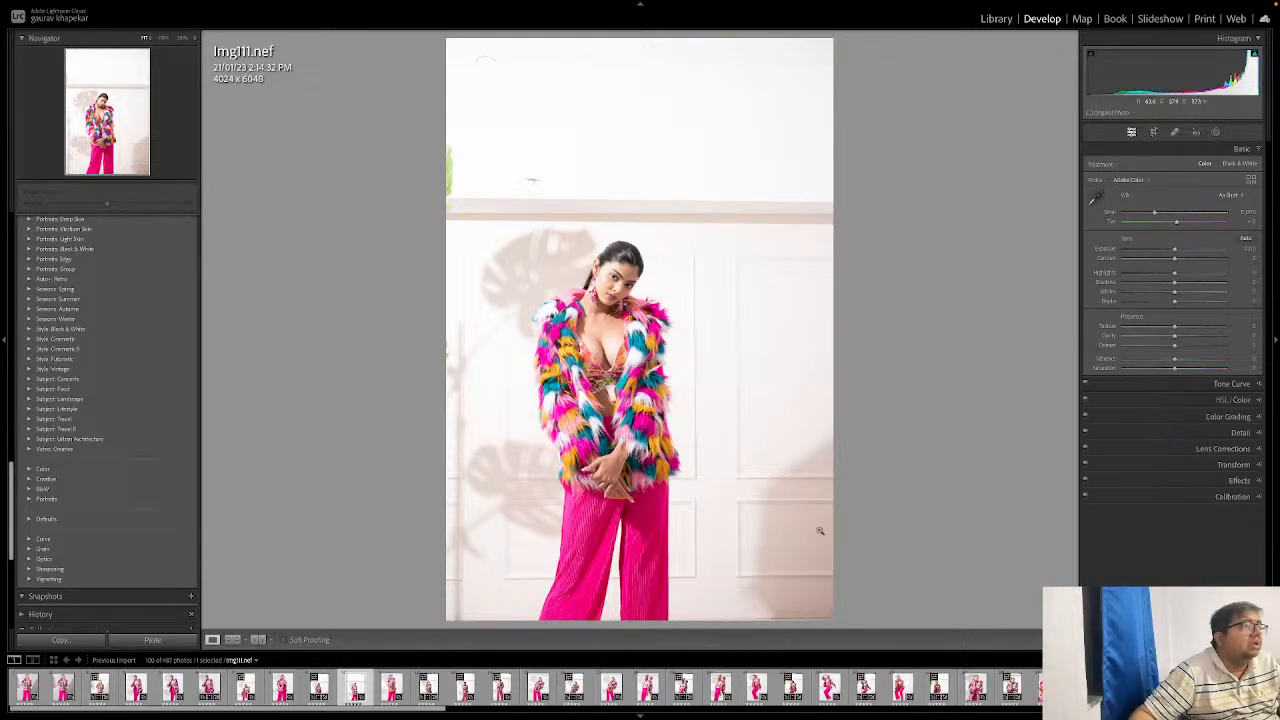
{"action": "key", "text": "alt"}
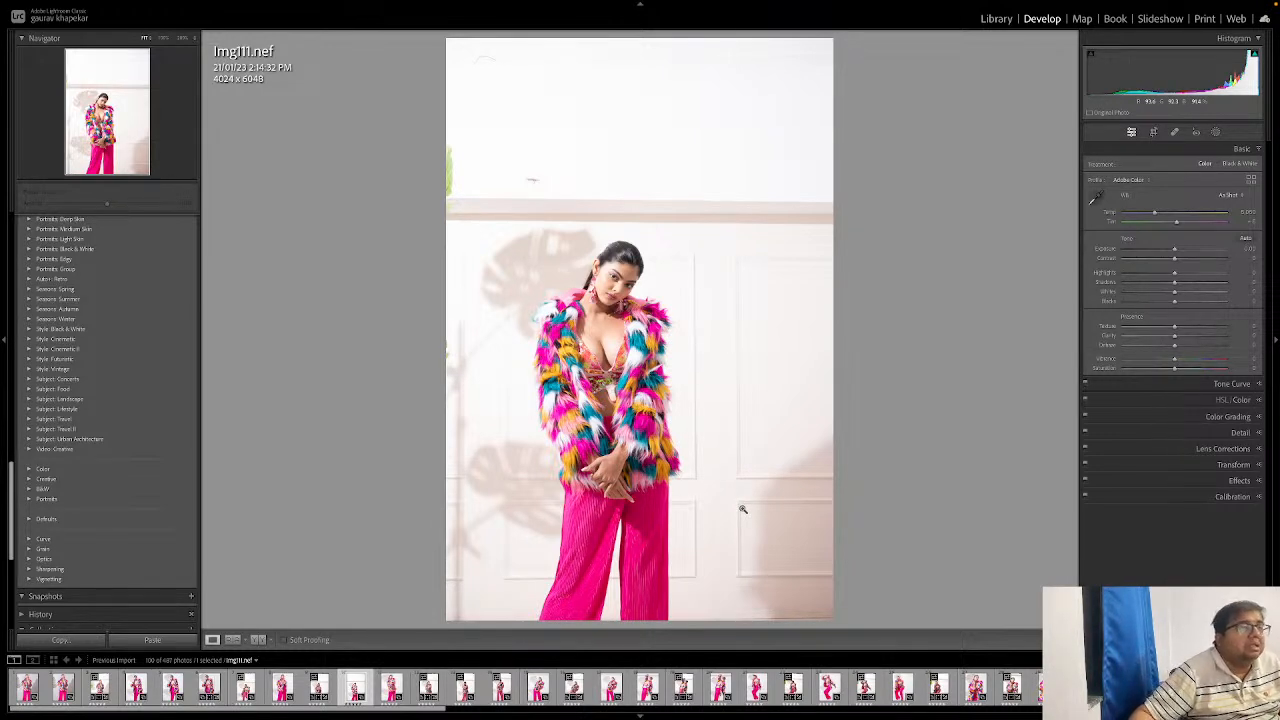
{"action": "key", "text": "super+shift+v"}
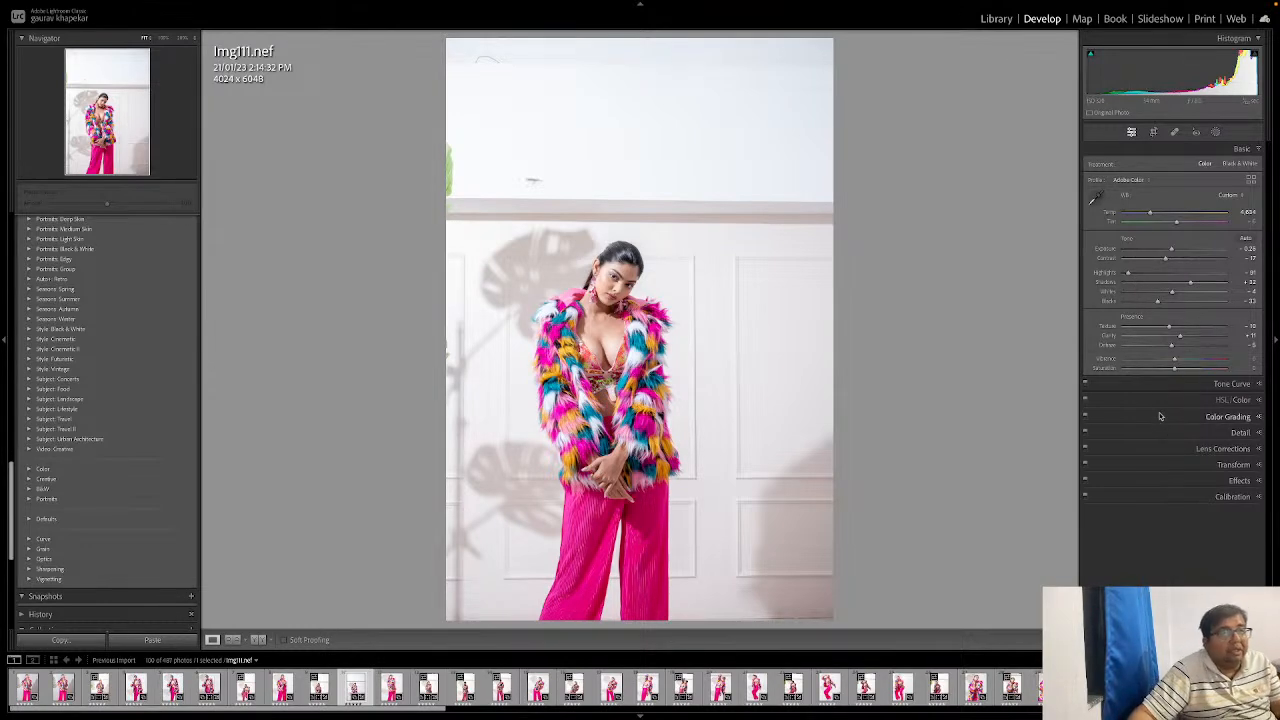
Step: Auto-straighten Img111.nef and crop it at an 8.5 x 11 ratio to about 3180 x 4115 pixels, cutting off the ceiling beam
{"action": "left_click", "coordinate": [1153, 132]}
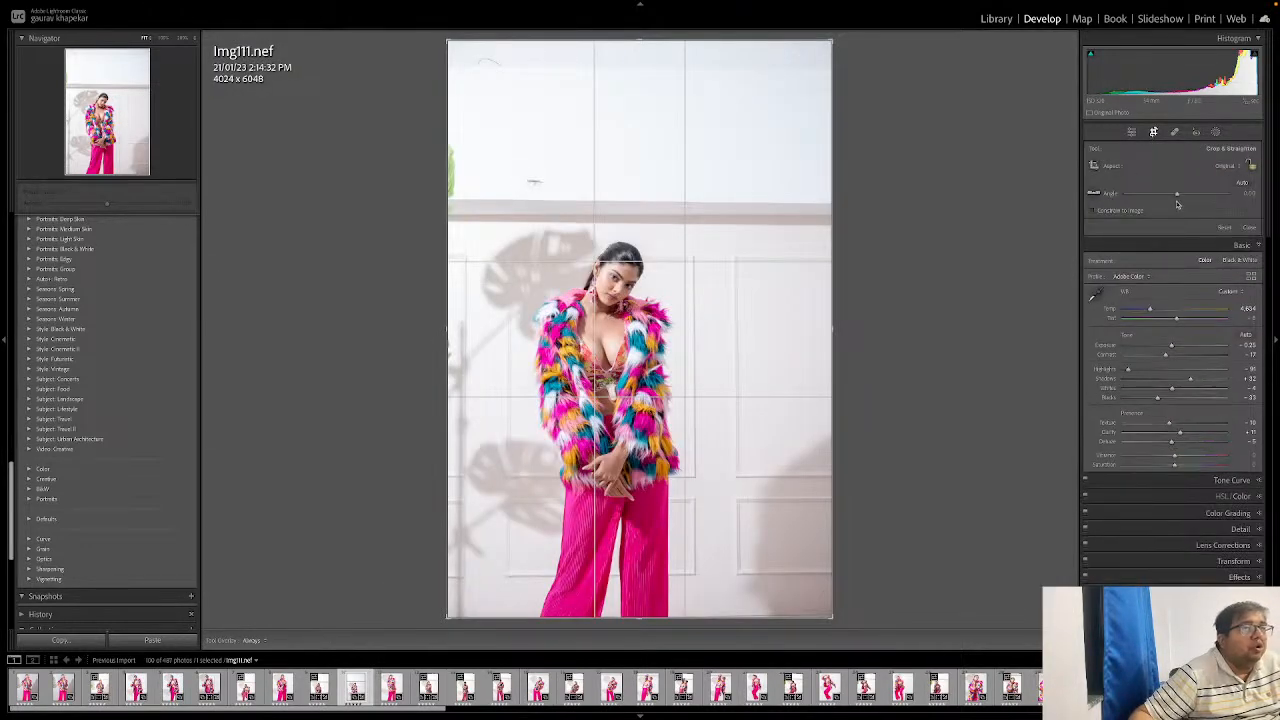
{"action": "left_click", "coordinate": [1241, 182]}
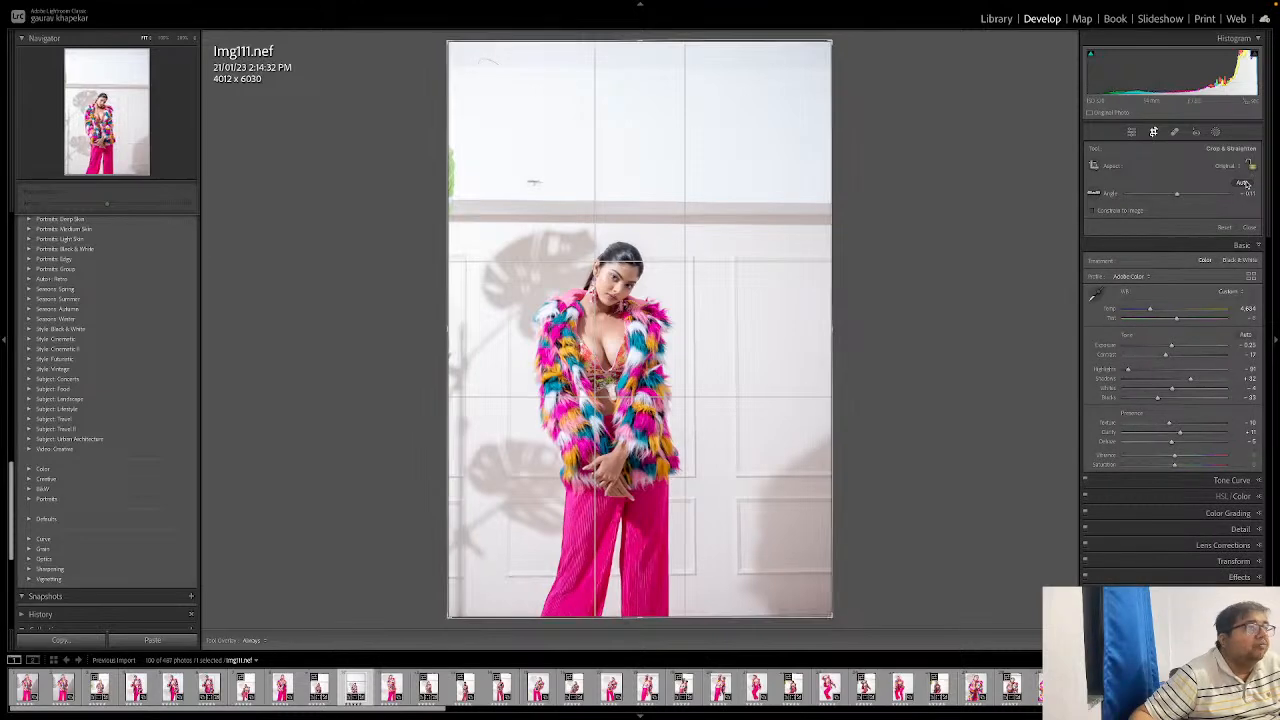
{"action": "left_click", "coordinate": [1206, 167]}
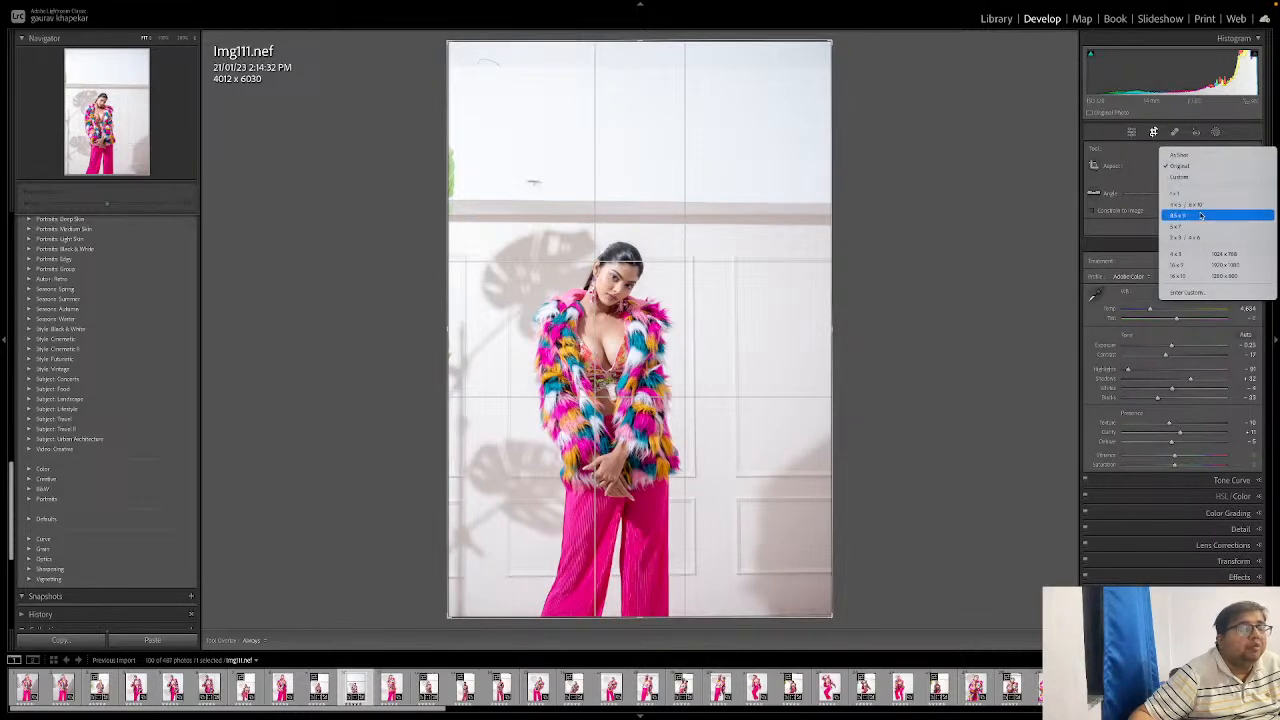
{"action": "left_click", "coordinate": [1215, 213]}
{"action": "left_click_drag", "start_coordinate": [726, 166], "coordinate": [652, 135]}
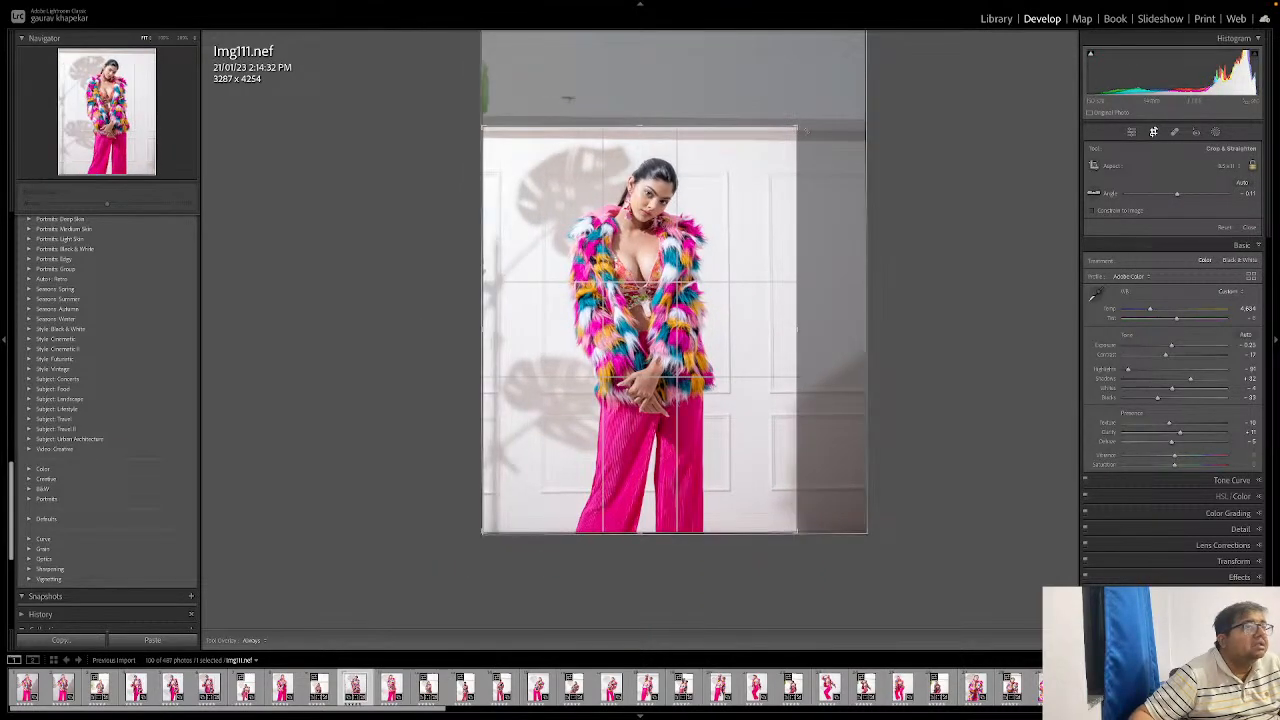
{"action": "left_click_drag", "start_coordinate": [798, 127], "coordinate": [794, 133]}
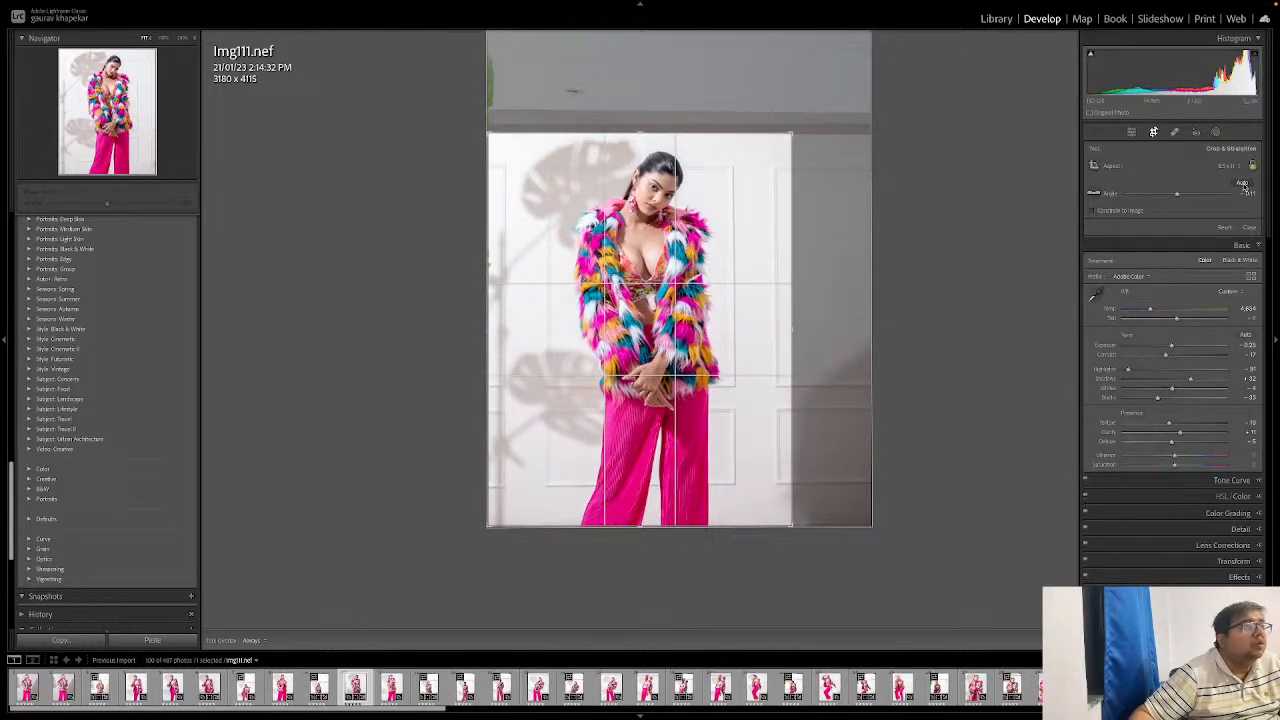
{"action": "left_click", "coordinate": [1131, 132]}
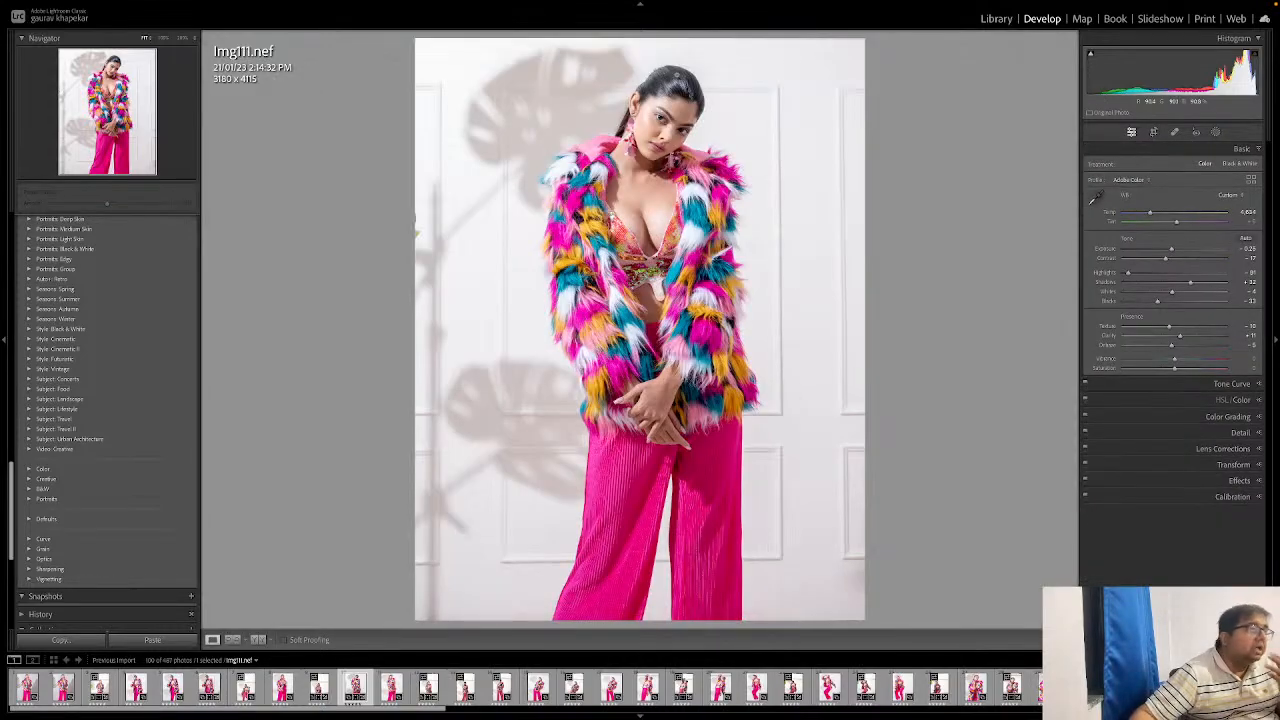
Step: Inspect the model's face up close, then set the photo's Dehaze to -10
{"action": "left_click", "coordinate": [660, 118]}
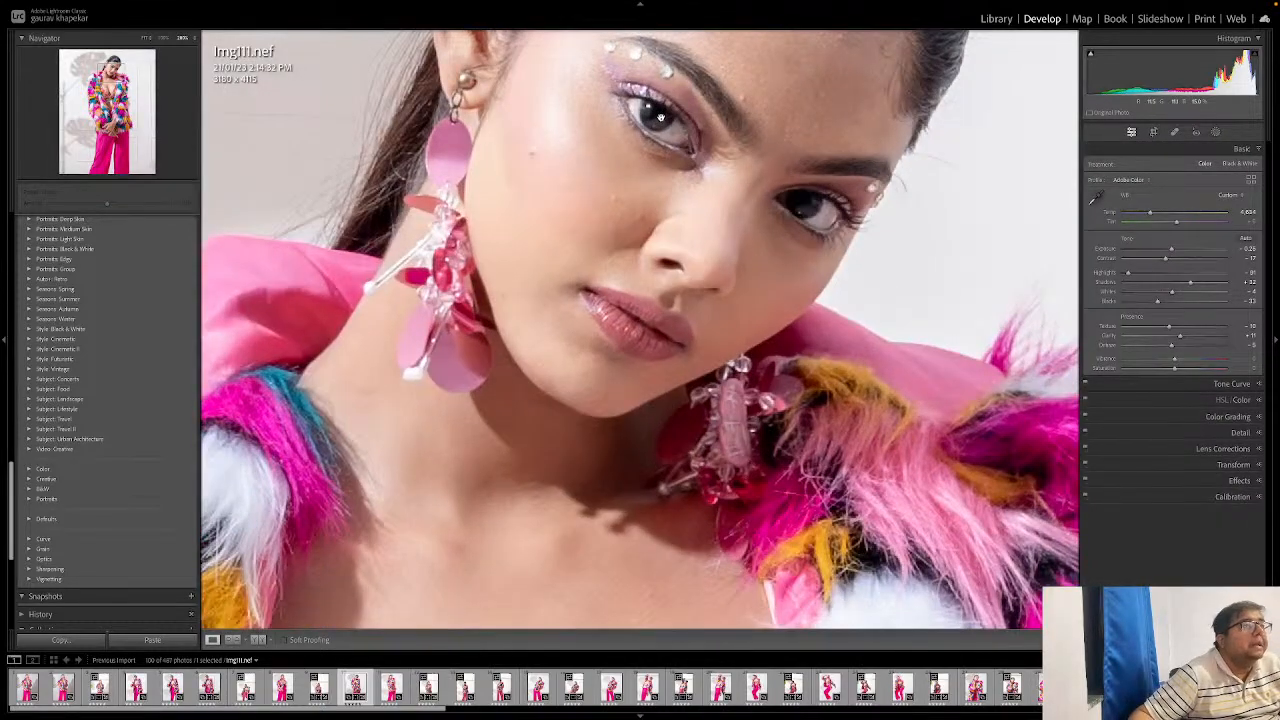
{"action": "left_click", "coordinate": [660, 118]}
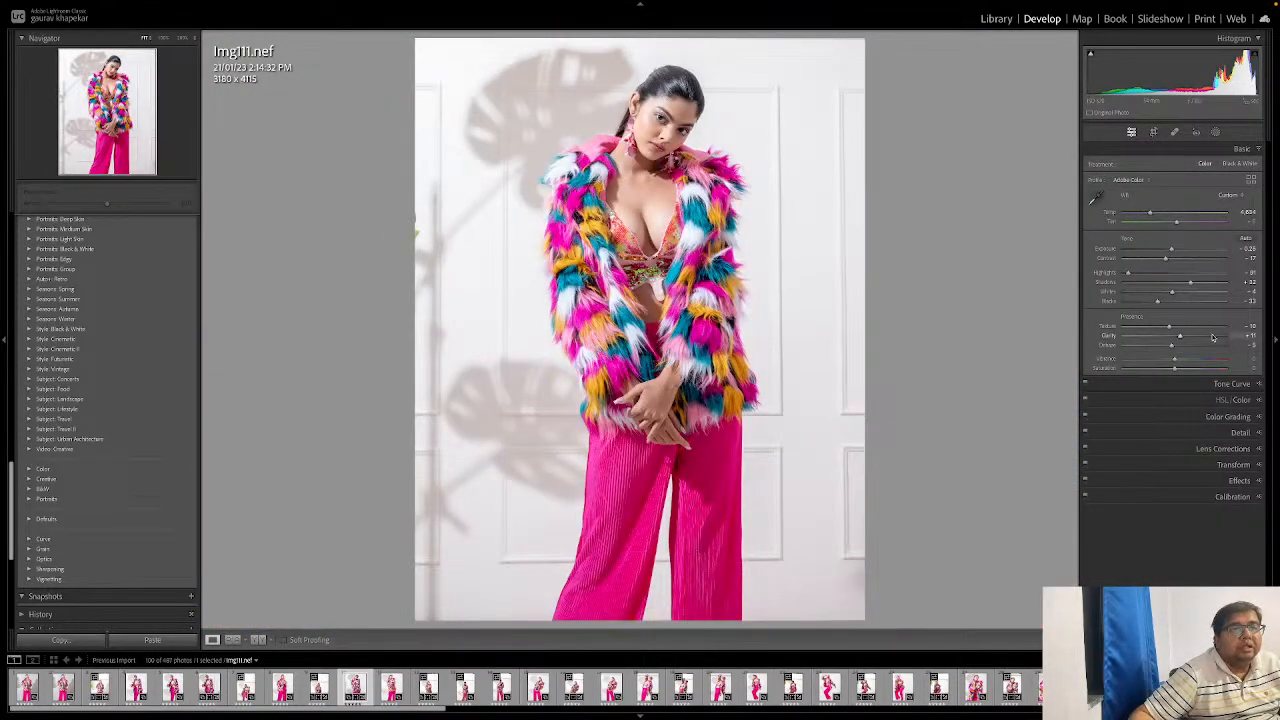
{"action": "left_click_drag", "start_coordinate": [1177, 348], "coordinate": [1169, 348]}
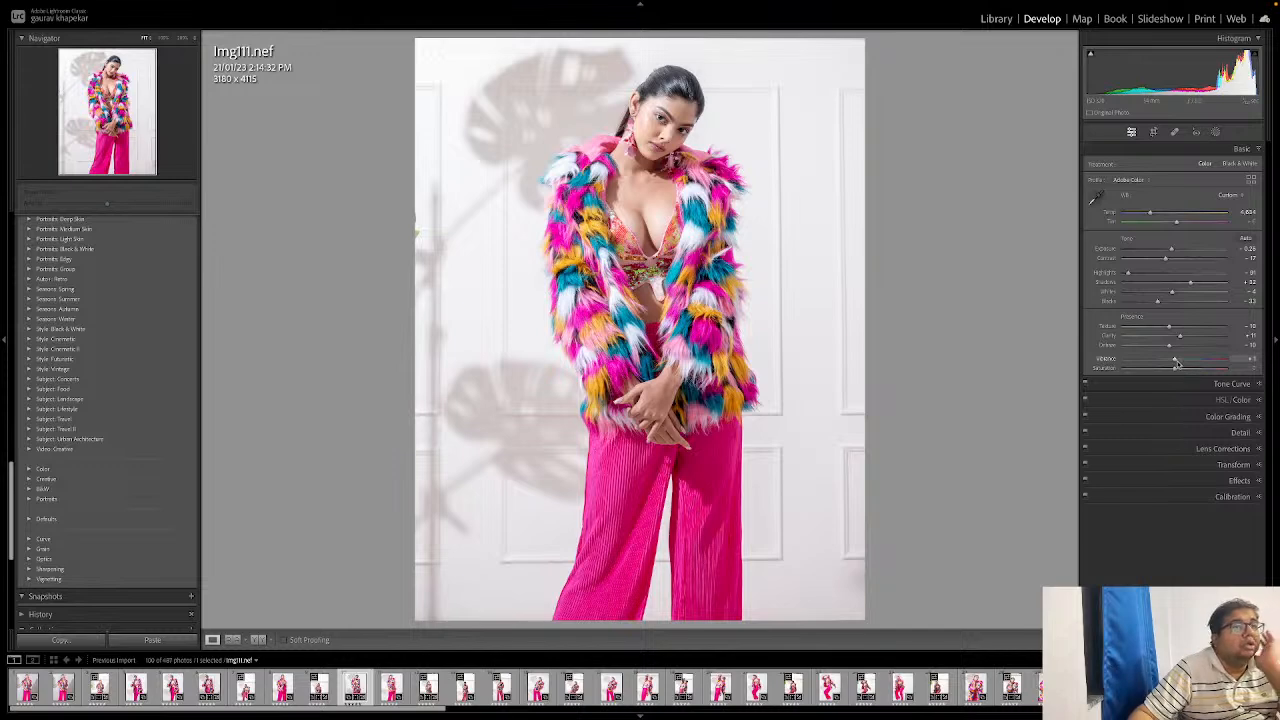
Step: Try small vibrance changes and the saturation at -100, then bring the colour back near its original strength
{"action": "mouse_move", "coordinate": [1176, 362]}
{"action": "left_mouse_down"}
{"action": "mouse_move", "coordinate": [1232, 360]}
{"action": "mouse_move", "coordinate": [1085, 358]}
{"action": "mouse_move", "coordinate": [1242, 358]}
{"action": "mouse_move", "coordinate": [1155, 358]}
{"action": "mouse_move", "coordinate": [1175, 359]}
{"action": "left_mouse_up"}
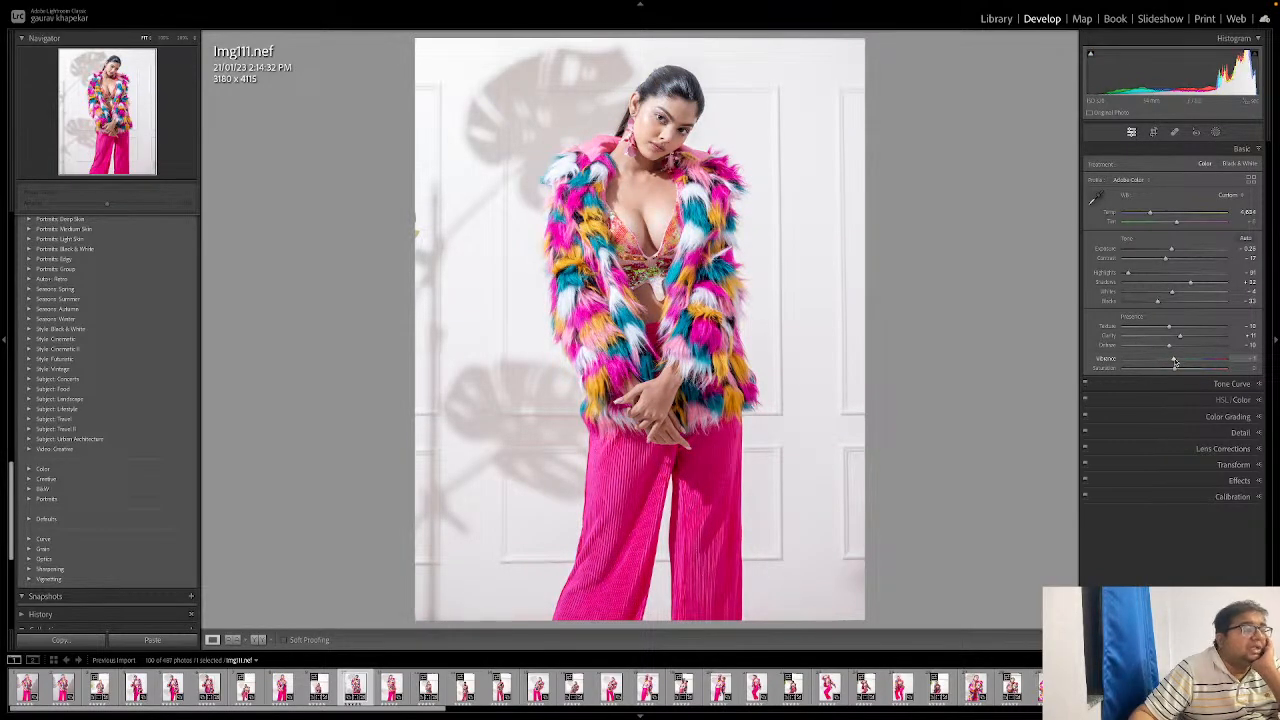
{"action": "left_click_drag", "start_coordinate": [1175, 370], "coordinate": [1092, 380]}
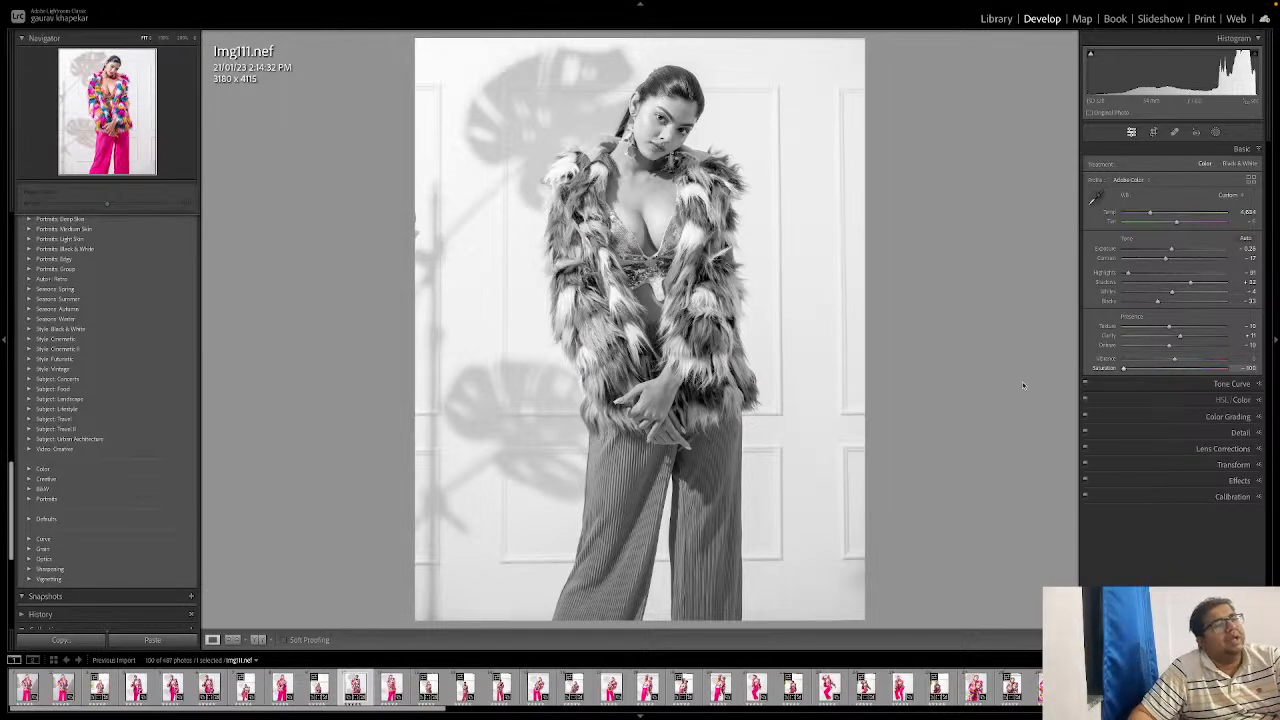
{"action": "left_click_drag", "start_coordinate": [1174, 358], "coordinate": [1095, 365]}
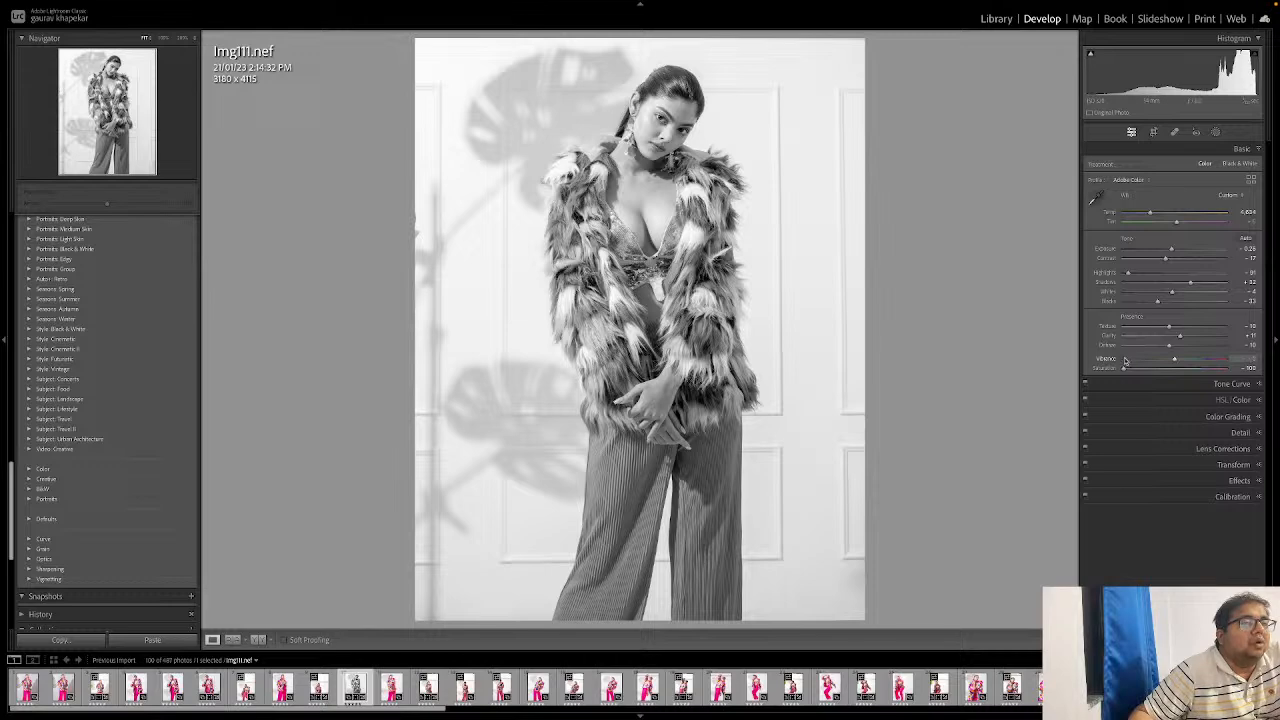
{"action": "left_click_drag", "start_coordinate": [1124, 366], "coordinate": [1171, 370]}
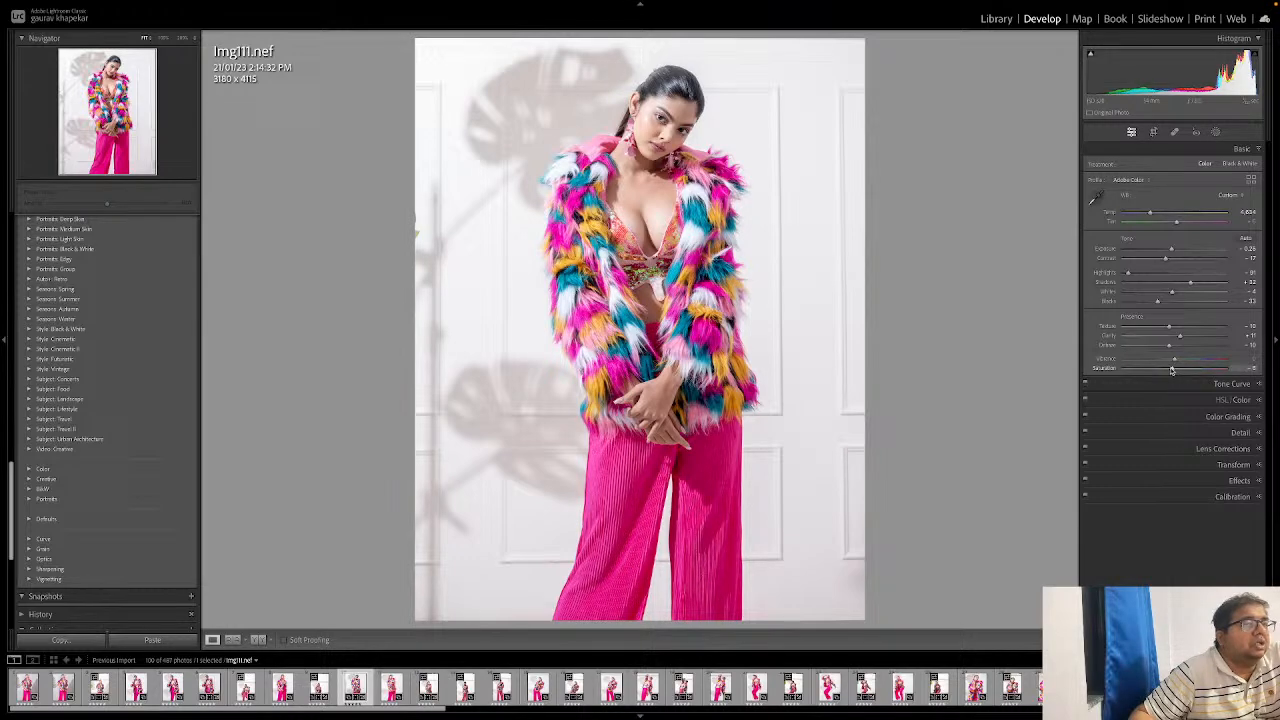
Step: Set the vibrance to +40 and the saturation to about +13, then compare the photo before and after side by side
{"action": "left_click_drag", "start_coordinate": [1175, 361], "coordinate": [1196, 362]}
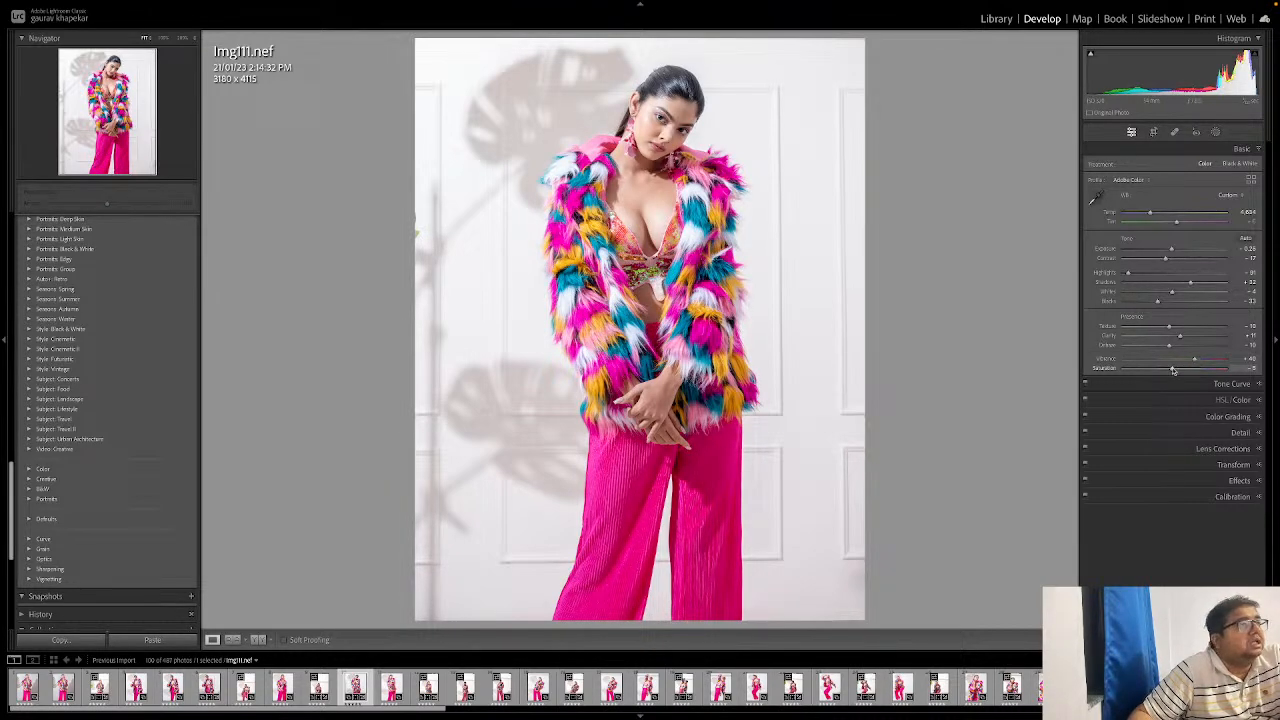
{"action": "left_click_drag", "start_coordinate": [1175, 370], "coordinate": [1182, 371]}
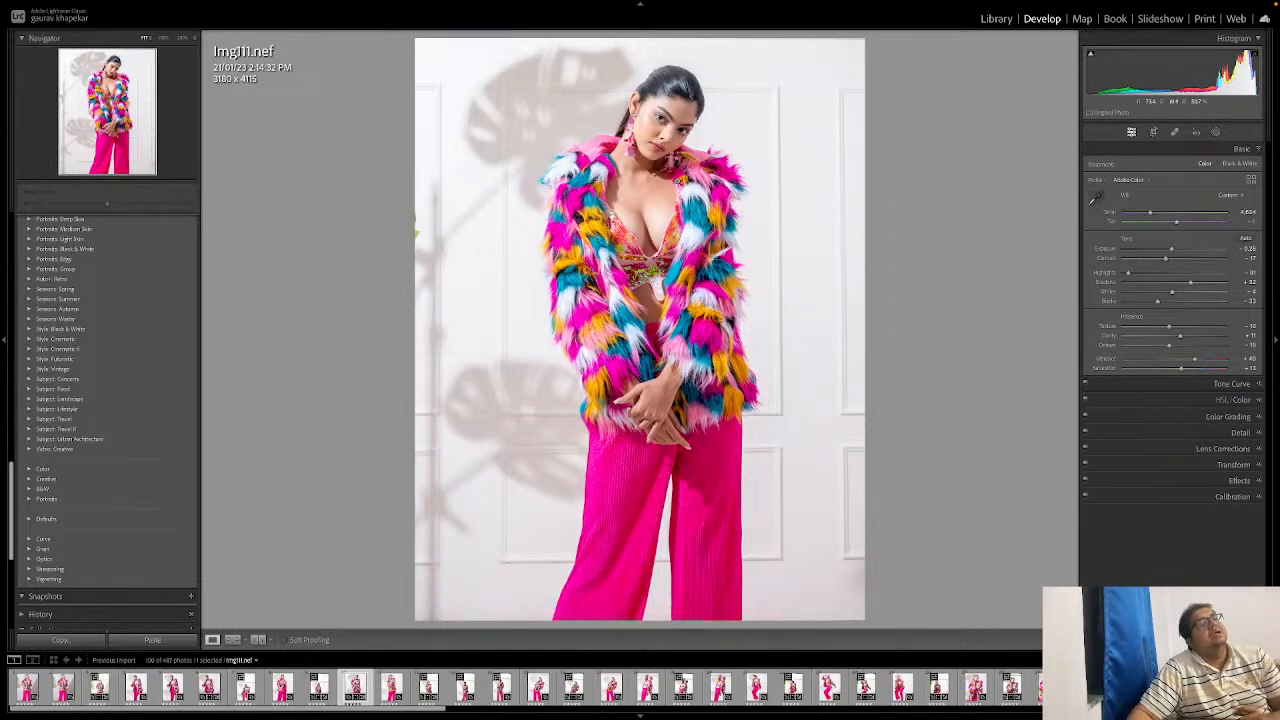
{"action": "key", "text": "y"}
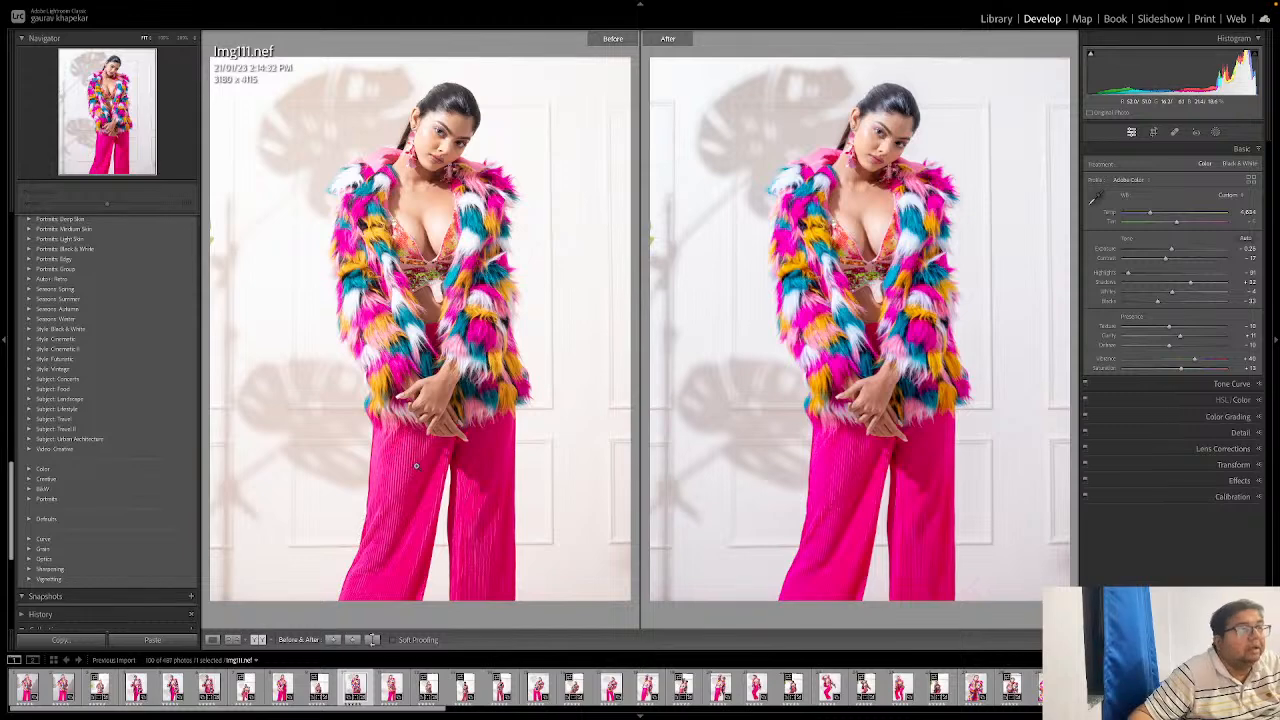
{"action": "key", "text": "y"}
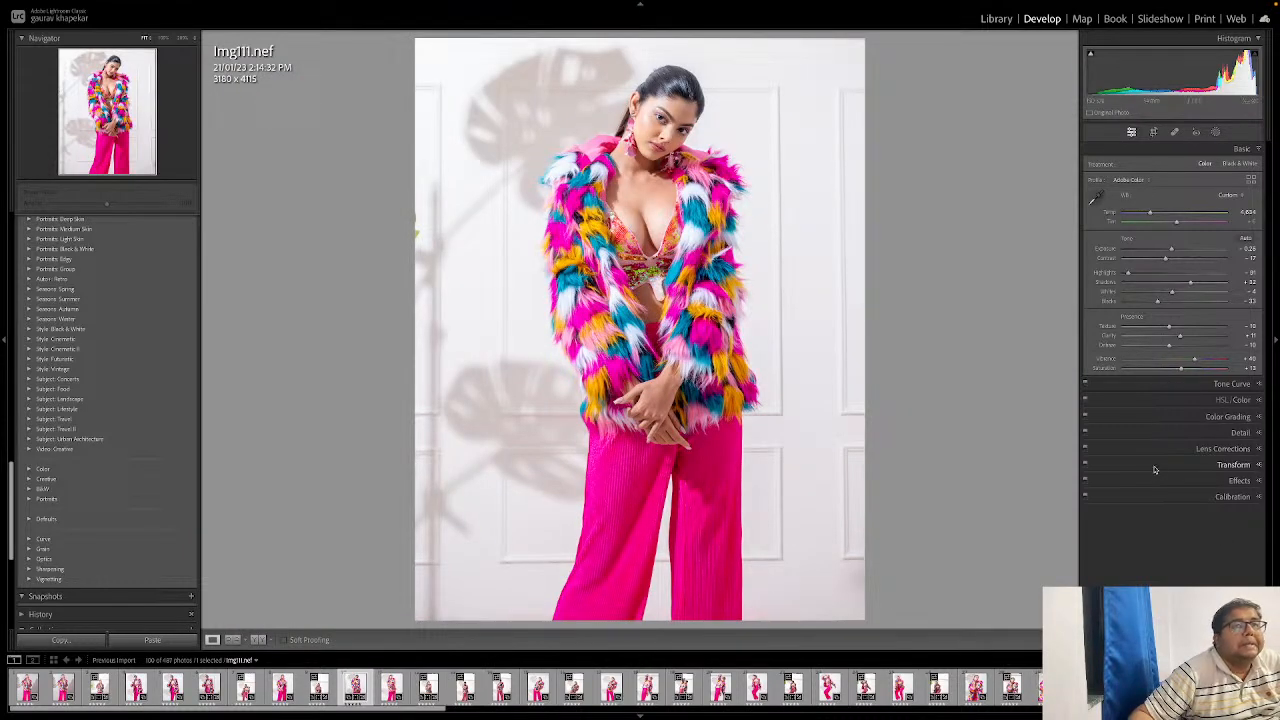
Step: Try the Highlights, Lights, Darks and Shadows regions of the parametric tone curve, resetting each one to 0
{"action": "left_click", "coordinate": [1242, 148]}
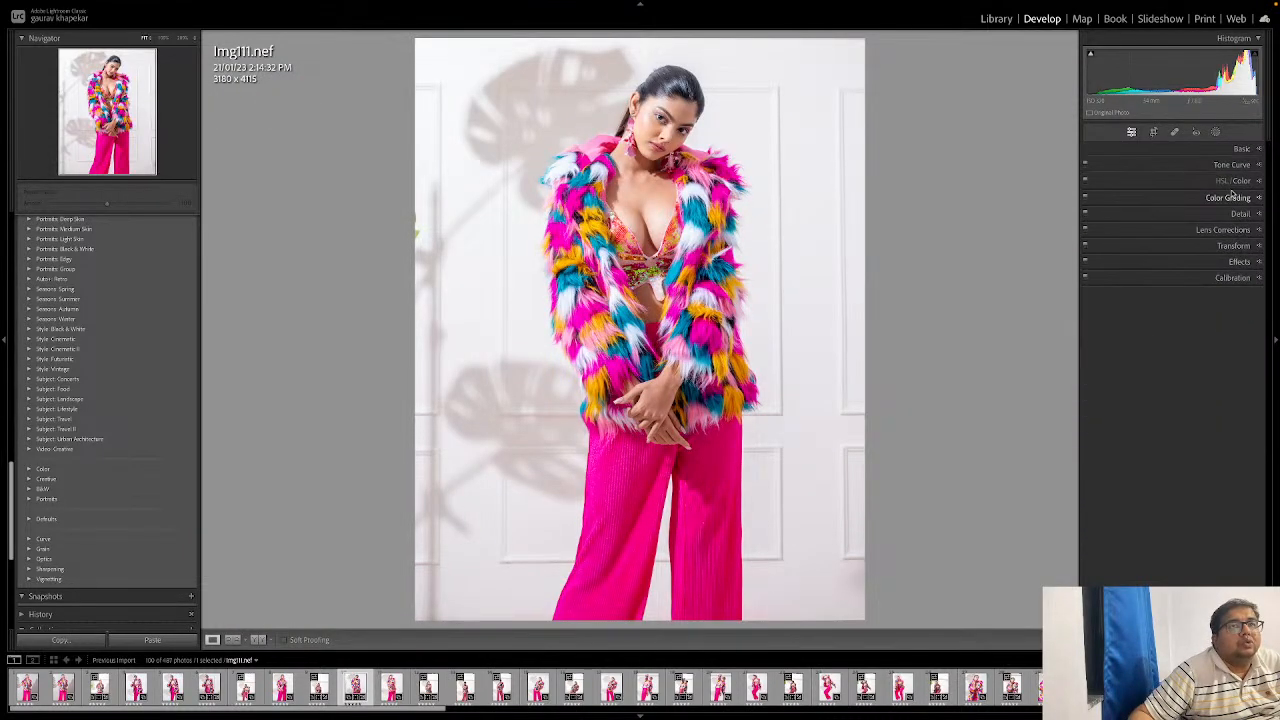
{"action": "left_click", "coordinate": [1233, 165]}
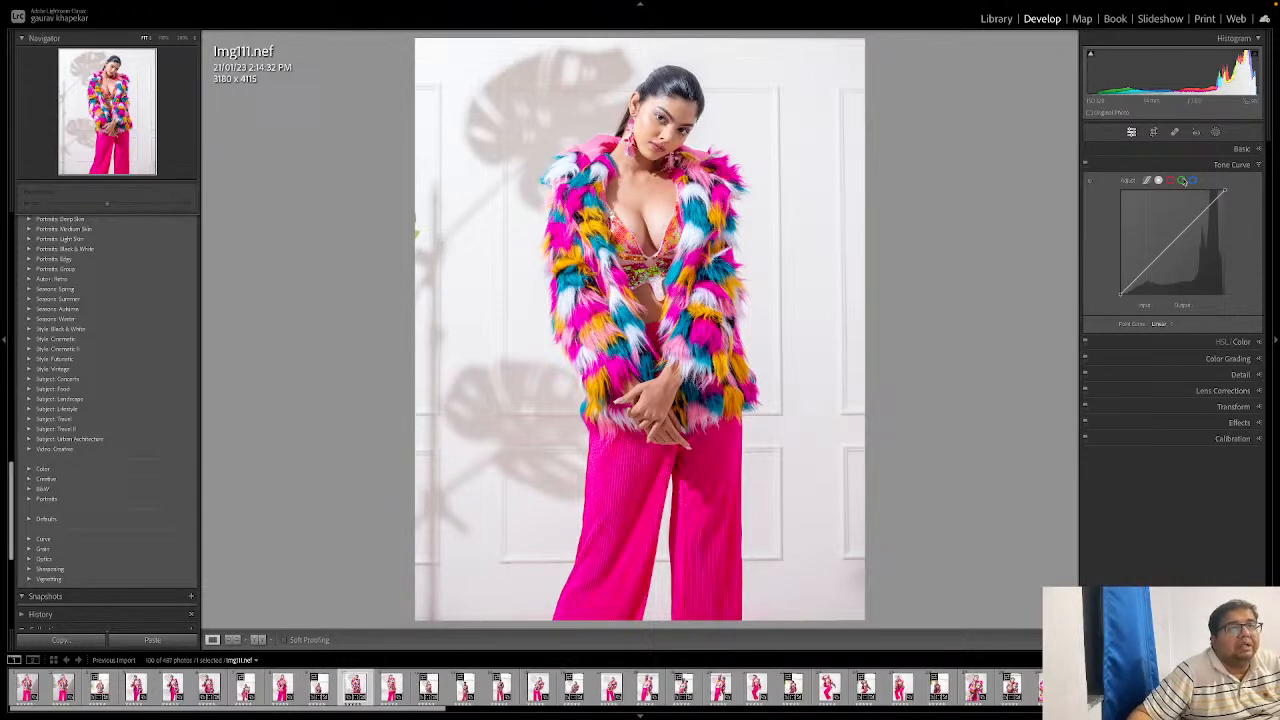
{"action": "left_click", "coordinate": [1147, 181]}
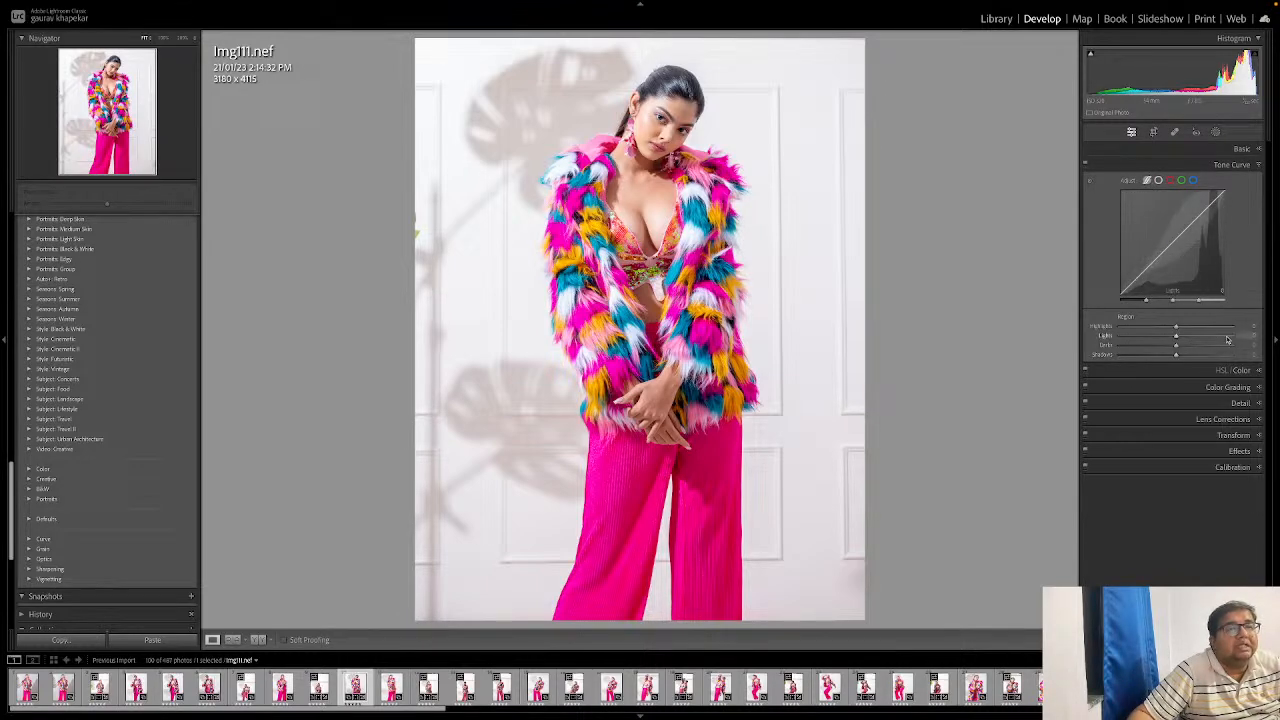
{"action": "mouse_move", "coordinate": [1177, 328]}
{"action": "left_mouse_down"}
{"action": "mouse_move", "coordinate": [1188, 326]}
{"action": "mouse_move", "coordinate": [1163, 326]}
{"action": "mouse_move", "coordinate": [1190, 337]}
{"action": "mouse_move", "coordinate": [1148, 346]}
{"action": "mouse_move", "coordinate": [1186, 346]}
{"action": "left_mouse_up"}
{"action": "double_click", "coordinate": [1163, 326]}
{"action": "double_click", "coordinate": [1190, 337]}
{"action": "double_click", "coordinate": [1185, 346]}
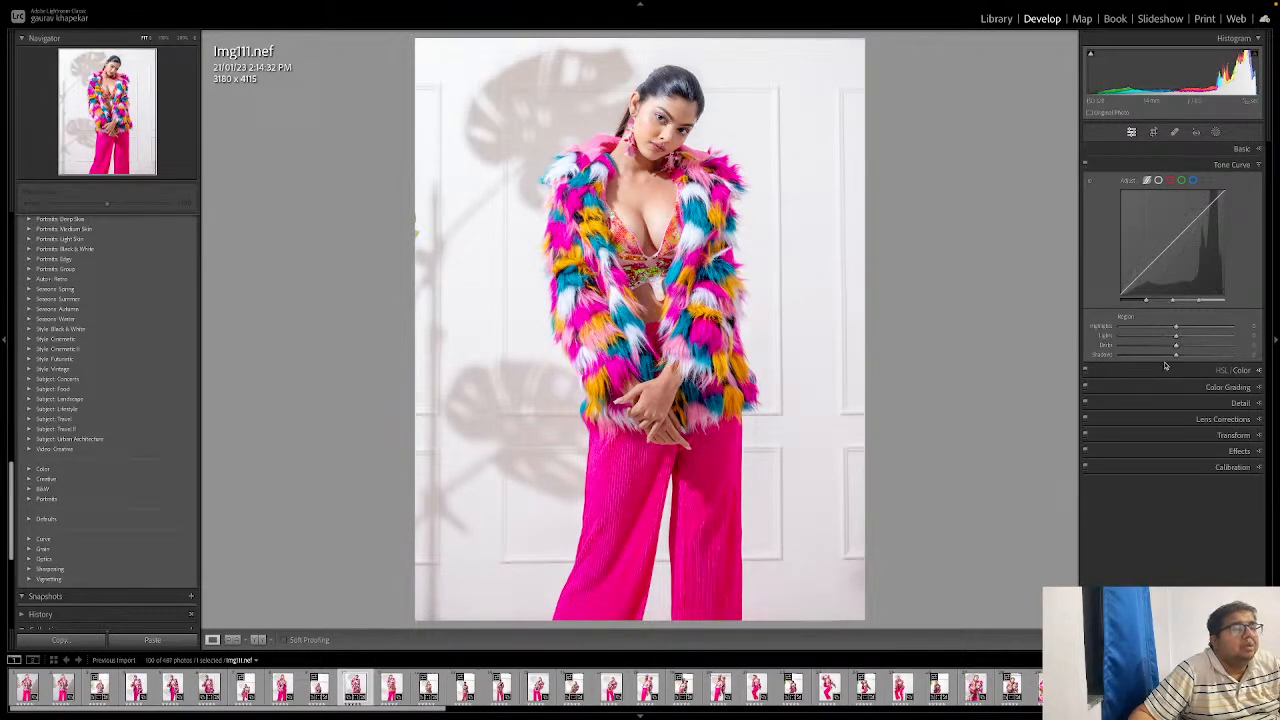
{"action": "mouse_move", "coordinate": [1176, 355]}
{"action": "left_mouse_down"}
{"action": "mouse_move", "coordinate": [1160, 356]}
{"action": "mouse_move", "coordinate": [1187, 357]}
{"action": "left_mouse_up"}
{"action": "double_click", "coordinate": [1187, 356]}
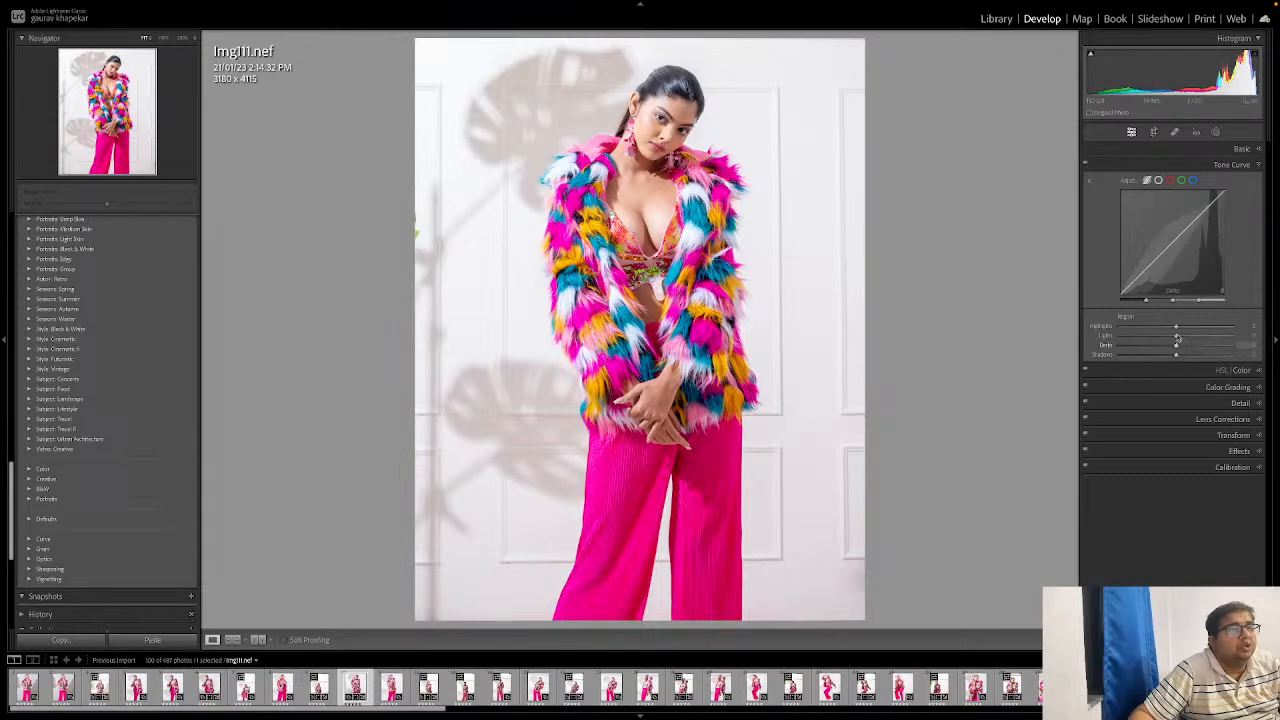
Step: Try moving the end points and a shadow point of the point curve, and remove the added point
{"action": "left_click", "coordinate": [1158, 181]}
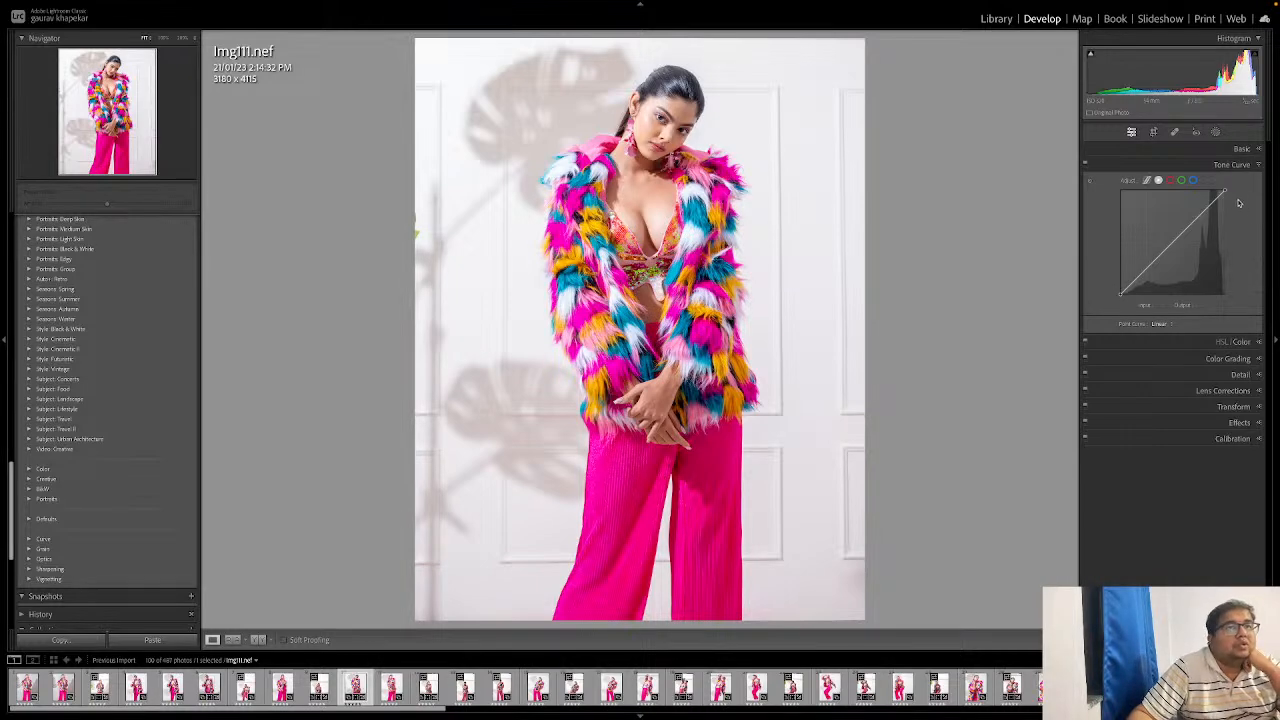
{"action": "mouse_move", "coordinate": [1223, 190]}
{"action": "left_mouse_down"}
{"action": "mouse_move", "coordinate": [1187, 190]}
{"action": "mouse_move", "coordinate": [1231, 188]}
{"action": "left_mouse_up"}
{"action": "left_click_drag", "start_coordinate": [1121, 293], "coordinate": [1143, 273]}
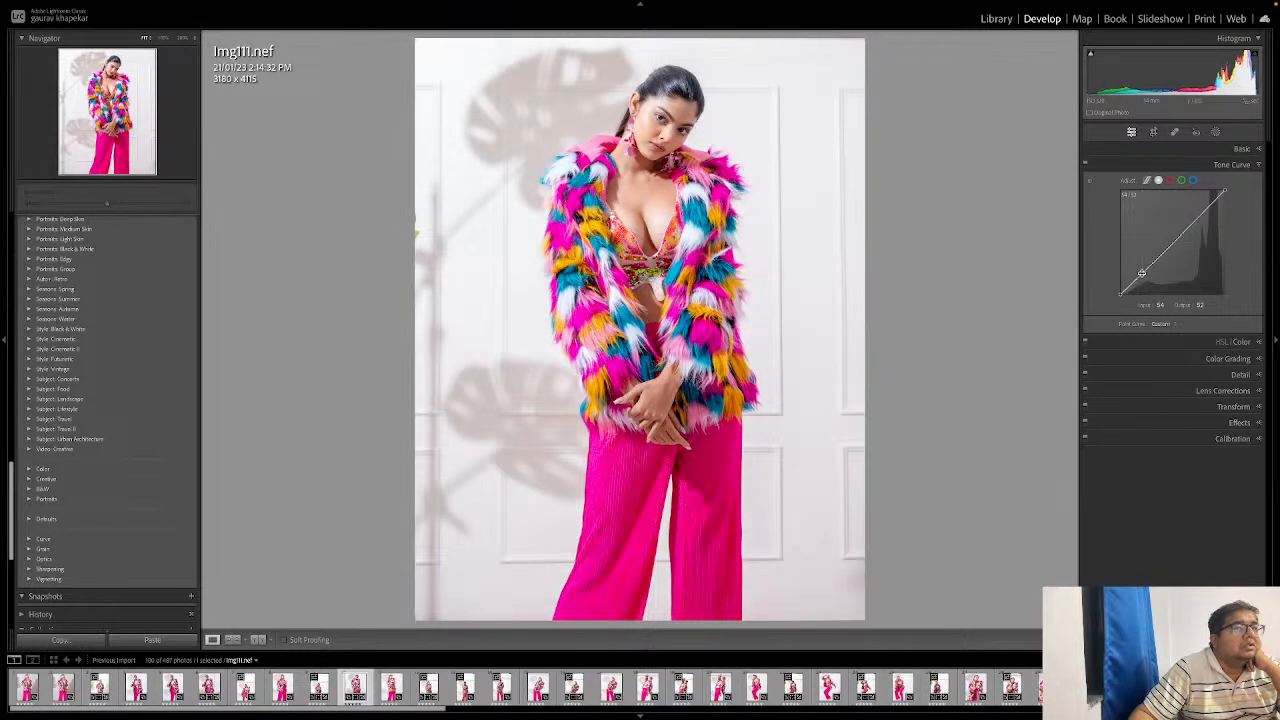
{"action": "right_click", "coordinate": [1143, 273]}
{"action": "left_click", "coordinate": [1160, 280]}
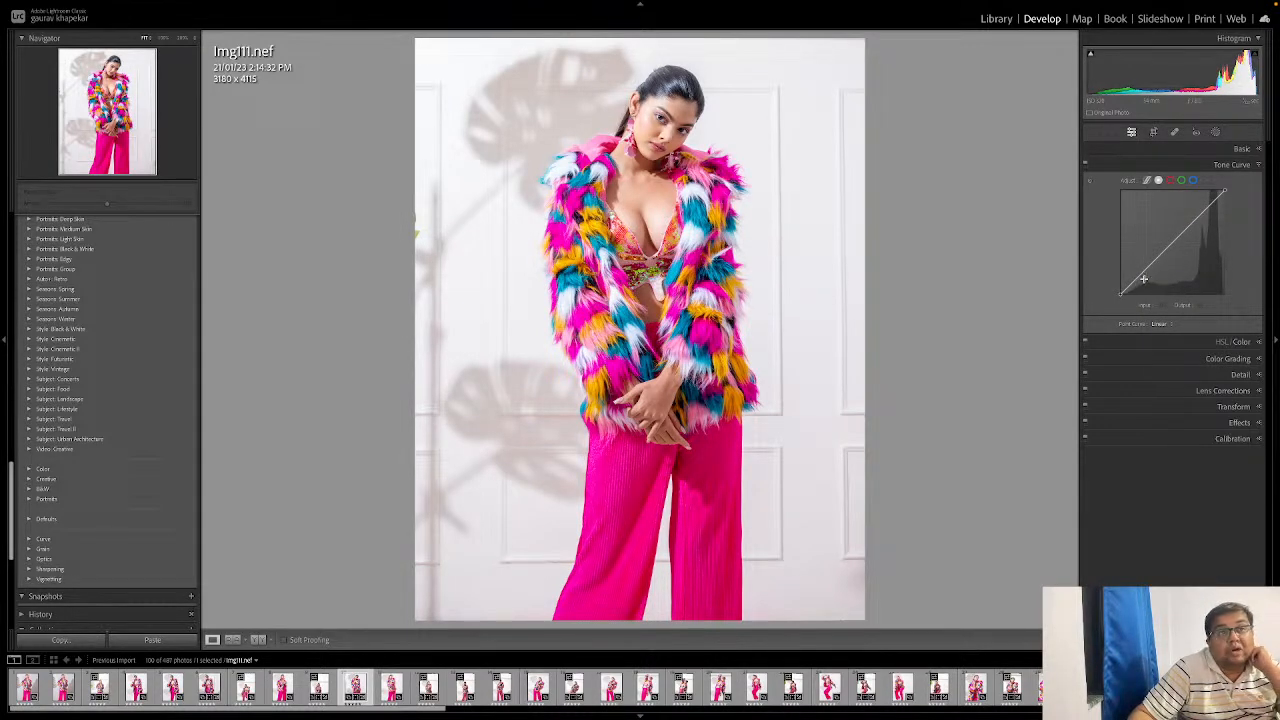
Step: Add shadow, midtone and highlight points to the point curve, lowering the shadows and raising the midtones slightly
{"action": "left_click", "coordinate": [1145, 268]}
{"action": "left_click", "coordinate": [1173, 242]}
{"action": "left_click", "coordinate": [1199, 215]}
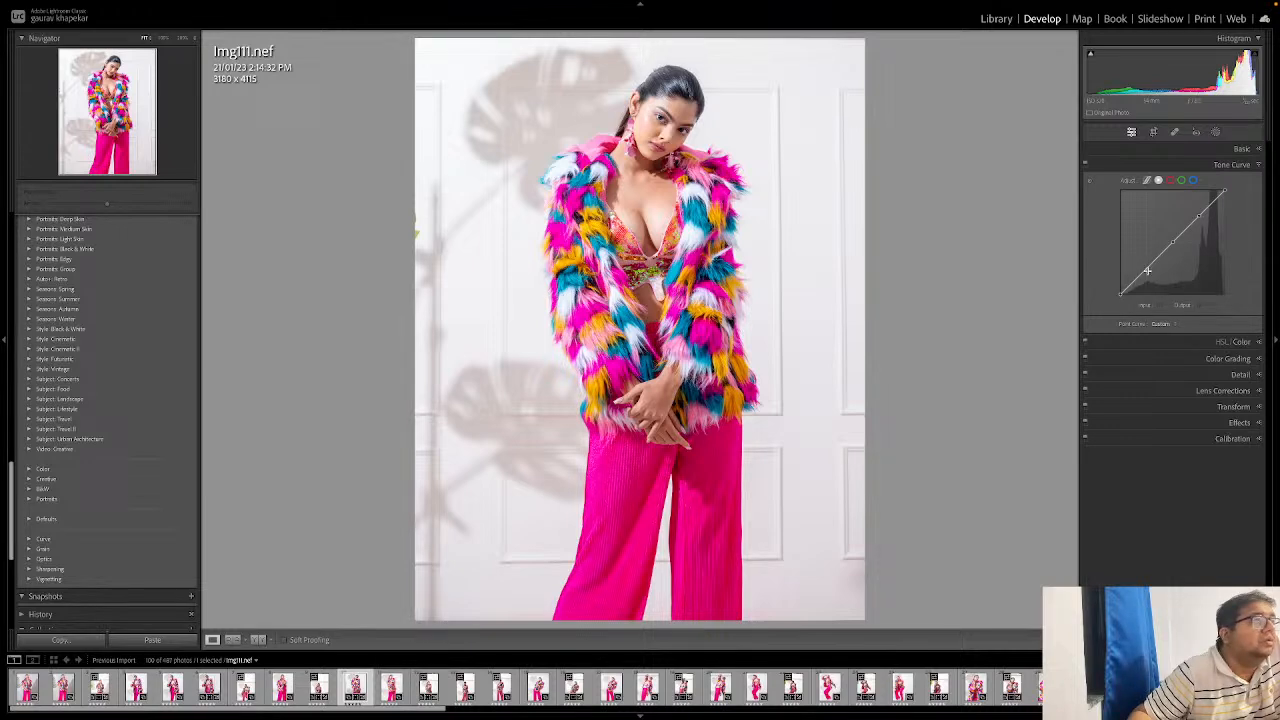
{"action": "left_click_drag", "start_coordinate": [1147, 271], "coordinate": [1150, 268]}
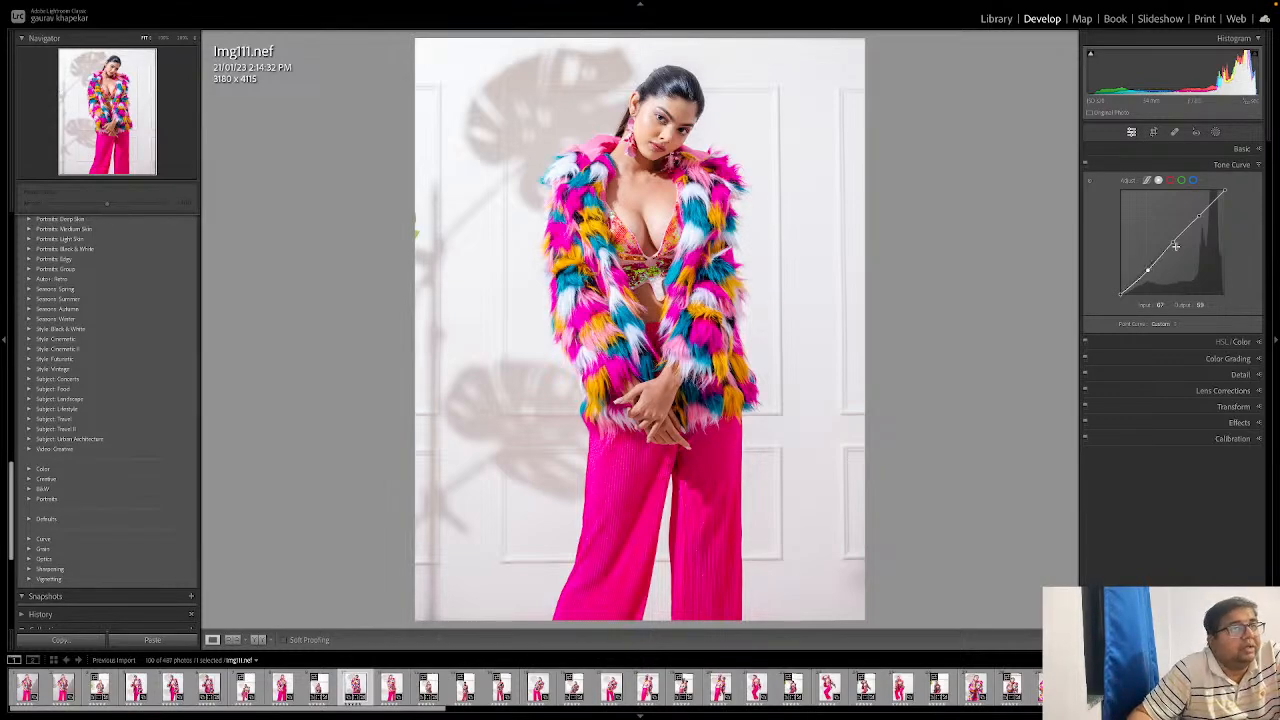
{"action": "left_click", "coordinate": [1174, 244]}
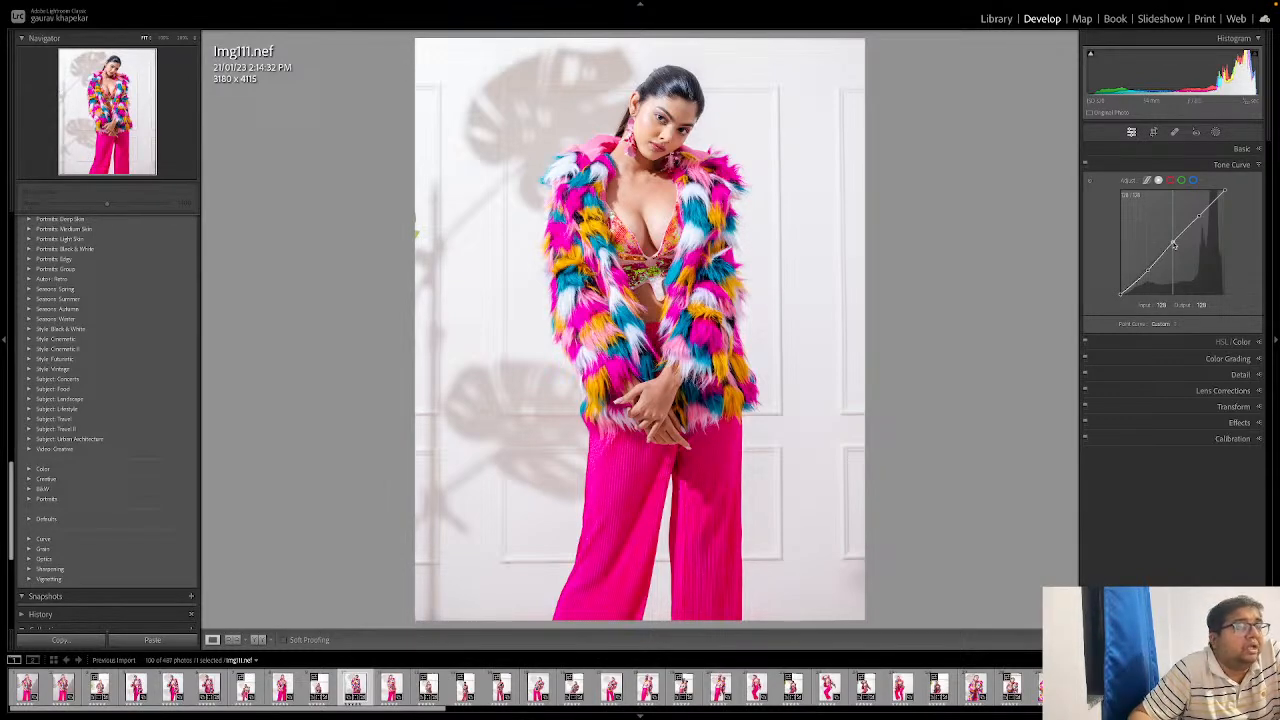
{"action": "left_click_drag", "start_coordinate": [1174, 244], "coordinate": [1176, 238]}
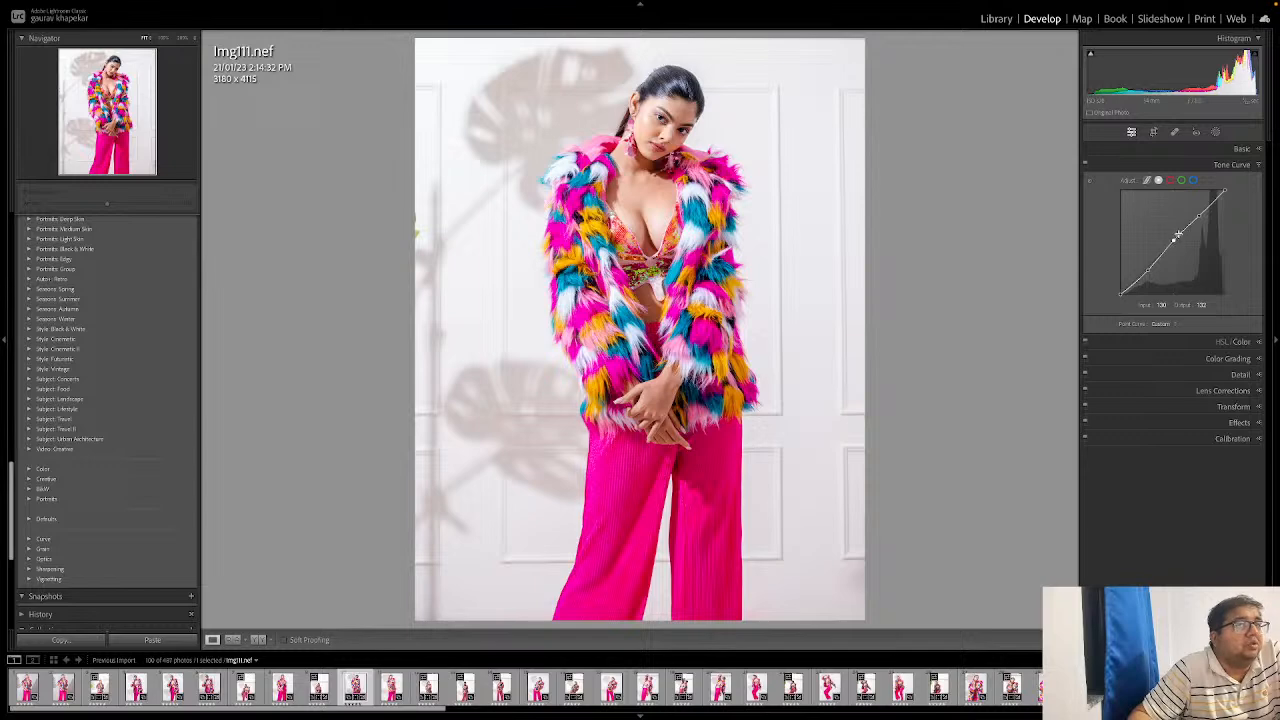
Step: Delete the curve's highlight point, bring the shadows and midtones back close to the diagonal, and add a slightly lowered highlight point
{"action": "right_click", "coordinate": [1199, 216]}
{"action": "left_click", "coordinate": [1212, 226]}
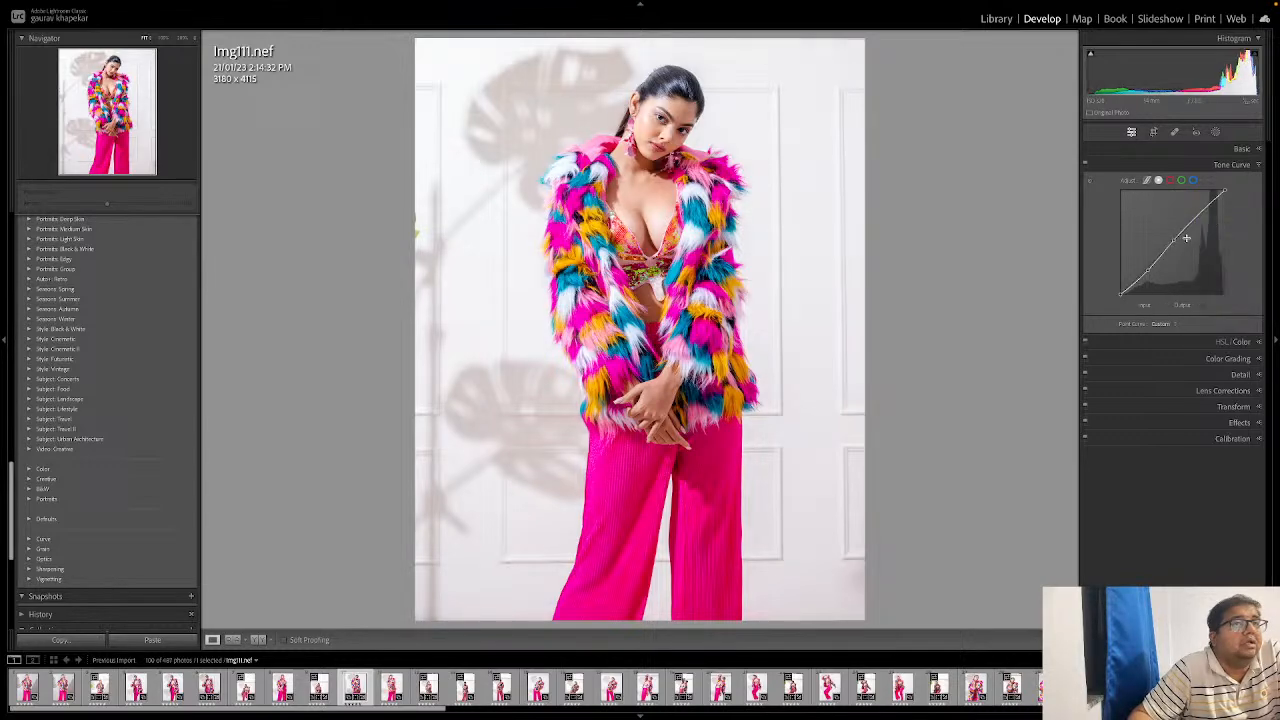
{"action": "left_click_drag", "start_coordinate": [1172, 240], "coordinate": [1176, 242]}
{"action": "left_click_drag", "start_coordinate": [1149, 268], "coordinate": [1169, 251]}
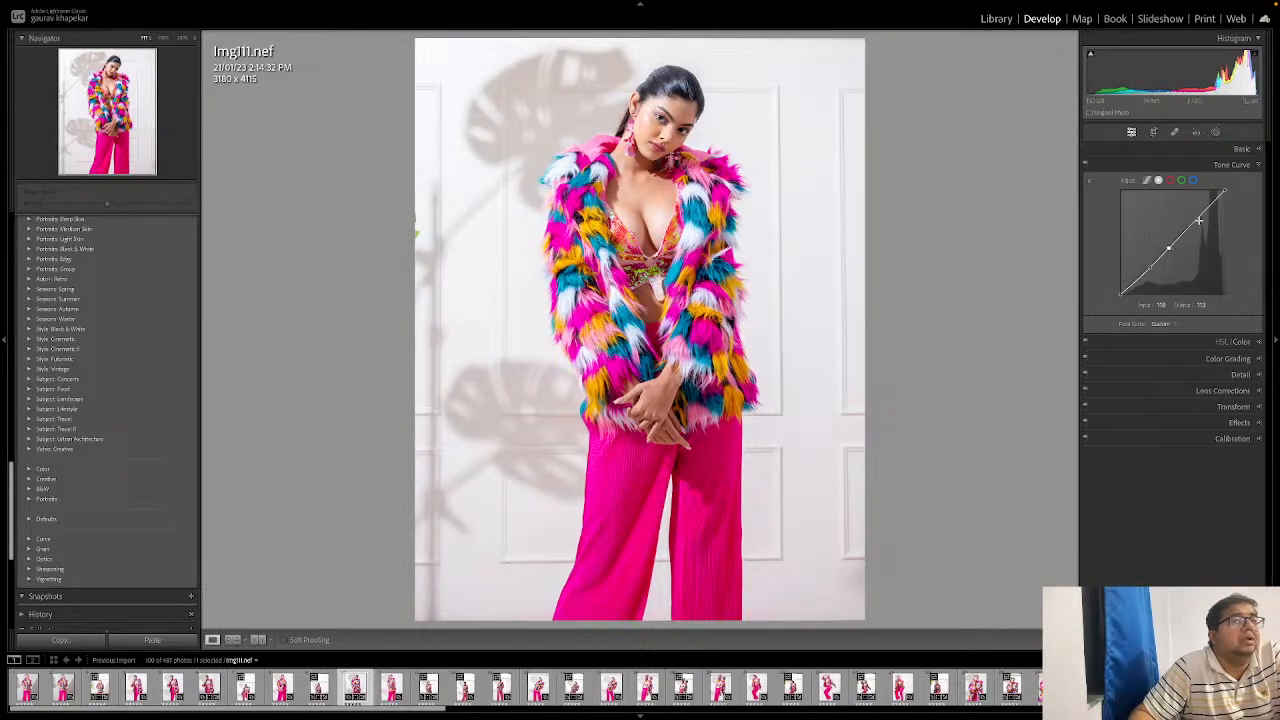
{"action": "left_click", "coordinate": [1198, 220]}
{"action": "left_click_drag", "start_coordinate": [1198, 220], "coordinate": [1200, 225]}
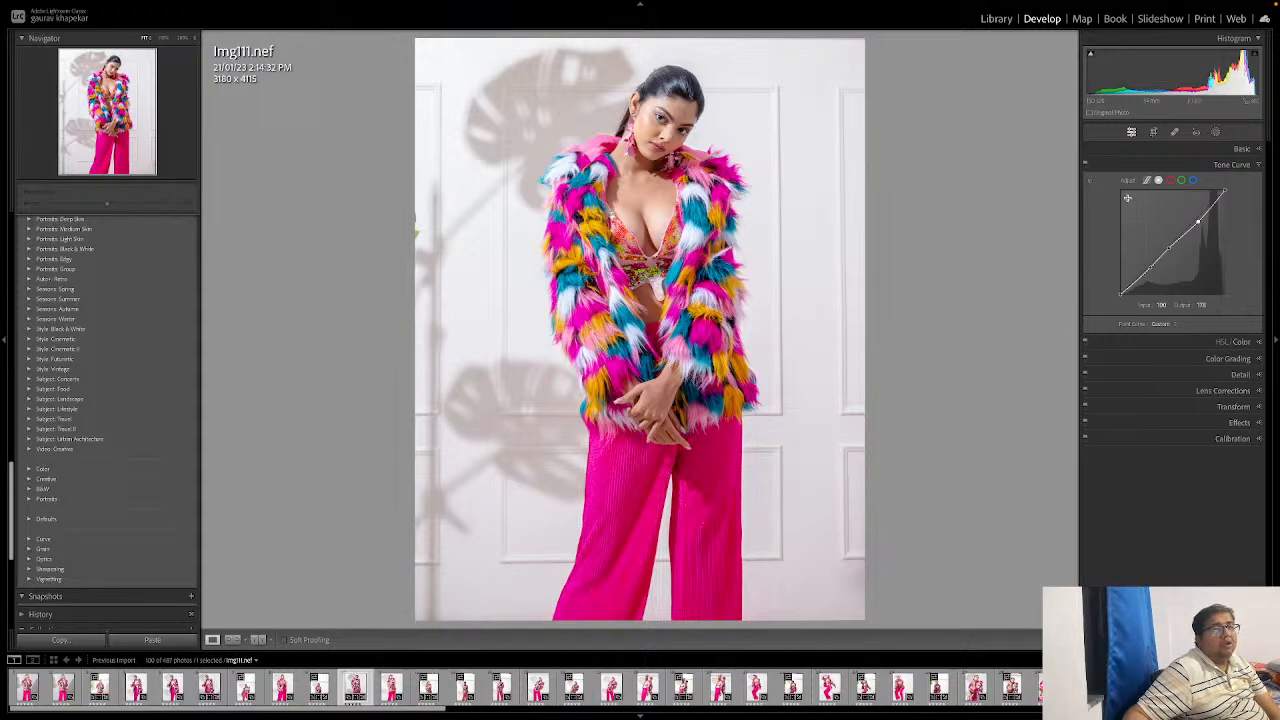
Step: Add a shadow point to the red channel curve and slightly lower a midtone point on the green channel curve
{"action": "left_click", "coordinate": [1170, 180]}
{"action": "left_click", "coordinate": [1181, 180]}
{"action": "left_click", "coordinate": [1194, 181]}
{"action": "left_click", "coordinate": [1171, 180]}
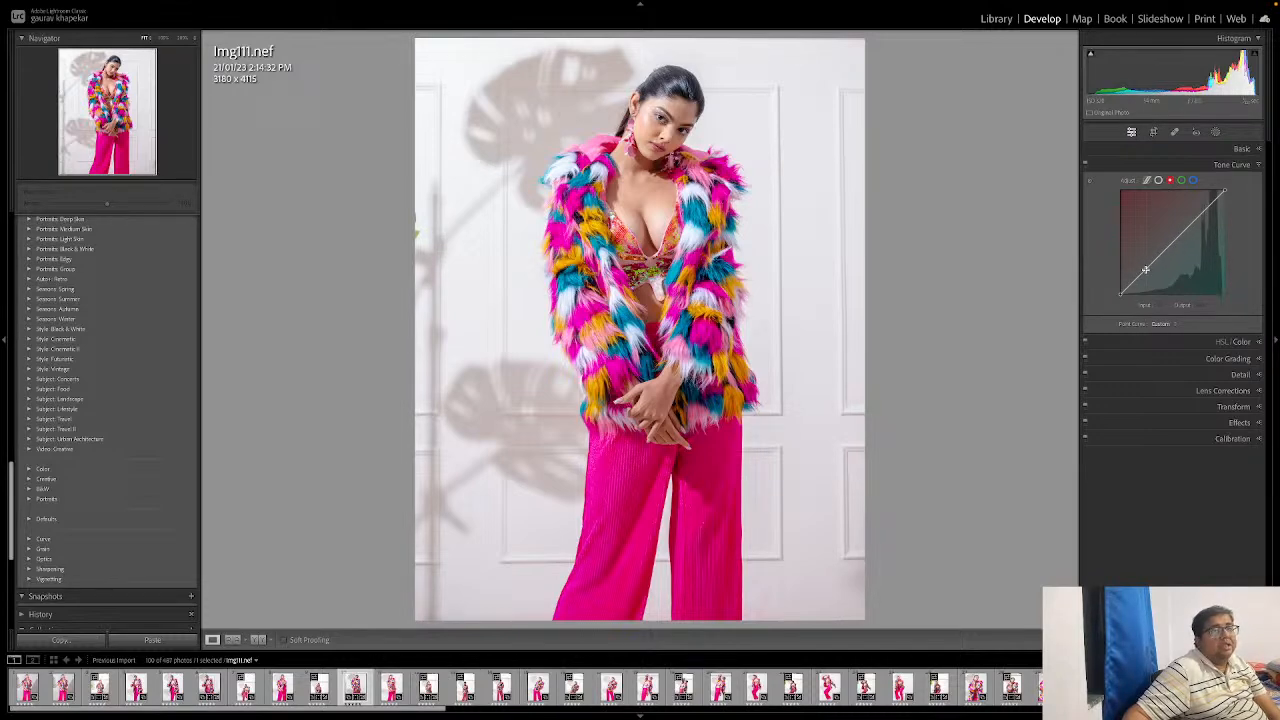
{"action": "mouse_move", "coordinate": [1145, 268]}
{"action": "left_mouse_down"}
{"action": "mouse_move", "coordinate": [1146, 256]}
{"action": "mouse_move", "coordinate": [1153, 284]}
{"action": "mouse_move", "coordinate": [1149, 269]}
{"action": "left_mouse_up"}
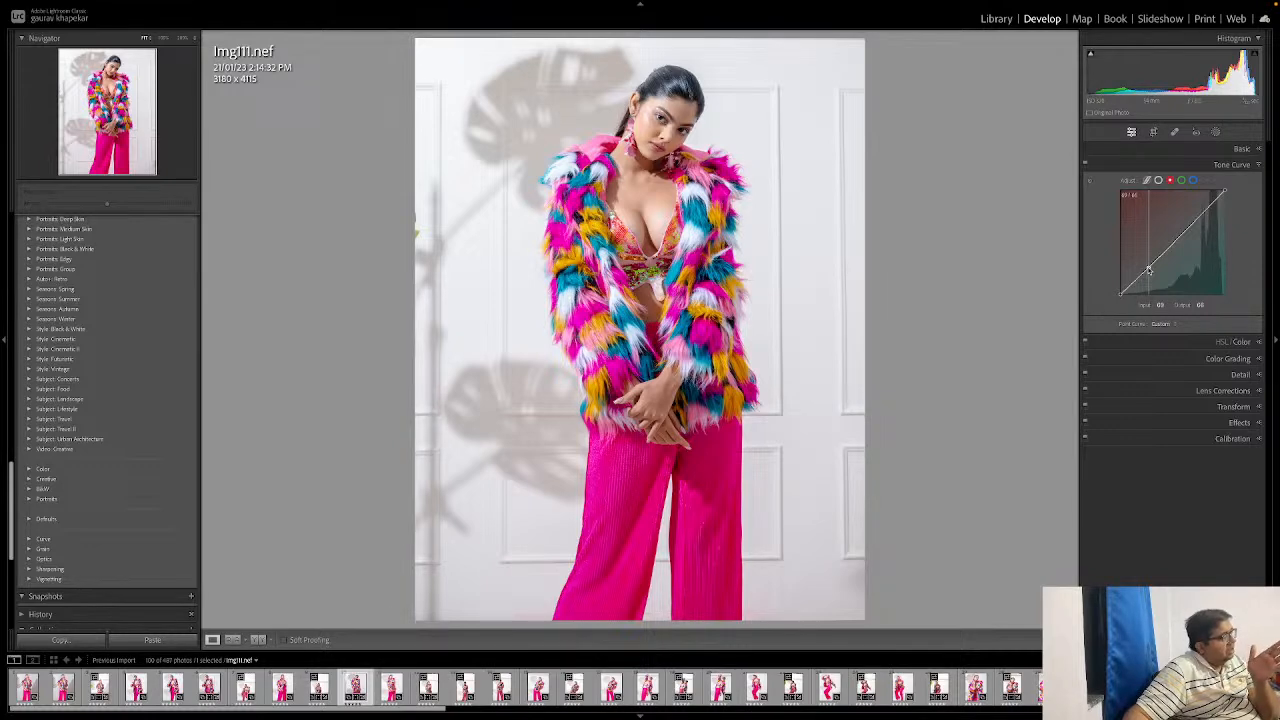
{"action": "left_click", "coordinate": [1183, 181]}
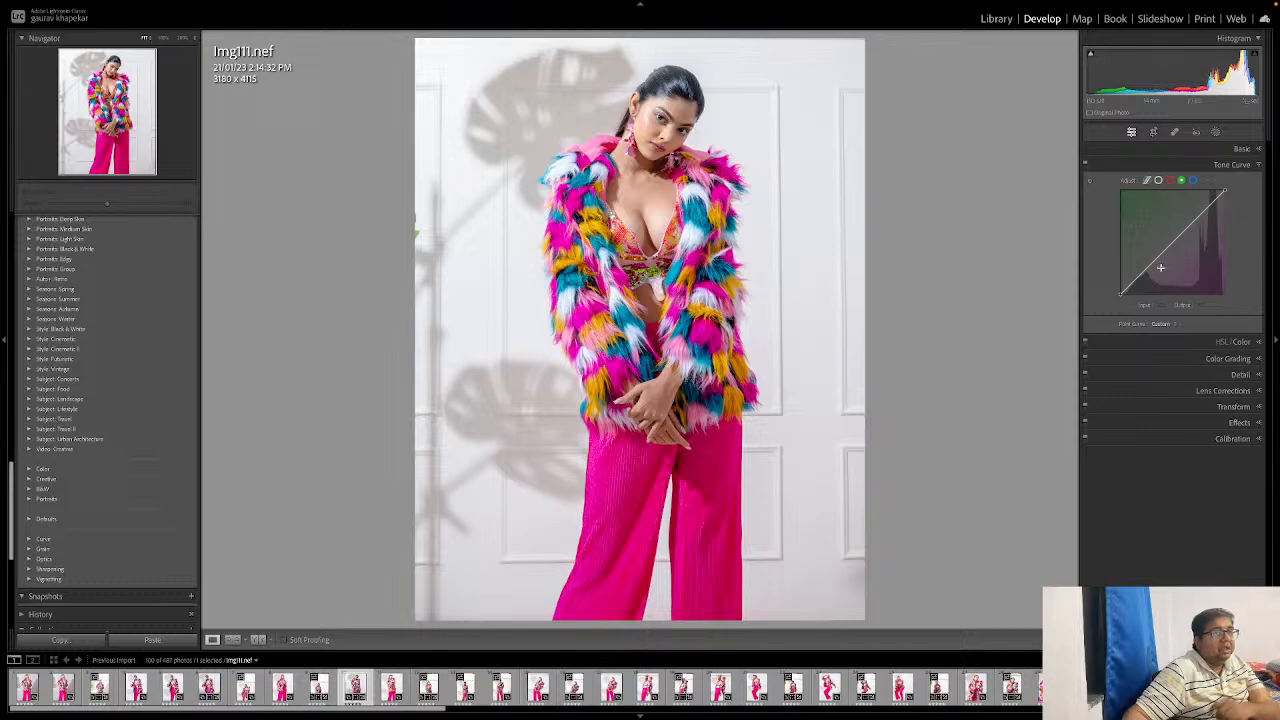
{"action": "mouse_move", "coordinate": [1172, 238]}
{"action": "left_mouse_down"}
{"action": "mouse_move", "coordinate": [1166, 226]}
{"action": "mouse_move", "coordinate": [1184, 255]}
{"action": "mouse_move", "coordinate": [1175, 246]}
{"action": "left_mouse_up"}
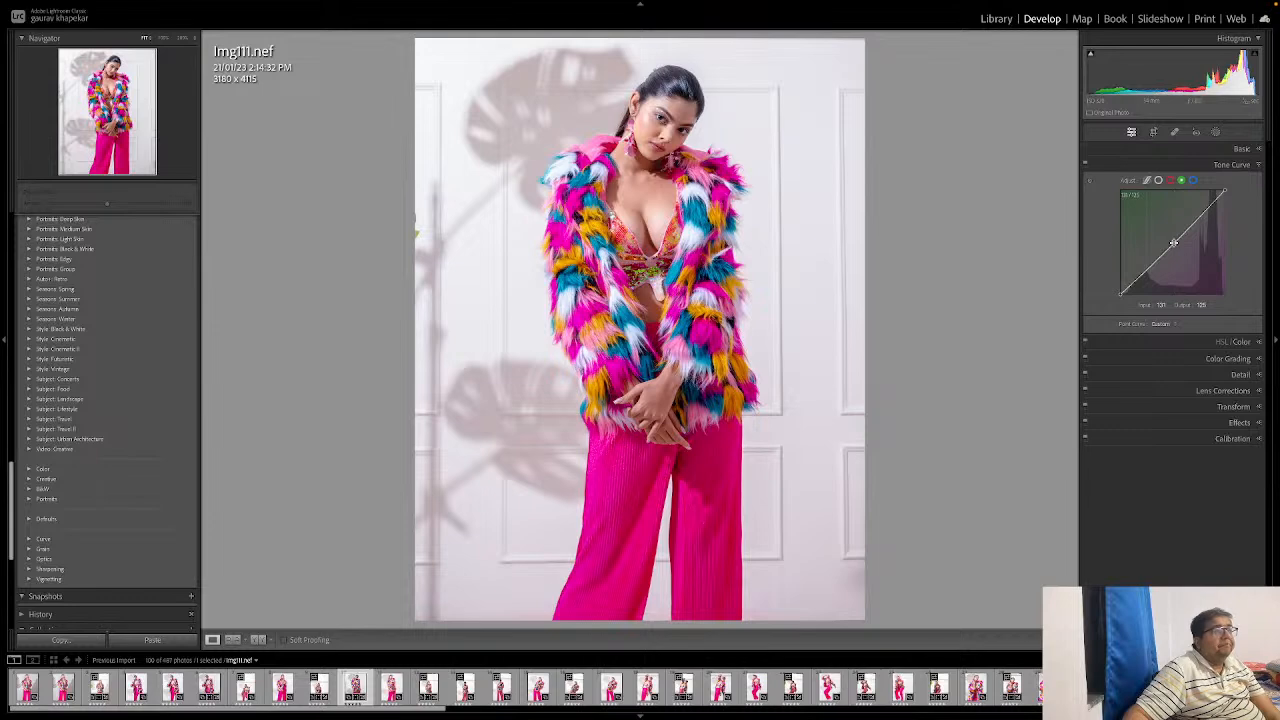
Step: Add a slightly raised shadow point to the blue channel curve and compare the photo before and after
{"action": "left_click", "coordinate": [1193, 180]}
{"action": "left_click_drag", "start_coordinate": [1174, 242], "coordinate": [1155, 258]}
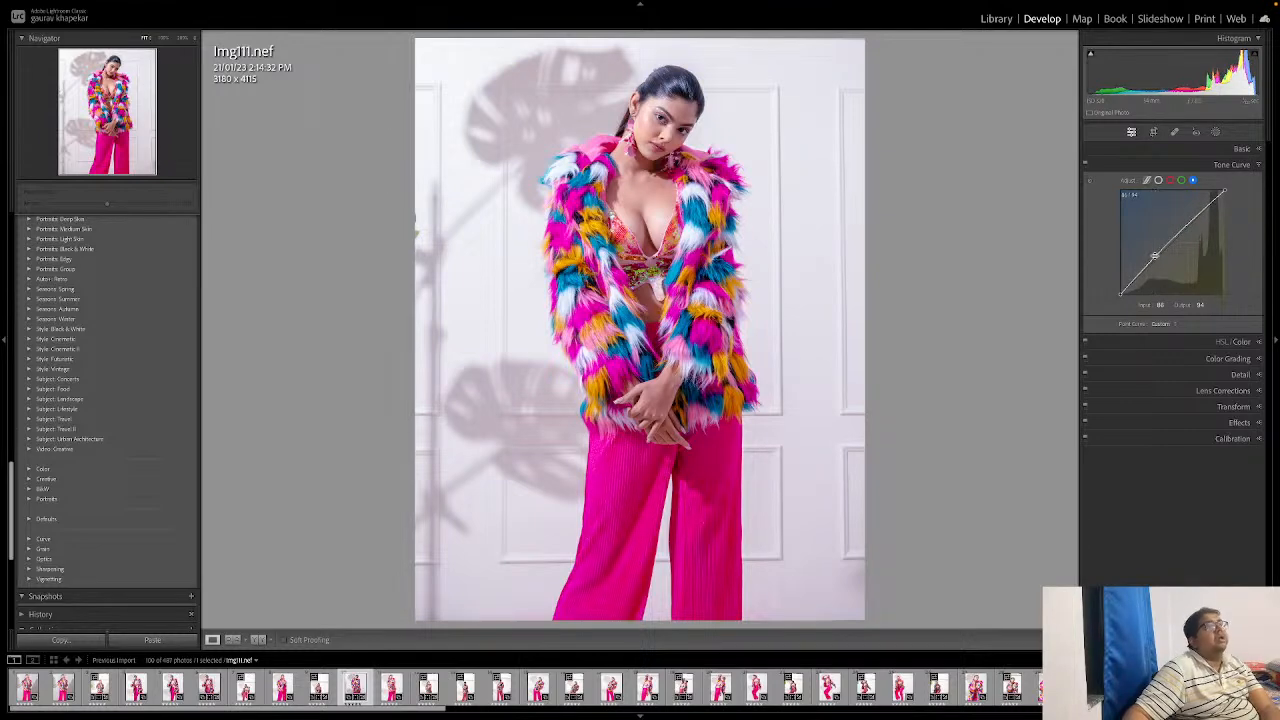
{"action": "key", "text": "y"}
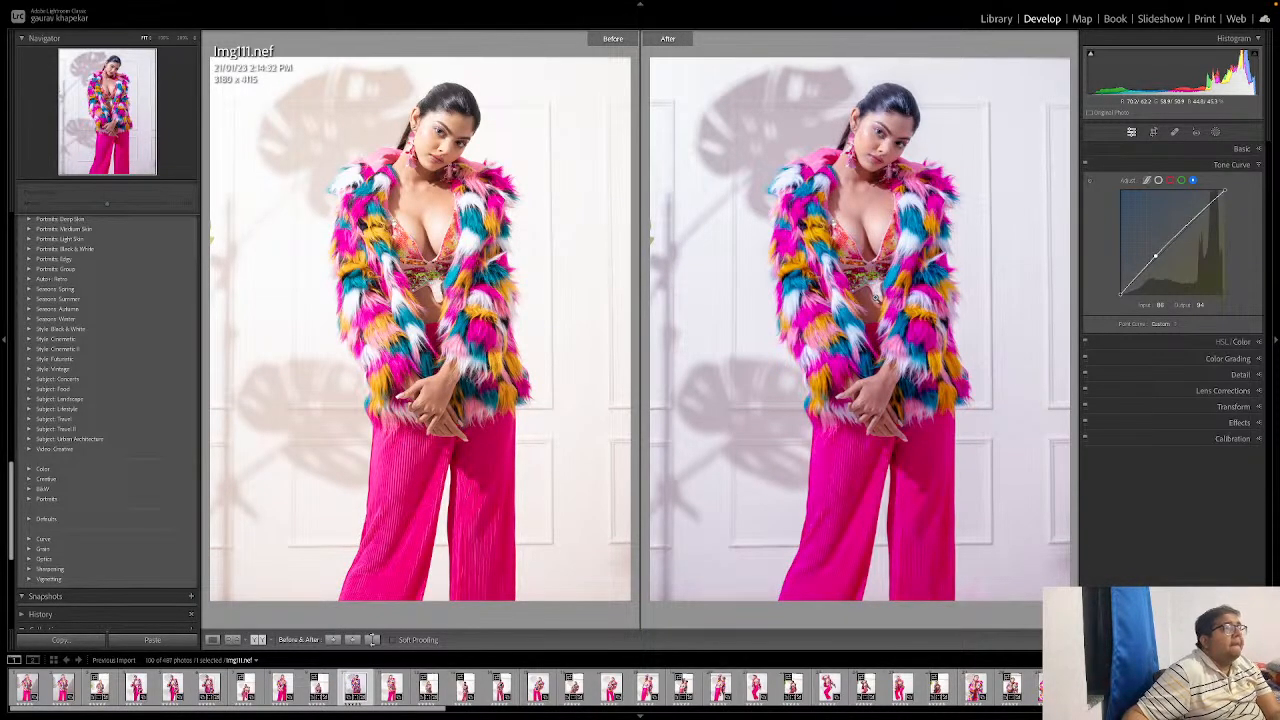
{"action": "key", "text": "y"}
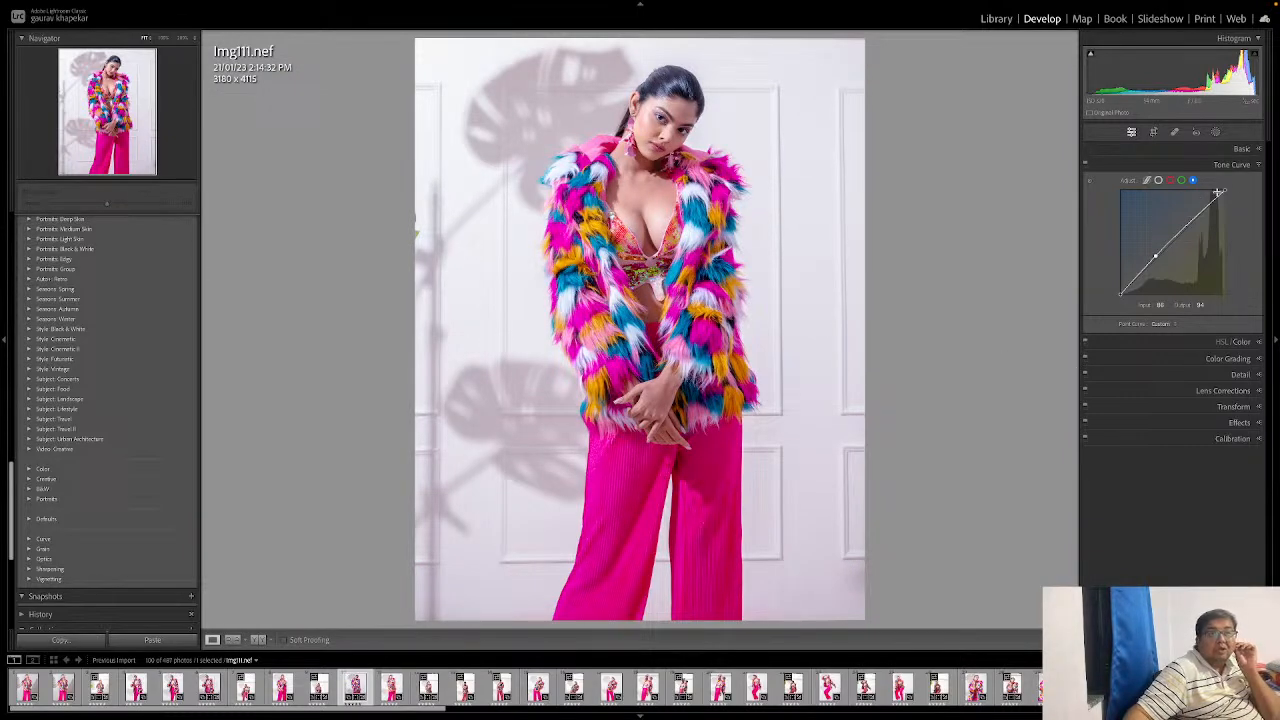
{"action": "left_click", "coordinate": [1236, 165]}
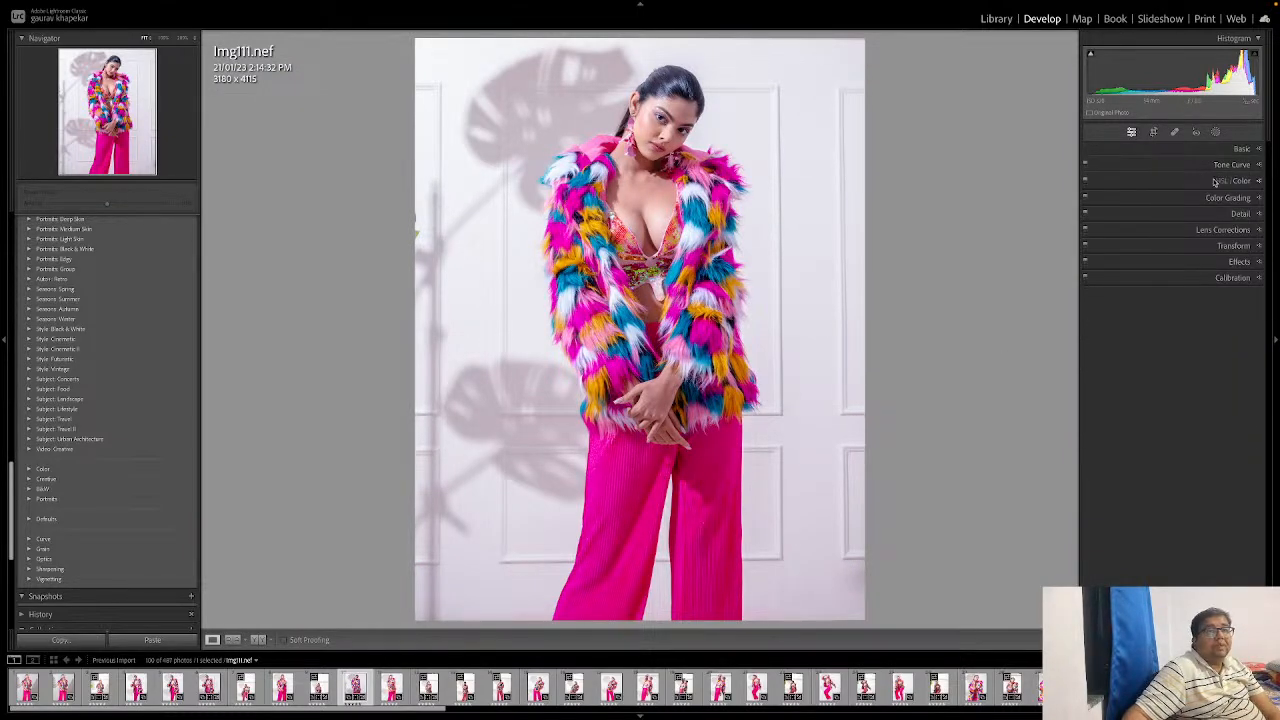
Step: Review the channel curves with the face enlarged and reshape the blue curve with a raised point at input 88, output 100
{"action": "left_click", "coordinate": [1177, 183]}
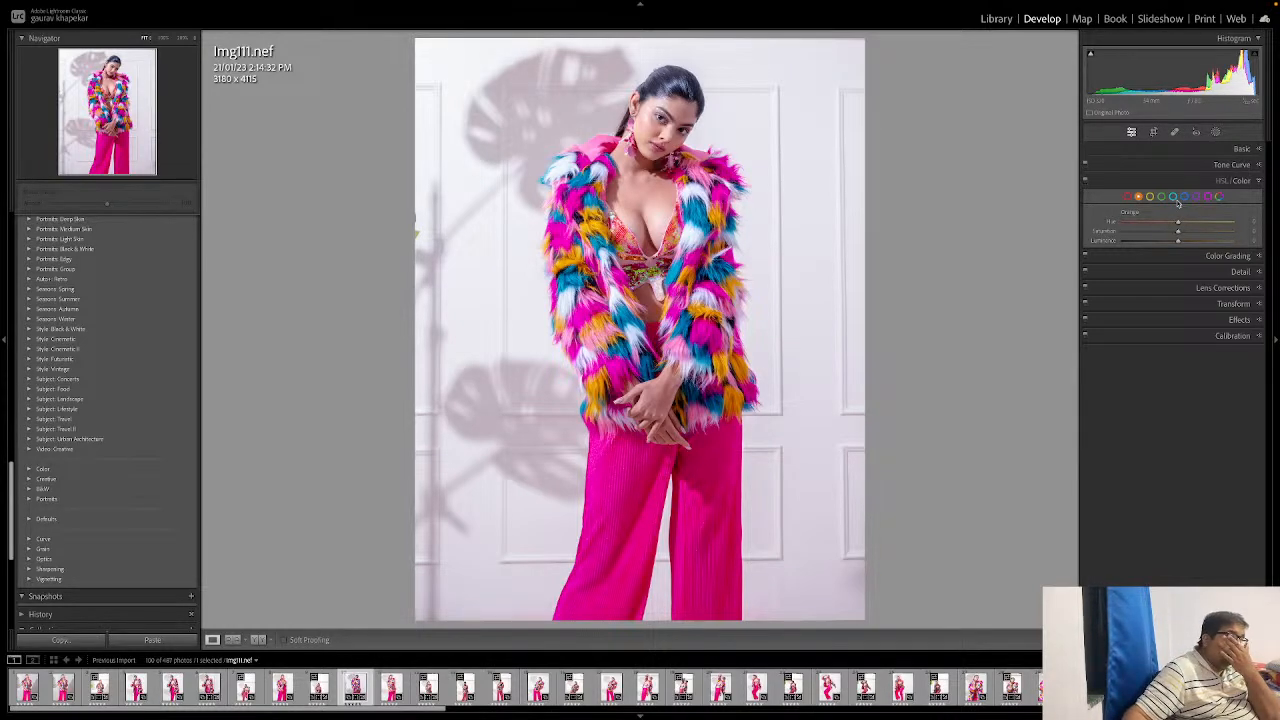
{"action": "left_click", "coordinate": [665, 112]}
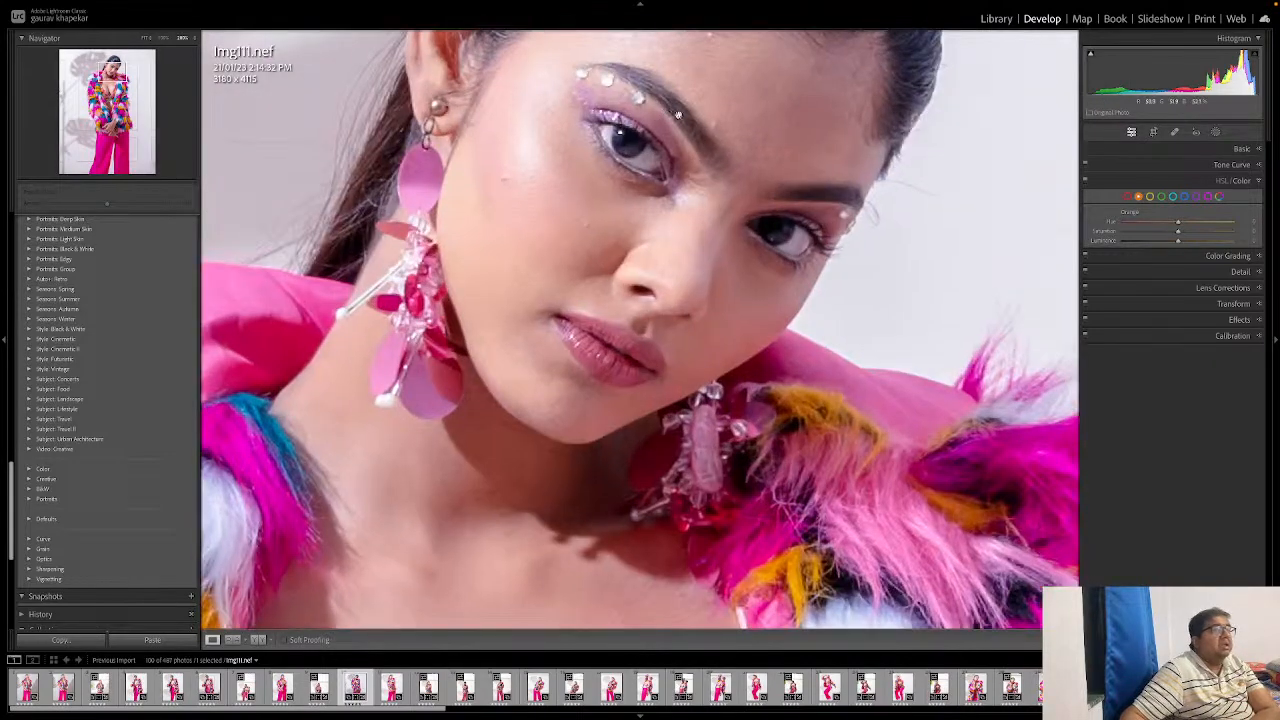
{"action": "left_click", "coordinate": [1225, 165]}
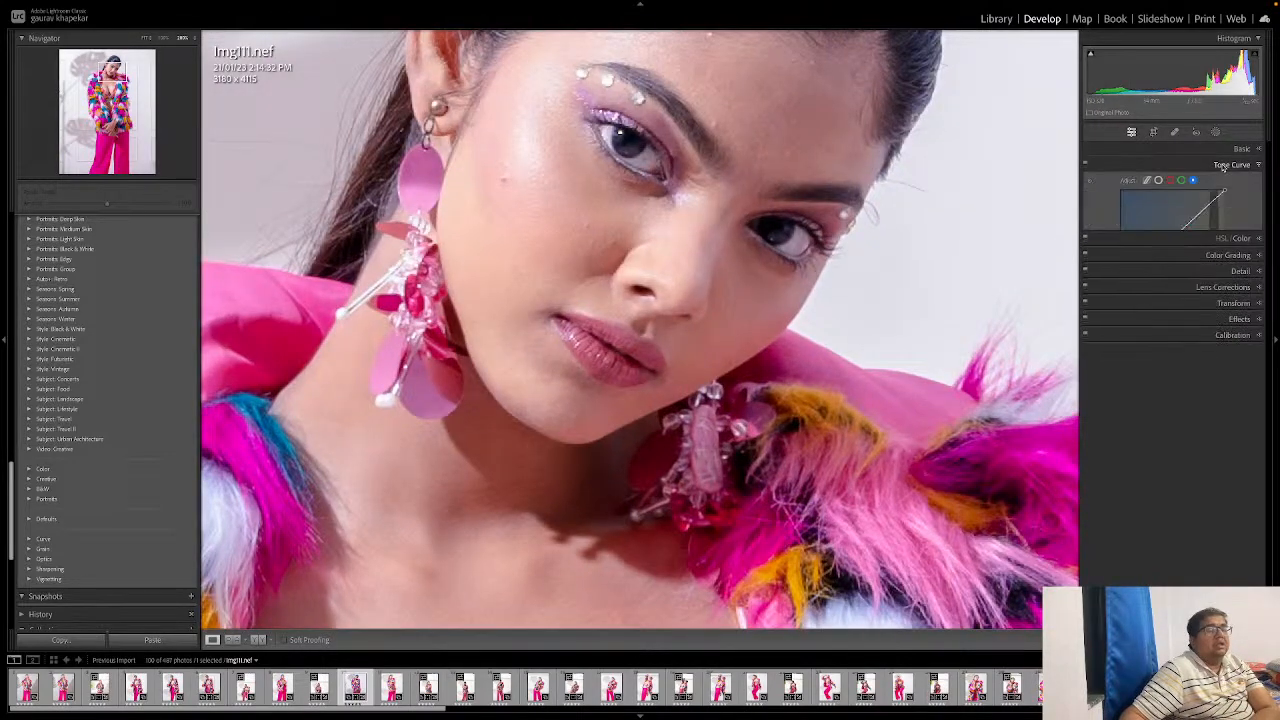
{"action": "left_click", "coordinate": [1170, 180]}
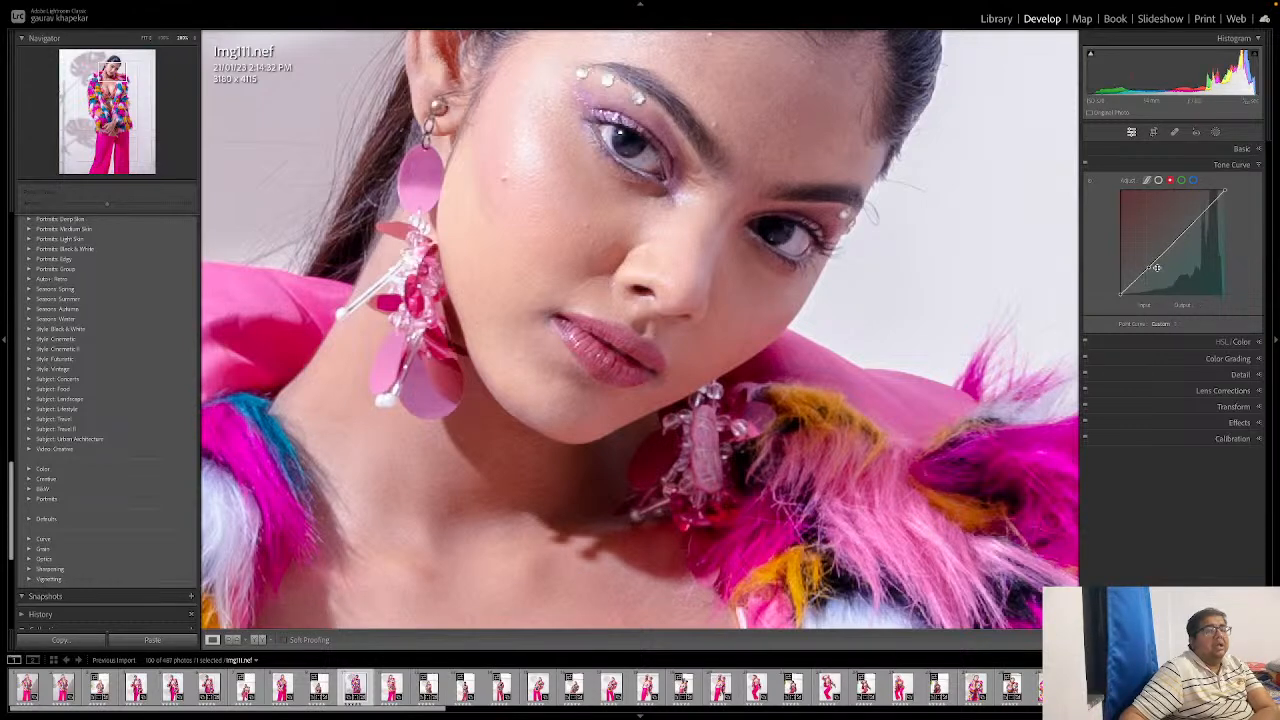
{"action": "left_click", "coordinate": [1181, 180]}
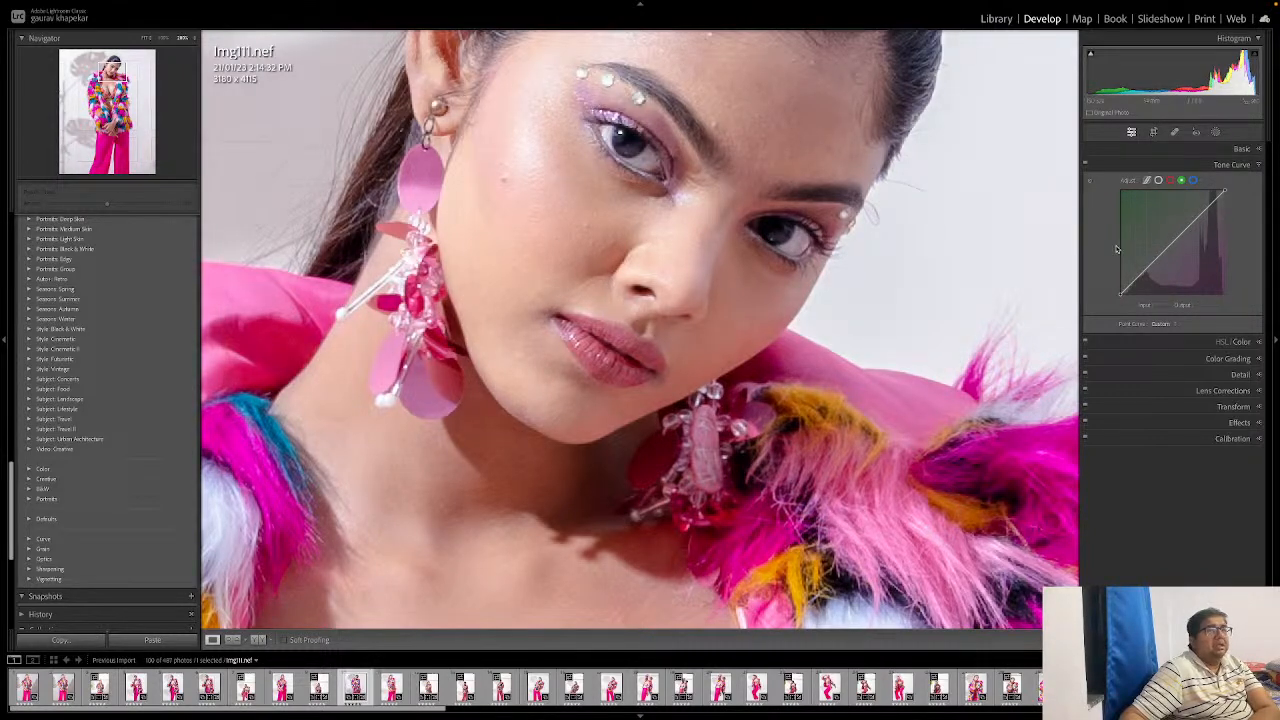
{"action": "left_click", "coordinate": [1193, 180]}
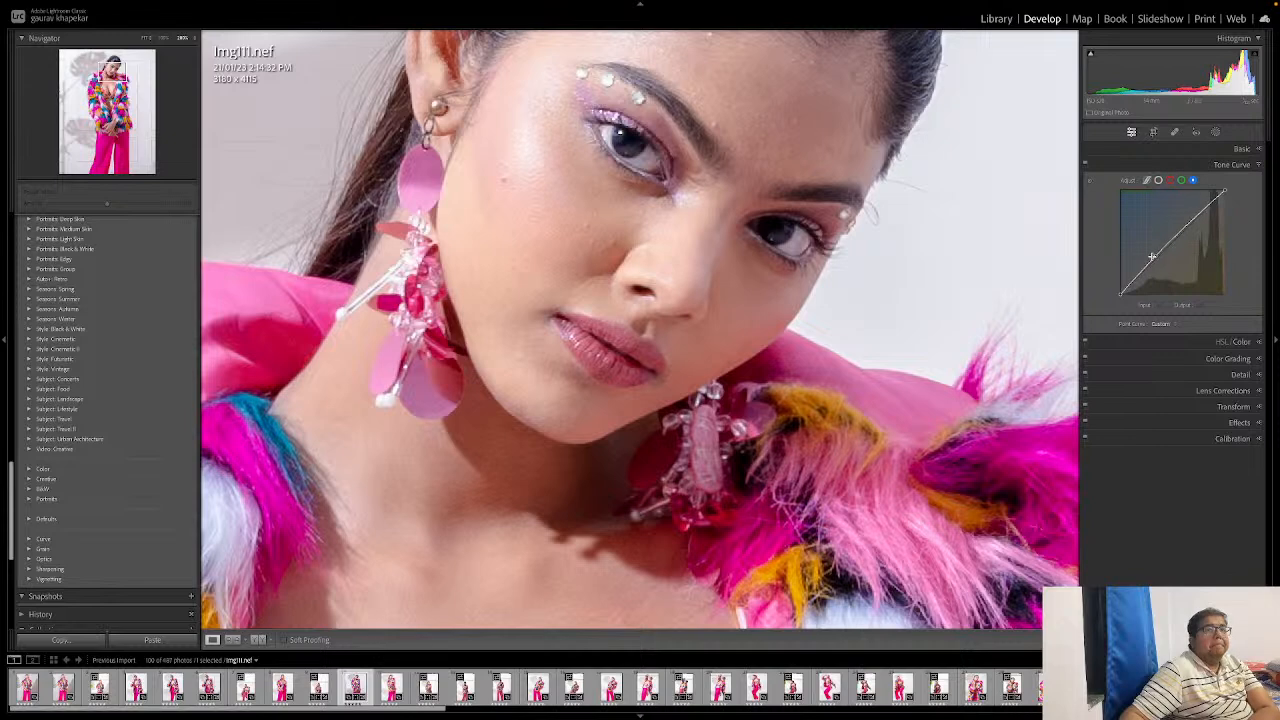
{"action": "double_click", "coordinate": [1154, 256]}
{"action": "left_click_drag", "start_coordinate": [1157, 257], "coordinate": [1156, 254]}
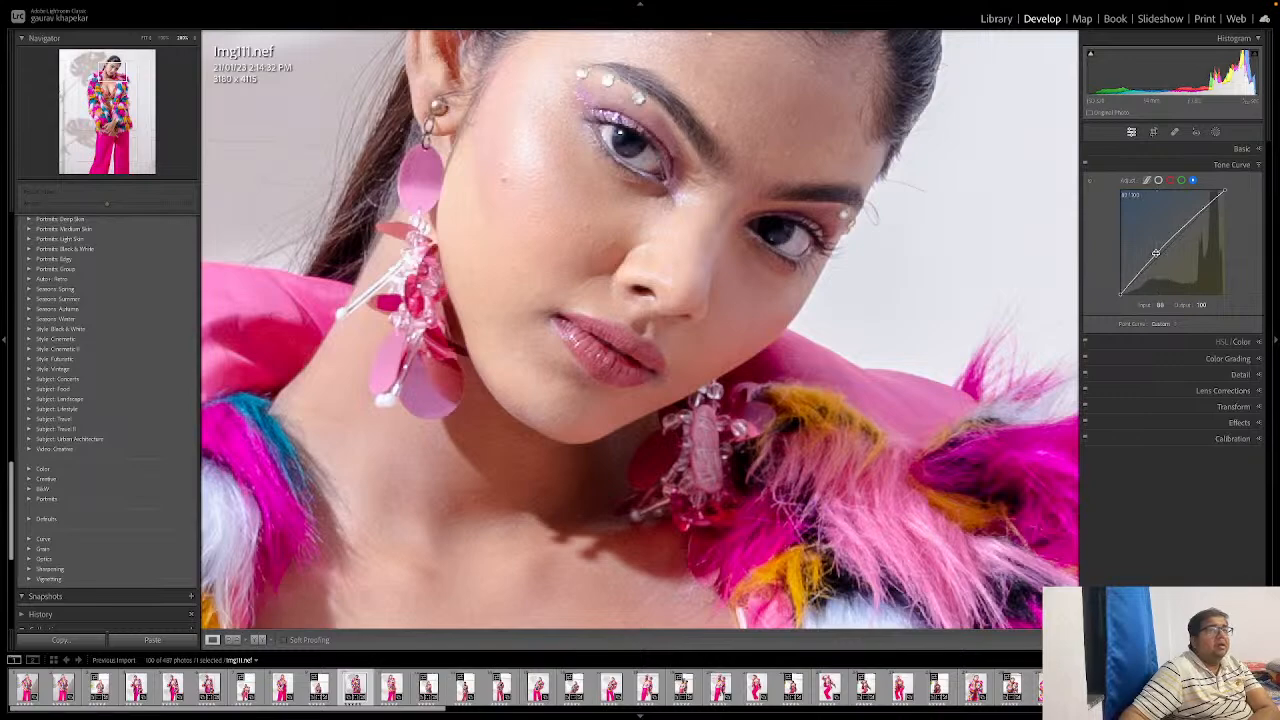
{"action": "left_click", "coordinate": [1232, 164]}
{"action": "left_click", "coordinate": [938, 268]}
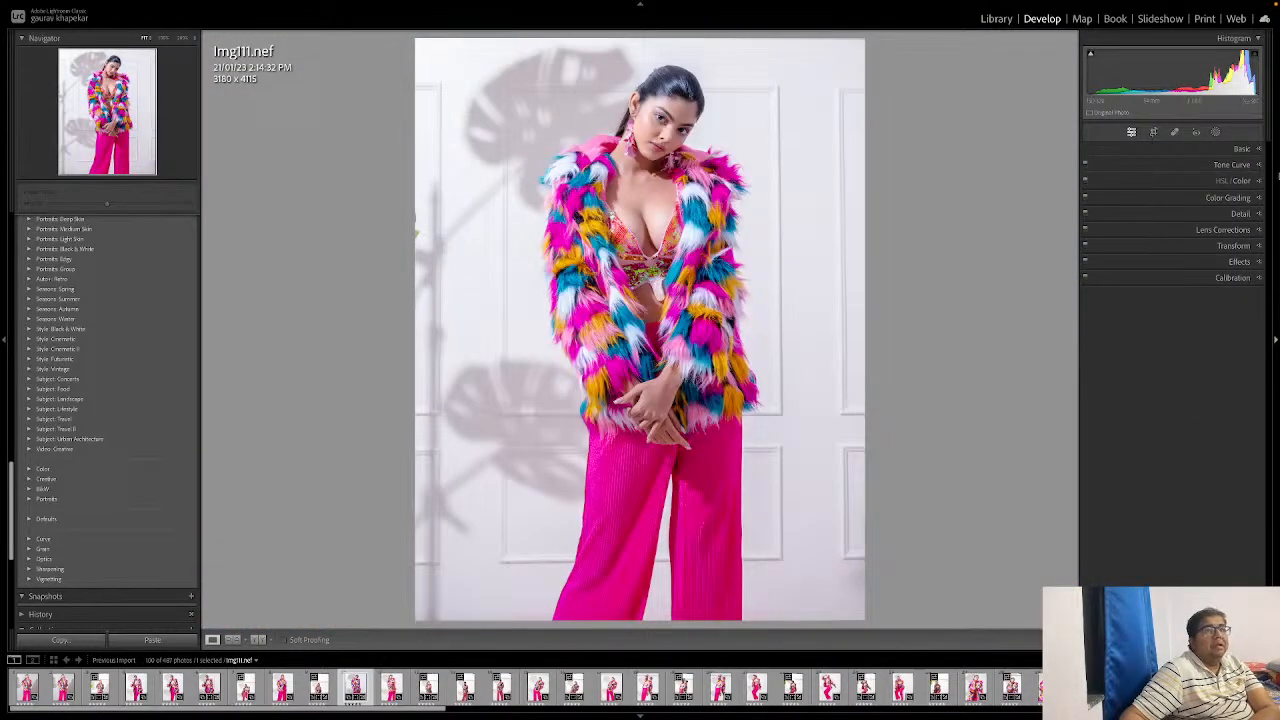
Step: Adjust the Orange range for the skin tones: saturation +22, with hue and luminance lowered slightly
{"action": "left_click", "coordinate": [1192, 181]}
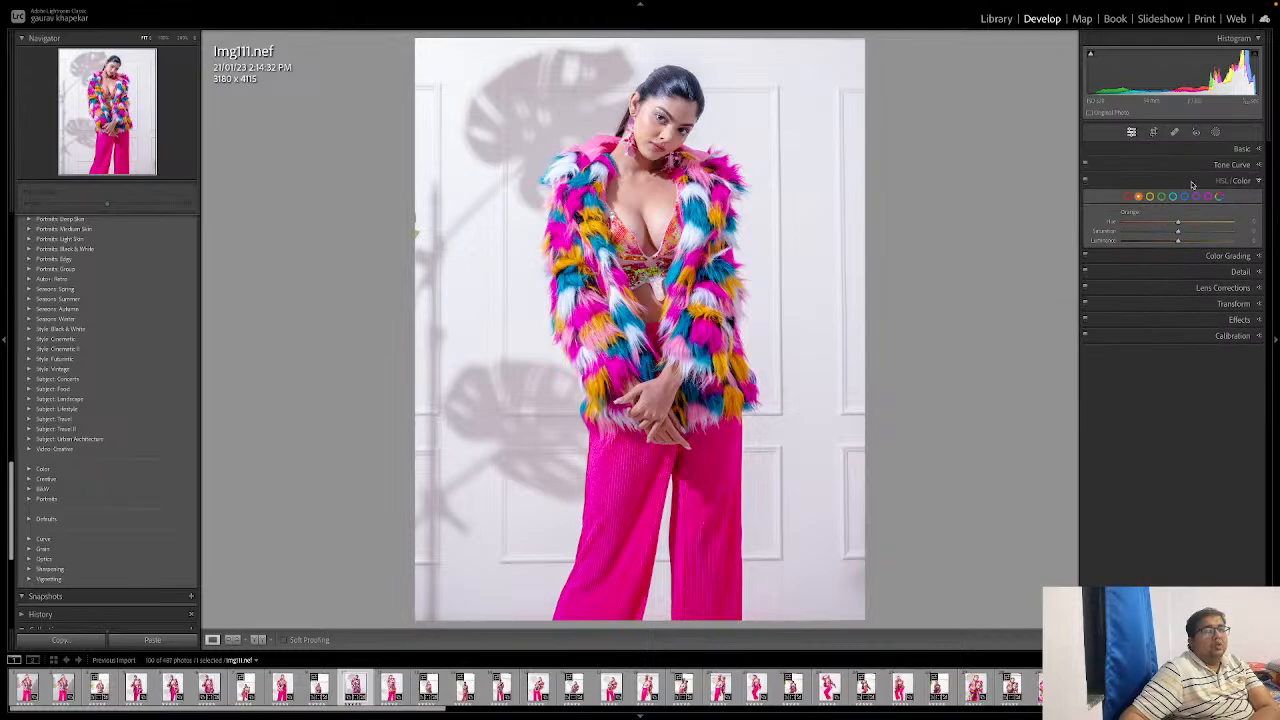
{"action": "left_click", "coordinate": [663, 125]}
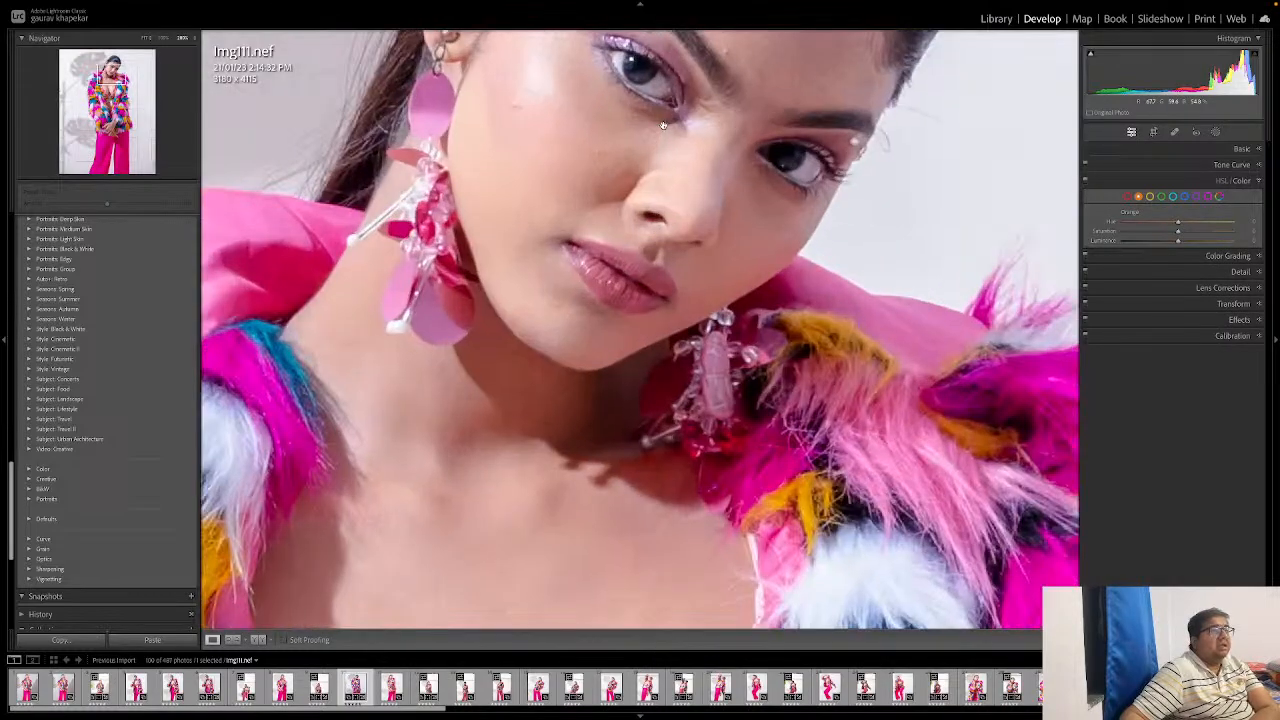
{"action": "left_click_drag", "start_coordinate": [627, 197], "coordinate": [643, 522]}
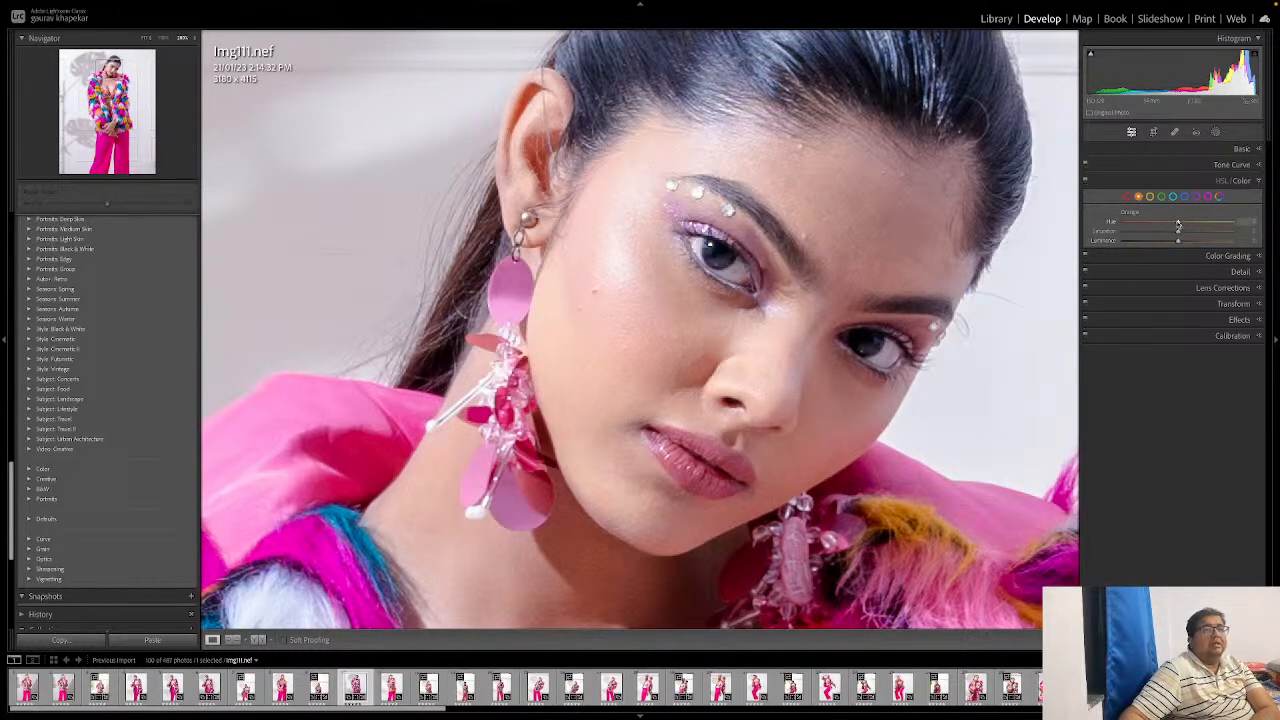
{"action": "mouse_move", "coordinate": [1178, 226]}
{"action": "left_mouse_down"}
{"action": "mouse_move", "coordinate": [1167, 227]}
{"action": "mouse_move", "coordinate": [1190, 233]}
{"action": "mouse_move", "coordinate": [1174, 243]}
{"action": "left_mouse_up"}
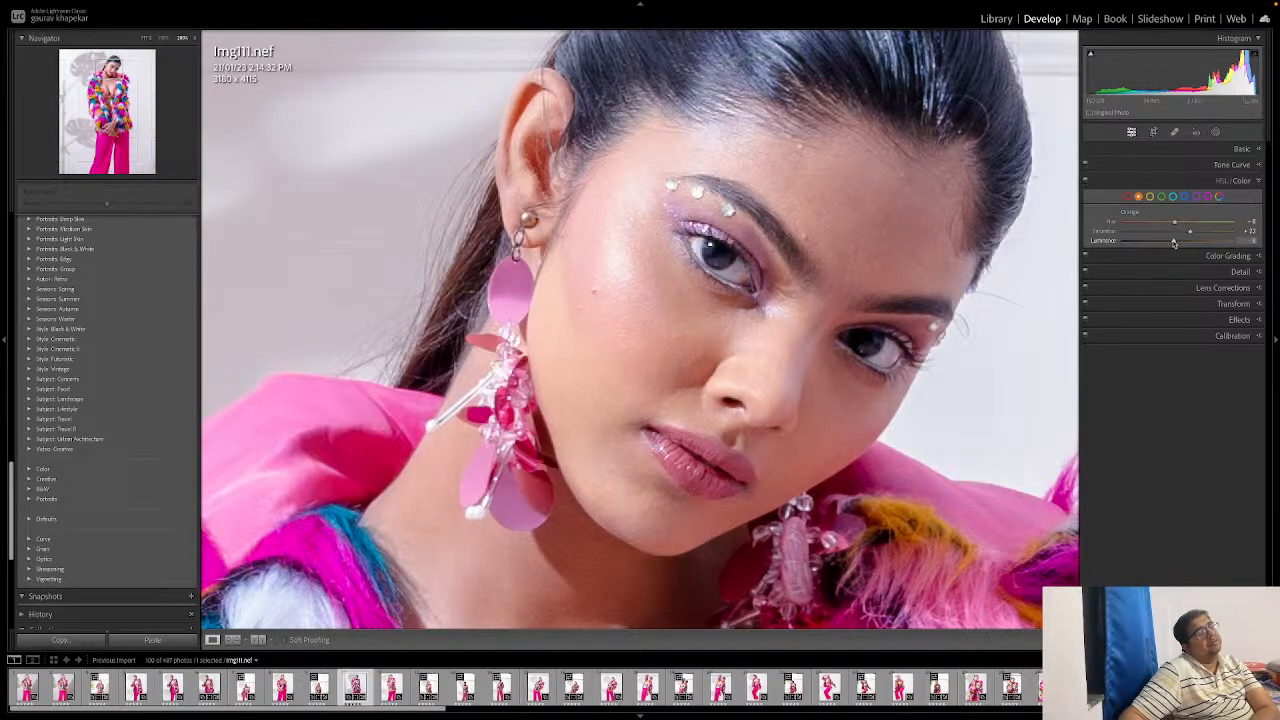
Step: Try the Red hue and return it to 0, and raise the Green hue slightly
{"action": "left_click", "coordinate": [1138, 197]}
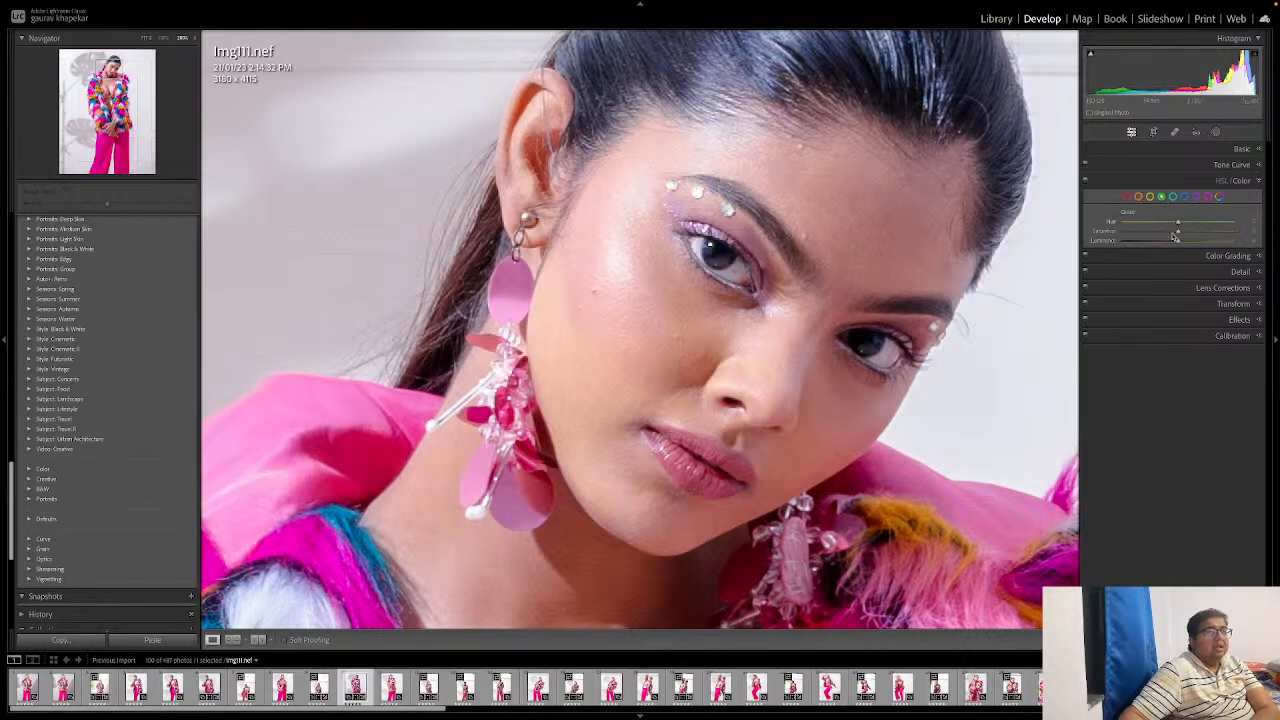
{"action": "left_click", "coordinate": [1126, 197]}
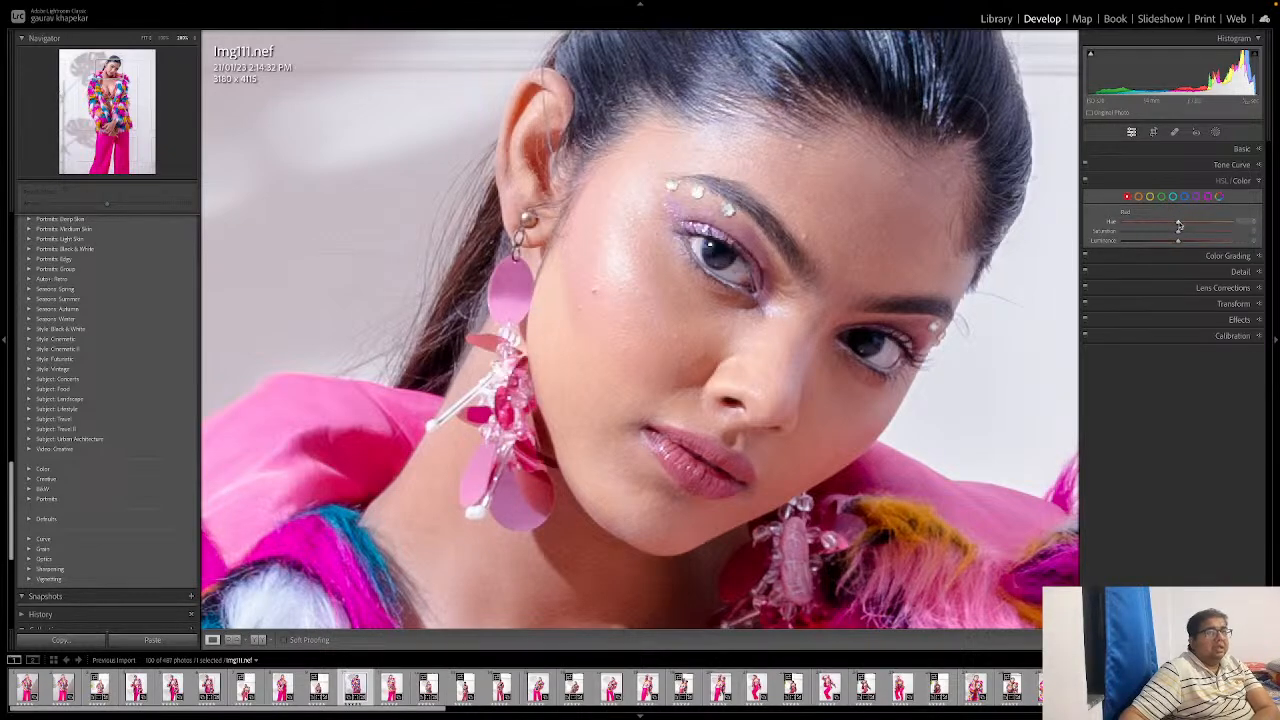
{"action": "left_click_drag", "start_coordinate": [1178, 226], "coordinate": [1181, 224]}
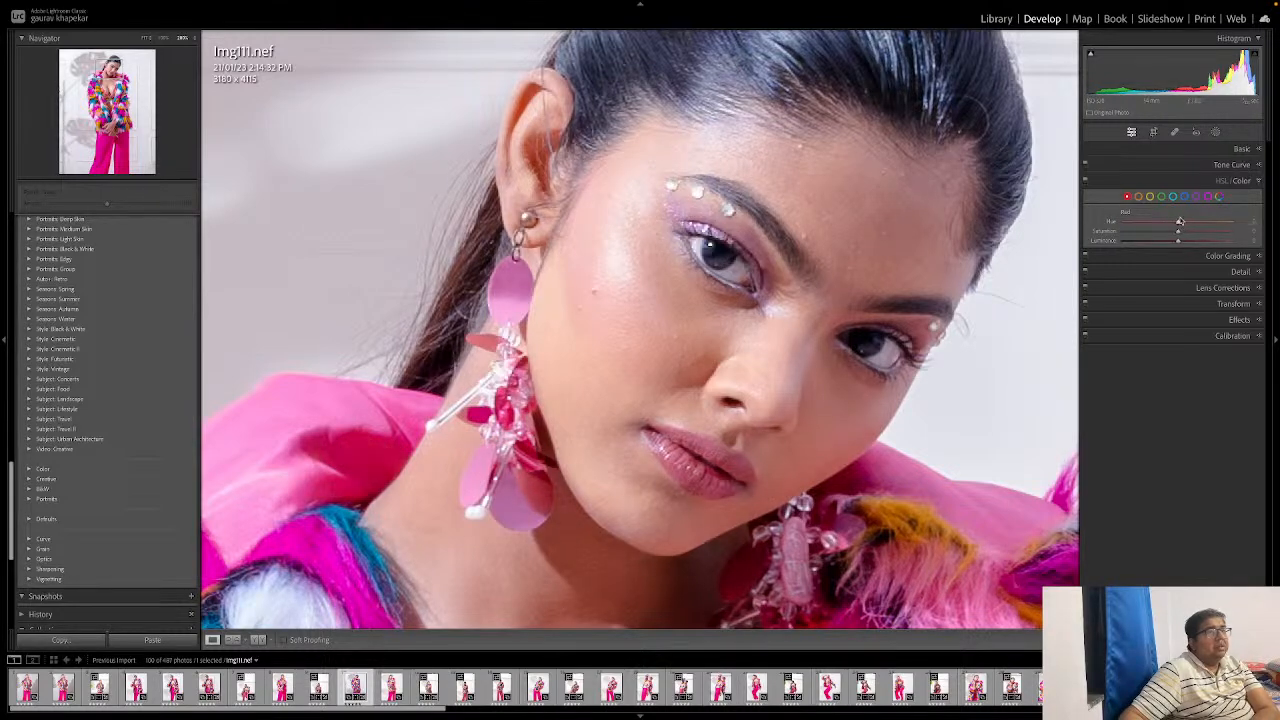
{"action": "left_click", "coordinate": [1161, 197]}
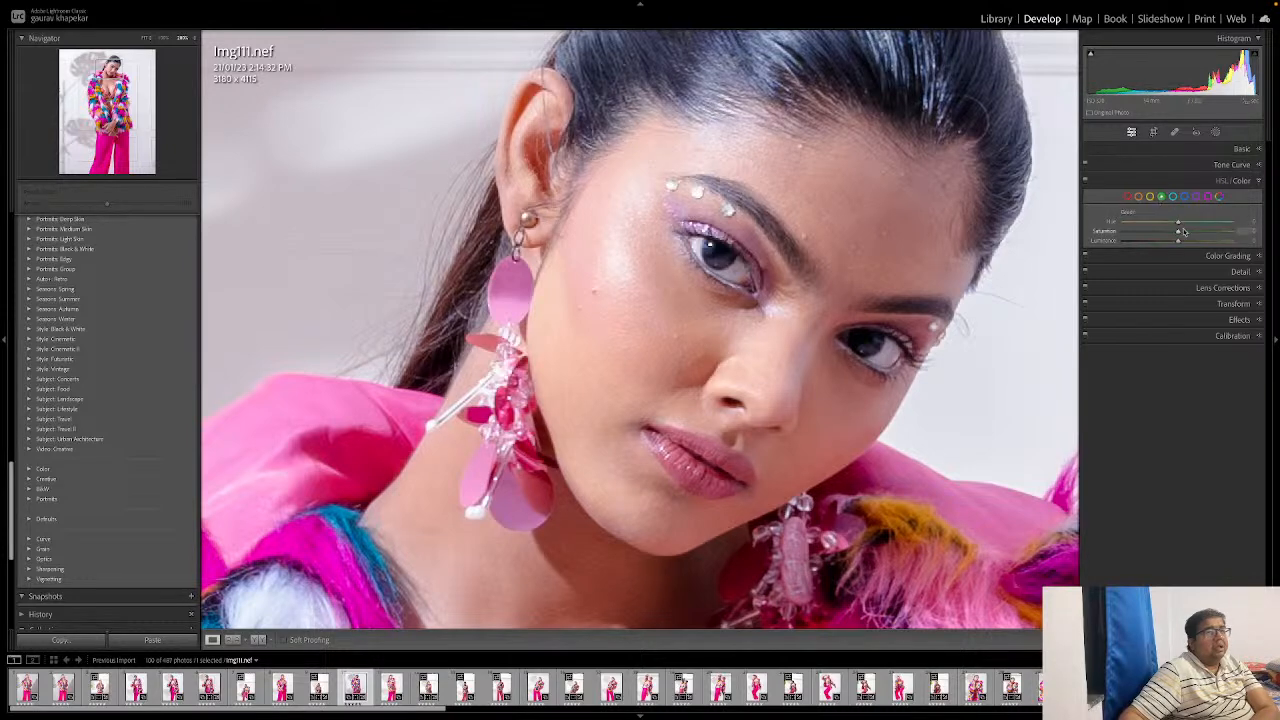
{"action": "left_click_drag", "start_coordinate": [1172, 224], "coordinate": [1183, 223]}
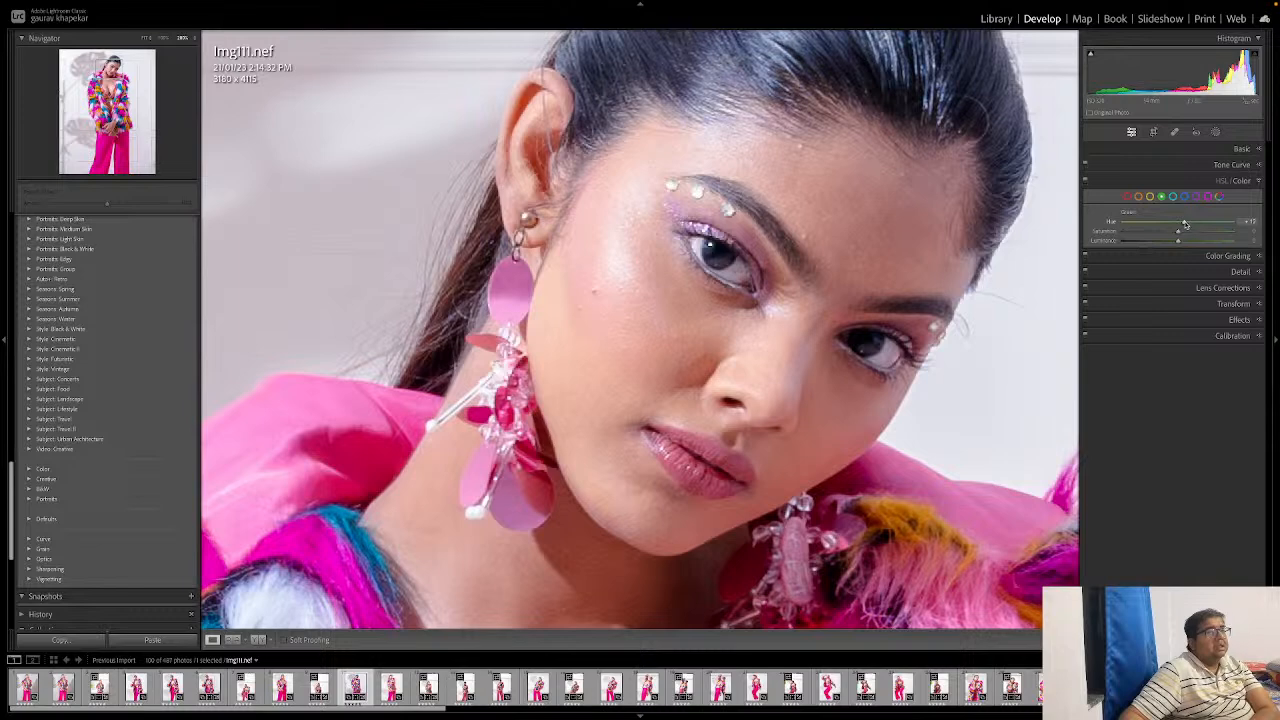
{"action": "mouse_move", "coordinate": [1178, 232]}
{"action": "left_mouse_down"}
{"action": "mouse_move", "coordinate": [1200, 233]}
{"action": "mouse_move", "coordinate": [1180, 235]}
{"action": "left_mouse_up"}
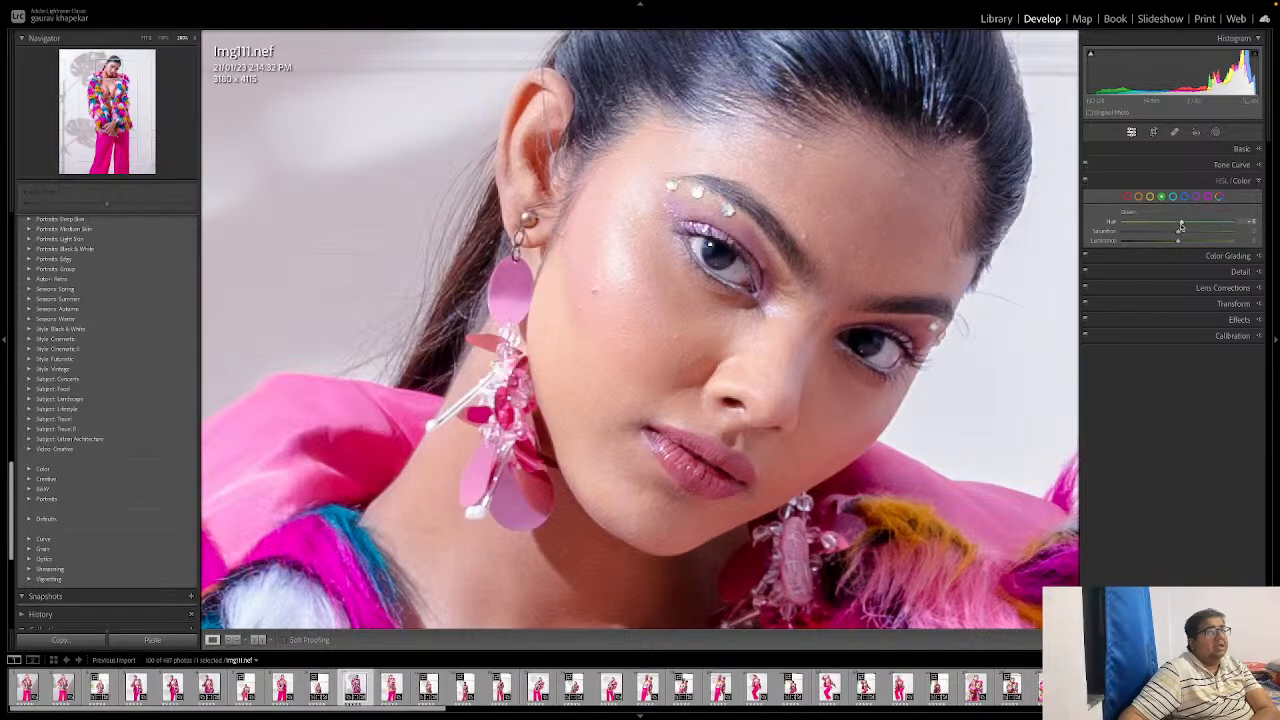
Step: Set the Yellow hue to about -15 and its saturation to -21, and compare the photo before and after
{"action": "left_click", "coordinate": [1149, 197]}
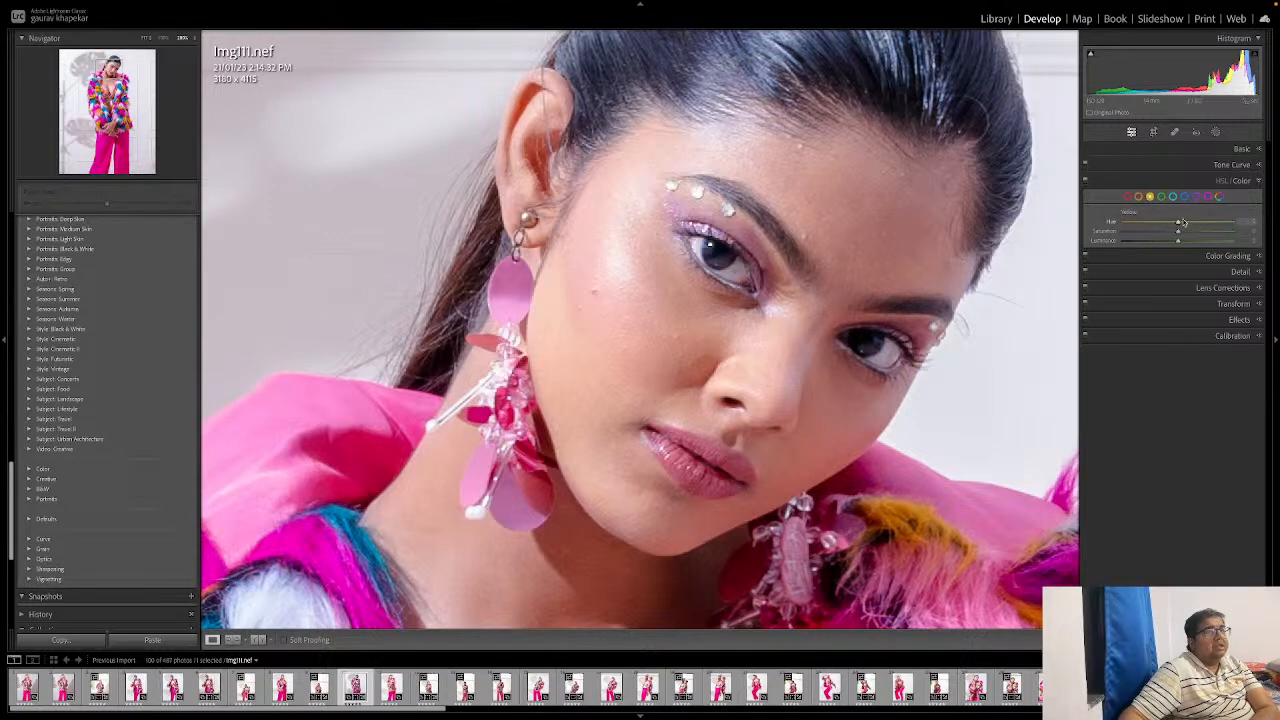
{"action": "mouse_move", "coordinate": [1179, 224]}
{"action": "left_mouse_down"}
{"action": "mouse_move", "coordinate": [1168, 235]}
{"action": "mouse_move", "coordinate": [1191, 233]}
{"action": "mouse_move", "coordinate": [1167, 233]}
{"action": "left_mouse_up"}
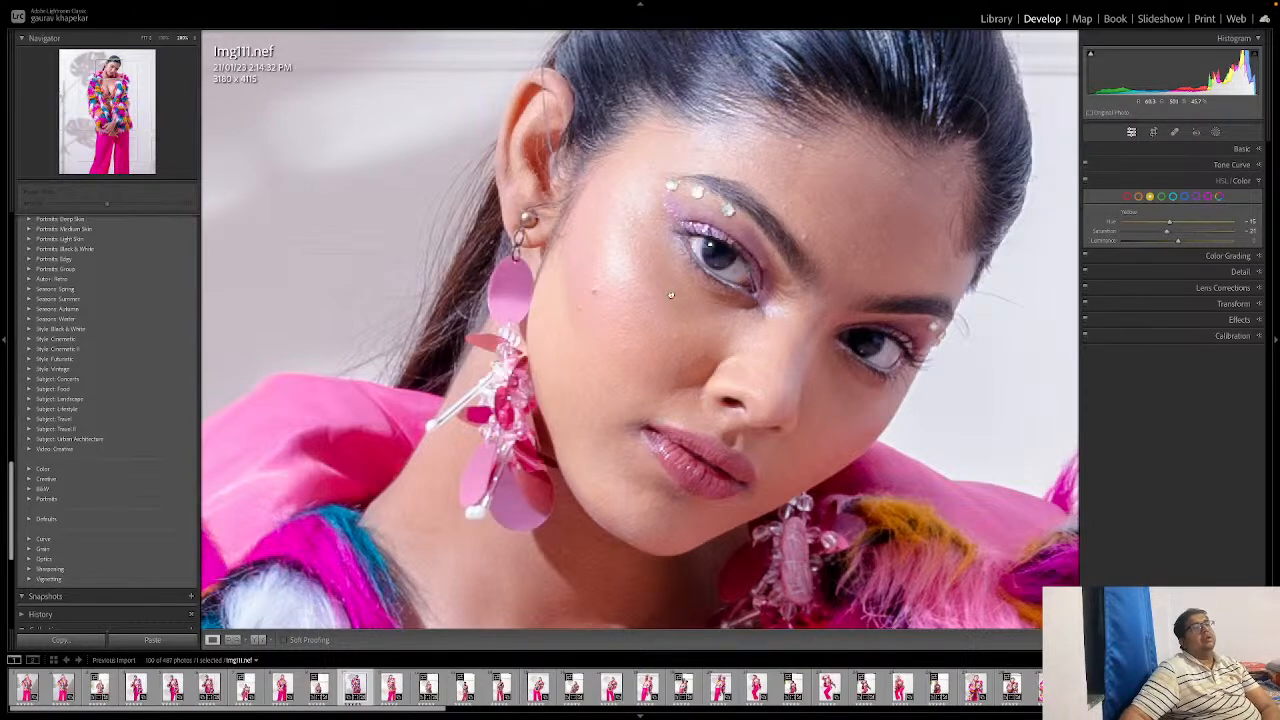
{"action": "key", "text": "z"}
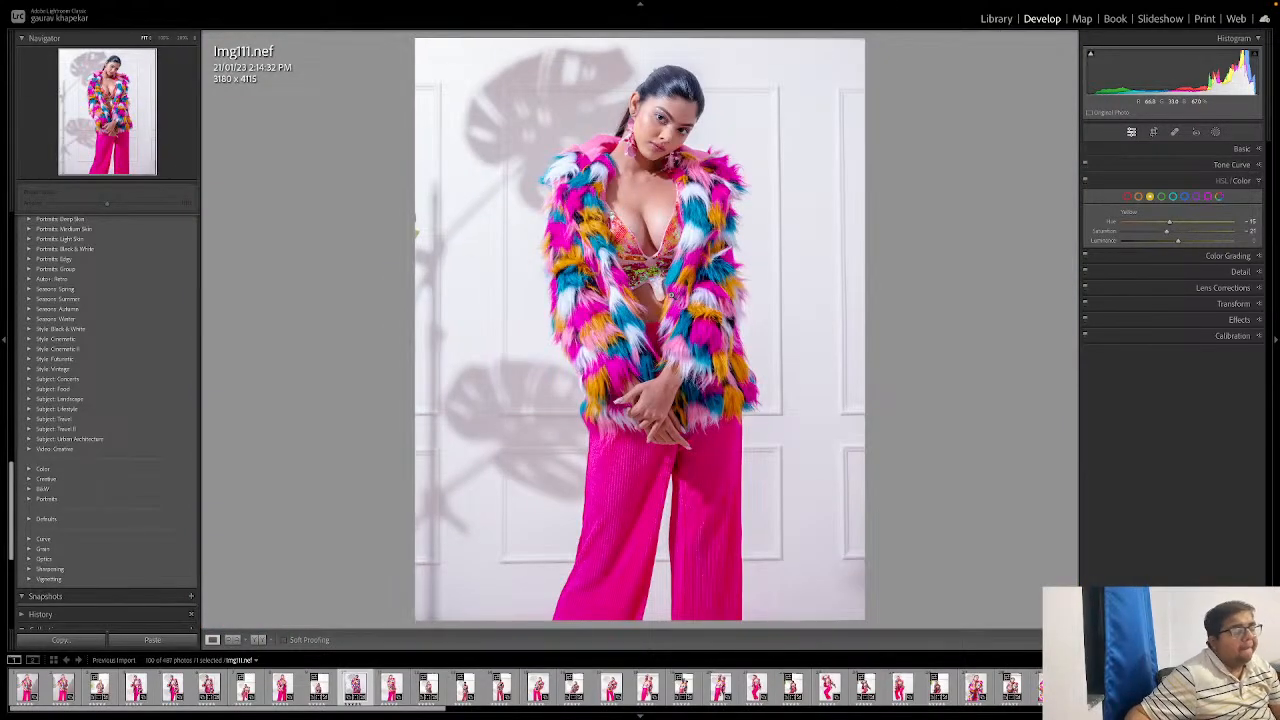
{"action": "key", "text": "y"}
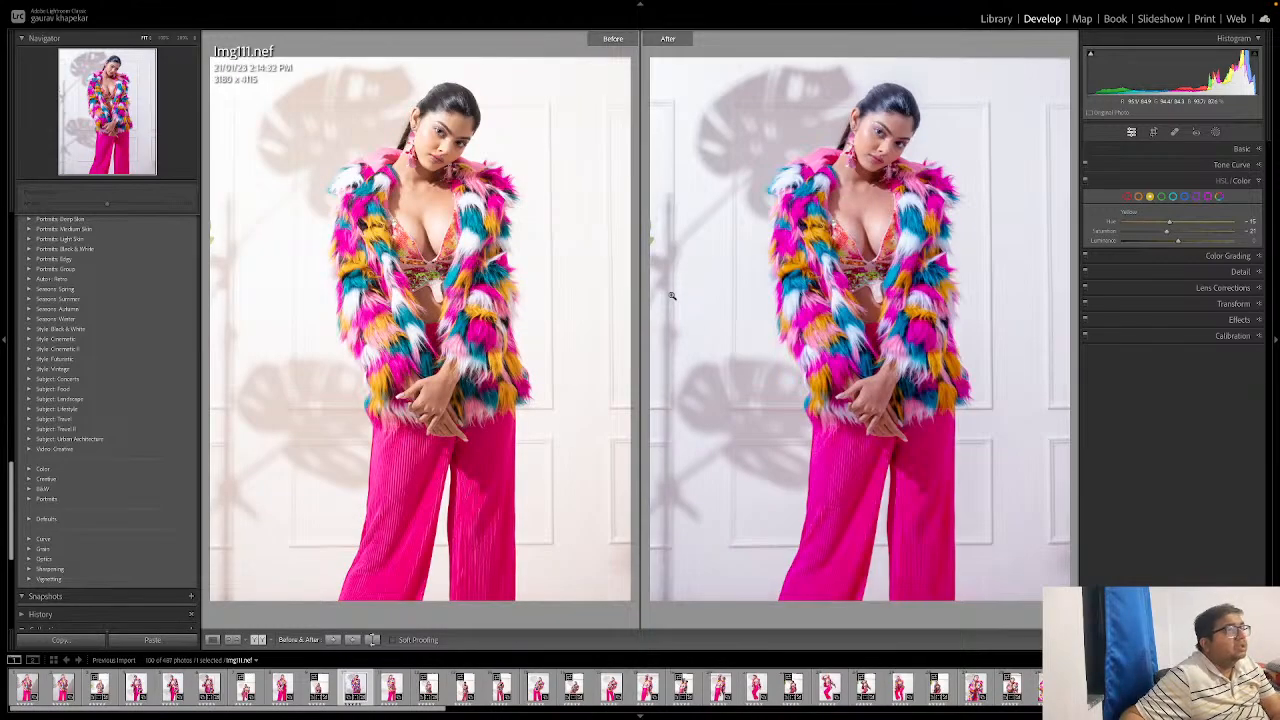
{"action": "key", "text": "y"}
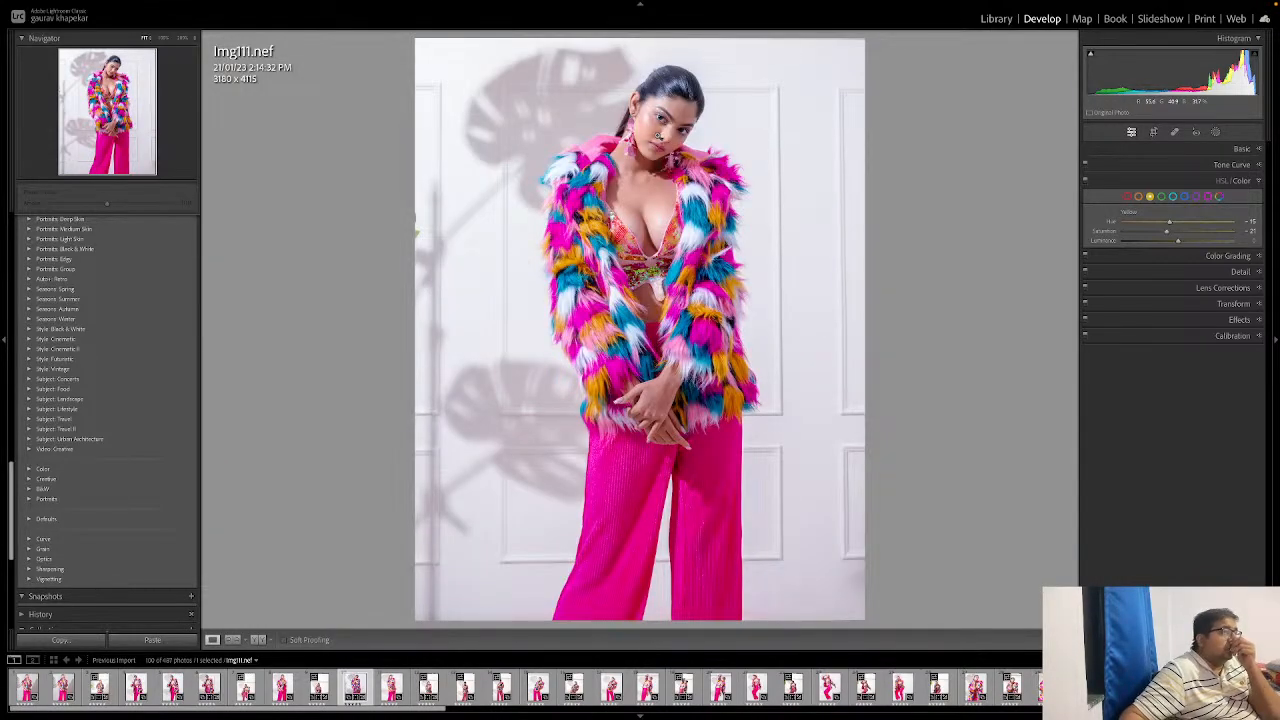
Step: Inspect the skin tones up close and review the adjustments of all colour ranges in the Color and HSL views
{"action": "left_click", "coordinate": [656, 140]}
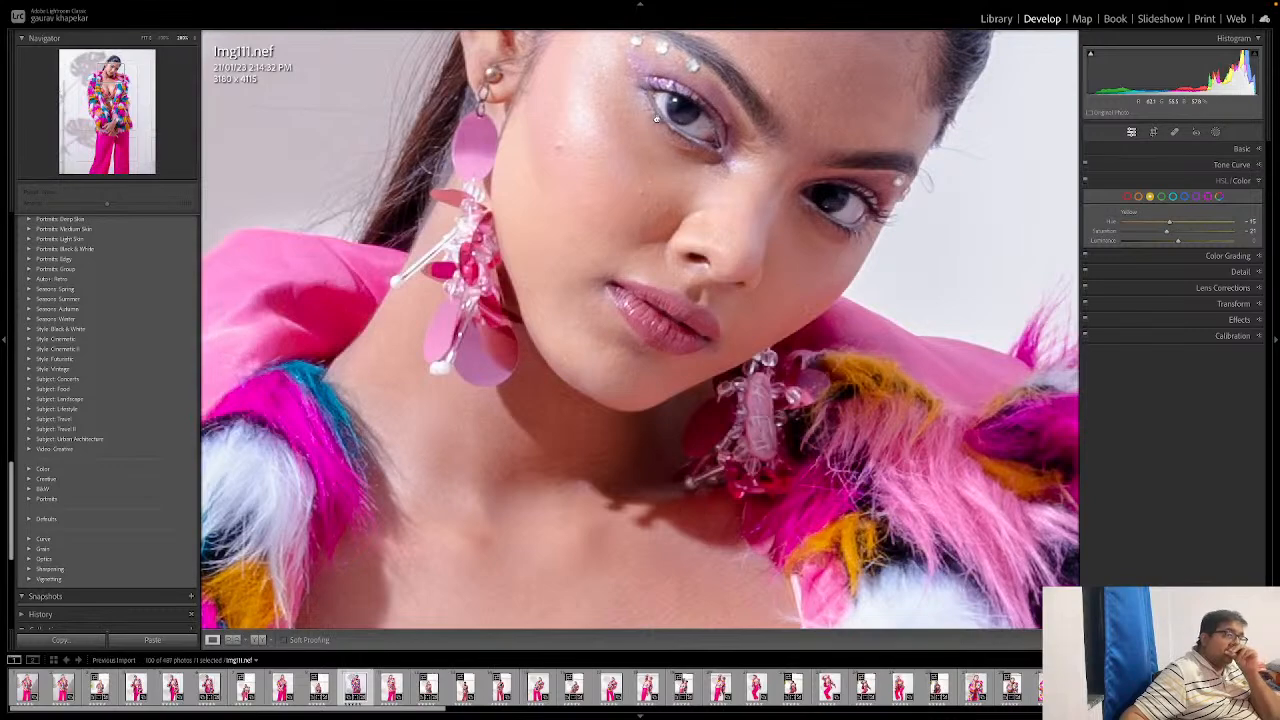
{"action": "left_click", "coordinate": [656, 118]}
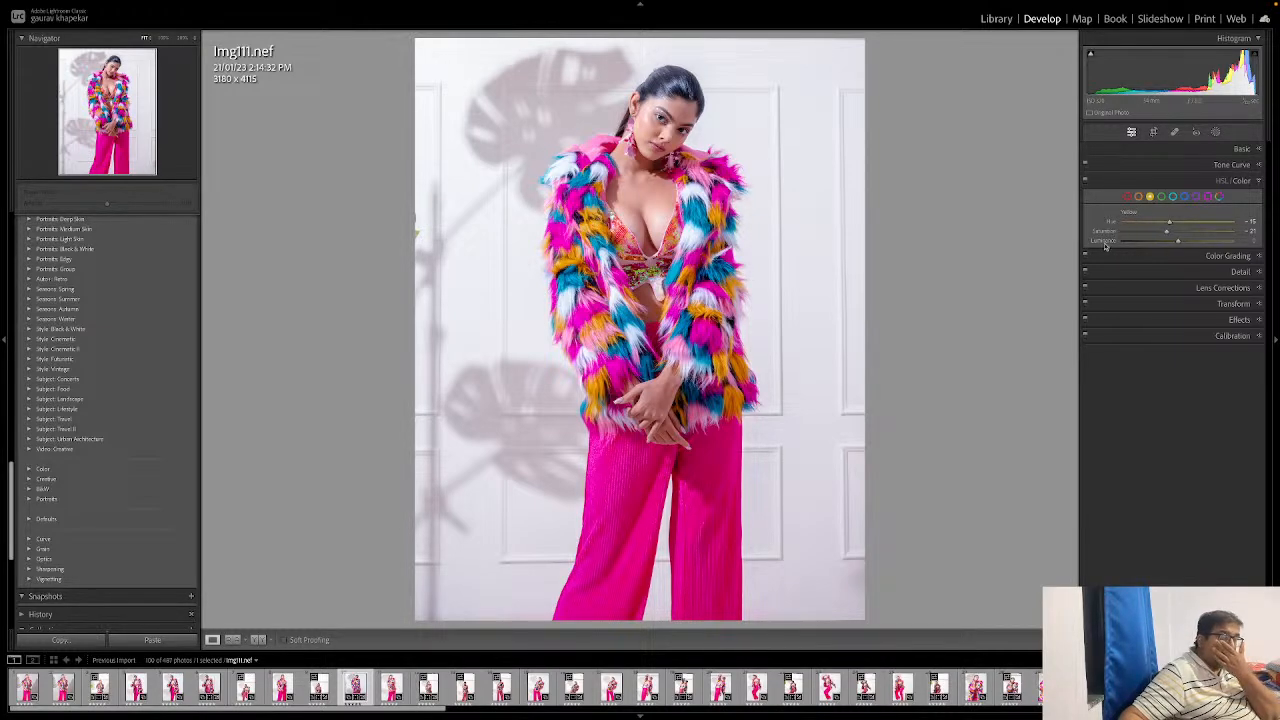
{"action": "left_click", "coordinate": [1218, 197]}
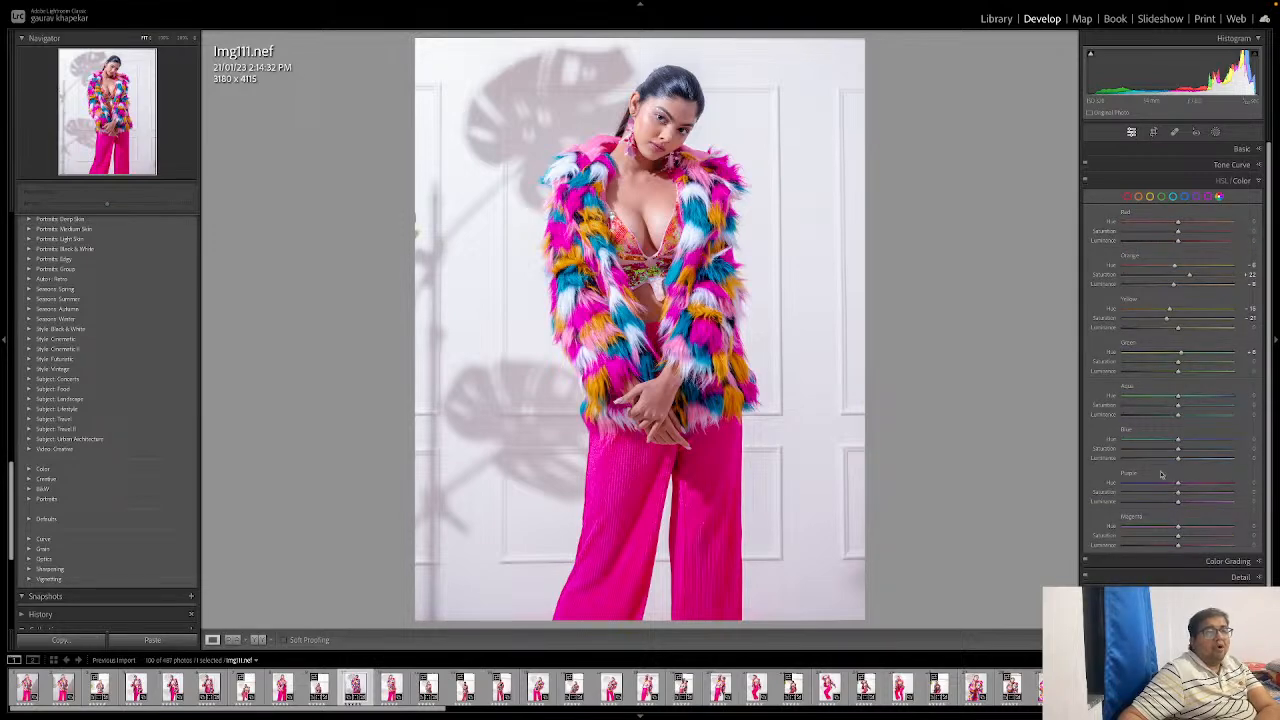
{"action": "left_click", "coordinate": [1221, 181]}
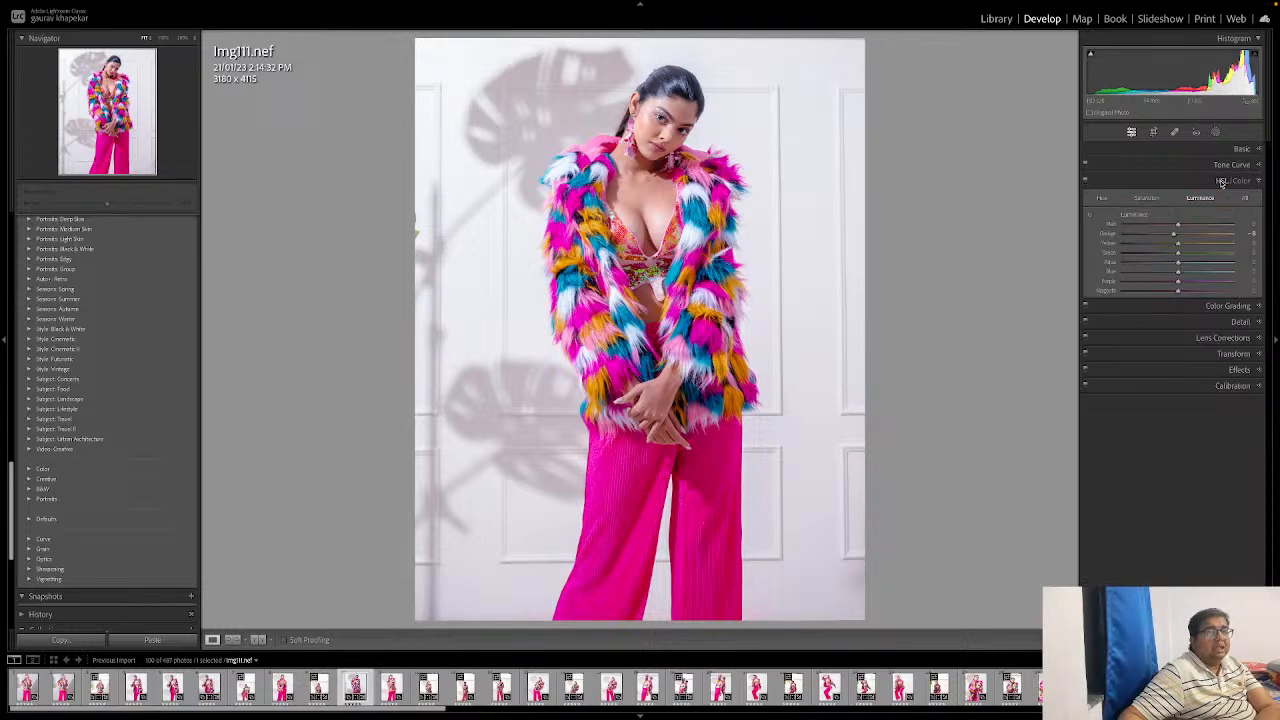
Step: Review the Hue, Saturation and Luminance settings in the HSL view and compare them with the Color view of all ranges and Orange
{"action": "left_click", "coordinate": [1101, 197]}
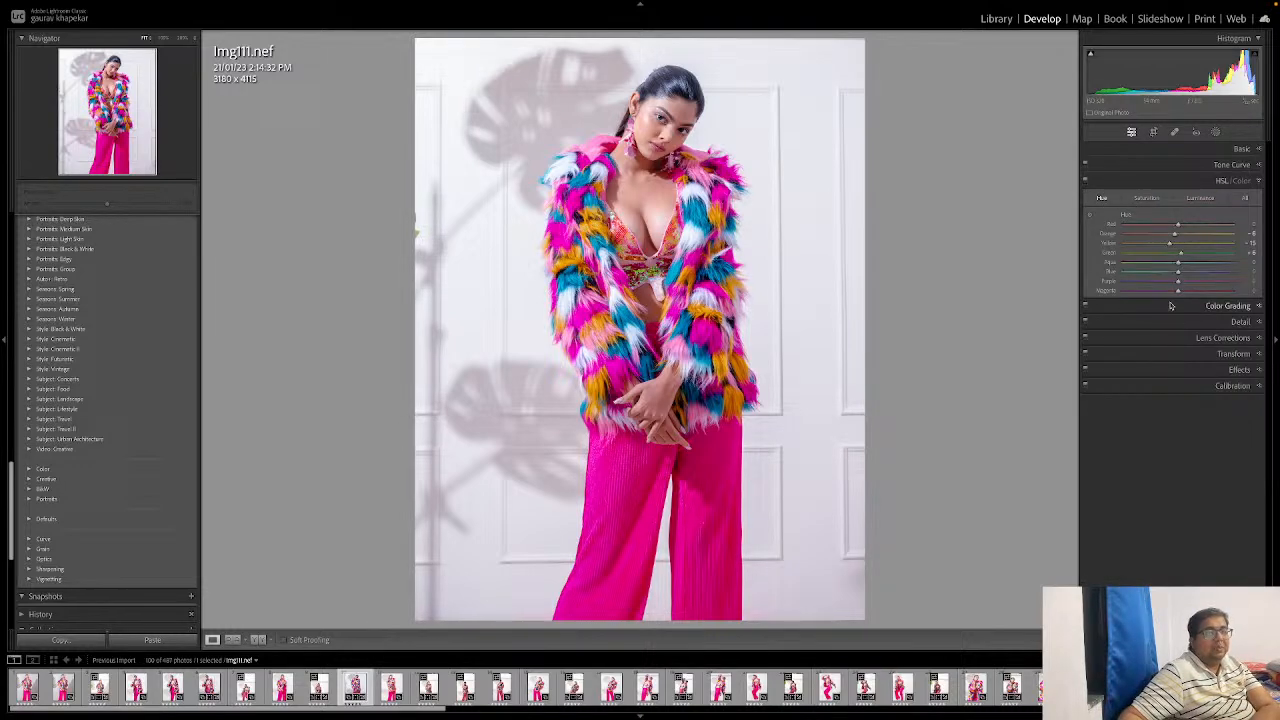
{"action": "left_click", "coordinate": [1147, 198]}
{"action": "left_click", "coordinate": [1200, 198]}
{"action": "left_click", "coordinate": [1245, 198]}
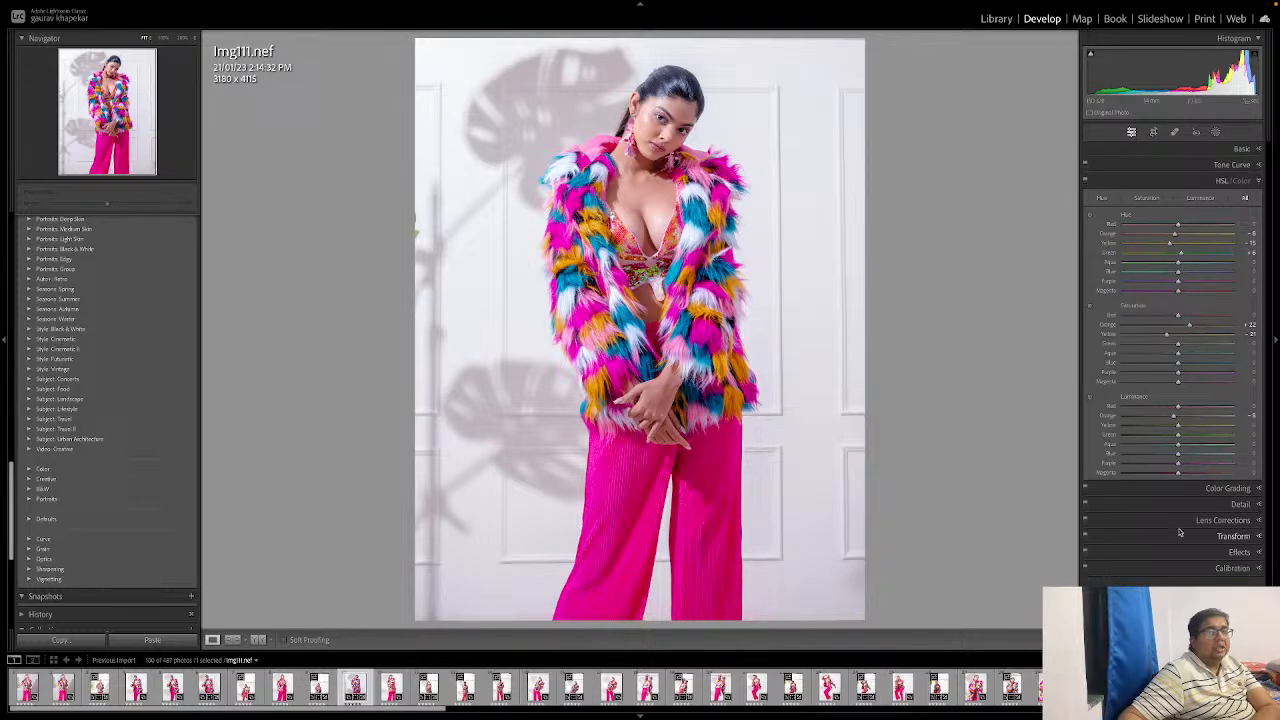
{"action": "left_click", "coordinate": [1241, 181]}
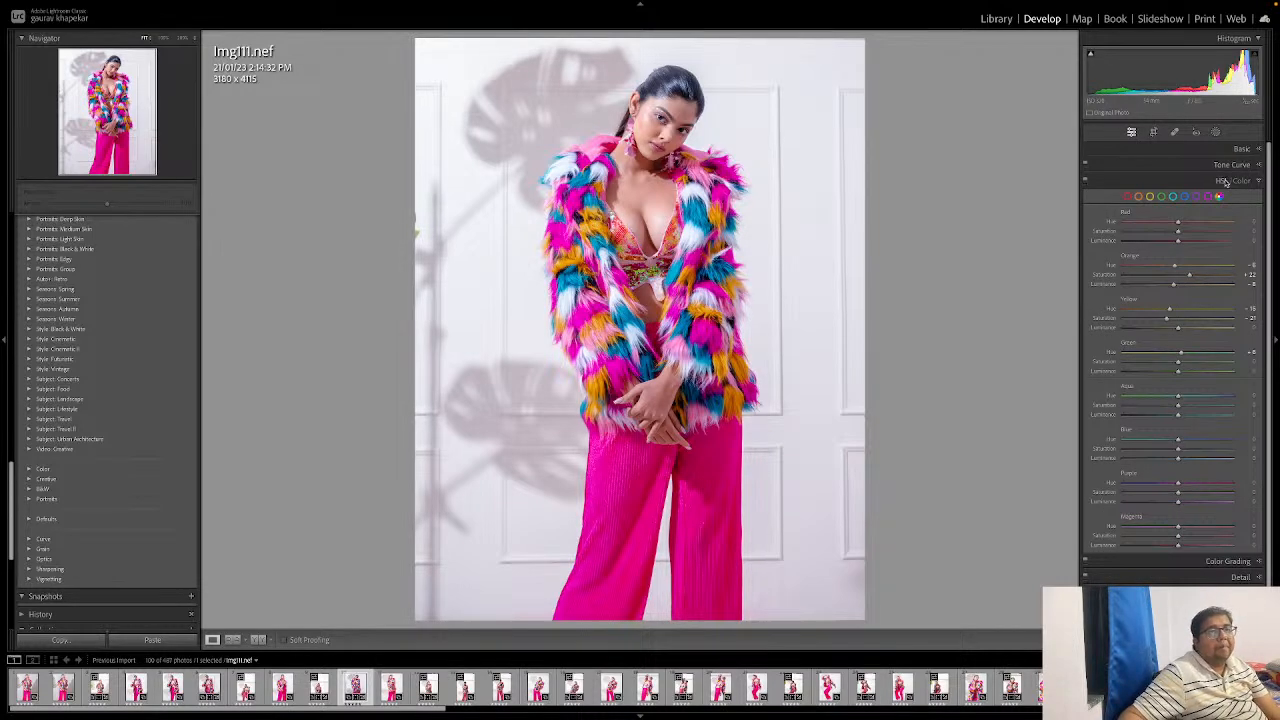
{"action": "left_click", "coordinate": [1221, 181]}
{"action": "left_click", "coordinate": [1242, 182]}
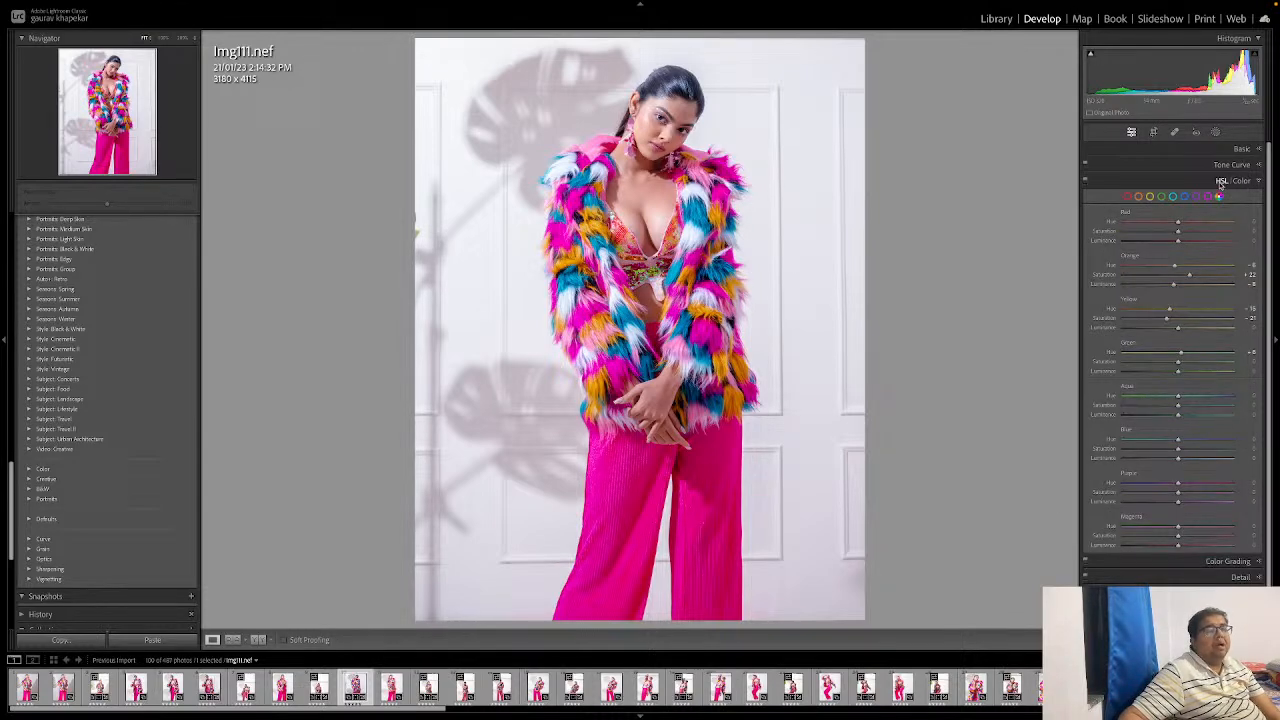
{"action": "left_click", "coordinate": [1221, 182]}
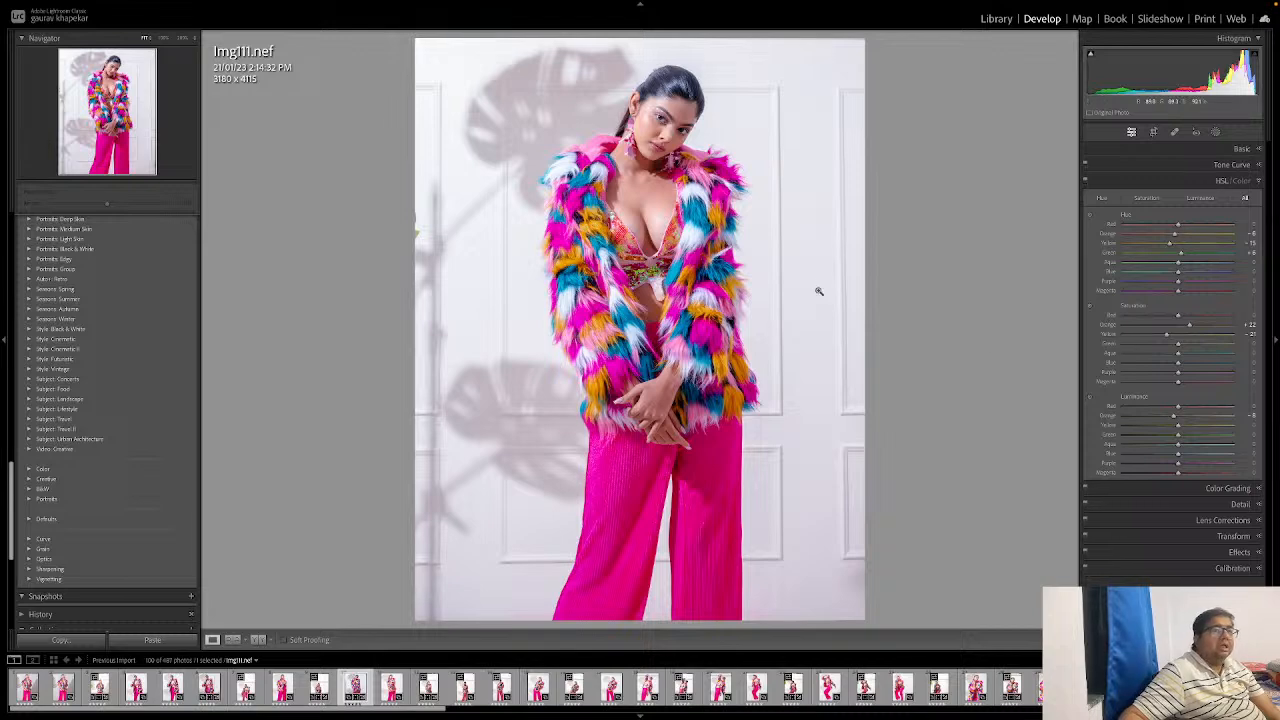
{"action": "left_click", "coordinate": [1242, 181]}
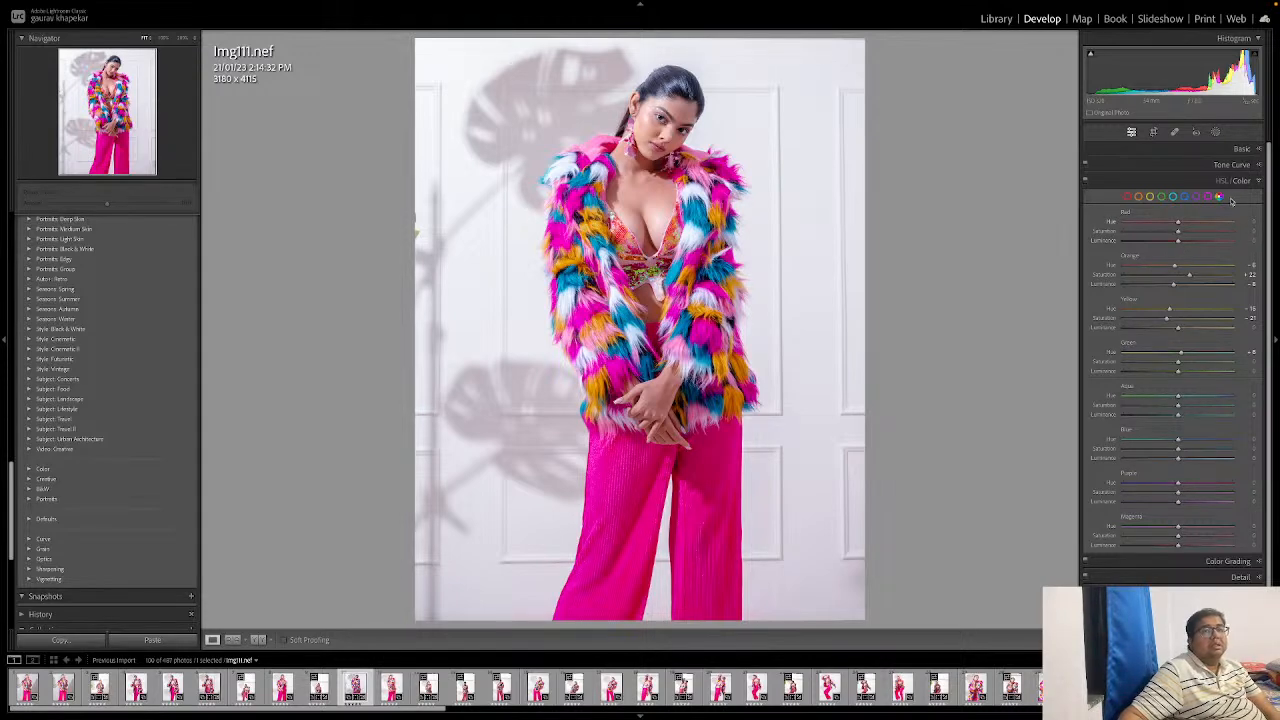
{"action": "left_click", "coordinate": [1138, 199]}
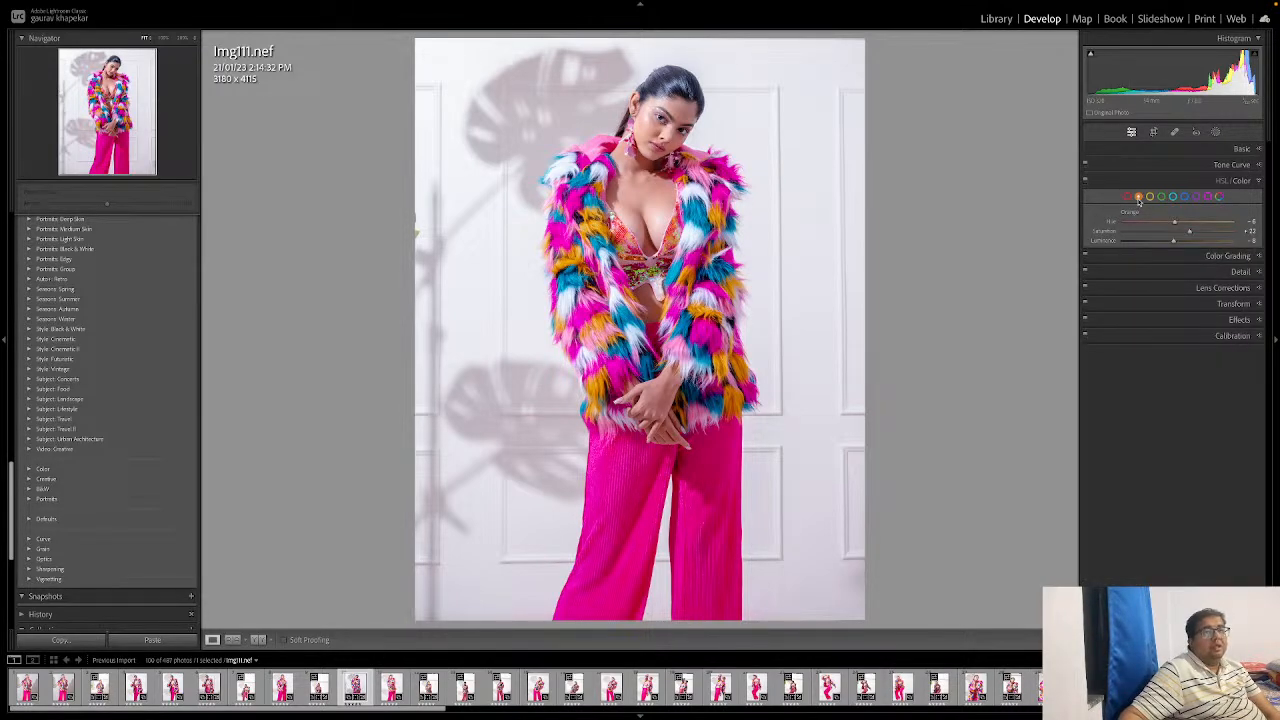
{"action": "left_click", "coordinate": [1221, 181]}
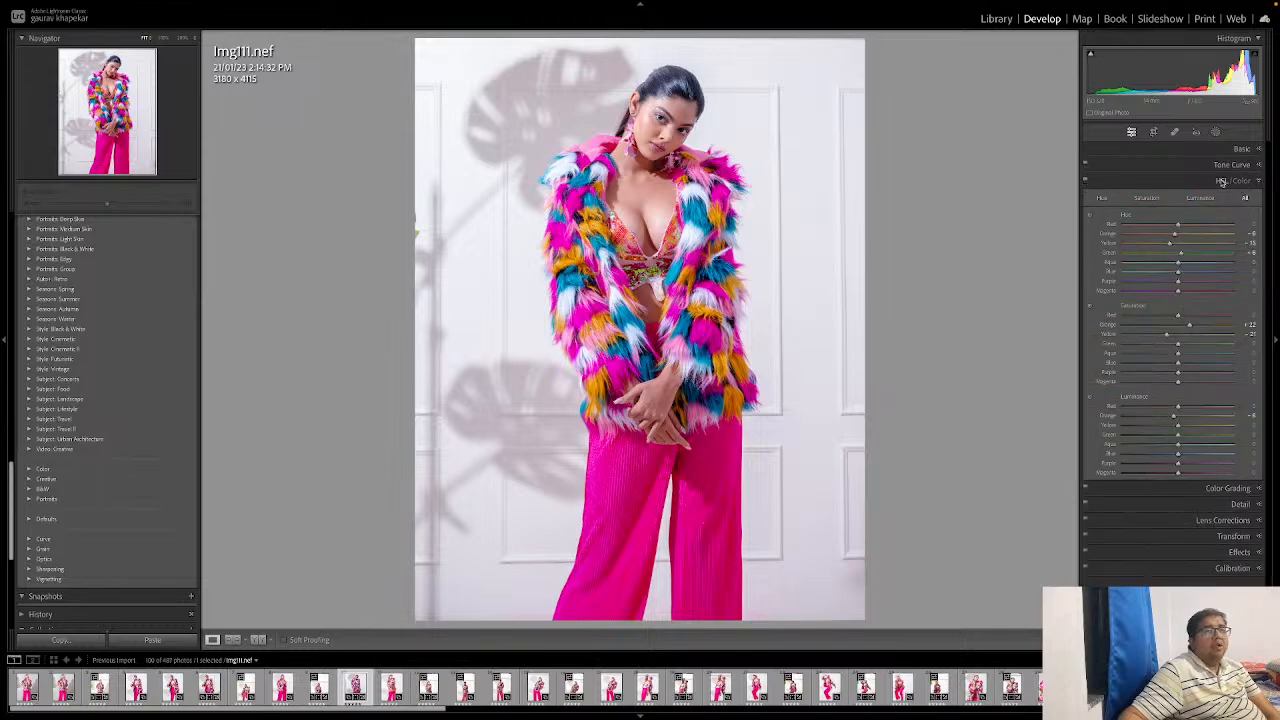
Step: Use the targeted adjustment tool on the face and chest skin to try different Orange hue shifts
{"action": "left_click", "coordinate": [1091, 218]}
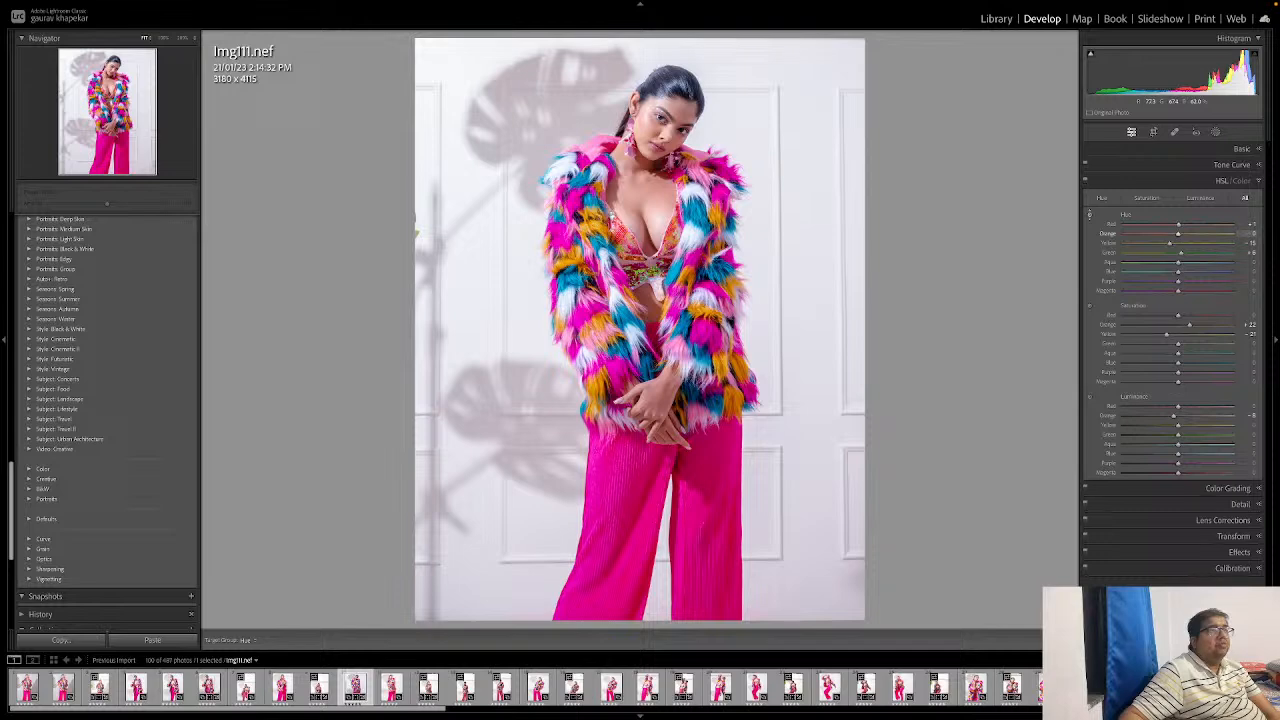
{"action": "mouse_move", "coordinate": [655, 127]}
{"action": "left_mouse_down"}
{"action": "mouse_move", "coordinate": [655, 142]}
{"action": "mouse_move", "coordinate": [655, 131]}
{"action": "left_mouse_up"}
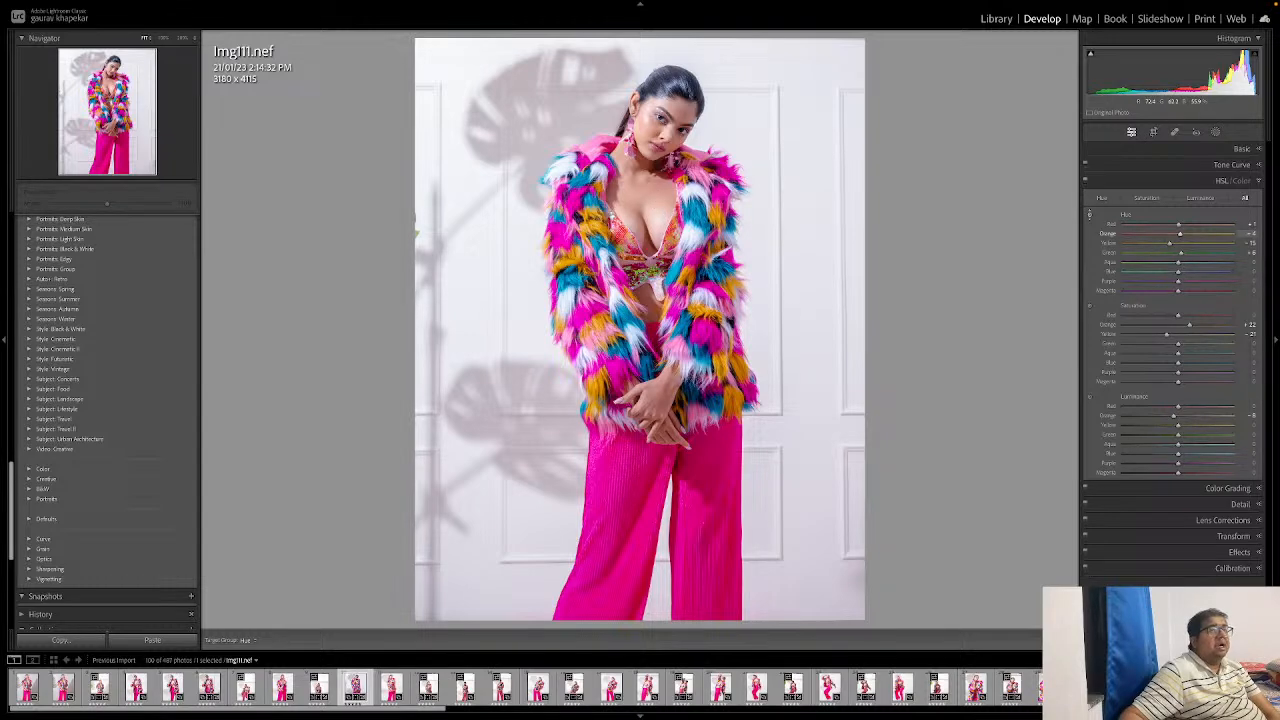
{"action": "left_click_drag", "start_coordinate": [645, 200], "coordinate": [645, 195]}
Step: Use targeted saturation adjustment on the face to pull Orange down to -100 and bring it back to a moderately positive value
{"action": "left_click", "coordinate": [1145, 198]}
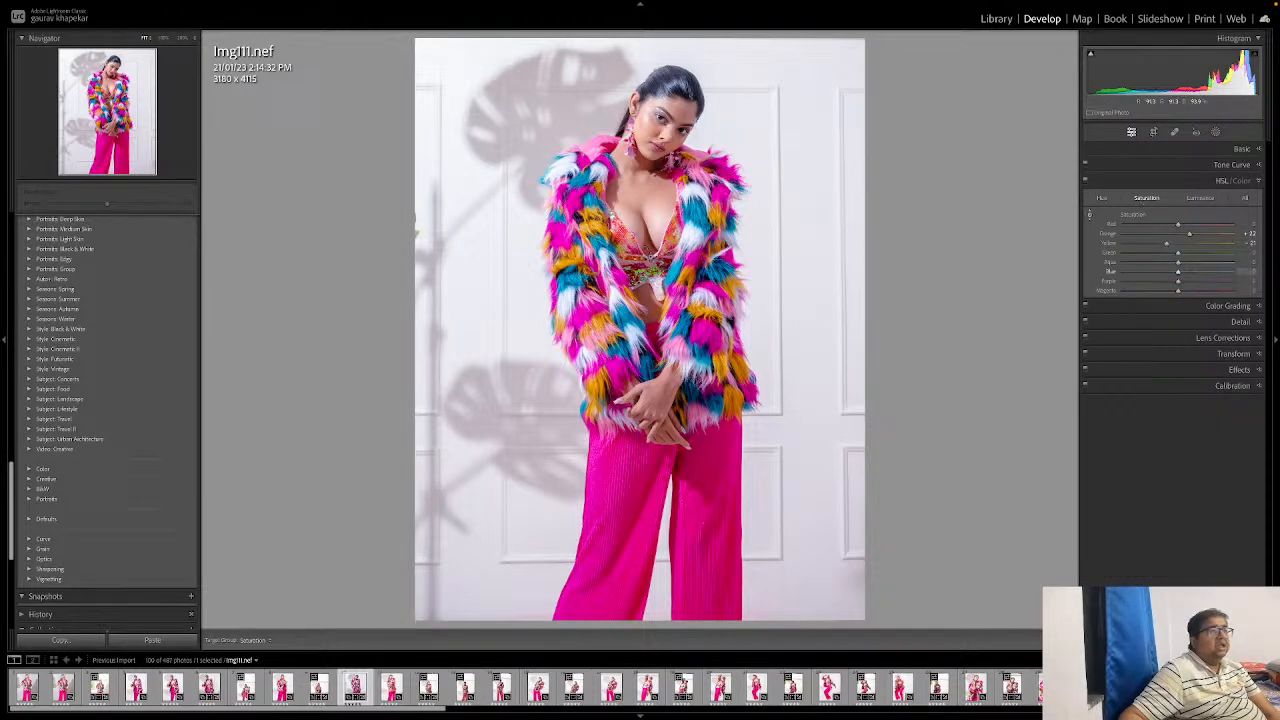
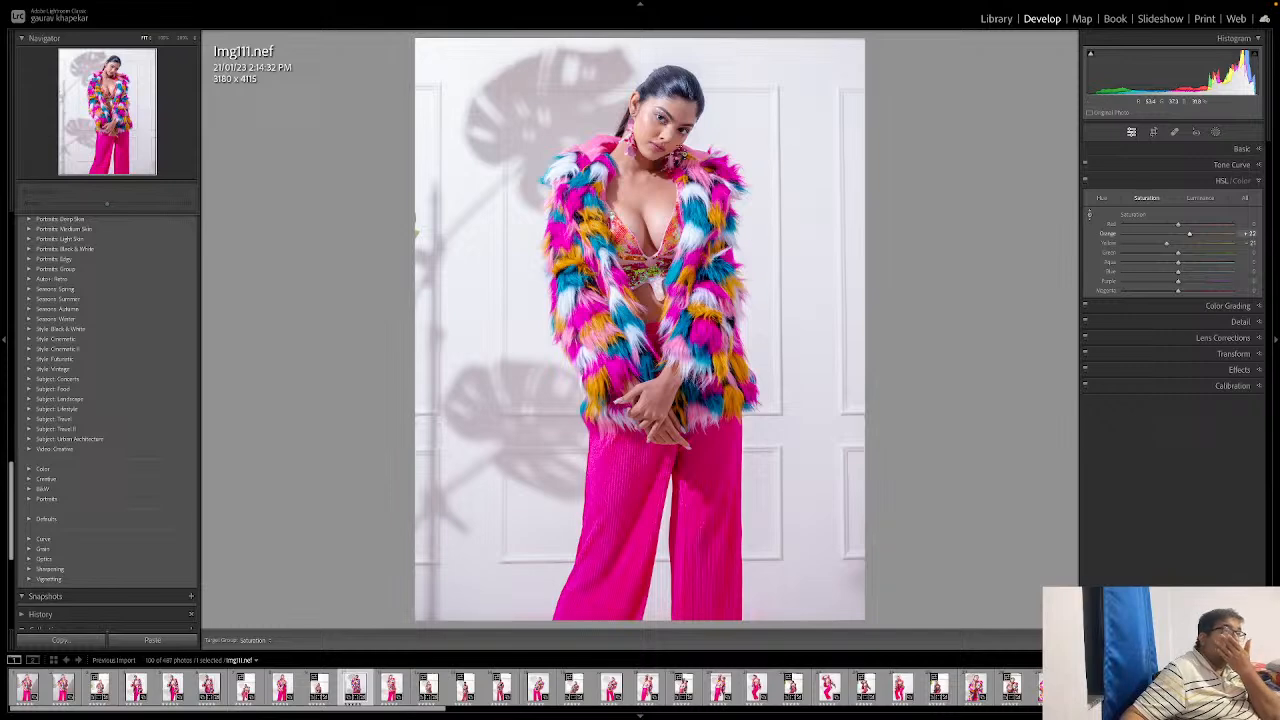
{"action": "left_click", "coordinate": [1090, 216]}
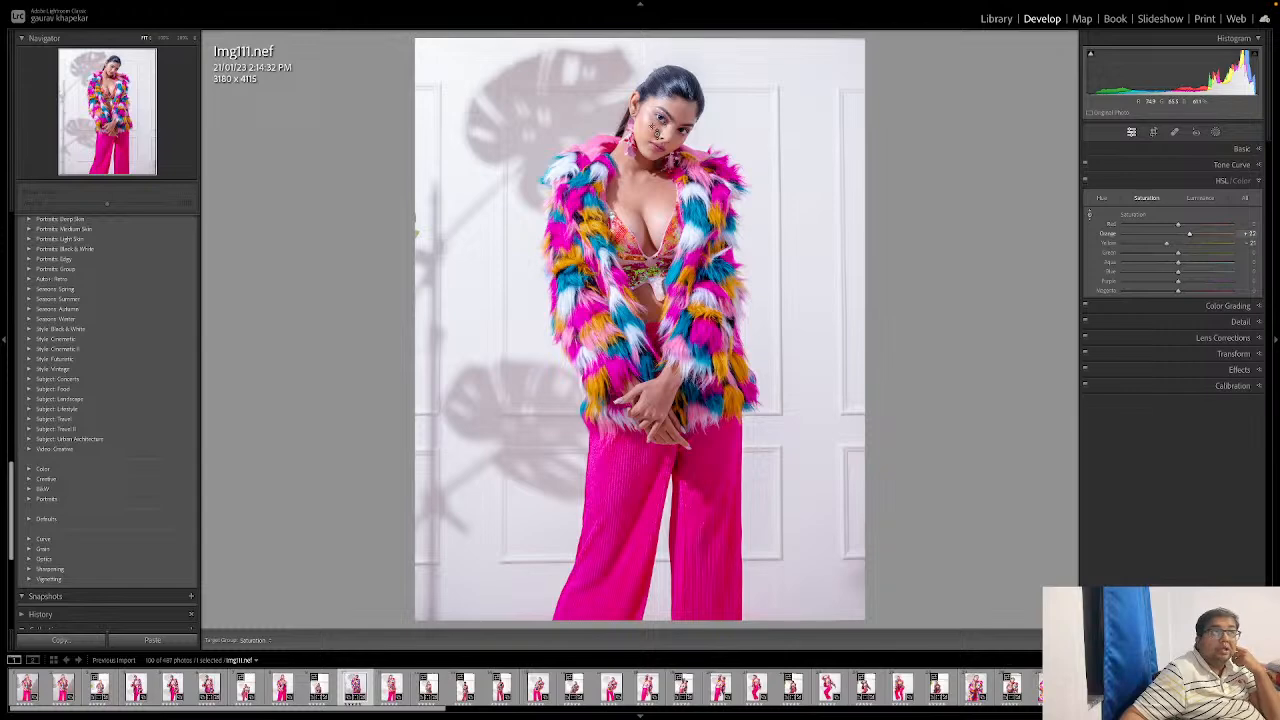
{"action": "left_click_drag", "start_coordinate": [657, 124], "coordinate": [657, 228]}
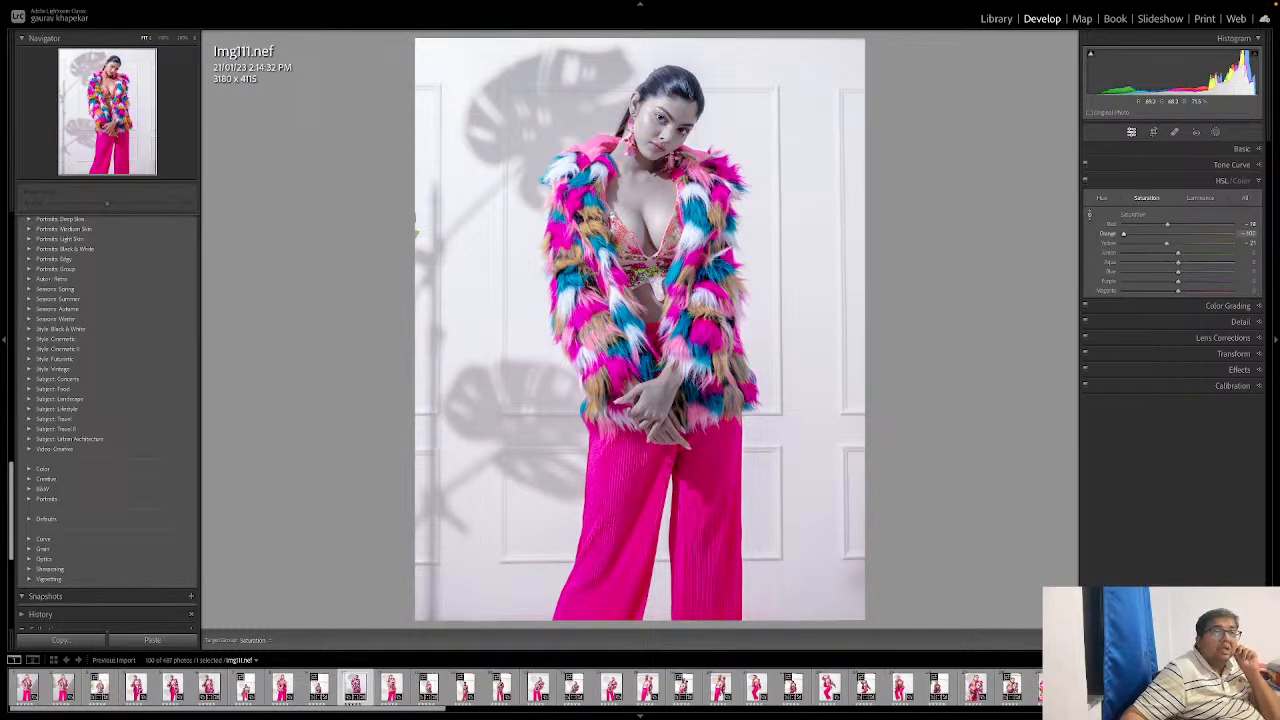
{"action": "left_click_drag", "start_coordinate": [657, 178], "coordinate": [657, 135]}
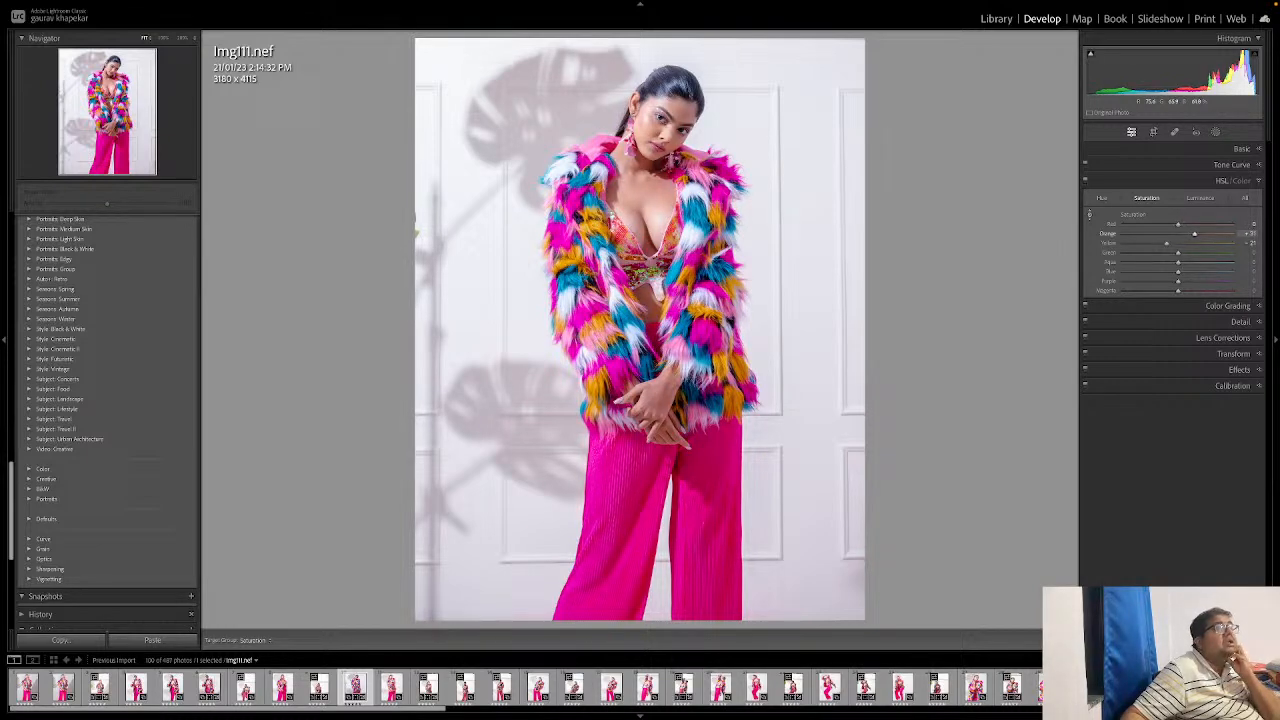
{"action": "left_click_drag", "start_coordinate": [655, 126], "coordinate": [655, 131]}
Step: Try darkening the skin with a targeted luminance adjustment, and reset the Orange luminance to 0
{"action": "left_click", "coordinate": [1210, 198]}
{"action": "left_click_drag", "start_coordinate": [662, 134], "coordinate": [640, 183]}
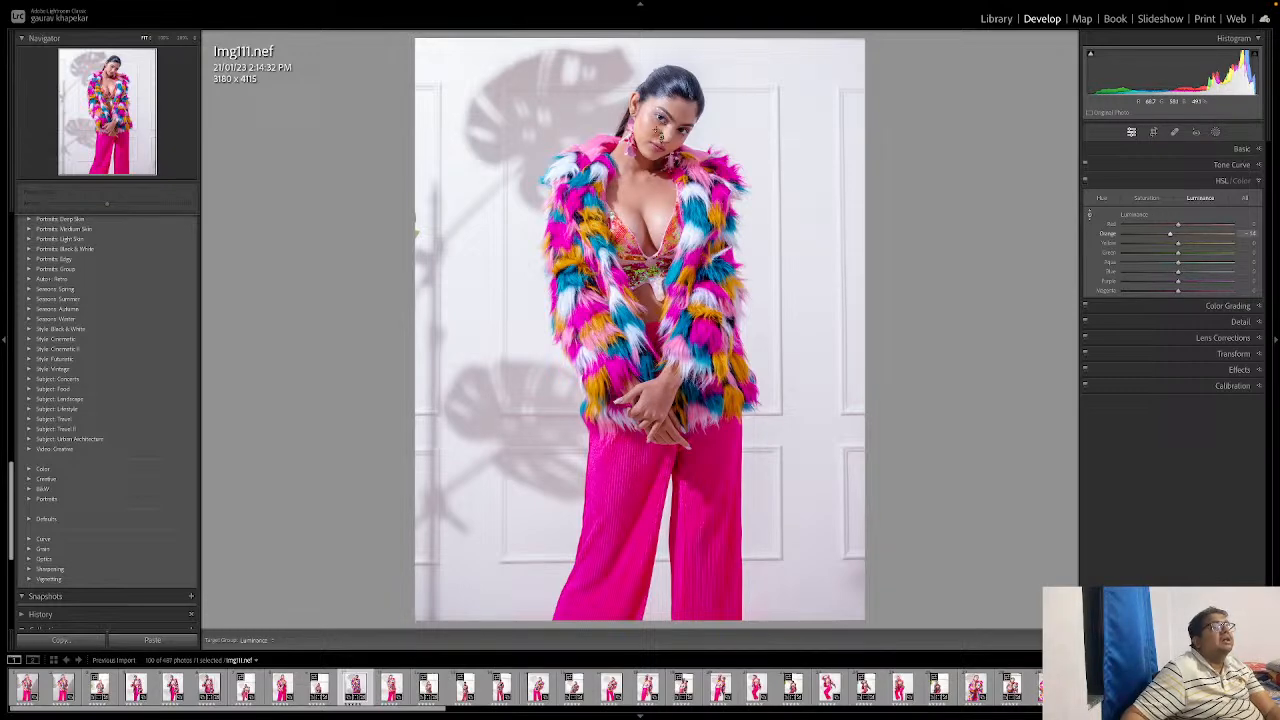
{"action": "double_click", "coordinate": [1205, 234]}
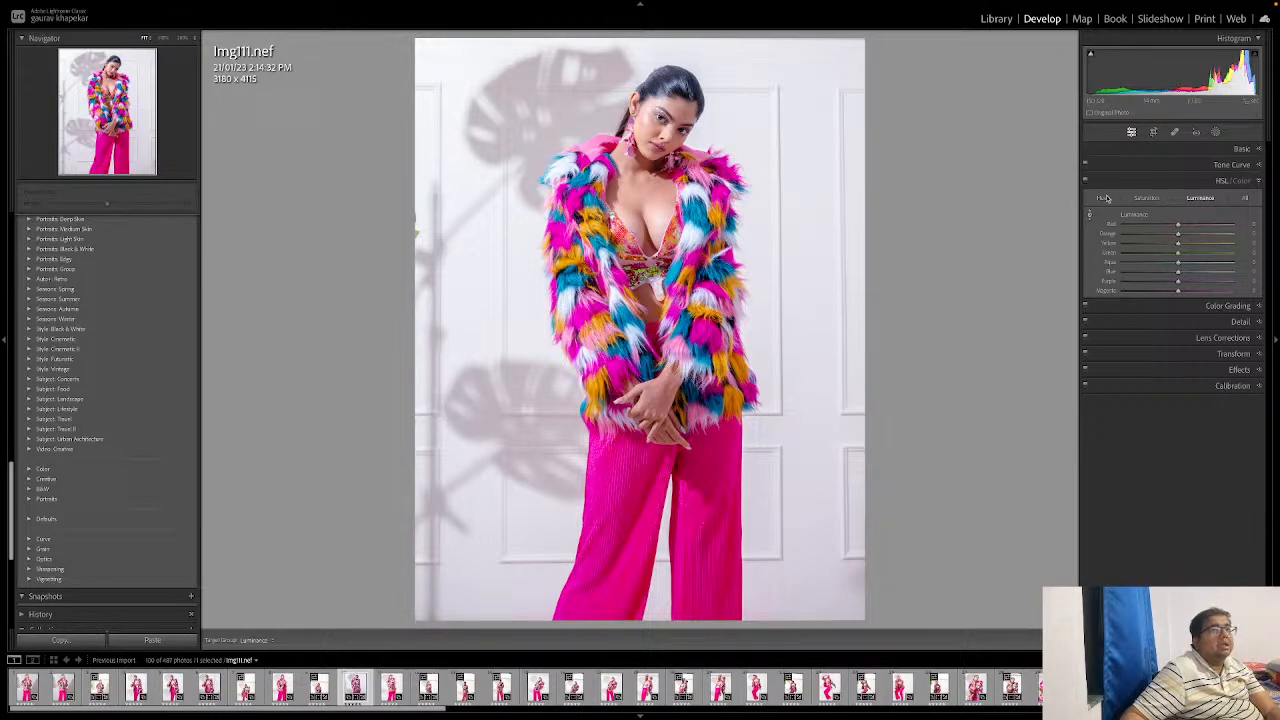
Step: Fine-tune the Orange saturation on the face to just under +20 with the targeted adjustment tool
{"action": "left_click", "coordinate": [1146, 200]}
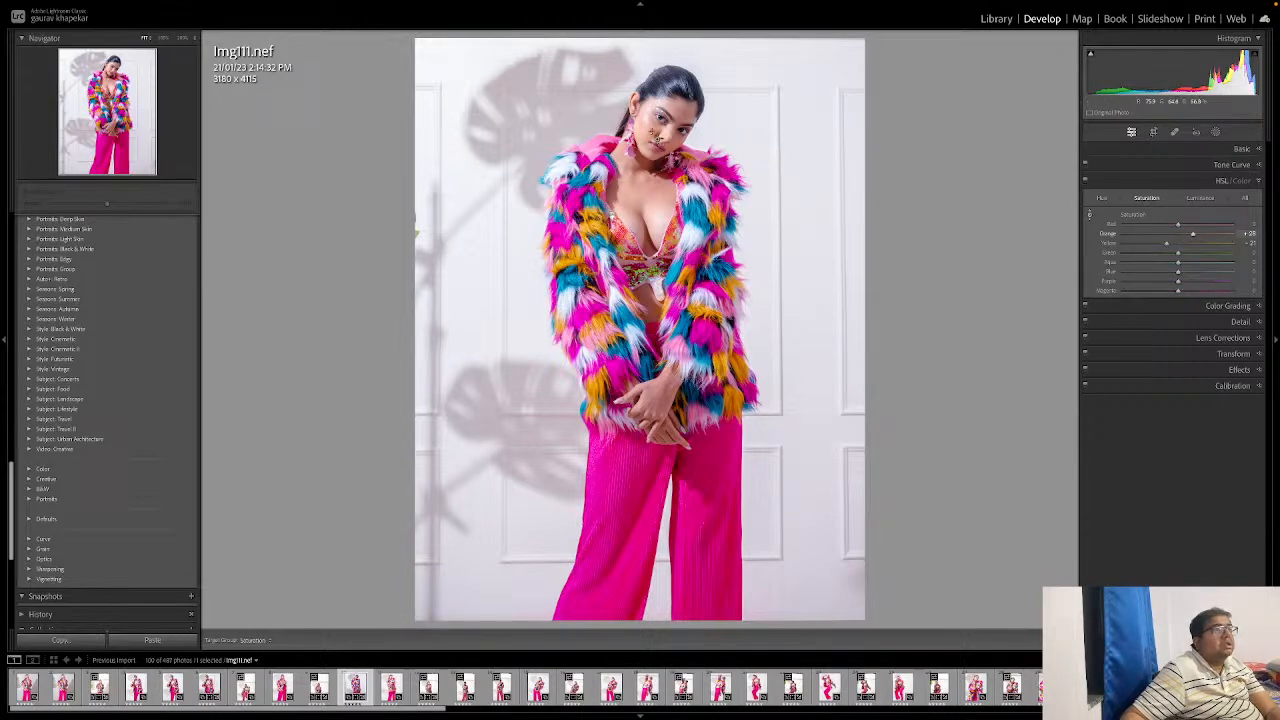
{"action": "left_click_drag", "start_coordinate": [416, 228], "coordinate": [416, 228]}
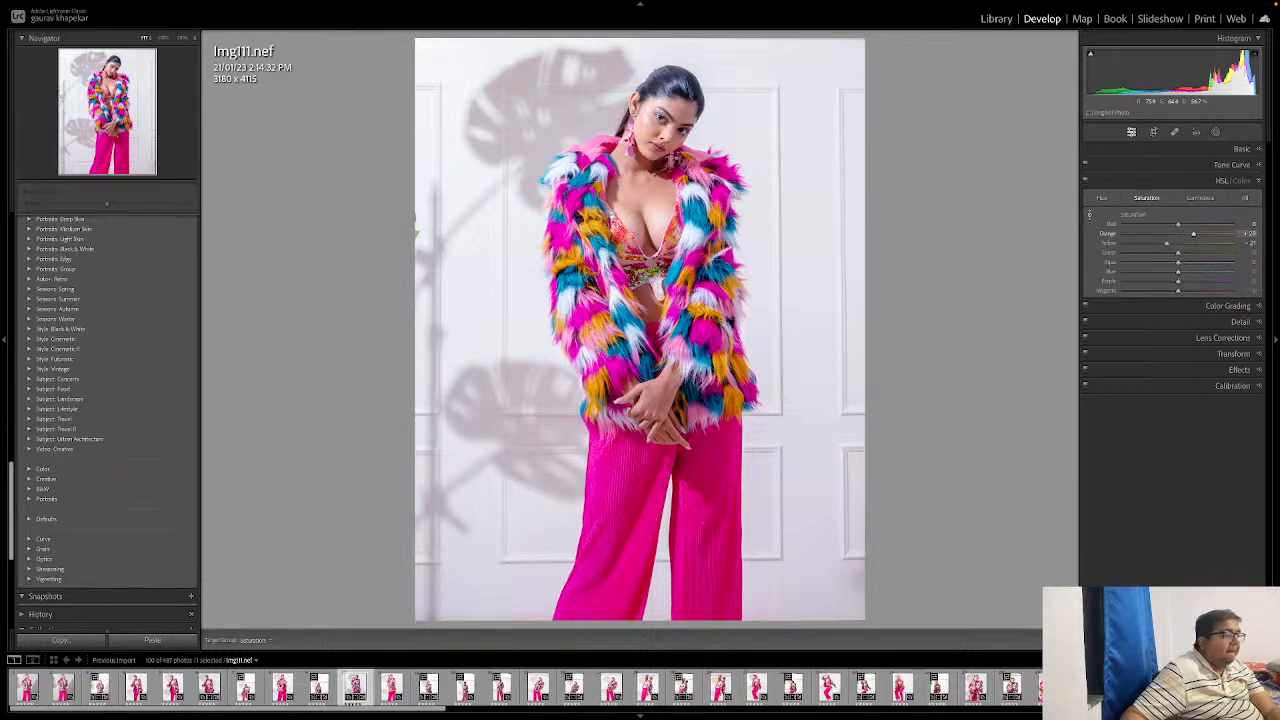
{"action": "left_click_drag", "start_coordinate": [653, 126], "coordinate": [653, 136]}
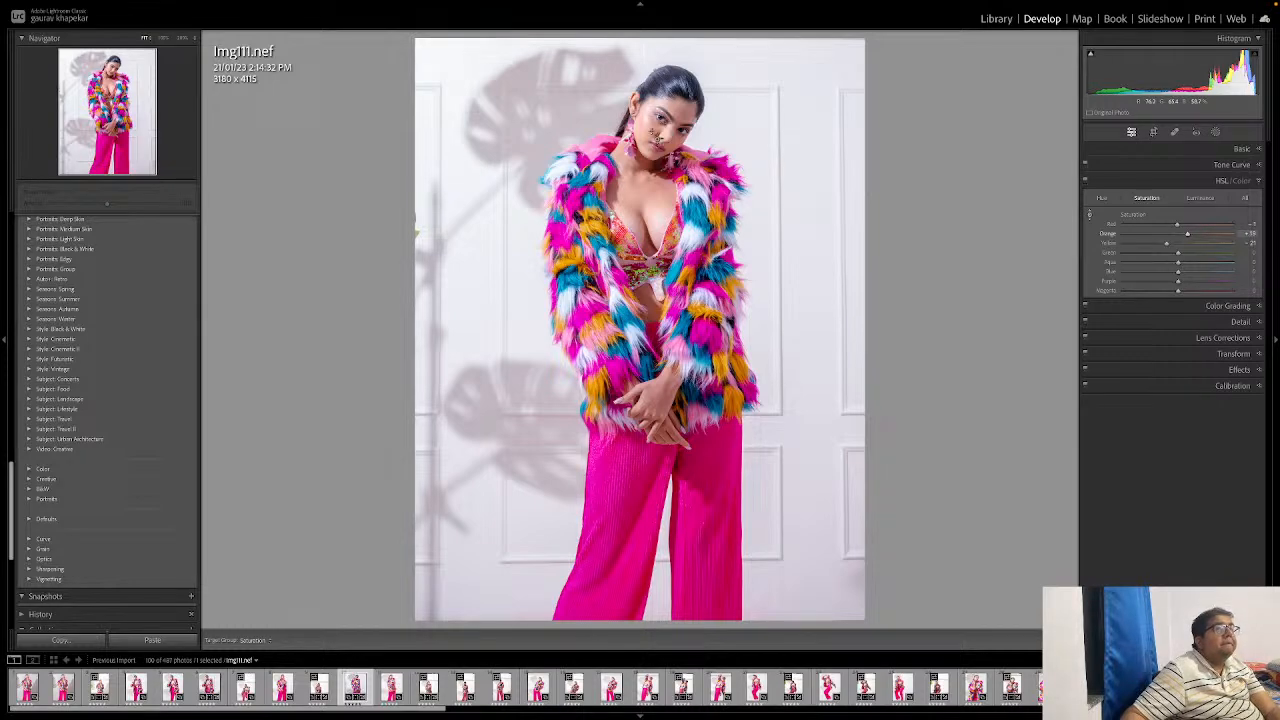
Step: Shift the face skin's Orange hue to -17 with the targeted adjustment tool, and turn the tool off
{"action": "left_click", "coordinate": [1101, 198]}
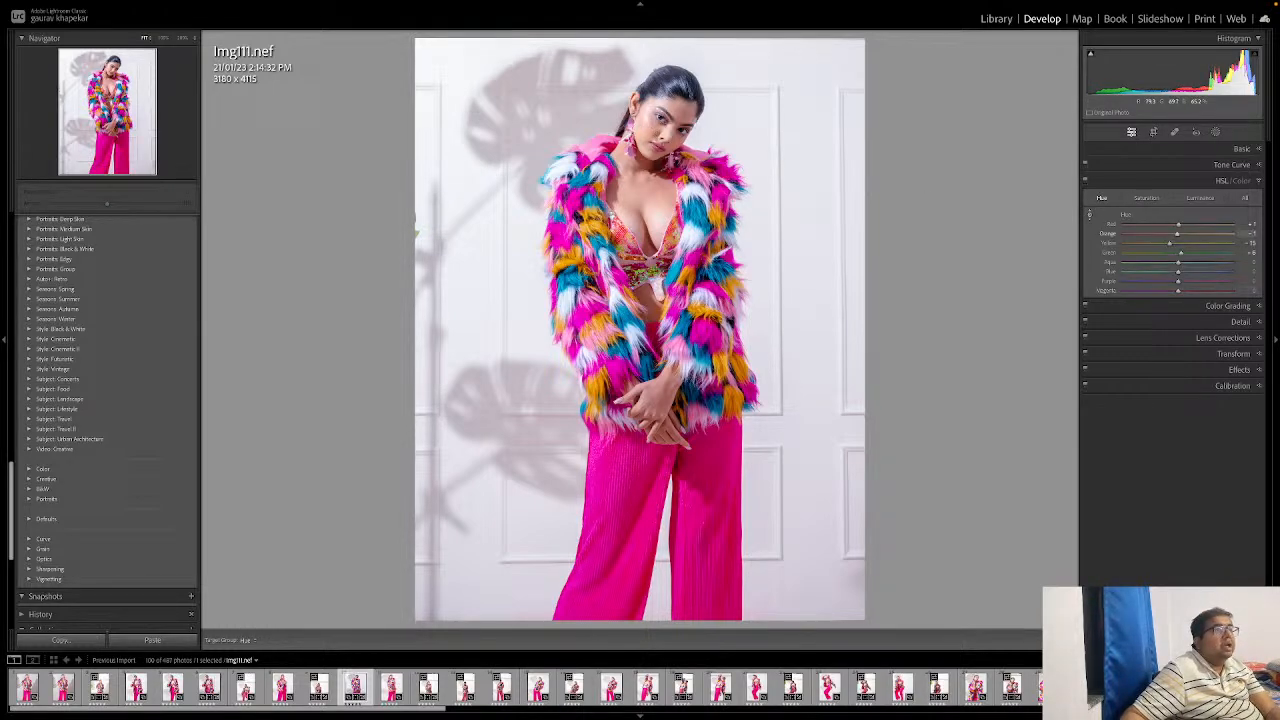
{"action": "mouse_move", "coordinate": [653, 124]}
{"action": "left_mouse_down"}
{"action": "mouse_move", "coordinate": [653, 154]}
{"action": "mouse_move", "coordinate": [653, 131]}
{"action": "left_mouse_up"}
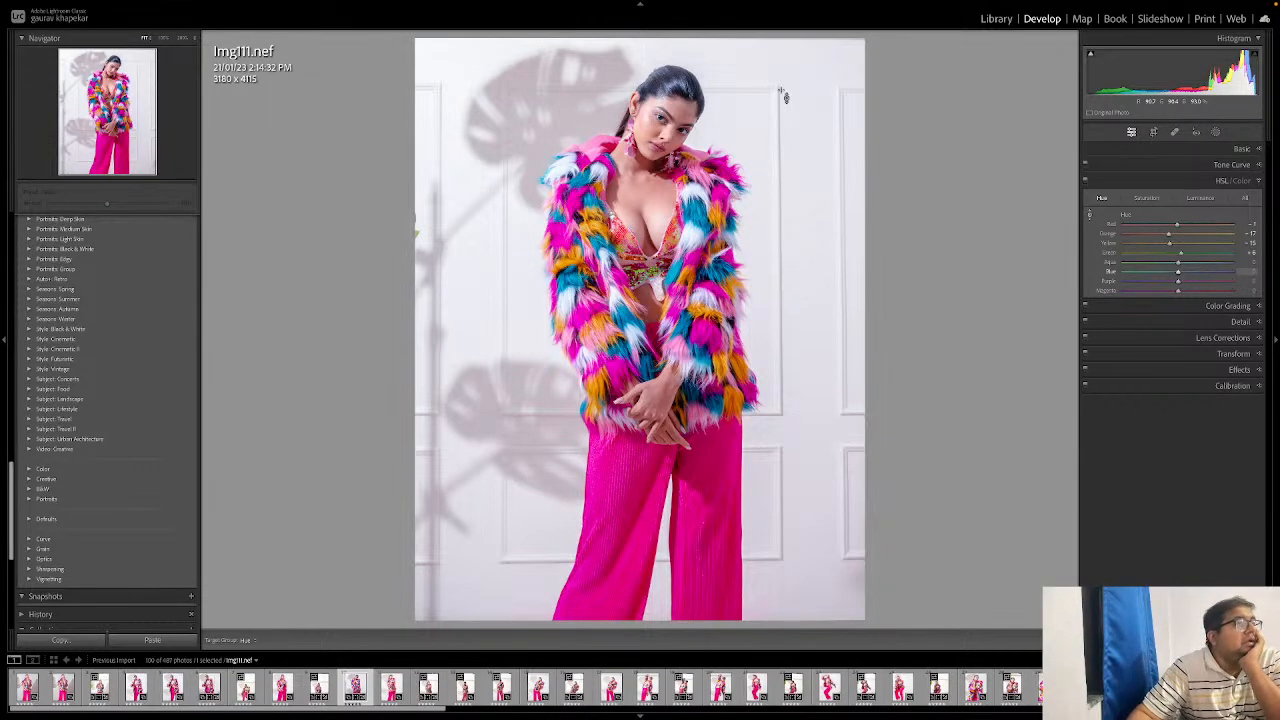
{"action": "left_click", "coordinate": [1090, 216]}
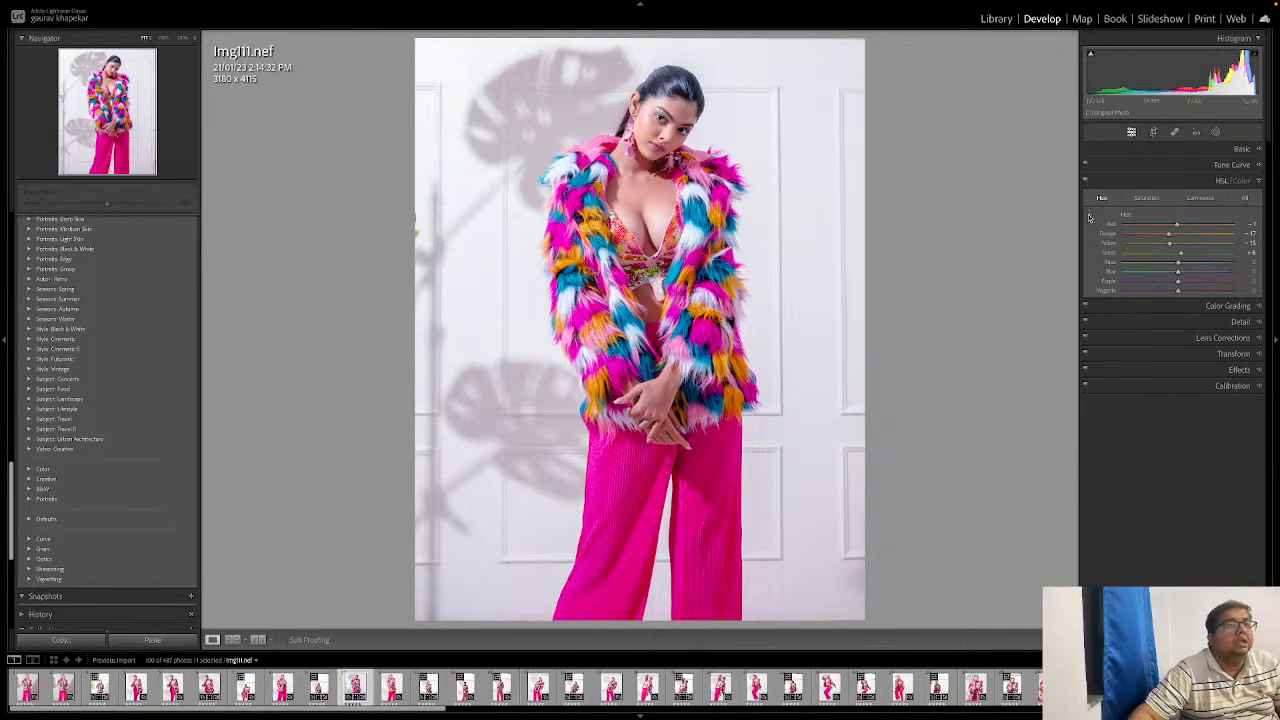
Step: Inspect the skin tones on the face up close and show the photo before and after side by side
{"action": "left_click", "coordinate": [661, 118]}
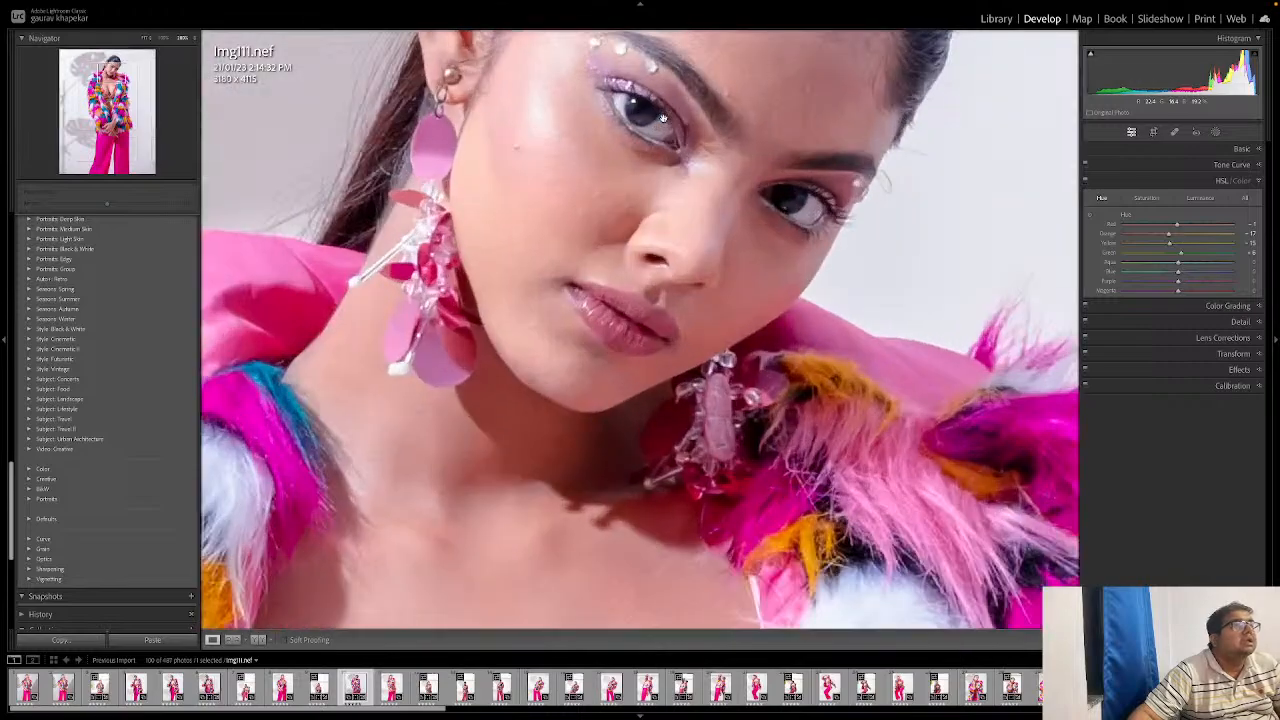
{"action": "left_click", "coordinate": [663, 120]}
{"action": "left_click", "coordinate": [662, 122]}
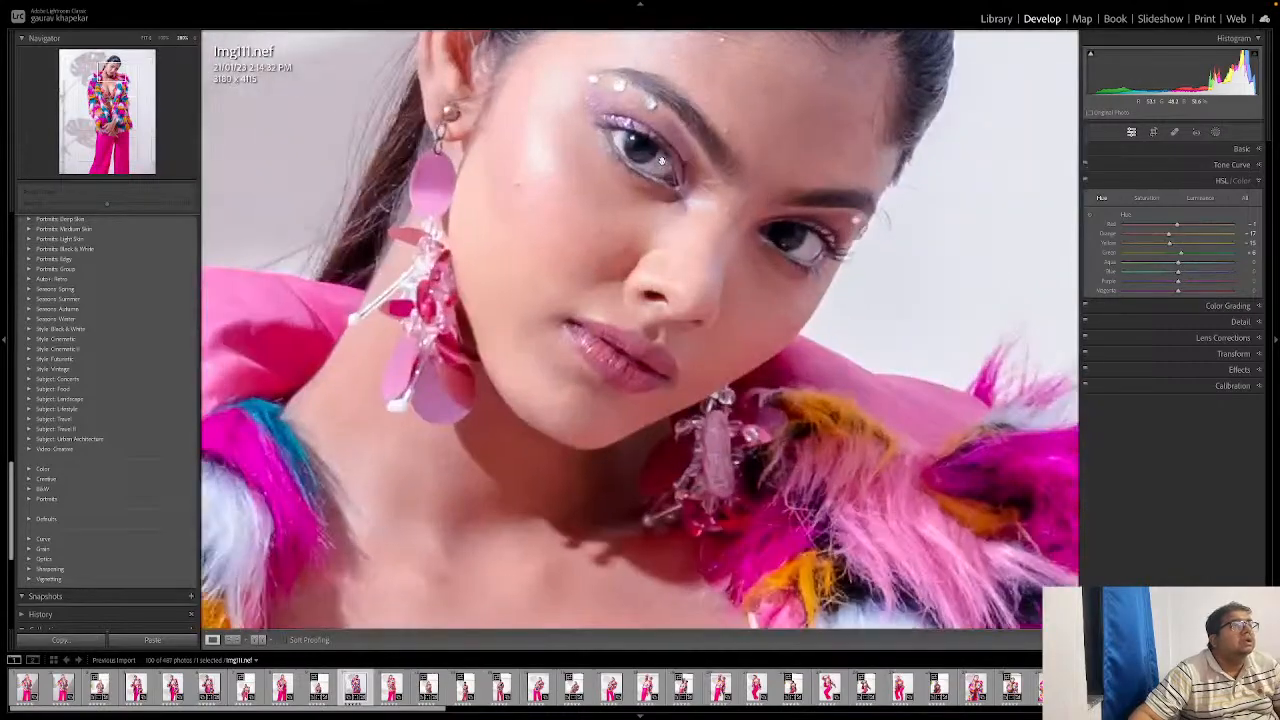
{"action": "left_click", "coordinate": [662, 160]}
{"action": "left_click", "coordinate": [661, 160]}
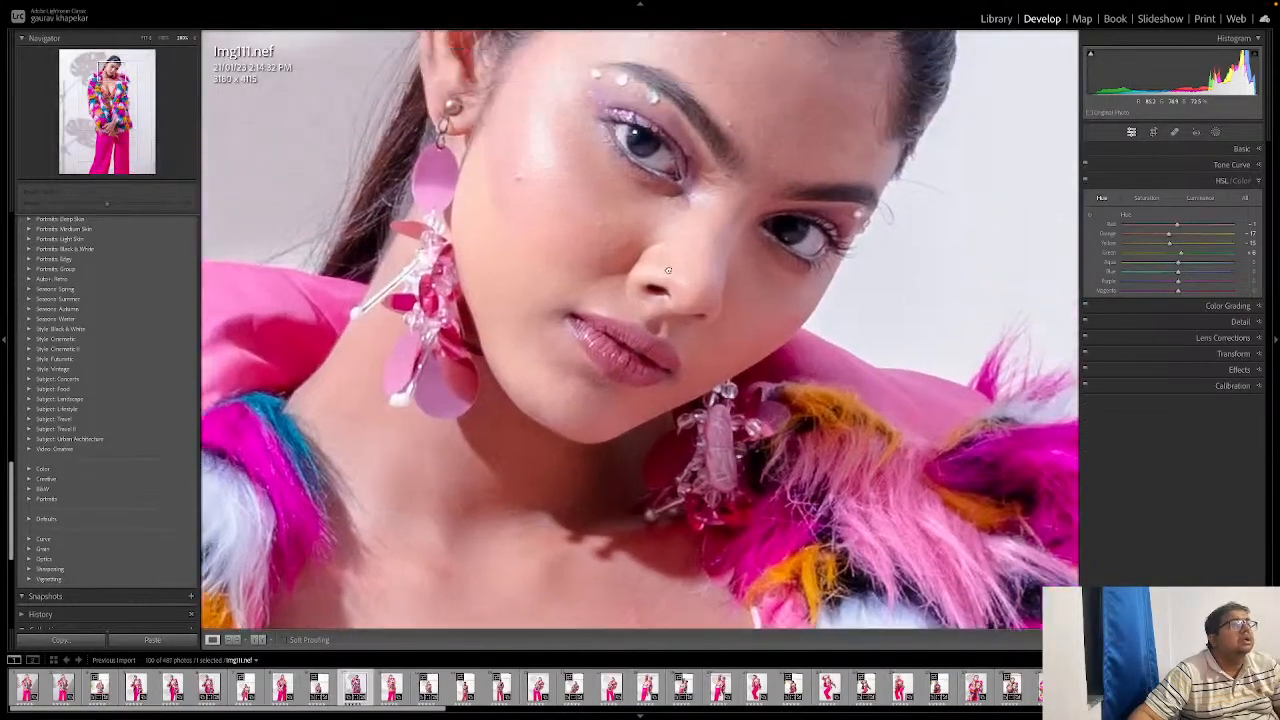
{"action": "left_click_drag", "start_coordinate": [668, 270], "coordinate": [672, 318]}
{"action": "key", "text": "y"}
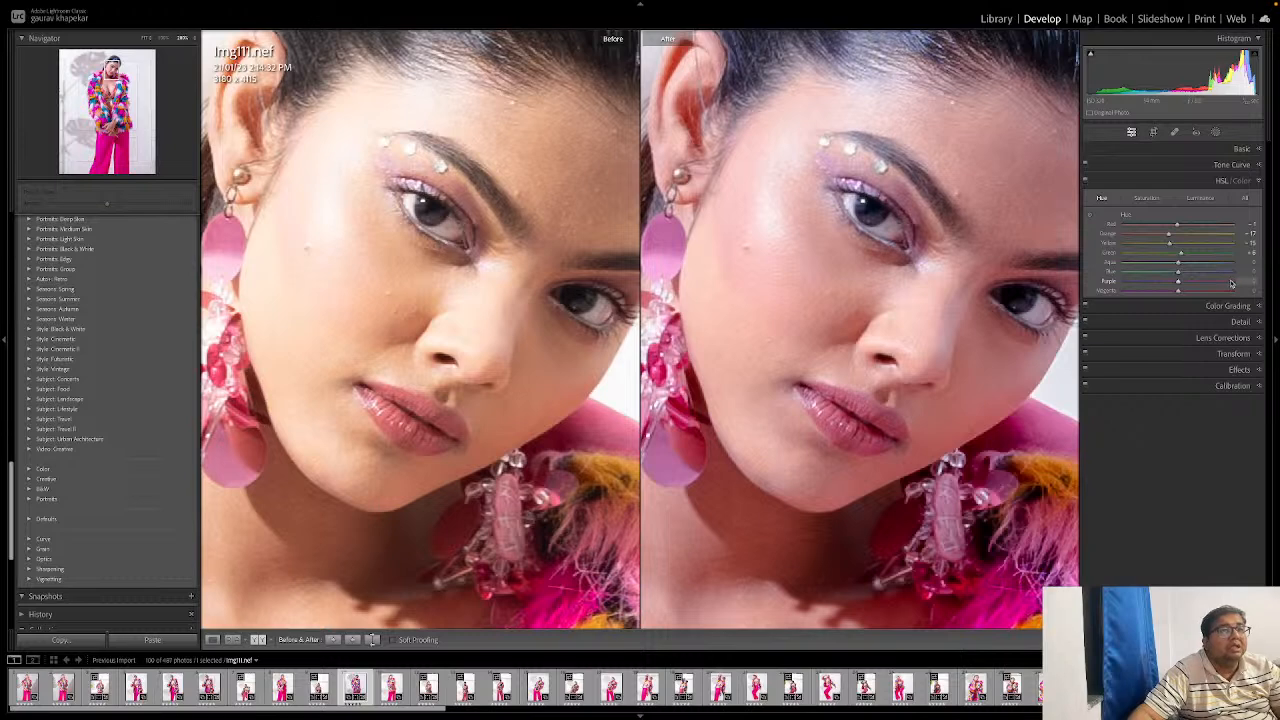
Step: Lower the Magenta hue to about -65 and the Red hue to about -25, and set the Orange hue to about -8
{"action": "left_click_drag", "start_coordinate": [1178, 292], "coordinate": [1141, 292]}
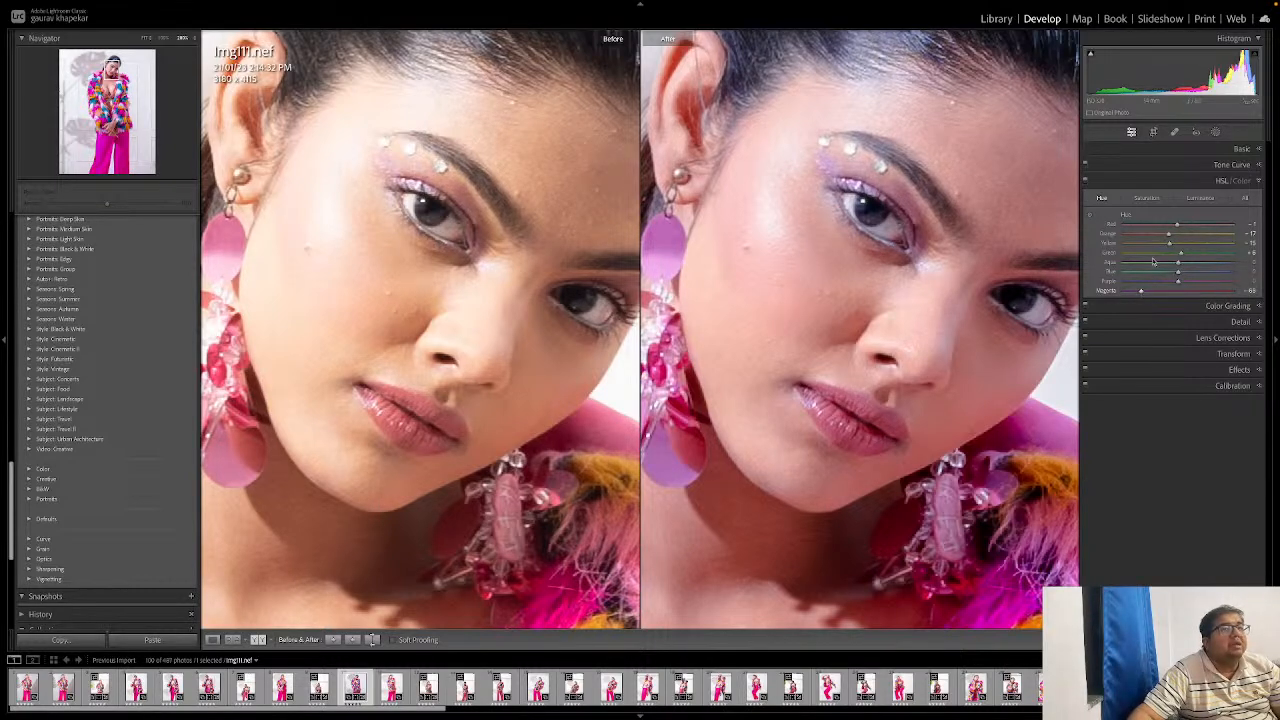
{"action": "mouse_move", "coordinate": [1176, 226]}
{"action": "left_mouse_down"}
{"action": "mouse_move", "coordinate": [1164, 238]}
{"action": "mouse_move", "coordinate": [1178, 236]}
{"action": "left_mouse_up"}
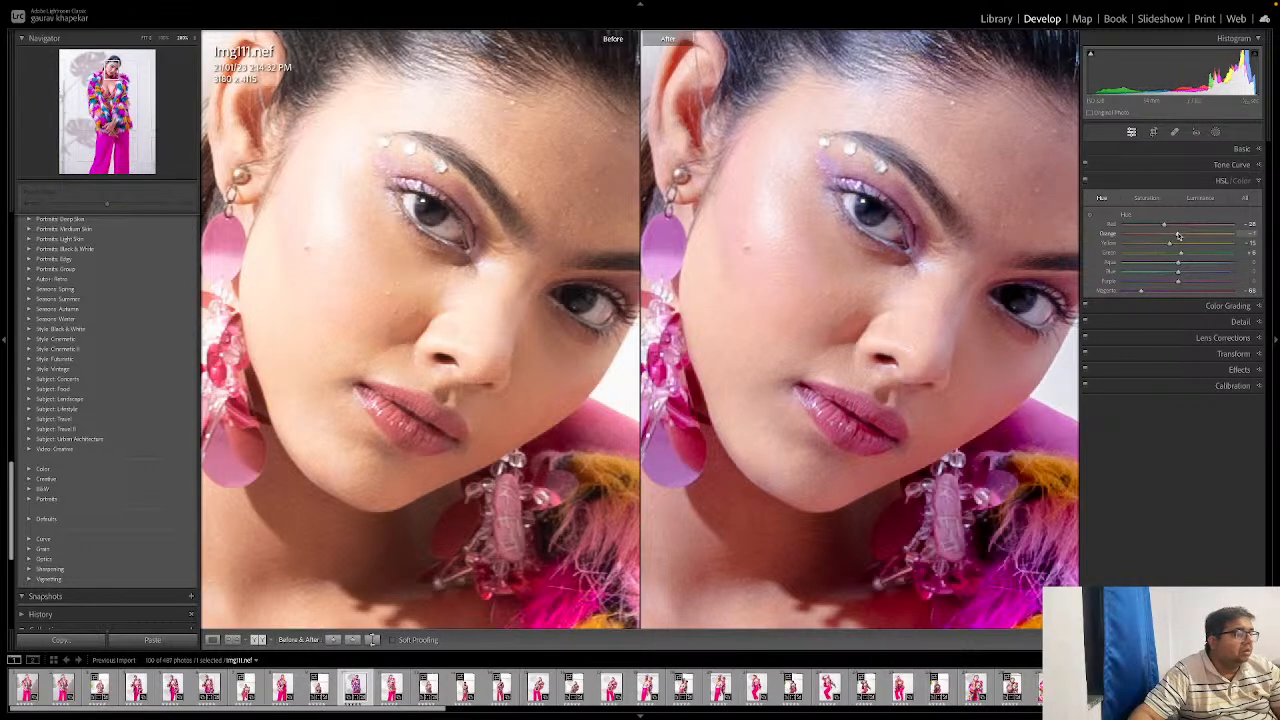
{"action": "mouse_move", "coordinate": [1178, 234]}
{"action": "left_mouse_down"}
{"action": "mouse_move", "coordinate": [1191, 234]}
{"action": "mouse_move", "coordinate": [1180, 236]}
{"action": "left_mouse_up"}
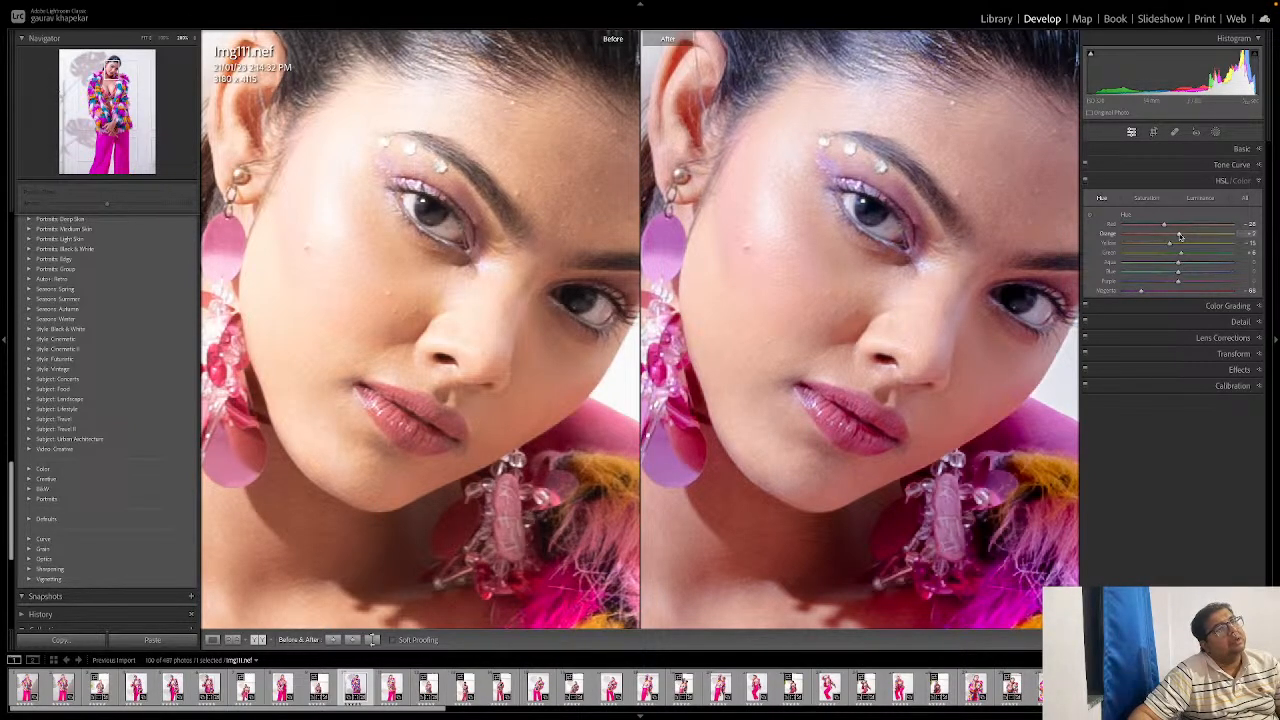
{"action": "left_click_drag", "start_coordinate": [1180, 236], "coordinate": [1174, 238]}
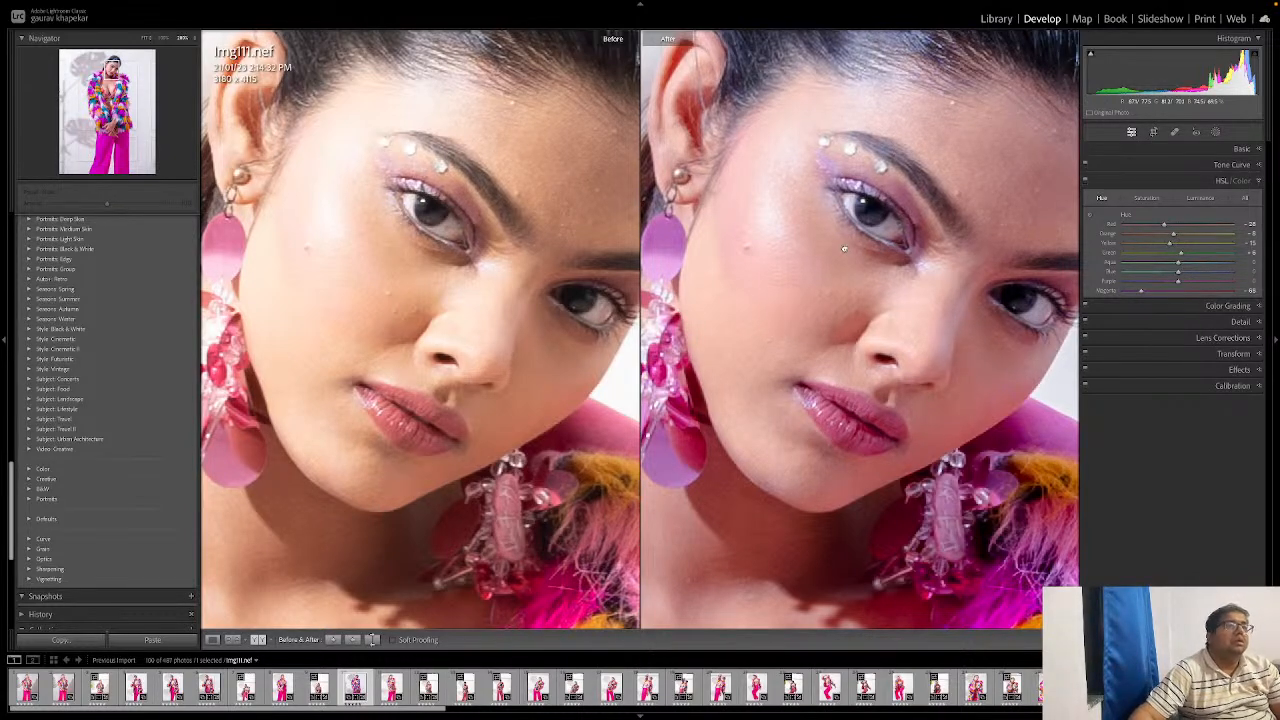
Step: Compare the before and after versions at full view and close up on the face, and return to the single view
{"action": "left_click", "coordinate": [831, 217]}
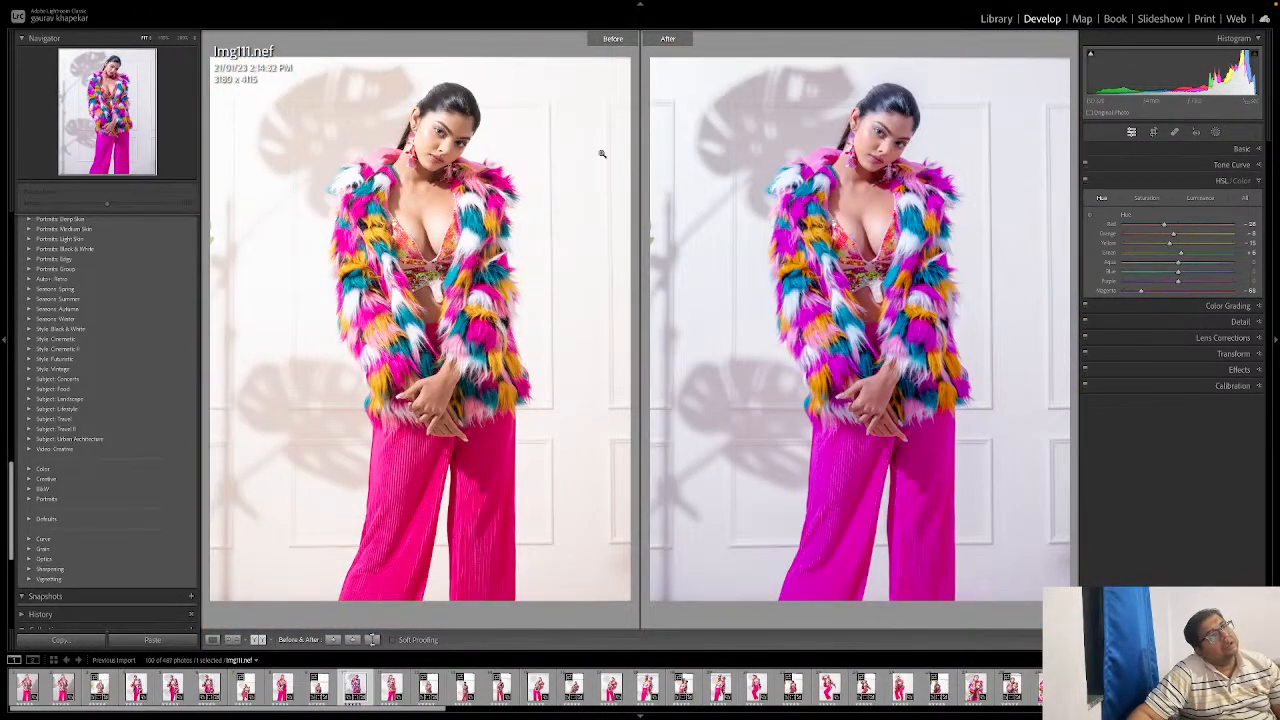
{"action": "left_click", "coordinate": [888, 141]}
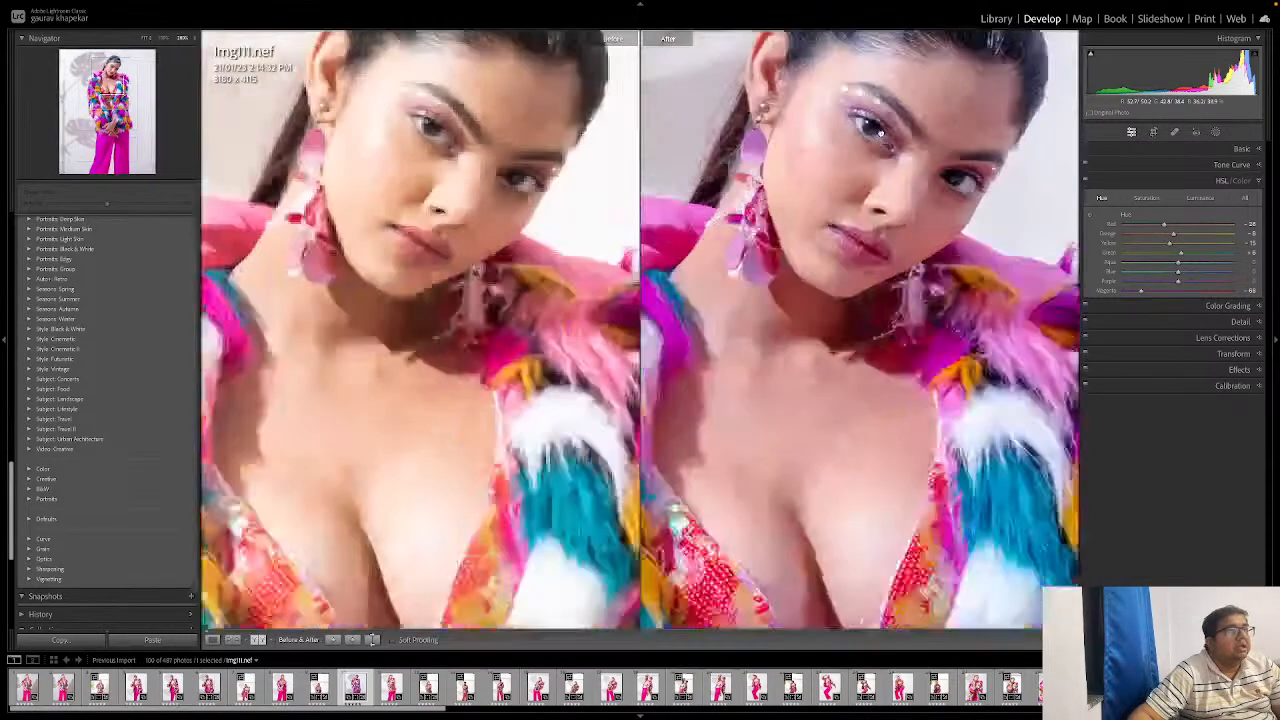
{"action": "left_click_drag", "start_coordinate": [863, 207], "coordinate": [899, 324]}
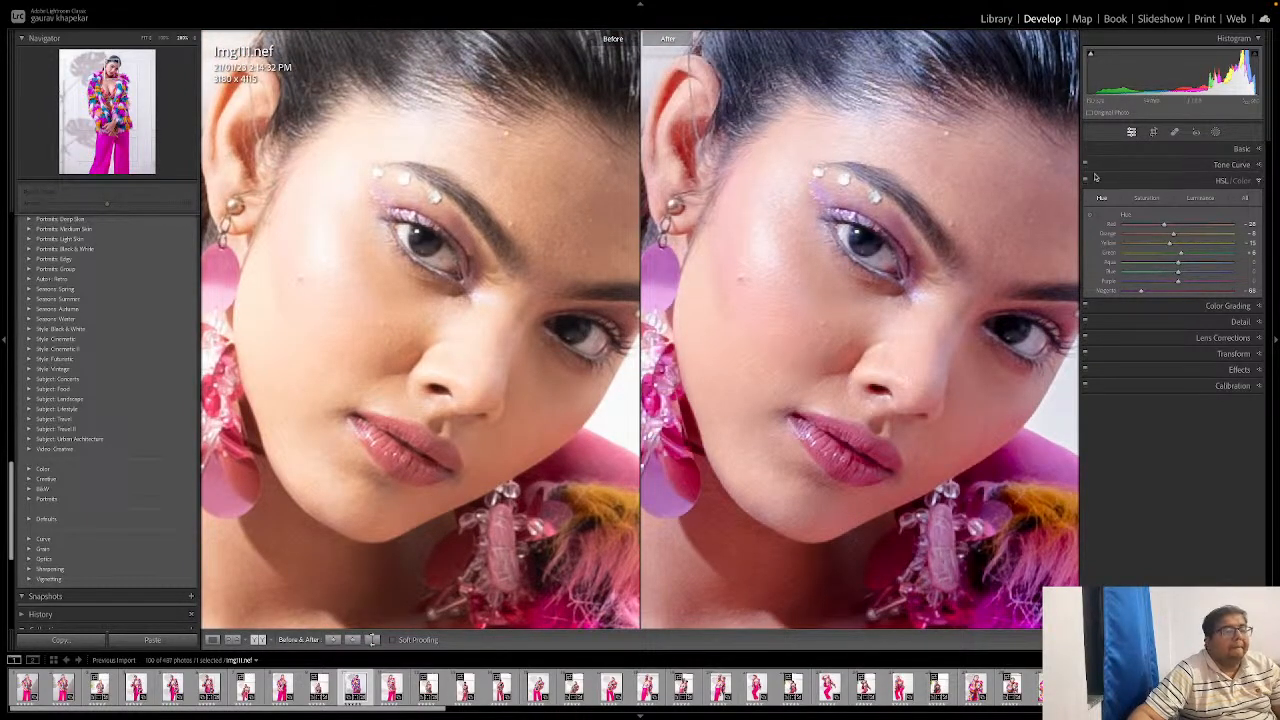
{"action": "key", "text": "y"}
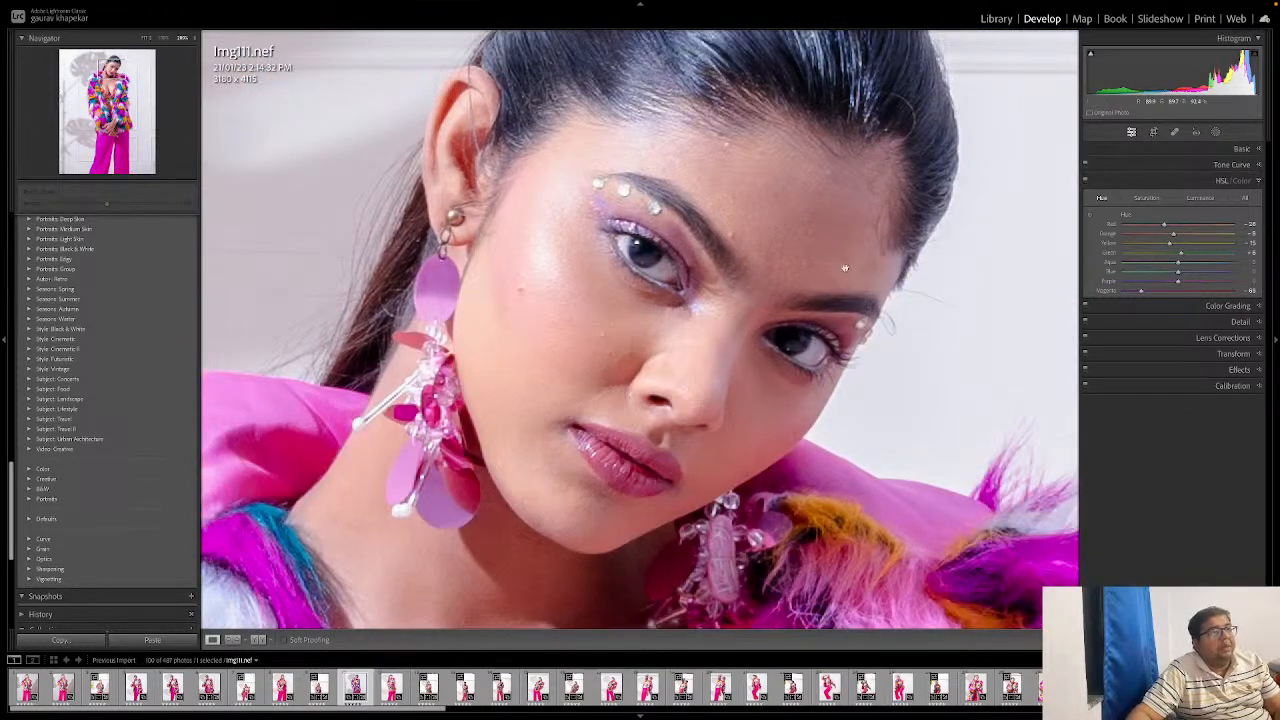
Step: Compare the whole photo before and after side by side, and return to the single view
{"action": "left_click", "coordinate": [801, 265]}
{"action": "key", "text": "y"}
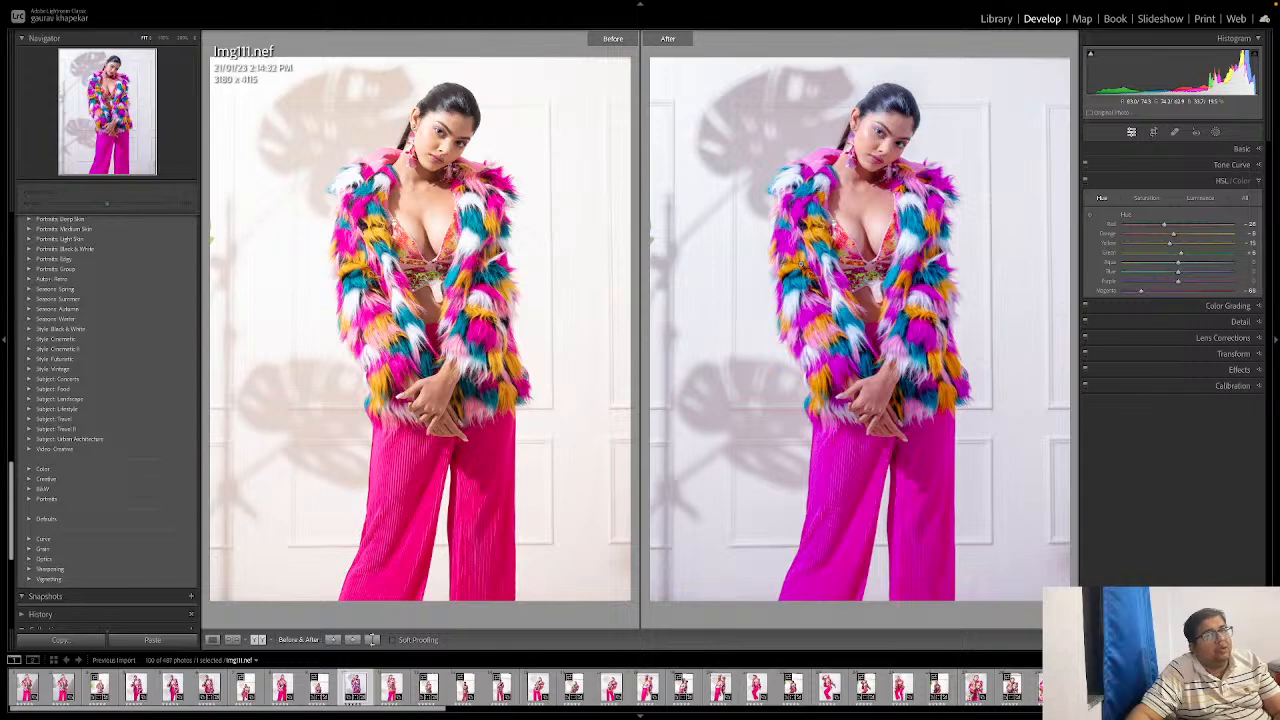
{"action": "key", "text": "y"}
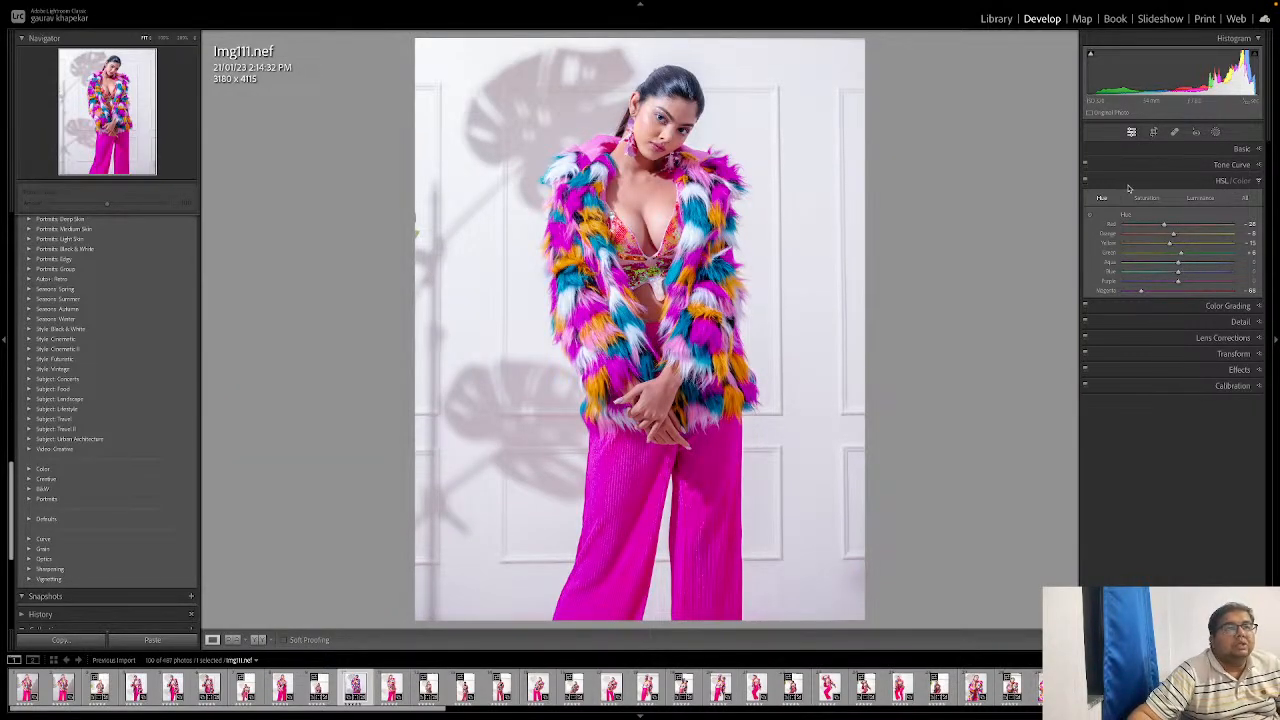
Step: Reset the Magenta hue to 0 and compare the before and after versions of the whole photo
{"action": "left_click", "coordinate": [1203, 182]}
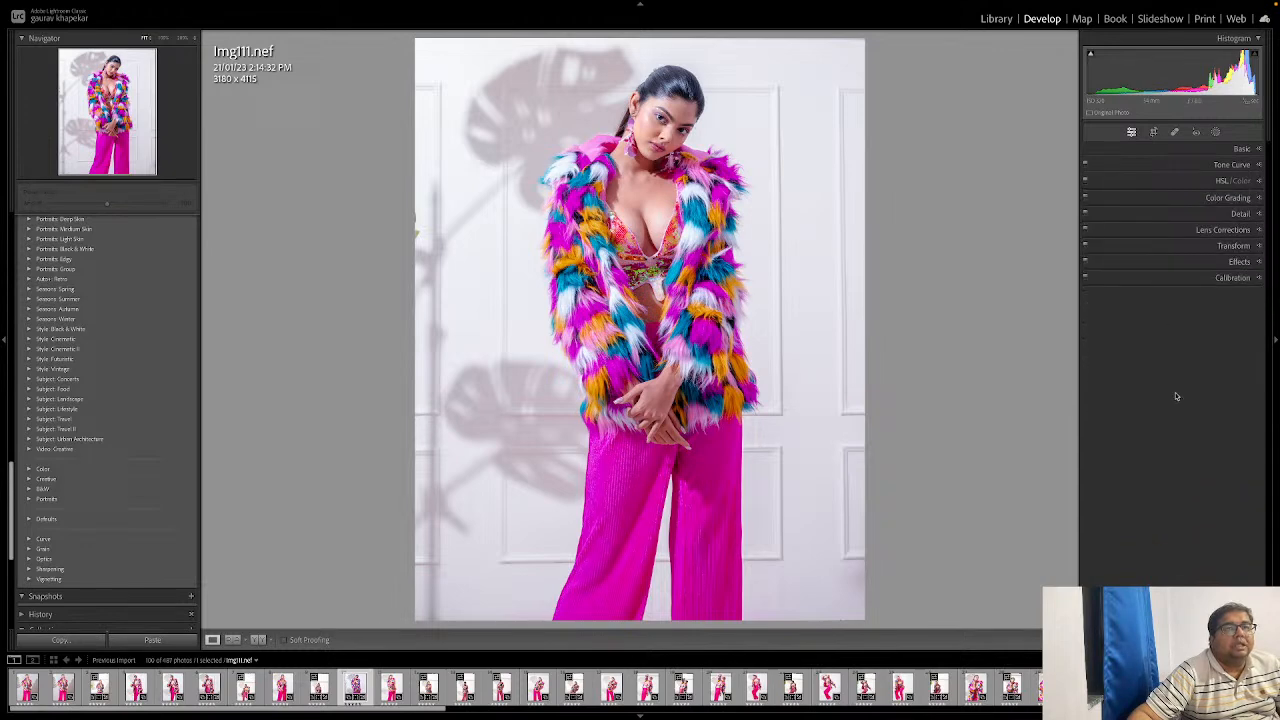
{"action": "left_click", "coordinate": [1181, 197]}
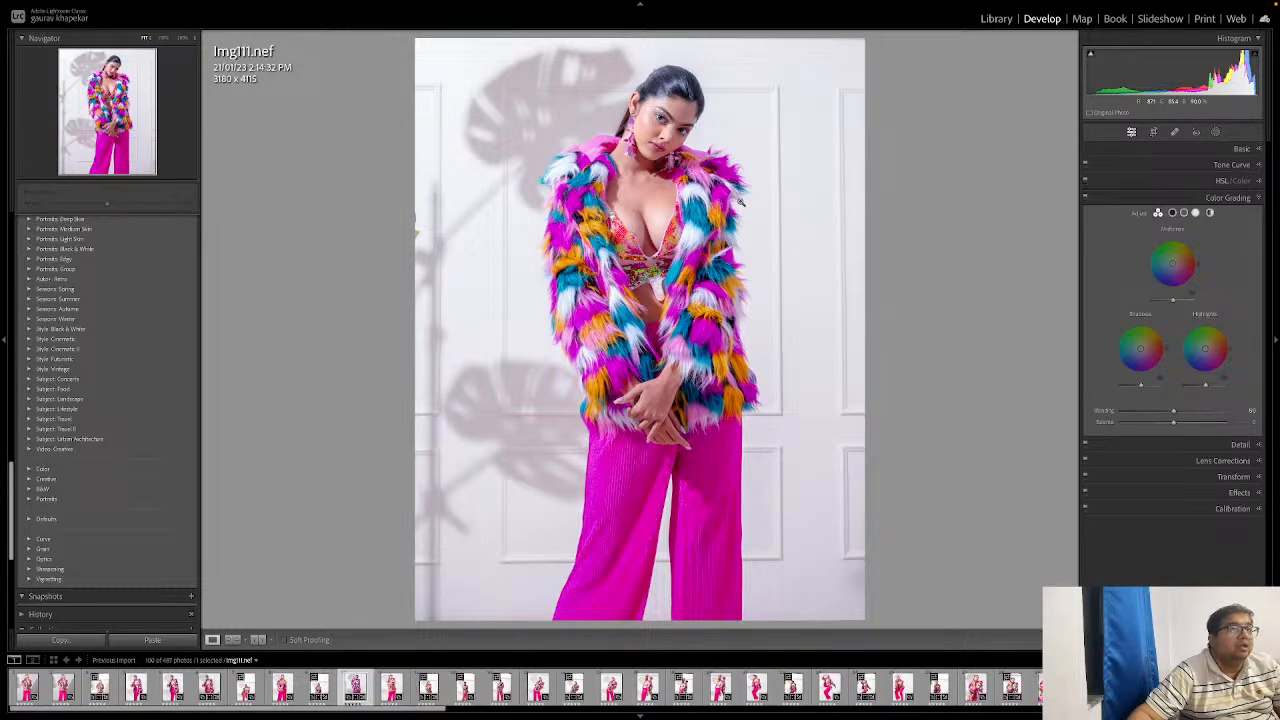
{"action": "left_click", "coordinate": [1164, 180]}
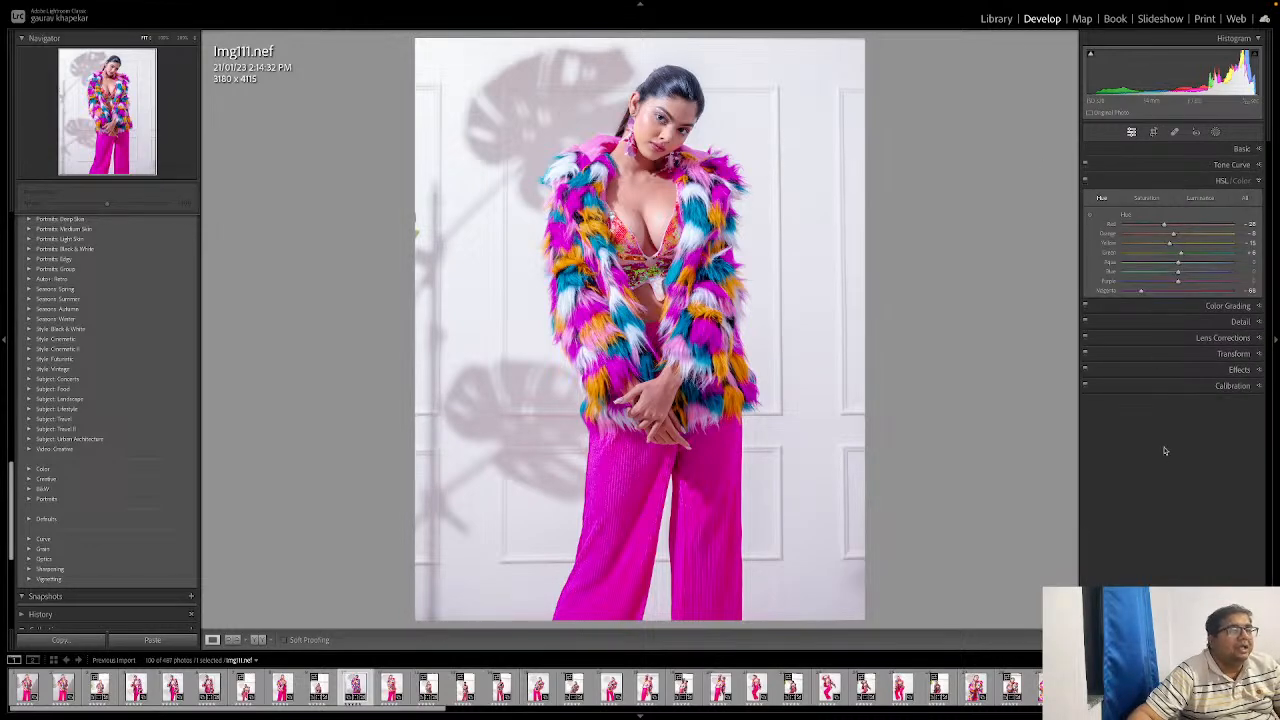
{"action": "double_click", "coordinate": [1143, 290]}
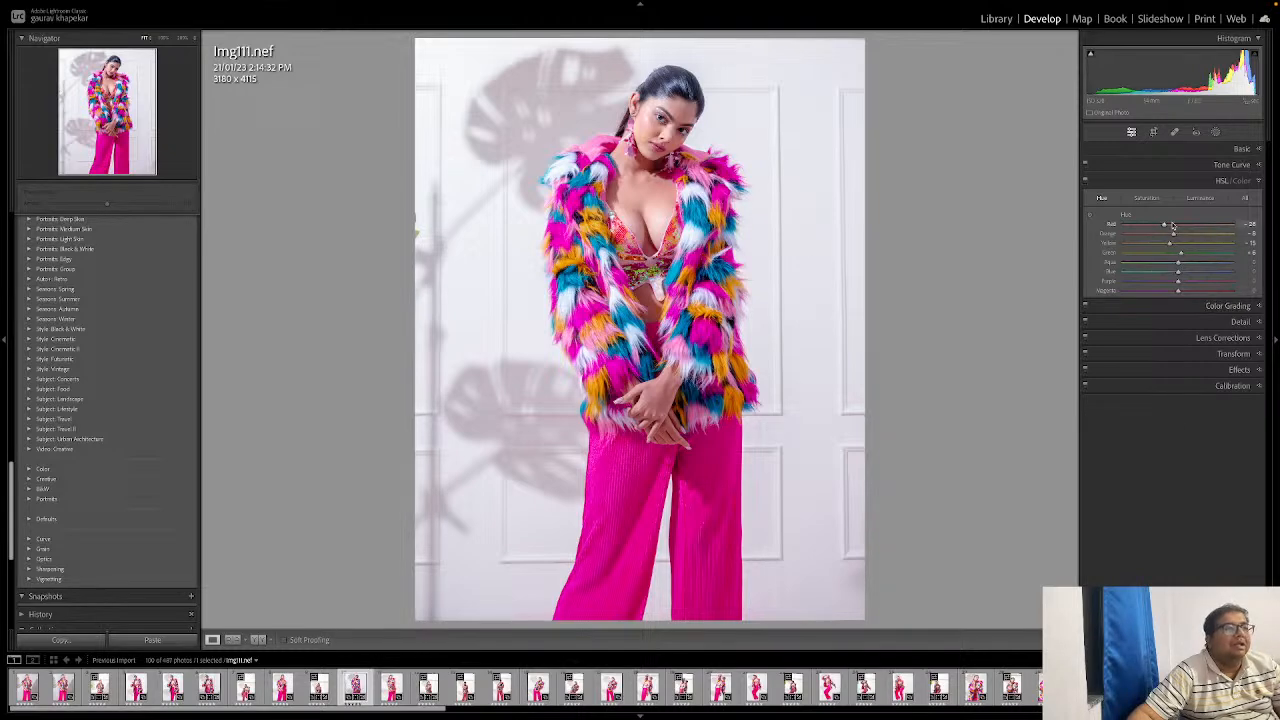
{"action": "key", "text": "y"}
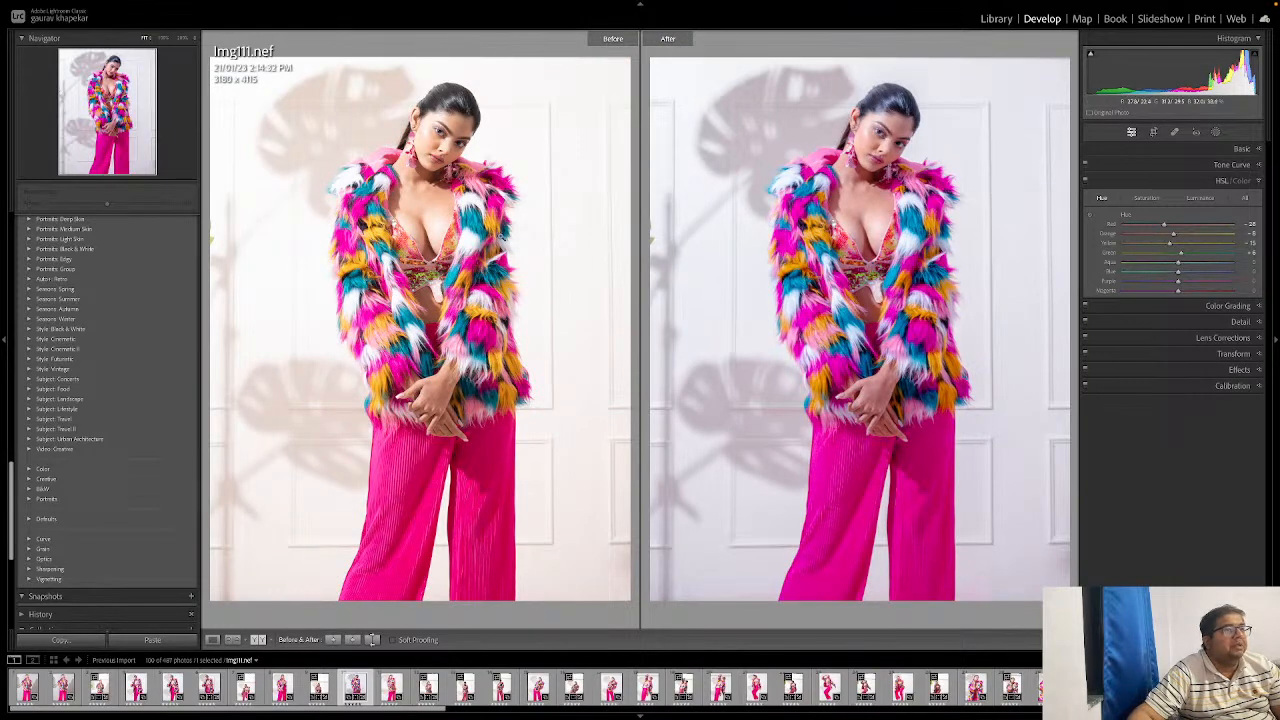
{"action": "key", "text": "y"}
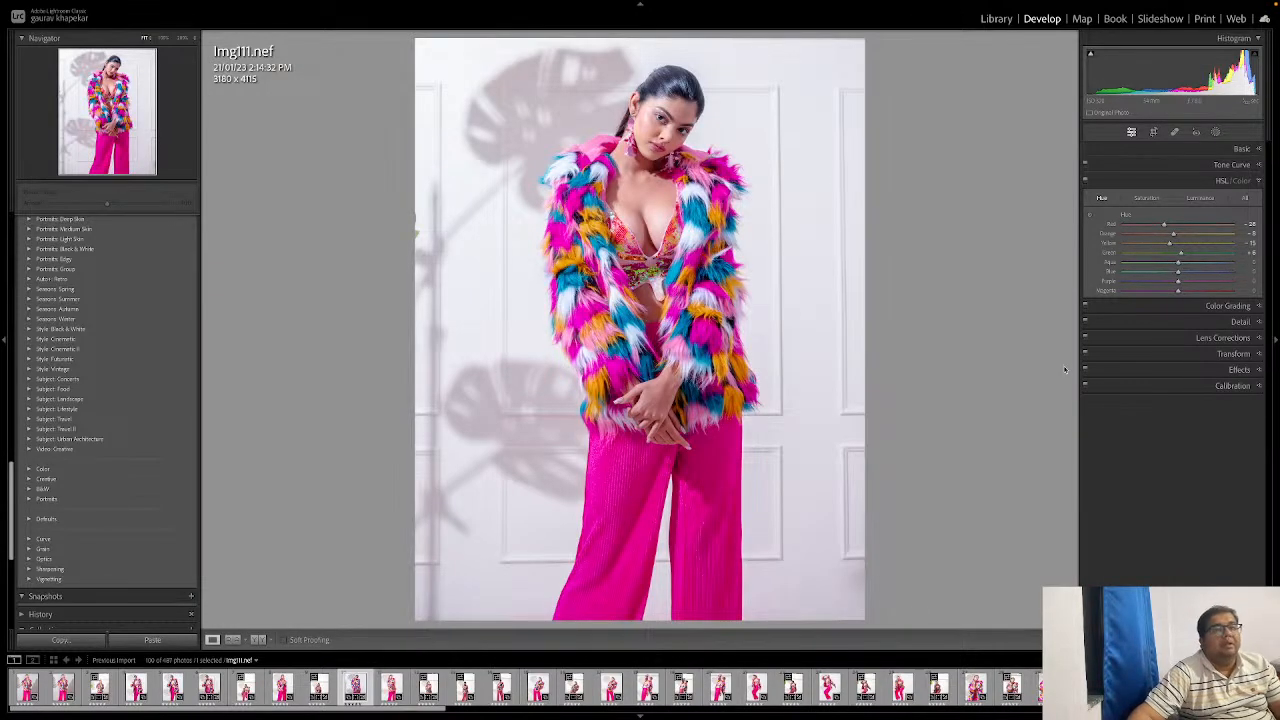
Step: Inspect the face up close, from the hairline and forehead down to the chin
{"action": "left_click", "coordinate": [1228, 305]}
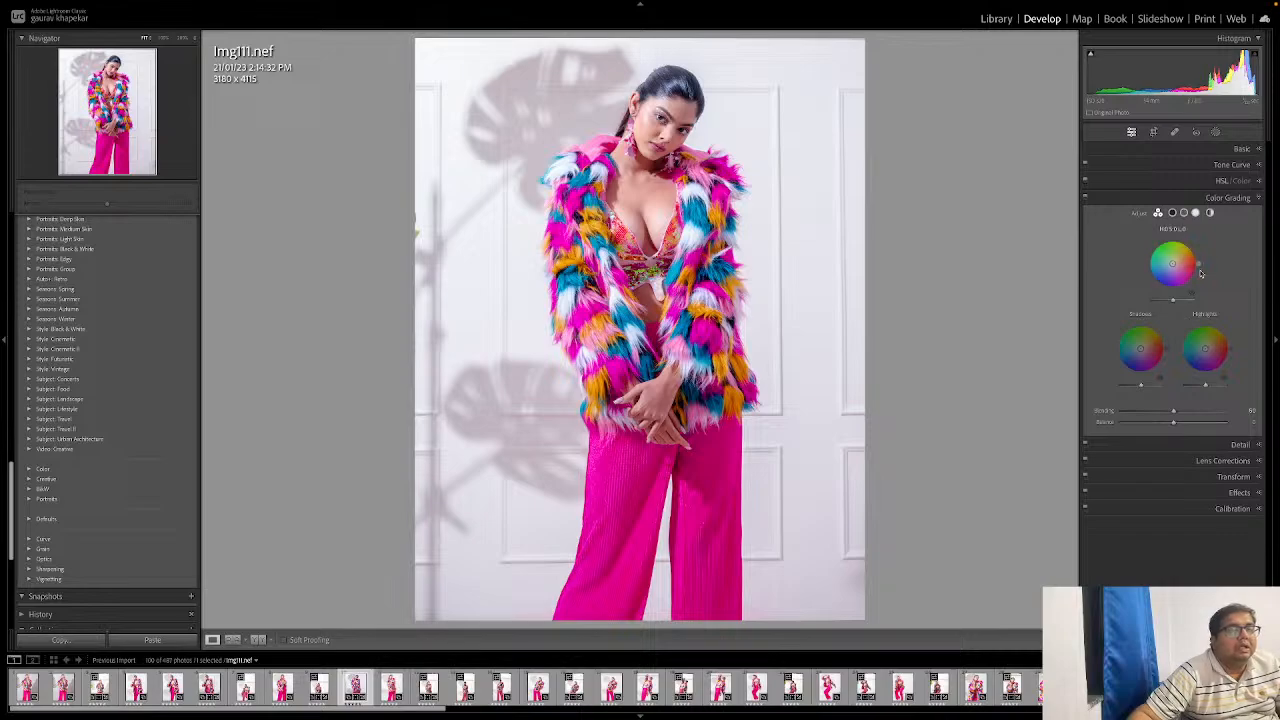
{"action": "left_click", "coordinate": [1228, 197]}
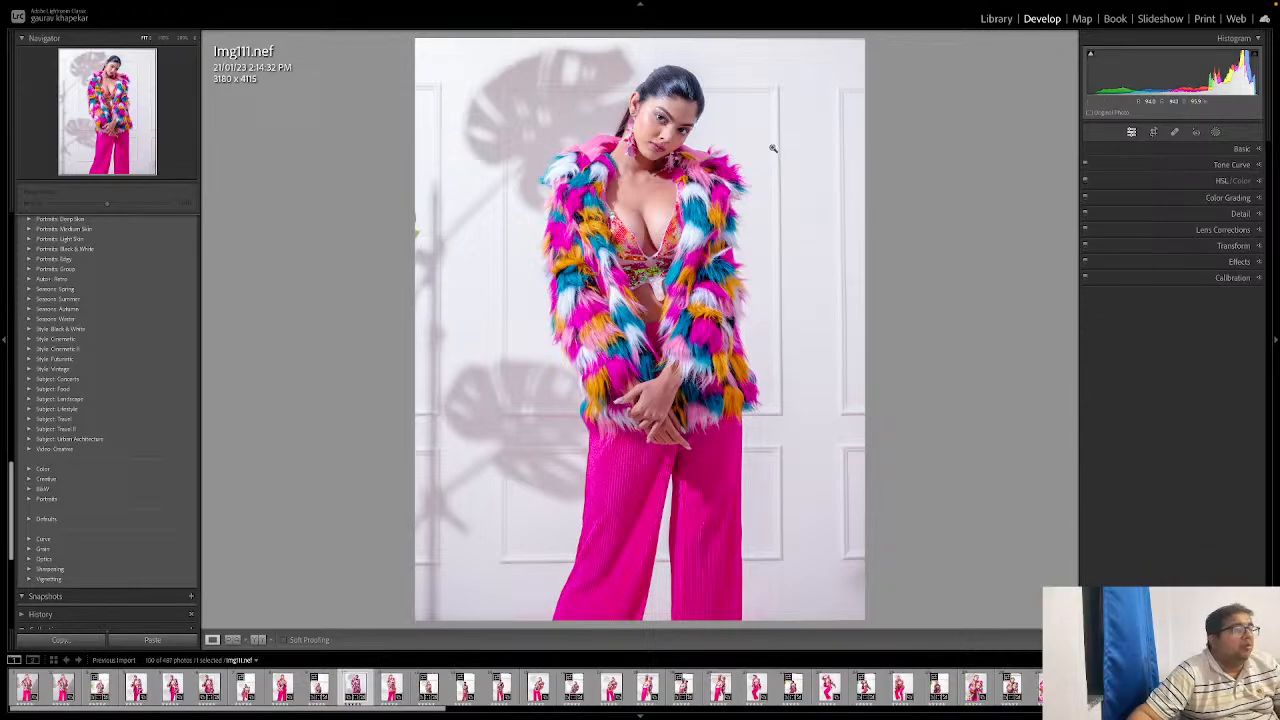
{"action": "left_click", "coordinate": [668, 120]}
{"action": "left_click", "coordinate": [656, 181]}
{"action": "left_click", "coordinate": [656, 181]}
{"action": "left_click", "coordinate": [655, 180]}
{"action": "left_click", "coordinate": [664, 103]}
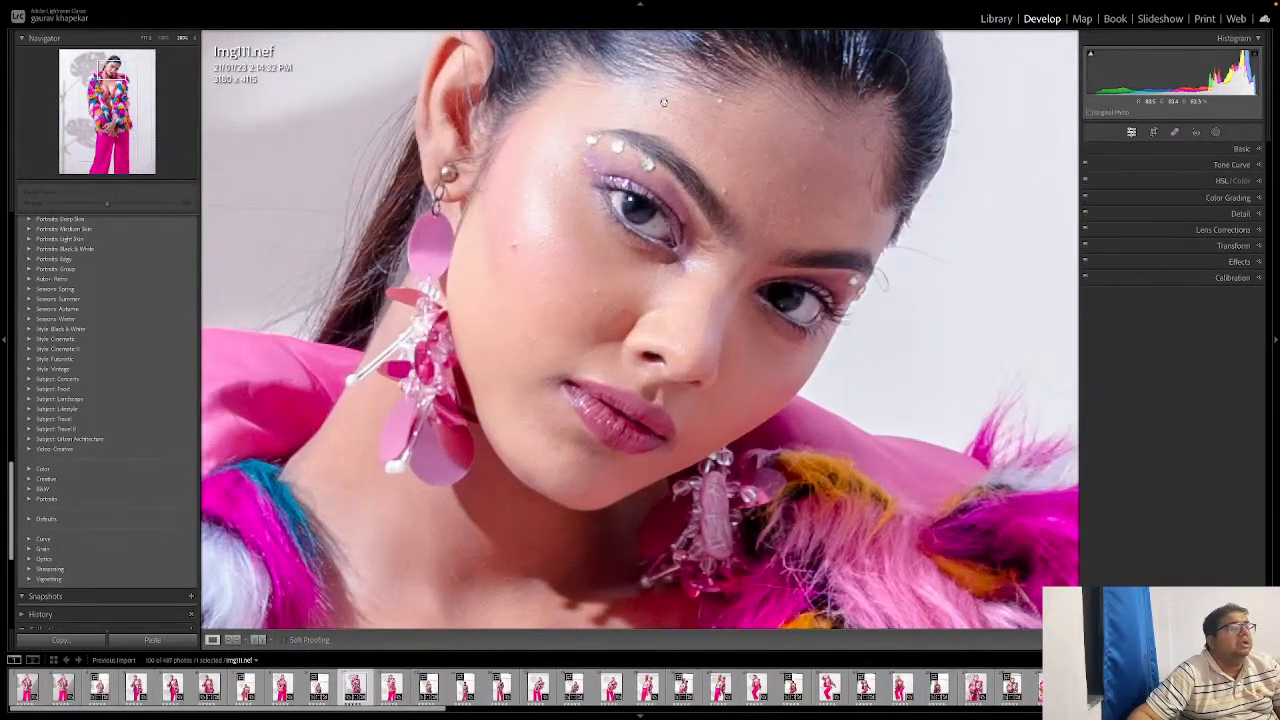
{"action": "left_click_drag", "start_coordinate": [663, 102], "coordinate": [669, 178]}
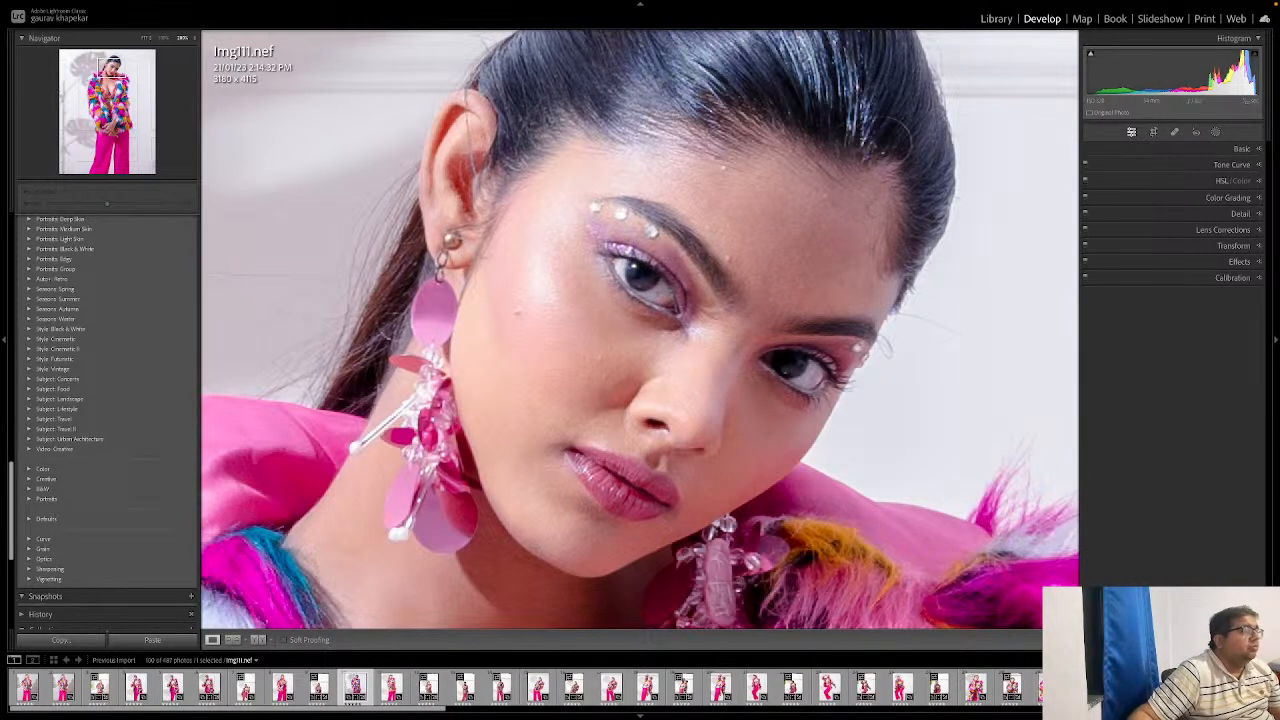
Step: Apply the Enhance Portrait preset from the Adaptive: Portrait group and show the face before and after side by side
{"action": "left_click_drag", "start_coordinate": [12, 470], "coordinate": [29, 398]}
{"action": "left_click", "coordinate": [30, 369]}
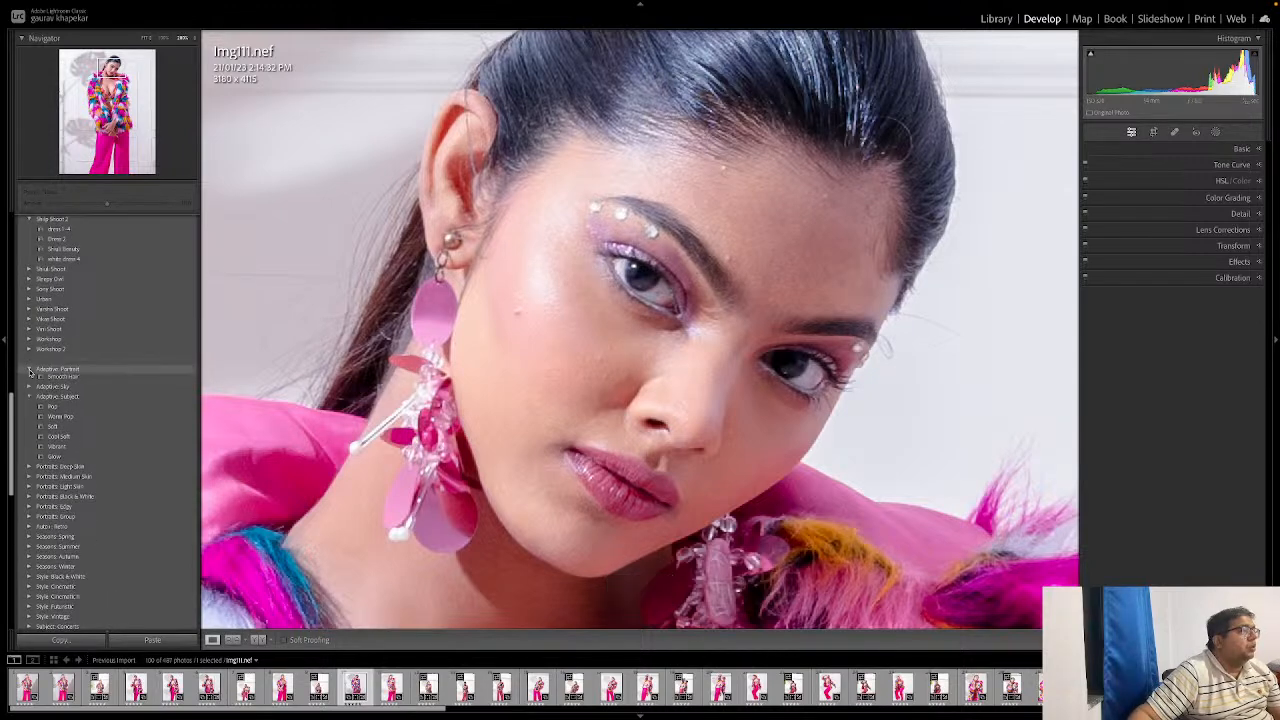
{"action": "left_click", "coordinate": [30, 389]}
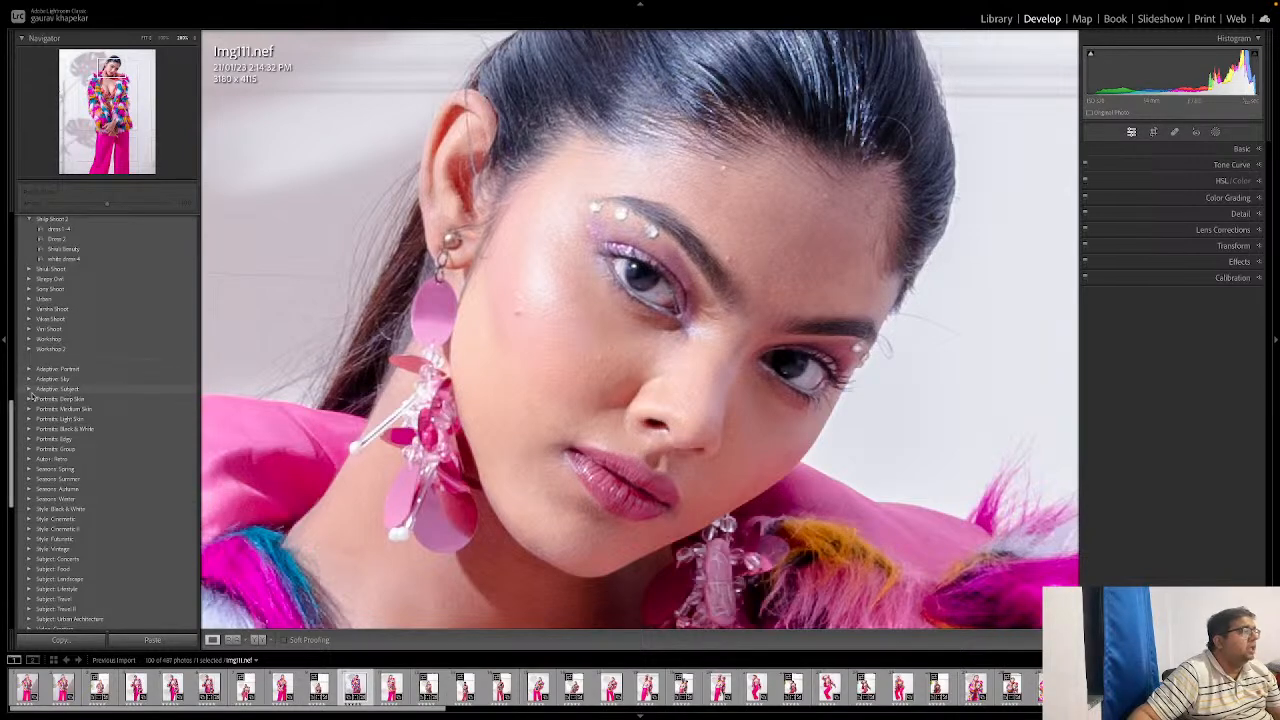
{"action": "left_click", "coordinate": [30, 389]}
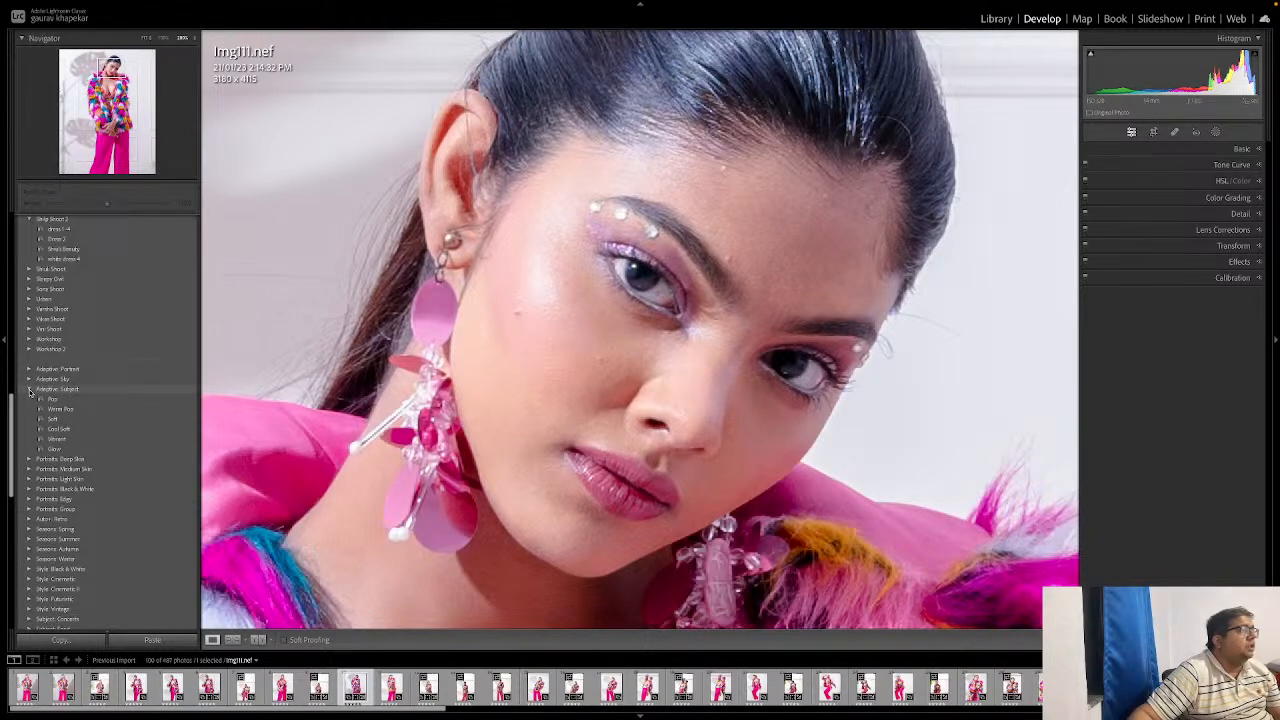
{"action": "left_click", "coordinate": [30, 369]}
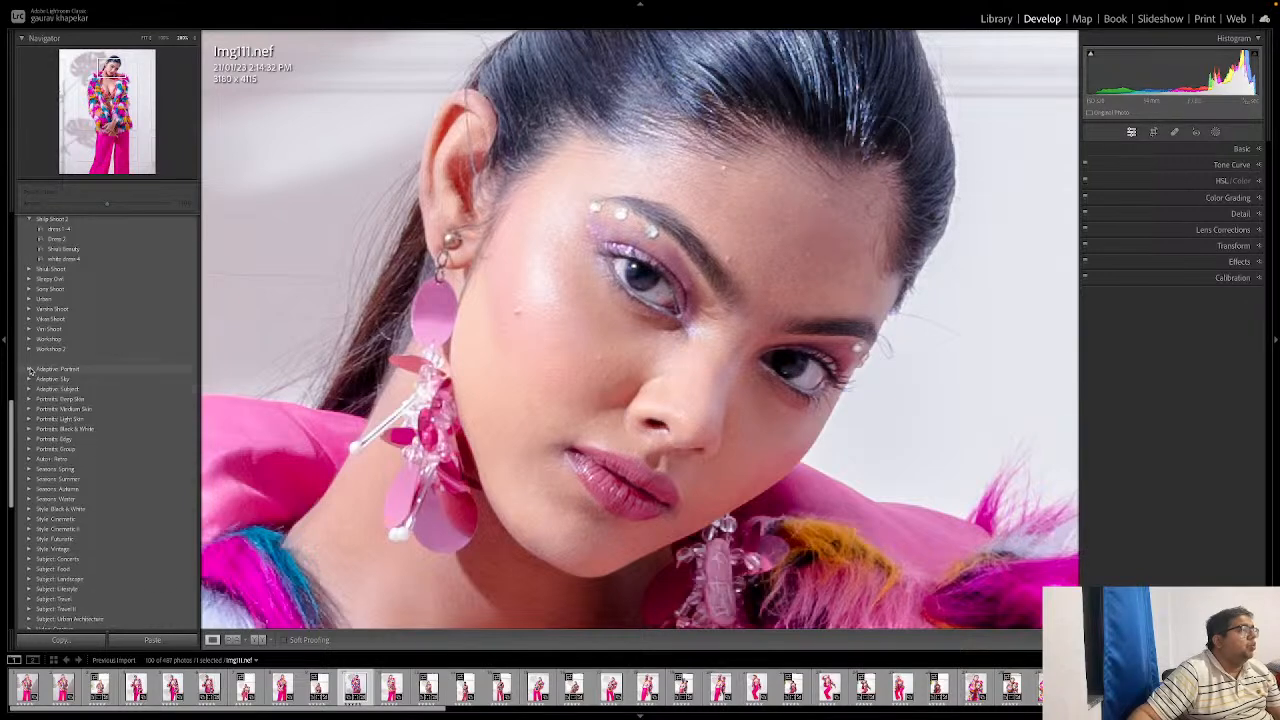
{"action": "left_click", "coordinate": [64, 379]}
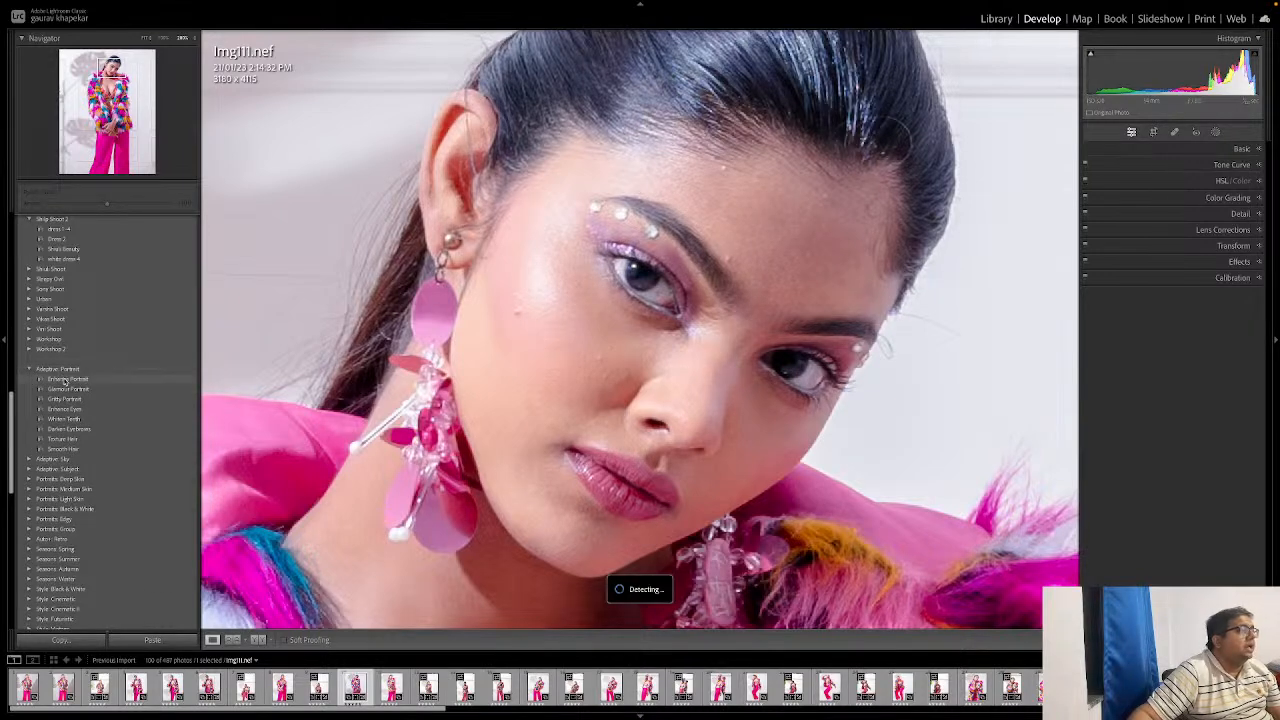
{"action": "left_click", "coordinate": [64, 379]}
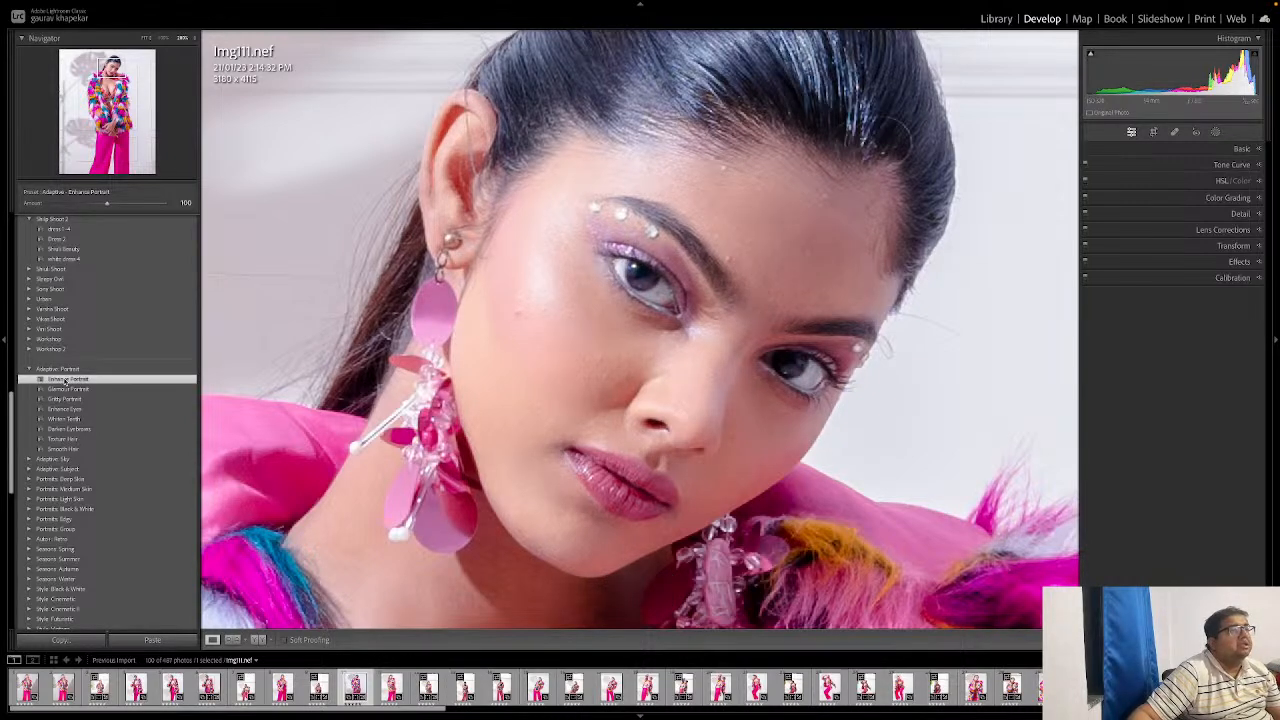
{"action": "key", "text": "y"}
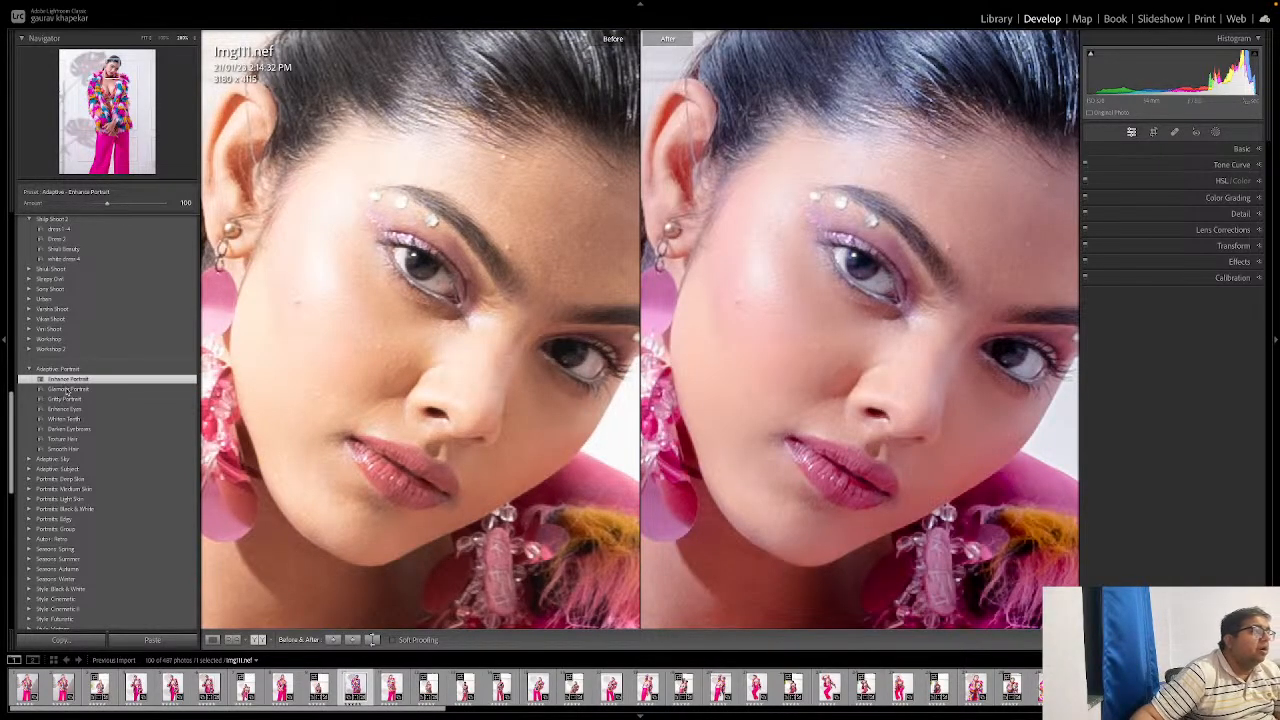
Step: Apply the Glamour Portrait and Texture Hair adaptive presets, and set the Texture Hair amount to 44
{"action": "left_click", "coordinate": [67, 389]}
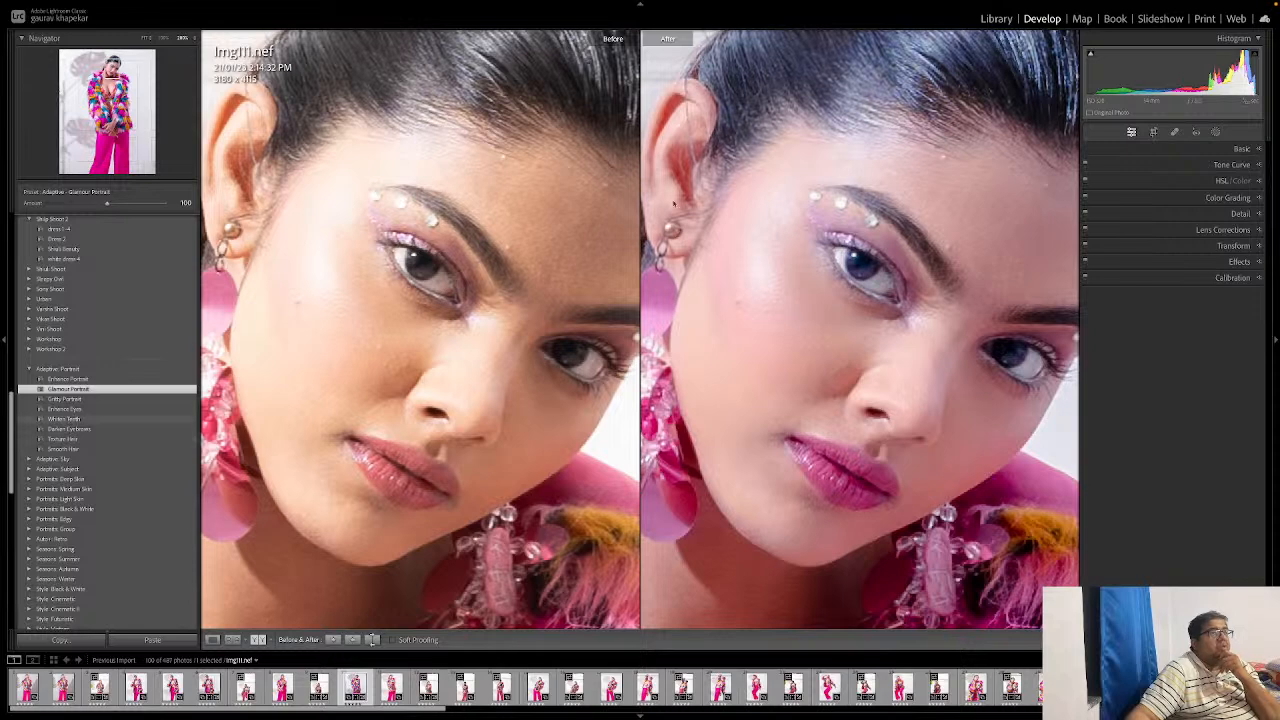
{"action": "left_click_drag", "start_coordinate": [877, 158], "coordinate": [866, 349]}
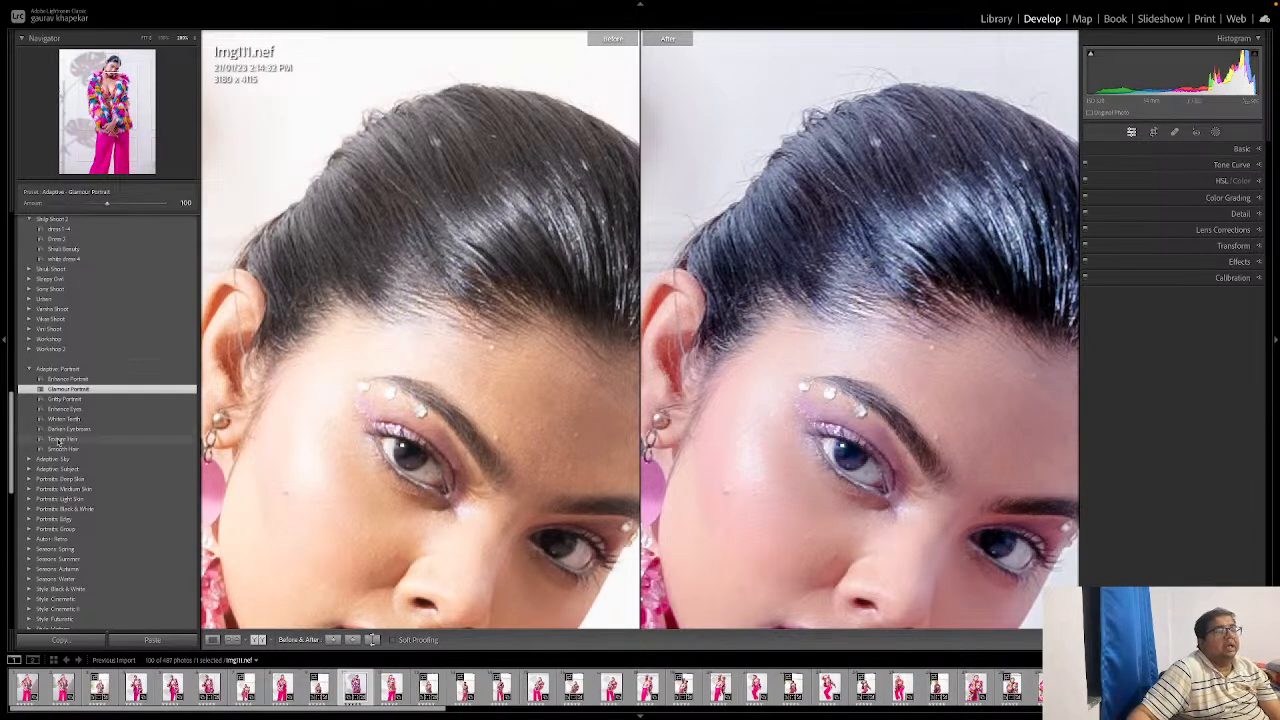
{"action": "left_click", "coordinate": [59, 440]}
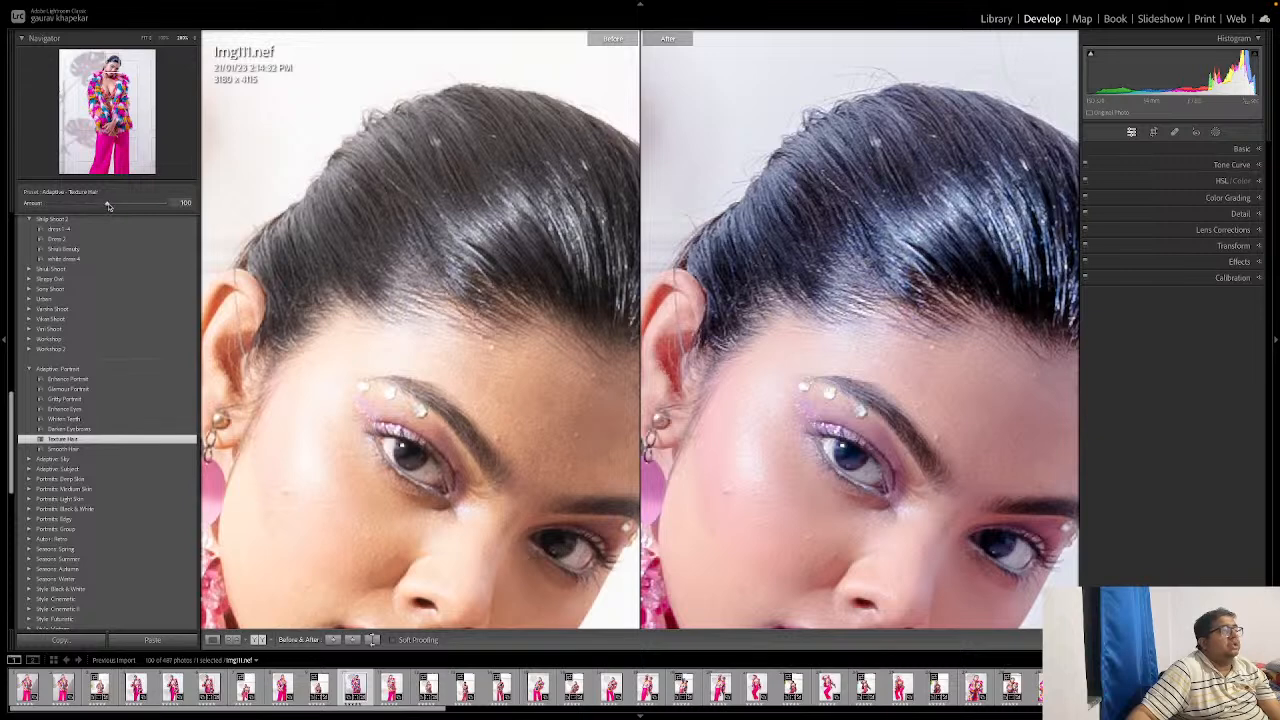
{"action": "mouse_move", "coordinate": [107, 205]}
{"action": "left_mouse_down"}
{"action": "mouse_move", "coordinate": [38, 212]}
{"action": "mouse_move", "coordinate": [98, 208]}
{"action": "mouse_move", "coordinate": [86, 205]}
{"action": "left_mouse_up"}
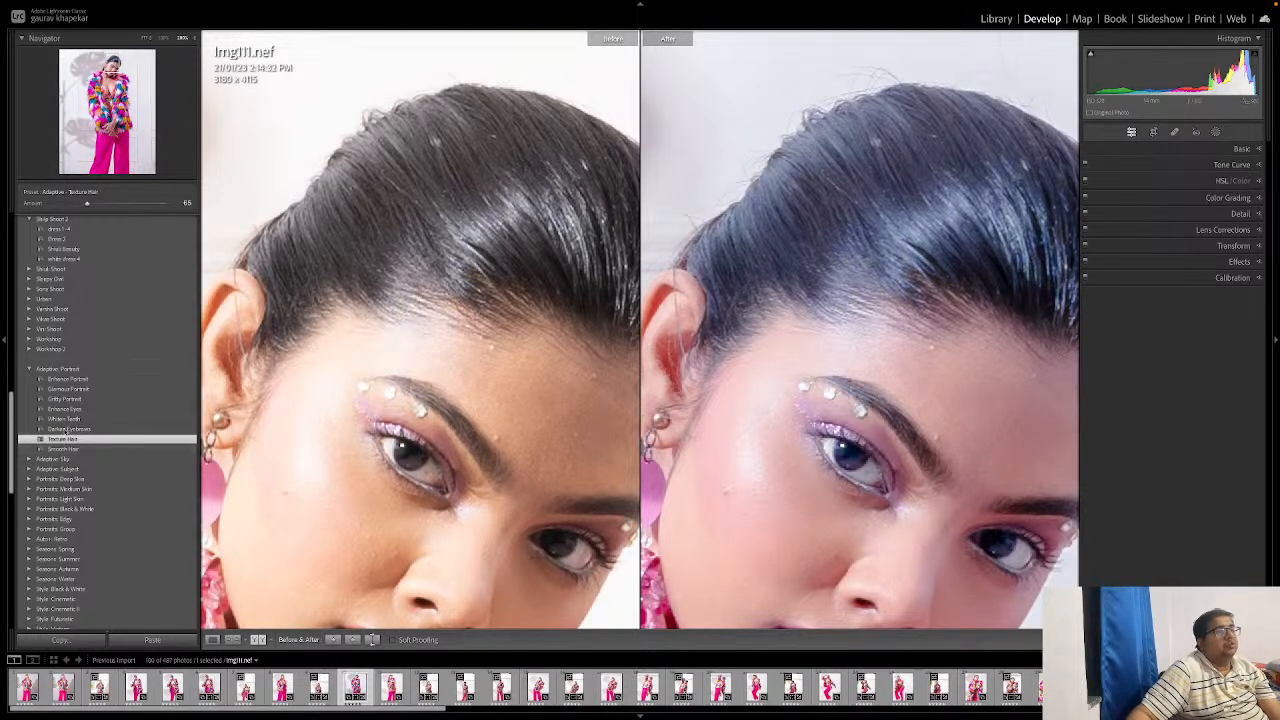
{"action": "mouse_move", "coordinate": [78, 204]}
{"action": "left_mouse_down"}
{"action": "mouse_move", "coordinate": [57, 205]}
{"action": "mouse_move", "coordinate": [74, 206]}
{"action": "left_mouse_up"}
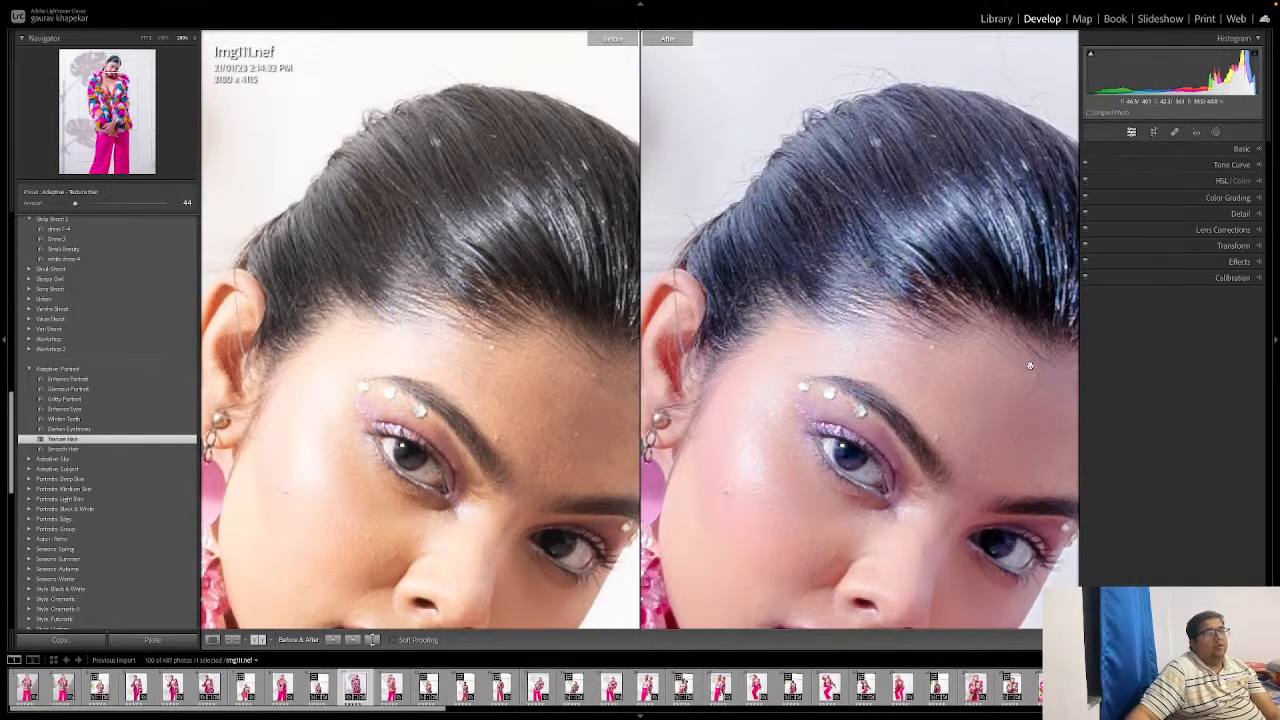
Step: Heal a blemish on the forehead using the Remove tool with the brush size reduced to about 9, and delete the selected healing spot
{"action": "left_click", "coordinate": [1174, 132]}
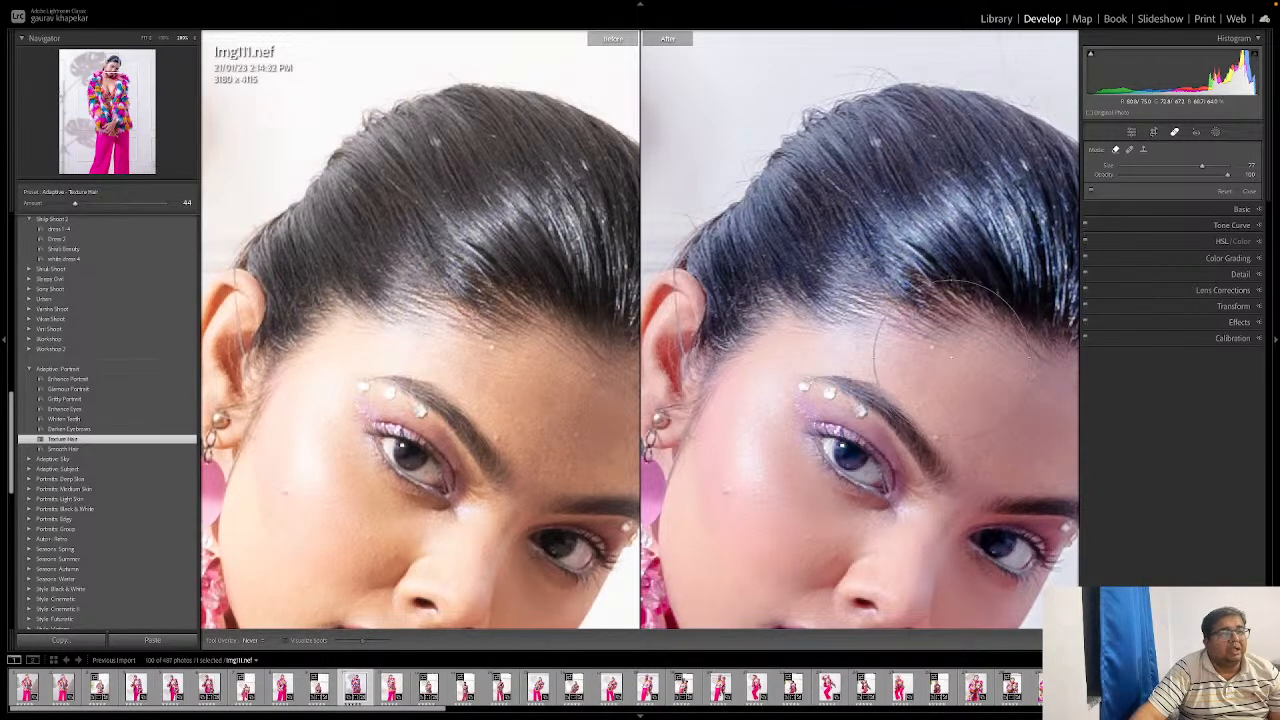
{"action": "scroll", "coordinate": [950, 361], "scroll_direction": "down", "scroll_amount": 5}
{"action": "scroll", "coordinate": [950, 362], "scroll_direction": "up", "scroll_amount": 5}
{"action": "scroll", "coordinate": [950, 369], "scroll_direction": "down", "scroll_amount": 4}
{"action": "scroll", "coordinate": [950, 369], "scroll_direction": "down", "scroll_amount": 6}
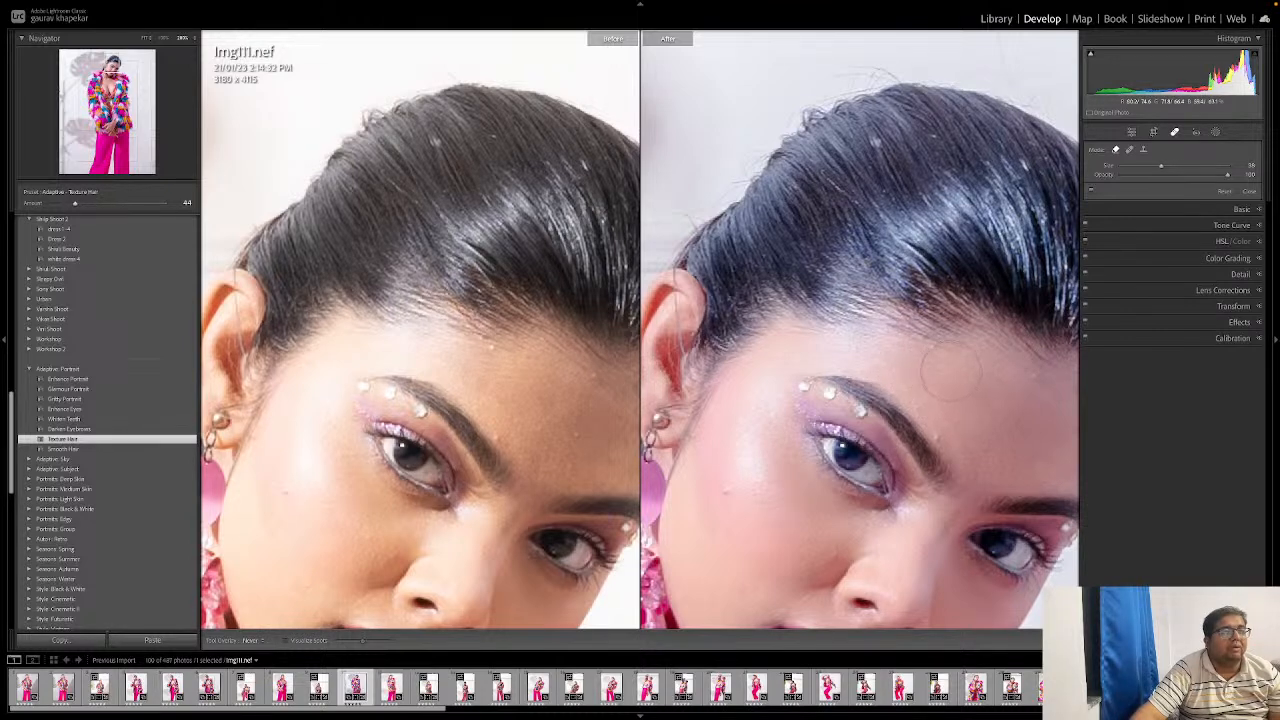
{"action": "scroll", "coordinate": [959, 386], "scroll_direction": "down", "scroll_amount": 2}
{"action": "scroll", "coordinate": [963, 401], "scroll_direction": "down", "scroll_amount": 3}
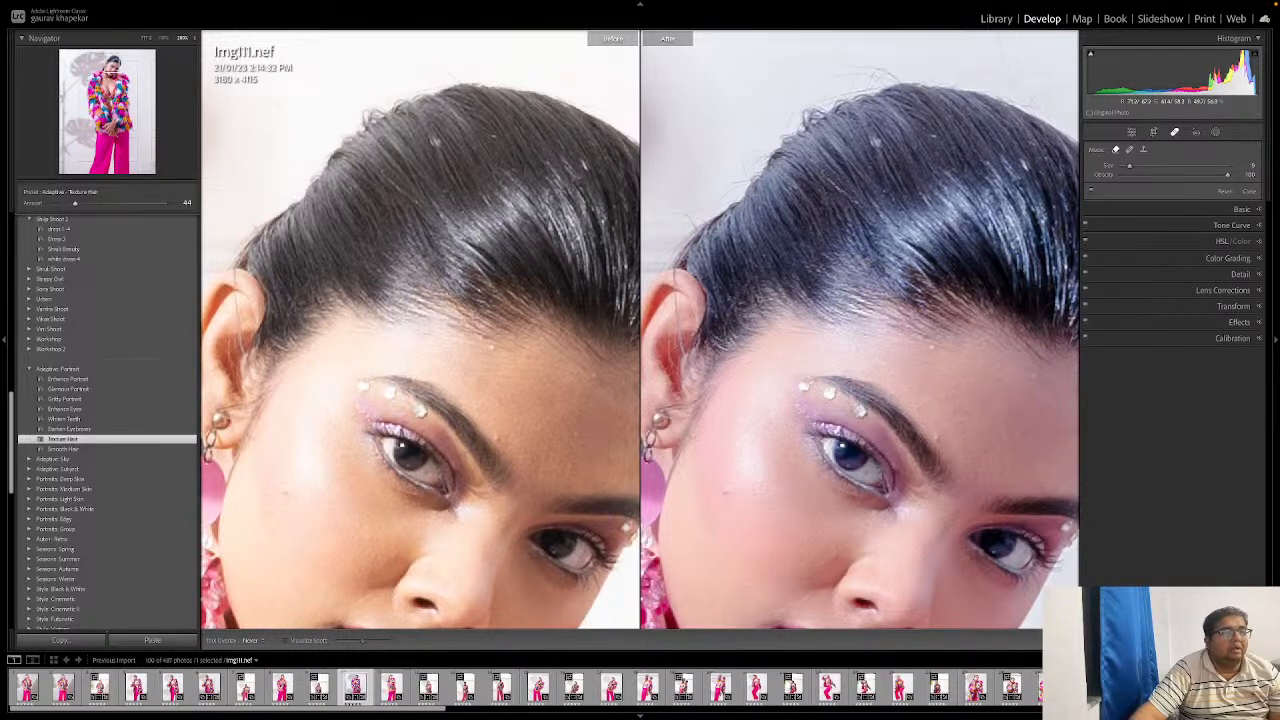
{"action": "left_click", "coordinate": [937, 440]}
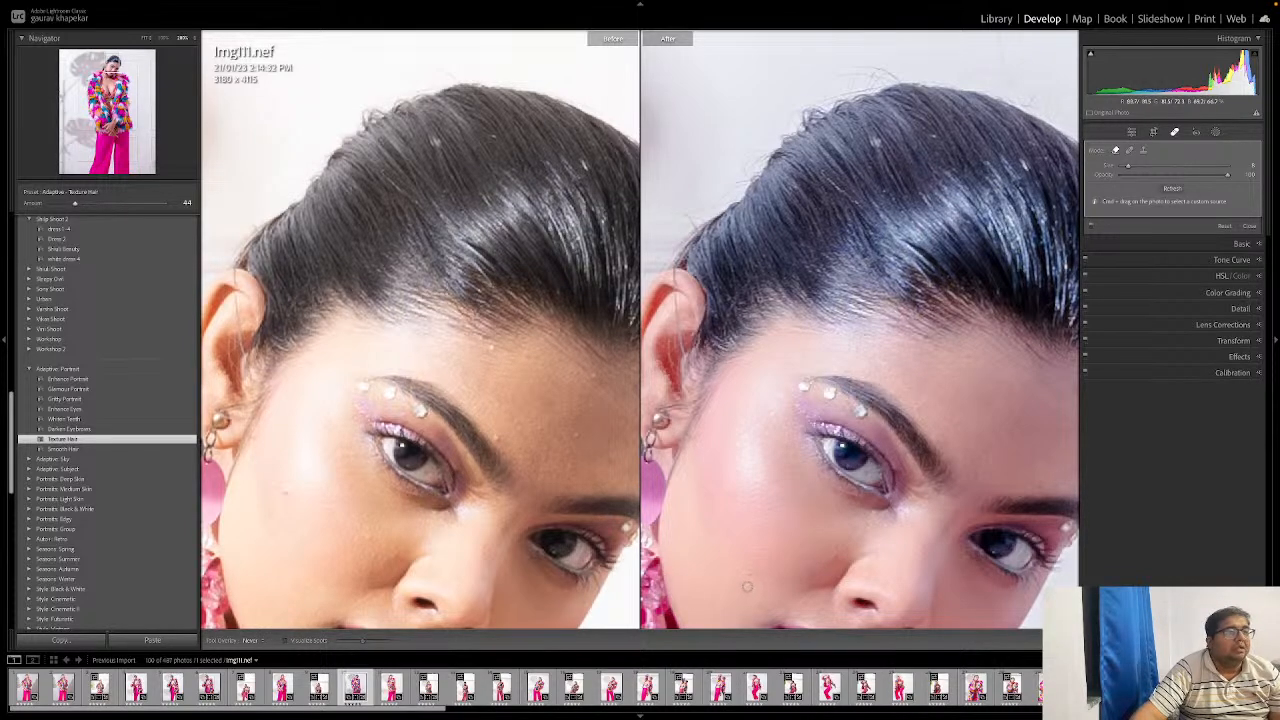
{"action": "key", "text": "Delete"}
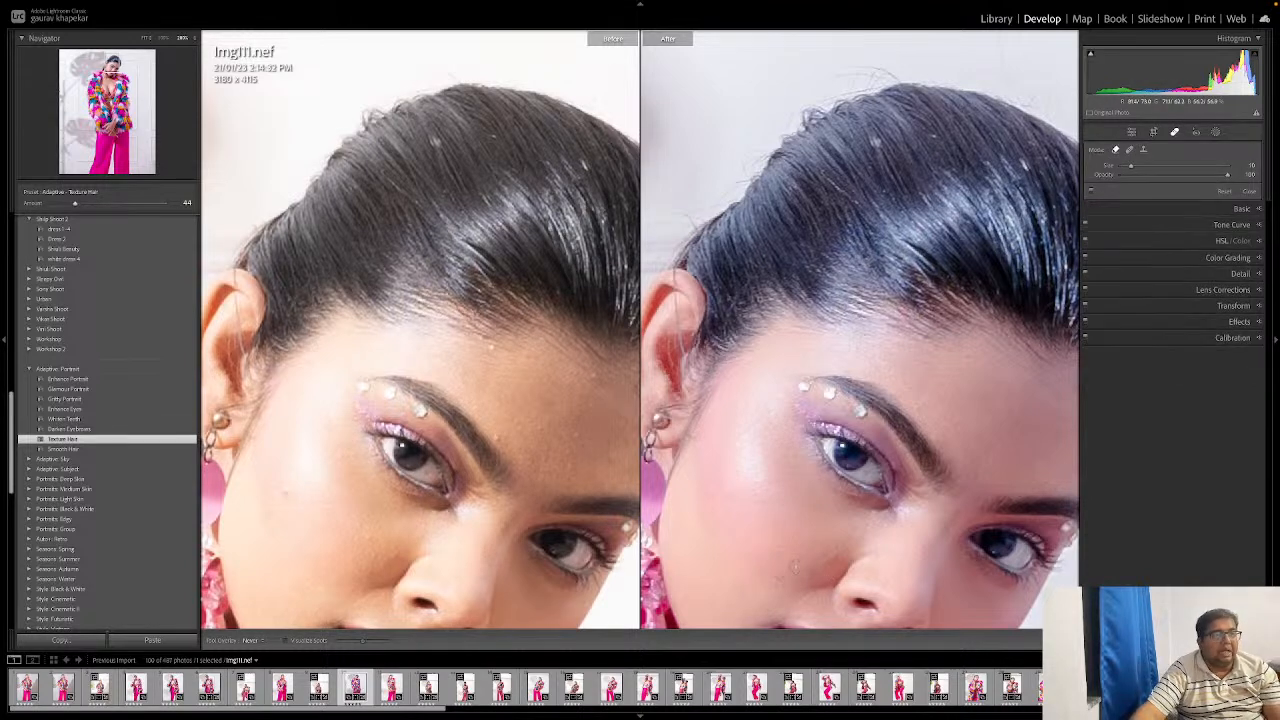
Step: Remove small skin blemishes from the woman's face and cheek with the content-aware Remove tool
{"action": "left_click", "coordinate": [945, 549]}
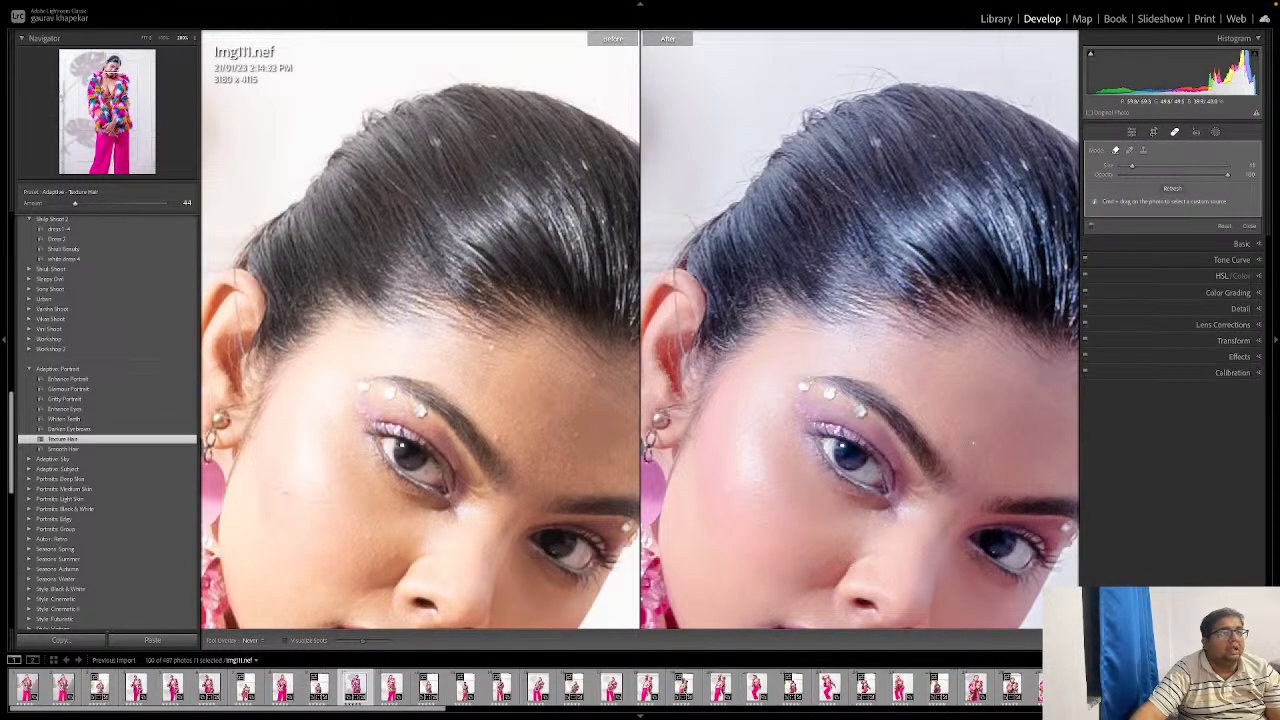
{"action": "key", "text": "Delete"}
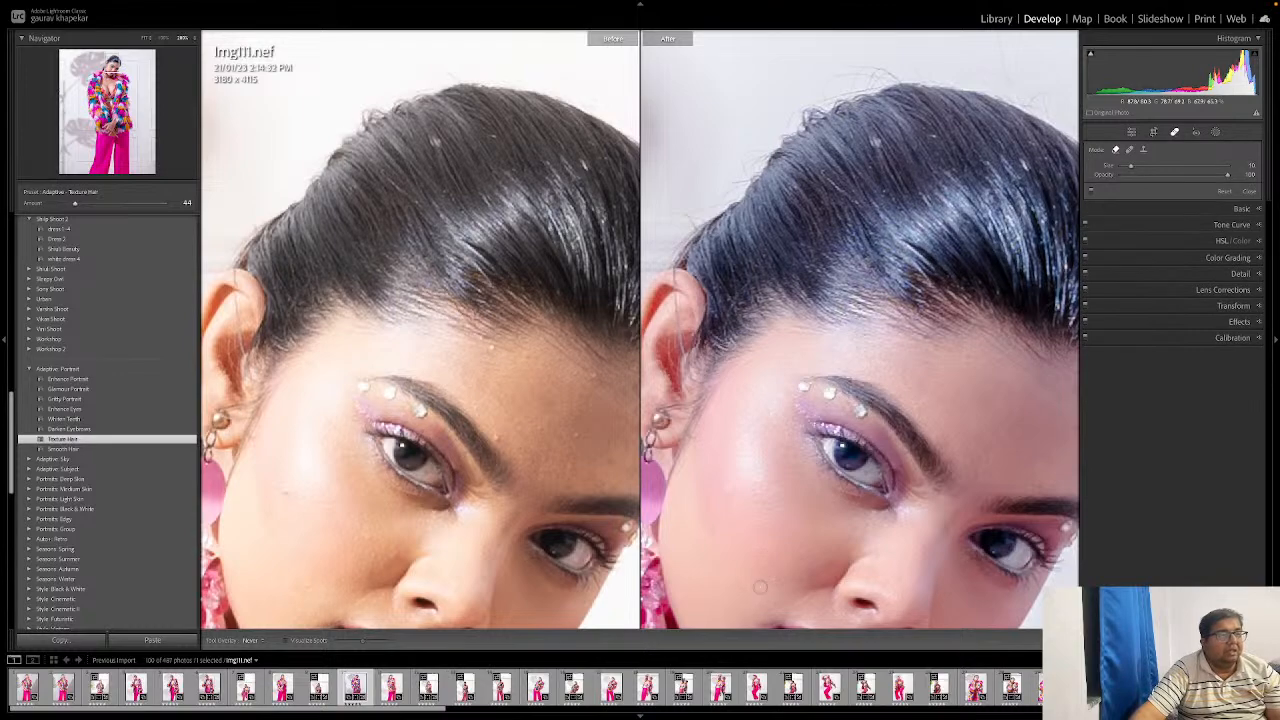
{"action": "left_click", "coordinate": [731, 582]}
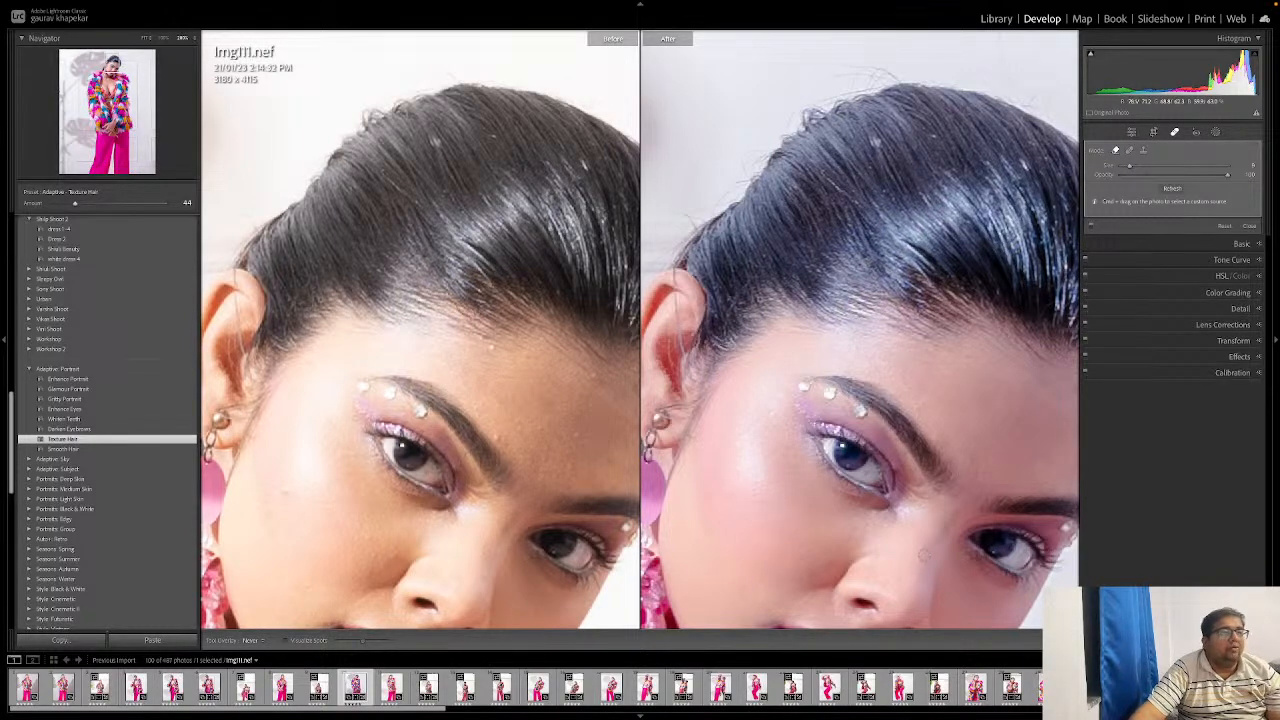
{"action": "scroll", "coordinate": [925, 555], "scroll_direction": "down", "scroll_amount": 5}
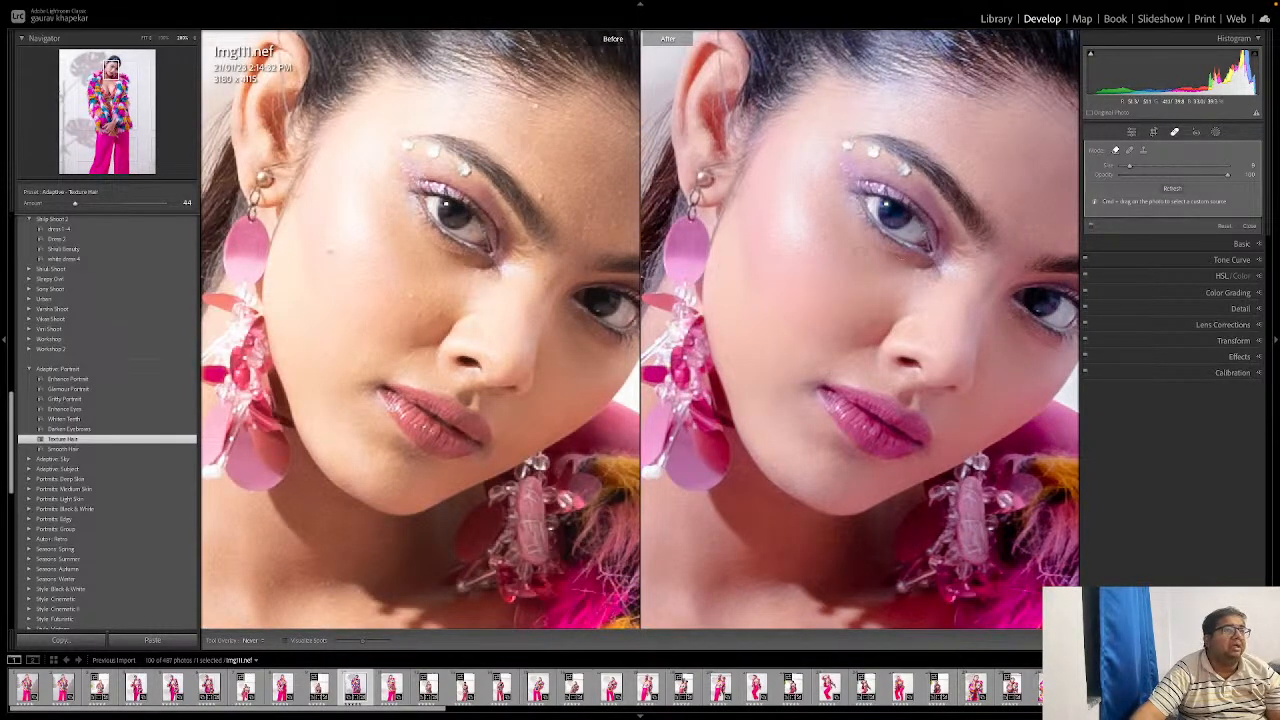
{"action": "left_click", "coordinate": [755, 268]}
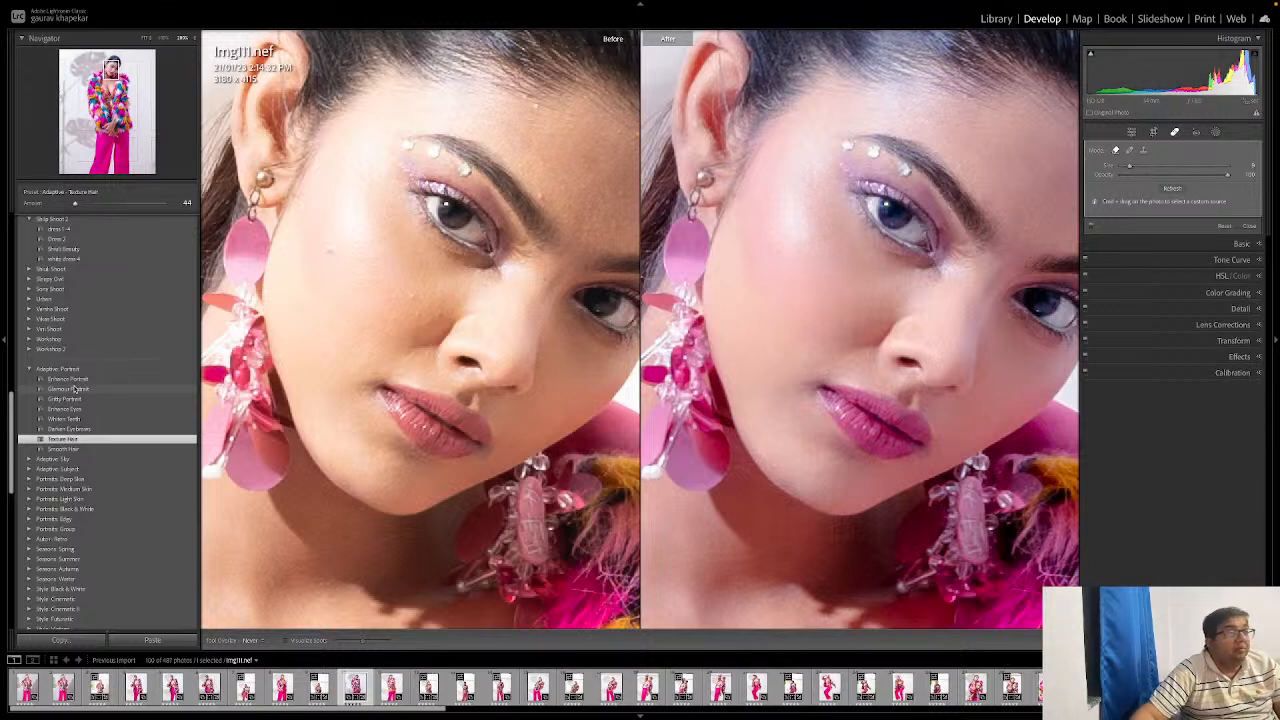
Step: Apply the Glamour Portrait preset from the Adaptive: Portrait group and leave the blemish removal tool
{"action": "left_click", "coordinate": [74, 388]}
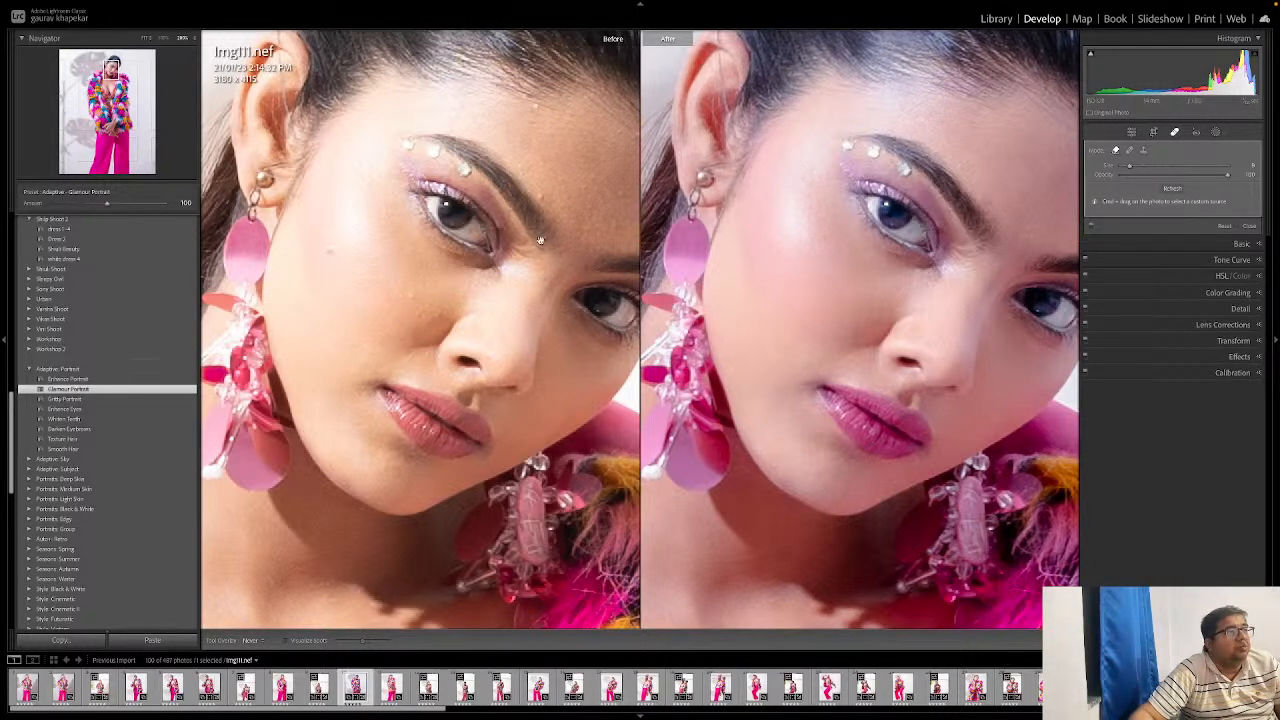
{"action": "left_click", "coordinate": [30, 370]}
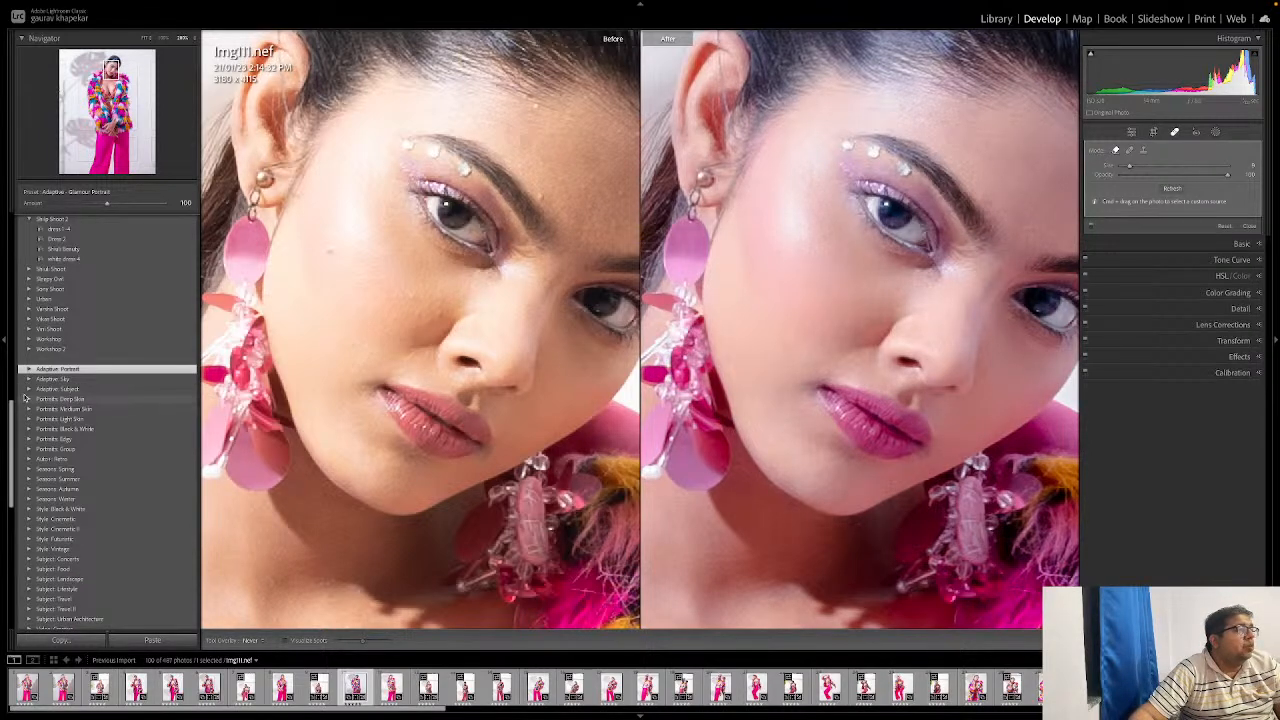
{"action": "left_click", "coordinate": [29, 389]}
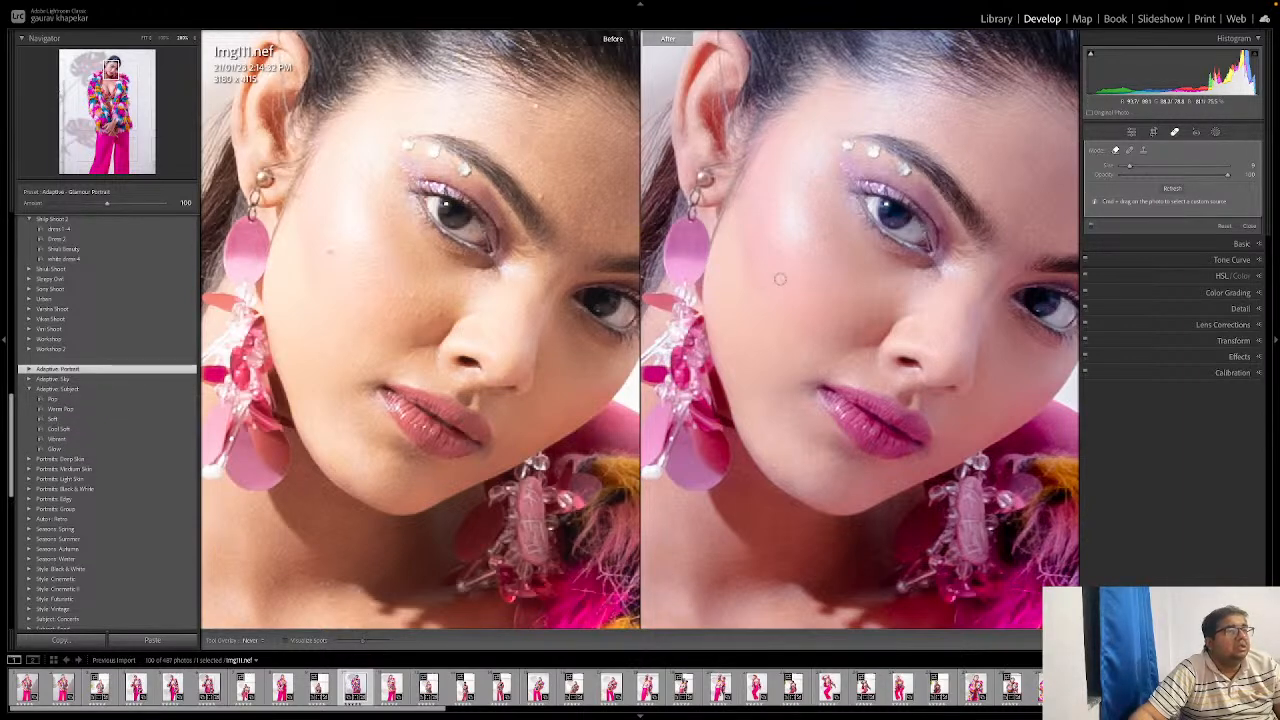
{"action": "left_click", "coordinate": [1175, 133]}
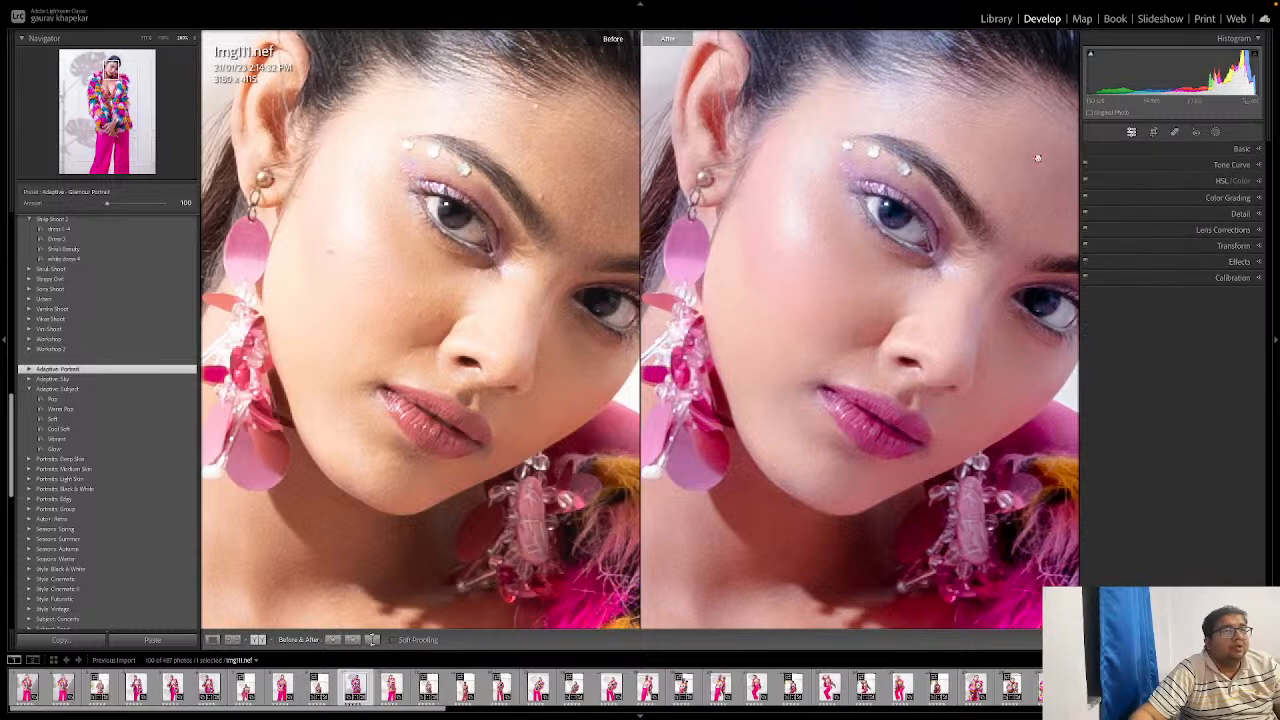
Step: Apply the Pop preset from the Adaptive: Subject group and compare the face and skin before and after
{"action": "left_click", "coordinate": [836, 238]}
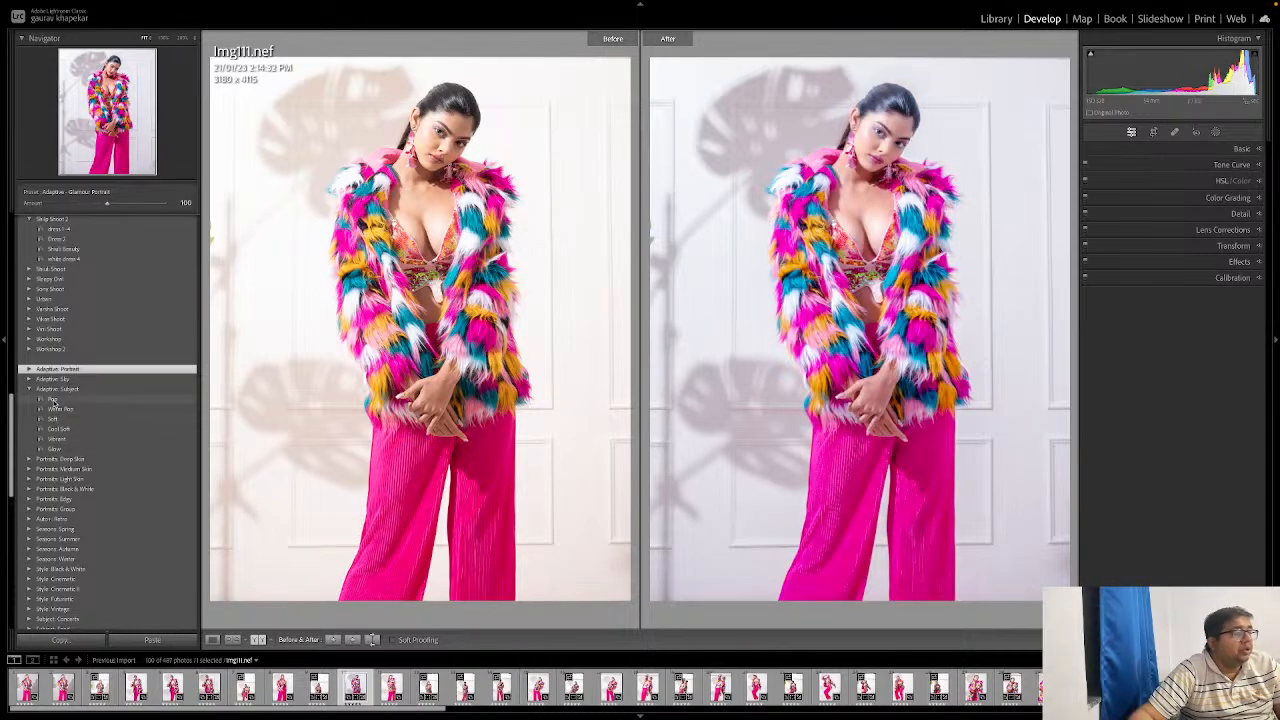
{"action": "left_click", "coordinate": [53, 400]}
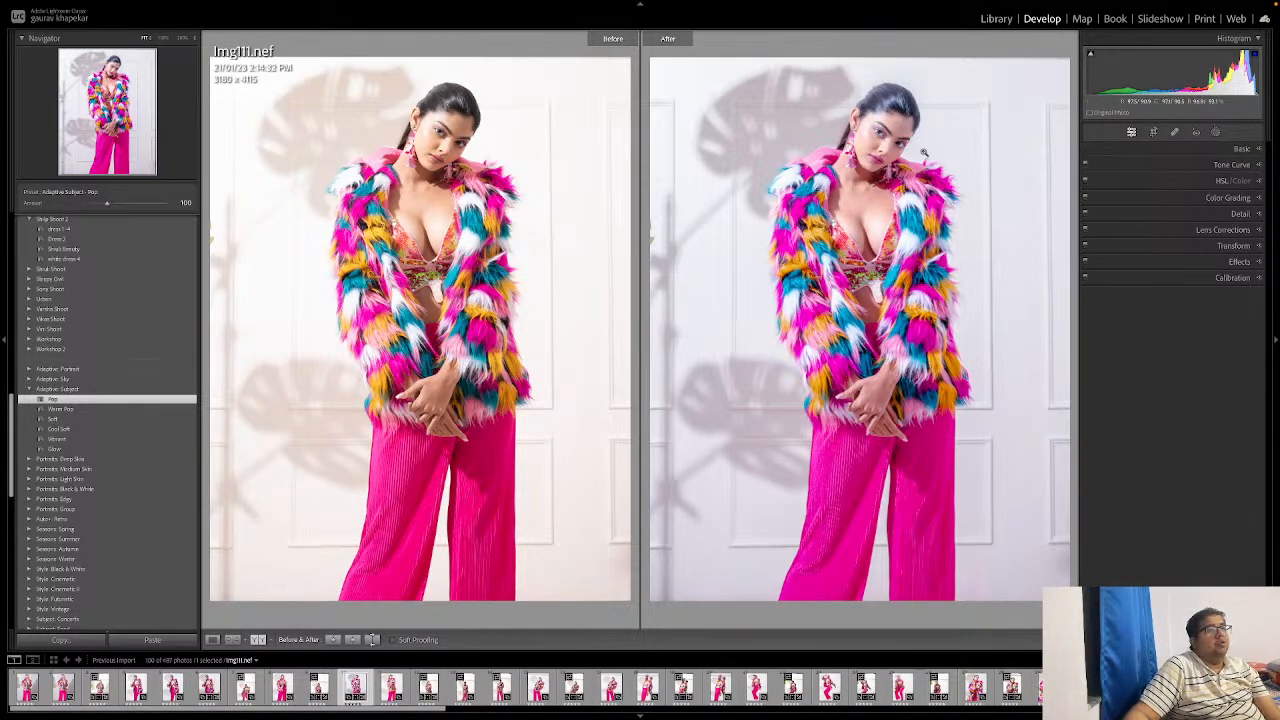
{"action": "left_click", "coordinate": [881, 125]}
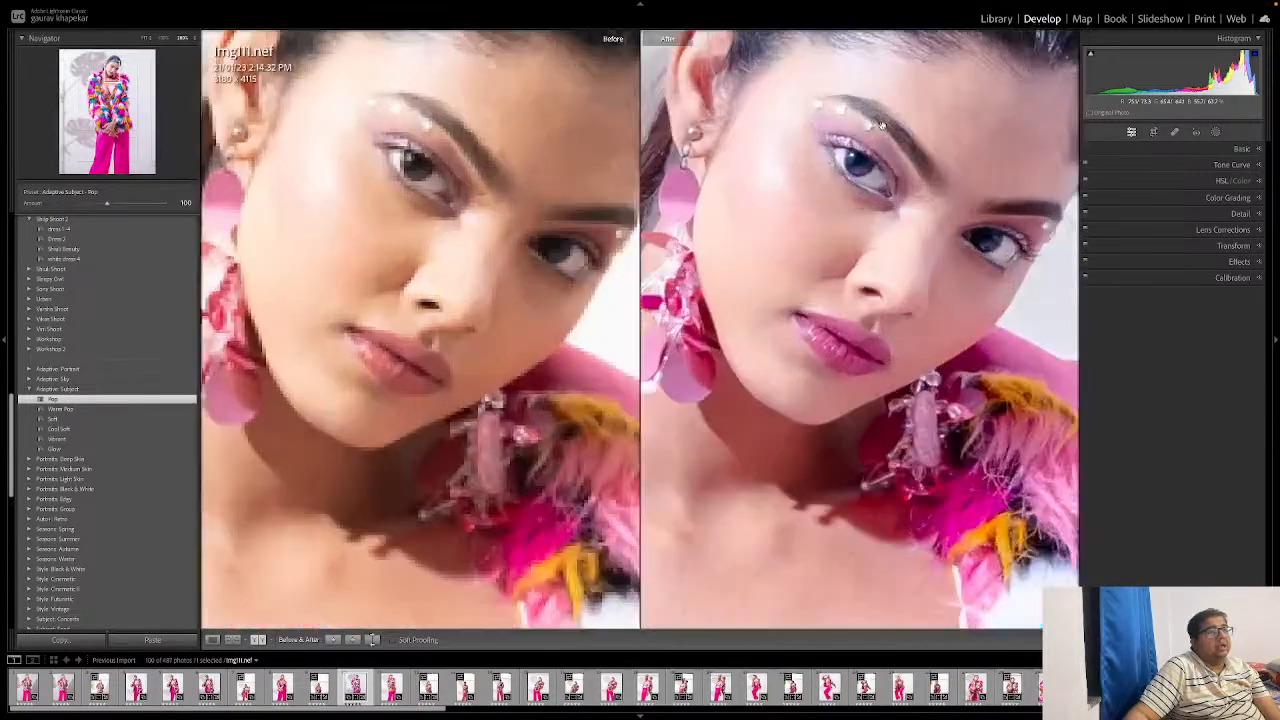
{"action": "left_click", "coordinate": [829, 231]}
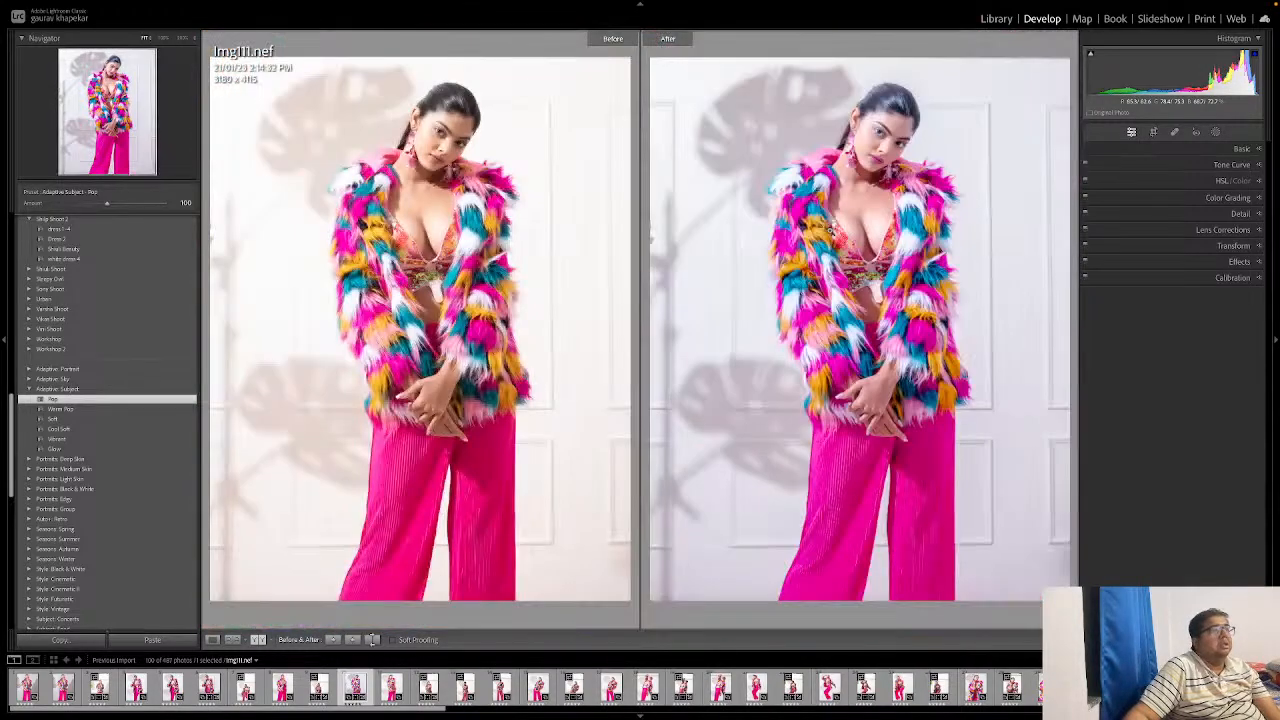
{"action": "left_click", "coordinate": [879, 157]}
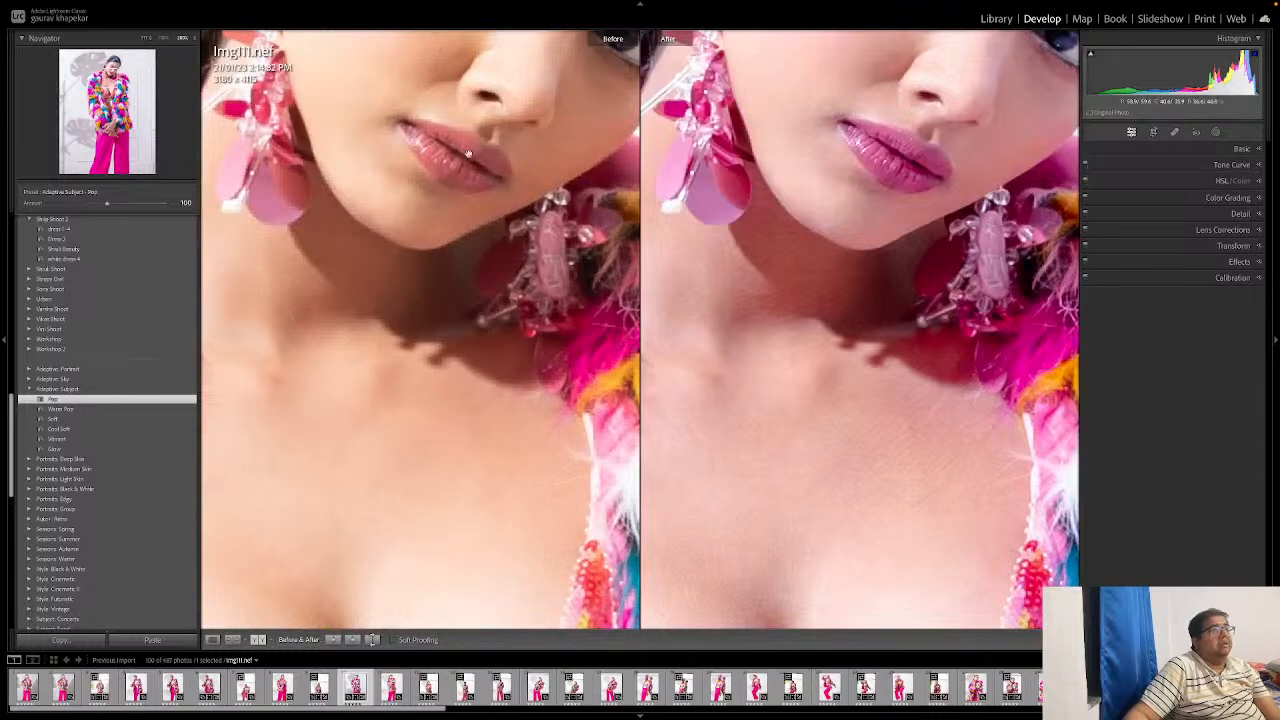
{"action": "left_click_drag", "start_coordinate": [761, 197], "coordinate": [783, 354]}
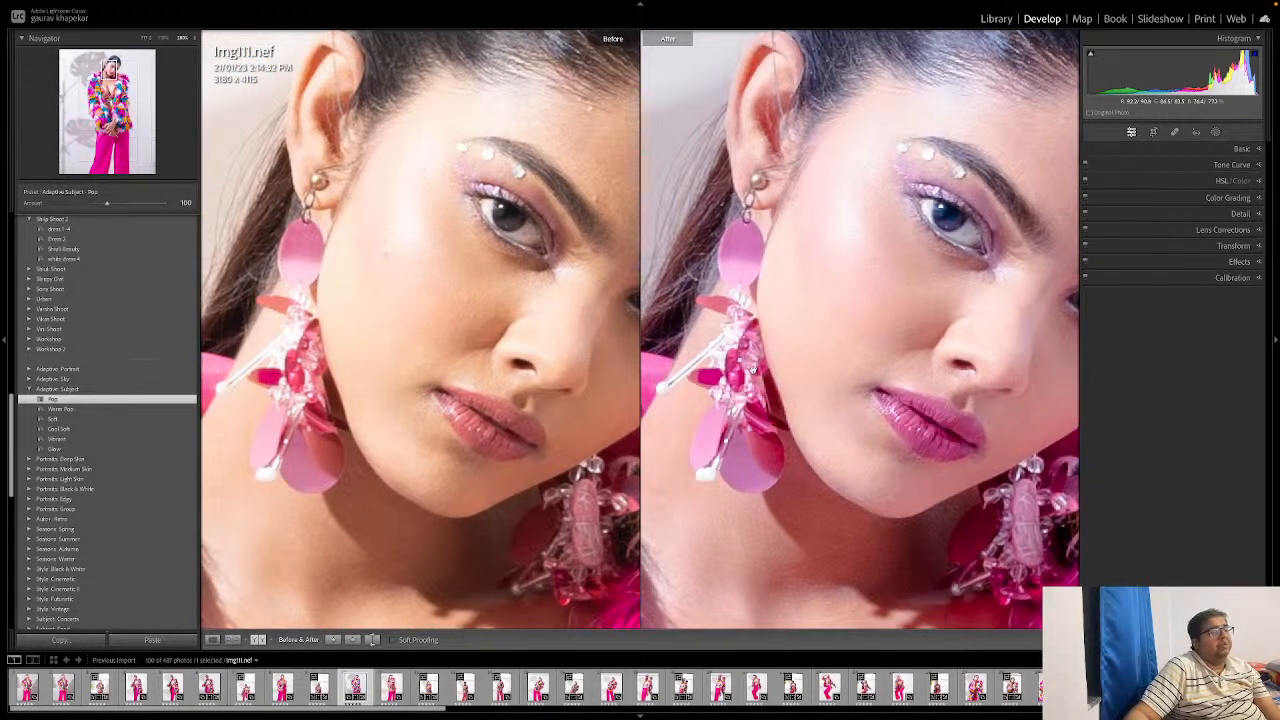
{"action": "left_click_drag", "start_coordinate": [832, 297], "coordinate": [727, 317]}
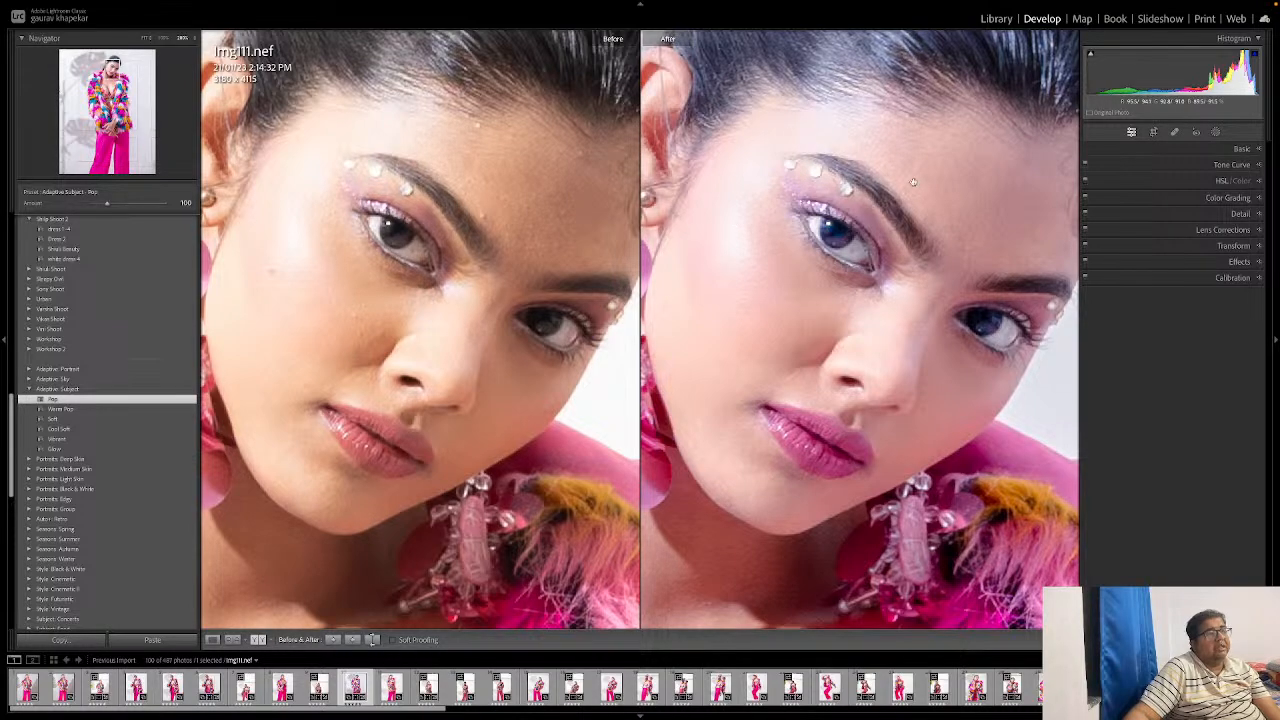
{"action": "left_click", "coordinate": [740, 257]}
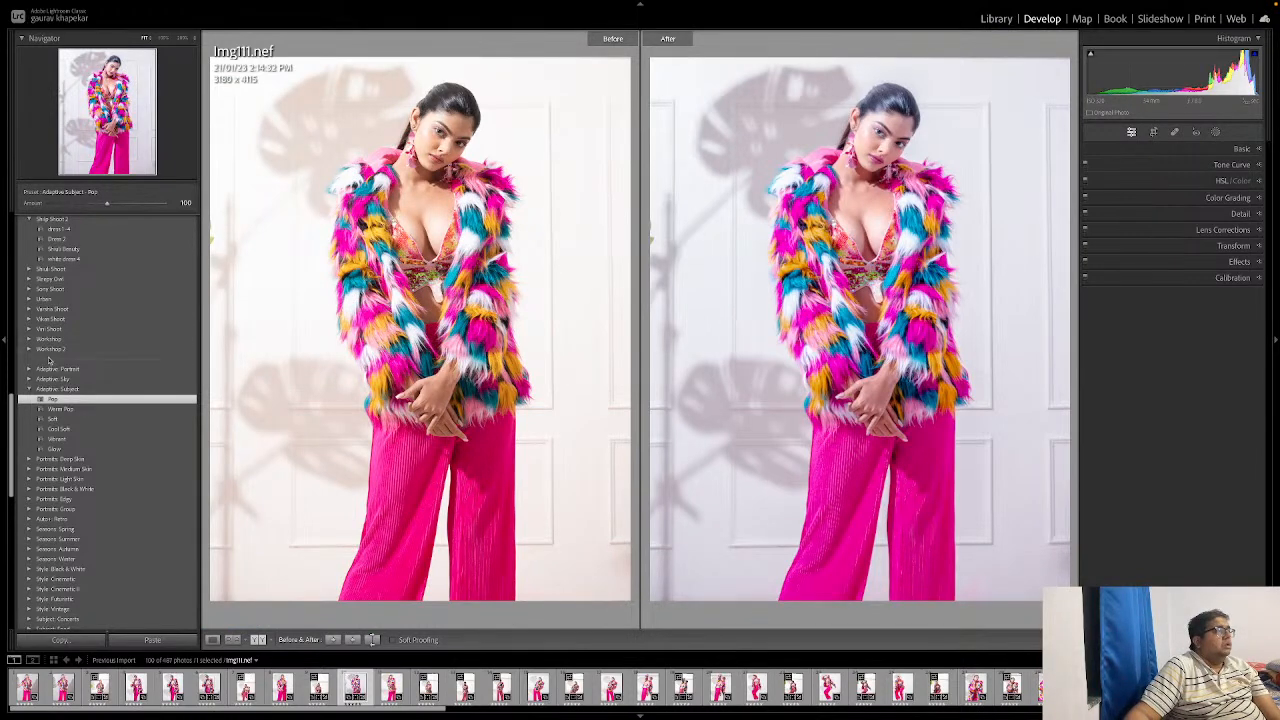
Step: Try the FT01 preset from the Style: Futuristic group on the photo and undo it
{"action": "left_click", "coordinate": [29, 389]}
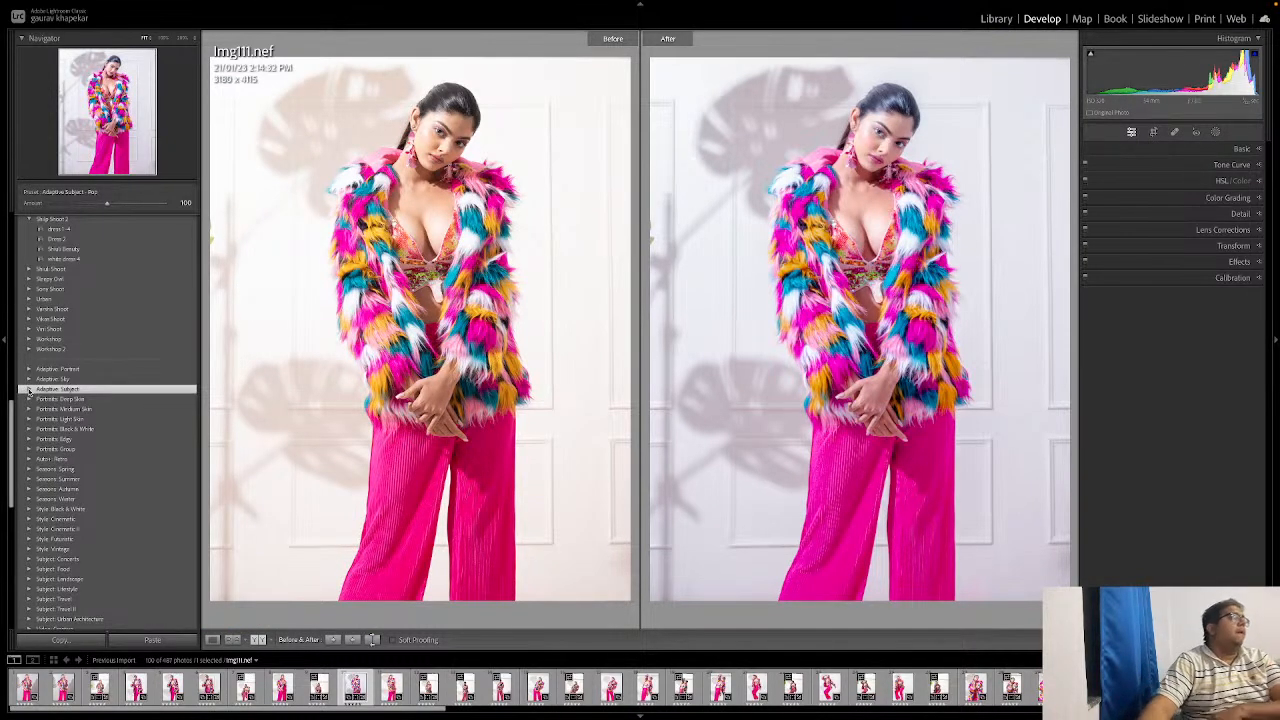
{"action": "left_click", "coordinate": [29, 539]}
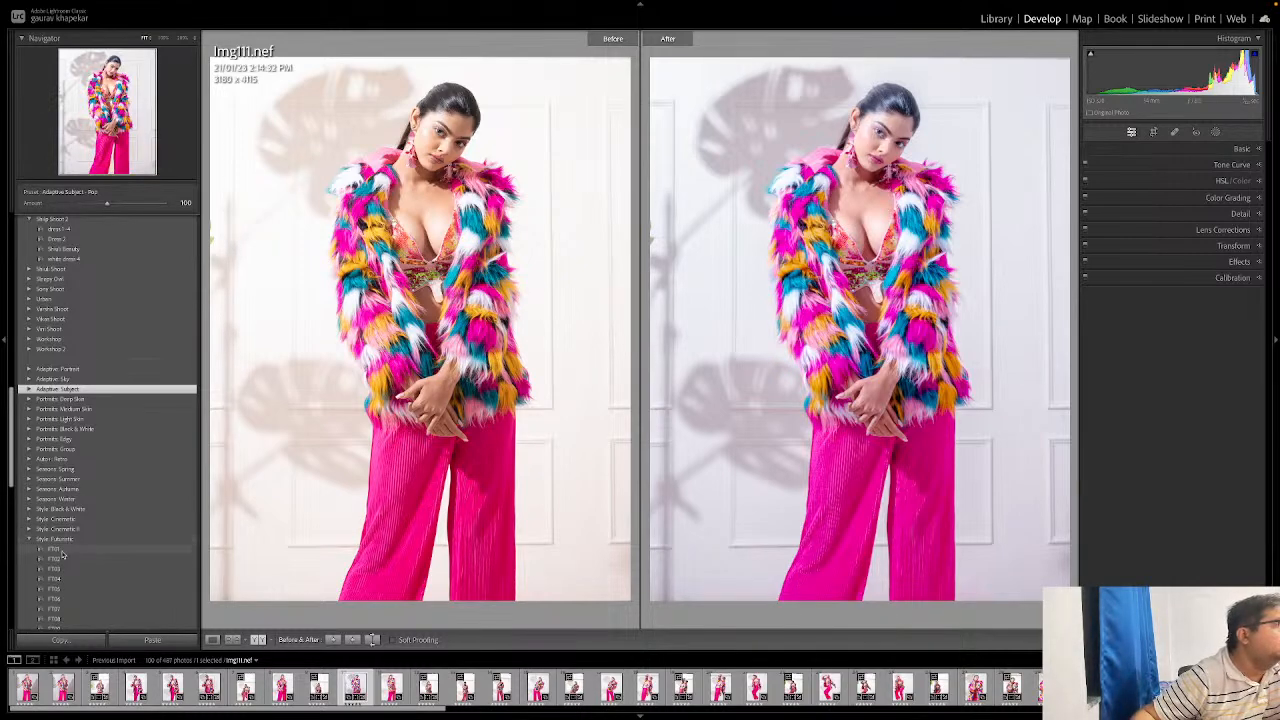
{"action": "left_click", "coordinate": [58, 551]}
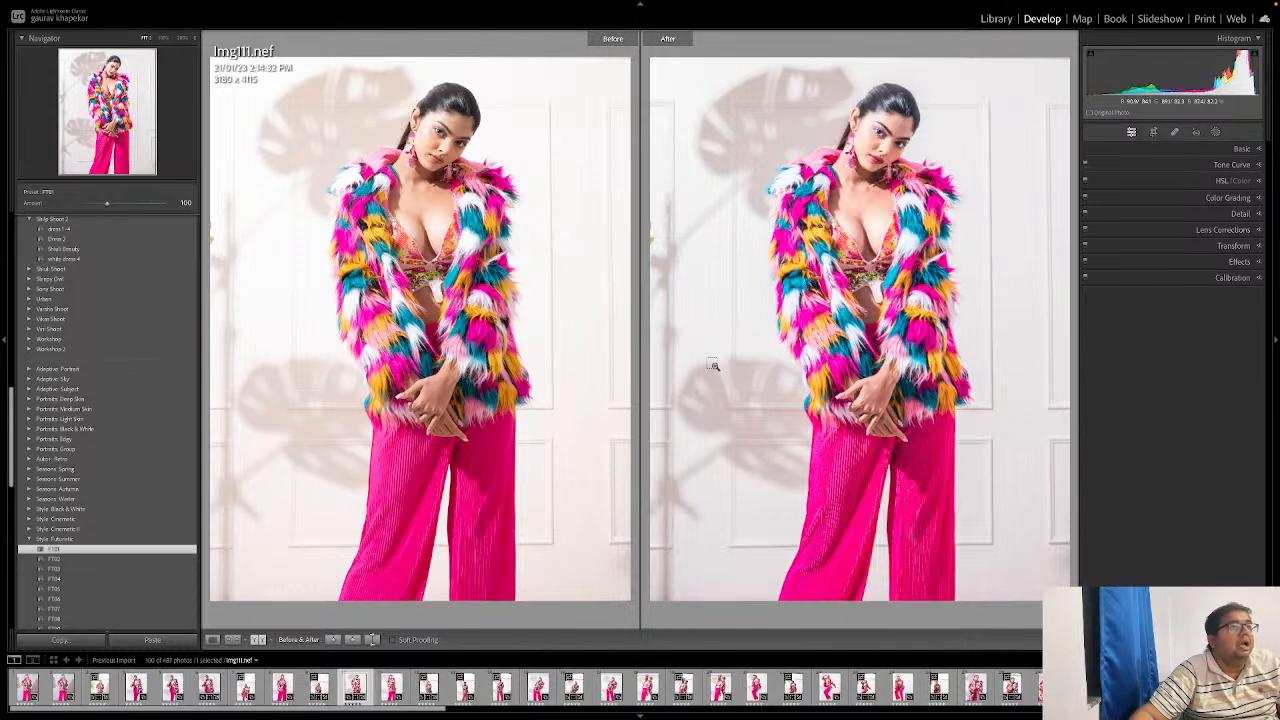
{"action": "key", "text": "ctrl+z"}
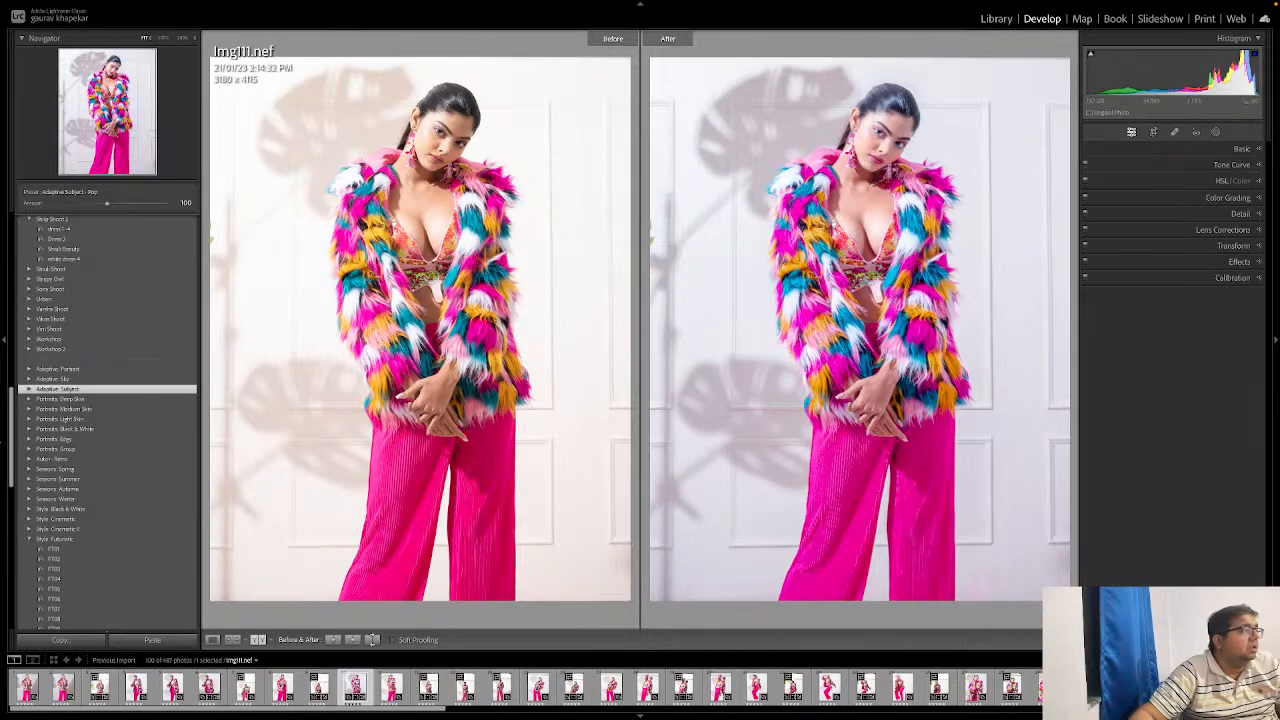
{"action": "left_click", "coordinate": [28, 539]}
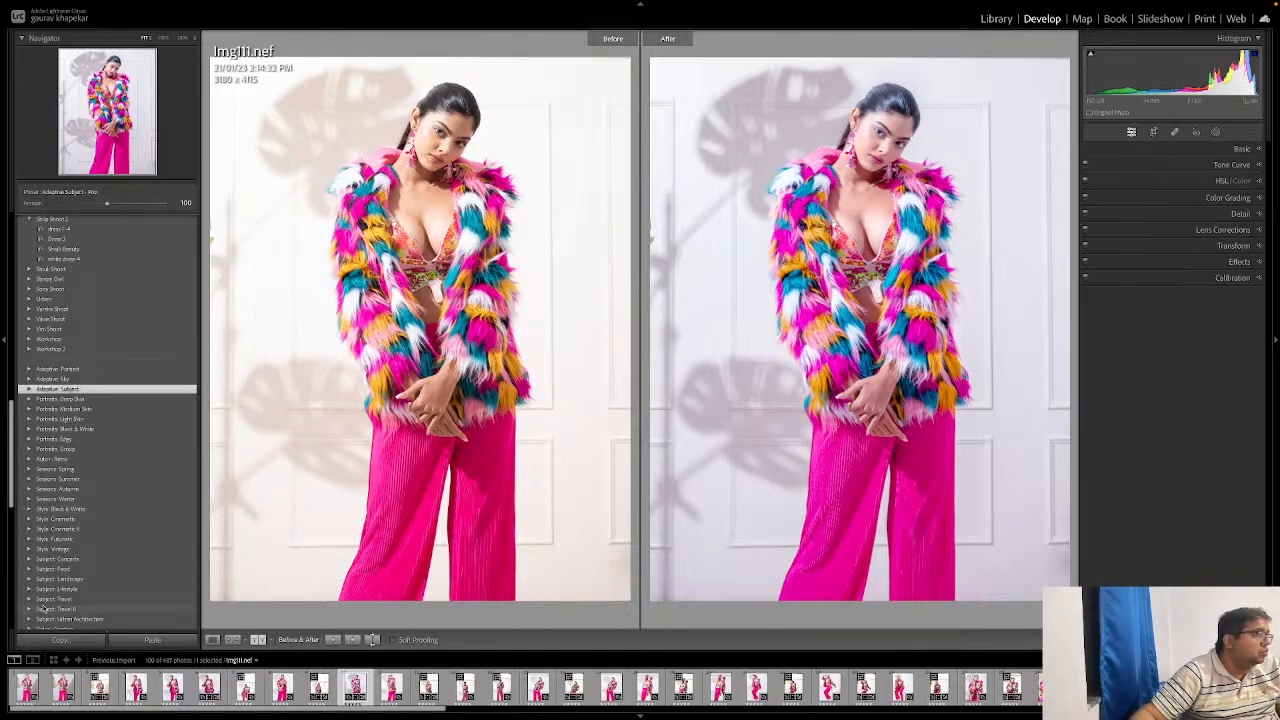
{"action": "left_click", "coordinate": [29, 519]}
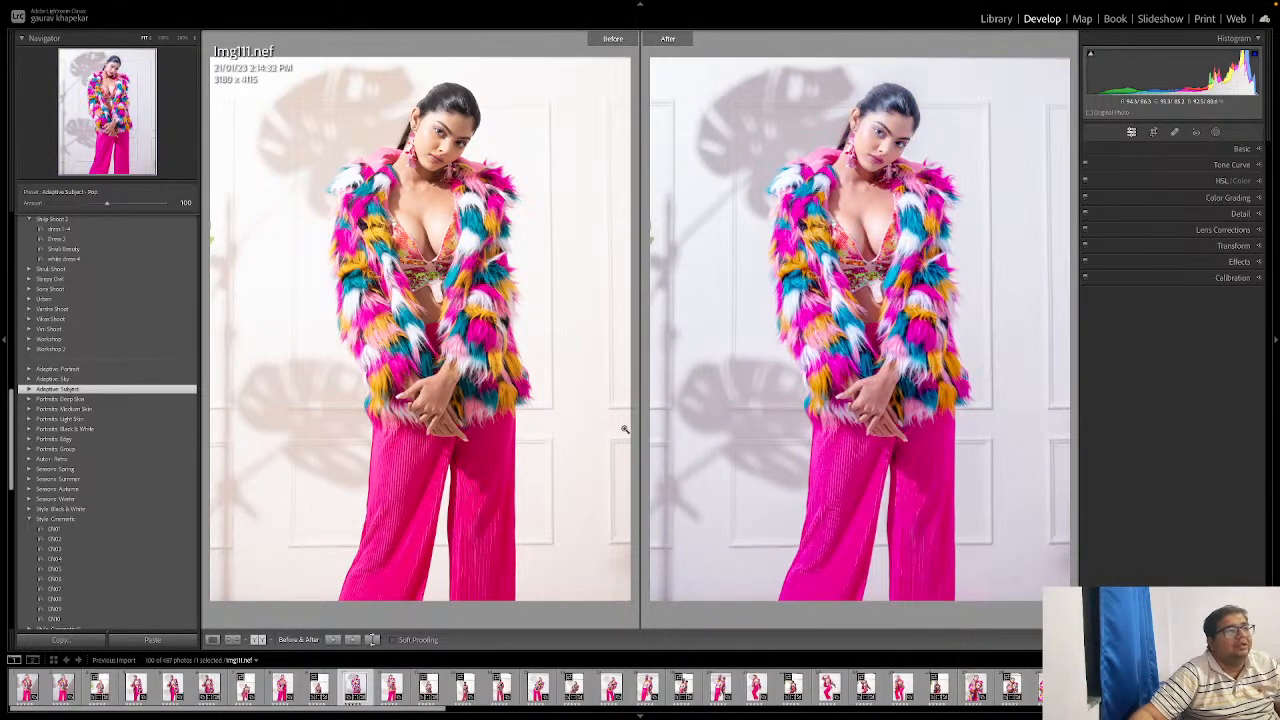
{"action": "left_click", "coordinate": [30, 519]}
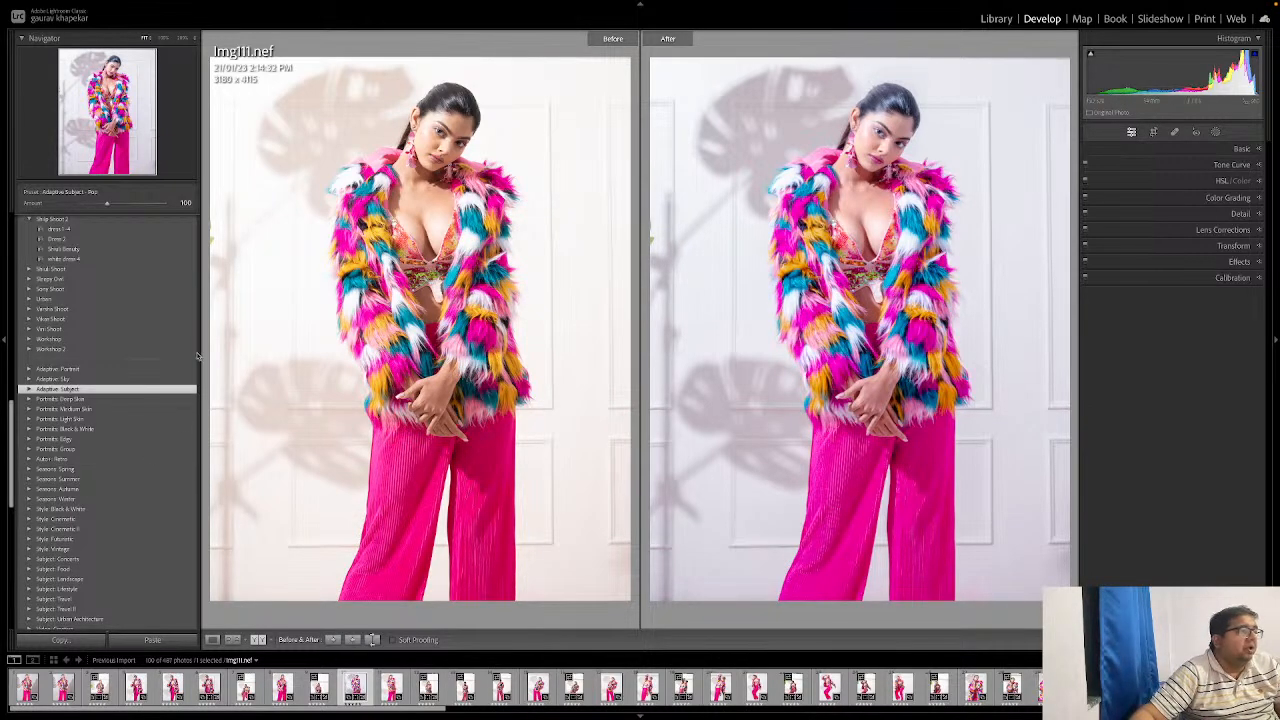
{"action": "scroll", "coordinate": [110, 460], "scroll_direction": "down", "scroll_amount": 5}
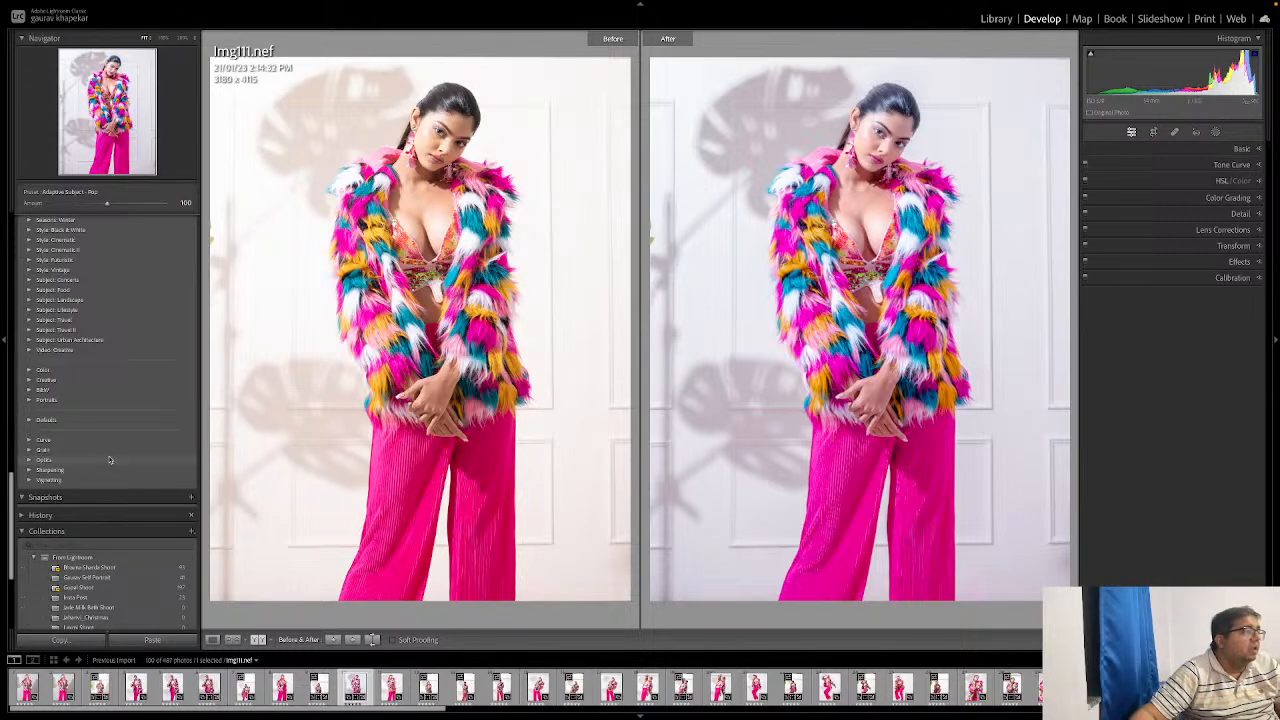
{"action": "scroll", "coordinate": [110, 460], "scroll_direction": "up", "scroll_amount": 3}
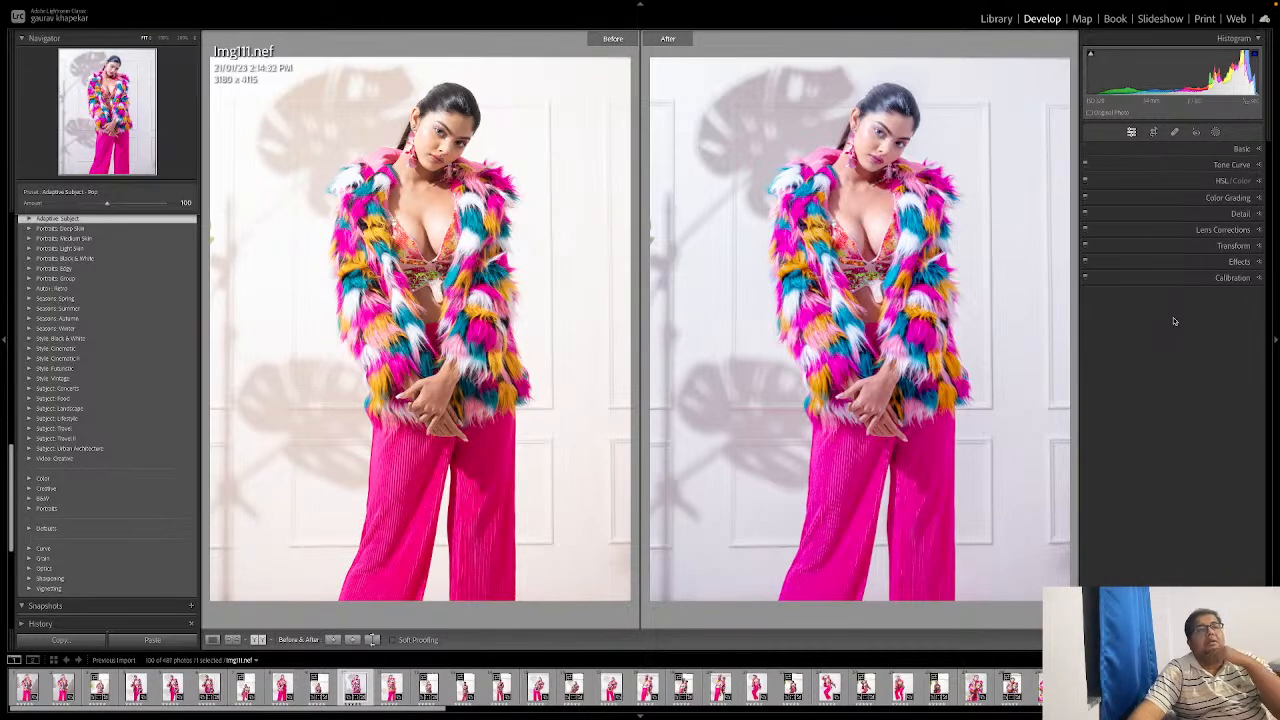
Step: Create a Select People mask for Person 1 covering only the face skin and body skin as one combined mask
{"action": "left_click", "coordinate": [1215, 132]}
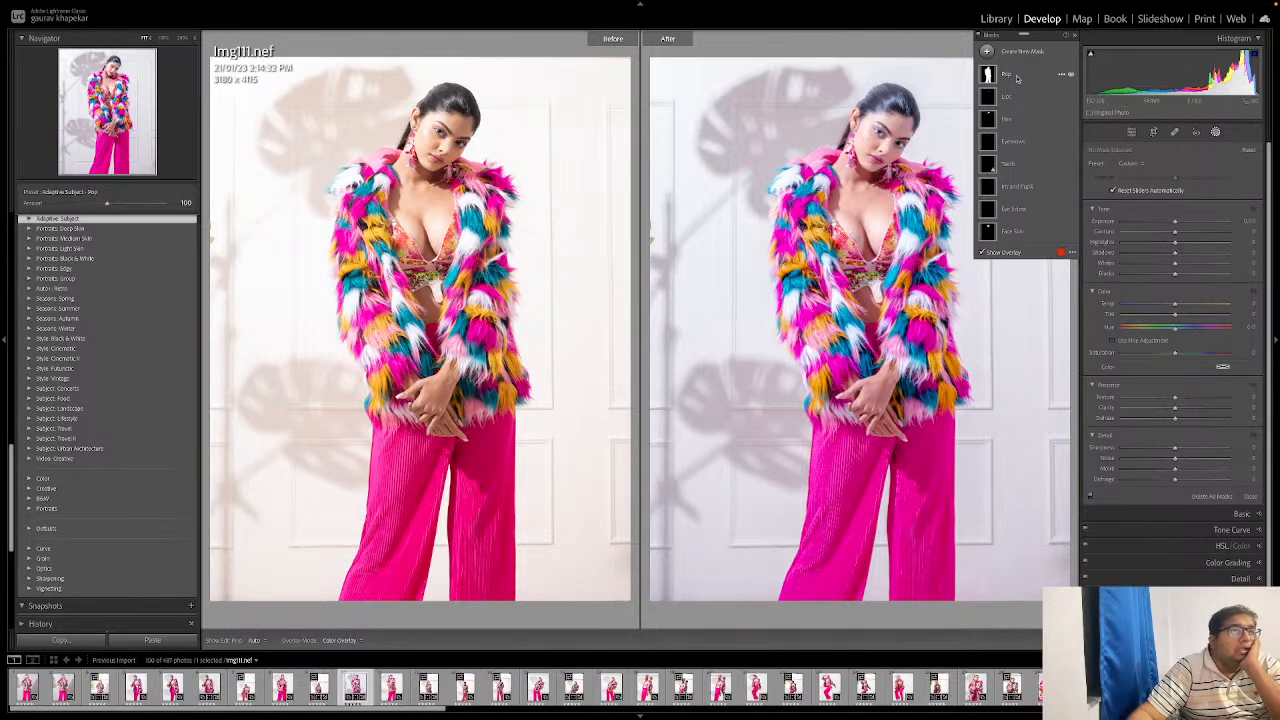
{"action": "left_click", "coordinate": [1074, 37]}
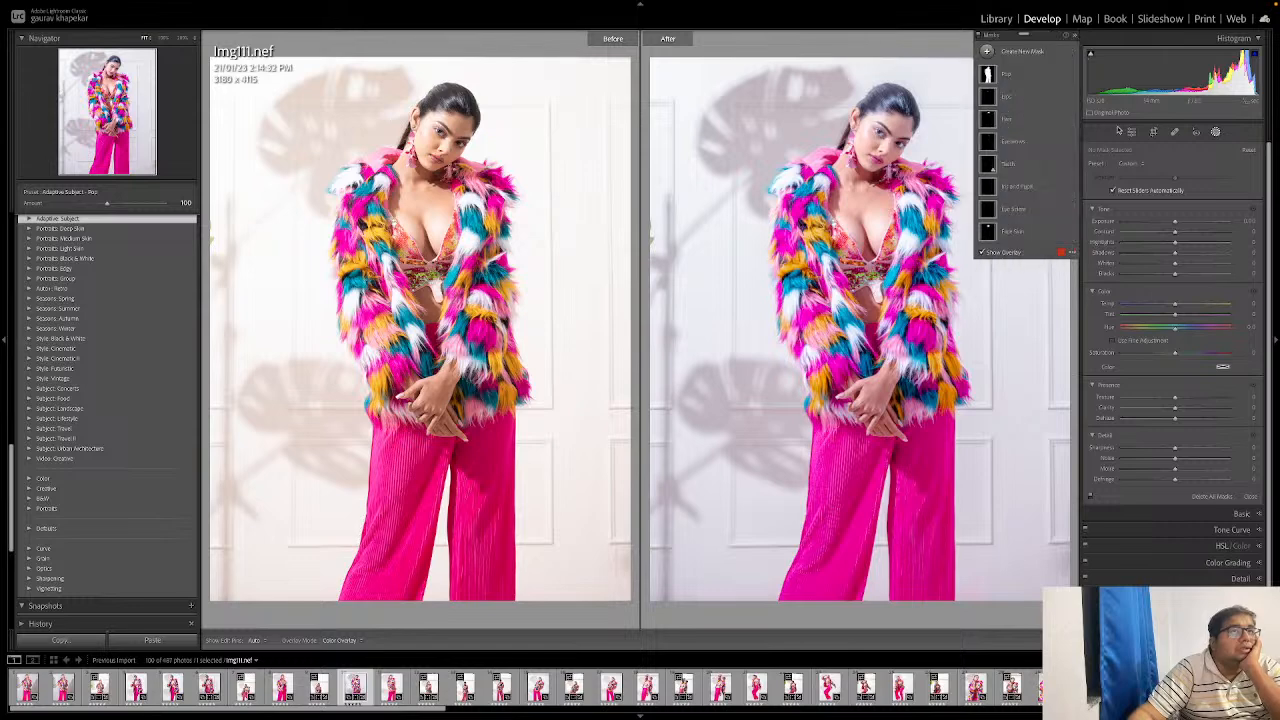
{"action": "left_click", "coordinate": [1215, 131]}
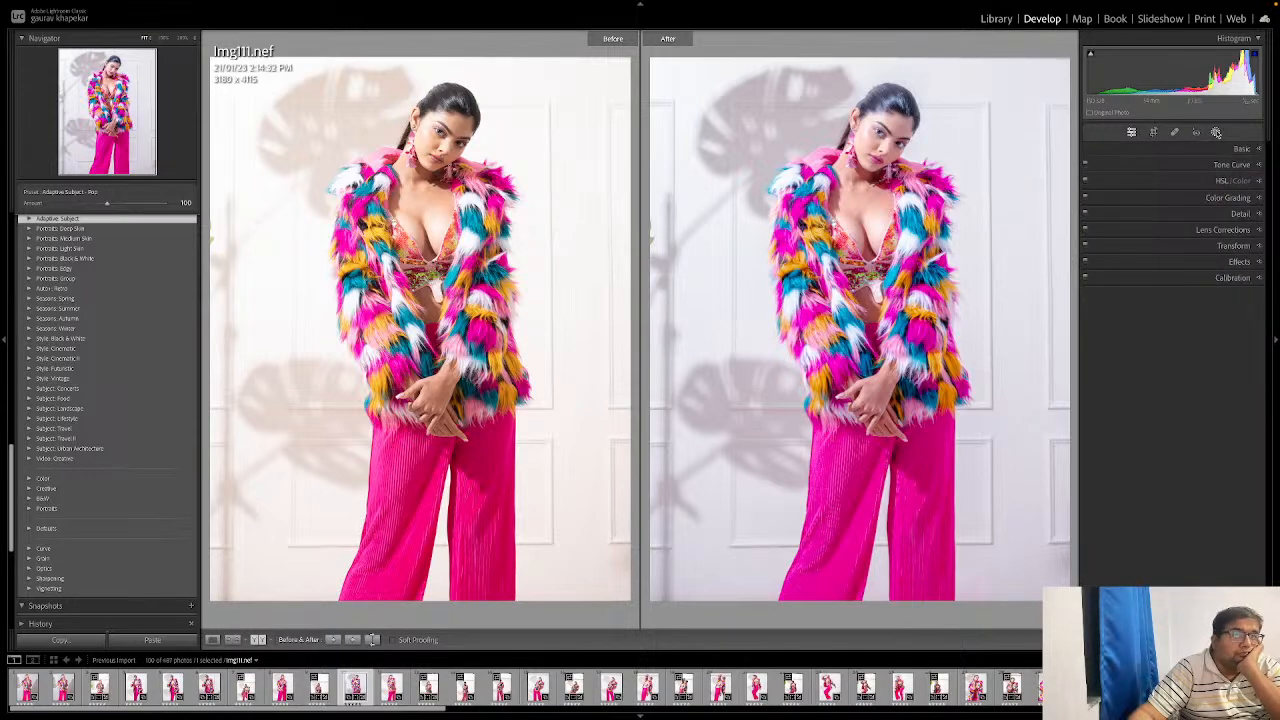
{"action": "left_click", "coordinate": [1215, 131]}
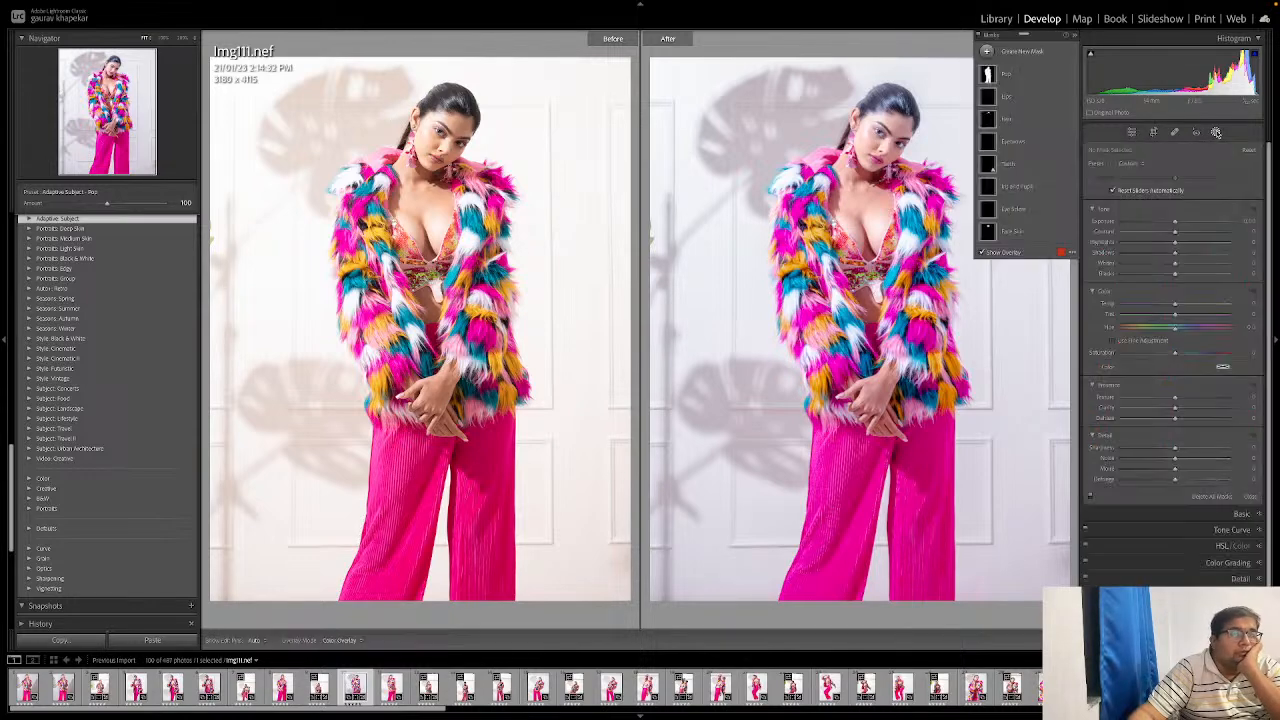
{"action": "left_click", "coordinate": [1034, 52]}
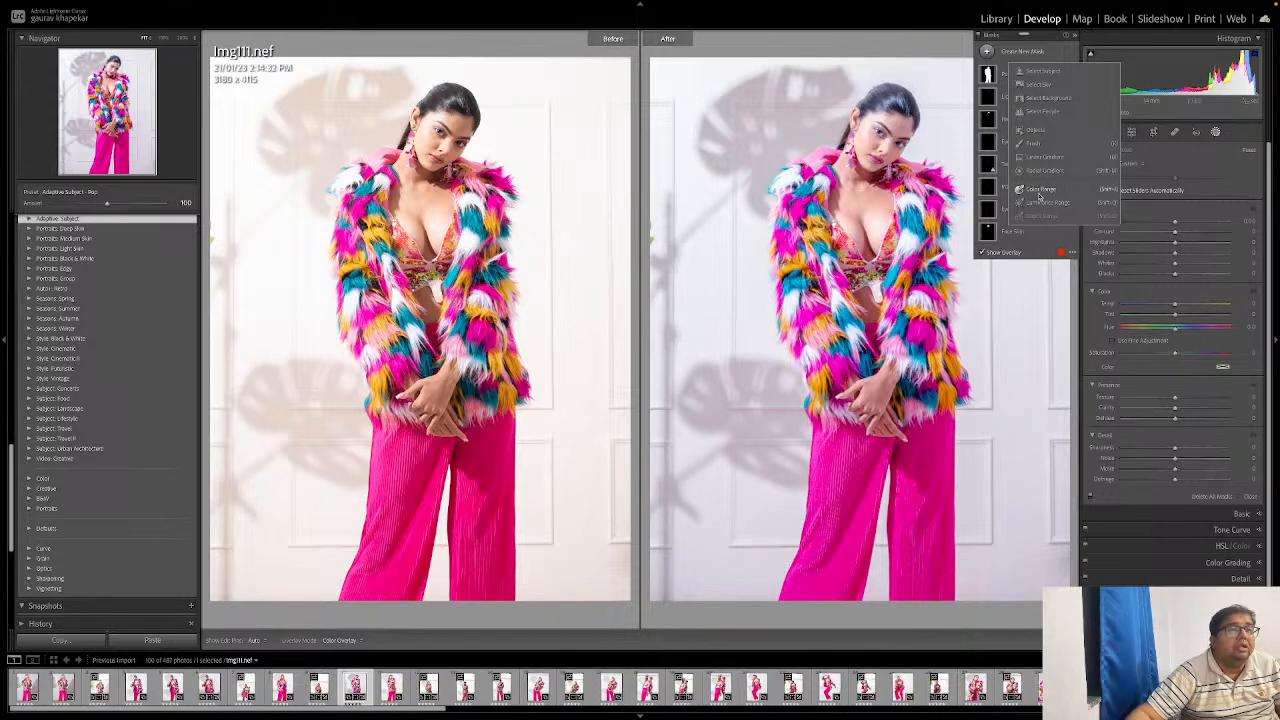
{"action": "left_click", "coordinate": [1047, 113]}
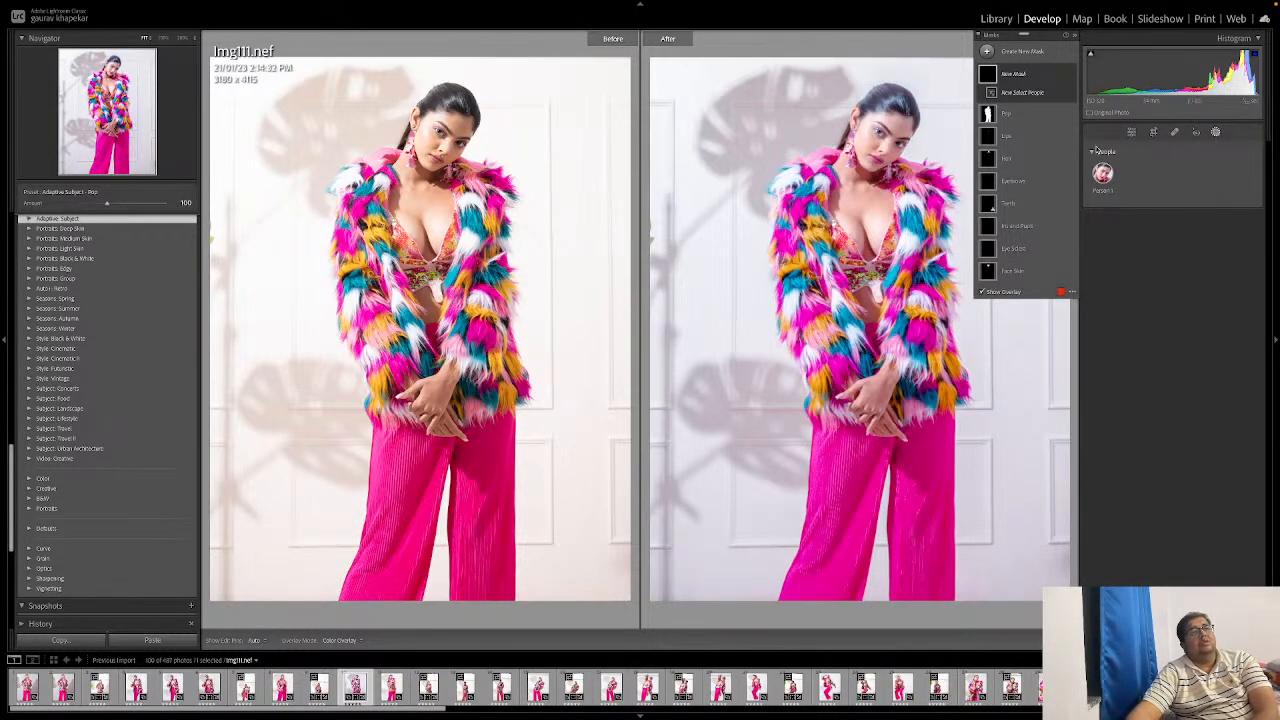
{"action": "left_click", "coordinate": [1102, 173]}
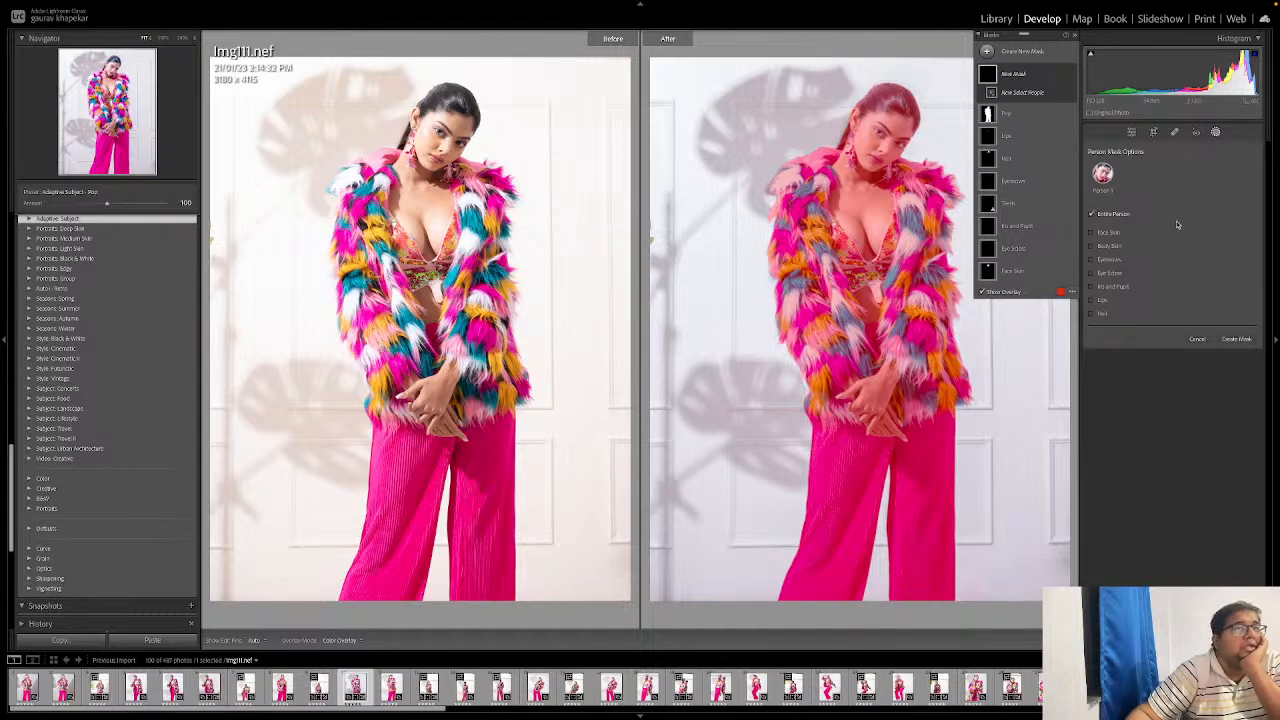
{"action": "left_click", "coordinate": [1093, 214]}
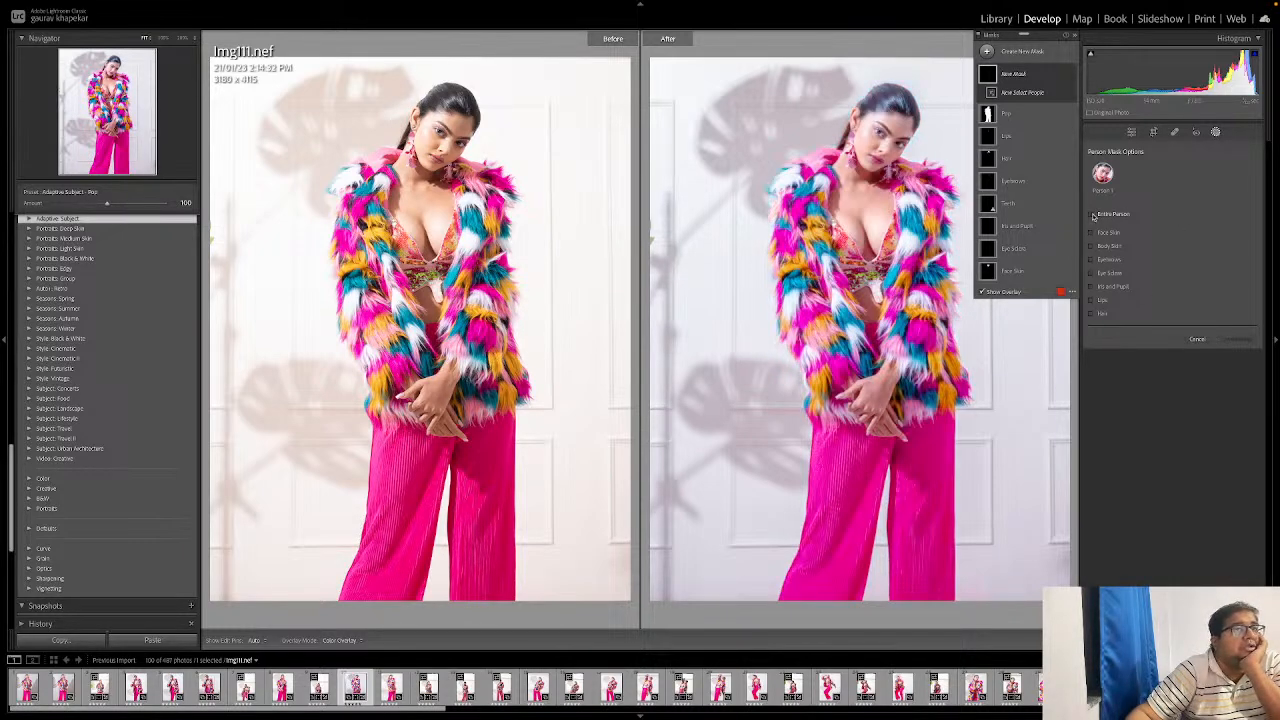
{"action": "left_click", "coordinate": [1091, 232]}
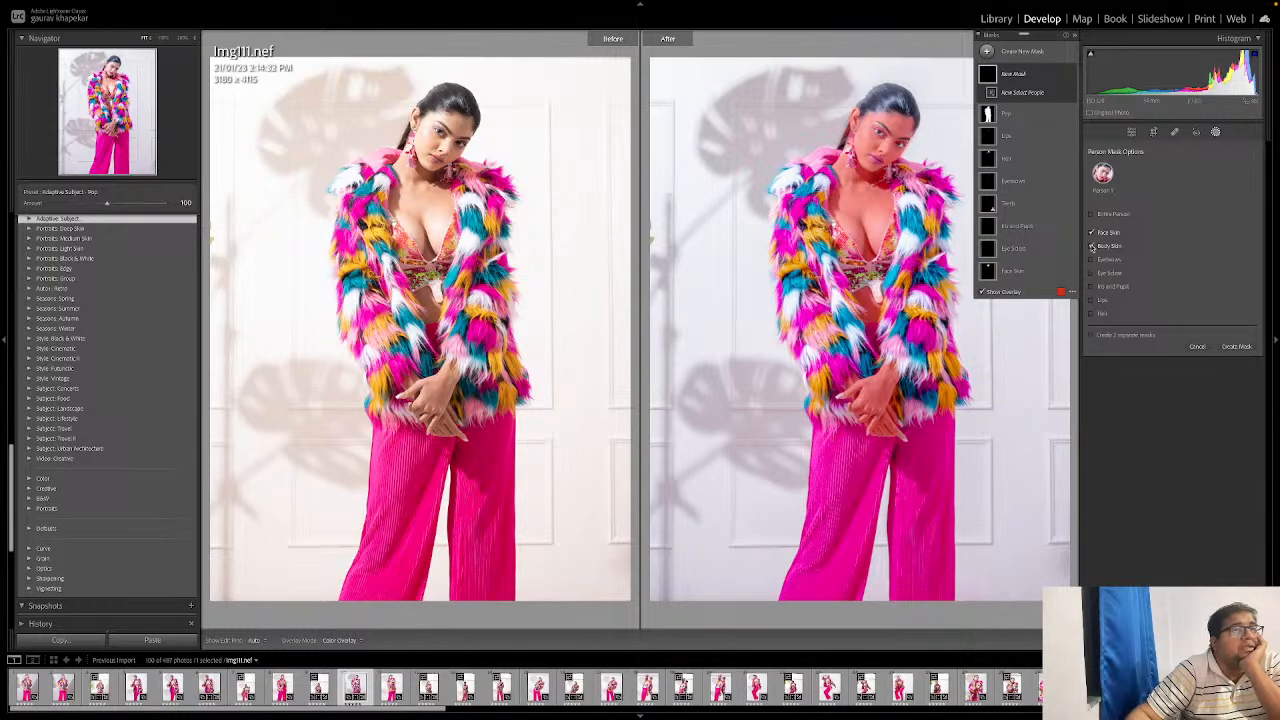
{"action": "left_click", "coordinate": [1091, 246]}
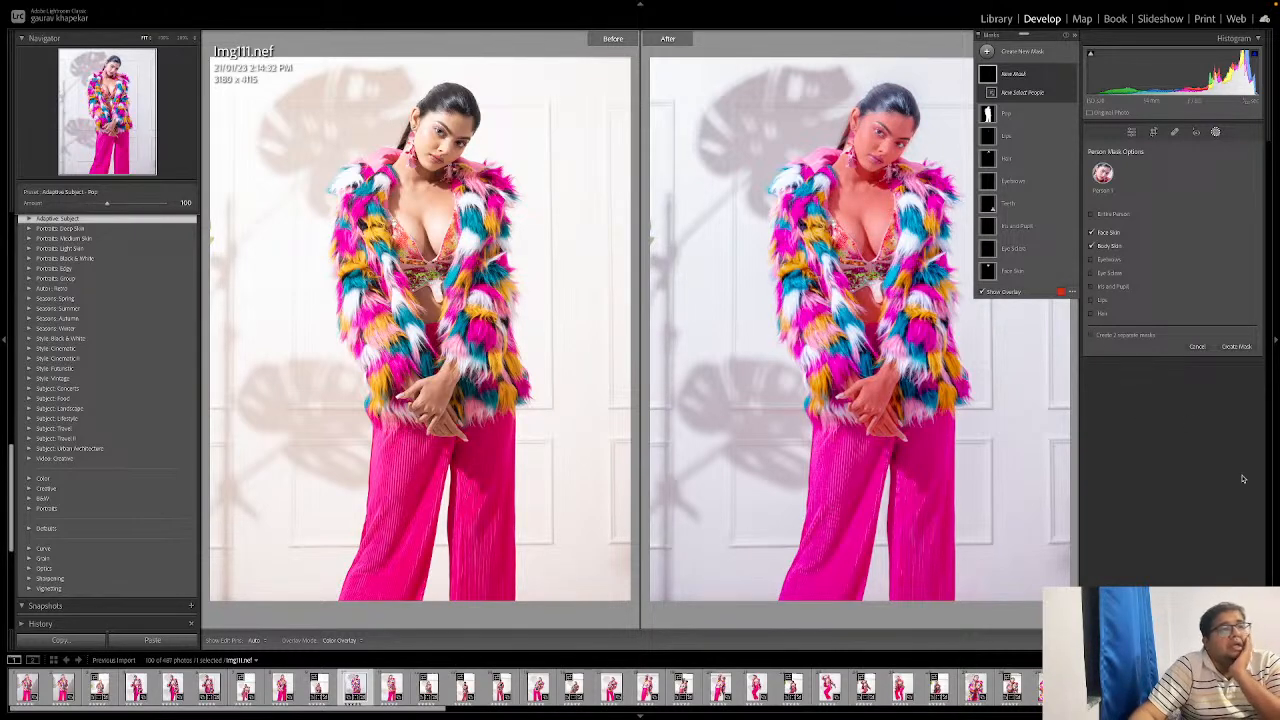
{"action": "left_click", "coordinate": [1236, 346]}
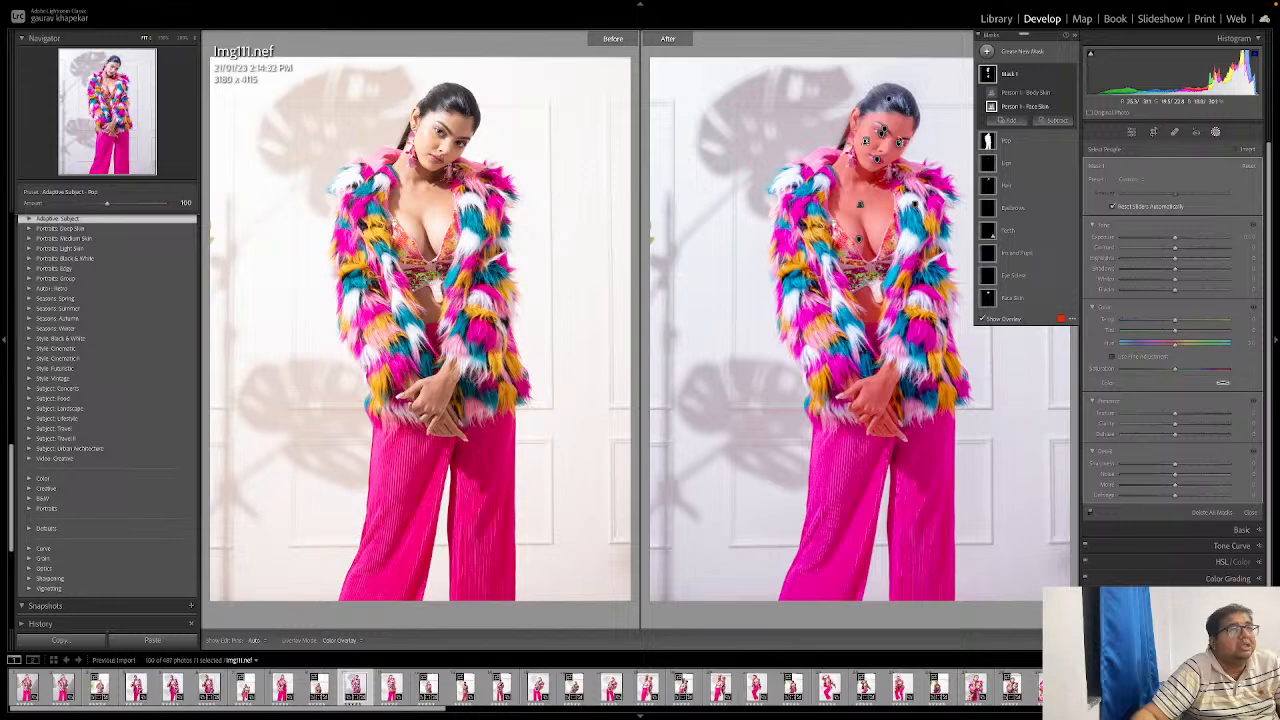
Step: On the whole skin mask, slightly lower the exposure to about -0.13, contrast to -4 and the highlights, and lift the shadows
{"action": "left_click", "coordinate": [1010, 76]}
{"action": "left_click", "coordinate": [1010, 76]}
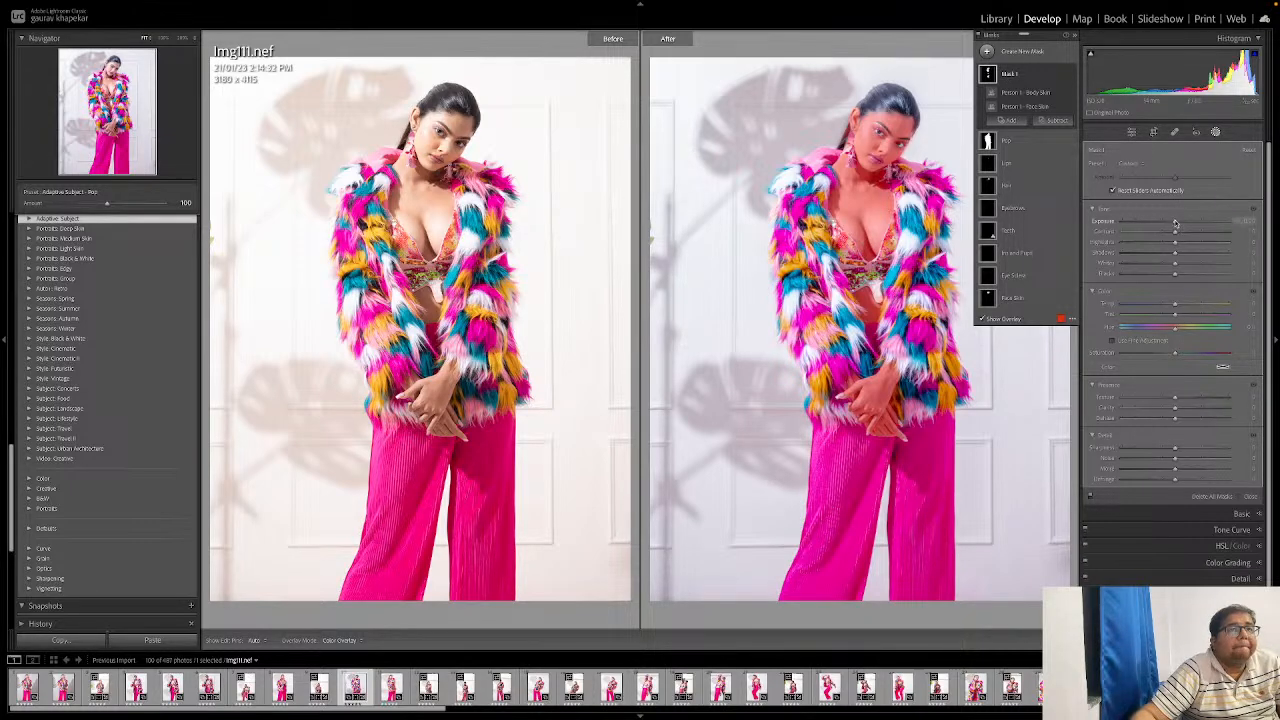
{"action": "left_click_drag", "start_coordinate": [1175, 223], "coordinate": [1170, 223]}
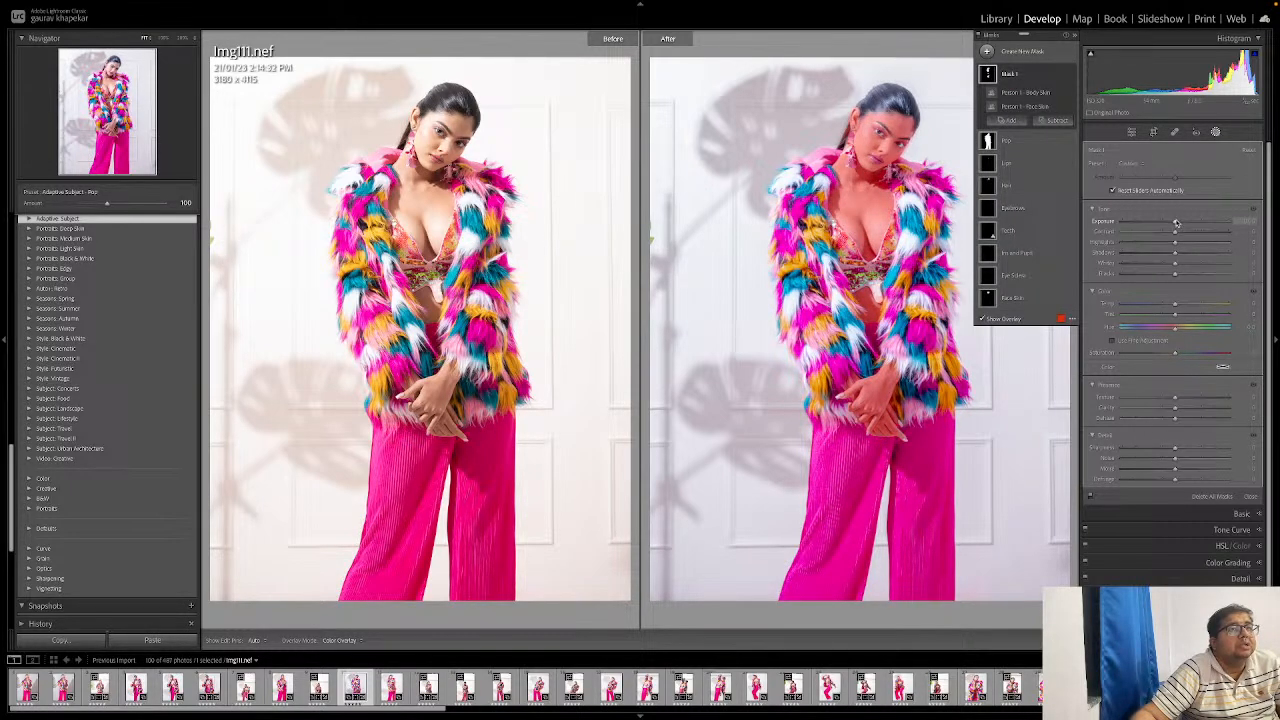
{"action": "double_click", "coordinate": [1177, 224]}
{"action": "left_click_drag", "start_coordinate": [1177, 223], "coordinate": [1175, 223]}
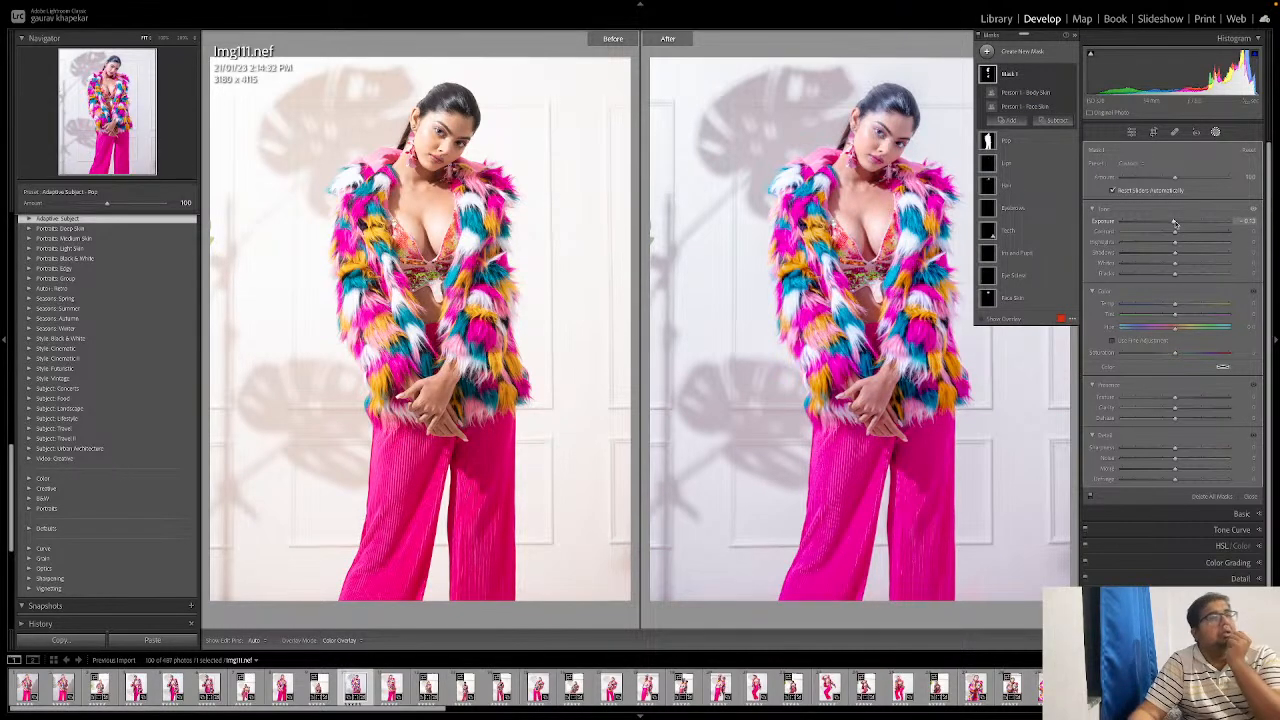
{"action": "mouse_move", "coordinate": [1175, 232]}
{"action": "left_mouse_down"}
{"action": "mouse_move", "coordinate": [1131, 244]}
{"action": "mouse_move", "coordinate": [1172, 244]}
{"action": "left_mouse_up"}
{"action": "mouse_move", "coordinate": [1171, 243]}
{"action": "left_mouse_down"}
{"action": "mouse_move", "coordinate": [1175, 256]}
{"action": "mouse_move", "coordinate": [1160, 256]}
{"action": "mouse_move", "coordinate": [1185, 254]}
{"action": "left_mouse_up"}
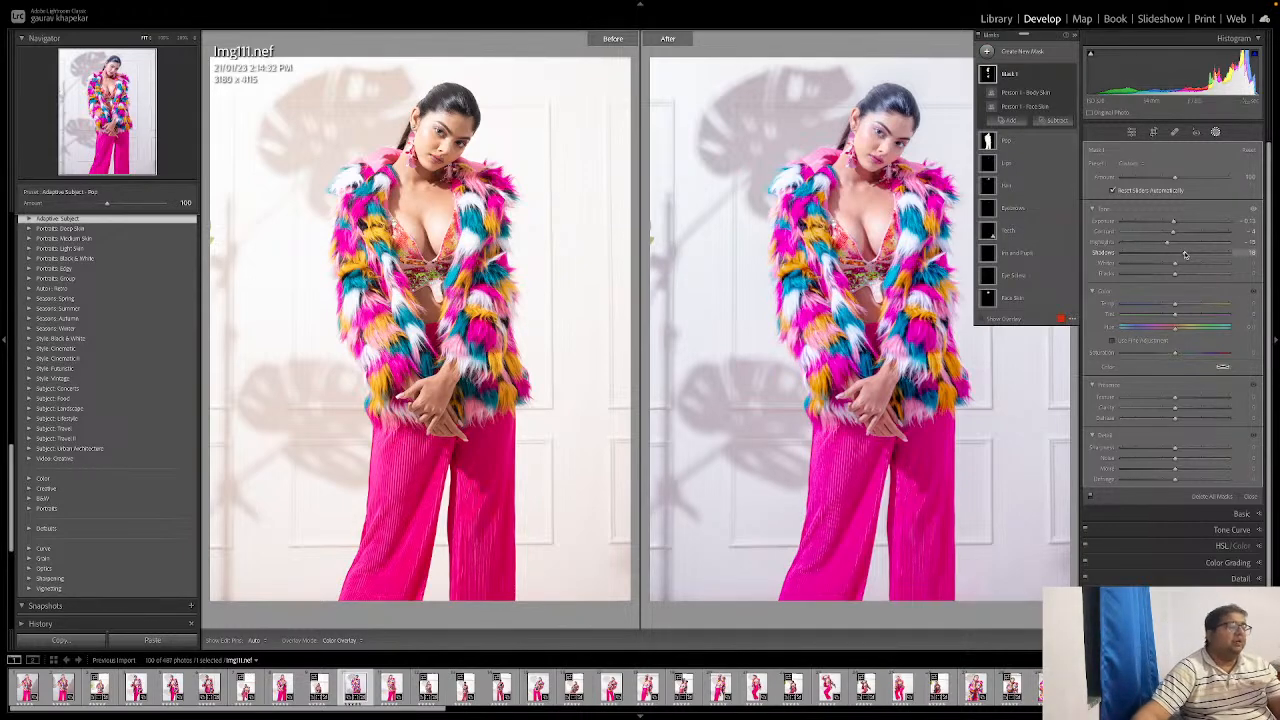
Step: Reset the skin mask's shadows to zero, lower its highlights to about -28 and raise its blacks to about 16
{"action": "left_click_drag", "start_coordinate": [1185, 254], "coordinate": [1176, 256]}
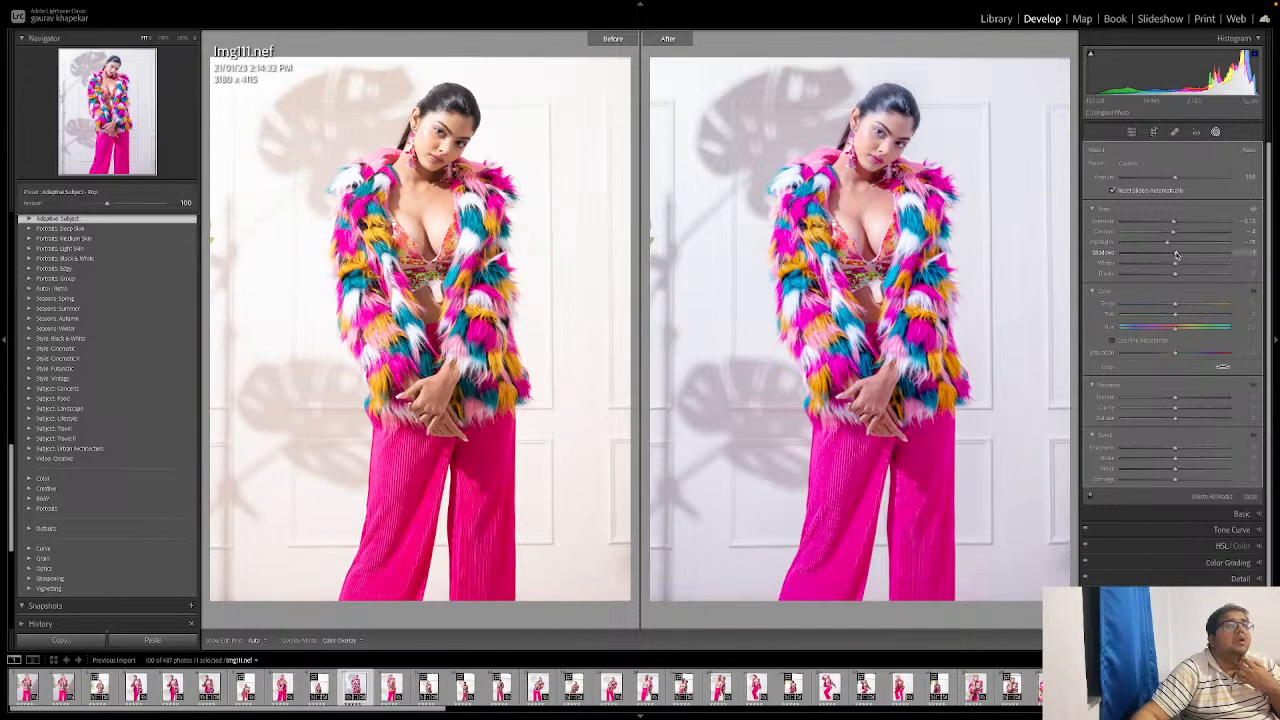
{"action": "double_click", "coordinate": [1176, 255]}
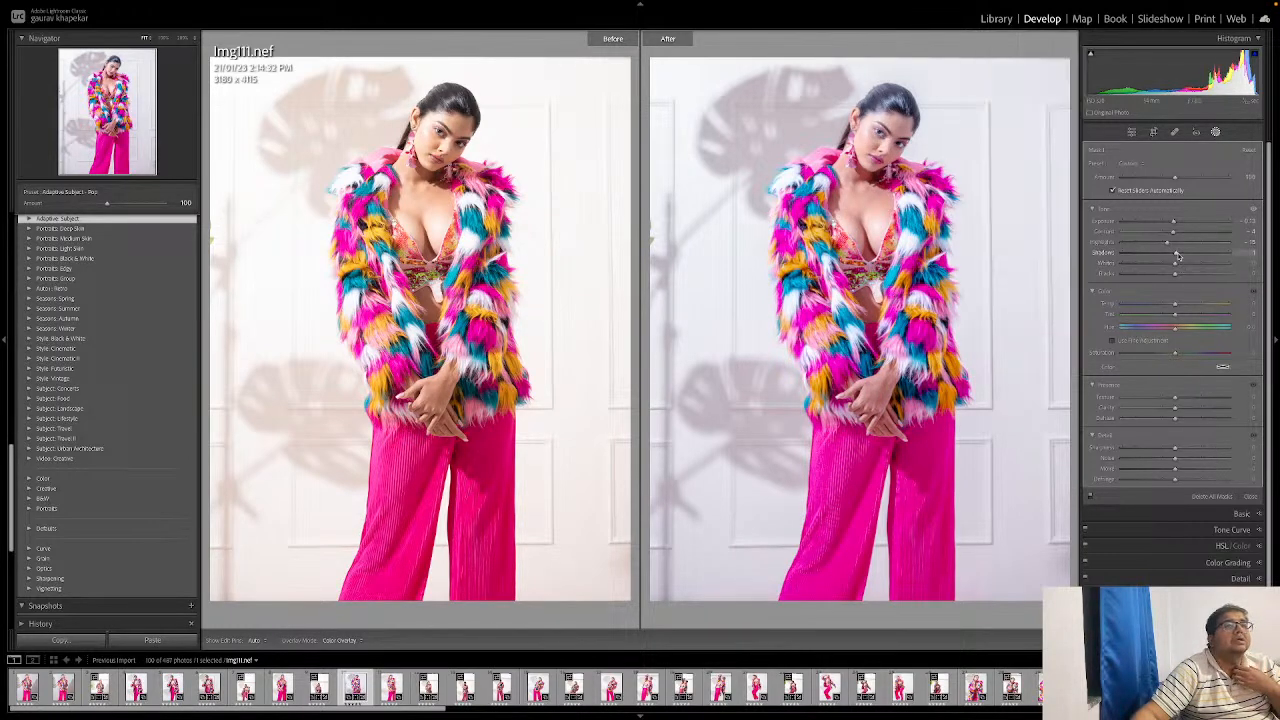
{"action": "left_click_drag", "start_coordinate": [1175, 263], "coordinate": [1176, 266]}
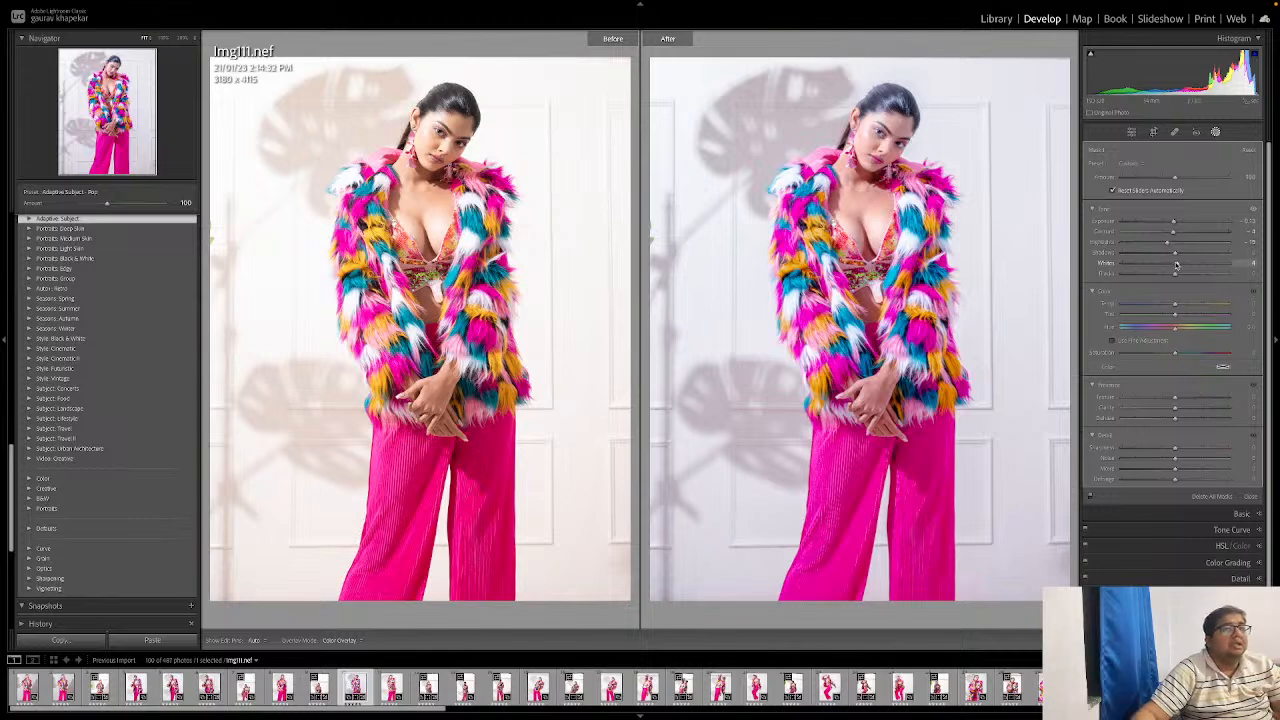
{"action": "mouse_move", "coordinate": [1176, 265]}
{"action": "left_mouse_down"}
{"action": "mouse_move", "coordinate": [1177, 277]}
{"action": "mouse_move", "coordinate": [1159, 244]}
{"action": "mouse_move", "coordinate": [1184, 278]}
{"action": "mouse_move", "coordinate": [1176, 256]}
{"action": "left_mouse_up"}
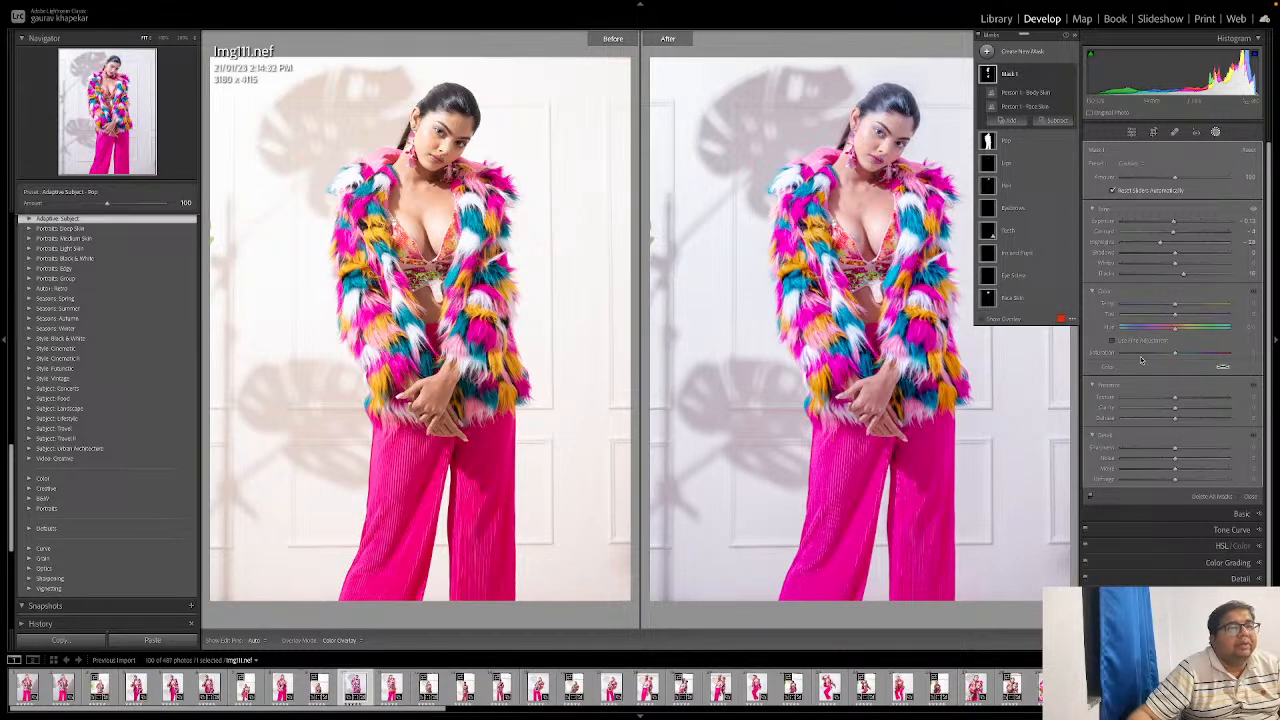
Step: View the face up close and set the skin mask's texture to about -9, clarity to about 10 and sharpness to about 26
{"action": "mouse_move", "coordinate": [1003, 150]}
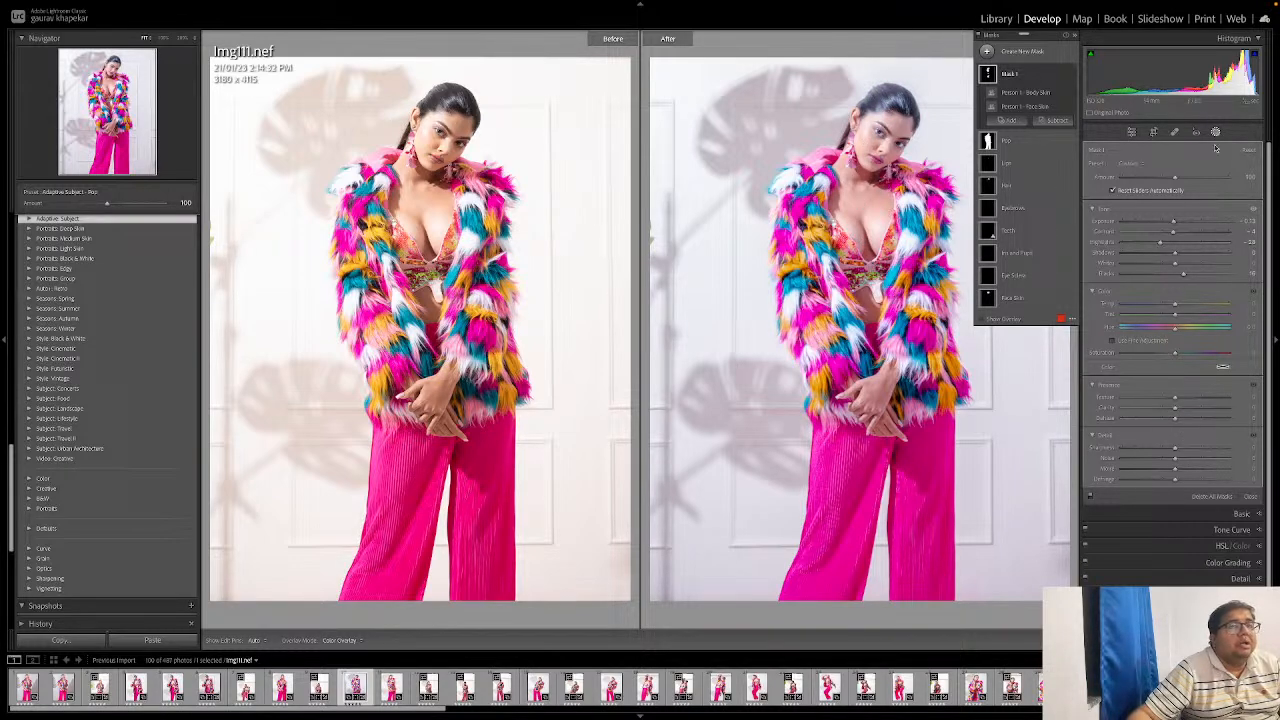
{"action": "left_click", "coordinate": [181, 38]}
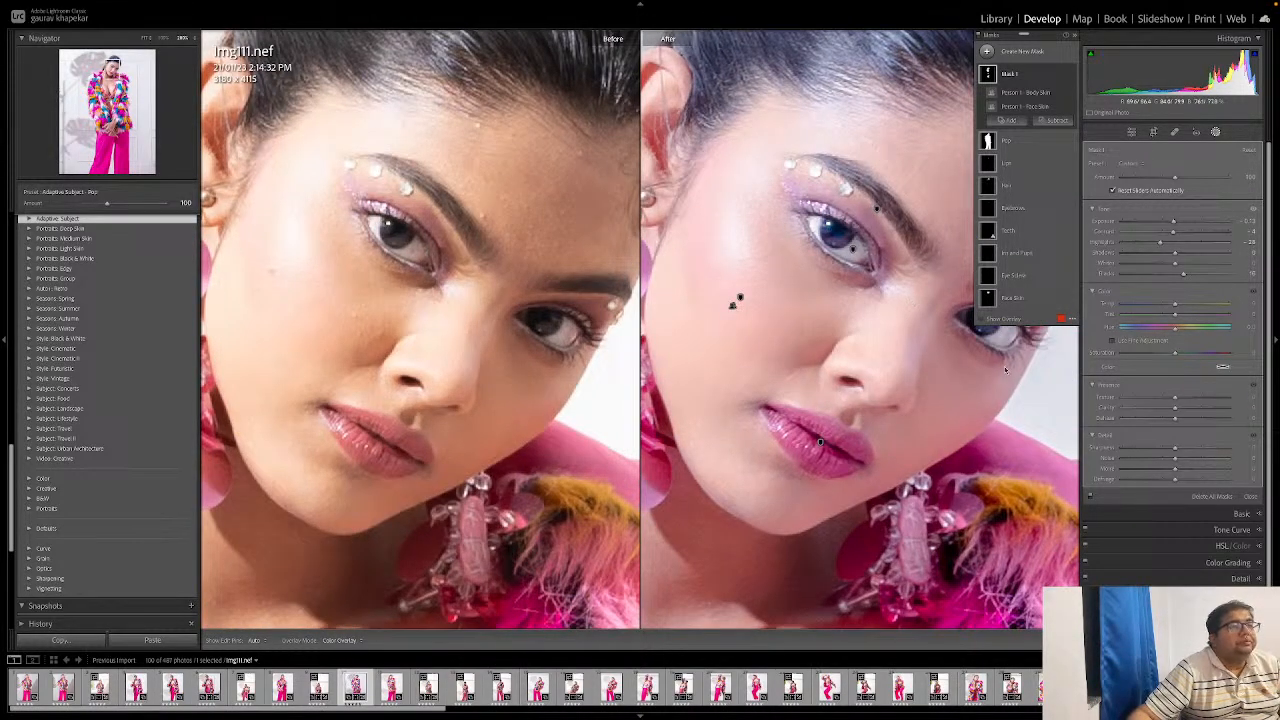
{"action": "left_click_drag", "start_coordinate": [1176, 409], "coordinate": [1171, 399]}
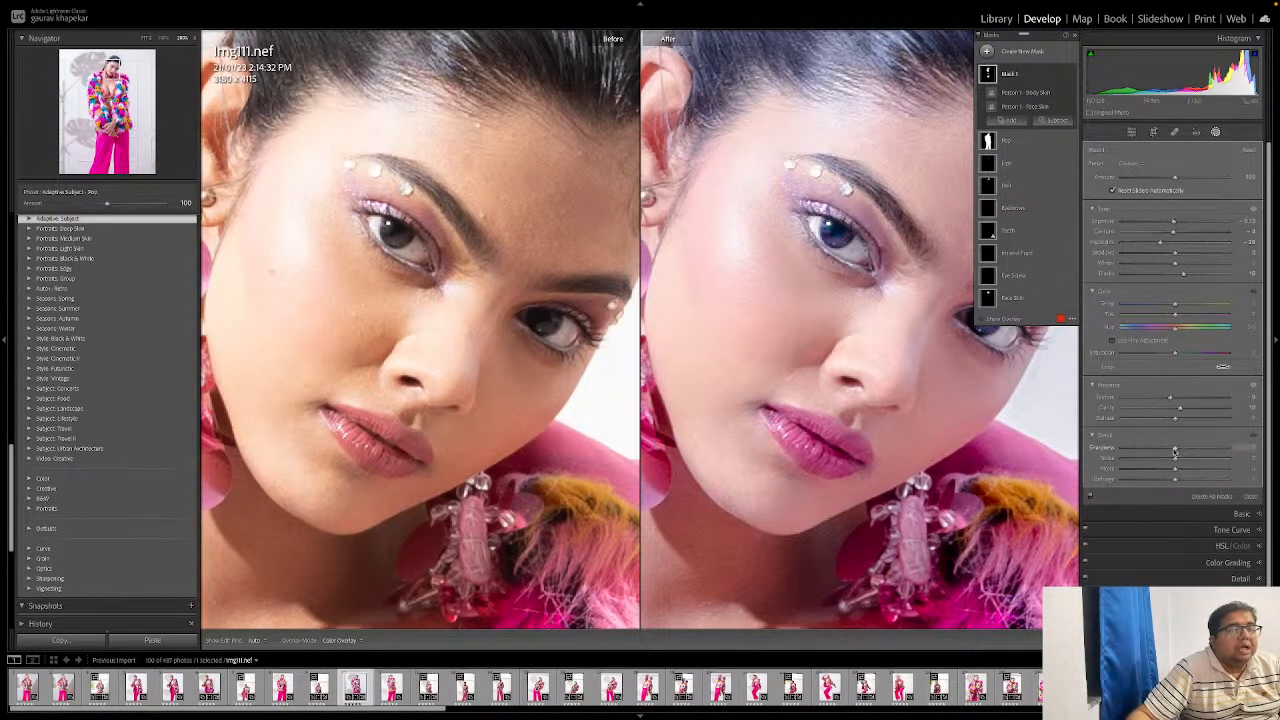
{"action": "left_click_drag", "start_coordinate": [1176, 452], "coordinate": [1189, 452]}
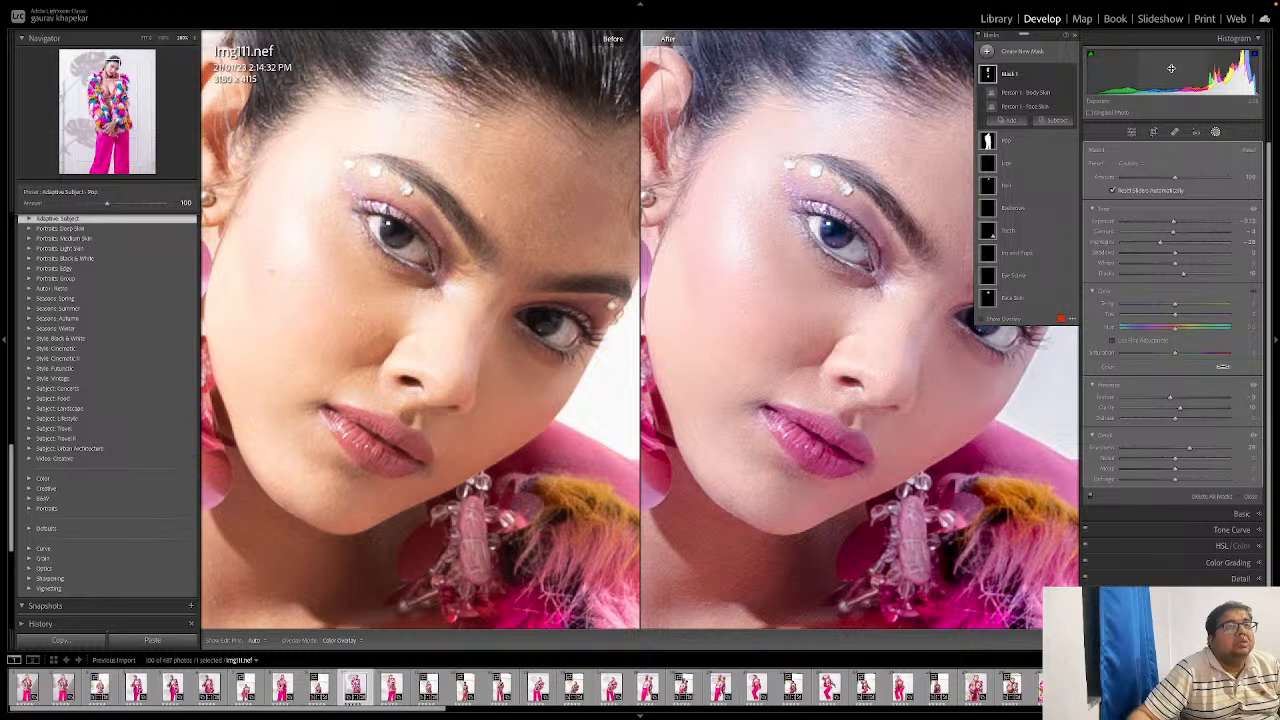
Step: Create a new brush mask and paint it over the eyeshadow on both upper eyelids
{"action": "left_click", "coordinate": [1030, 54]}
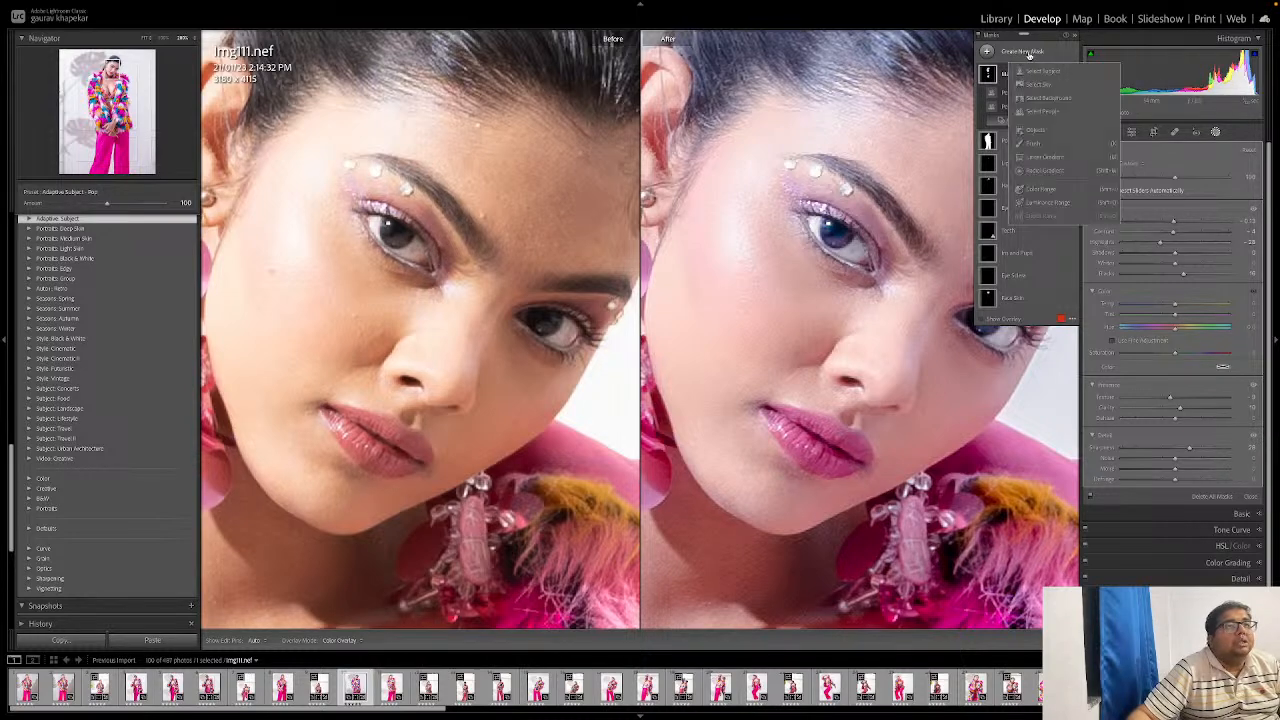
{"action": "left_click", "coordinate": [1034, 143]}
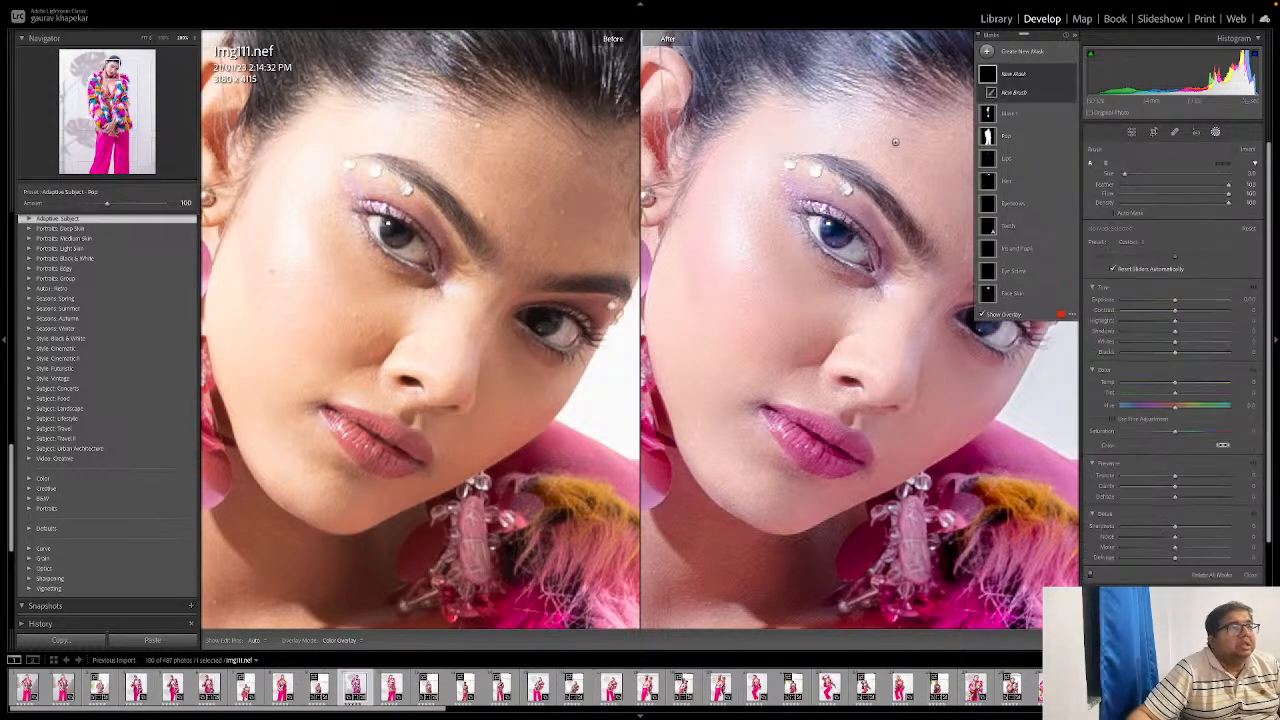
{"action": "scroll", "coordinate": [795, 186], "scroll_direction": "up", "scroll_amount": 3}
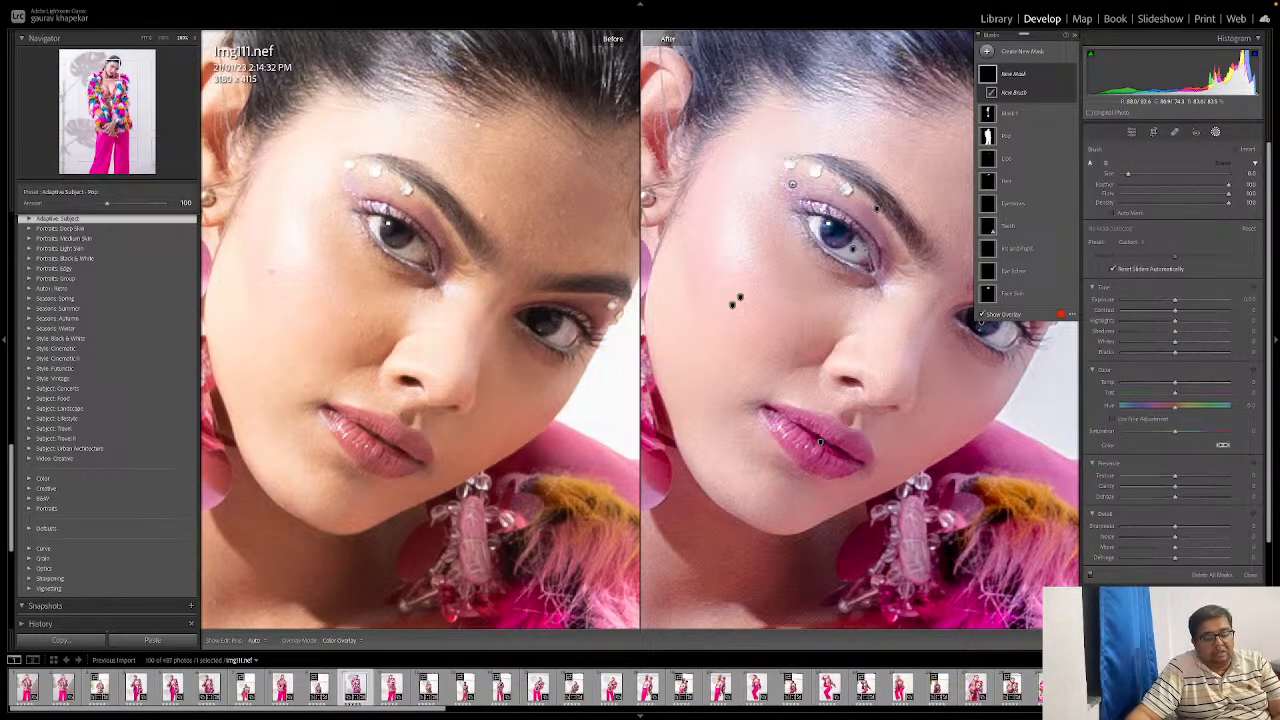
{"action": "mouse_move", "coordinate": [790, 184]}
{"action": "left_mouse_down"}
{"action": "mouse_move", "coordinate": [867, 210]}
{"action": "mouse_move", "coordinate": [884, 272]}
{"action": "left_mouse_up"}
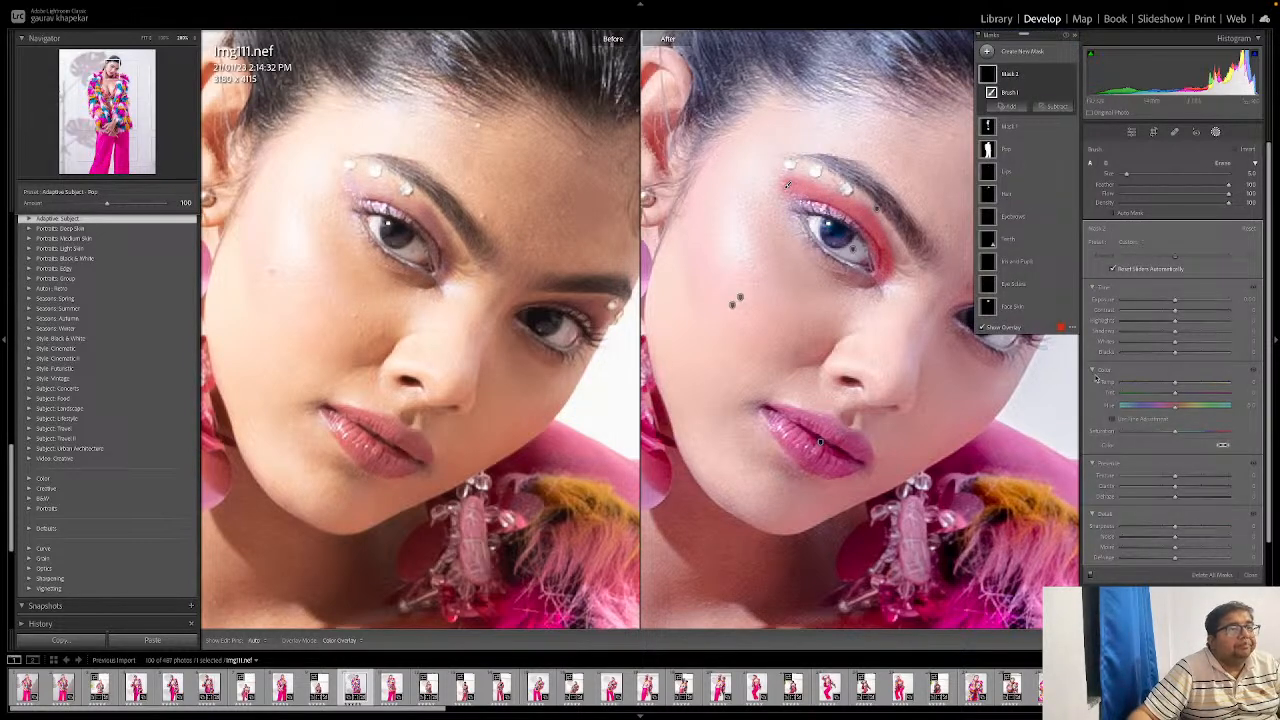
{"action": "mouse_move", "coordinate": [948, 316]}
{"action": "left_mouse_down"}
{"action": "mouse_move", "coordinate": [1030, 298]}
{"action": "mouse_move", "coordinate": [1048, 318]}
{"action": "mouse_move", "coordinate": [1030, 322]}
{"action": "left_mouse_up"}
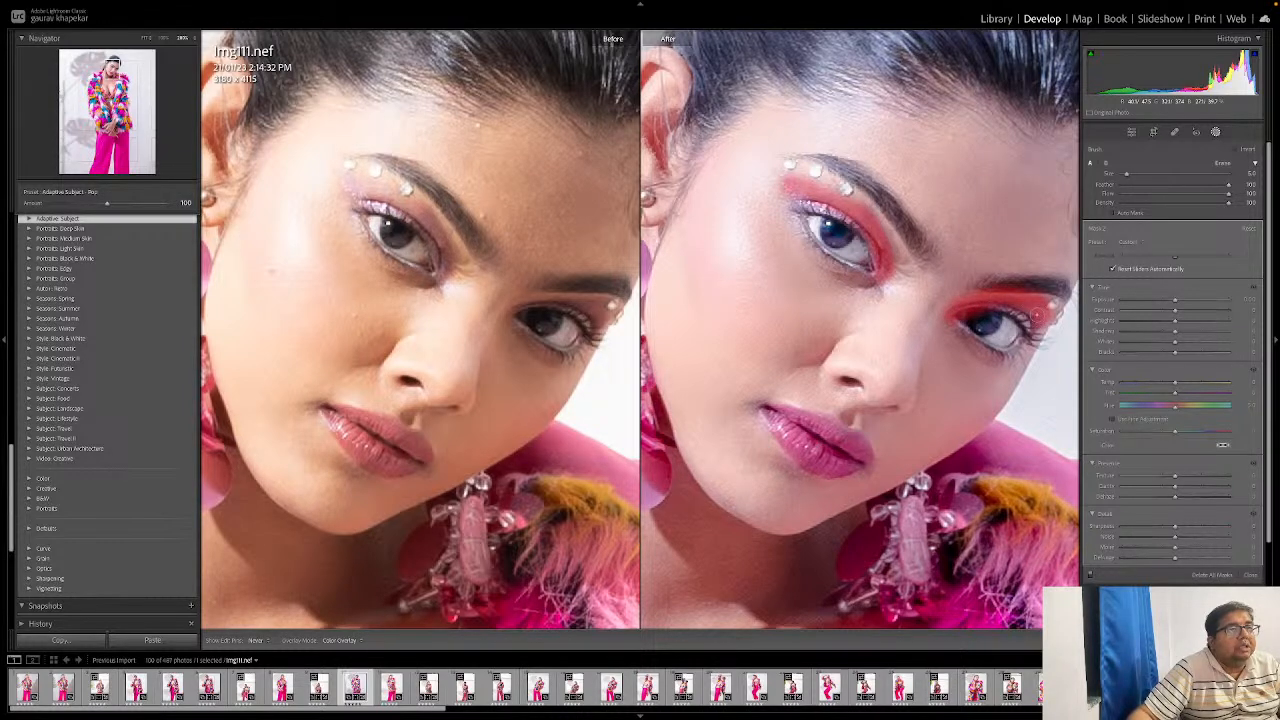
Step: Slightly lower the eyeshadow mask's exposure, set its saturation to 41 and tint to about 28, and leave masking to view the result
{"action": "left_click_drag", "start_coordinate": [1175, 301], "coordinate": [1171, 303]}
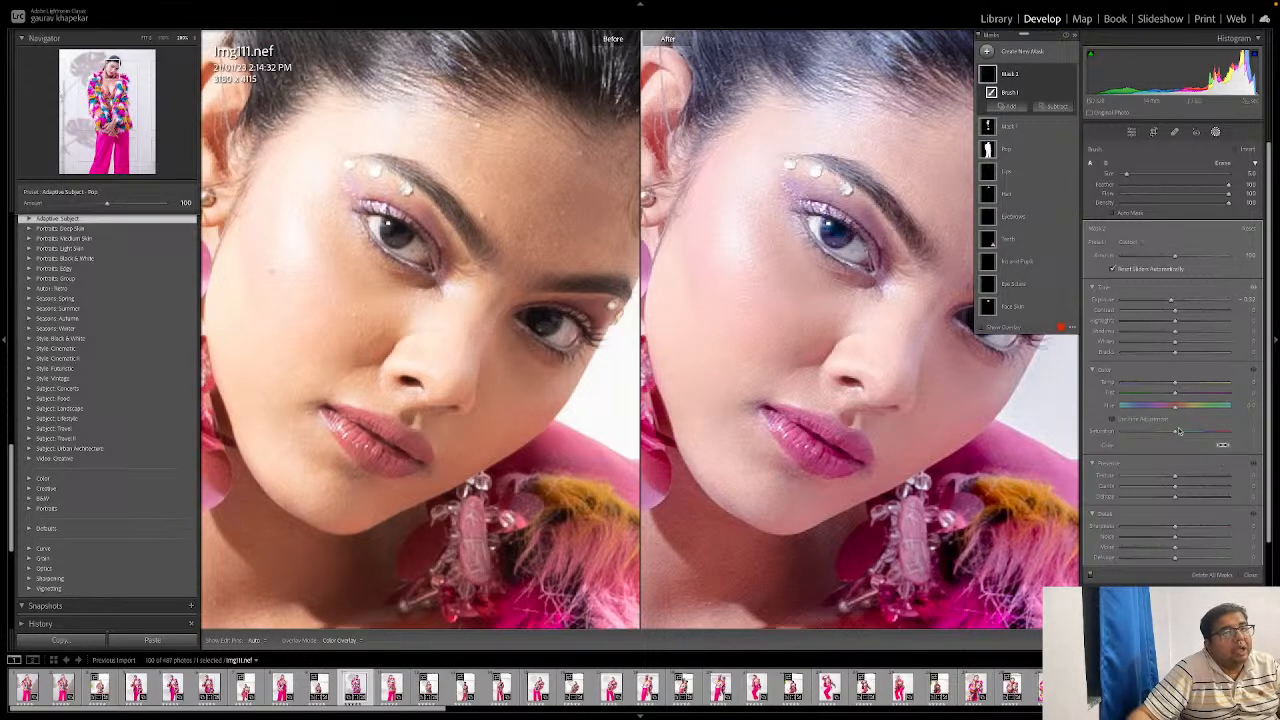
{"action": "left_click_drag", "start_coordinate": [1176, 434], "coordinate": [1198, 434]}
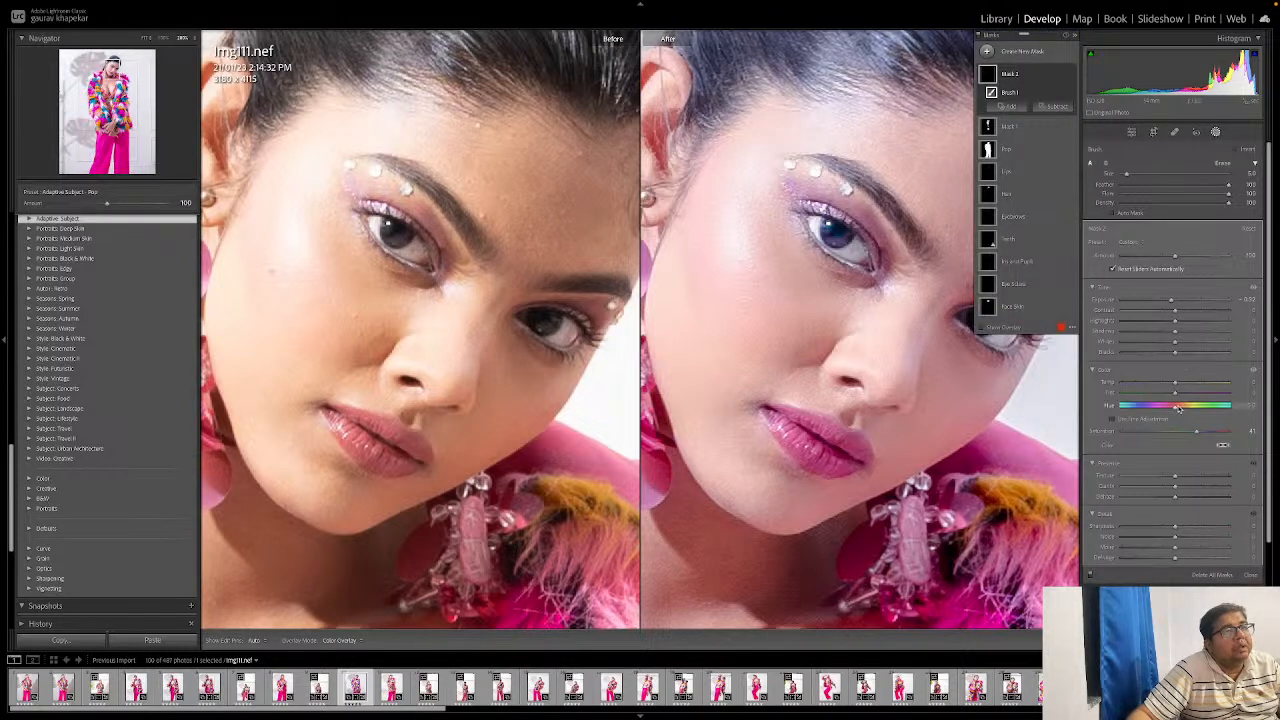
{"action": "left_click_drag", "start_coordinate": [1177, 394], "coordinate": [1191, 394]}
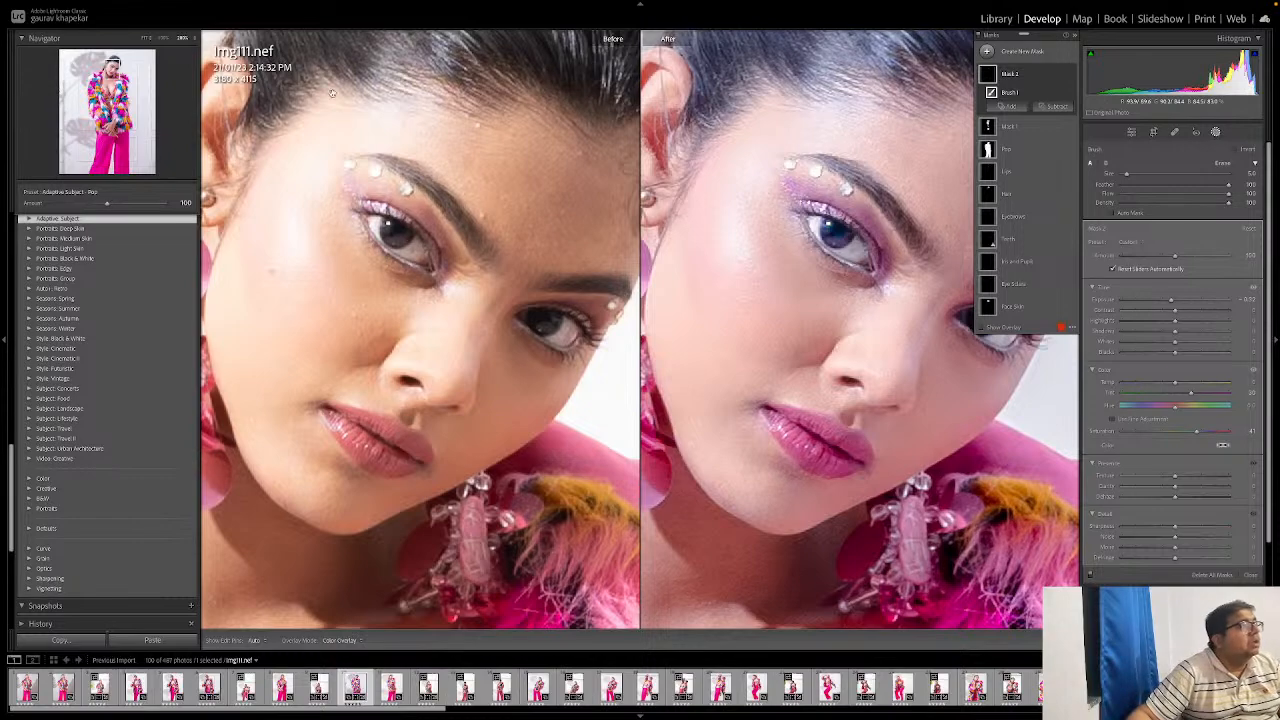
{"action": "left_click", "coordinate": [164, 39]}
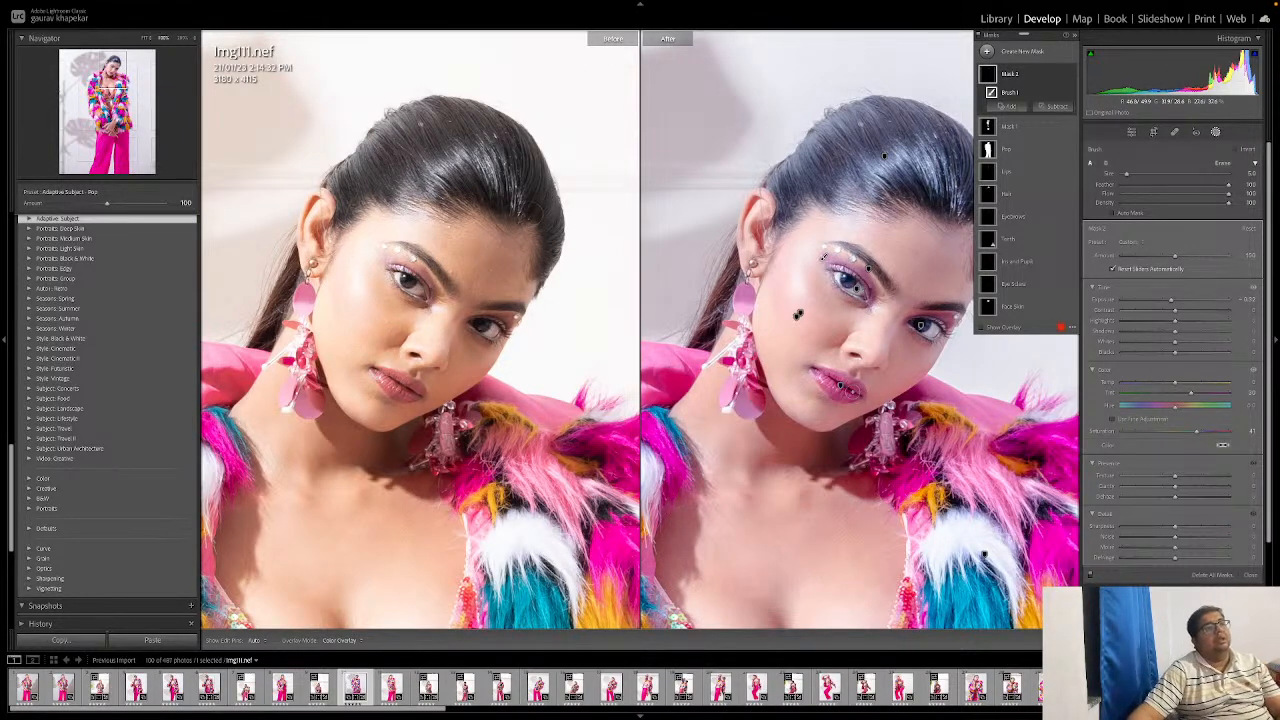
{"action": "left_click", "coordinate": [1216, 133]}
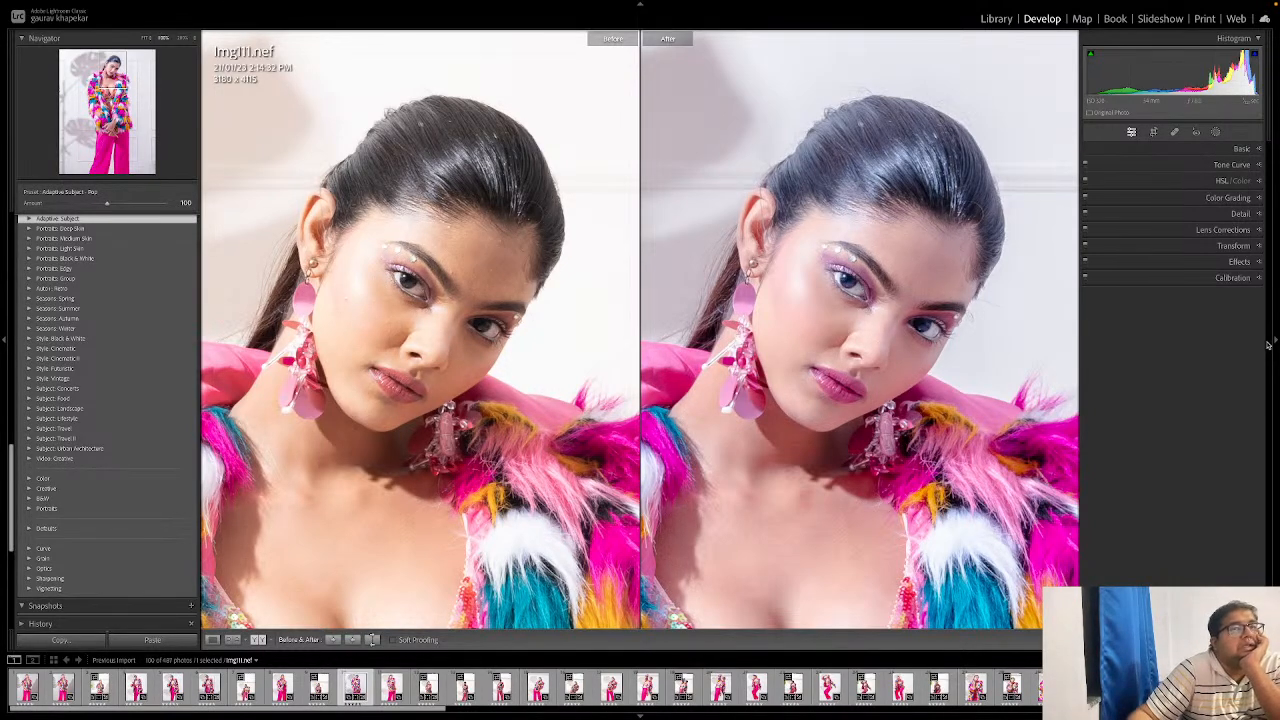
Step: Open masking and create a new mask that selects the background behind the model
{"action": "left_click", "coordinate": [1217, 133]}
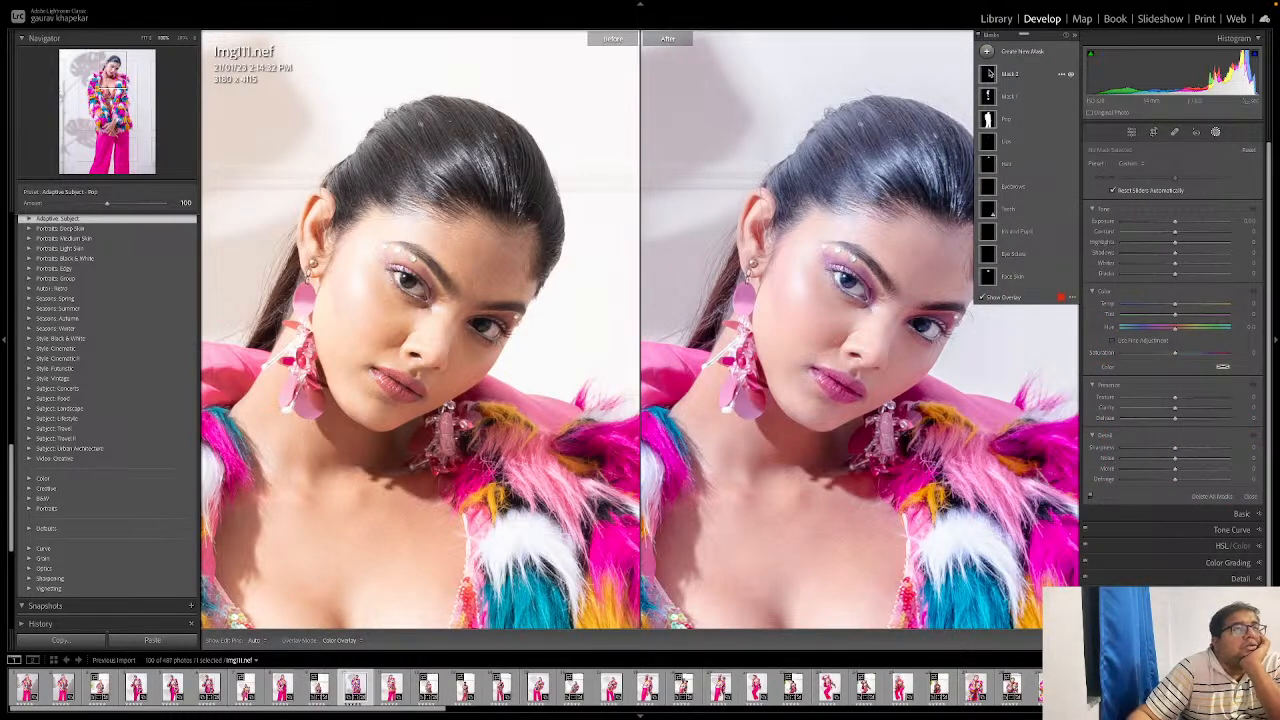
{"action": "right_click", "coordinate": [1058, 77]}
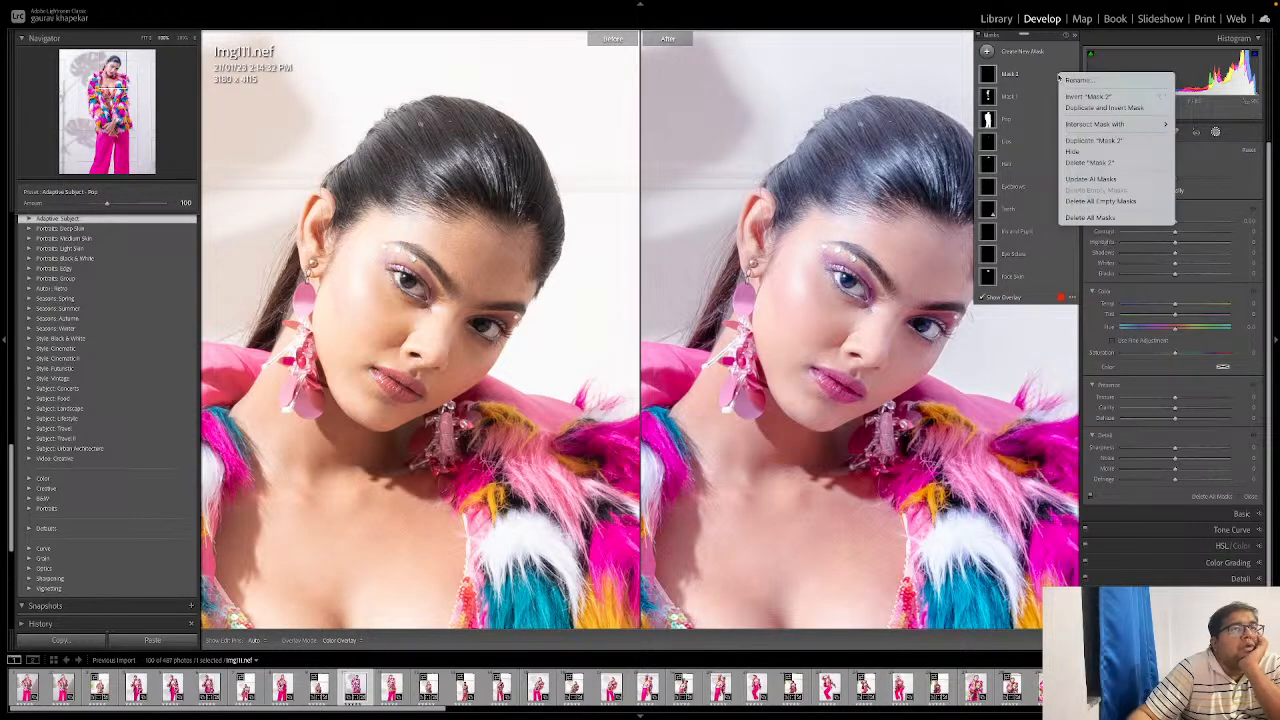
{"action": "mouse_move", "coordinate": [1101, 125]}
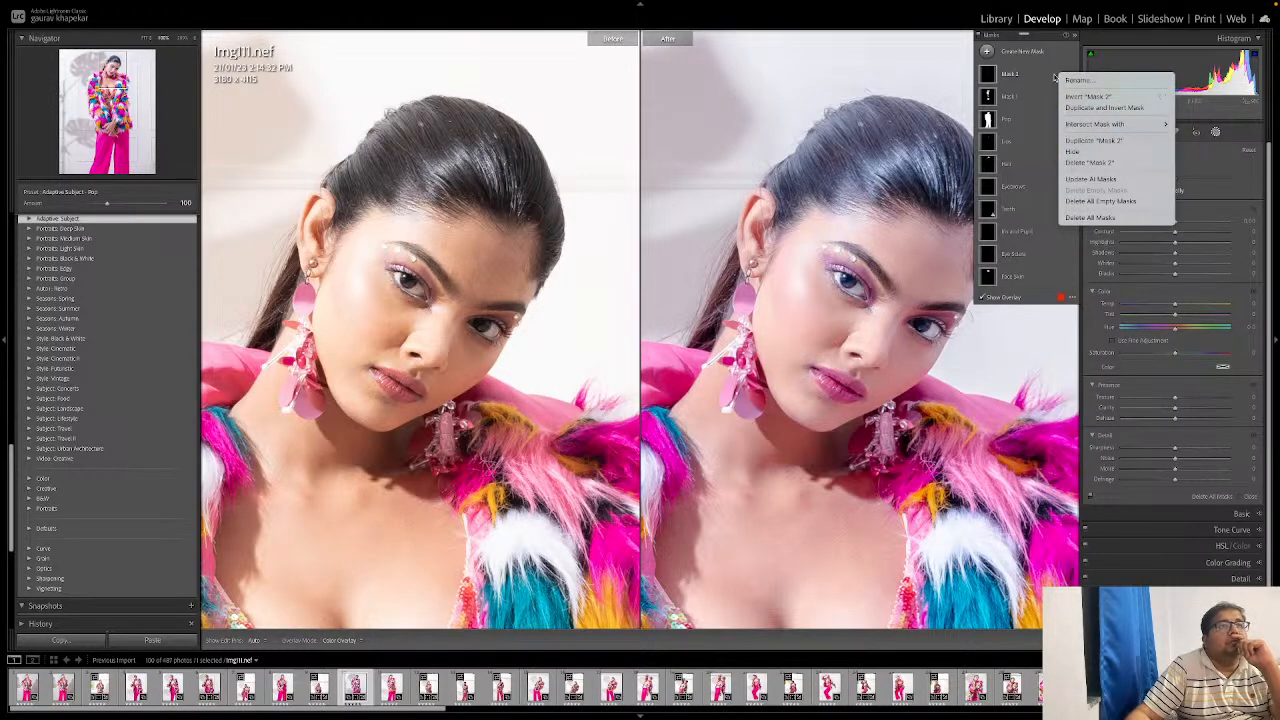
{"action": "left_click", "coordinate": [1013, 58]}
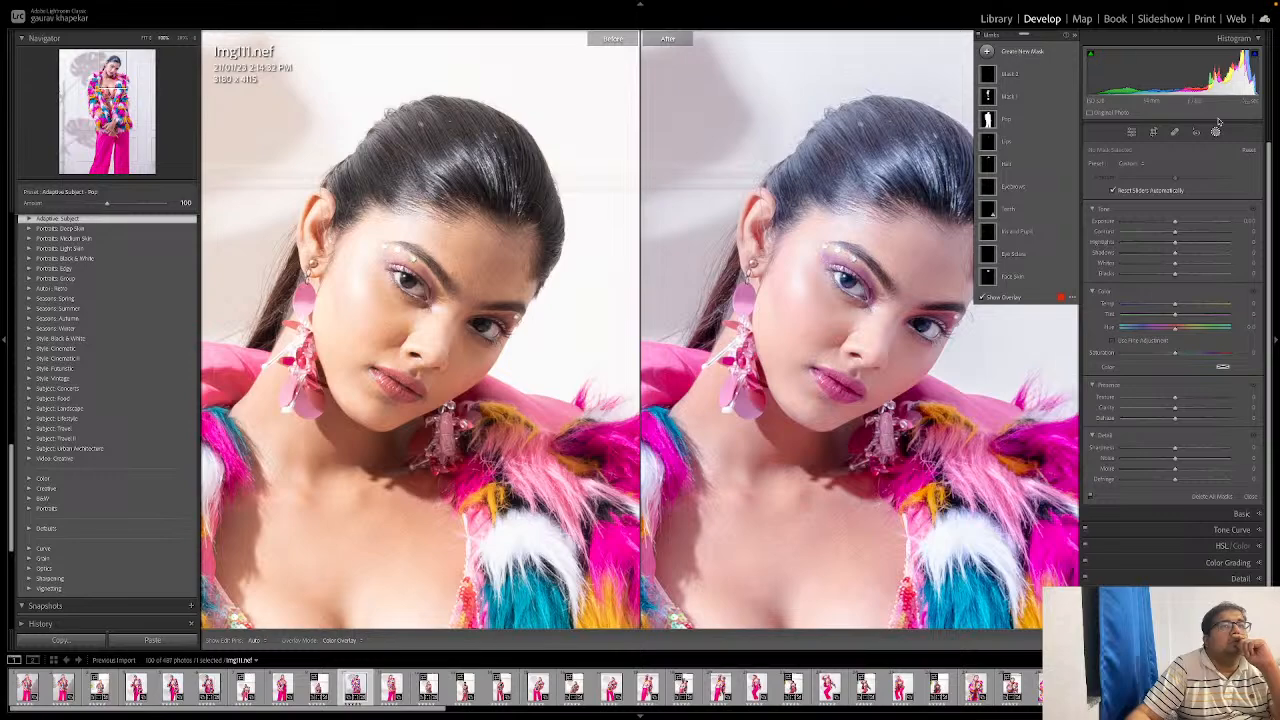
{"action": "left_click", "coordinate": [146, 38]}
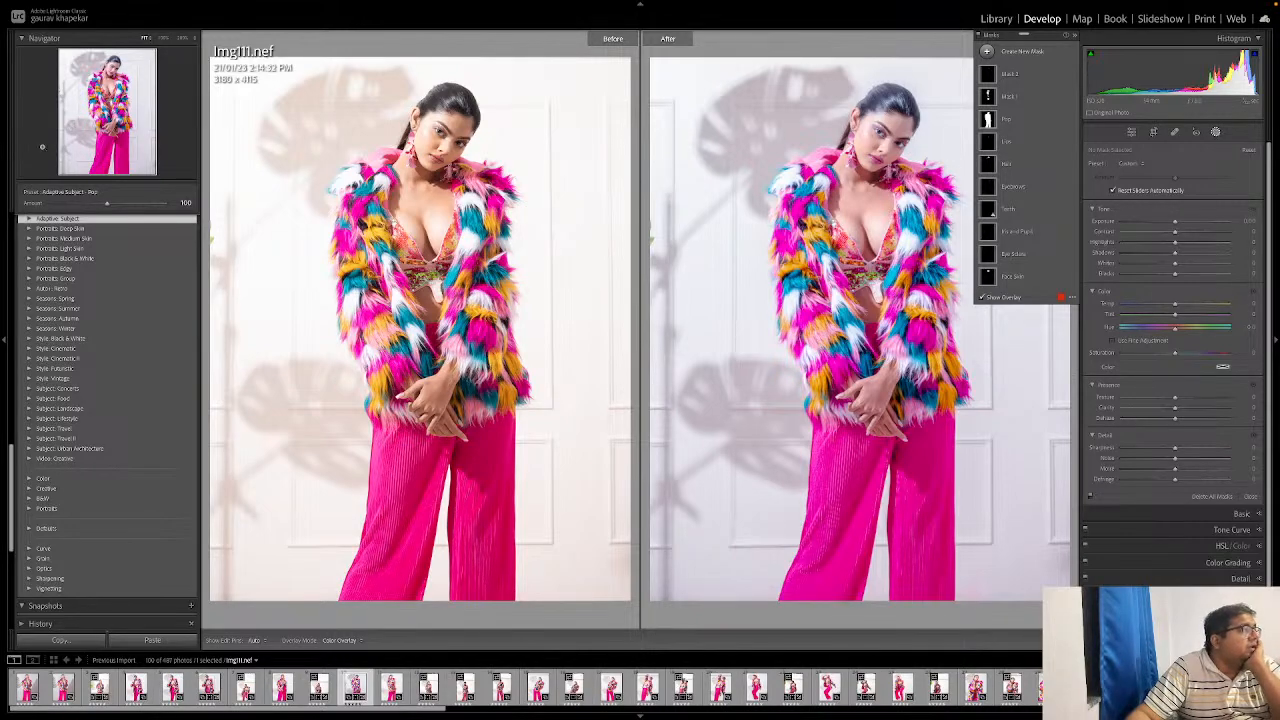
{"action": "left_click", "coordinate": [164, 38]}
{"action": "left_click", "coordinate": [182, 38]}
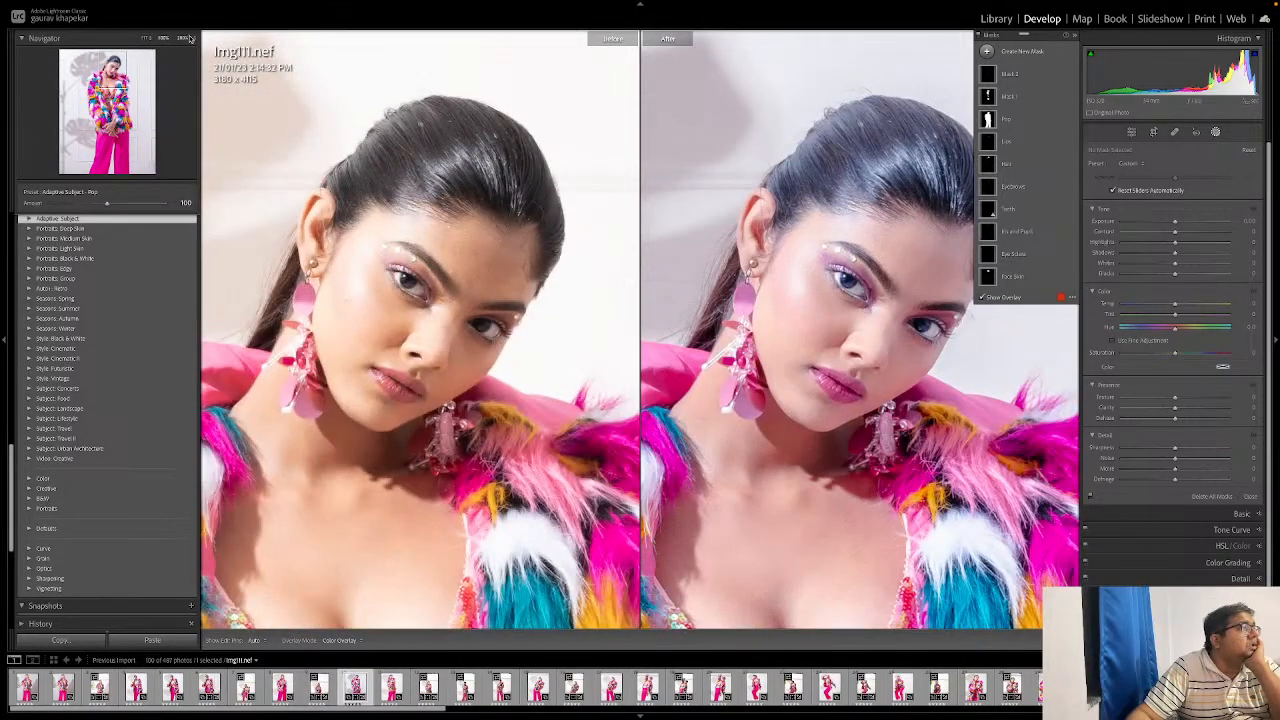
{"action": "left_click", "coordinate": [192, 38]}
{"action": "left_click", "coordinate": [144, 38]}
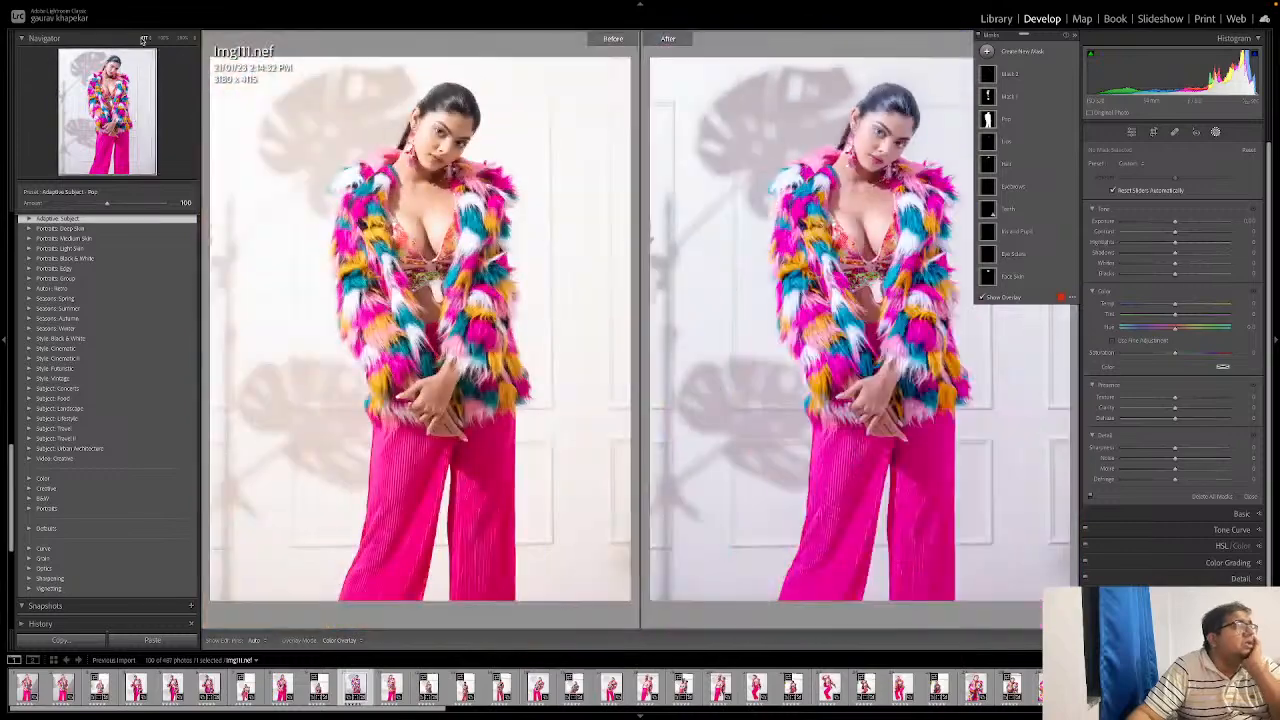
{"action": "left_click", "coordinate": [1026, 53]}
{"action": "left_click", "coordinate": [1046, 97]}
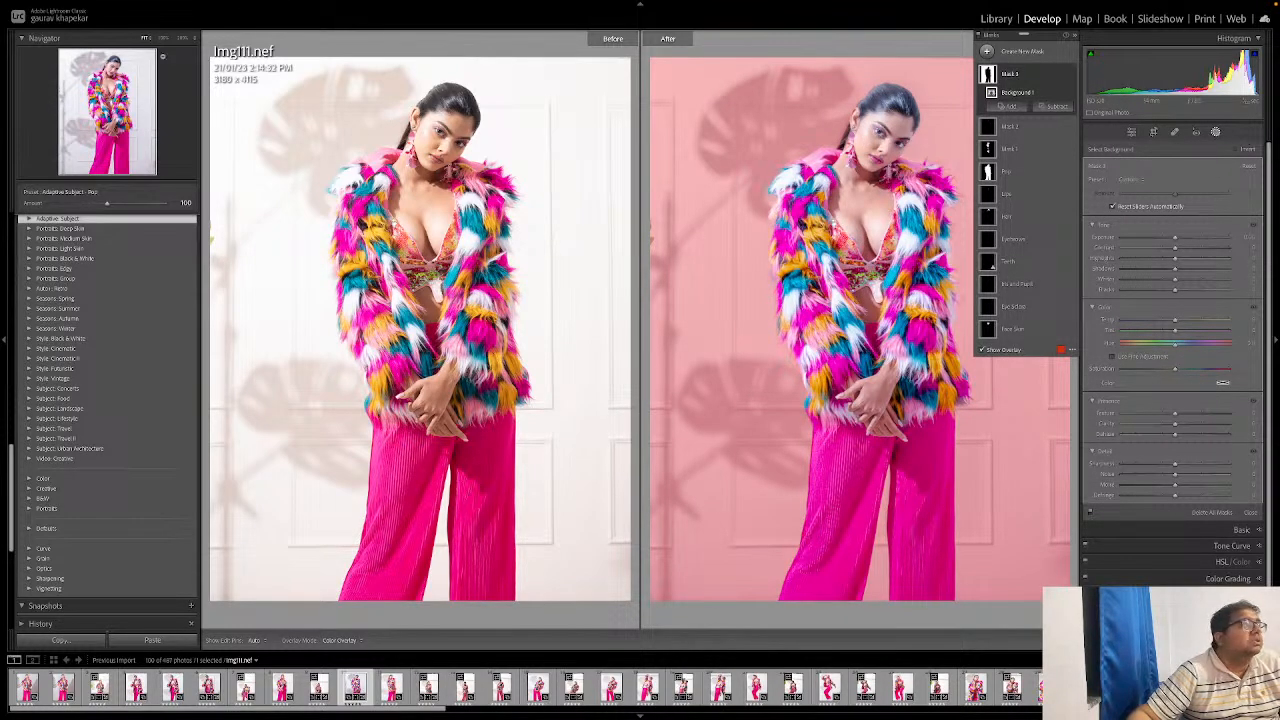
Step: Examine the model's face, hair, skin and jacket up close in the before/after comparison, and return to the full image
{"action": "left_click", "coordinate": [164, 38]}
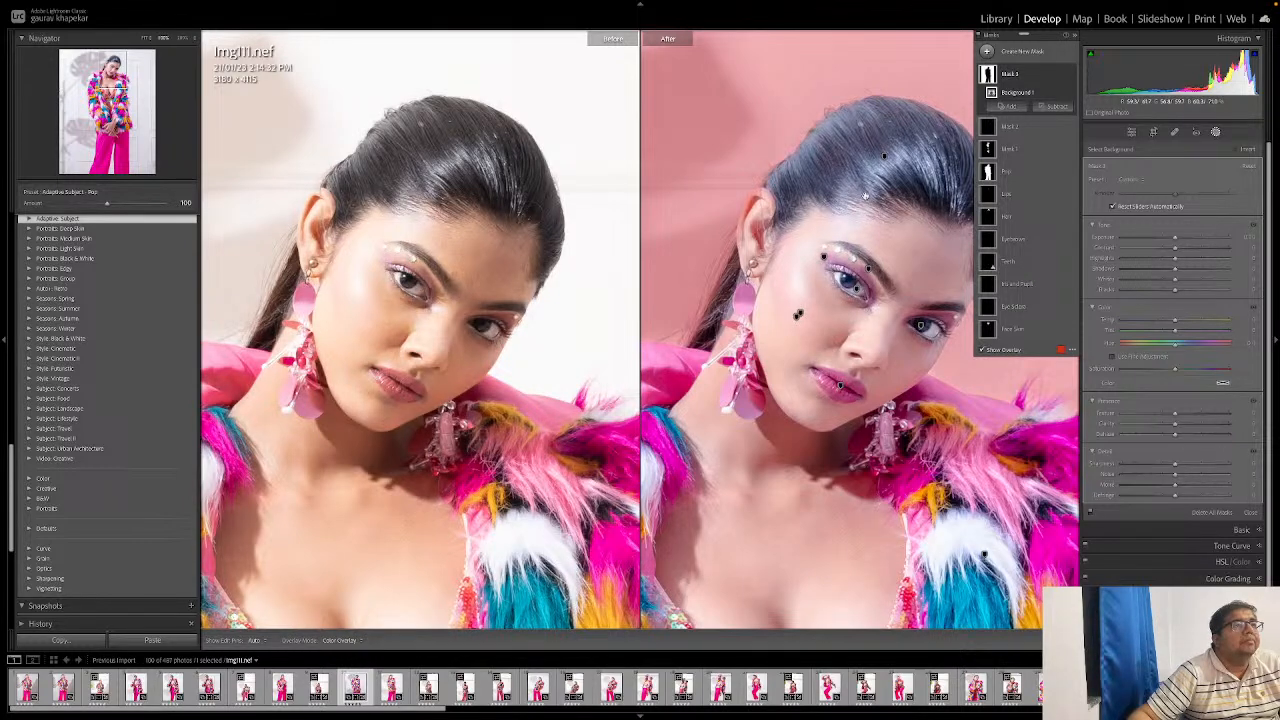
{"action": "left_click_drag", "start_coordinate": [798, 315], "coordinate": [928, 114]}
{"action": "left_click_drag", "start_coordinate": [719, 454], "coordinate": [808, 130]}
{"action": "left_click_drag", "start_coordinate": [845, 426], "coordinate": [741, 503]}
{"action": "left_click_drag", "start_coordinate": [779, 202], "coordinate": [850, 536]}
{"action": "left_click_drag", "start_coordinate": [851, 217], "coordinate": [886, 565]}
{"action": "left_click_drag", "start_coordinate": [917, 374], "coordinate": [681, 505]}
{"action": "left_click_drag", "start_coordinate": [861, 404], "coordinate": [823, 358]}
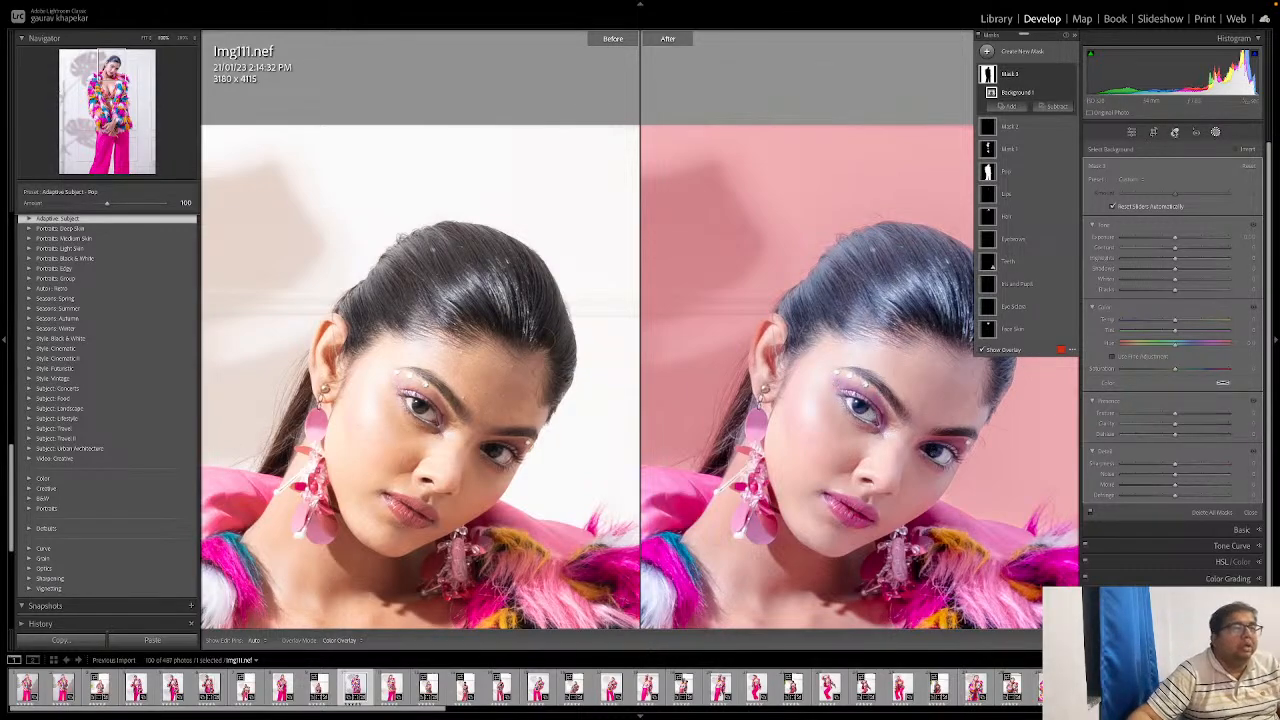
{"action": "left_click", "coordinate": [146, 38]}
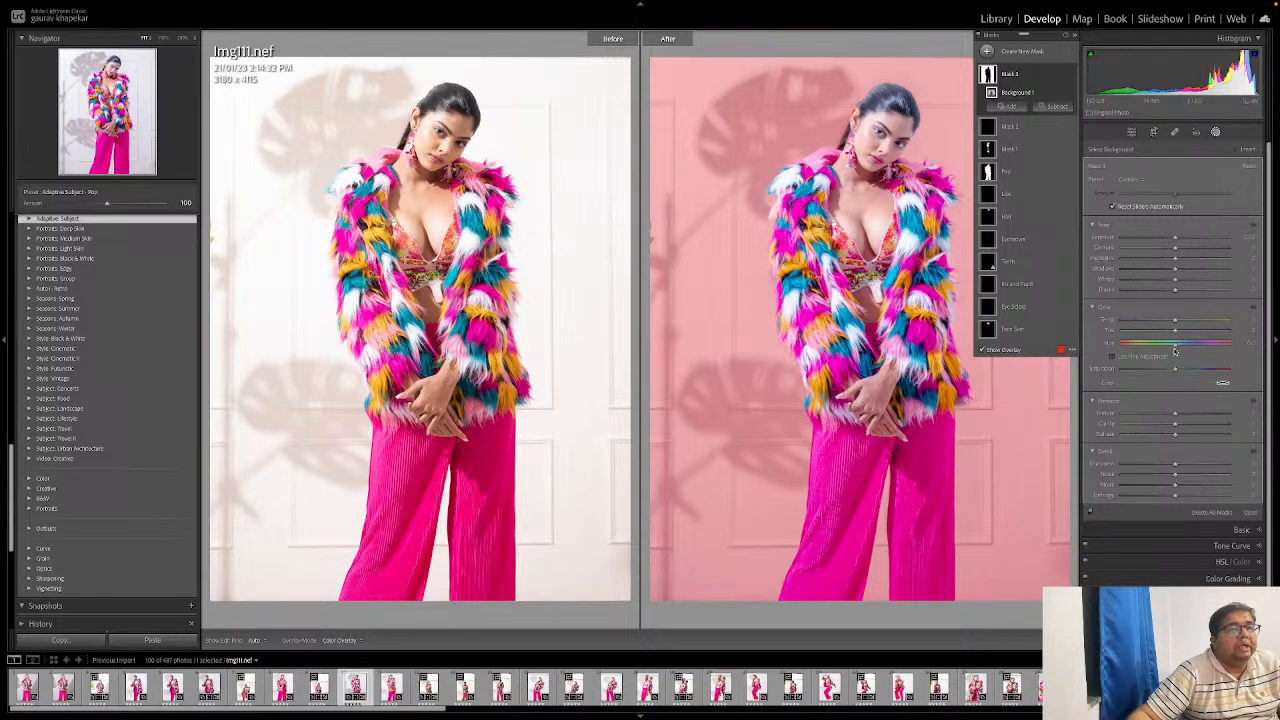
Step: Set the background mask's tint to 11, highlights to about 40, shadows to about 18 and blacks to about -65, and slightly lower its exposure
{"action": "left_click_drag", "start_coordinate": [1175, 331], "coordinate": [1181, 333]}
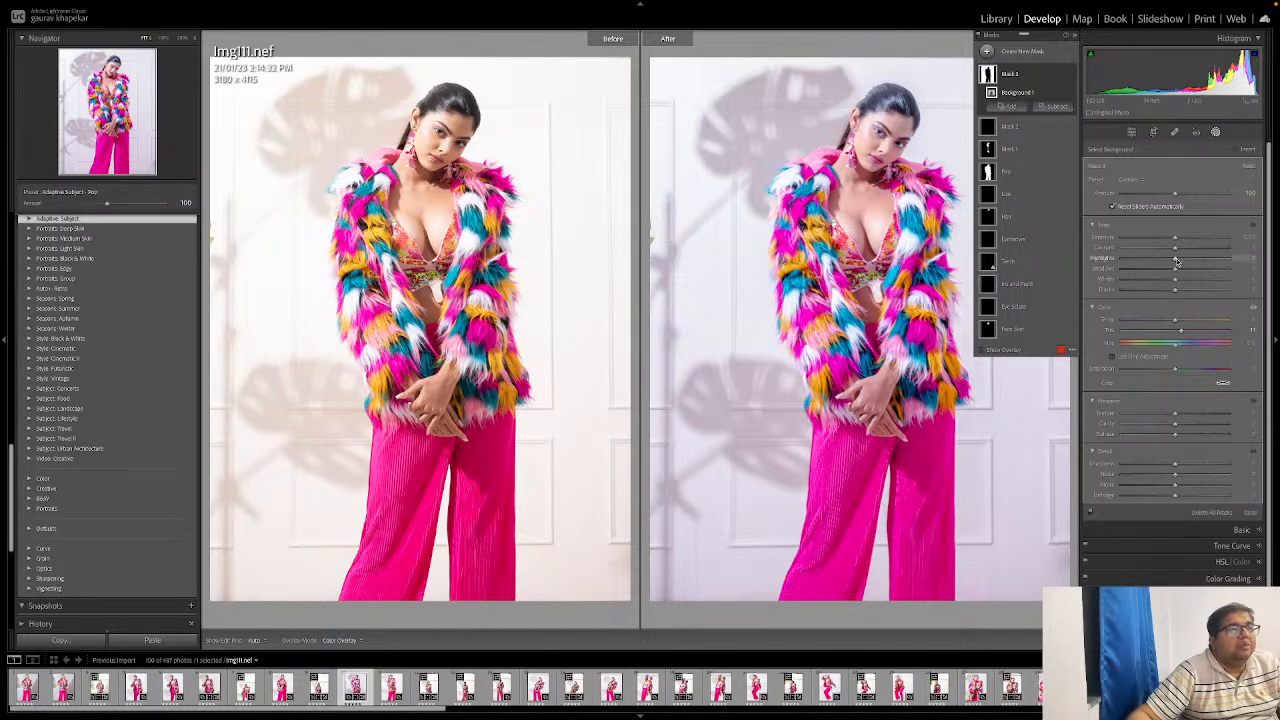
{"action": "left_click_drag", "start_coordinate": [1177, 237], "coordinate": [1175, 239]}
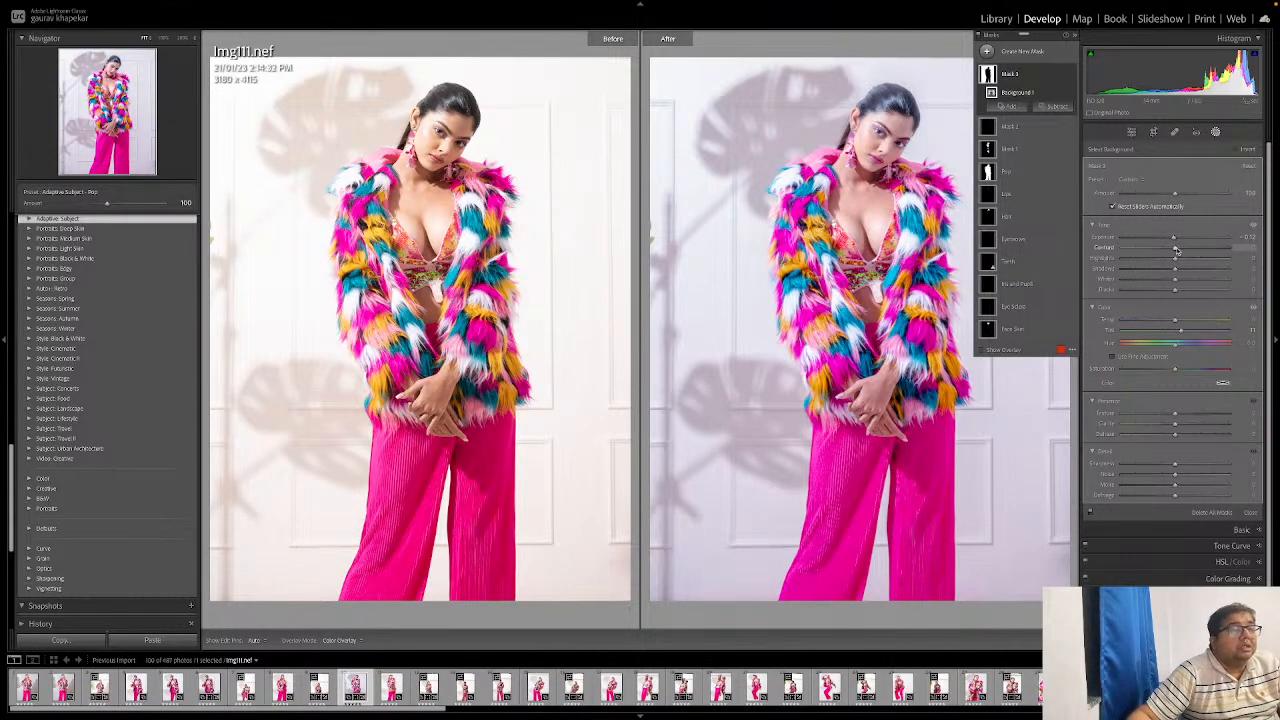
{"action": "left_click_drag", "start_coordinate": [1175, 238], "coordinate": [1146, 291]}
{"action": "double_click", "coordinate": [1157, 269]}
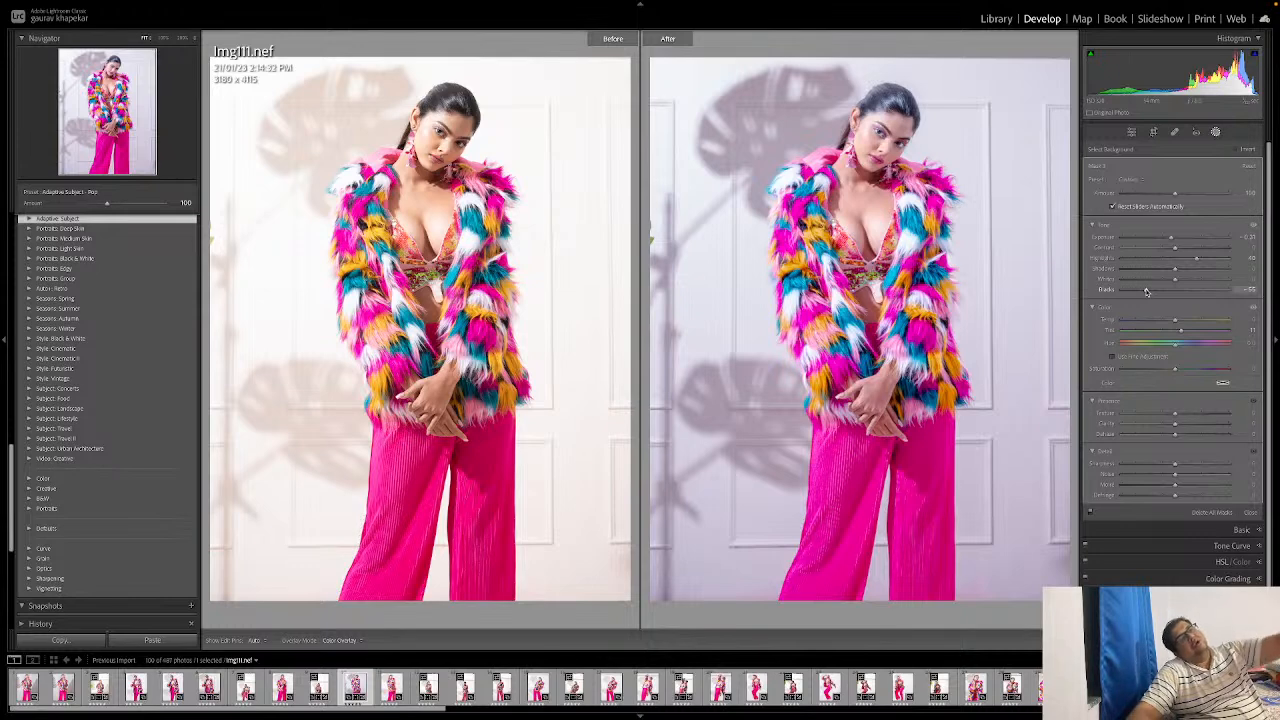
{"action": "left_click_drag", "start_coordinate": [1146, 291], "coordinate": [1186, 270]}
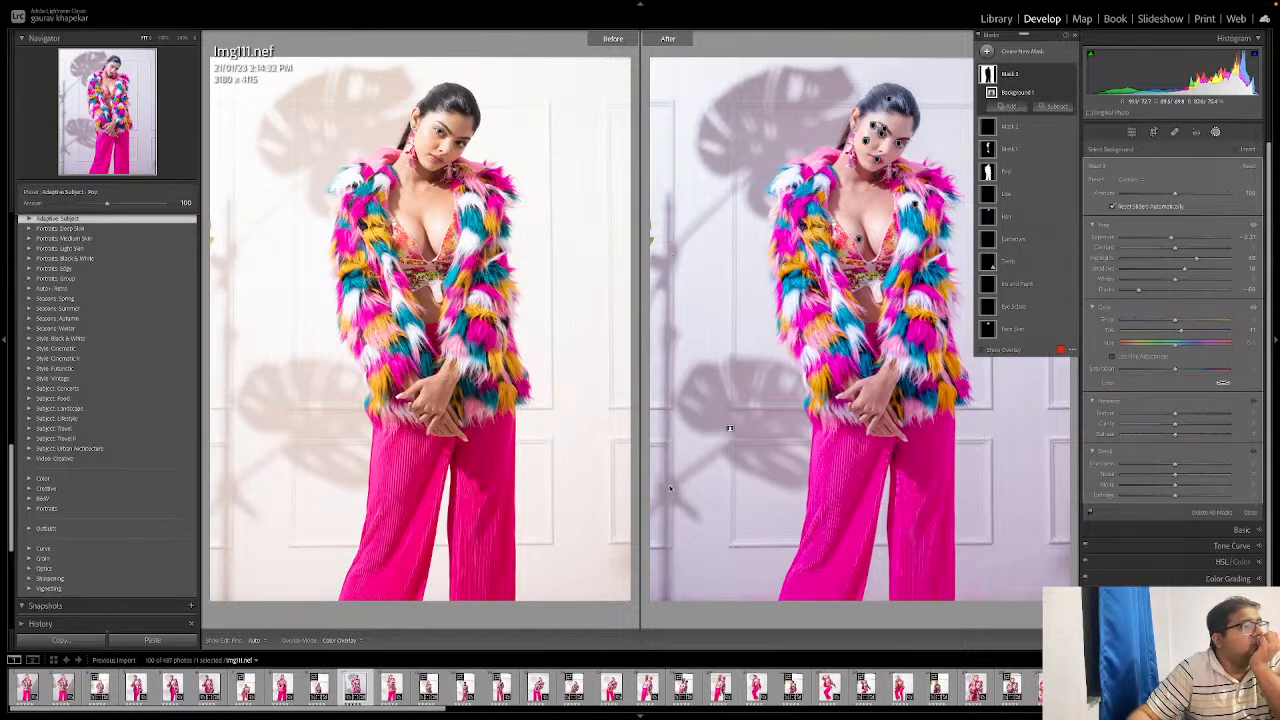
Step: Shift the crop so the model sits slightly left of centre, and return to masking with the before/after comparison
{"action": "left_click", "coordinate": [1153, 132]}
{"action": "left_click_drag", "start_coordinate": [585, 191], "coordinate": [549, 190]}
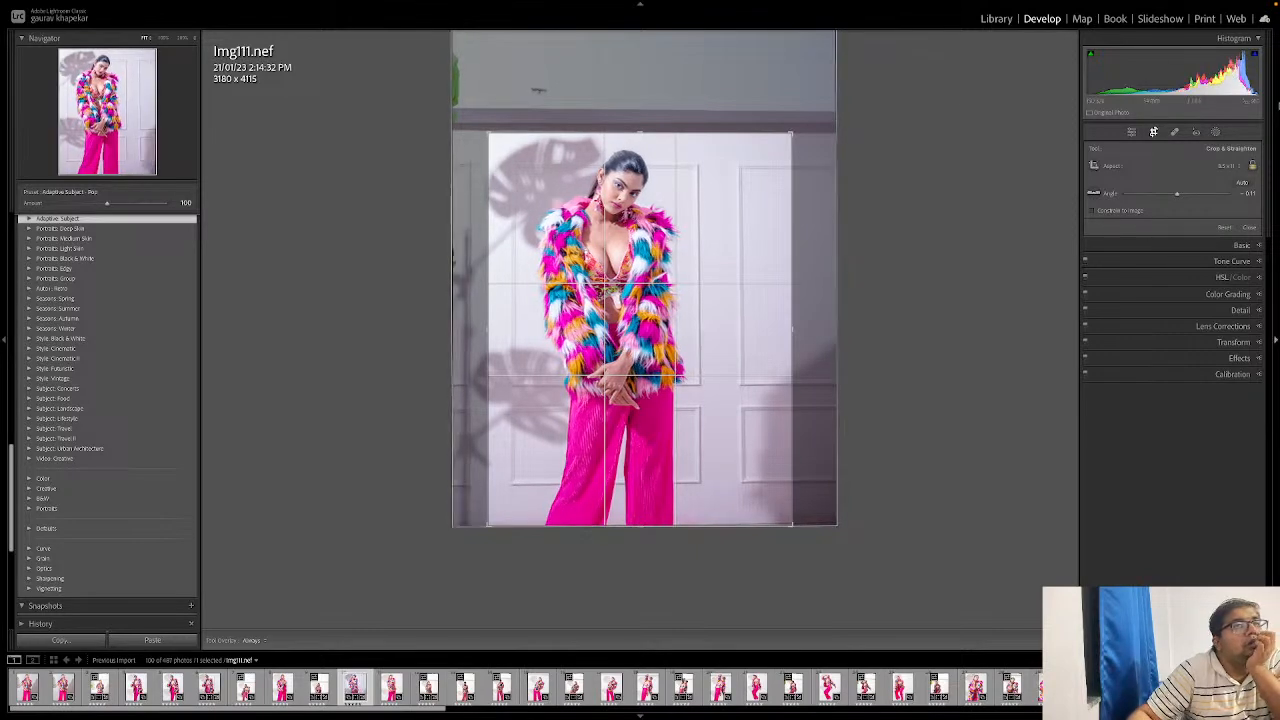
{"action": "left_click", "coordinate": [1215, 131]}
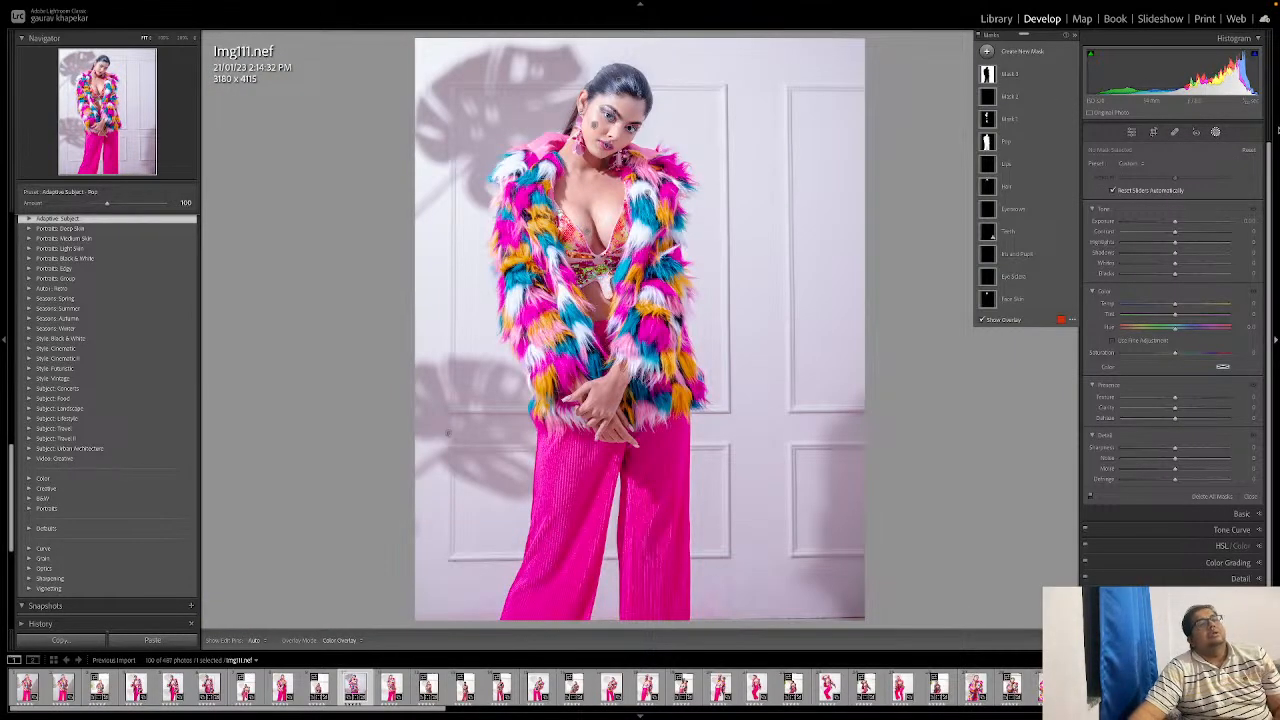
{"action": "key", "text": "y"}
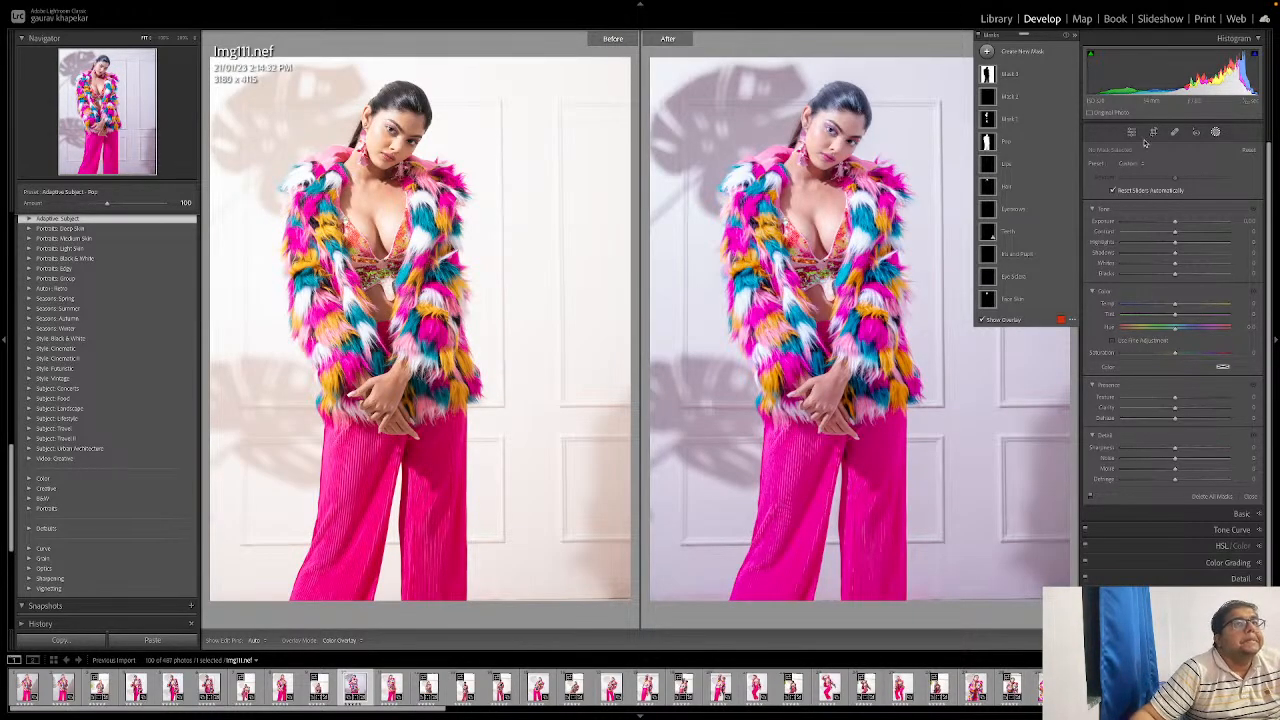
Step: Reselect the background mask, check its coverage, and examine the tone curve's blue channel and main point curve
{"action": "left_click", "coordinate": [1008, 78]}
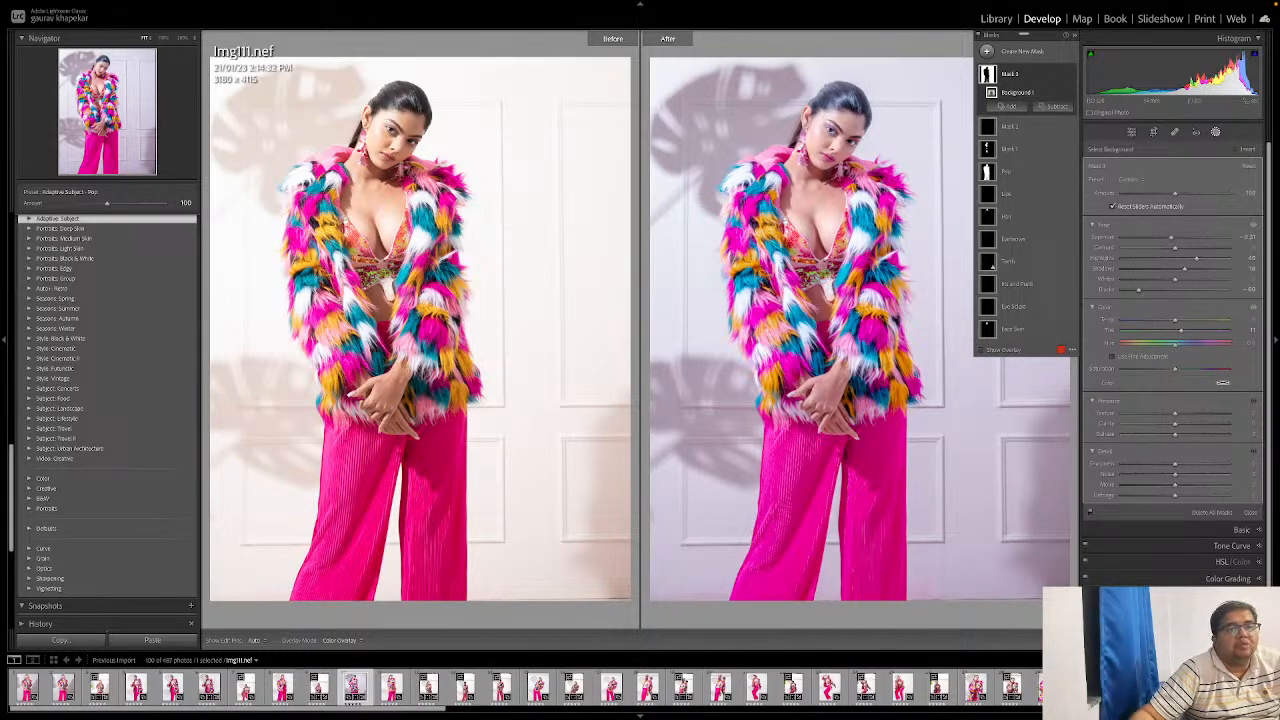
{"action": "left_click", "coordinate": [1228, 546]}
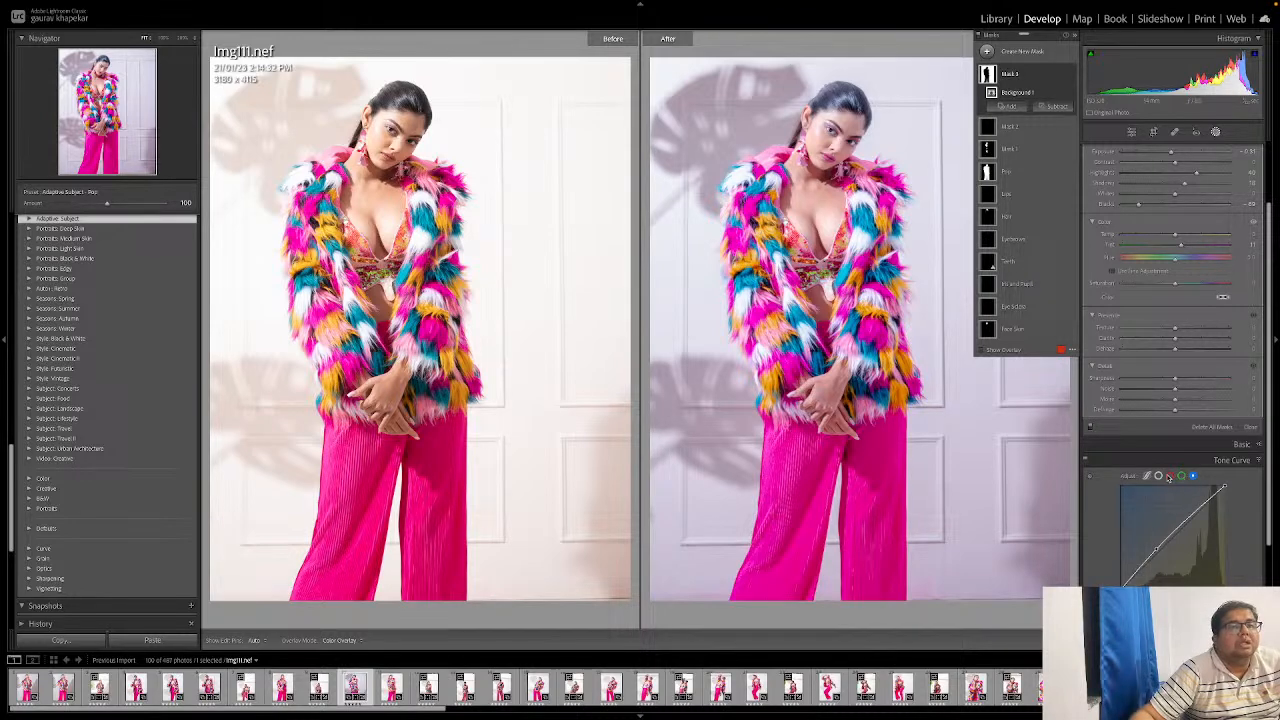
{"action": "left_click", "coordinate": [989, 77]}
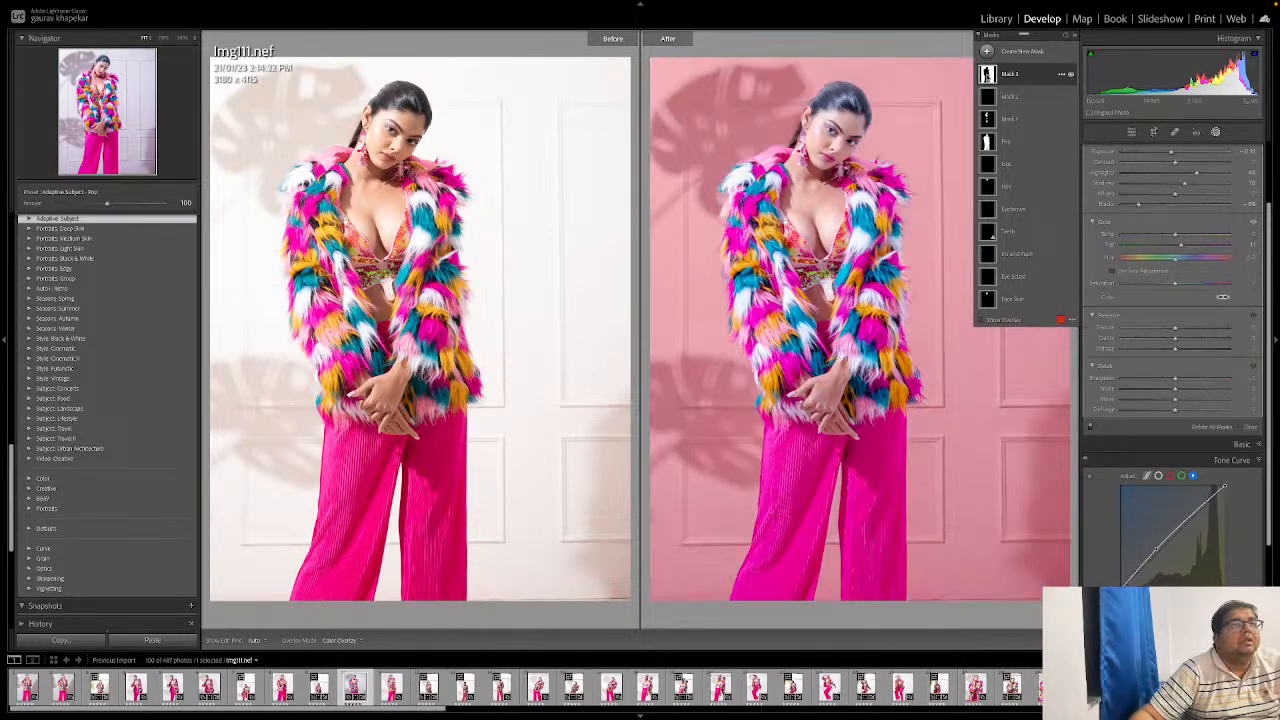
{"action": "left_click", "coordinate": [988, 76]}
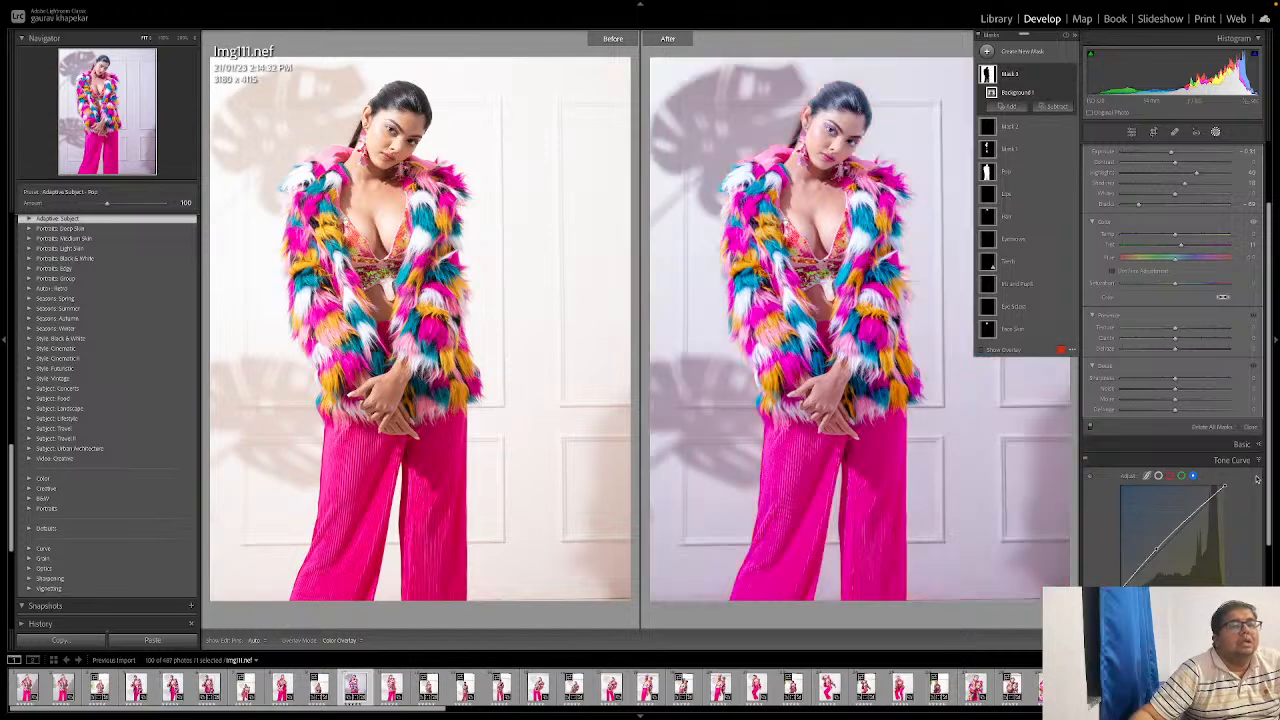
{"action": "scroll", "coordinate": [1270, 476], "scroll_direction": "down", "scroll_amount": 5}
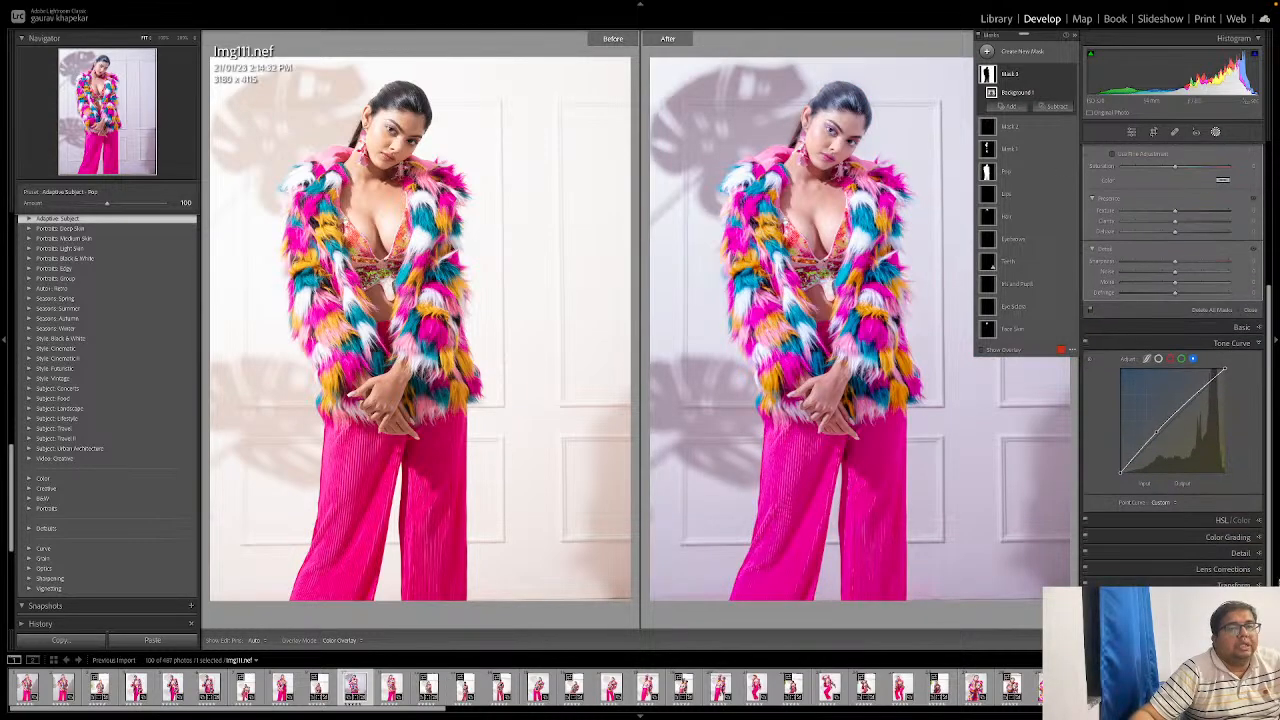
{"action": "scroll", "coordinate": [1275, 470], "scroll_direction": "up", "scroll_amount": 5}
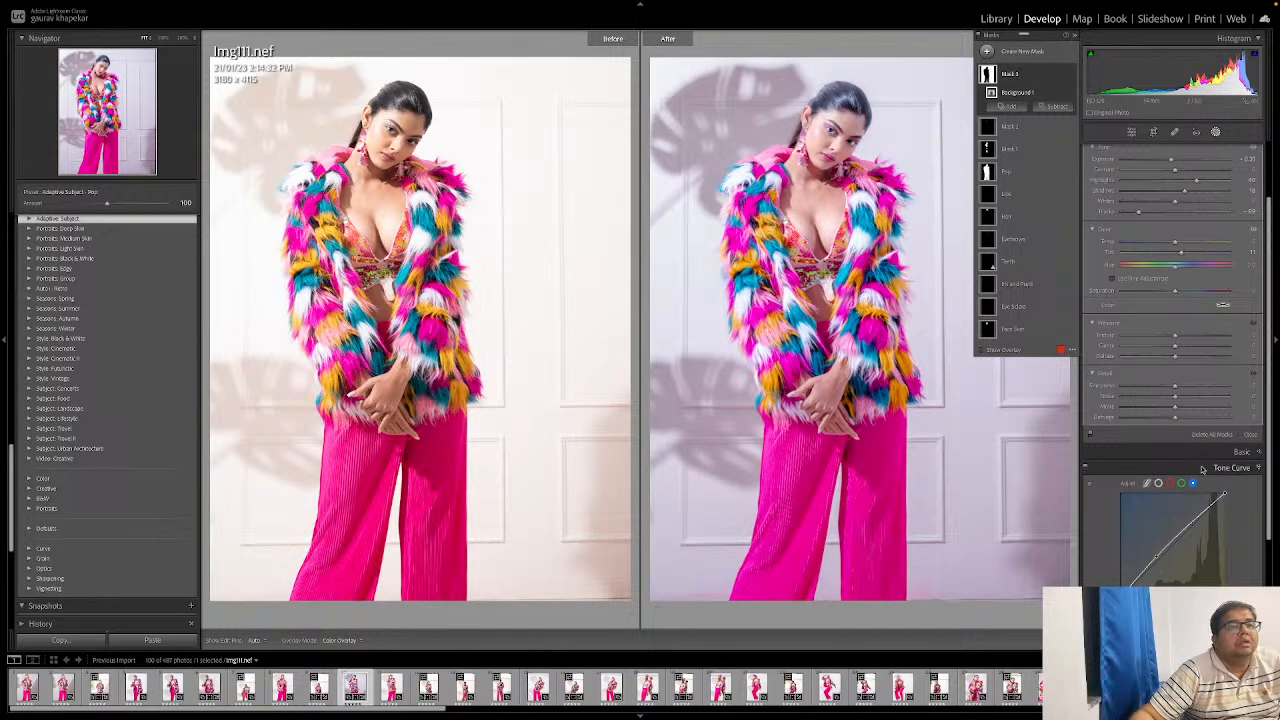
{"action": "left_click", "coordinate": [1158, 483]}
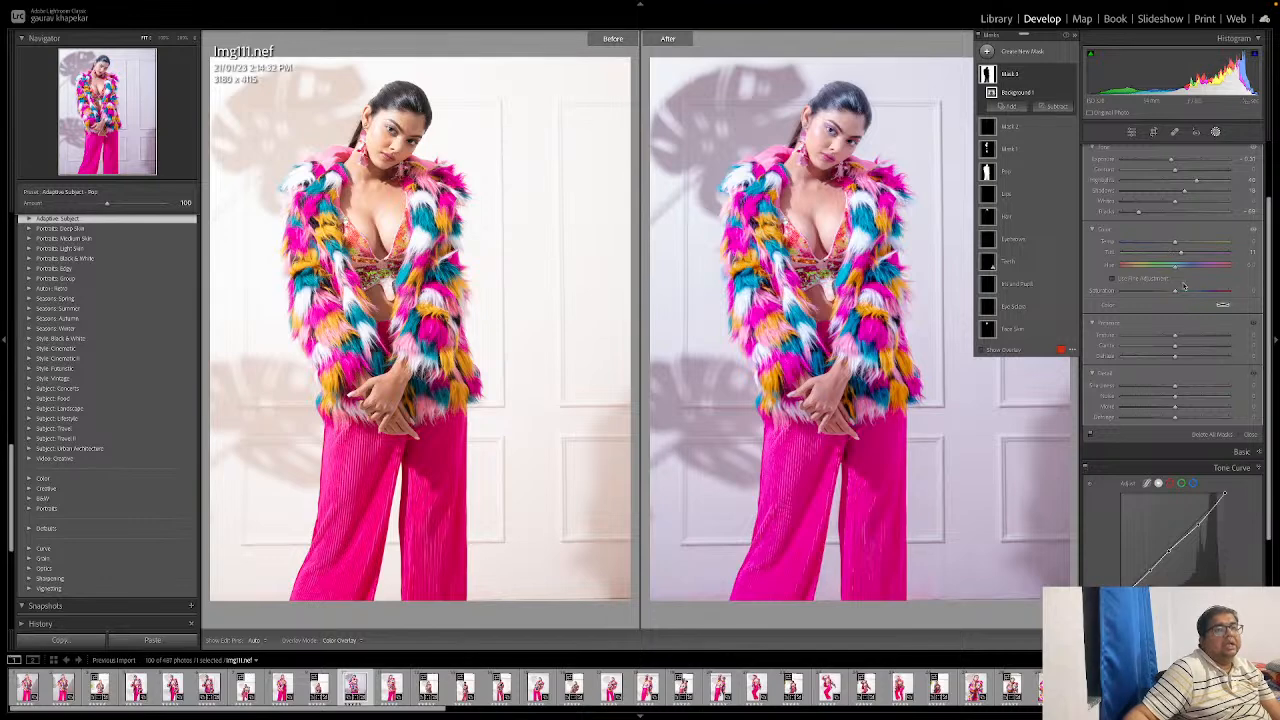
{"action": "mouse_move", "coordinate": [993, 95]}
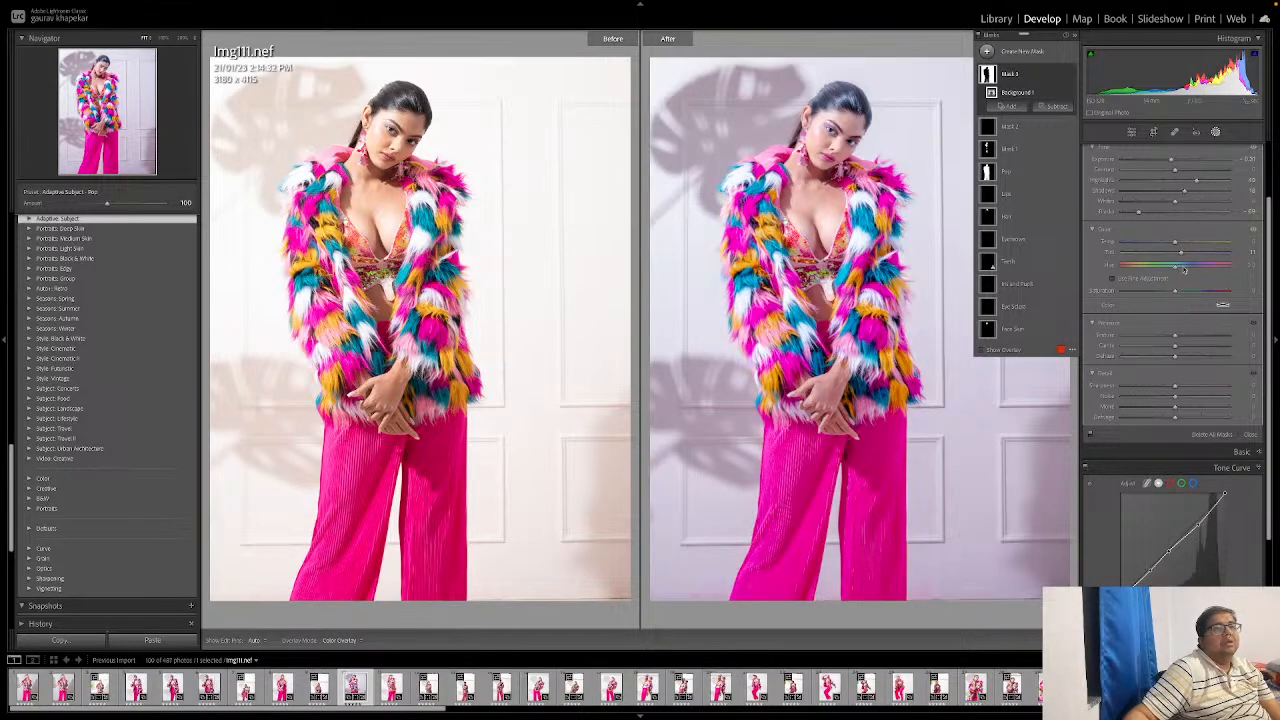
Step: Set the background mask's tint to 0, exposure to about -0.24 and whites to about 11, and check the result outside masking
{"action": "left_click_drag", "start_coordinate": [1181, 253], "coordinate": [1183, 256]}
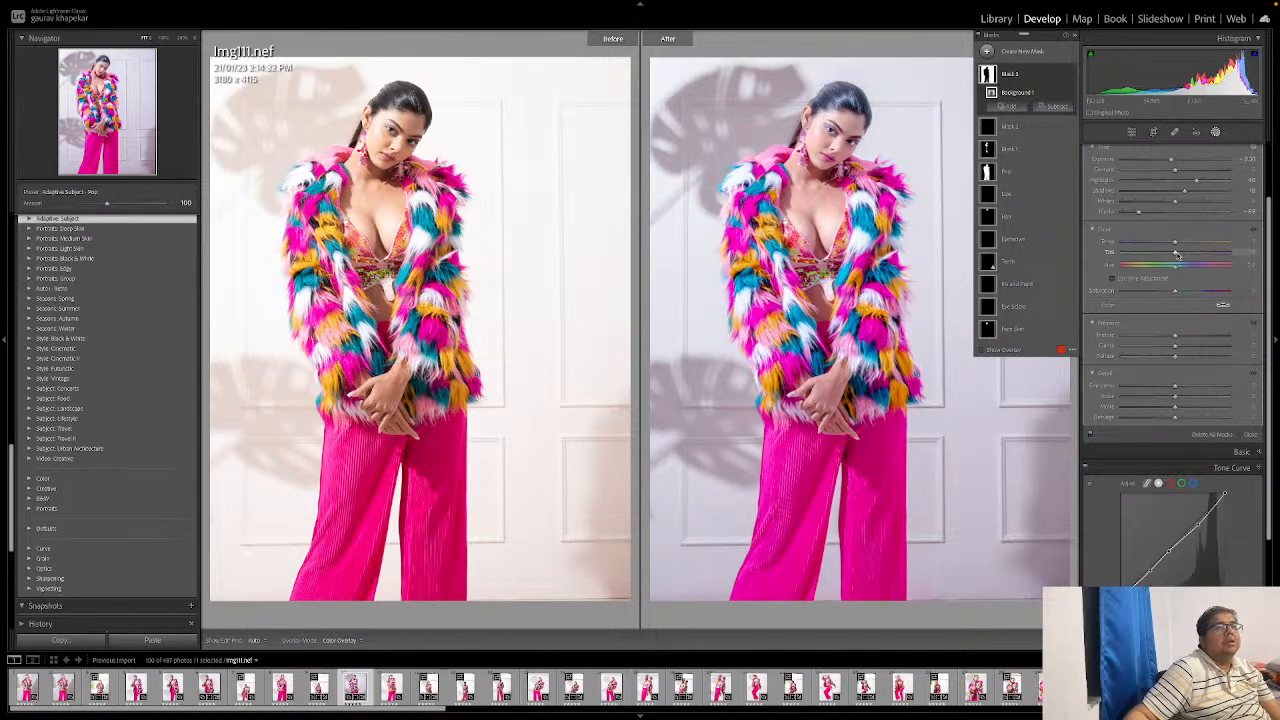
{"action": "left_click_drag", "start_coordinate": [1173, 162], "coordinate": [1181, 204]}
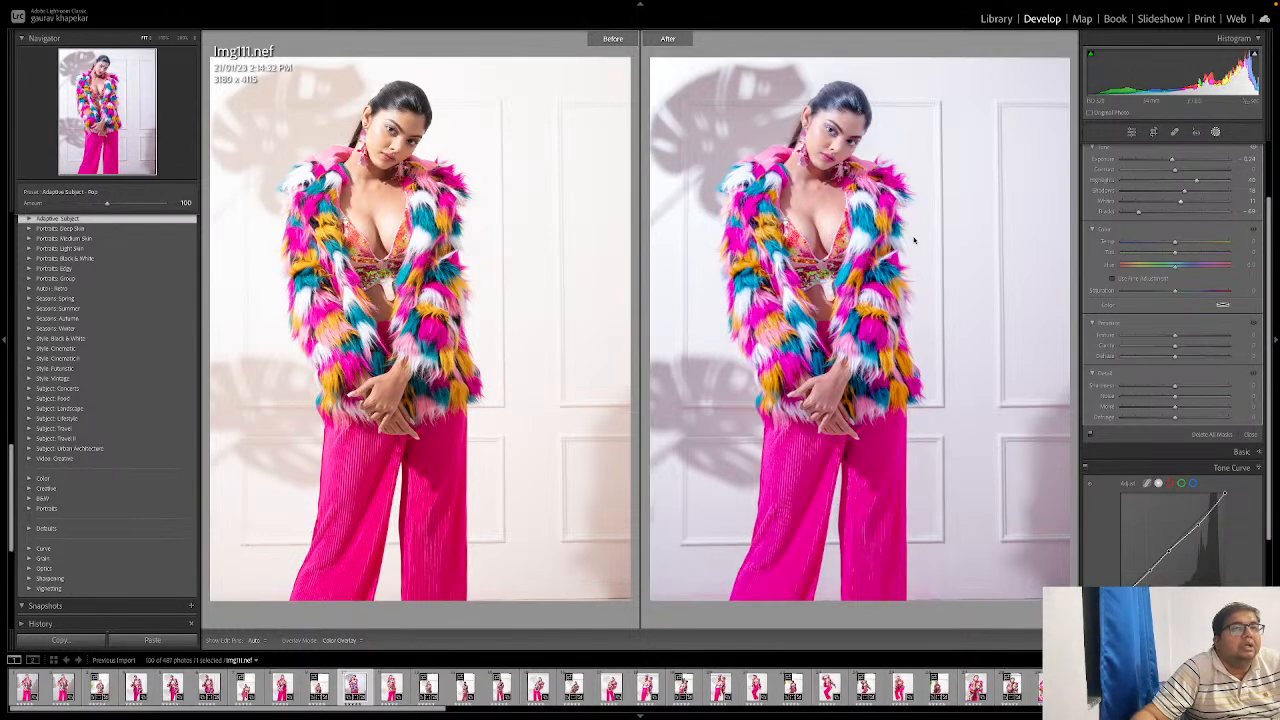
{"action": "left_click", "coordinate": [1215, 131]}
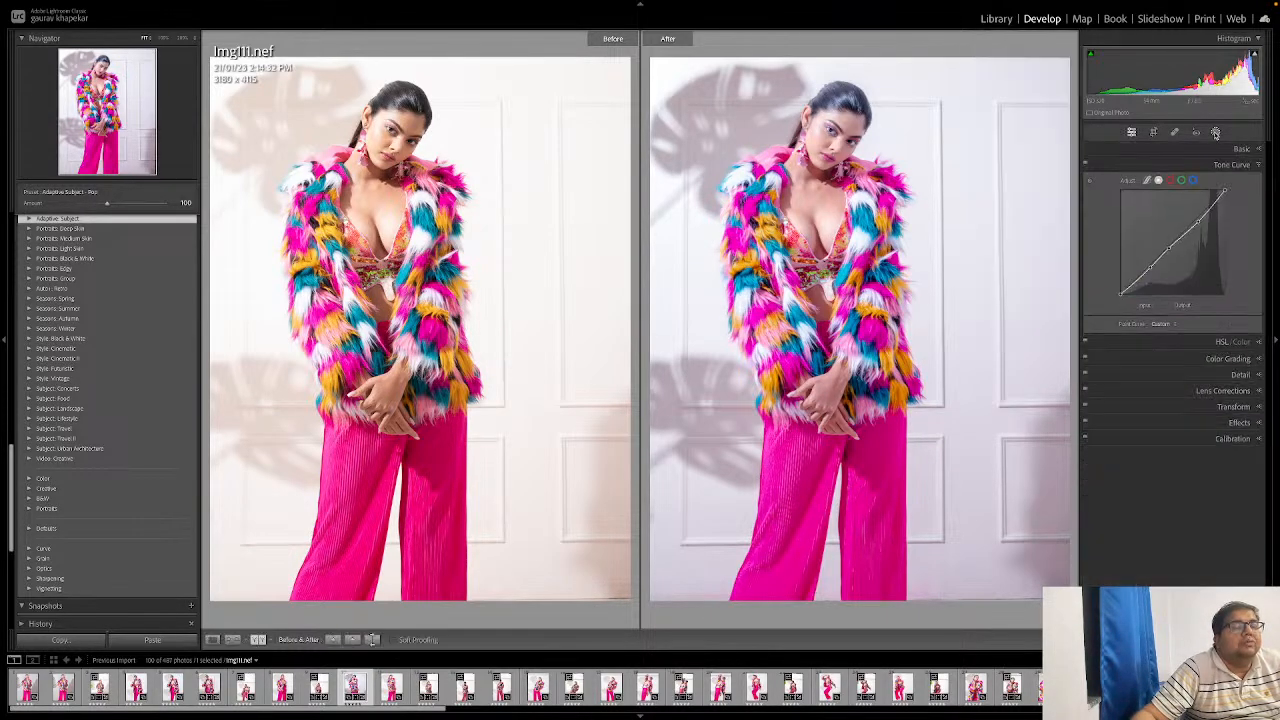
{"action": "left_click", "coordinate": [1215, 131]}
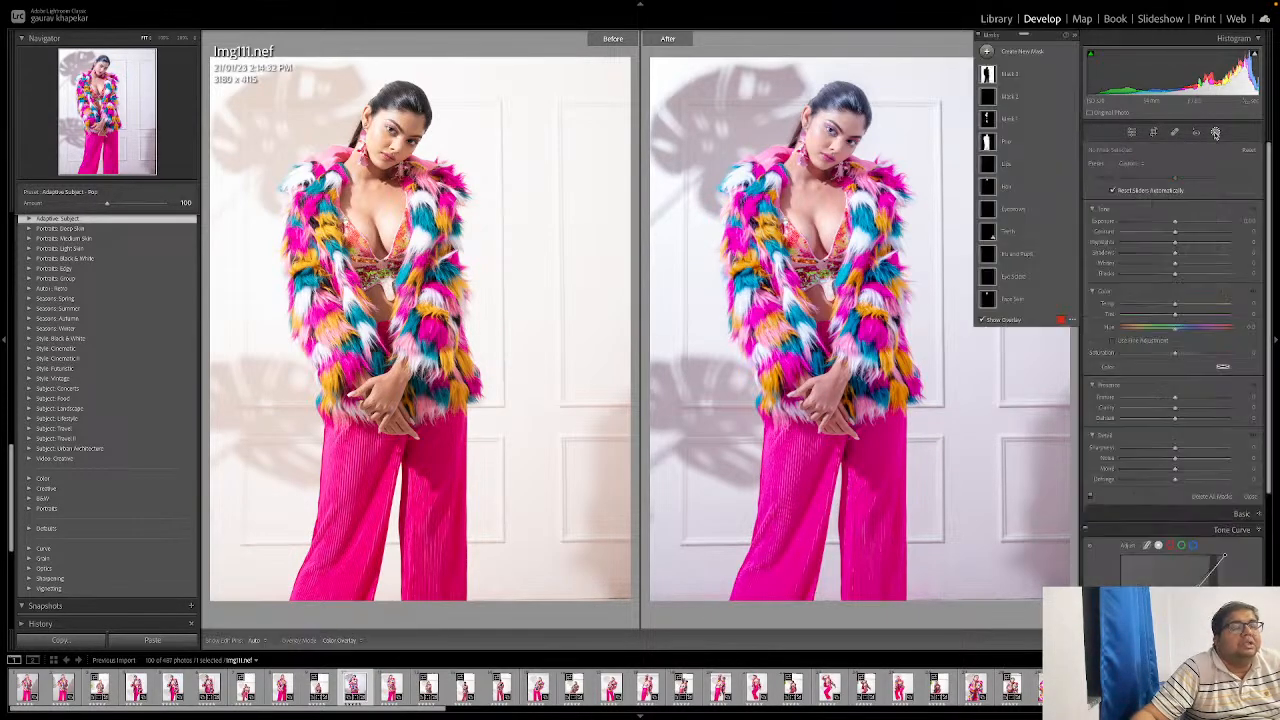
Step: Add a brush component to the background mask and toggle the edit pins off and on to check the image
{"action": "left_click", "coordinate": [1012, 74]}
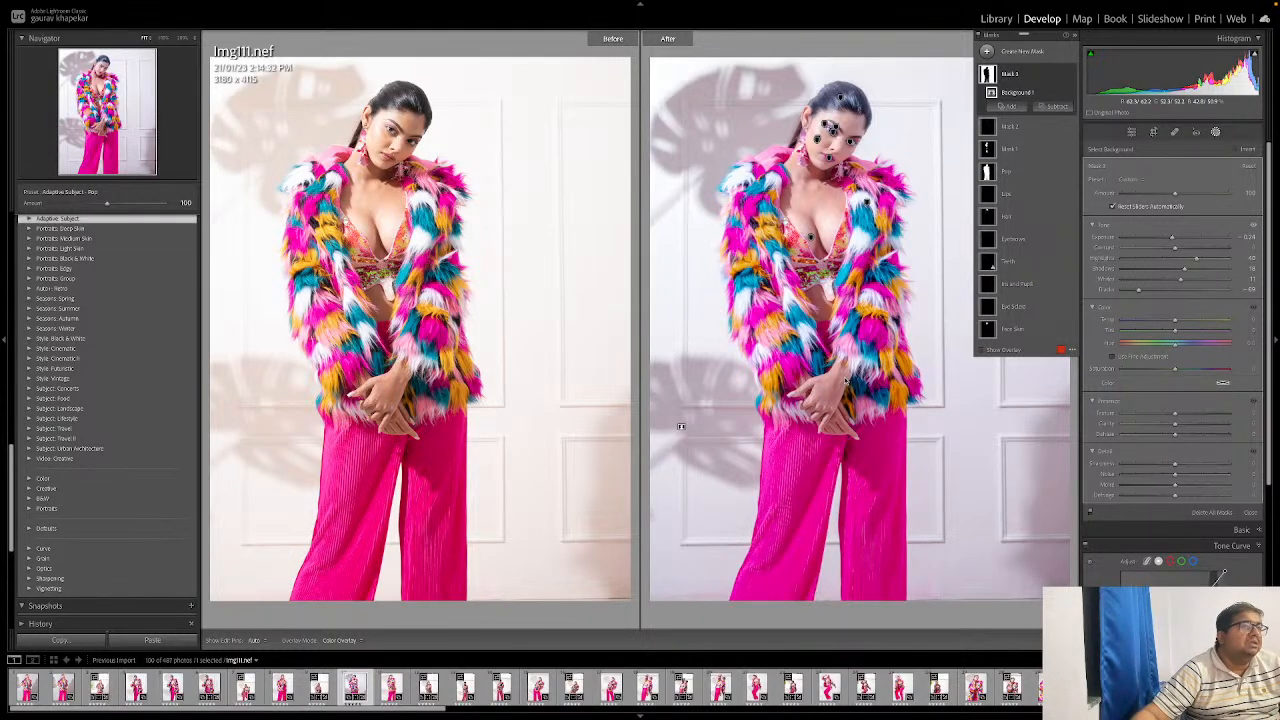
{"action": "left_click", "coordinate": [1005, 108]}
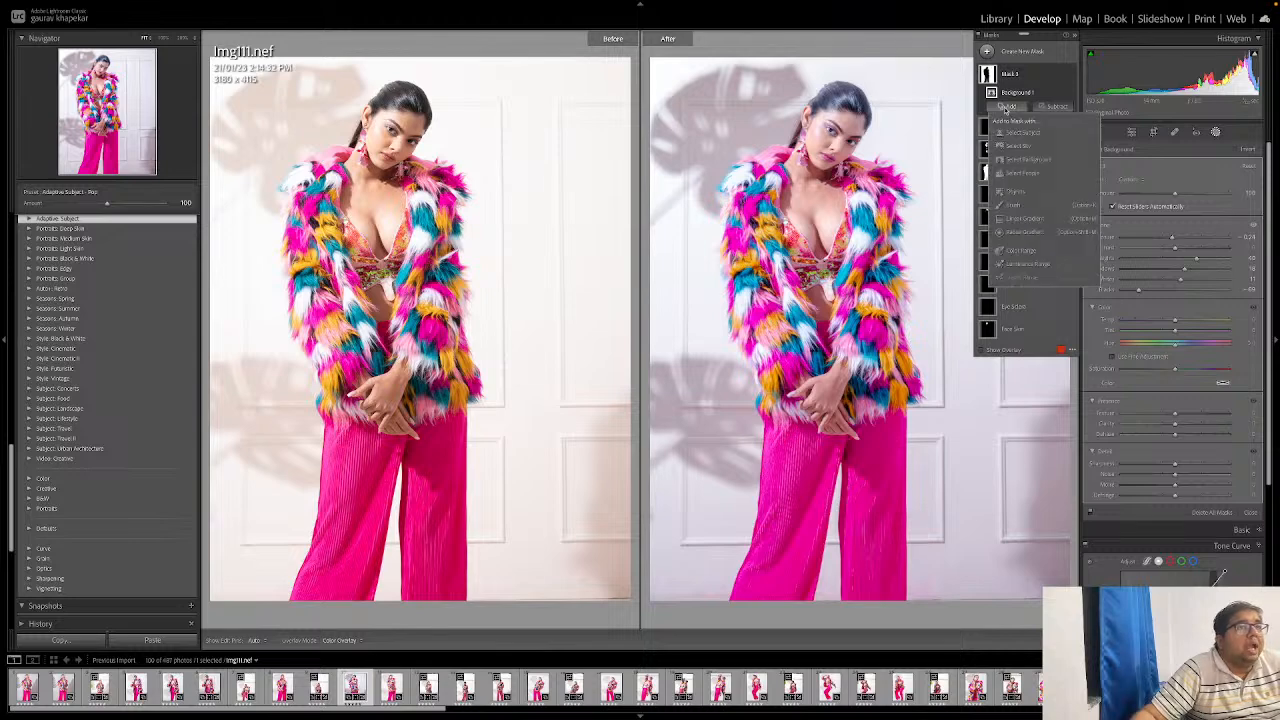
{"action": "left_click", "coordinate": [1013, 205]}
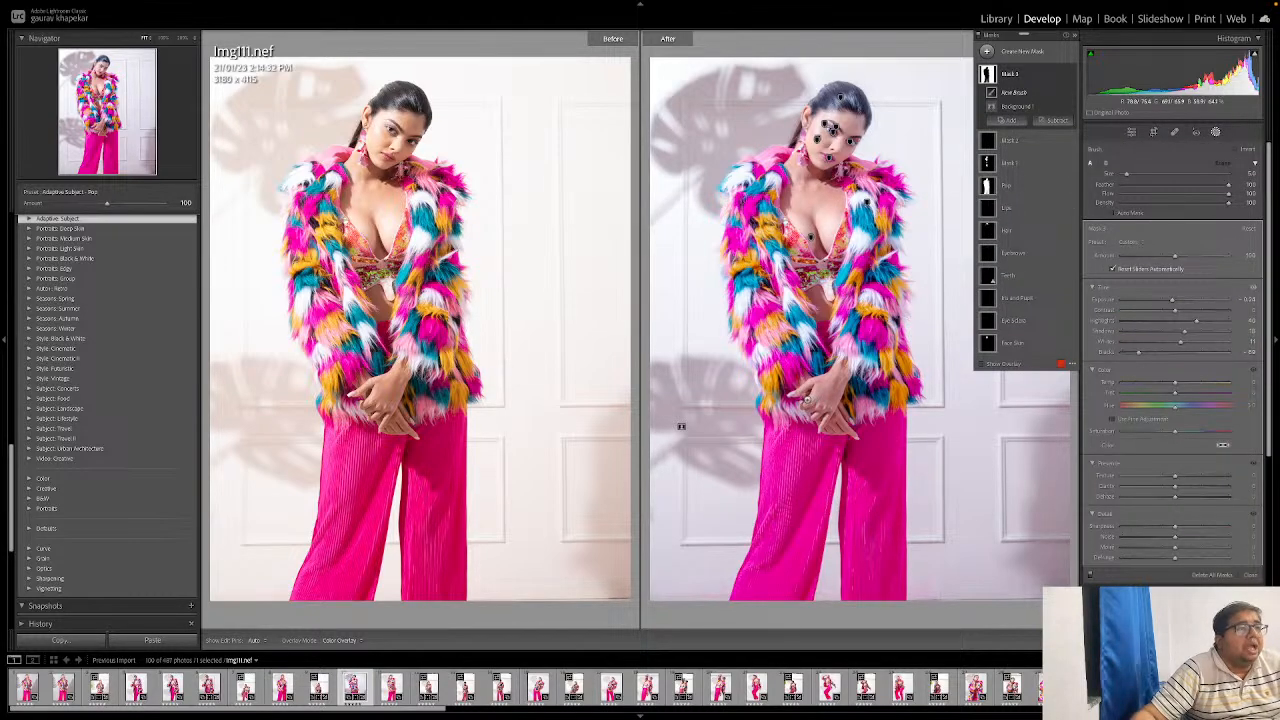
{"action": "key", "text": "h"}
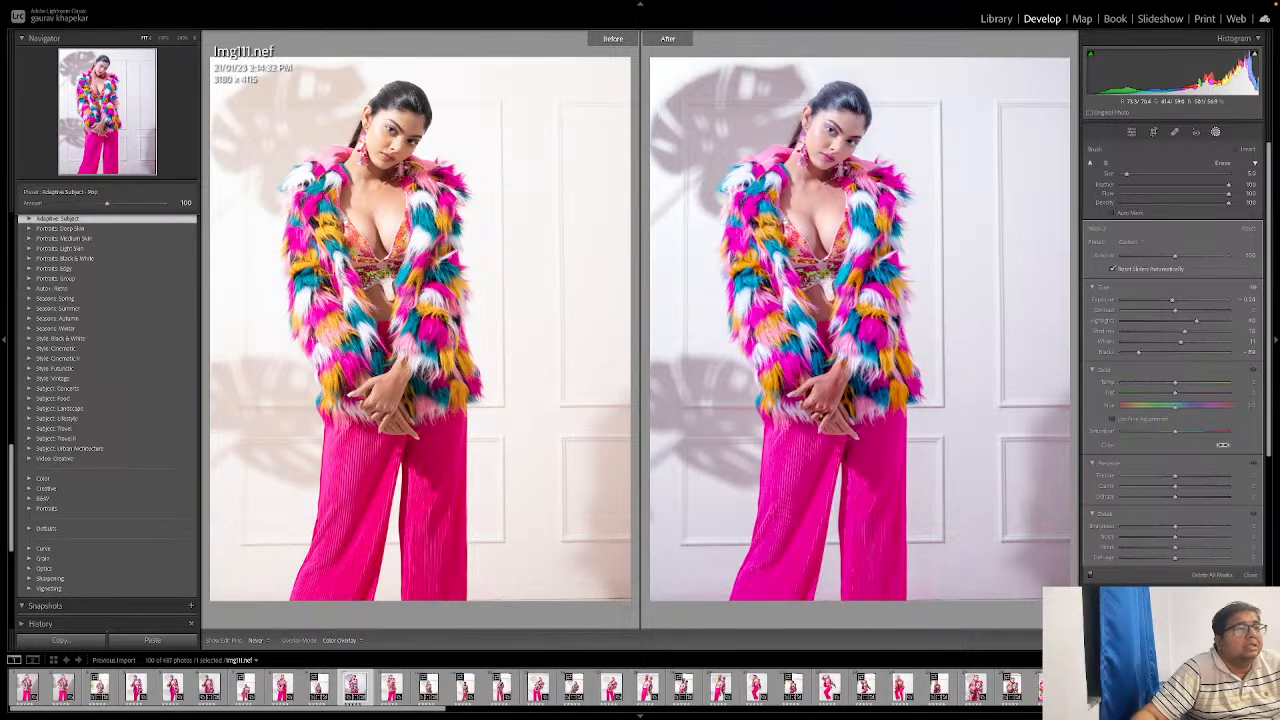
{"action": "key", "text": "h"}
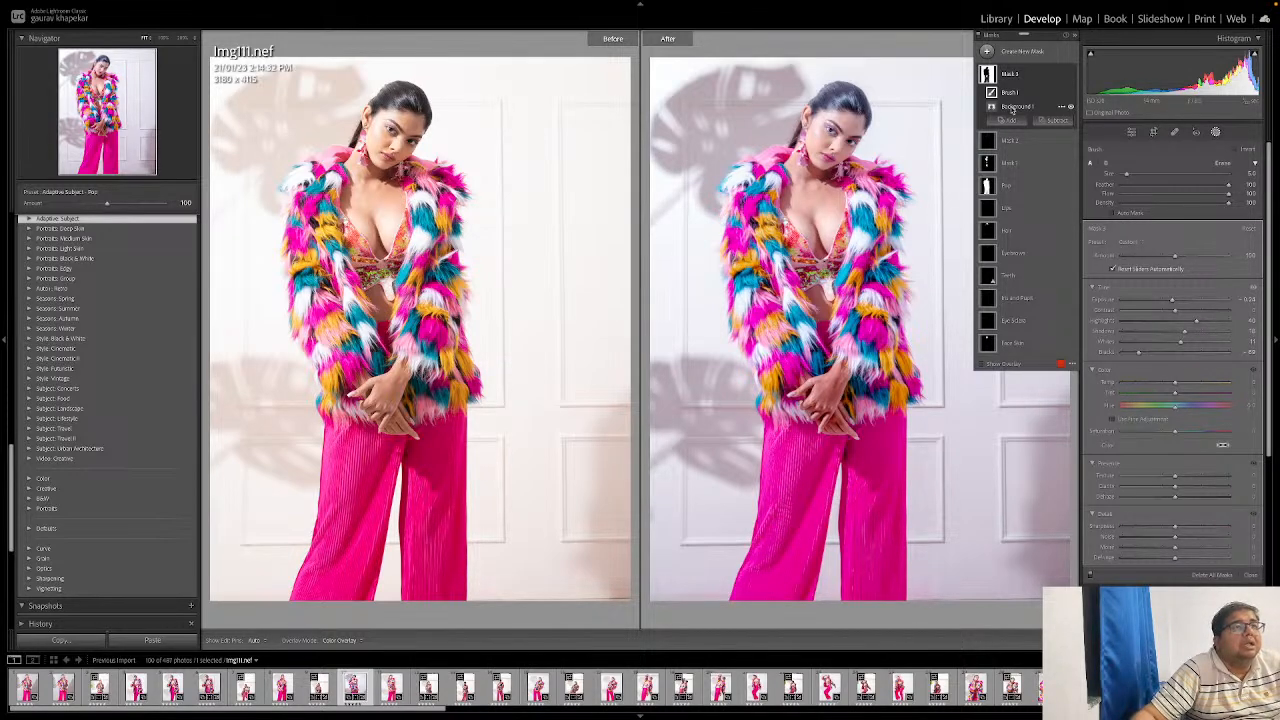
Step: Reset the background mask's highlights, whites and blacks, set its shadows to about 51, and leave masking
{"action": "double_click", "coordinate": [1197, 322]}
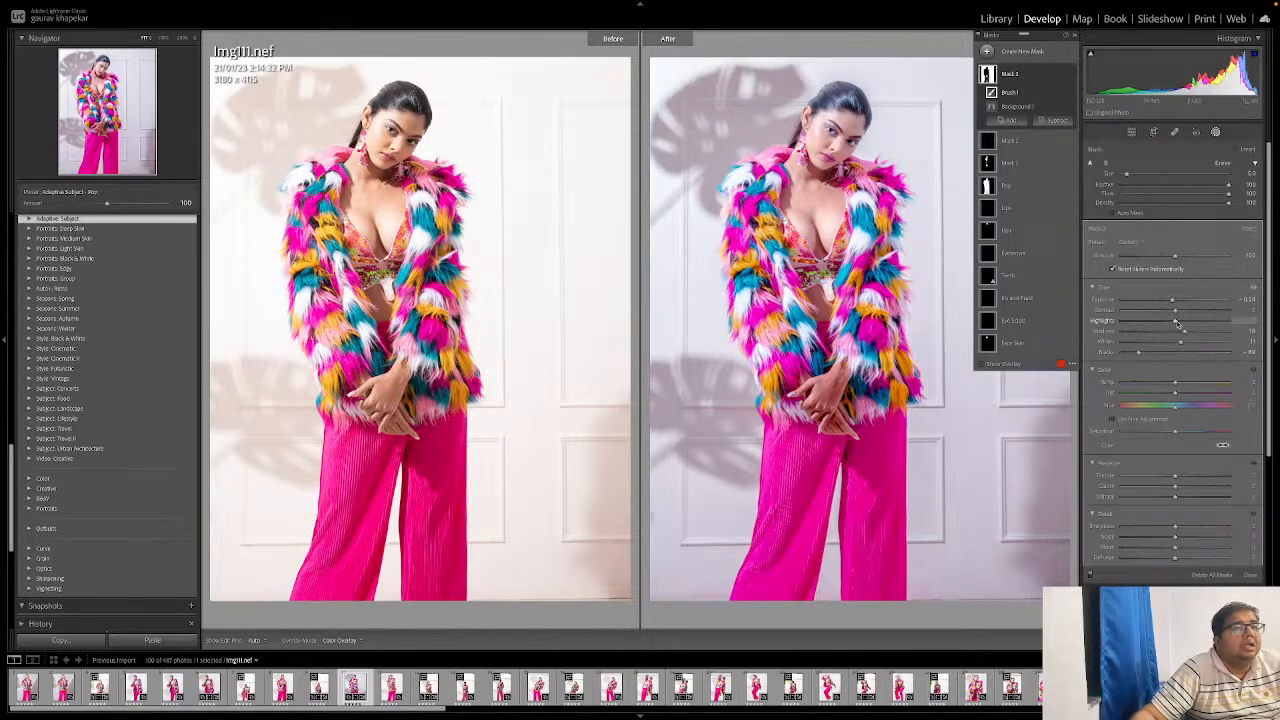
{"action": "double_click", "coordinate": [1184, 332]}
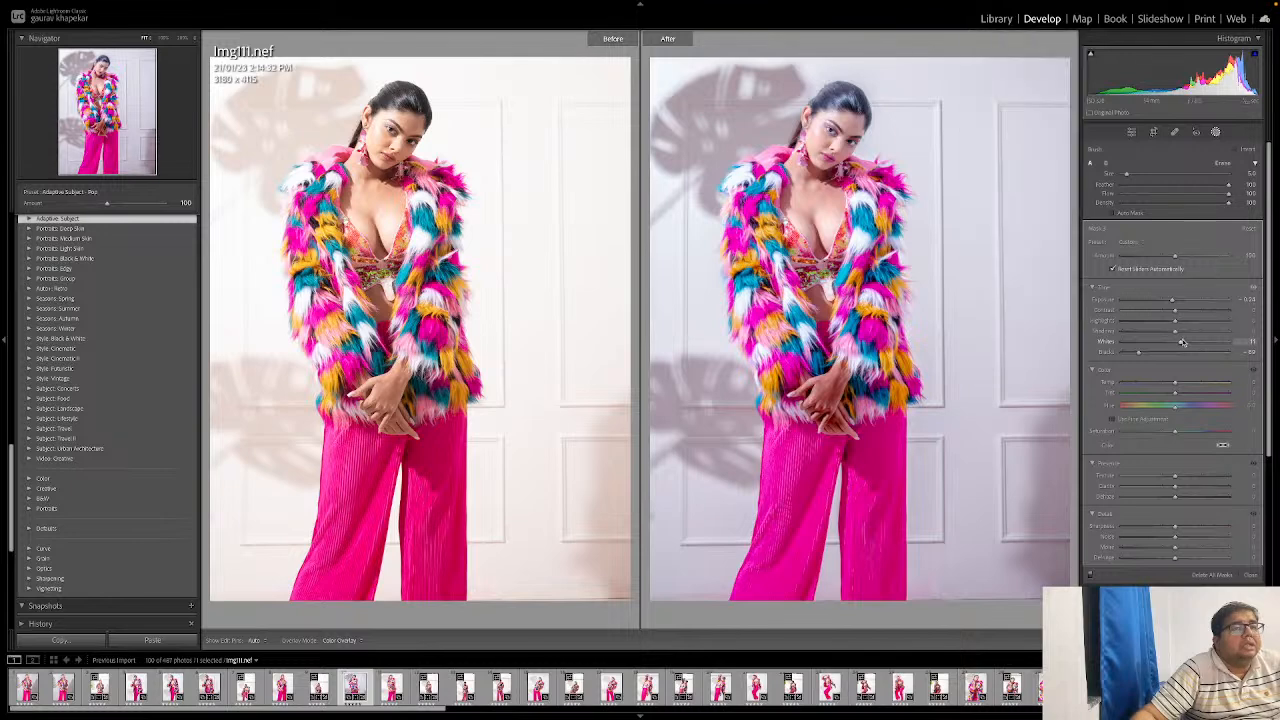
{"action": "double_click", "coordinate": [1183, 342]}
{"action": "double_click", "coordinate": [1139, 353]}
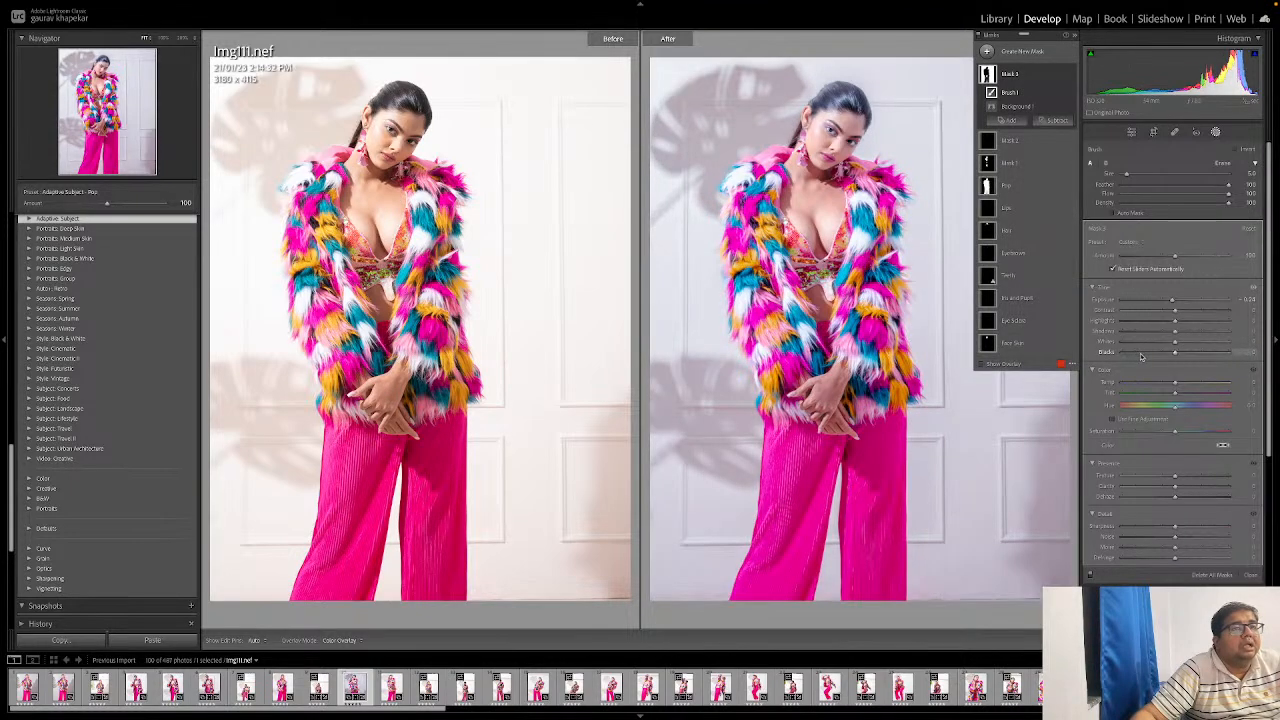
{"action": "left_click_drag", "start_coordinate": [1176, 332], "coordinate": [1205, 337]}
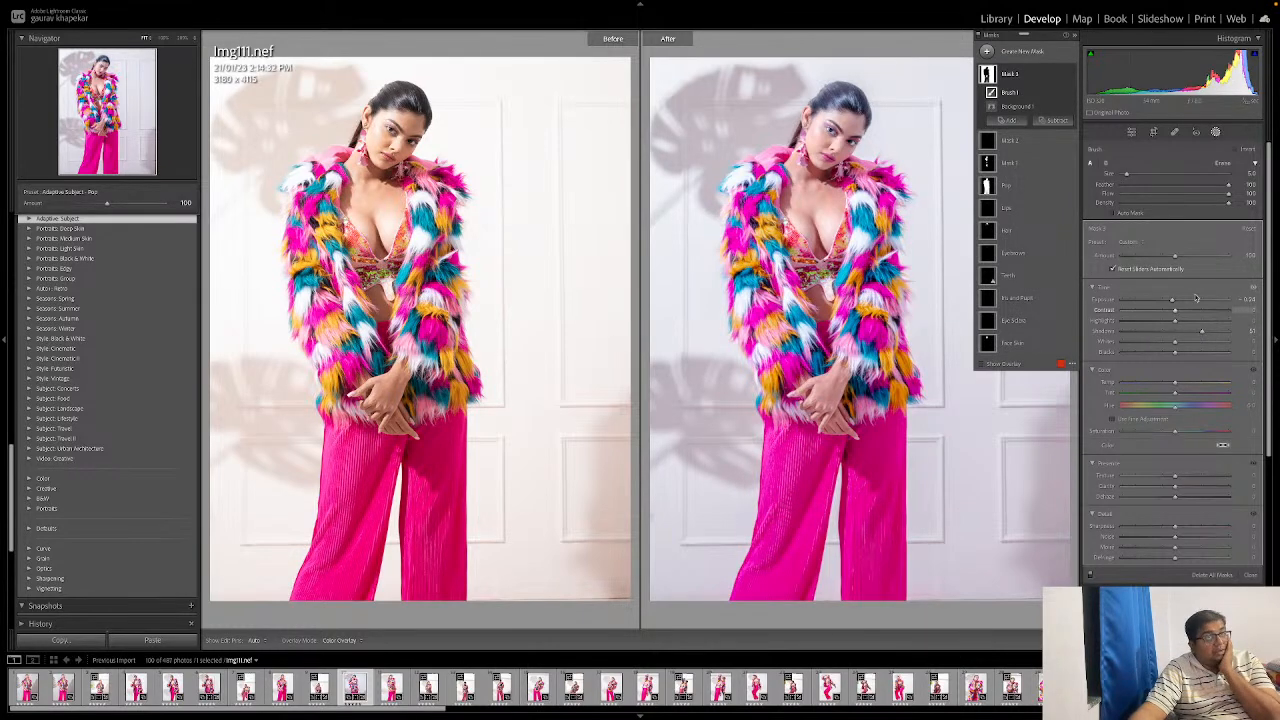
{"action": "left_click", "coordinate": [1216, 132]}
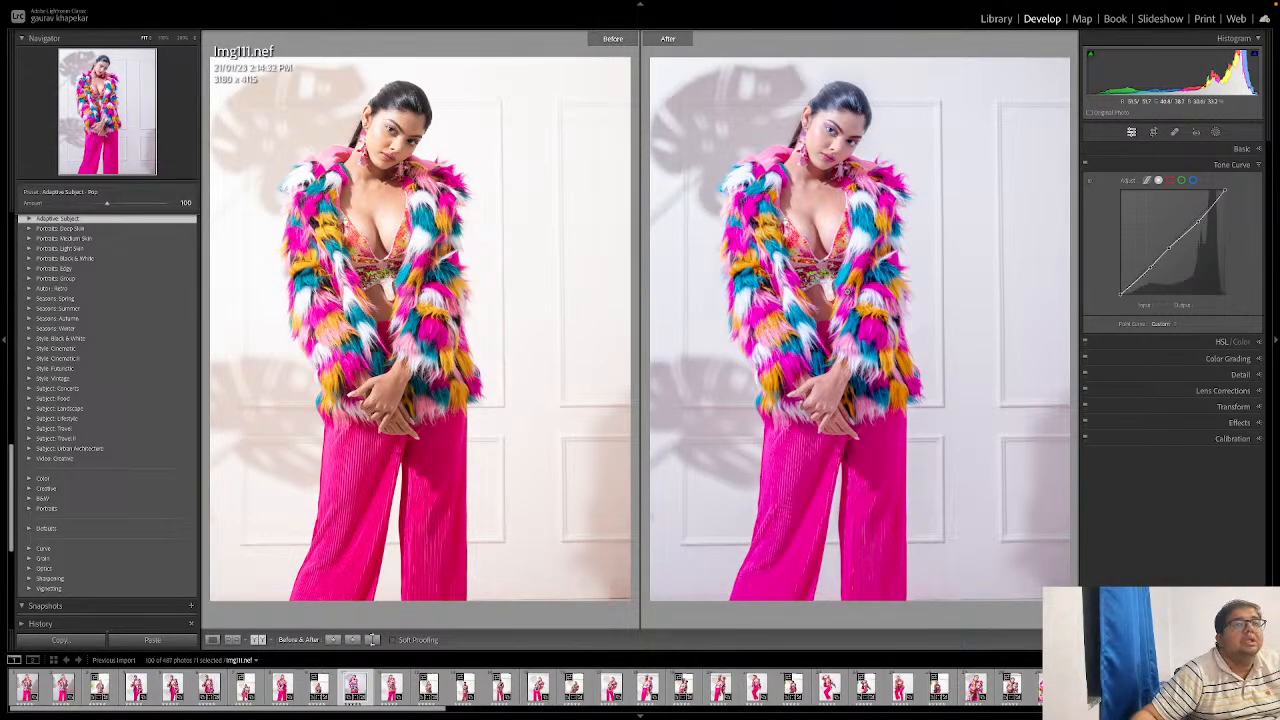
Step: Try a magenta midtone tint with raised luminance in Color Grading, and reset both midtone settings
{"action": "left_click", "coordinate": [1170, 360]}
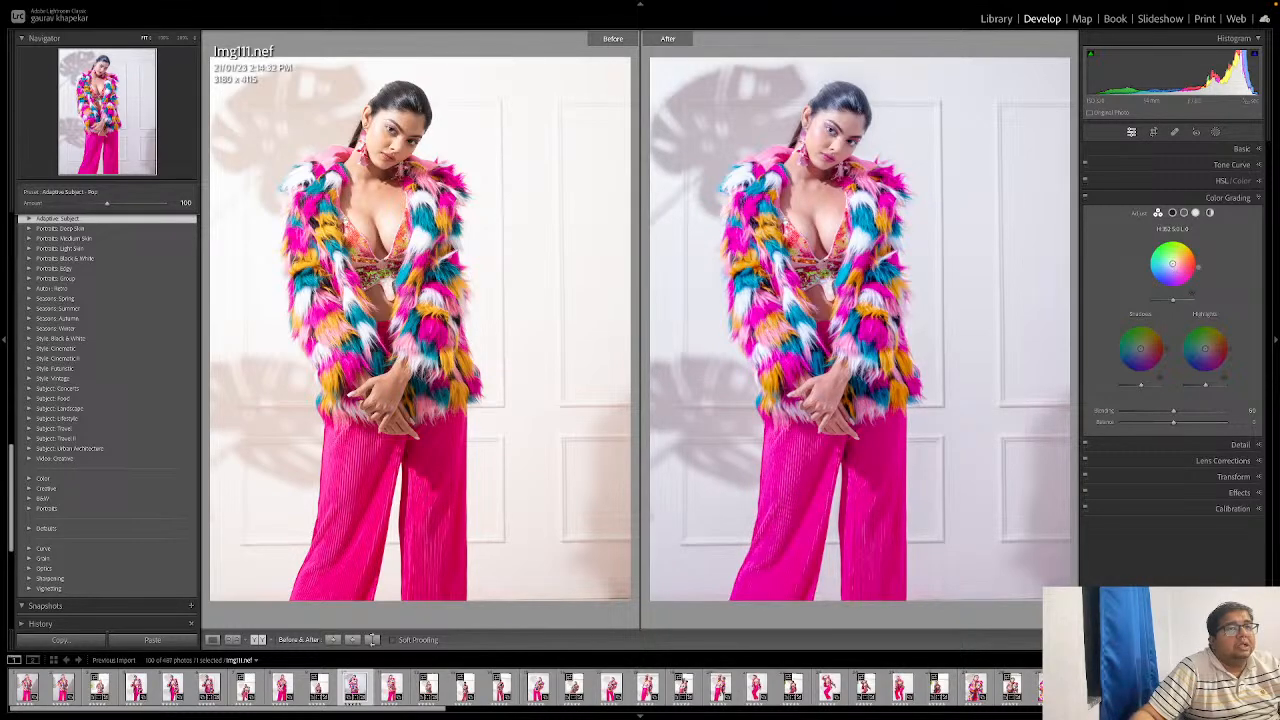
{"action": "mouse_move", "coordinate": [1172, 263]}
{"action": "left_mouse_down"}
{"action": "mouse_move", "coordinate": [1192, 280]}
{"action": "mouse_move", "coordinate": [1156, 248]}
{"action": "mouse_move", "coordinate": [1188, 302]}
{"action": "left_mouse_up"}
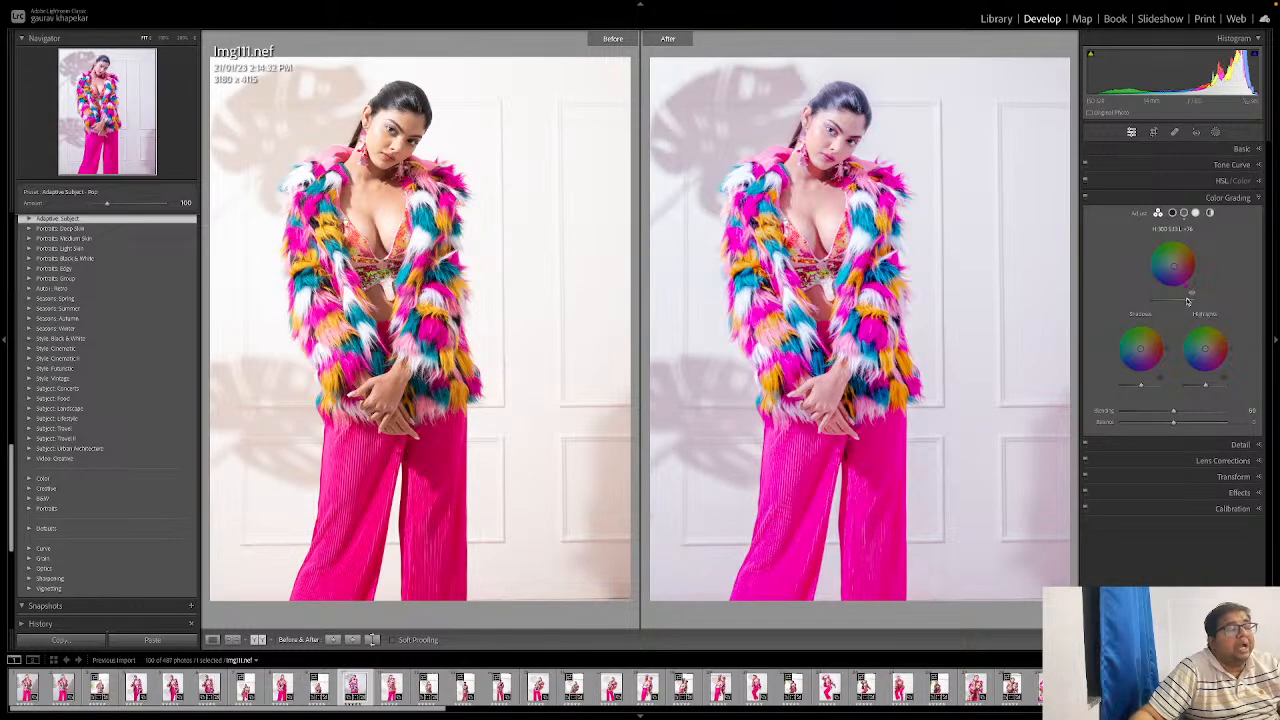
{"action": "double_click", "coordinate": [1188, 301]}
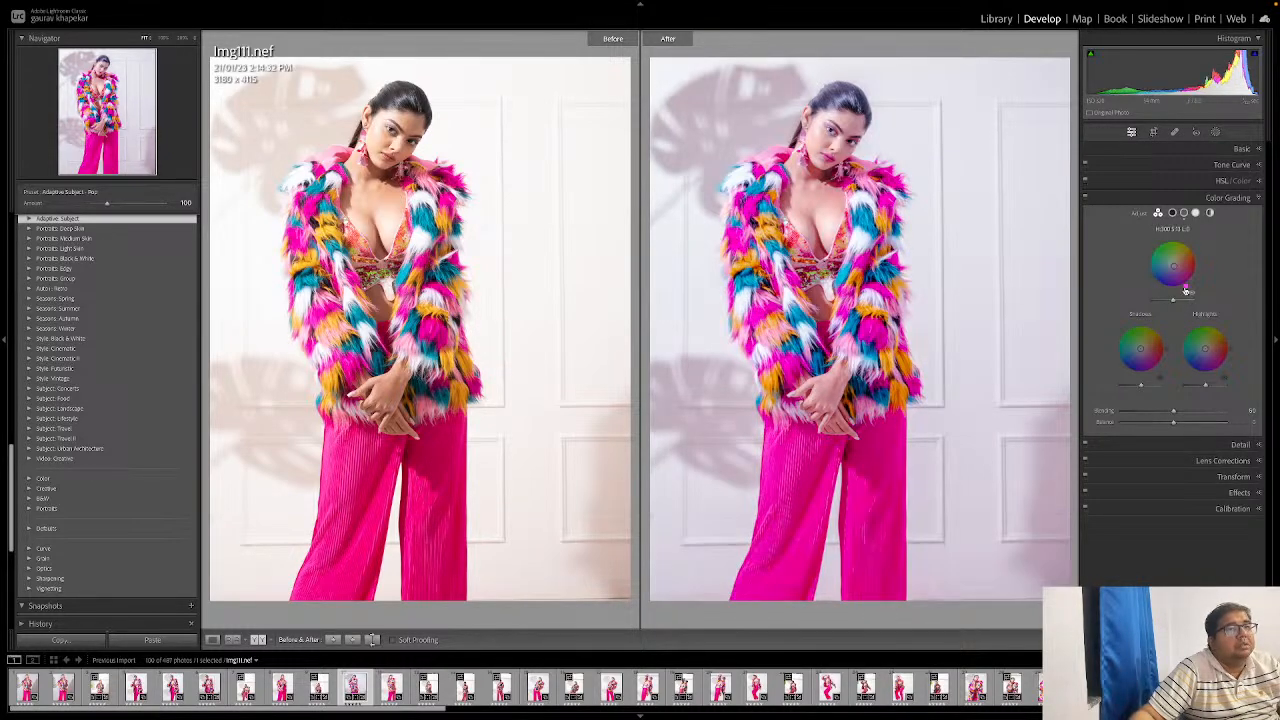
{"action": "double_click", "coordinate": [1174, 266]}
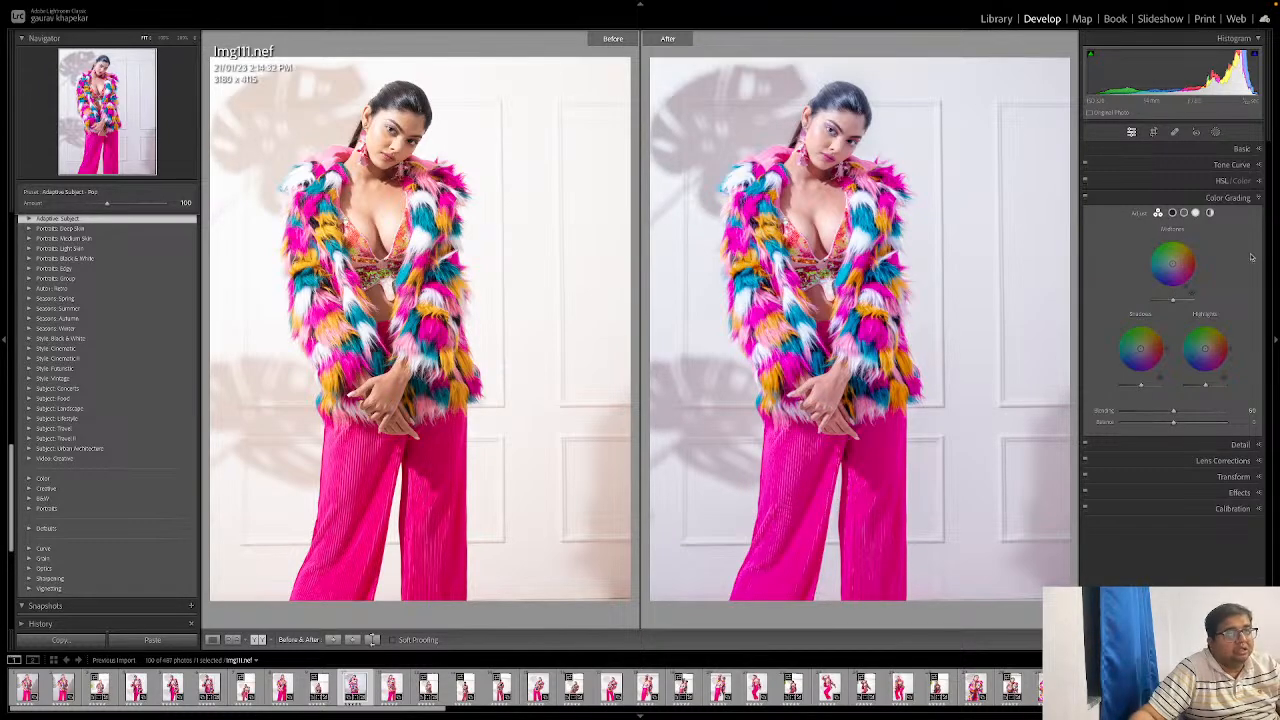
Step: Tint the shadows pink in Color Grading with hue about 334 and saturation about 28
{"action": "left_click", "coordinate": [1172, 214]}
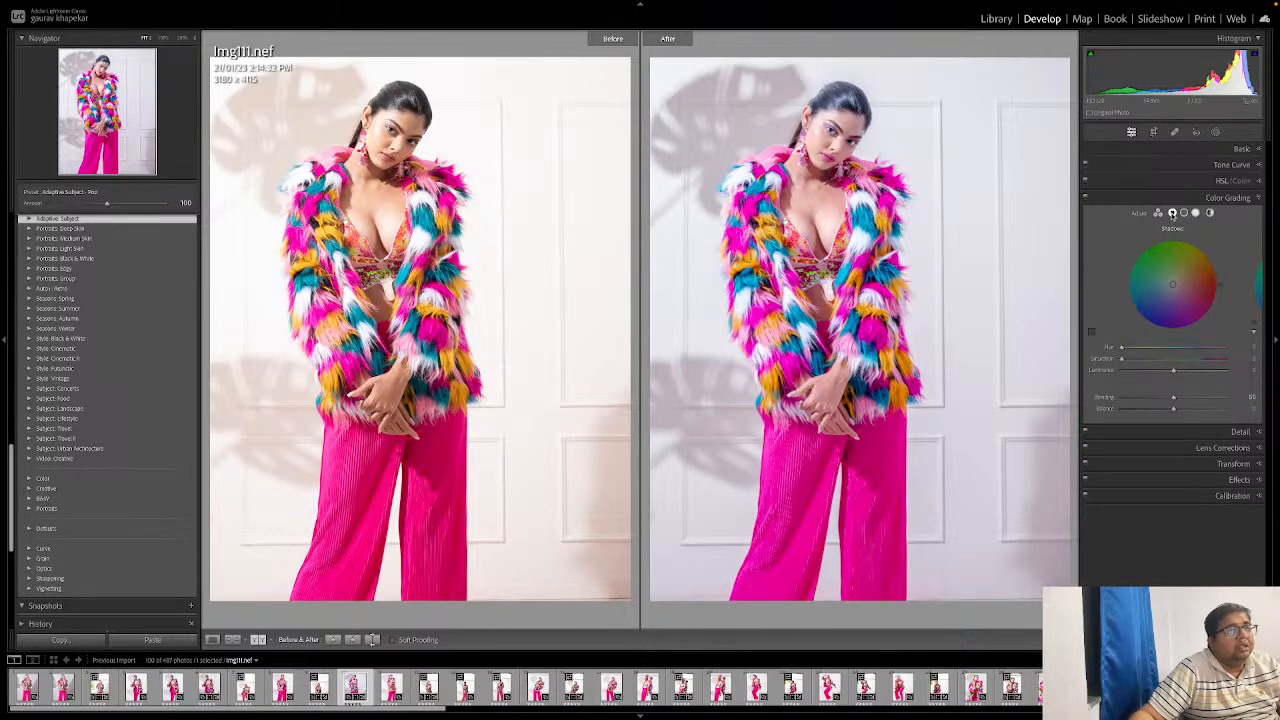
{"action": "left_click", "coordinate": [1197, 213]}
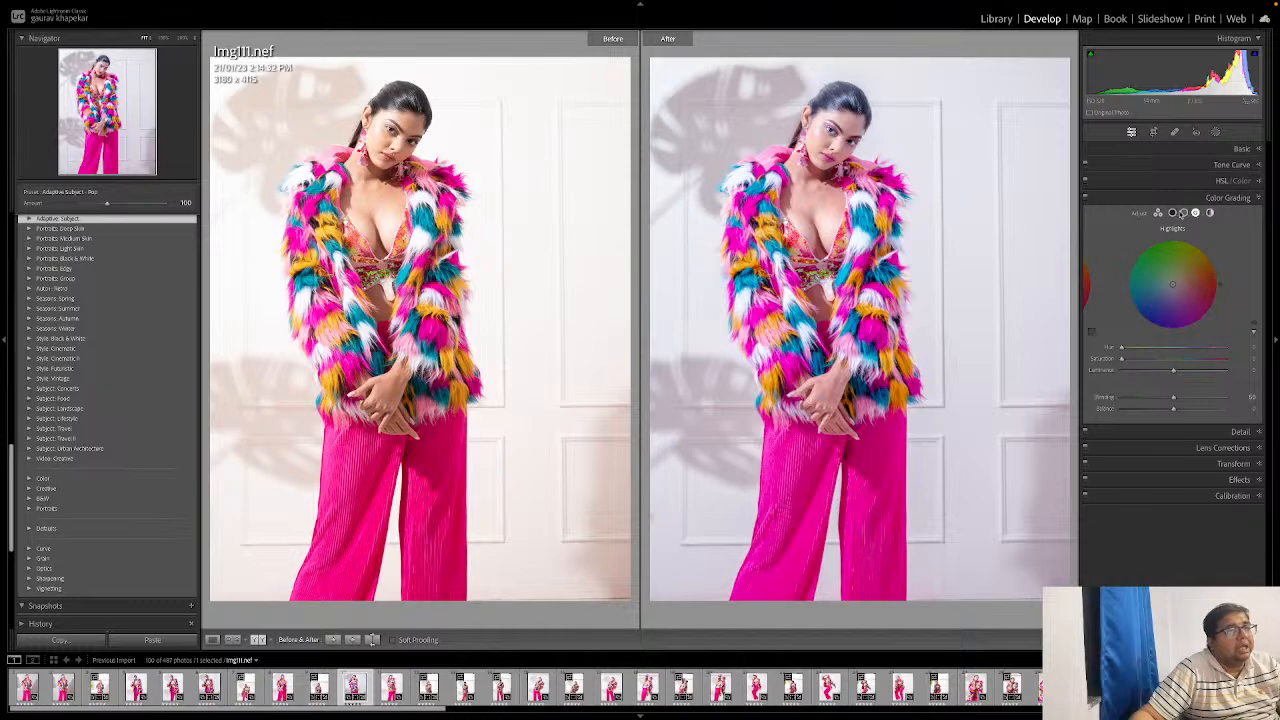
{"action": "left_click", "coordinate": [1173, 213]}
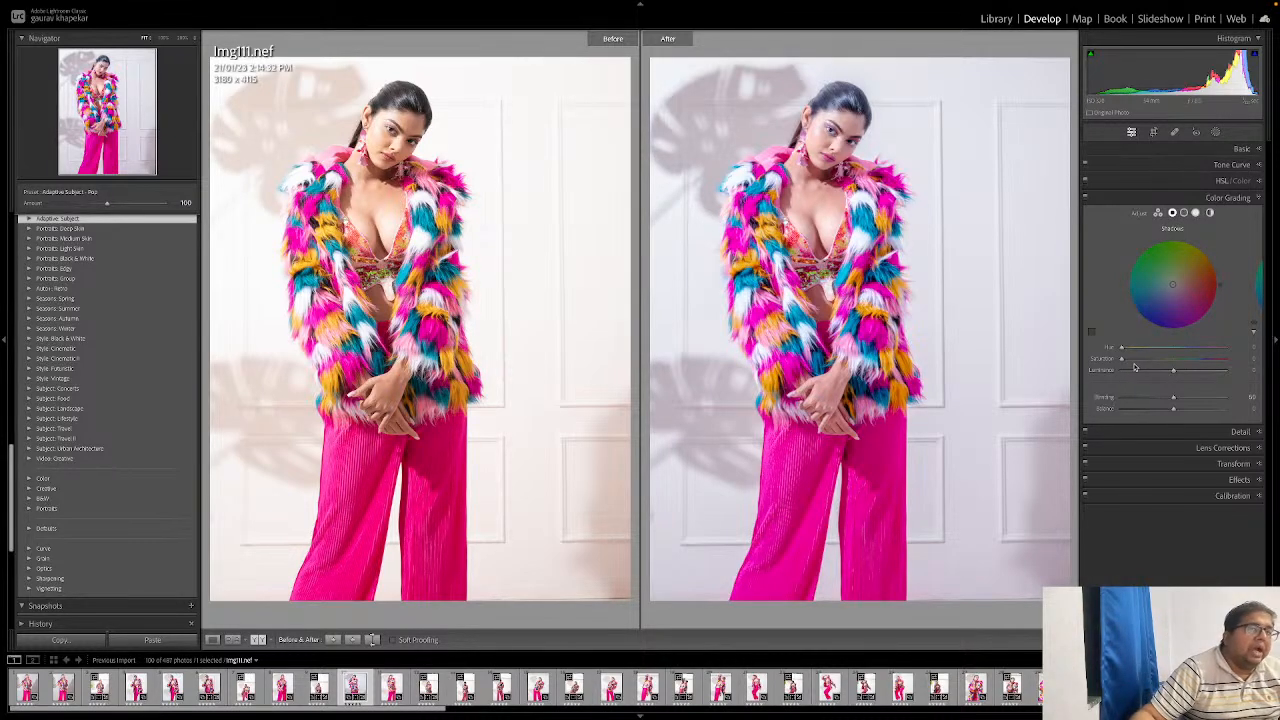
{"action": "left_click_drag", "start_coordinate": [1122, 360], "coordinate": [1176, 362]}
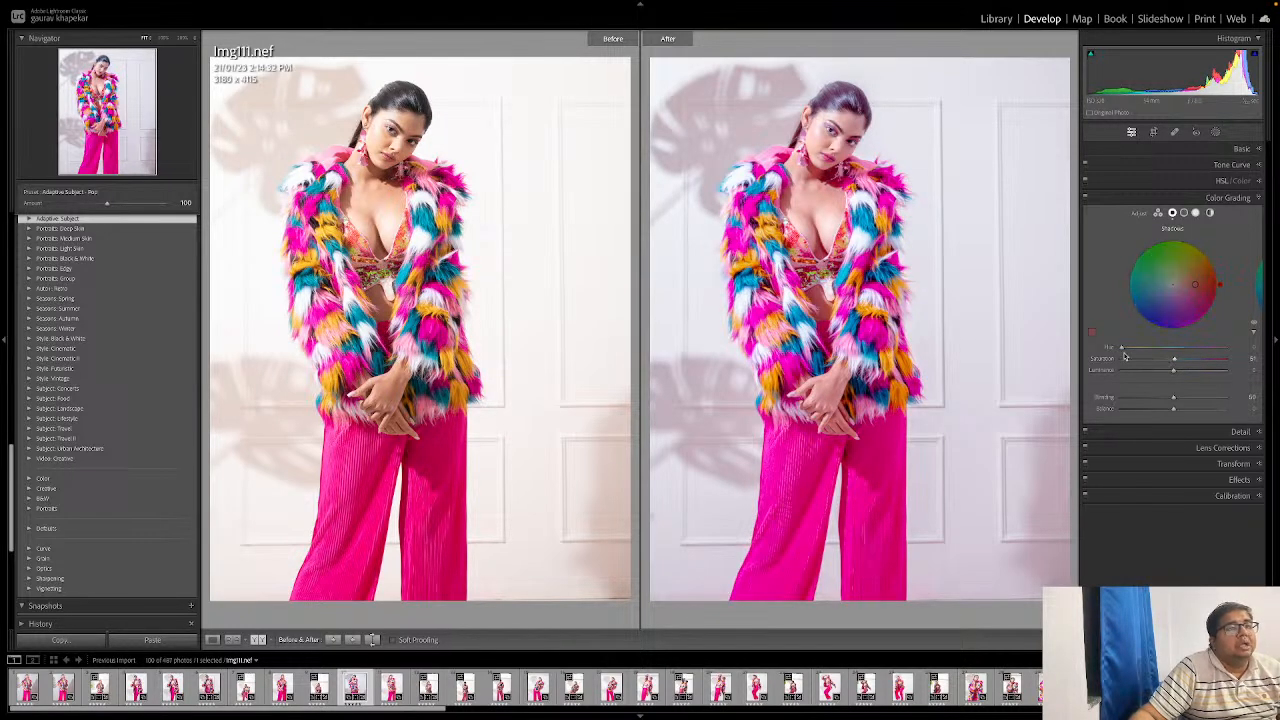
{"action": "left_click_drag", "start_coordinate": [1122, 350], "coordinate": [1198, 349]}
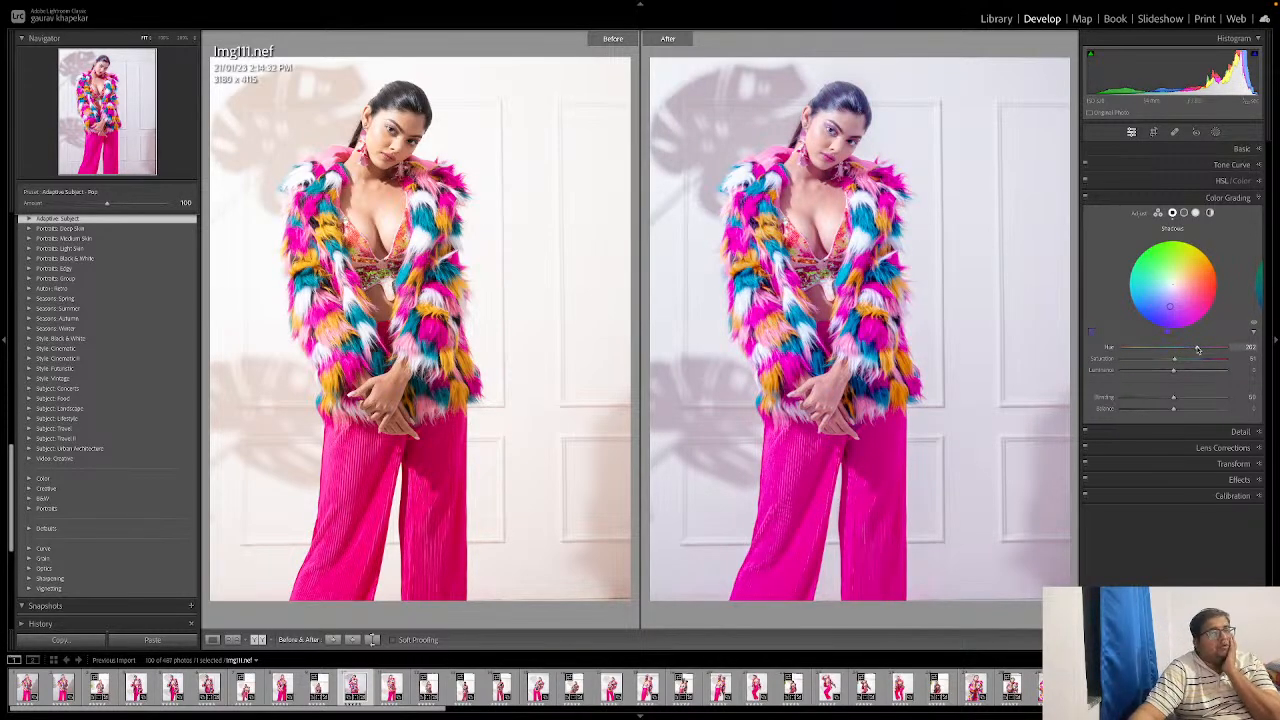
{"action": "left_click_drag", "start_coordinate": [1198, 349], "coordinate": [1199, 350]}
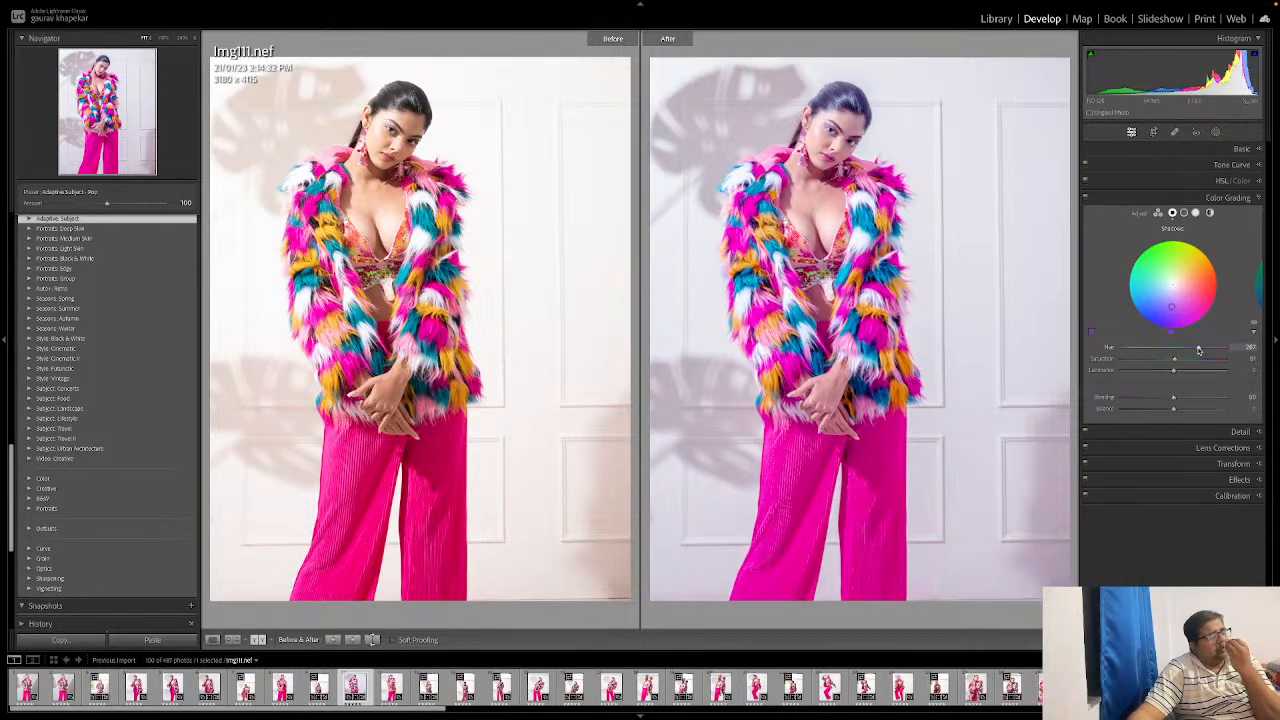
{"action": "left_click_drag", "start_coordinate": [1199, 350], "coordinate": [1218, 350]}
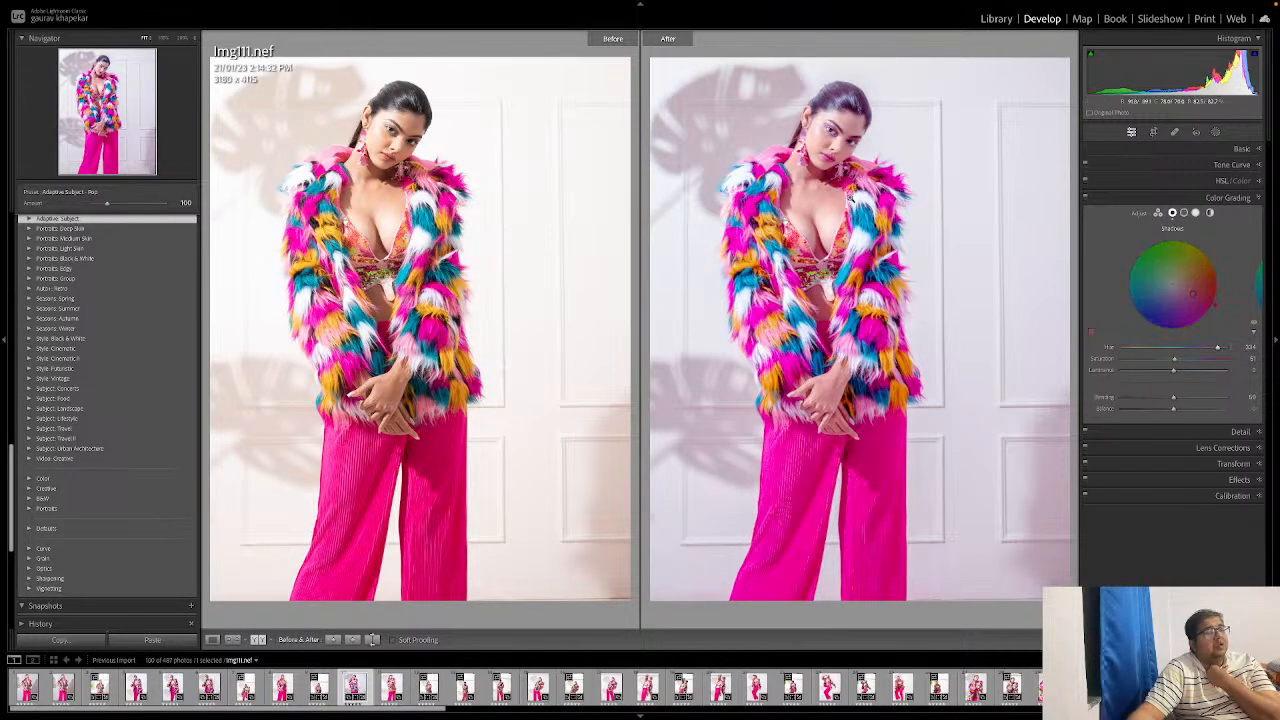
{"action": "left_click_drag", "start_coordinate": [1175, 362], "coordinate": [1144, 361]}
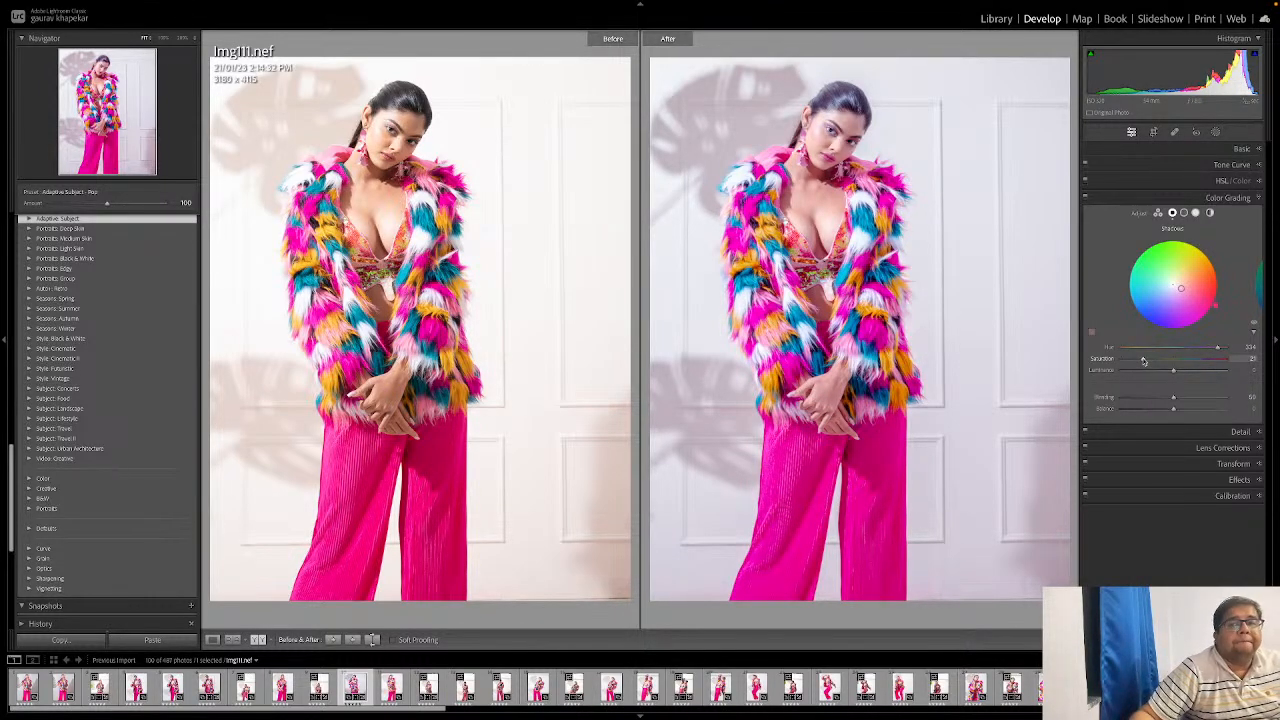
{"action": "left_click_drag", "start_coordinate": [1144, 361], "coordinate": [1150, 362]}
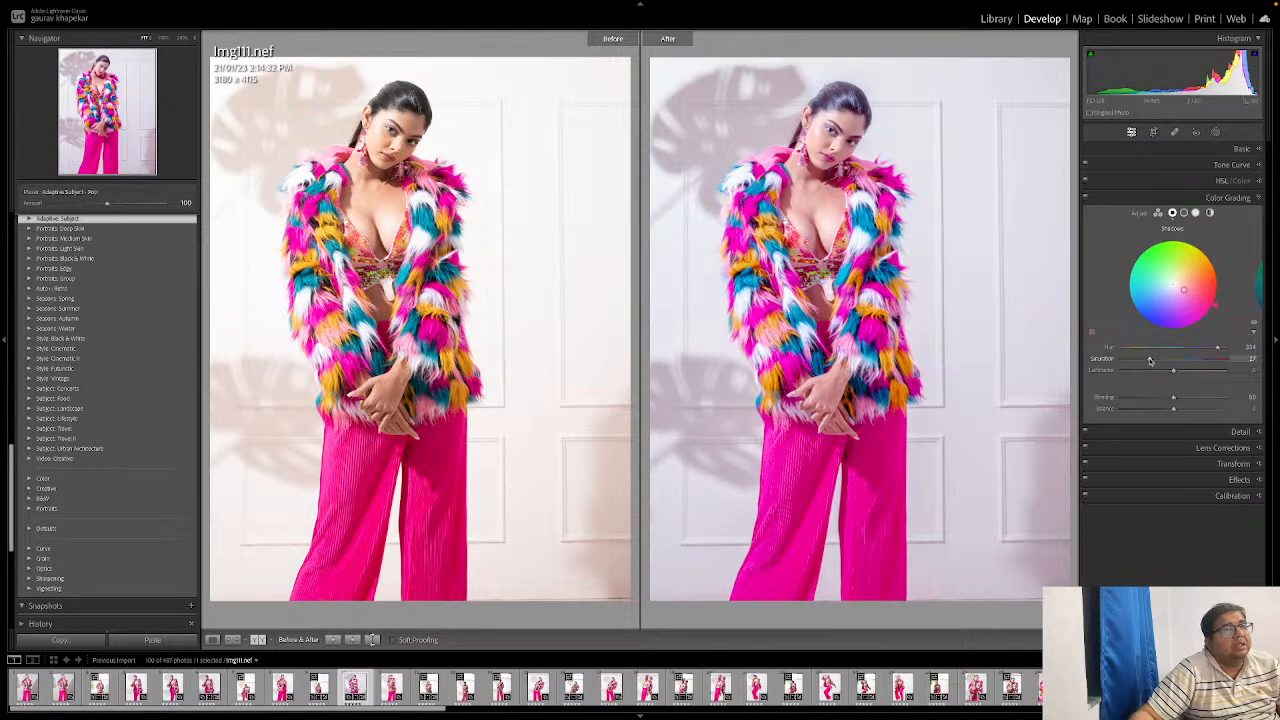
{"action": "left_click_drag", "start_coordinate": [1150, 361], "coordinate": [1151, 361]}
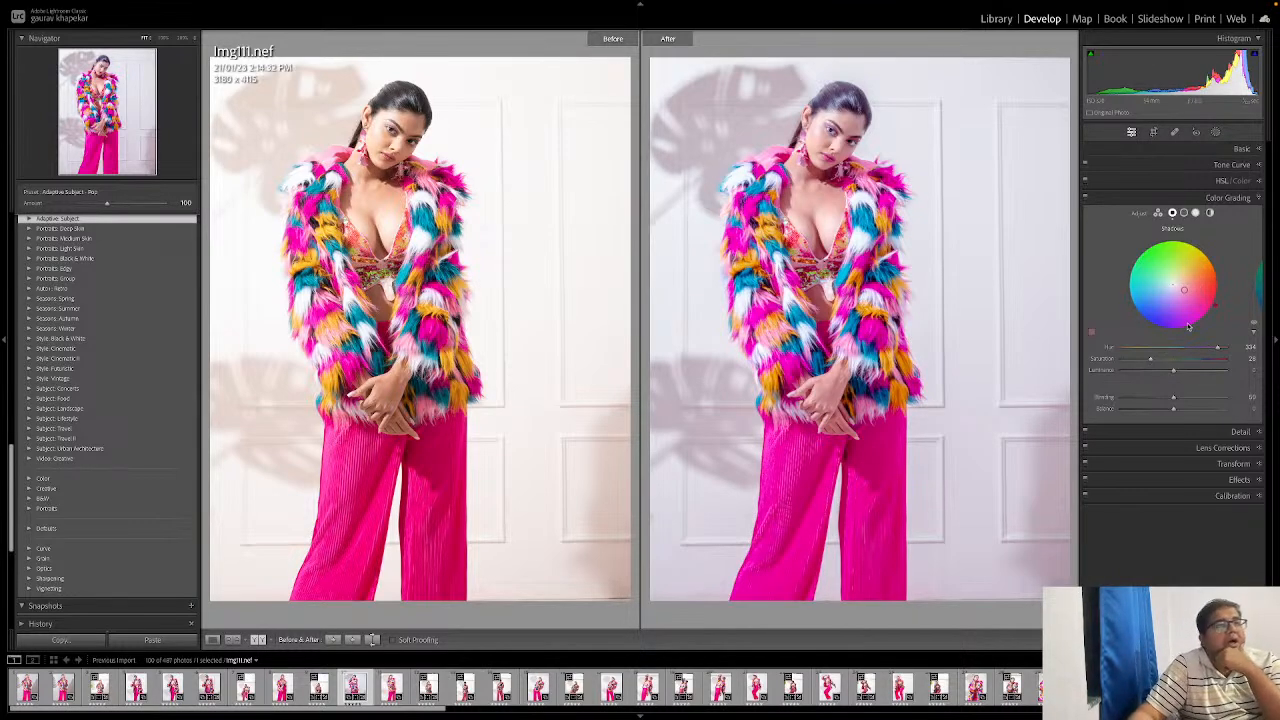
Step: Tint the highlights a faint cyan with hue about 176 and saturation about 11, and compare before and after
{"action": "left_click", "coordinate": [1195, 213]}
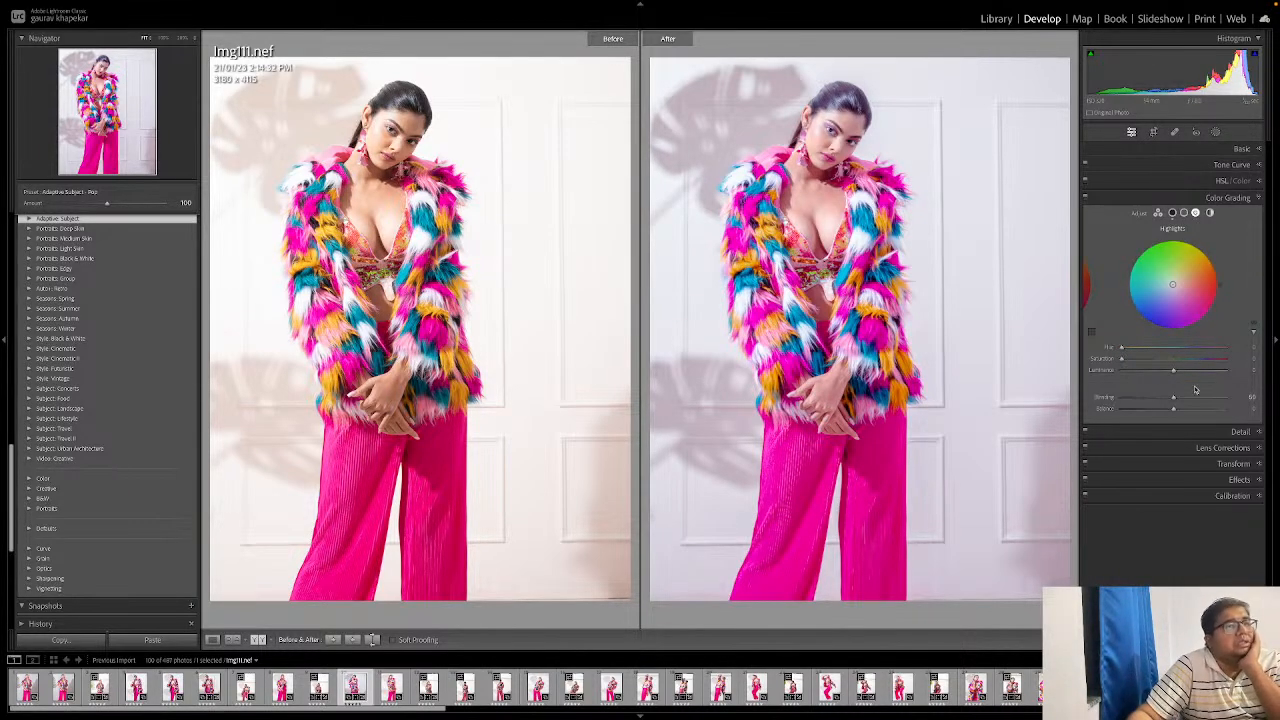
{"action": "left_click_drag", "start_coordinate": [1122, 360], "coordinate": [1173, 360]}
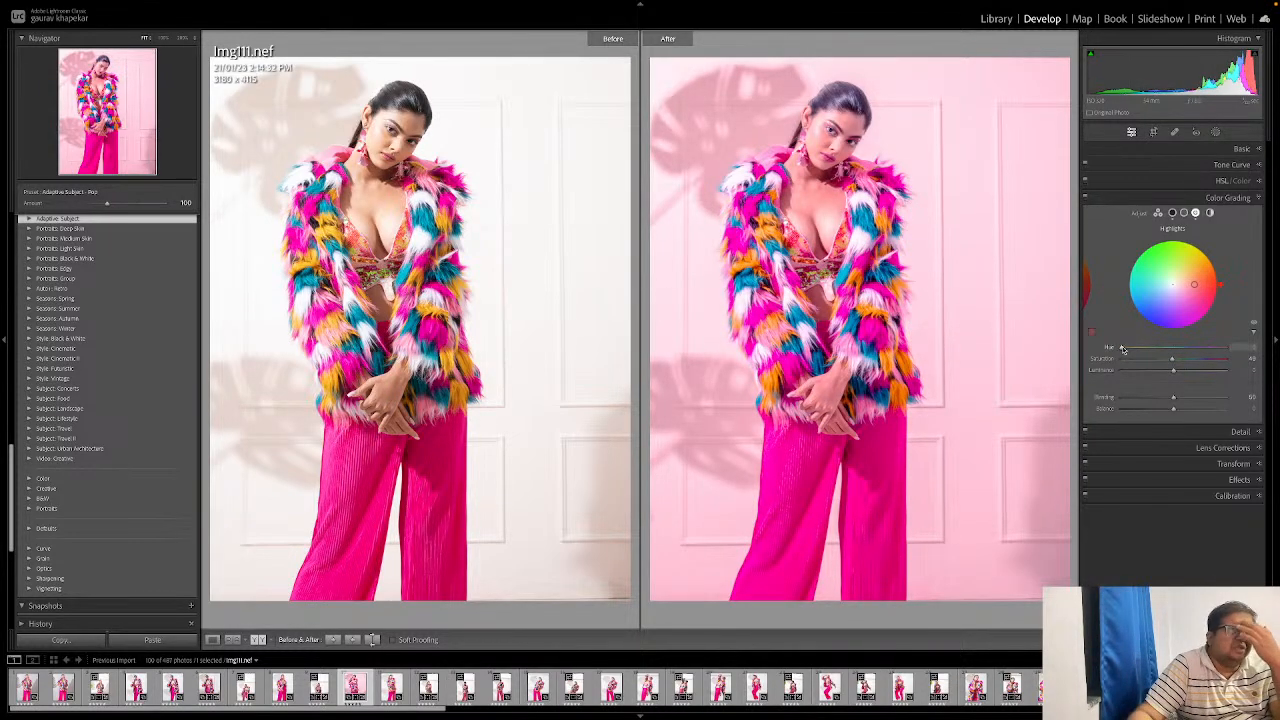
{"action": "left_click_drag", "start_coordinate": [1122, 348], "coordinate": [1178, 348]}
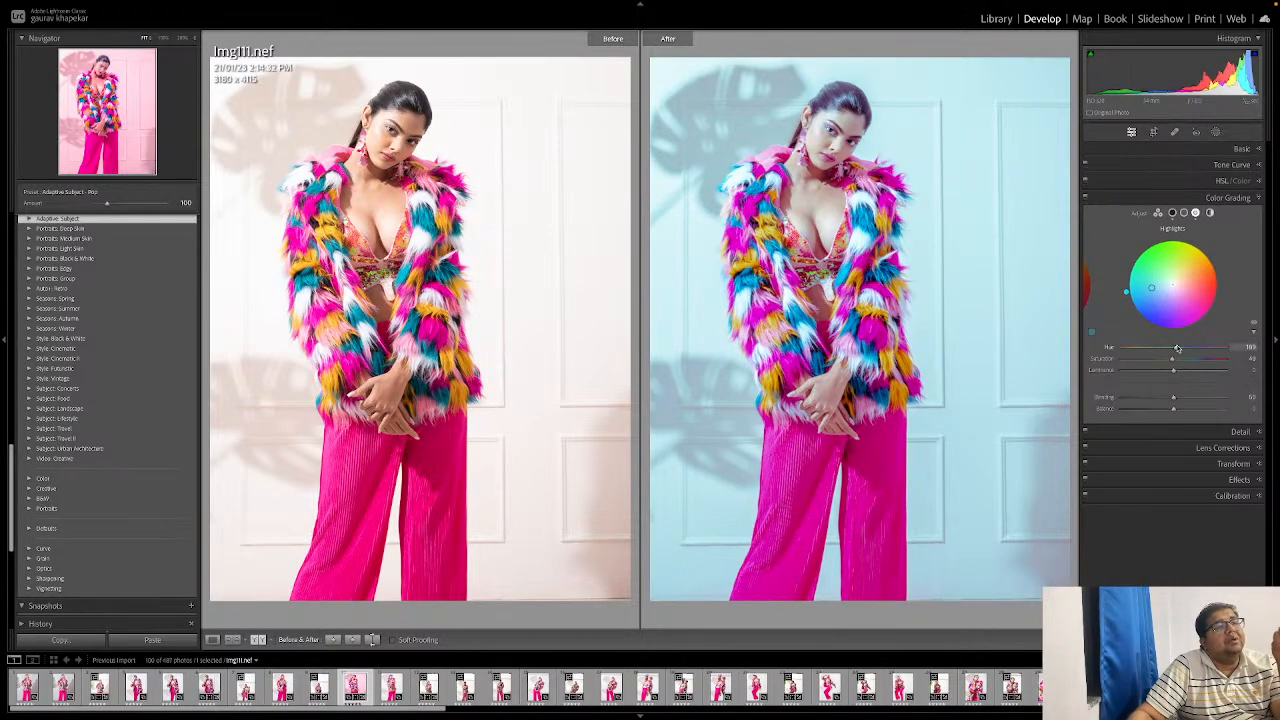
{"action": "left_click_drag", "start_coordinate": [1177, 348], "coordinate": [1133, 365]}
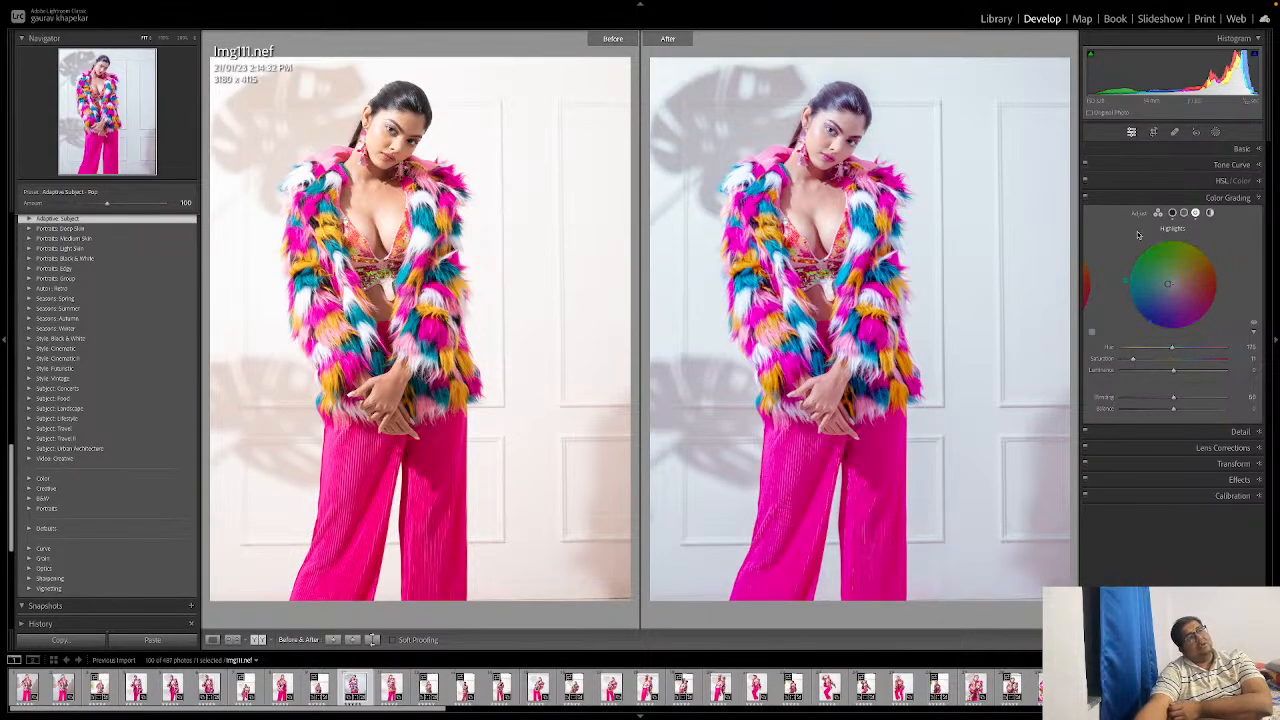
{"action": "key", "text": "y"}
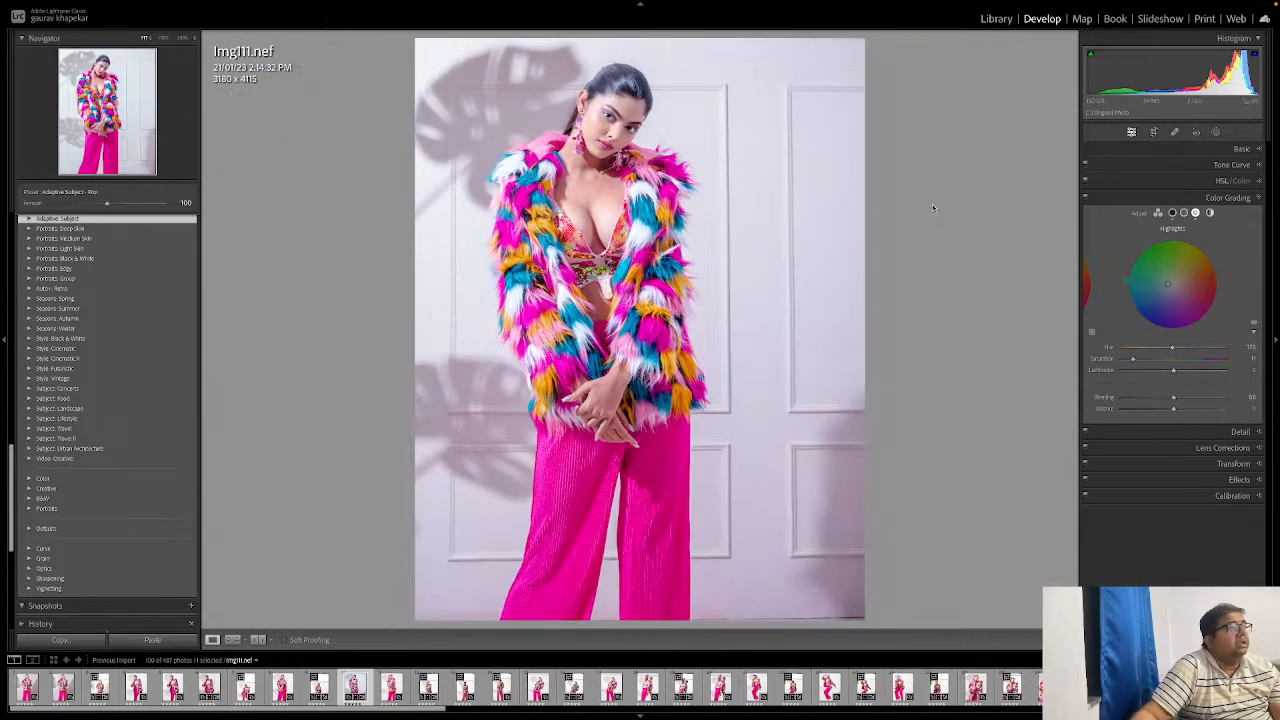
{"action": "key", "text": "y"}
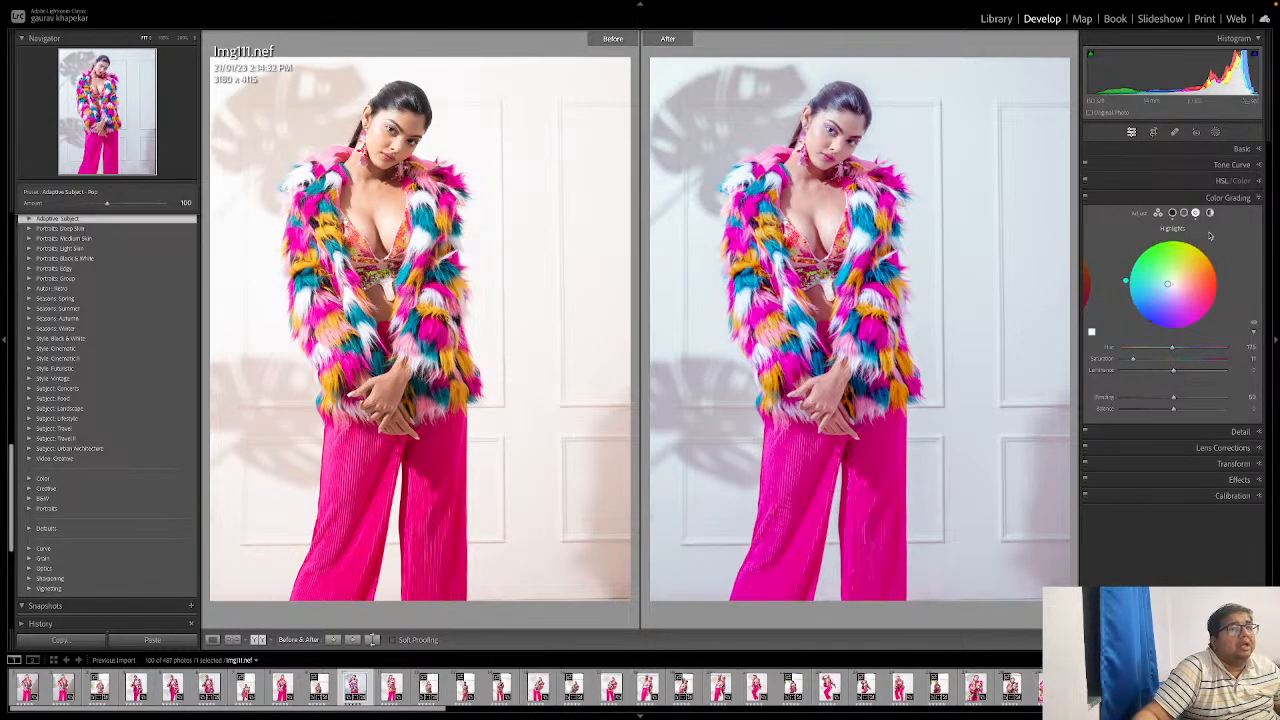
Step: Raise the photo's overall exposure to slightly above 0 and lower its highlights to -100, checking the before/after comparison
{"action": "left_click", "coordinate": [1240, 148]}
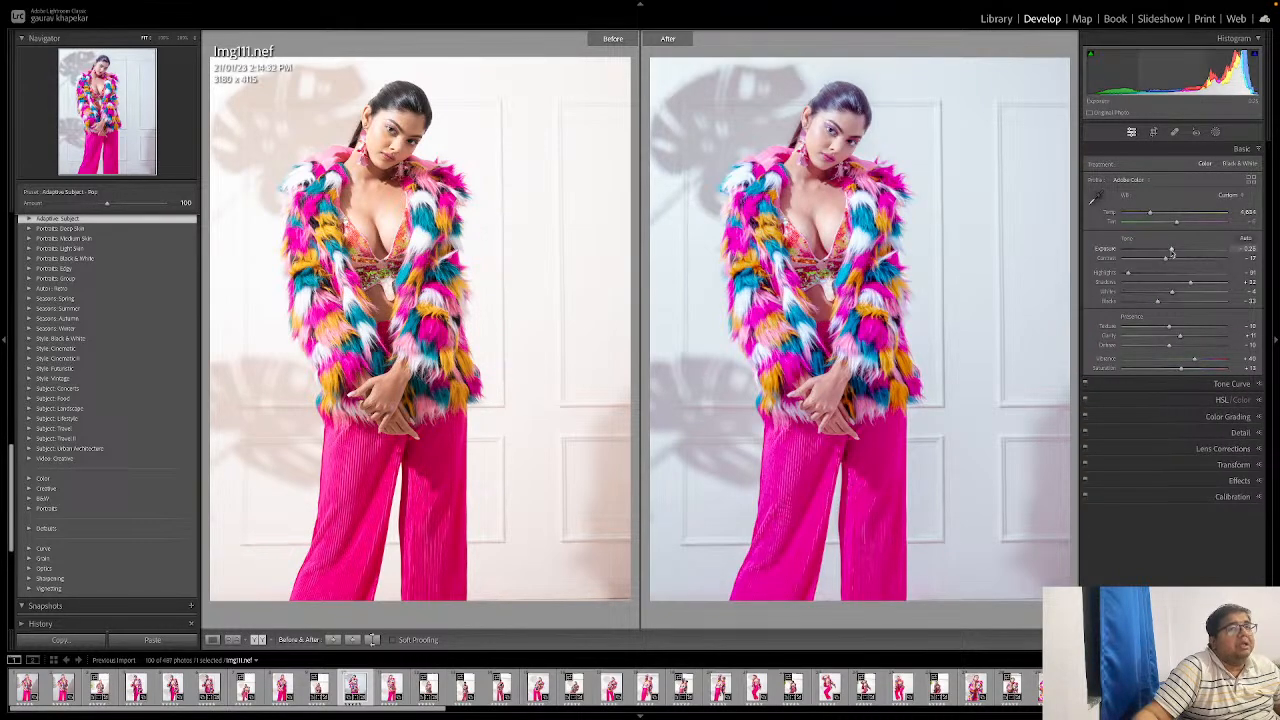
{"action": "left_click_drag", "start_coordinate": [1172, 252], "coordinate": [1174, 252]}
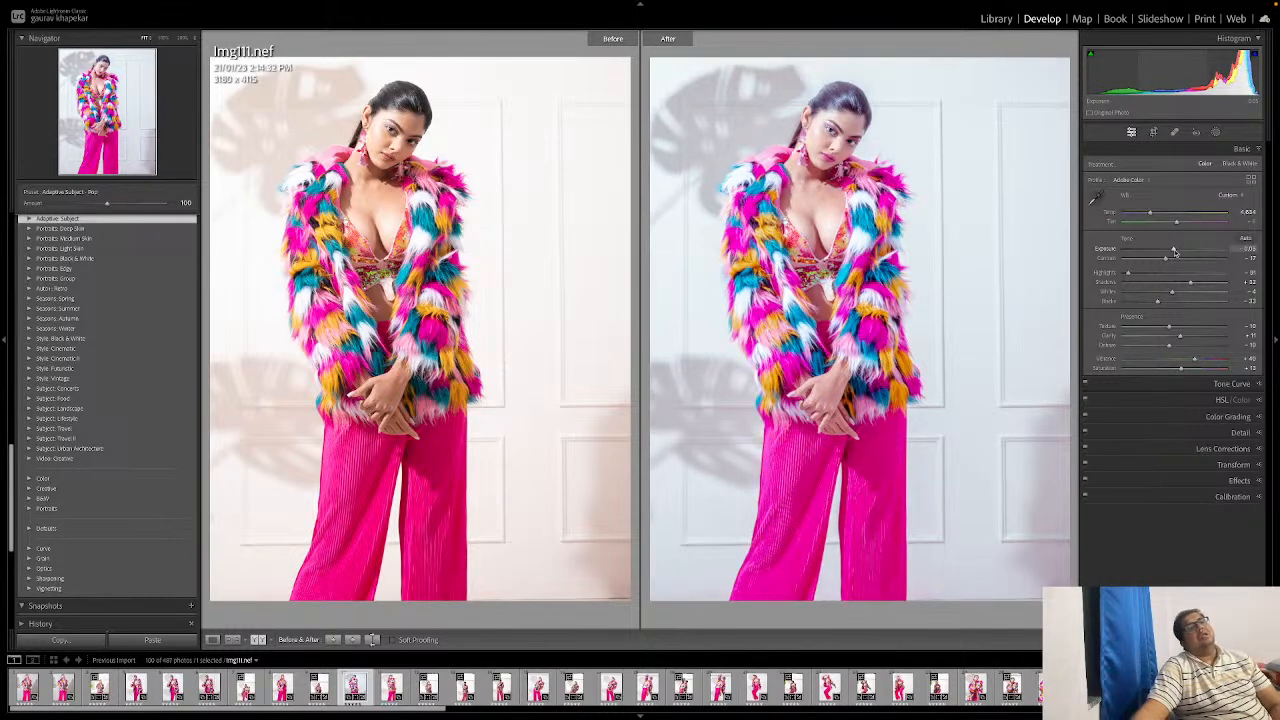
{"action": "key", "text": "y"}
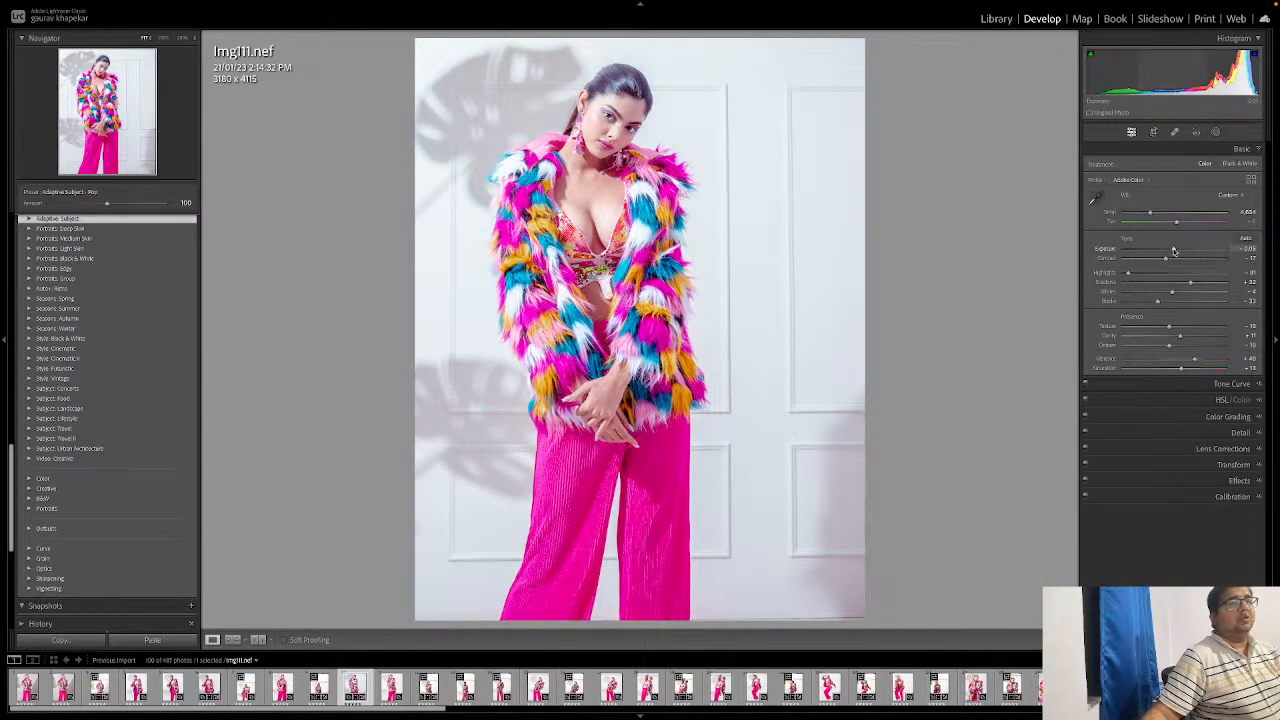
{"action": "left_click_drag", "start_coordinate": [1175, 251], "coordinate": [1176, 251]}
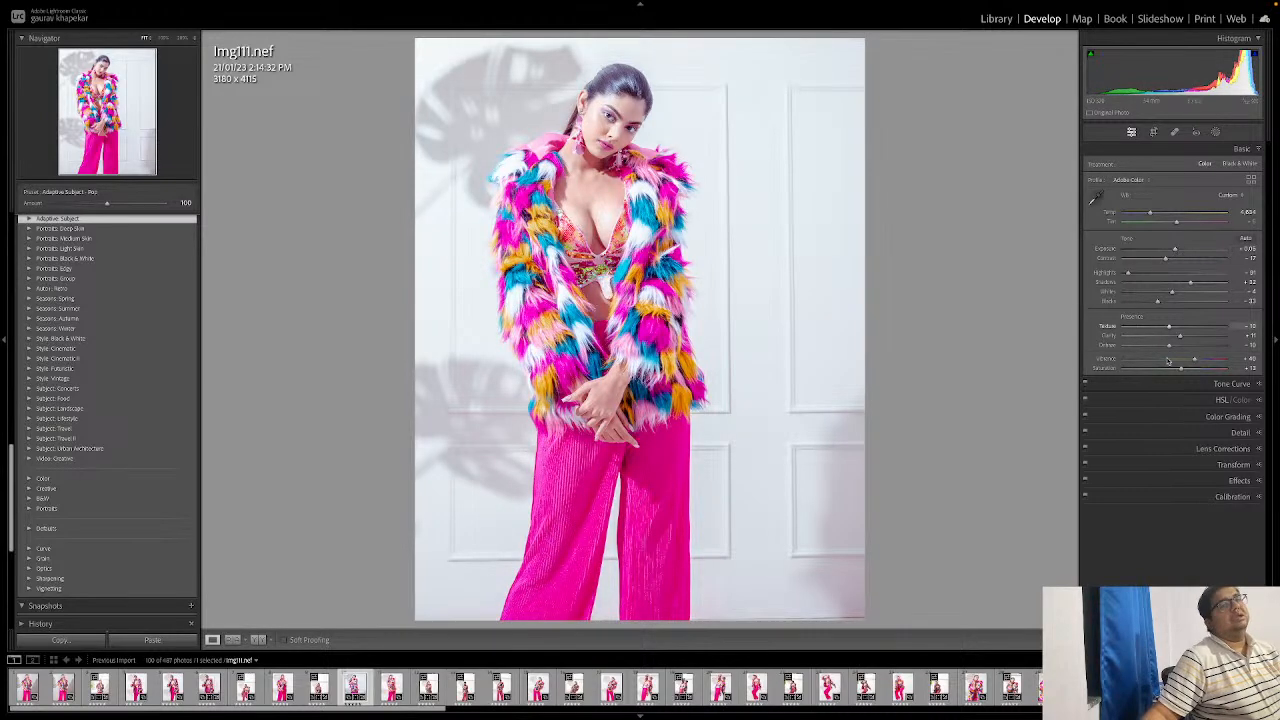
{"action": "left_click", "coordinate": [1174, 419]}
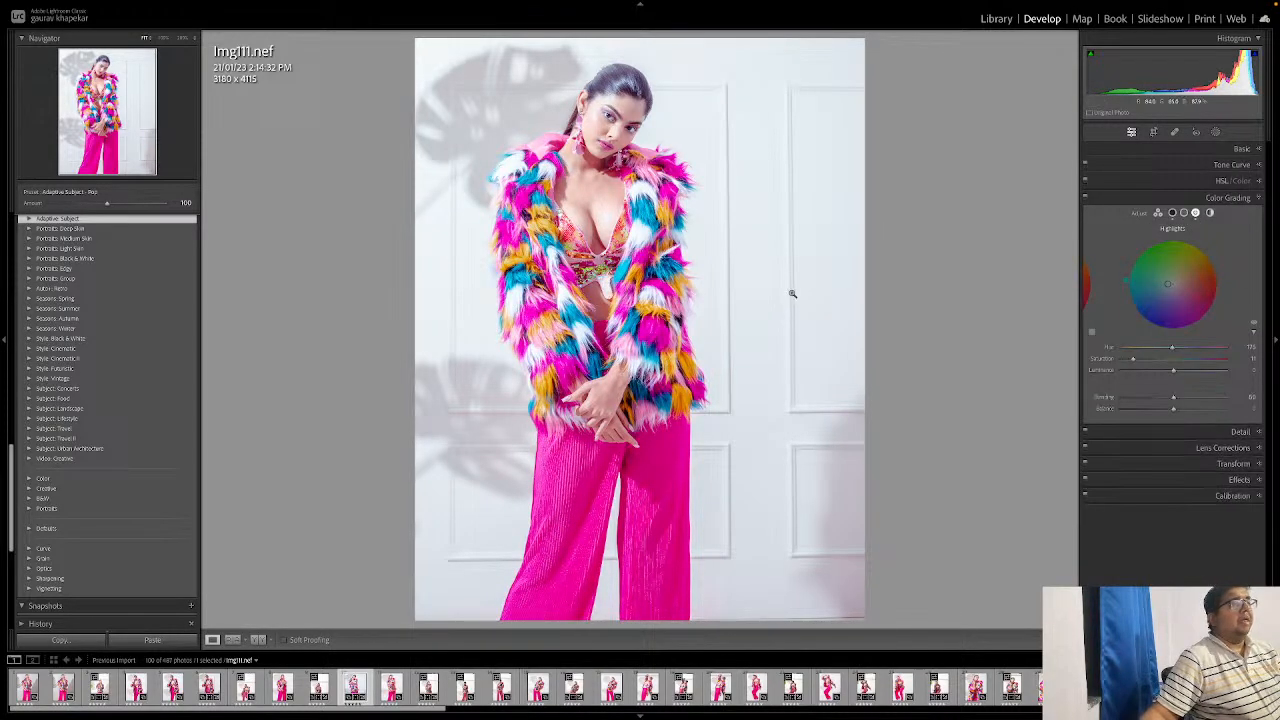
{"action": "key", "text": "y"}
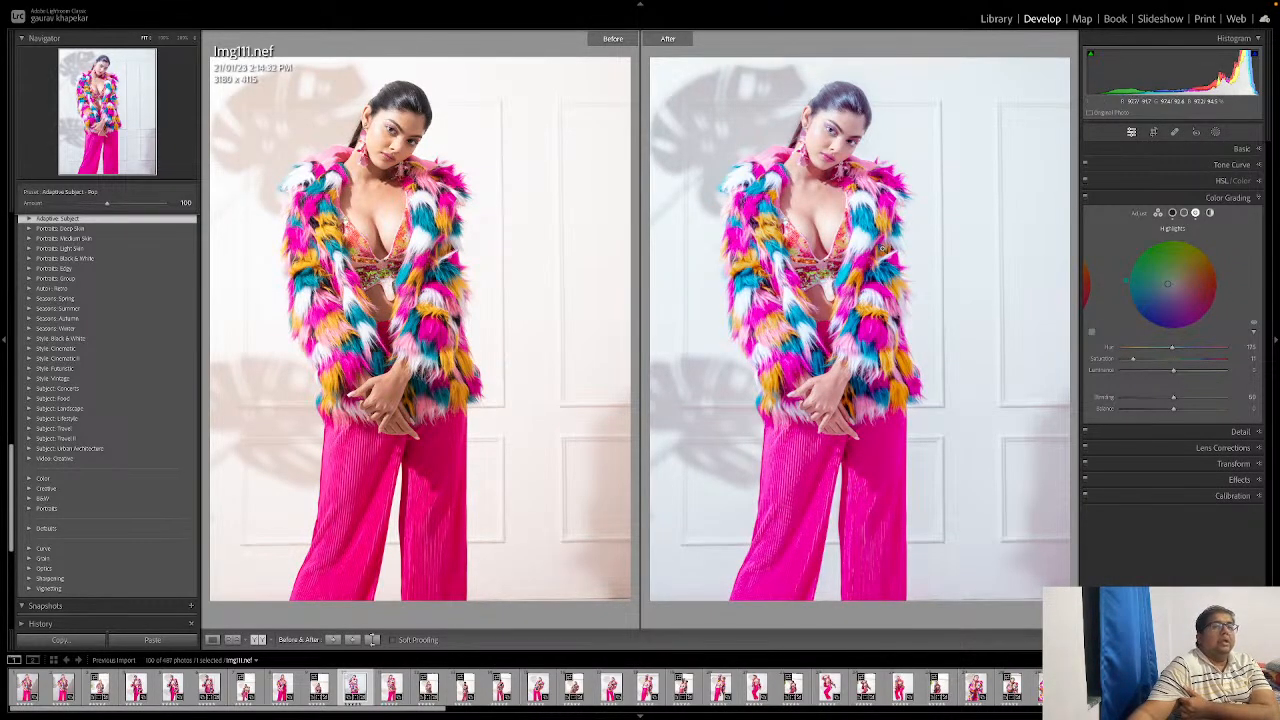
{"action": "left_click", "coordinate": [1239, 149]}
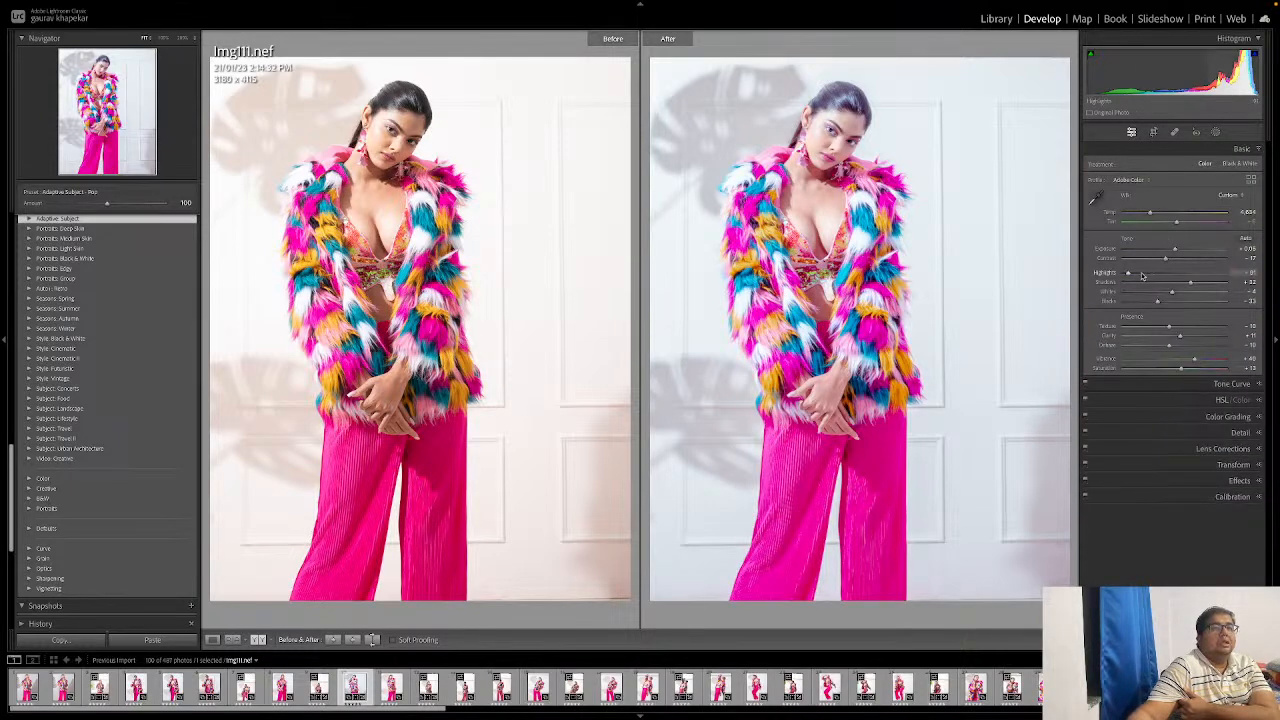
{"action": "left_click_drag", "start_coordinate": [1128, 273], "coordinate": [1122, 273]}
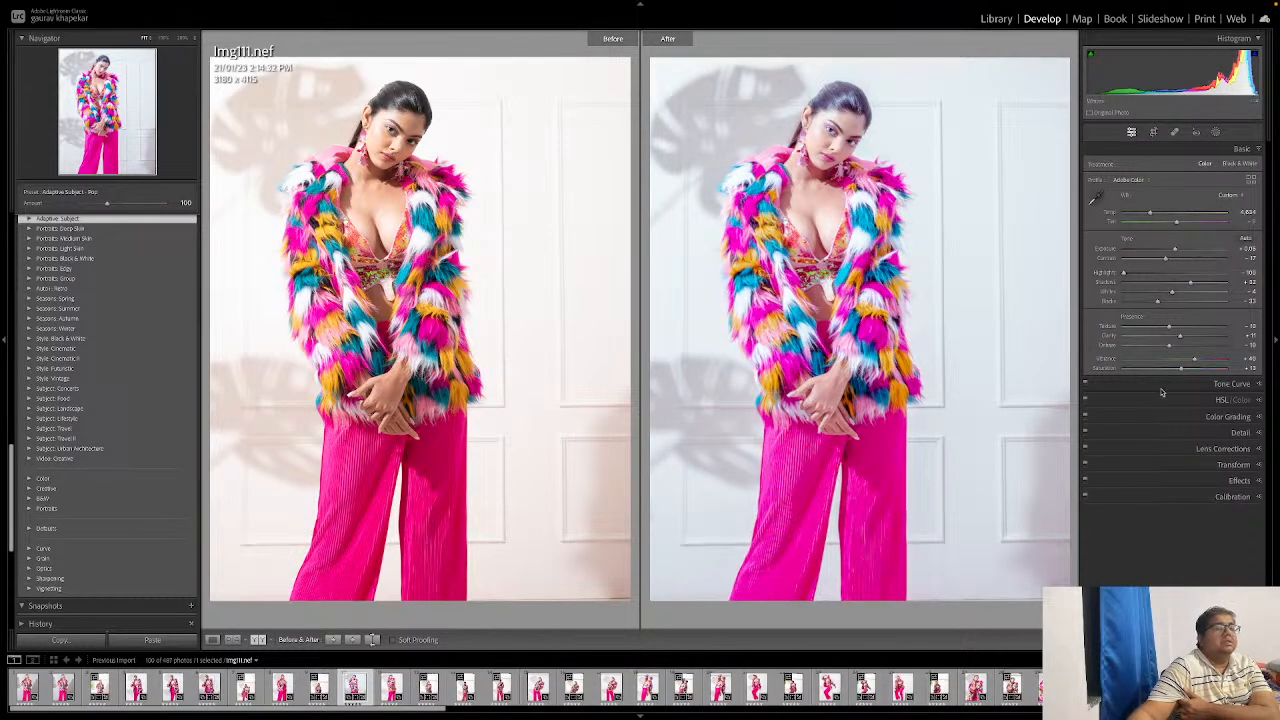
Step: Set the Color Grading blending to about 49 and reset the balance to its default
{"action": "left_click", "coordinate": [1171, 417]}
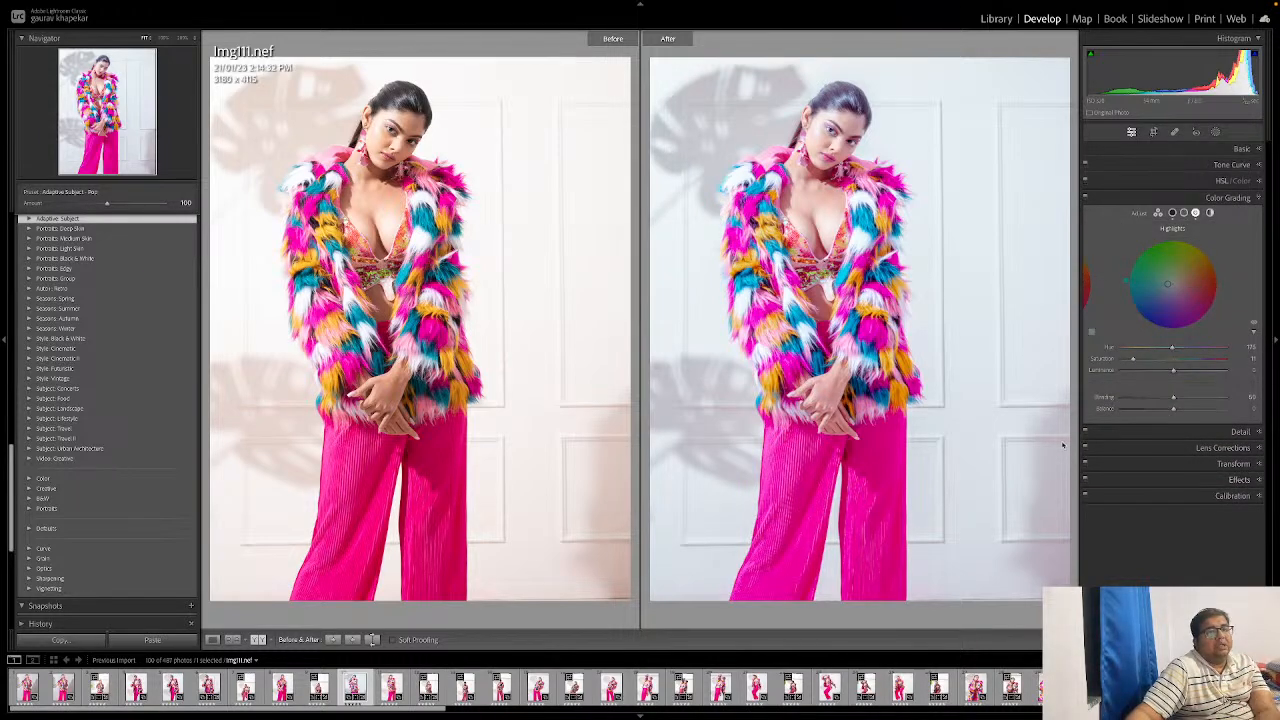
{"action": "mouse_move", "coordinate": [1173, 399]}
{"action": "left_mouse_down"}
{"action": "mouse_move", "coordinate": [1200, 400]}
{"action": "mouse_move", "coordinate": [1169, 412]}
{"action": "mouse_move", "coordinate": [1222, 412]}
{"action": "mouse_move", "coordinate": [1051, 412]}
{"action": "mouse_move", "coordinate": [1178, 410]}
{"action": "mouse_move", "coordinate": [1167, 418]}
{"action": "left_mouse_up"}
{"action": "double_click", "coordinate": [1167, 410]}
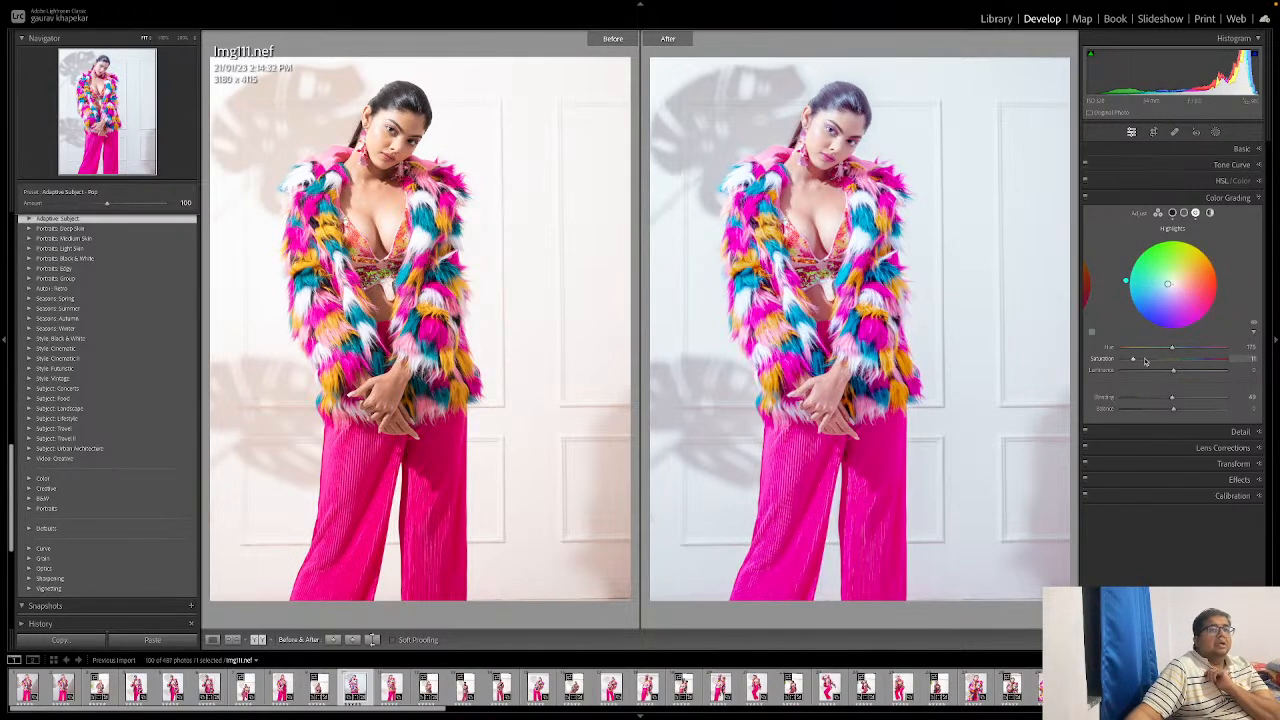
Step: Review the midtone and shadow settings in Color Grading
{"action": "left_click", "coordinate": [1184, 213]}
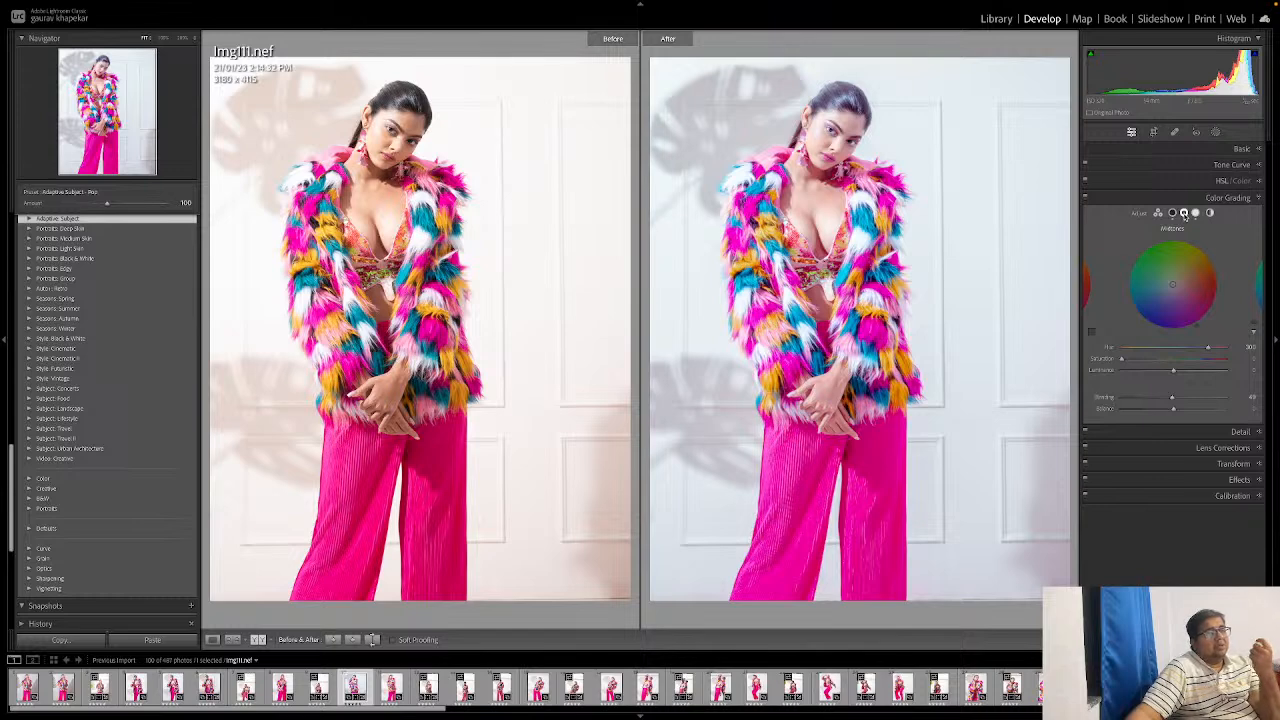
{"action": "left_click", "coordinate": [1172, 213]}
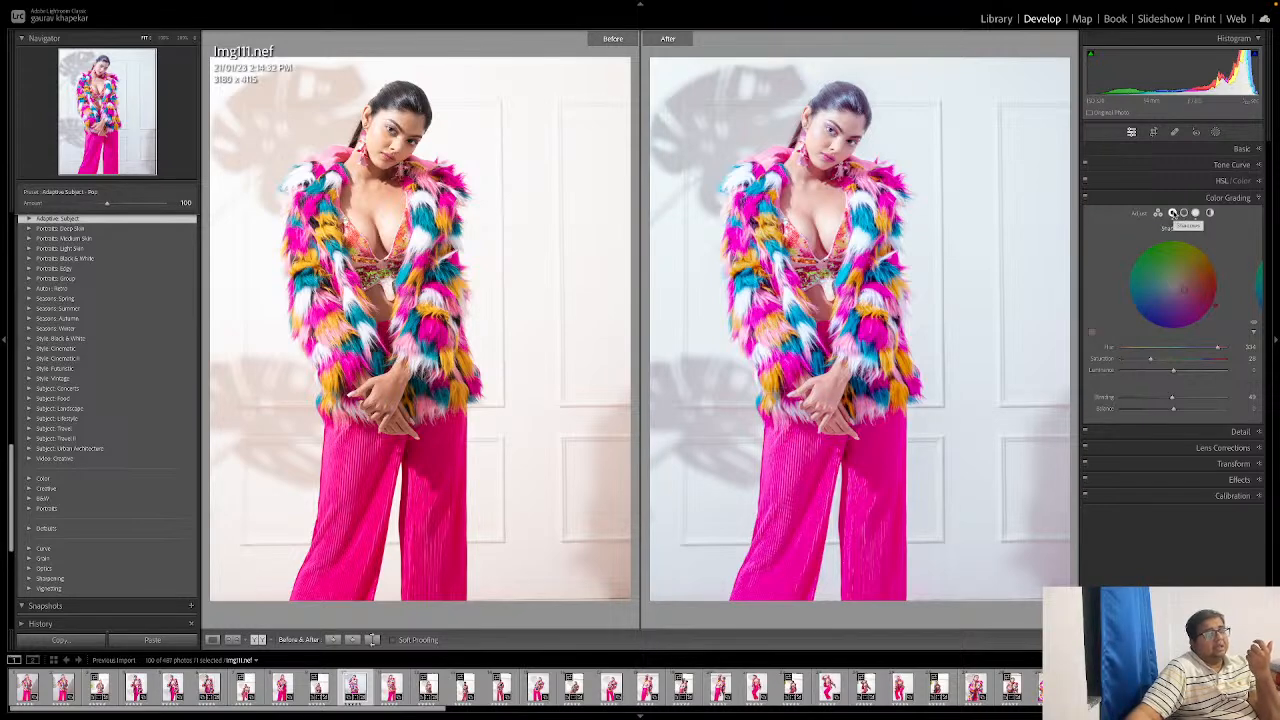
Step: Set the luminance noise reduction in Detail to about 13 while viewing the face up close
{"action": "left_click", "coordinate": [1166, 431]}
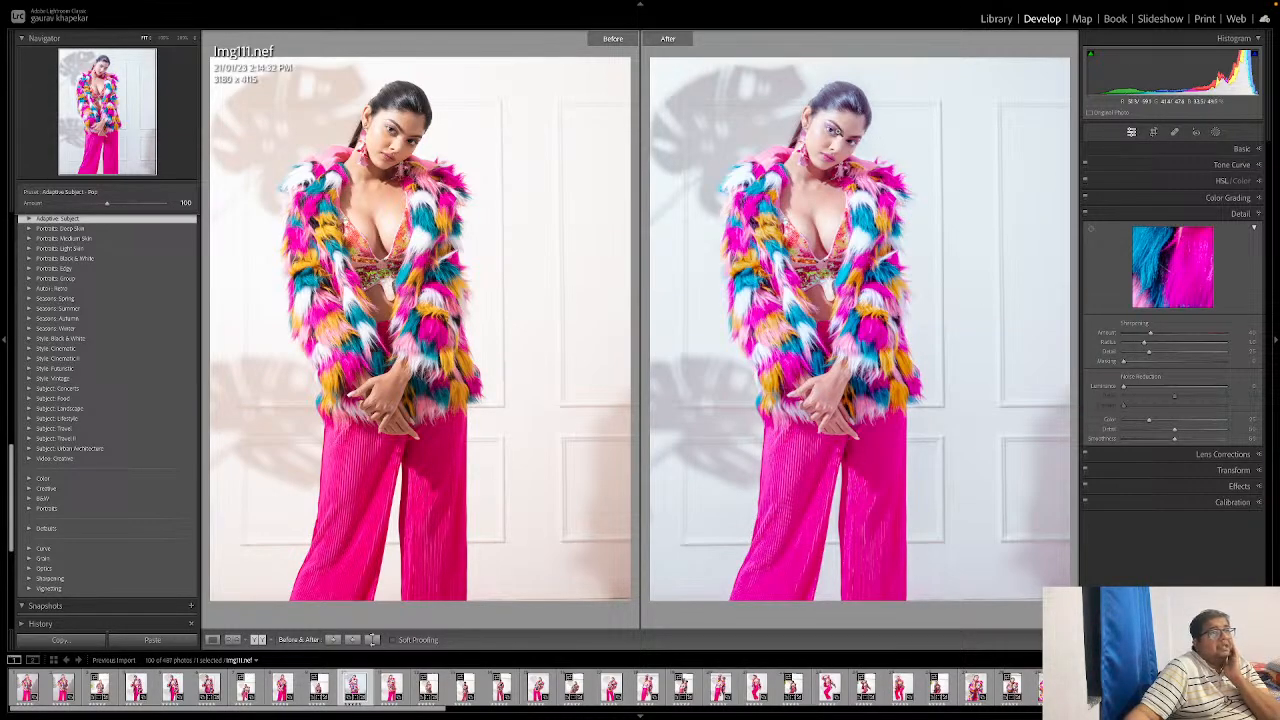
{"action": "left_click", "coordinate": [832, 140]}
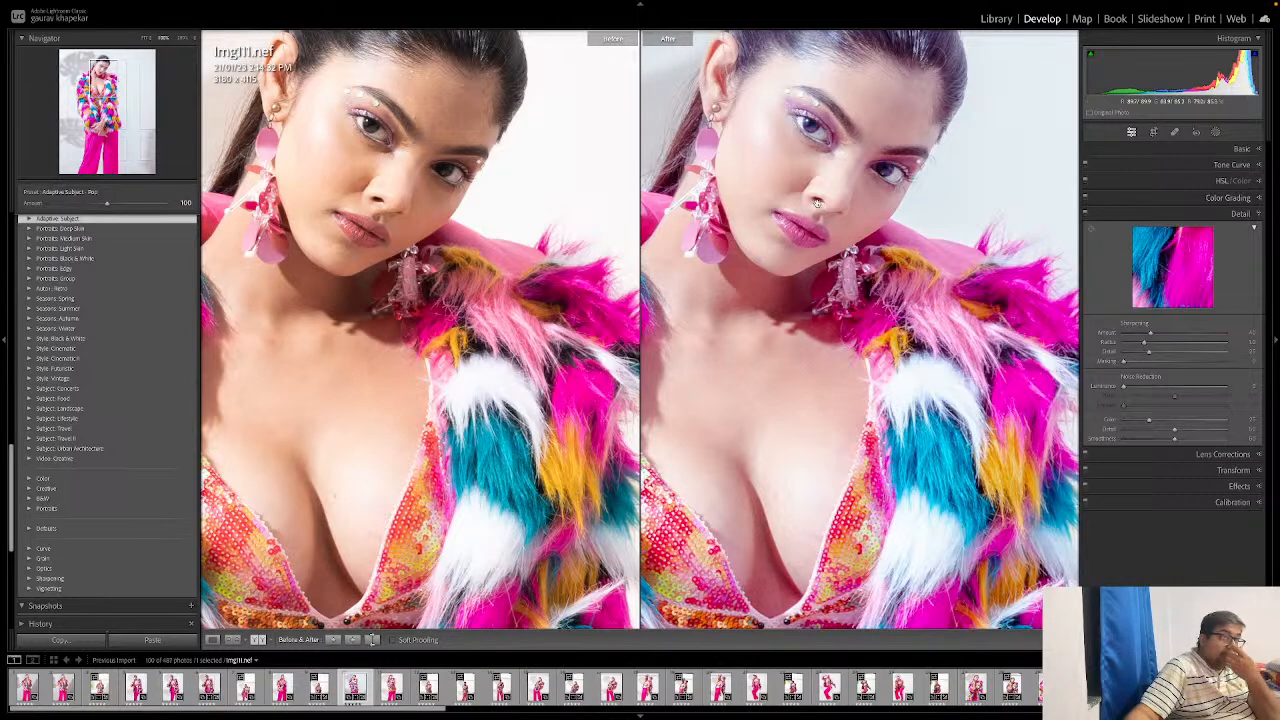
{"action": "left_click_drag", "start_coordinate": [817, 202], "coordinate": [826, 346]}
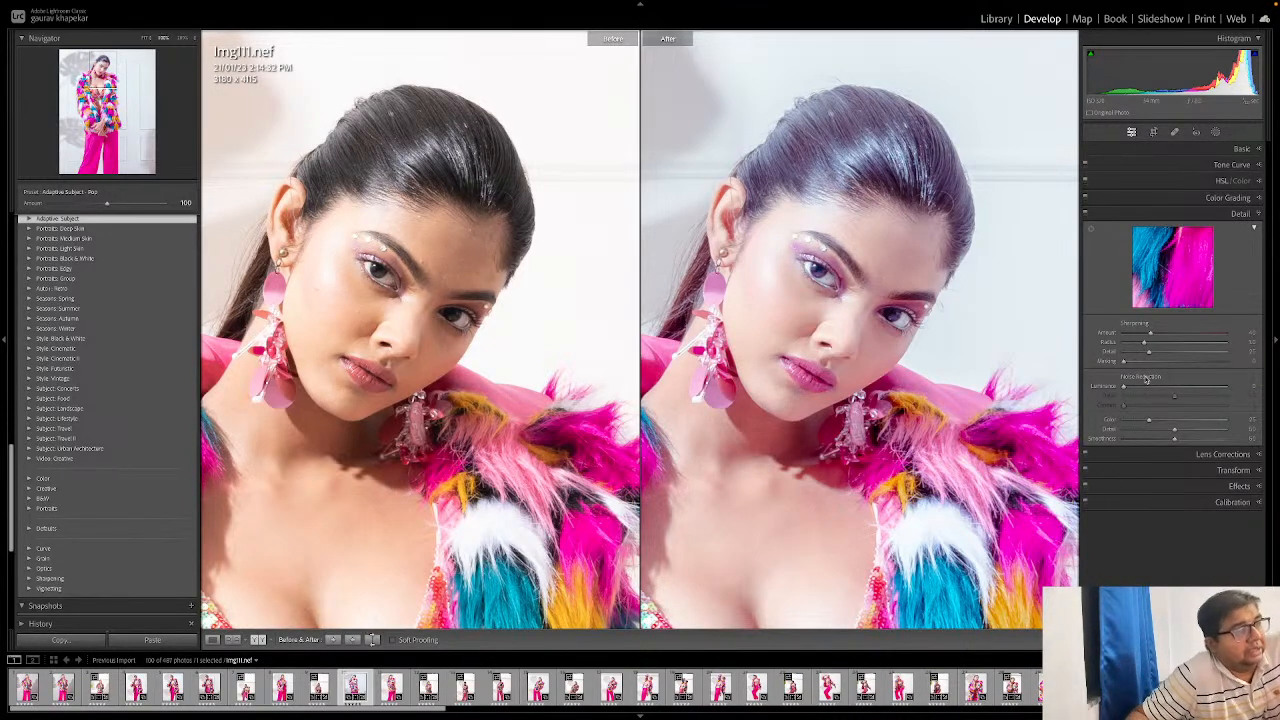
{"action": "mouse_move", "coordinate": [1126, 388]}
{"action": "left_mouse_down"}
{"action": "mouse_move", "coordinate": [1150, 389]}
{"action": "mouse_move", "coordinate": [1137, 389]}
{"action": "left_mouse_up"}
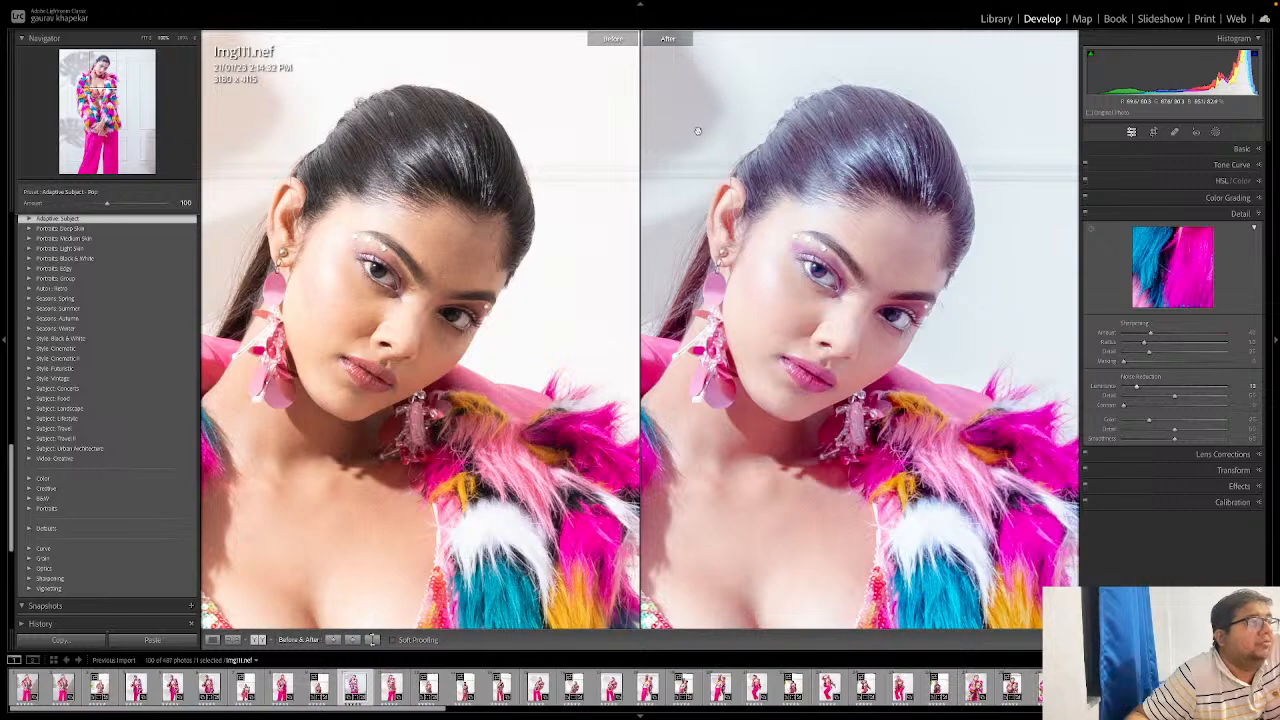
Step: Inspect the hair and blurred background at 200% and fine-tune the luminance noise reduction to about 13
{"action": "left_click", "coordinate": [183, 39]}
{"action": "left_click_drag", "start_coordinate": [692, 181], "coordinate": [790, 590]}
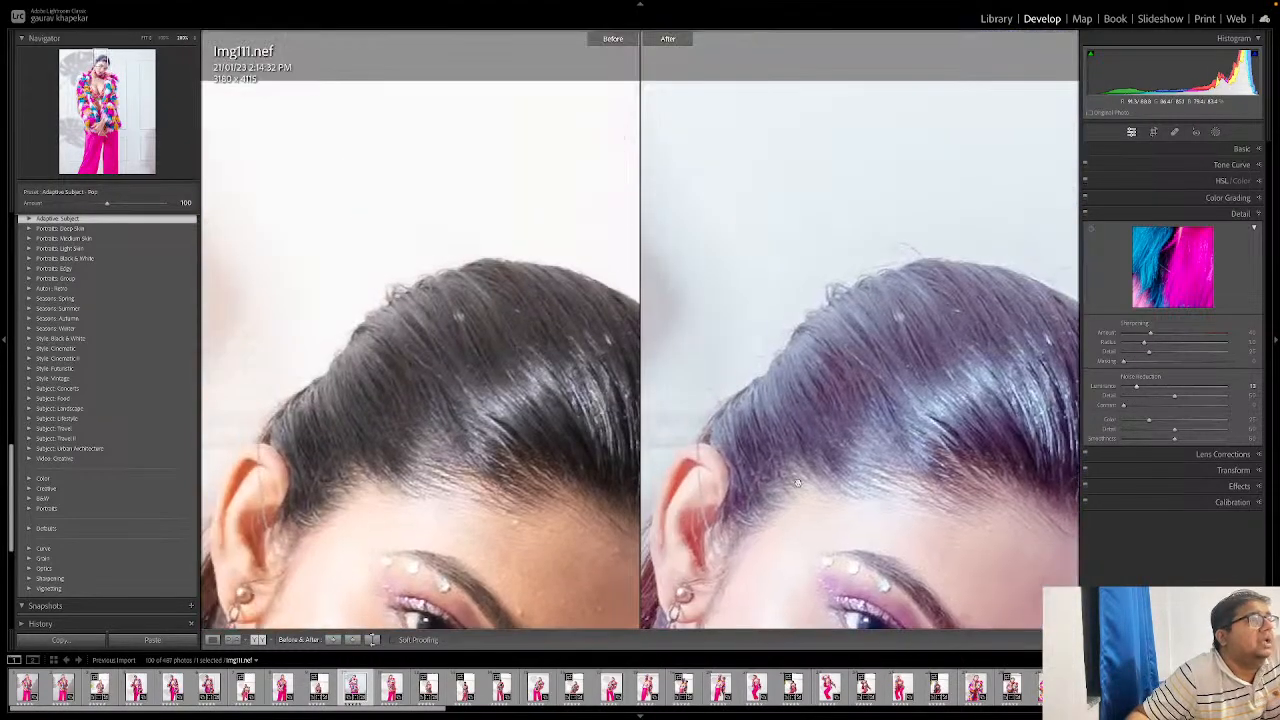
{"action": "left_click_drag", "start_coordinate": [720, 291], "coordinate": [946, 337]}
{"action": "left_click_drag", "start_coordinate": [706, 293], "coordinate": [903, 313]}
{"action": "left_click_drag", "start_coordinate": [763, 295], "coordinate": [991, 364]}
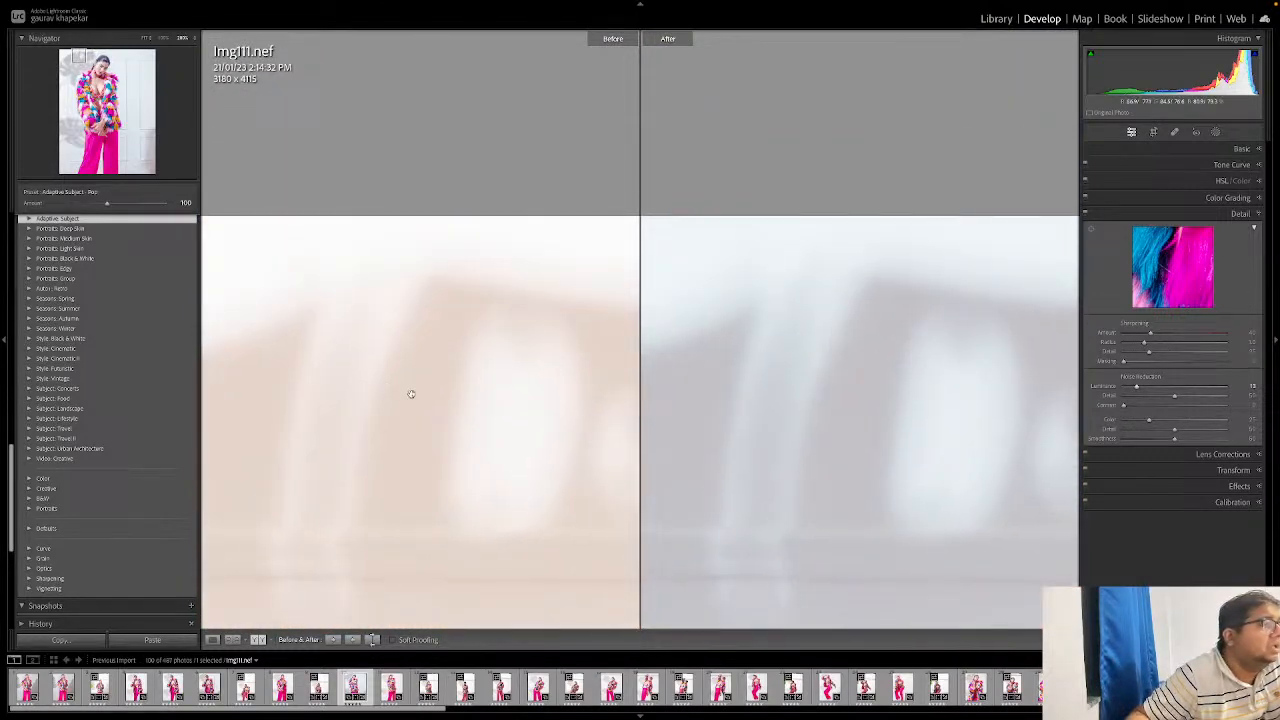
{"action": "mouse_move", "coordinate": [1144, 386]}
{"action": "left_mouse_down"}
{"action": "mouse_move", "coordinate": [1205, 387]}
{"action": "mouse_move", "coordinate": [1136, 388]}
{"action": "left_mouse_up"}
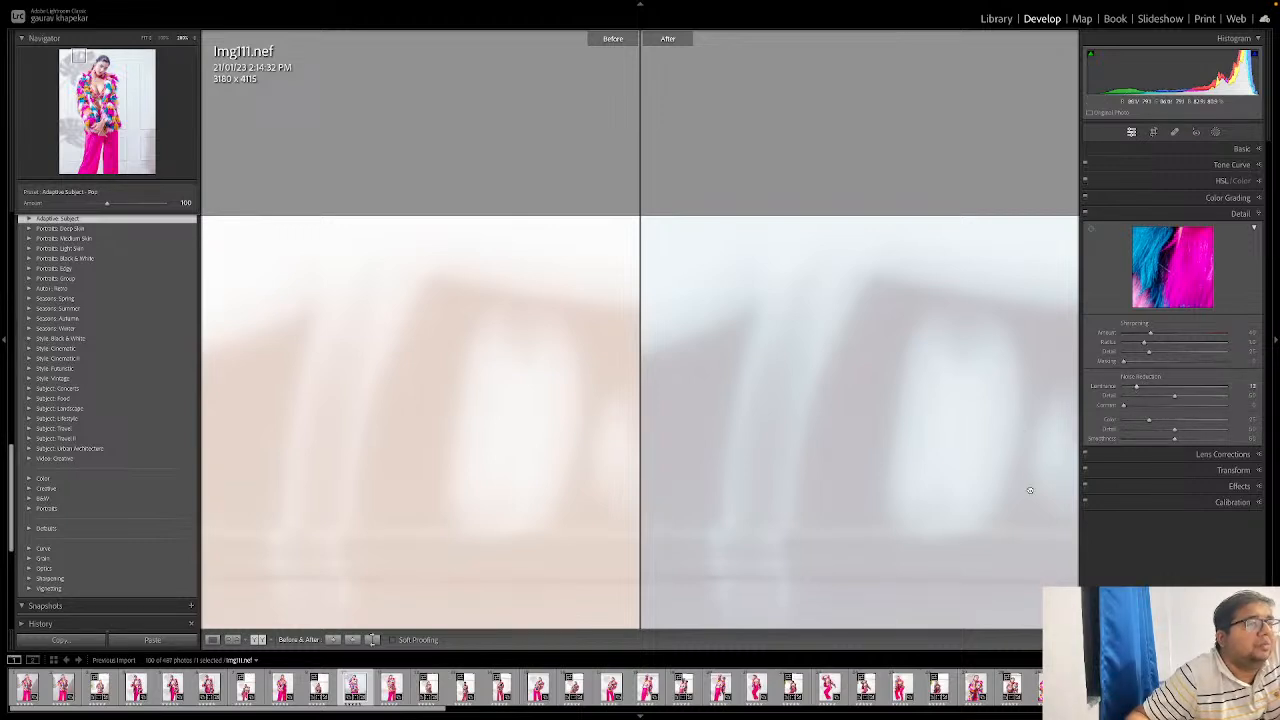
Step: Compare the face's skin detail before and after up close, and return to the whole photo
{"action": "left_click_drag", "start_coordinate": [1029, 486], "coordinate": [786, 286]}
{"action": "left_click_drag", "start_coordinate": [1005, 445], "coordinate": [773, 267]}
{"action": "left_click_drag", "start_coordinate": [959, 433], "coordinate": [773, 362]}
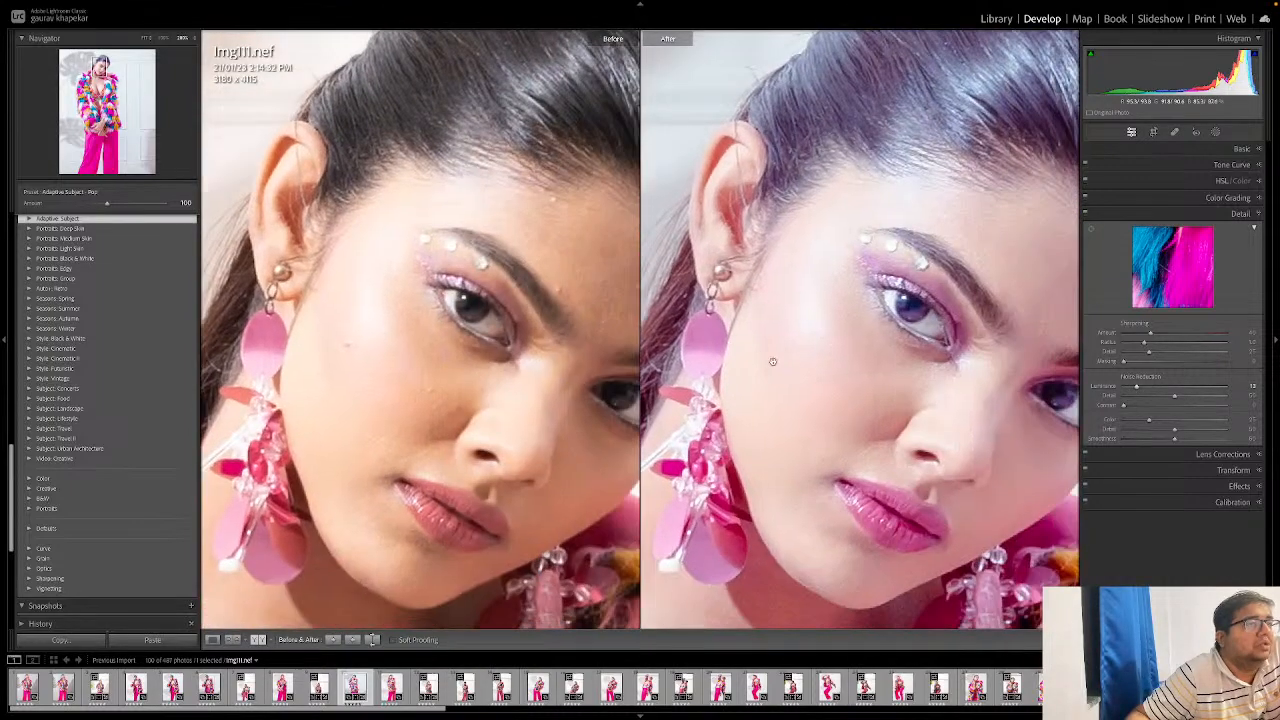
{"action": "left_click", "coordinate": [858, 371]}
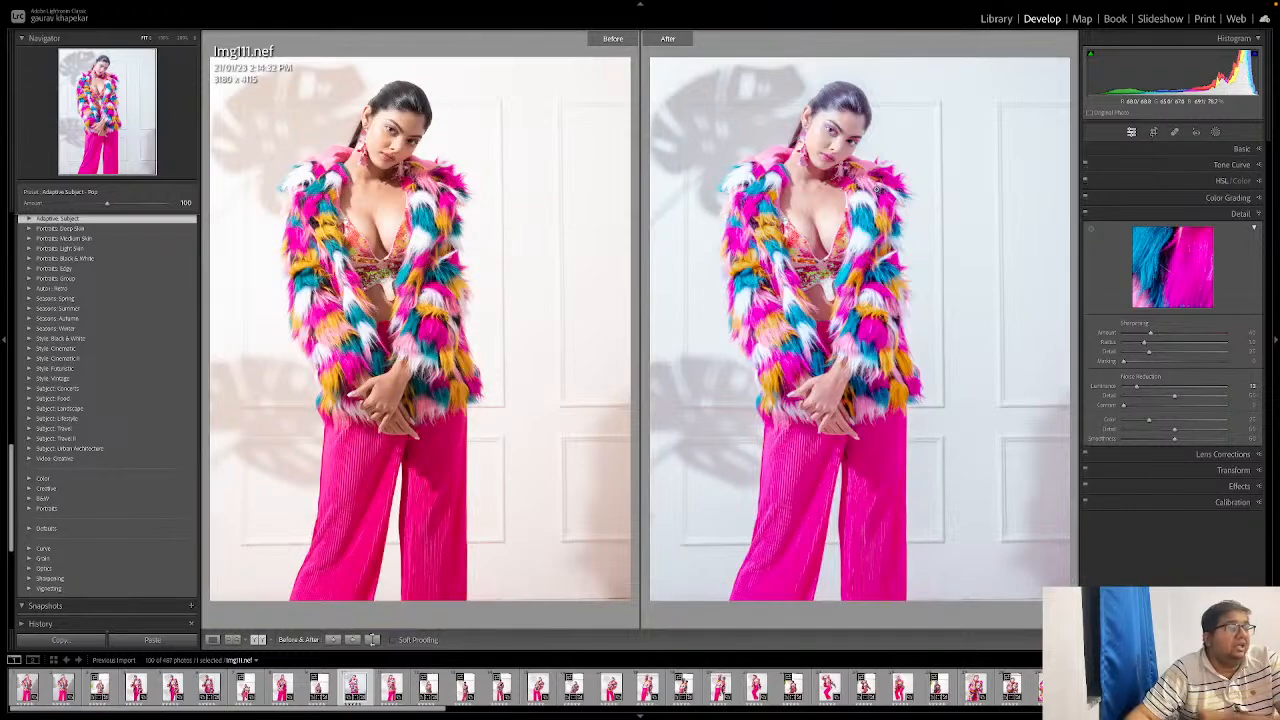
Step: Try a stronger color noise reduction on the close-up of the face and restore its original amount
{"action": "left_click", "coordinate": [819, 145]}
{"action": "left_click_drag", "start_coordinate": [859, 164], "coordinate": [859, 349]}
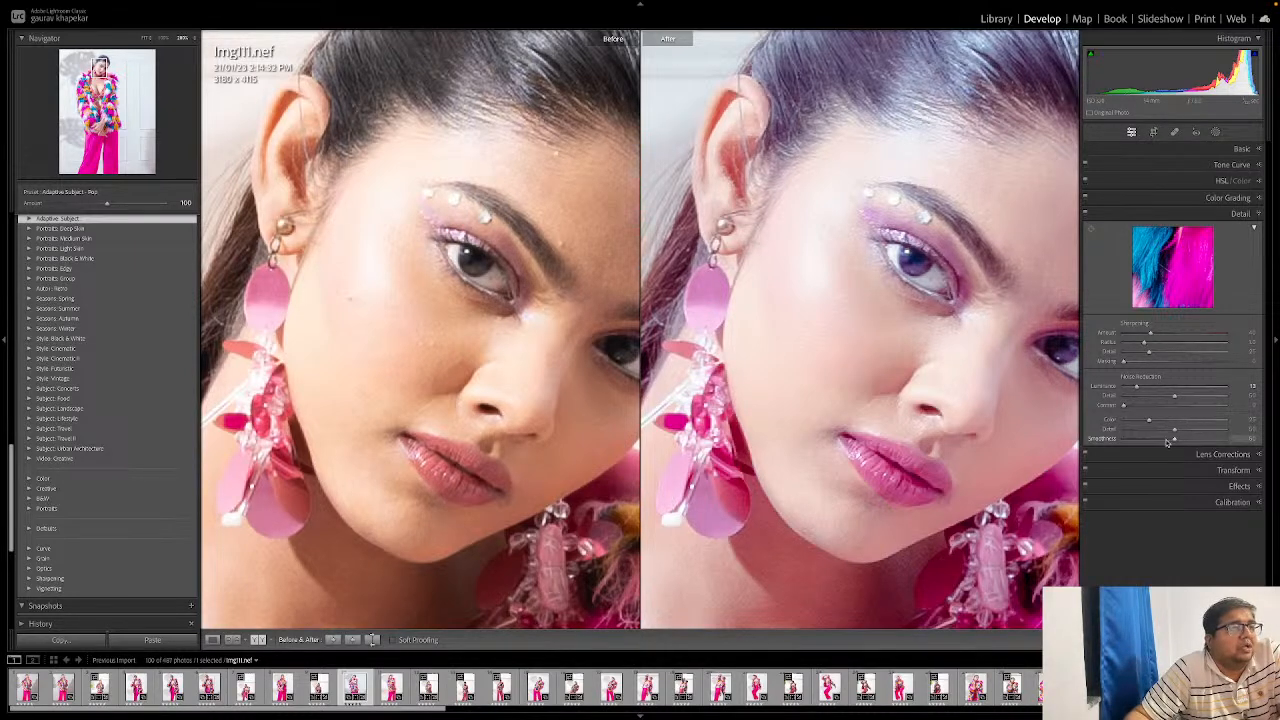
{"action": "left_click_drag", "start_coordinate": [1152, 421], "coordinate": [1171, 421]}
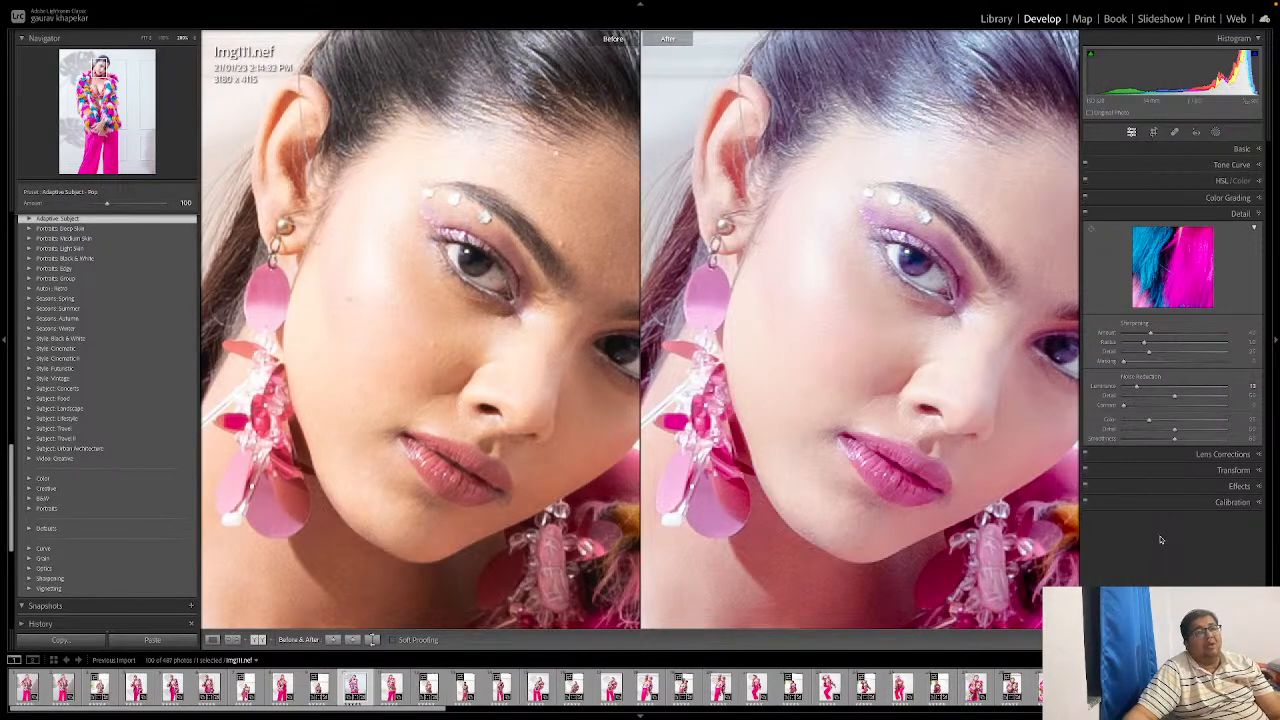
Step: Enable profile corrections in Lens Corrections, switching them off and on to compare the effect
{"action": "left_click", "coordinate": [1168, 457]}
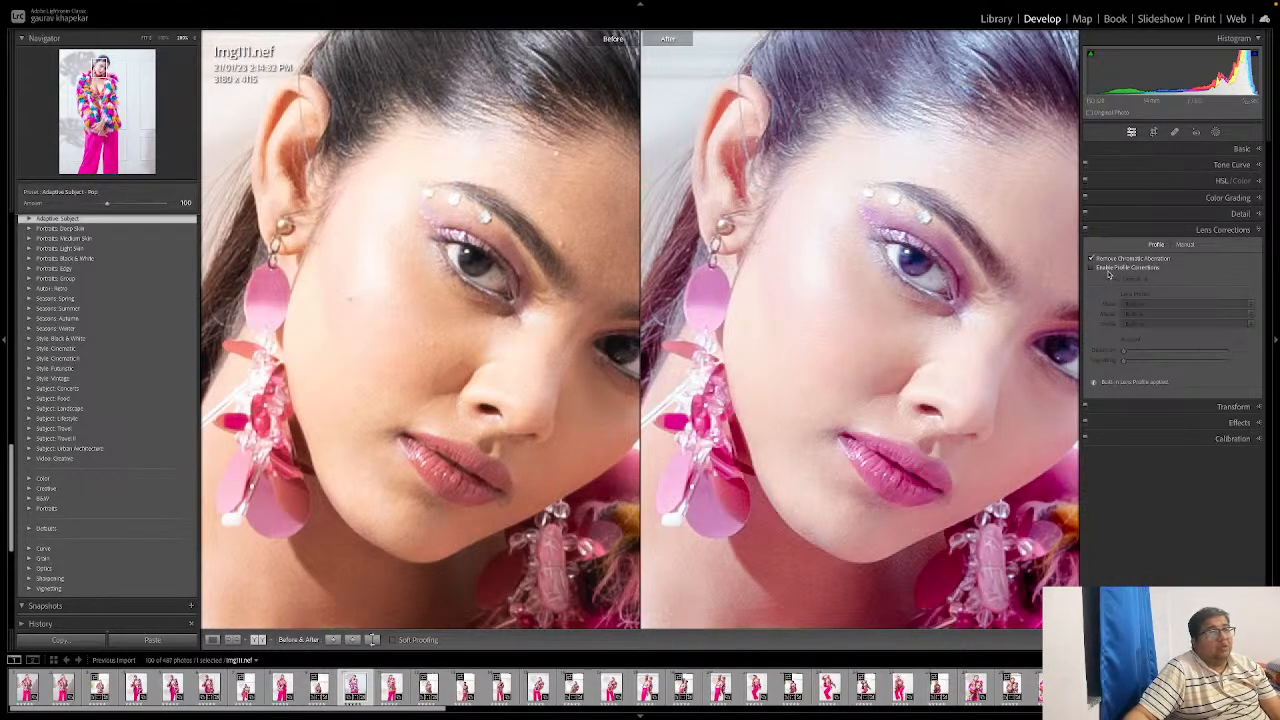
{"action": "left_click", "coordinate": [1091, 269]}
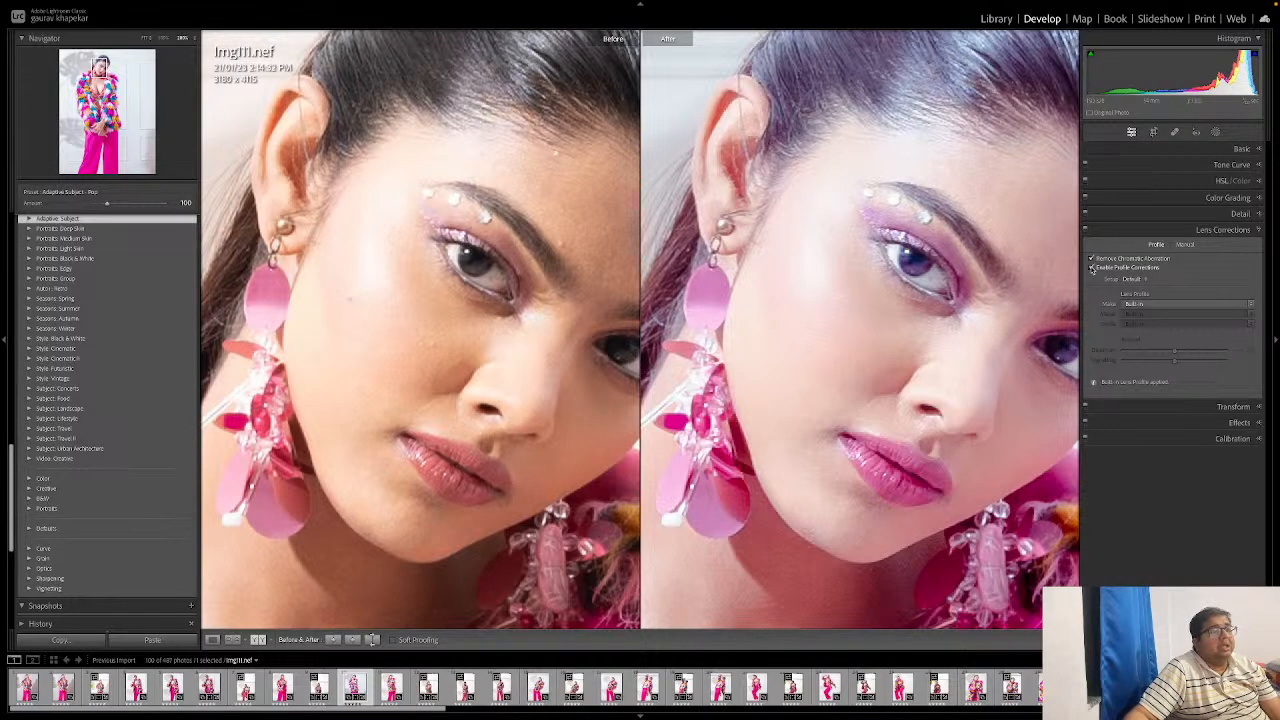
{"action": "left_click", "coordinate": [1091, 269]}
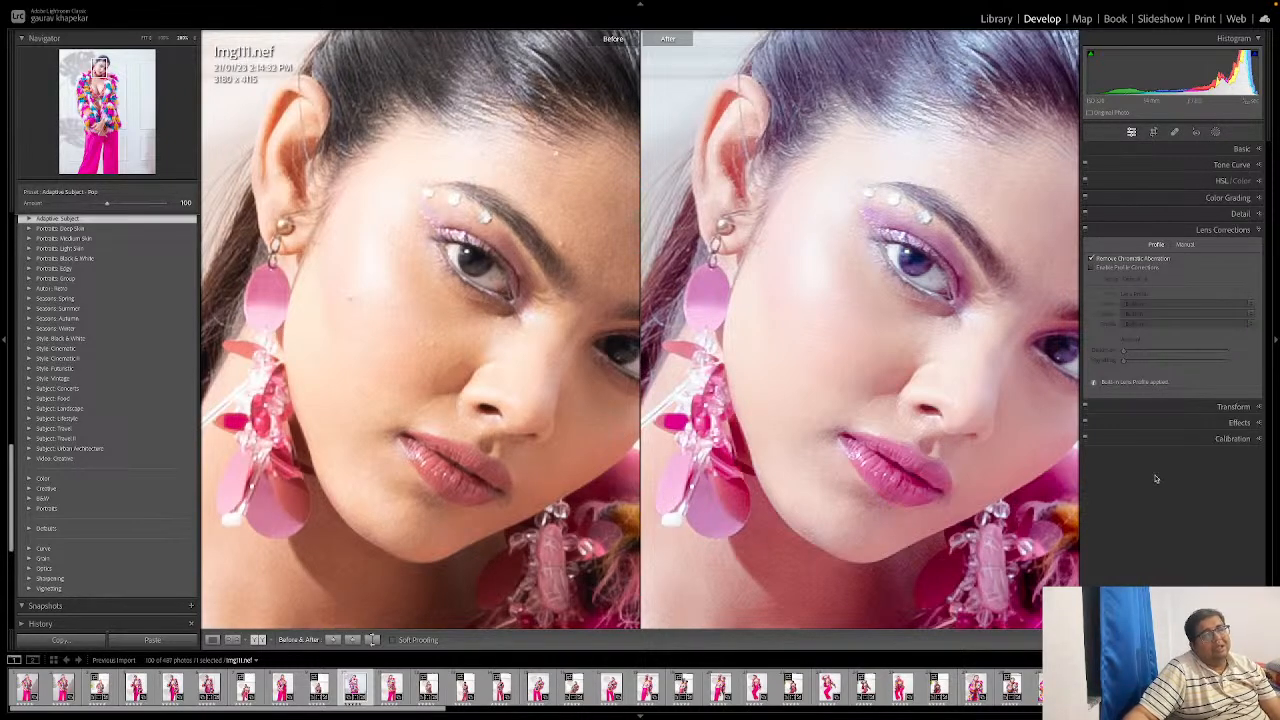
{"action": "left_click", "coordinate": [1091, 269]}
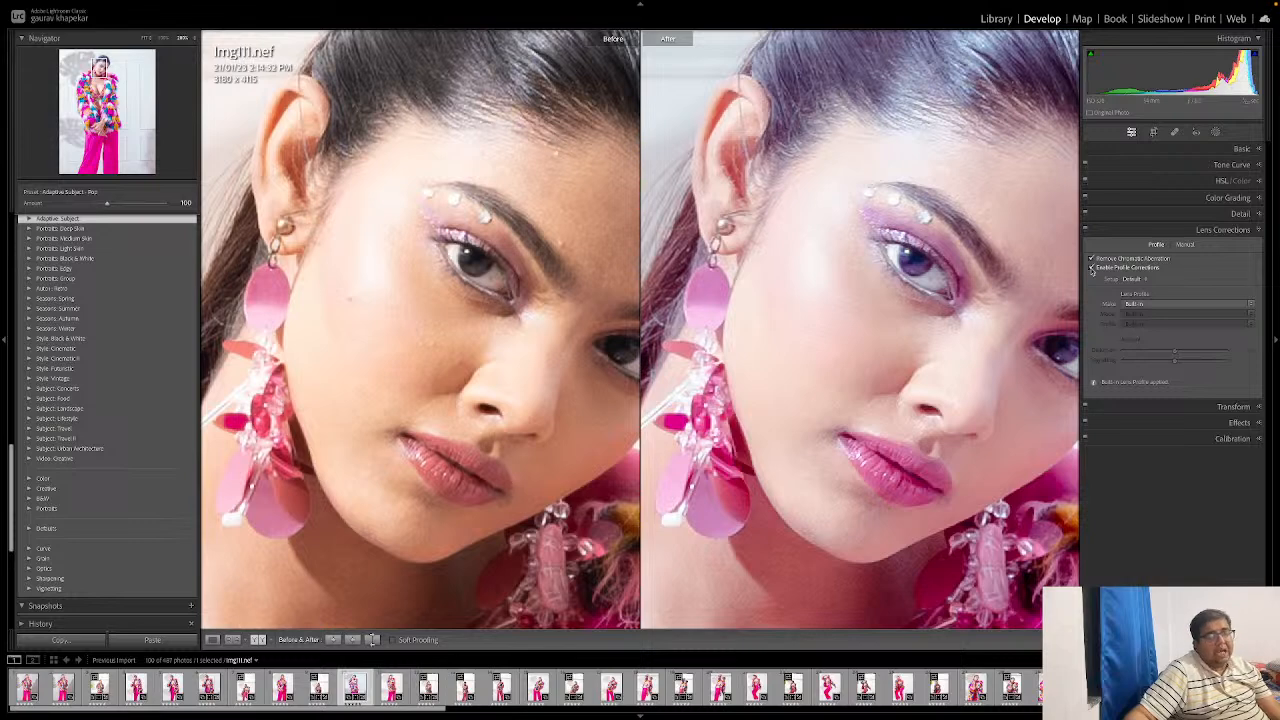
{"action": "left_click", "coordinate": [1091, 269]}
{"action": "left_click", "coordinate": [1091, 269]}
Step: Set the lens profile's make to Nikon
{"action": "left_click", "coordinate": [1164, 304]}
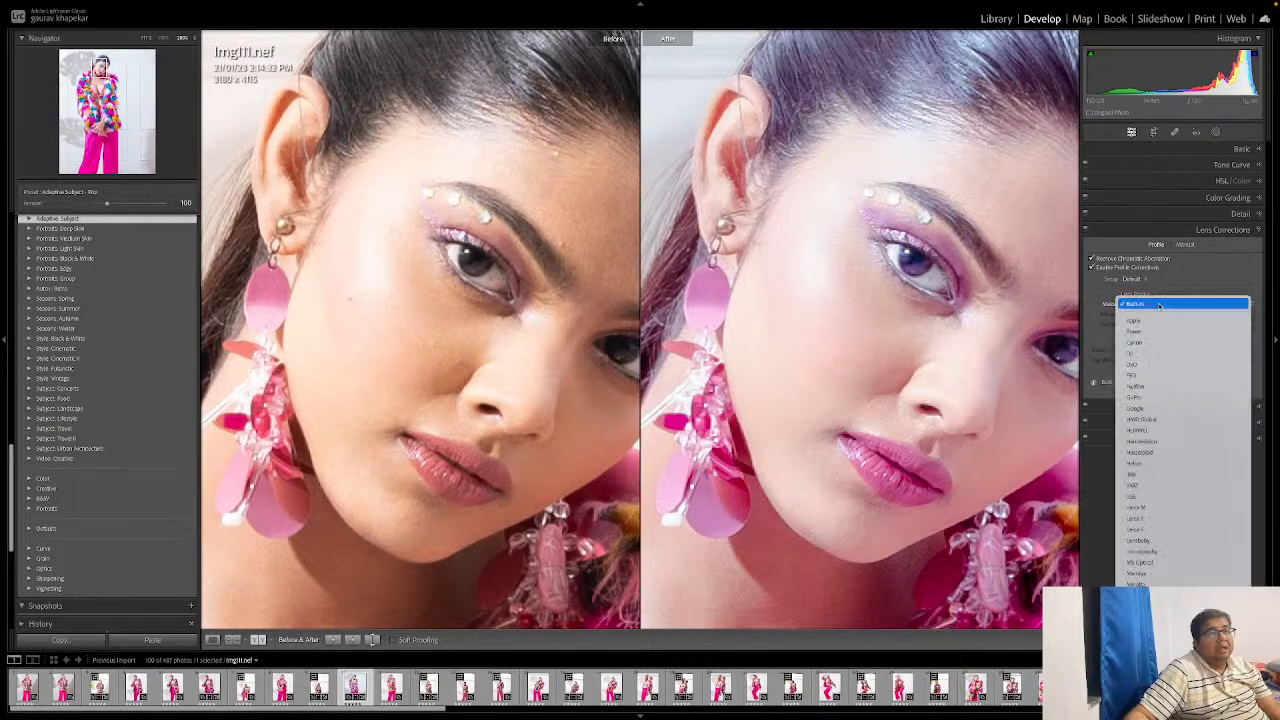
{"action": "scroll", "coordinate": [1168, 560], "scroll_direction": "down", "scroll_amount": 5}
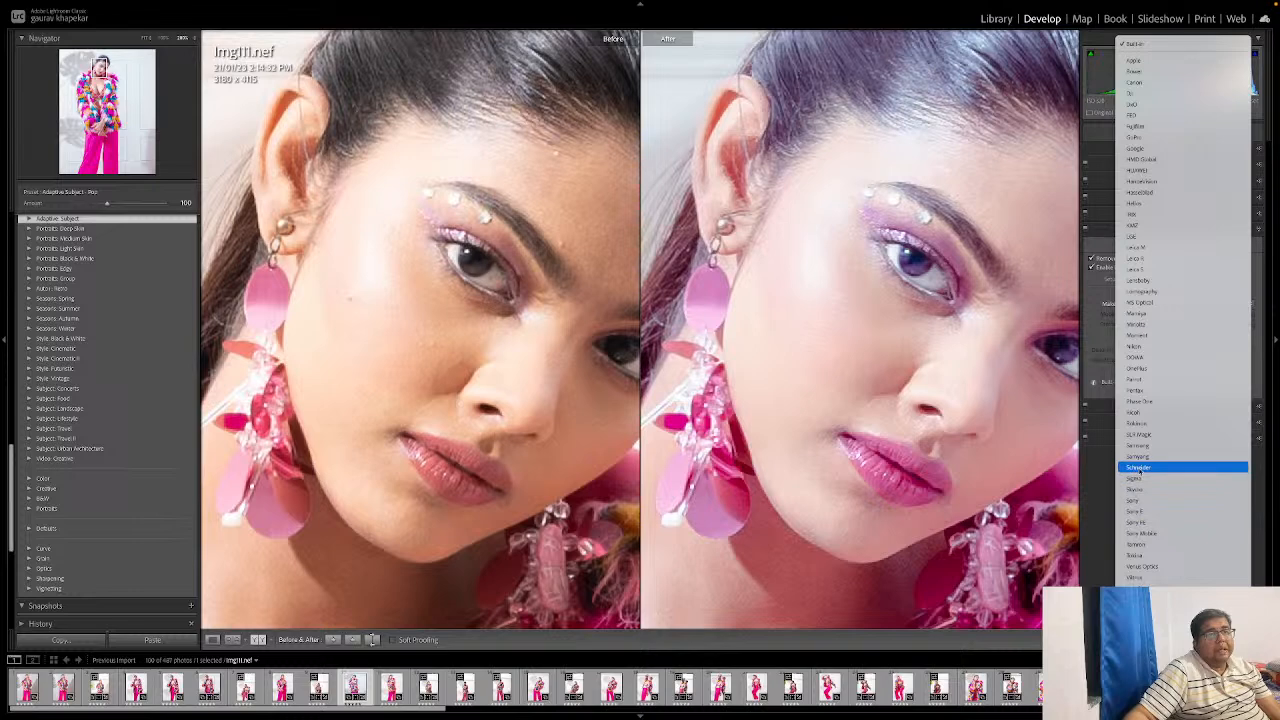
{"action": "left_click", "coordinate": [1143, 345]}
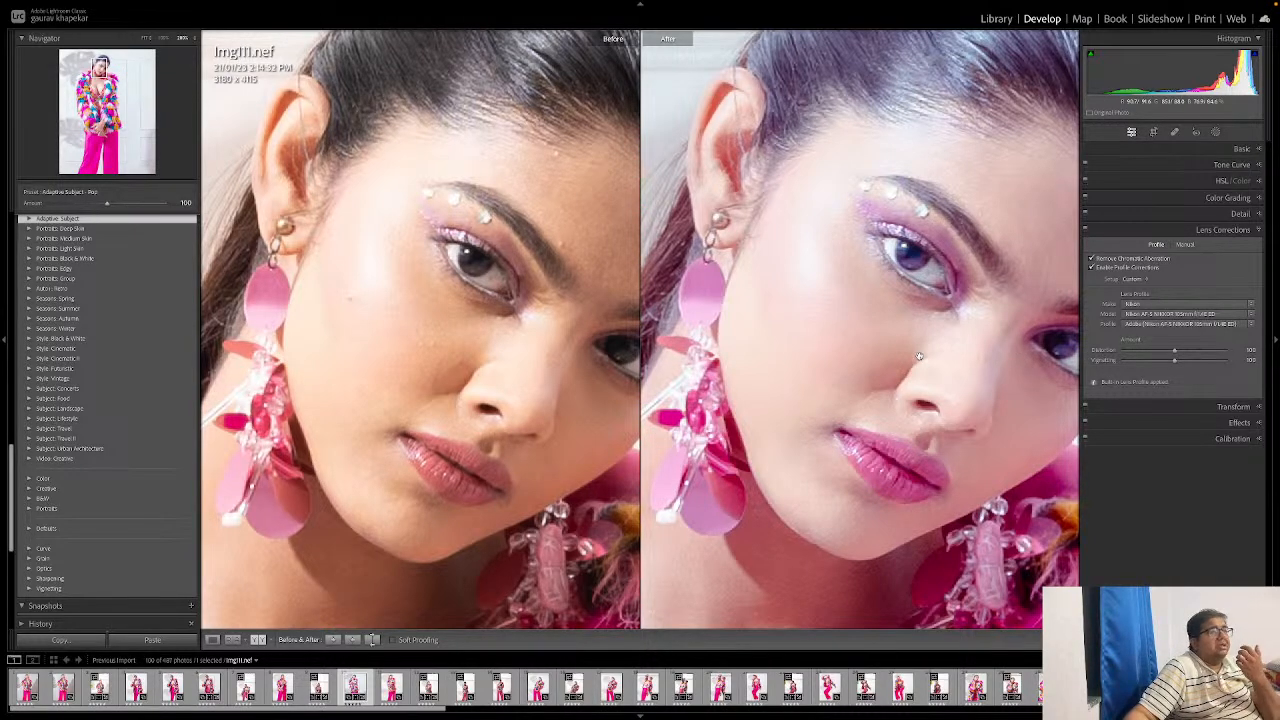
Step: Compare the photo with and without the Nikon profile correction, close up and in full, leaving it enabled
{"action": "left_click", "coordinate": [1091, 268]}
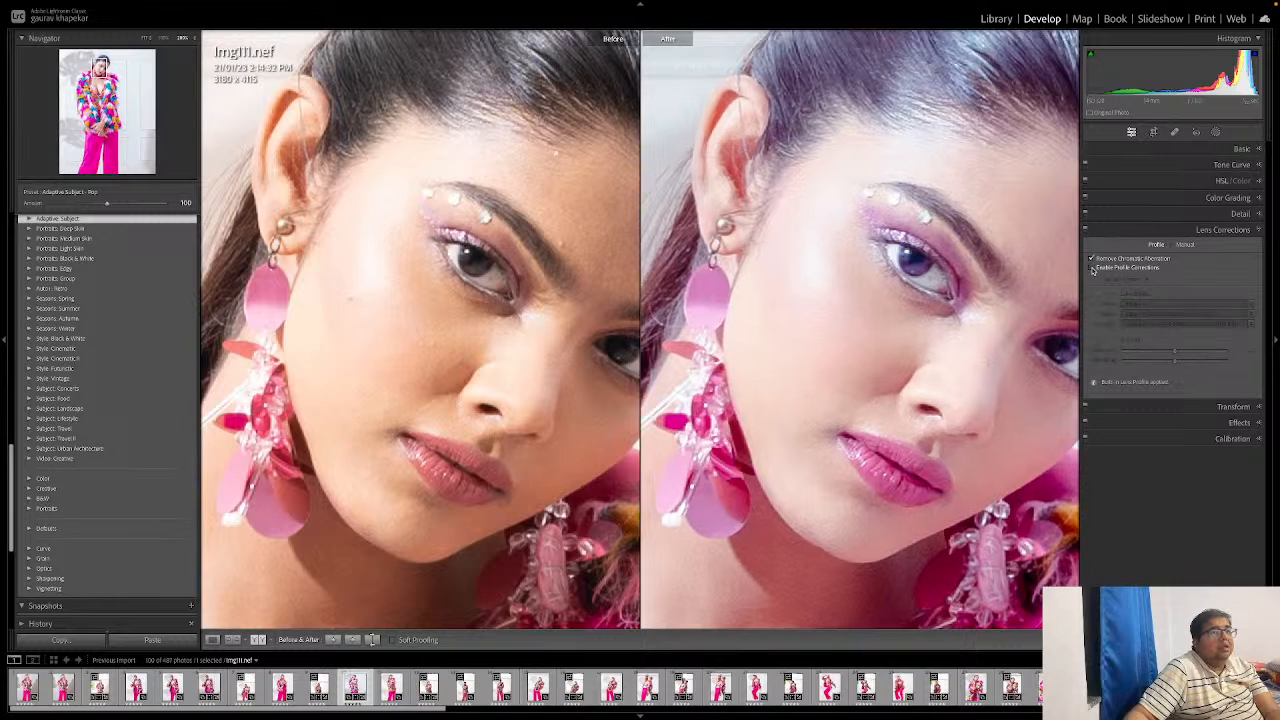
{"action": "left_click", "coordinate": [1092, 268]}
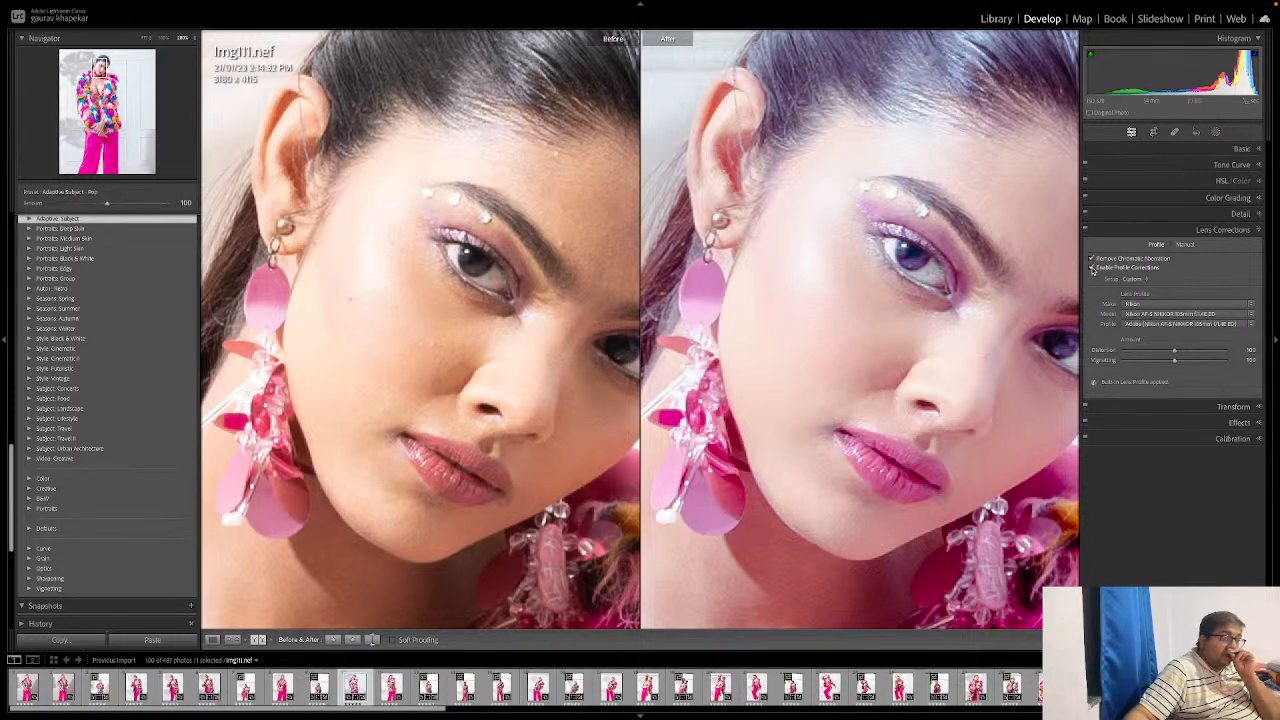
{"action": "left_click", "coordinate": [1092, 268]}
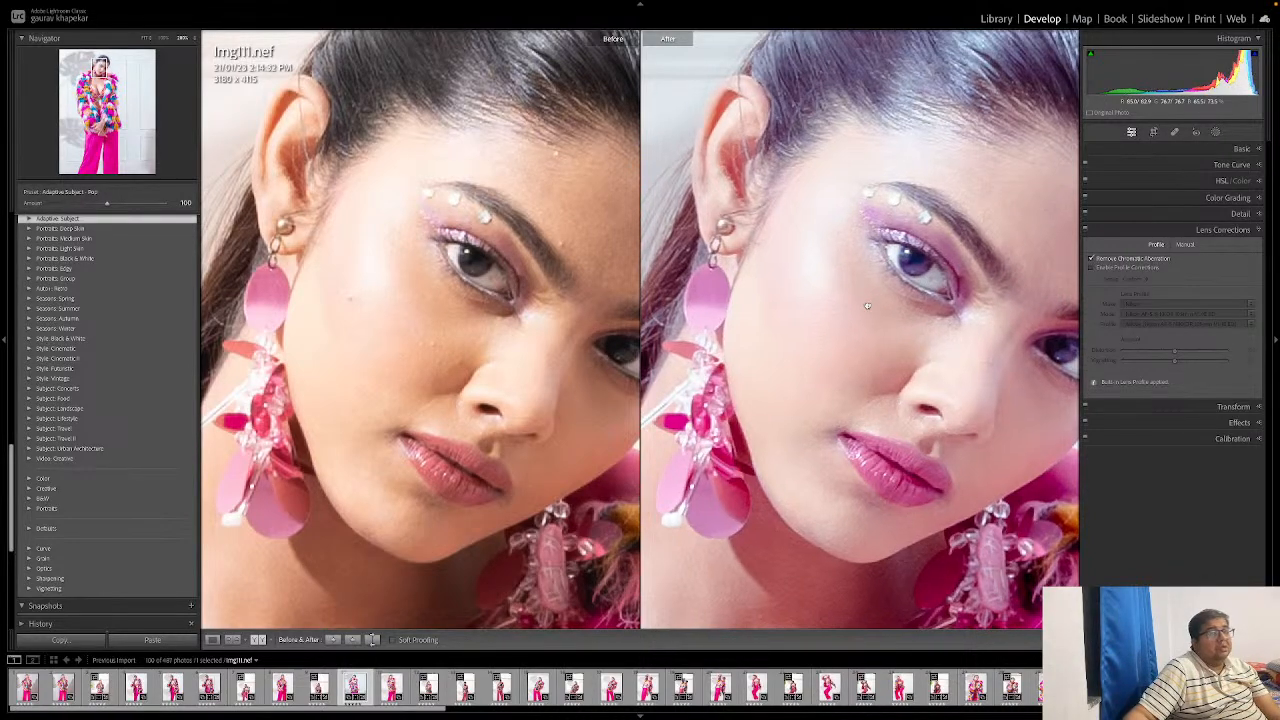
{"action": "key", "text": "z"}
{"action": "left_click", "coordinate": [1092, 268]}
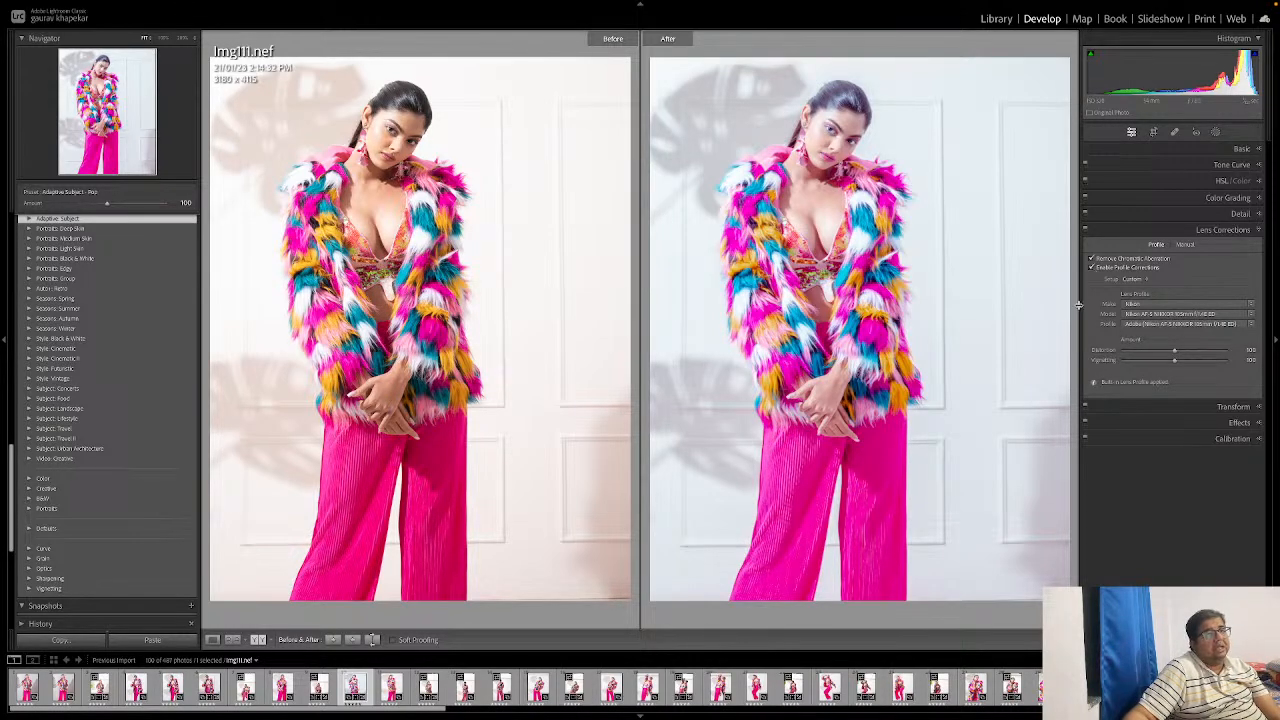
Step: Try the lens profile's vignetting amount at 200 and at its minimum, and restore it to 100
{"action": "left_click_drag", "start_coordinate": [1175, 352], "coordinate": [1278, 362]}
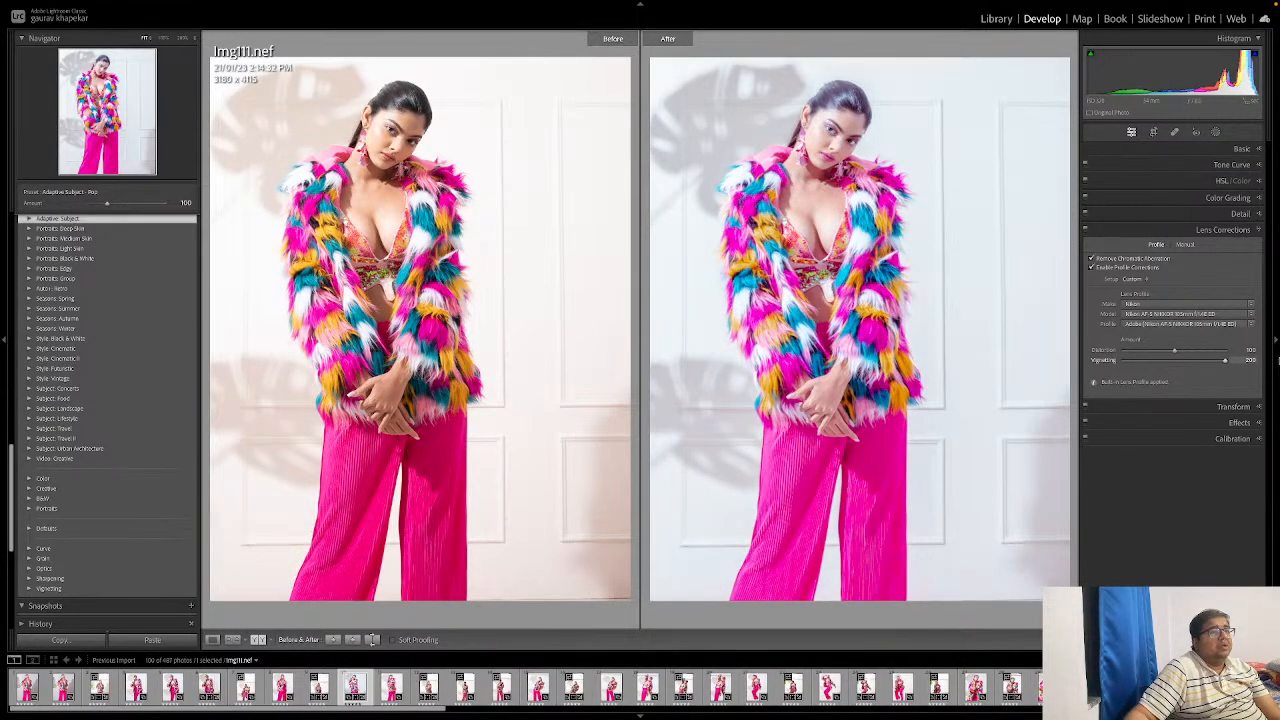
{"action": "double_click", "coordinate": [1124, 362]}
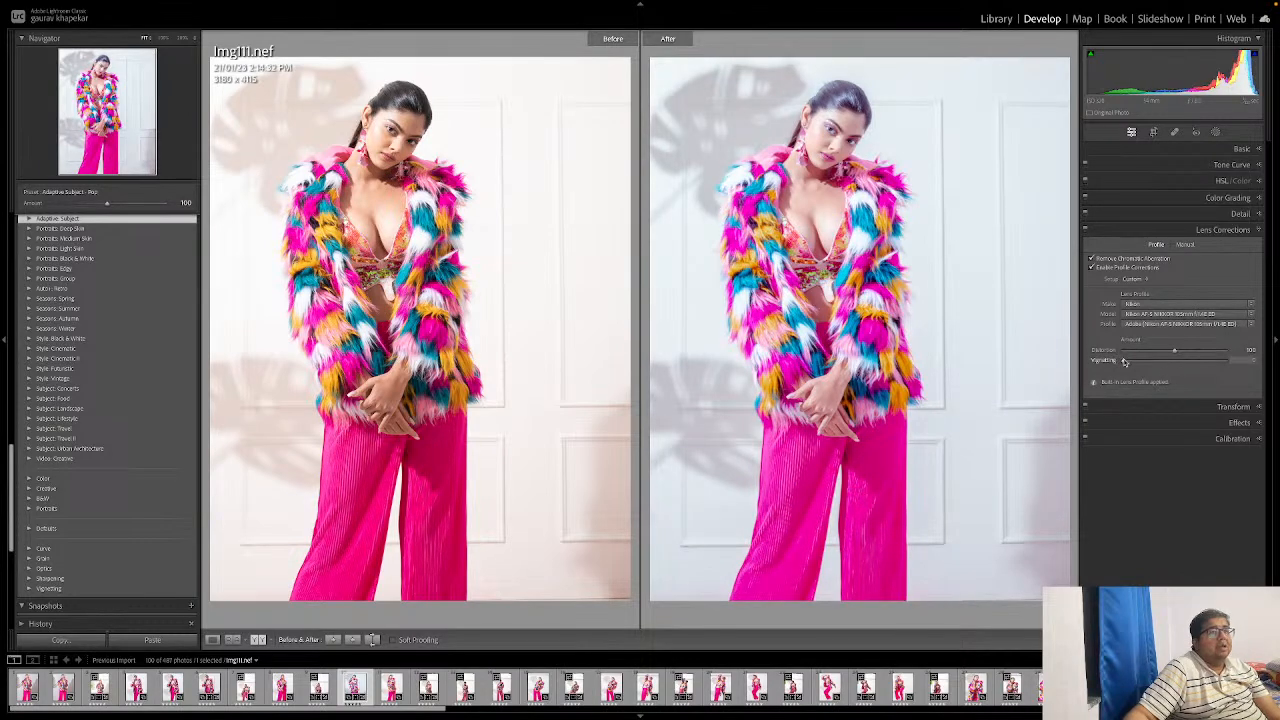
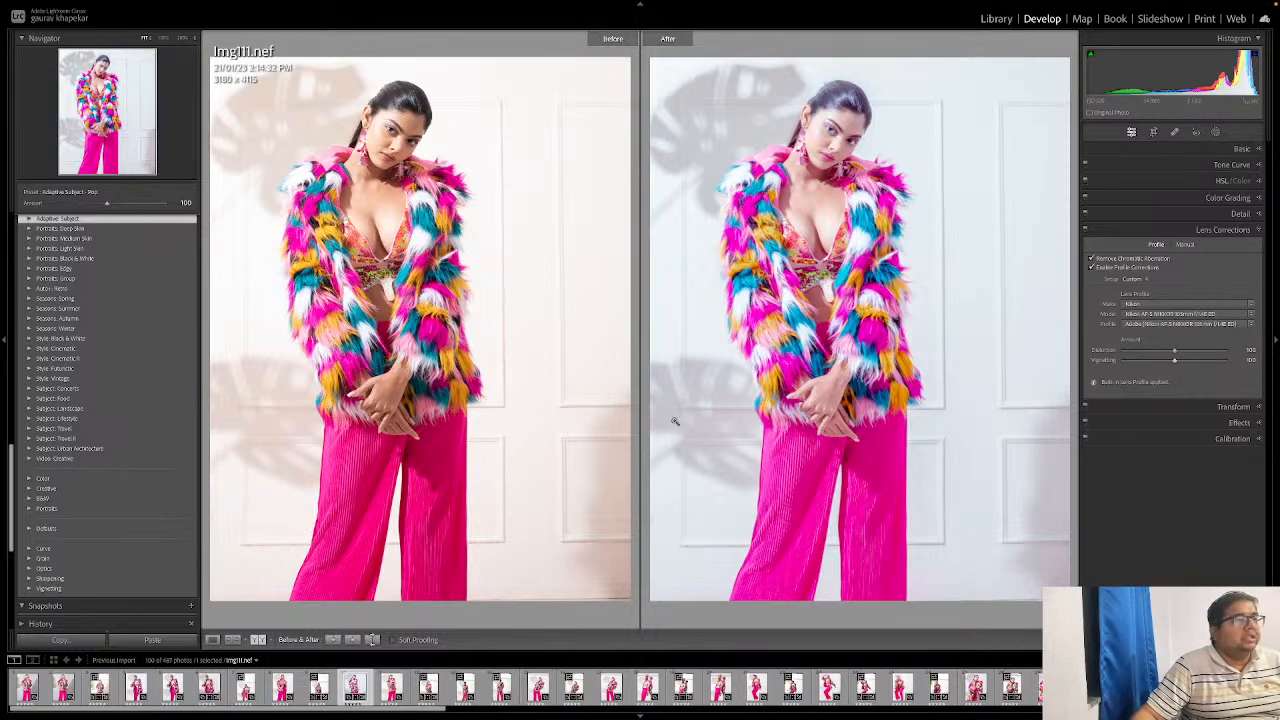
Step: Check the face up close, then try a negative vertical Transform correction on the whole photo and reset it
{"action": "left_click", "coordinate": [853, 121]}
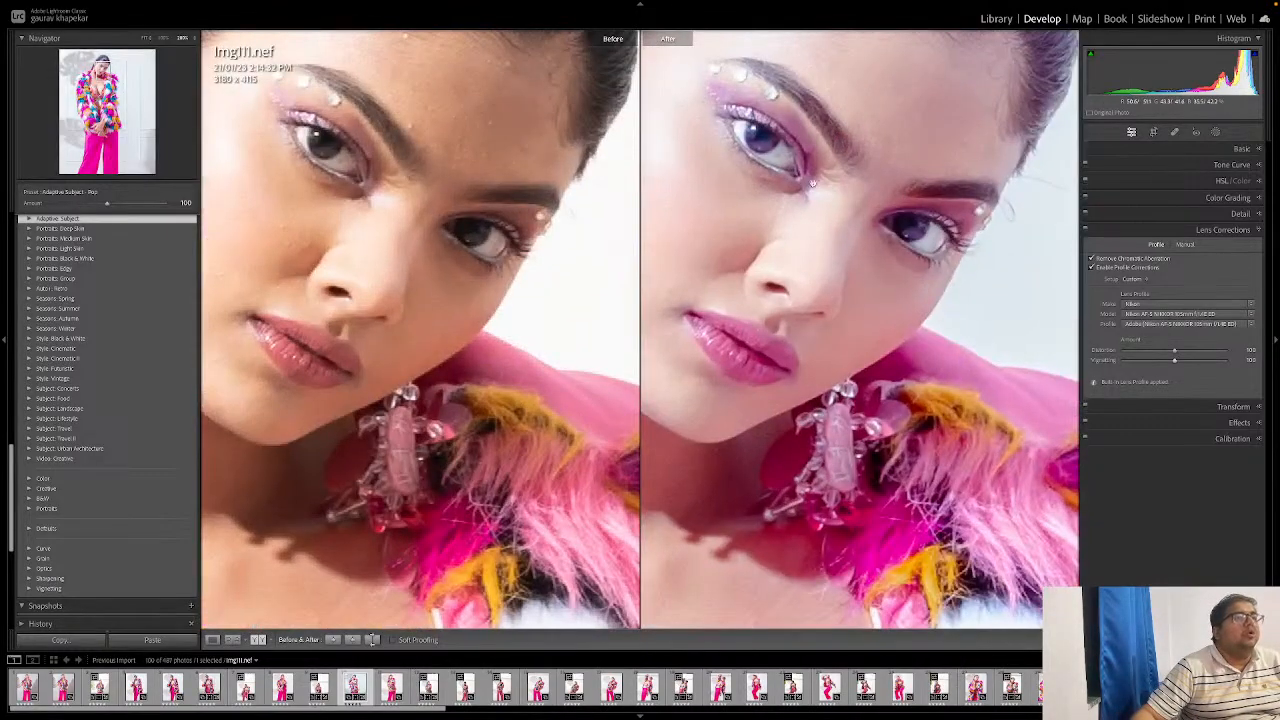
{"action": "left_click_drag", "start_coordinate": [725, 226], "coordinate": [805, 330]}
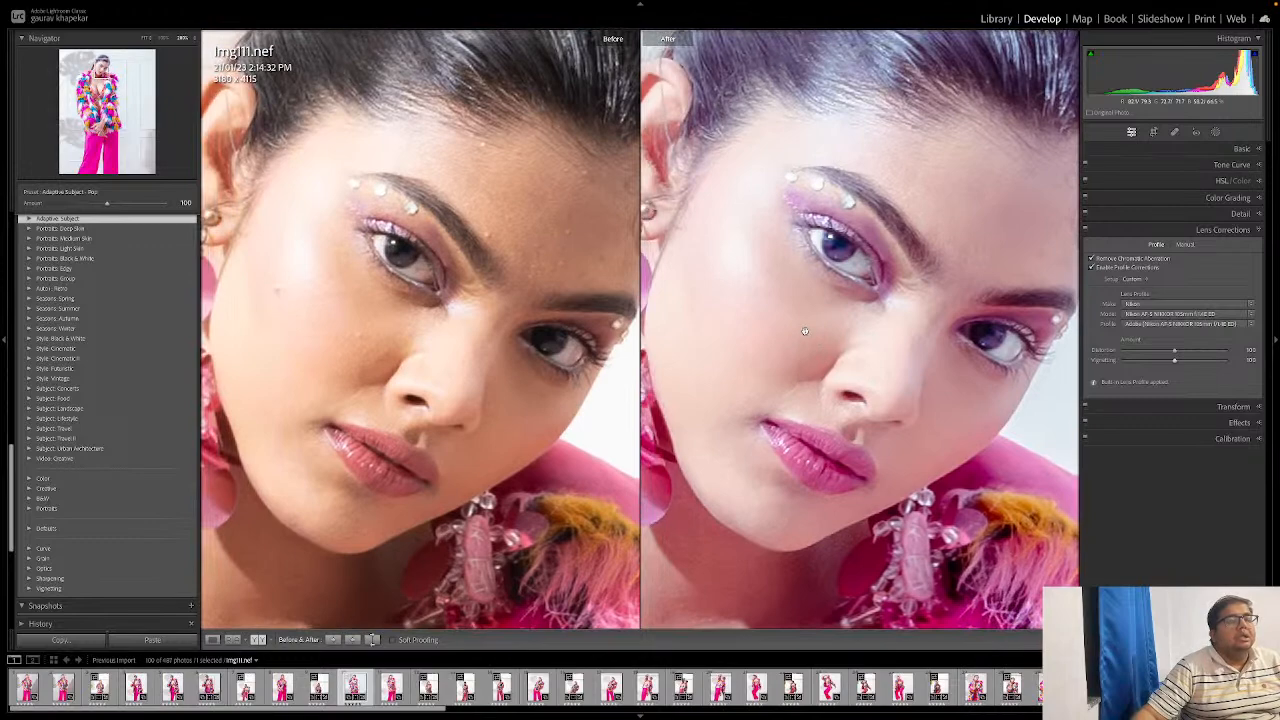
{"action": "left_click", "coordinate": [1210, 406]}
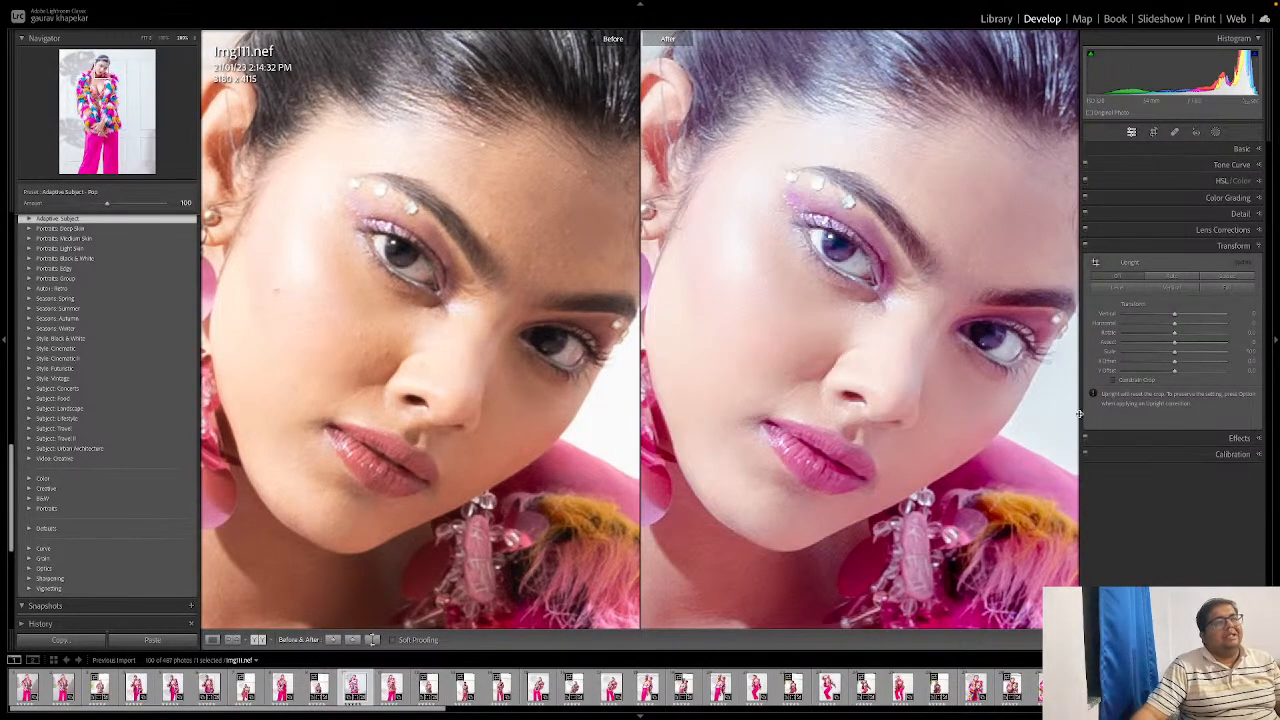
{"action": "left_click", "coordinate": [887, 337]}
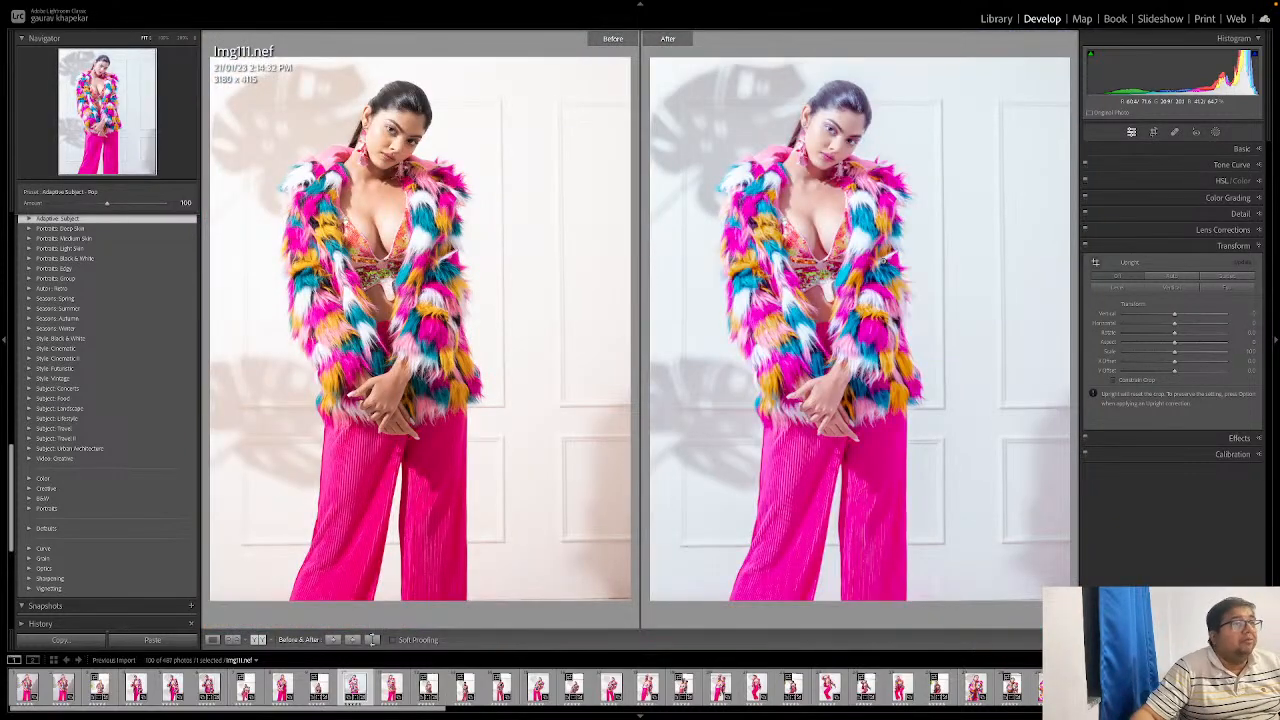
{"action": "left_click_drag", "start_coordinate": [1174, 314], "coordinate": [1143, 317]}
{"action": "double_click", "coordinate": [1145, 316]}
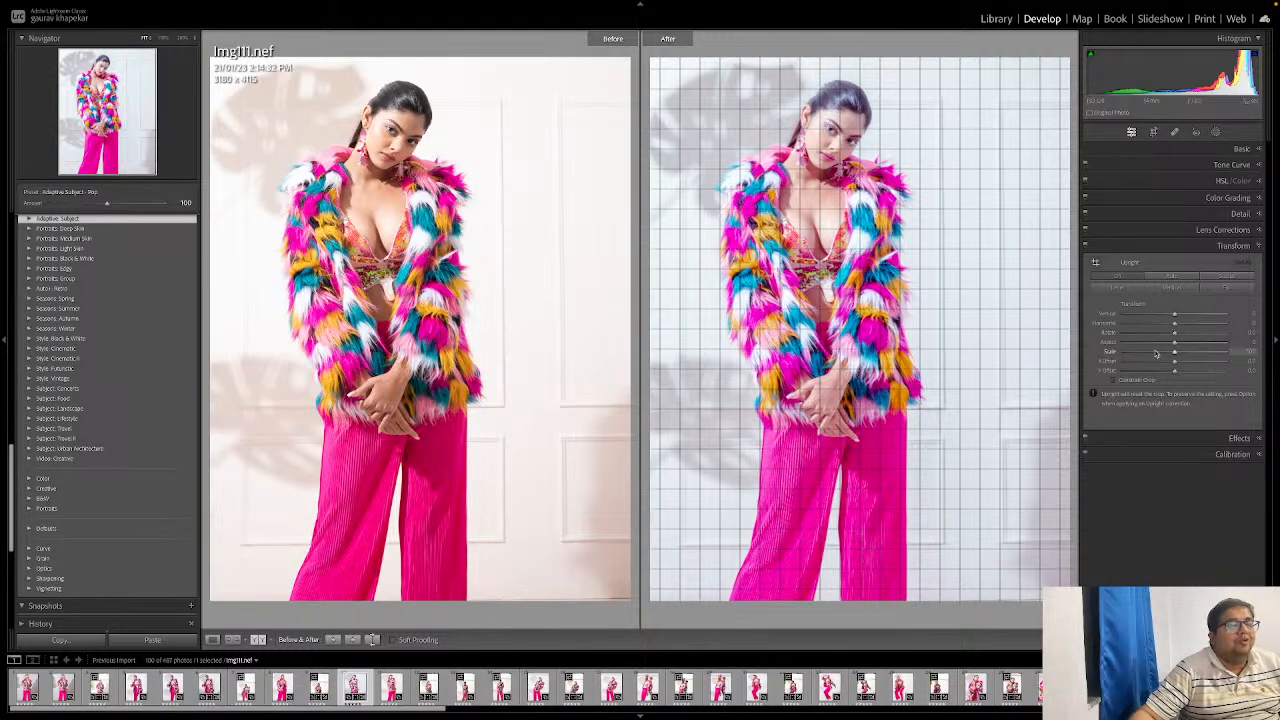
Step: Try a positive horizontal Transform correction and the rotation adjustment, and reset both
{"action": "left_click", "coordinate": [1175, 326]}
{"action": "mouse_move", "coordinate": [1175, 326]}
{"action": "left_mouse_down"}
{"action": "mouse_move", "coordinate": [1160, 326]}
{"action": "mouse_move", "coordinate": [1190, 326]}
{"action": "left_mouse_up"}
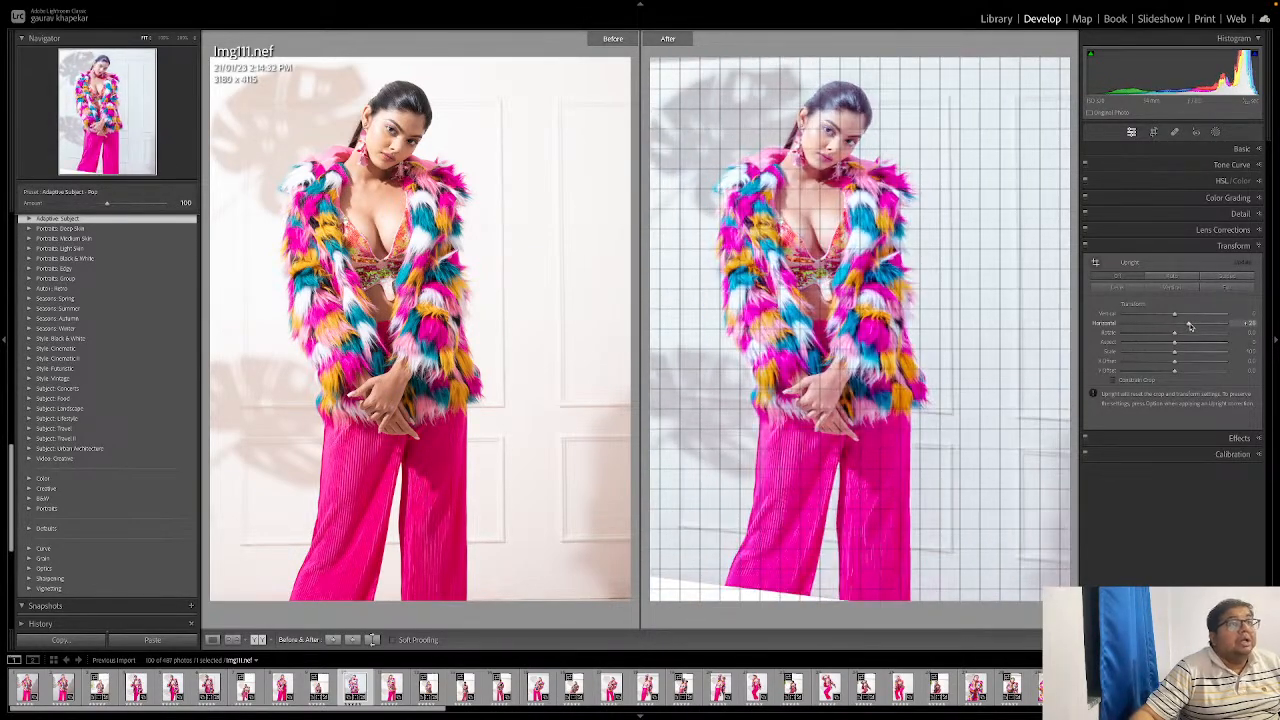
{"action": "double_click", "coordinate": [1190, 326]}
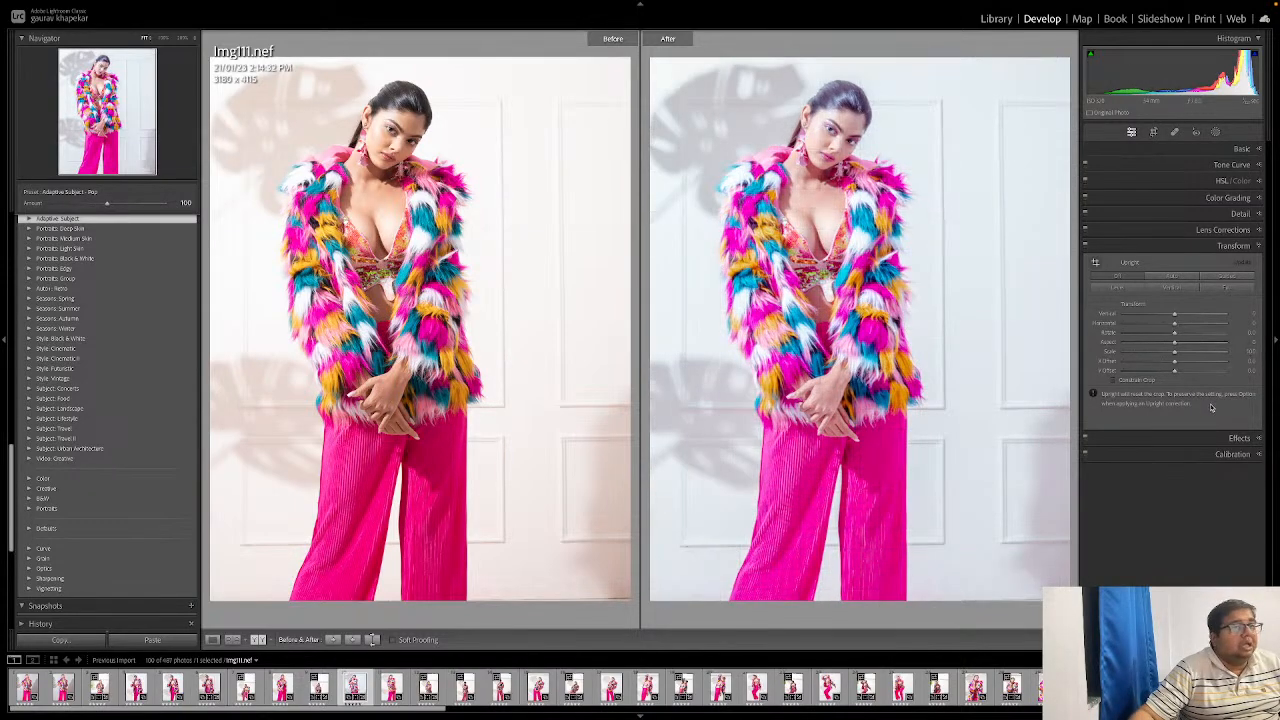
{"action": "mouse_move", "coordinate": [1175, 333]}
{"action": "left_mouse_down"}
{"action": "mouse_move", "coordinate": [1095, 338]}
{"action": "mouse_move", "coordinate": [1258, 334]}
{"action": "mouse_move", "coordinate": [1175, 334]}
{"action": "left_mouse_up"}
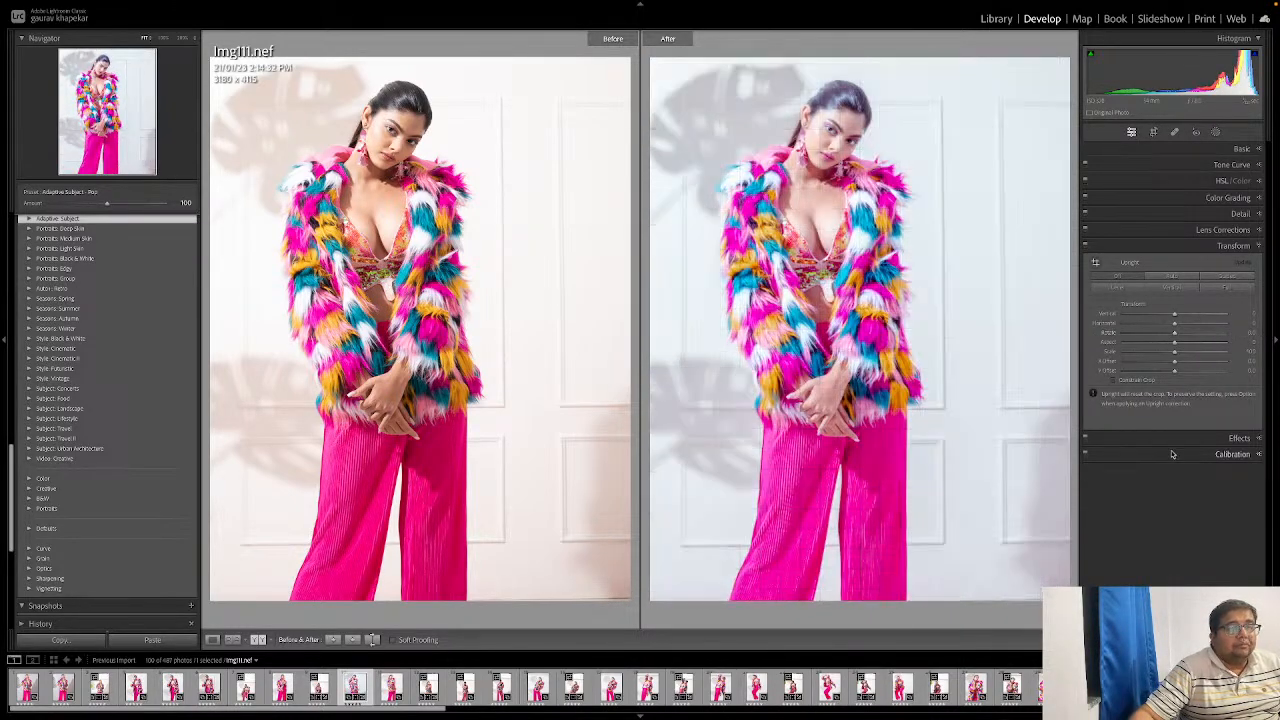
Step: Try the Auto and Guided Upright perspective corrections, turn Upright off, and undo these changes
{"action": "left_click", "coordinate": [1164, 279]}
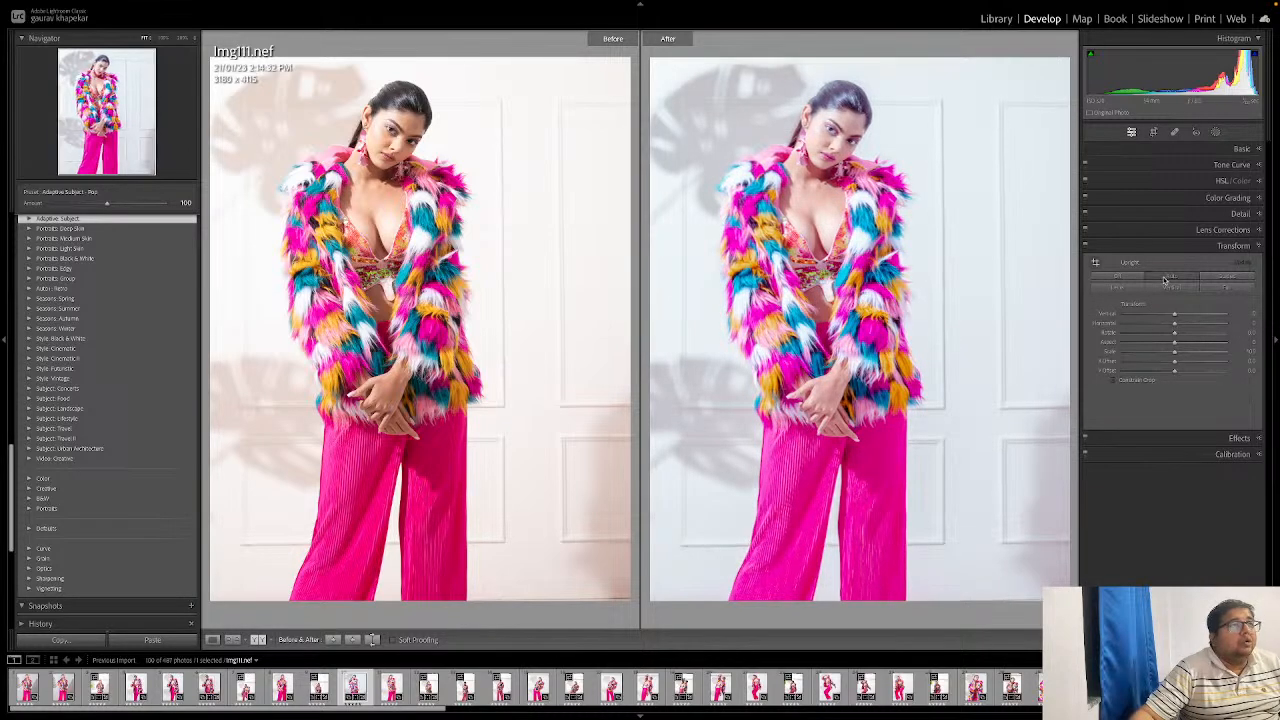
{"action": "left_click", "coordinate": [1220, 279]}
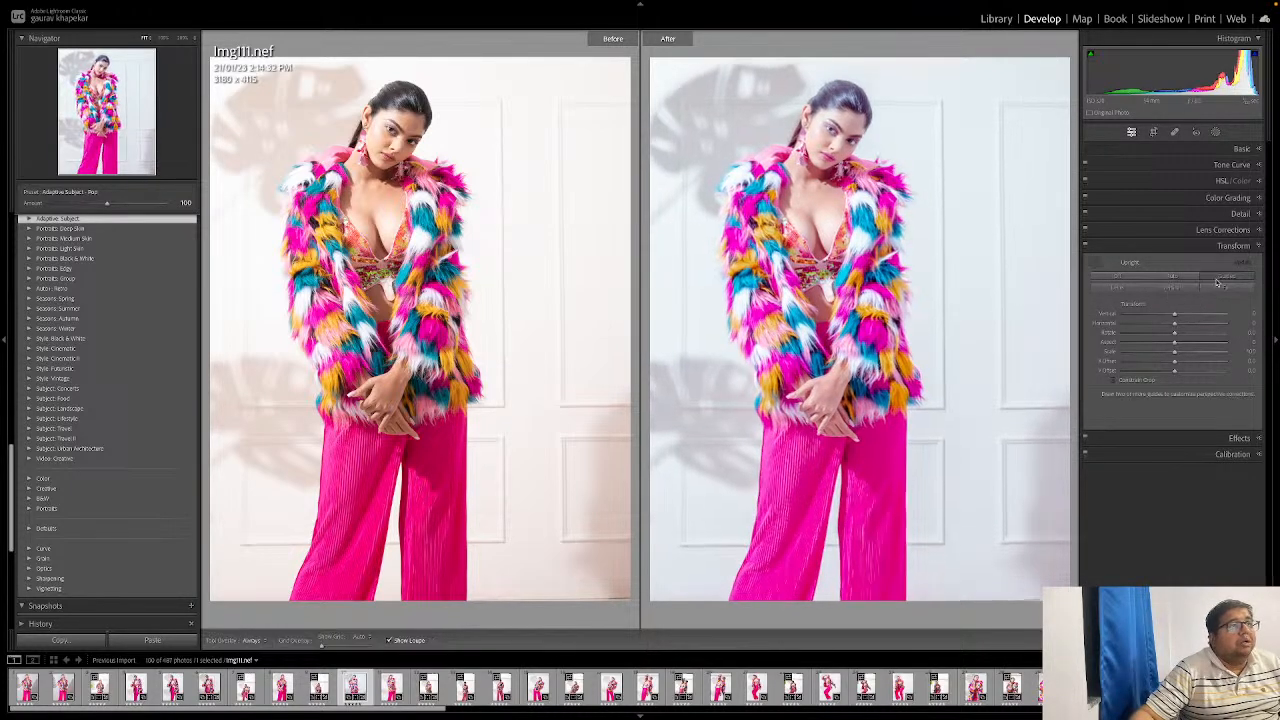
{"action": "left_click", "coordinate": [1130, 278]}
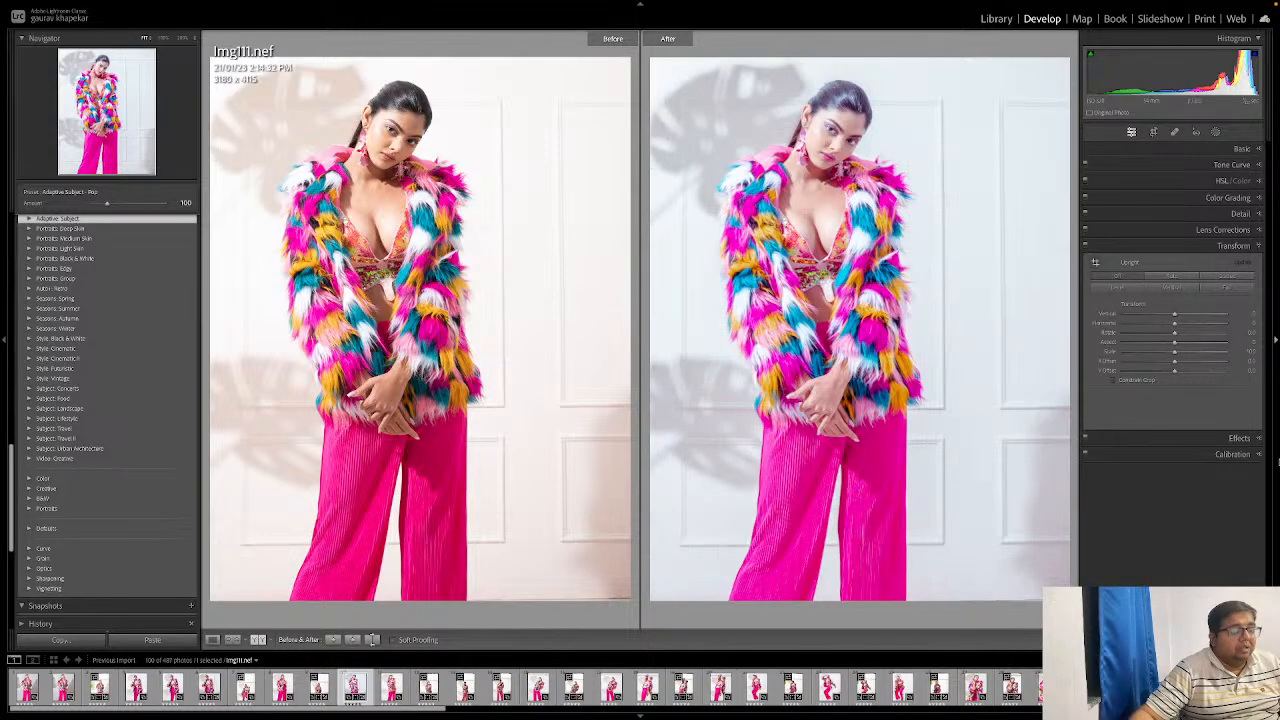
{"action": "key", "text": "ctrl+z"}
{"action": "key", "text": "ctrl+z"}
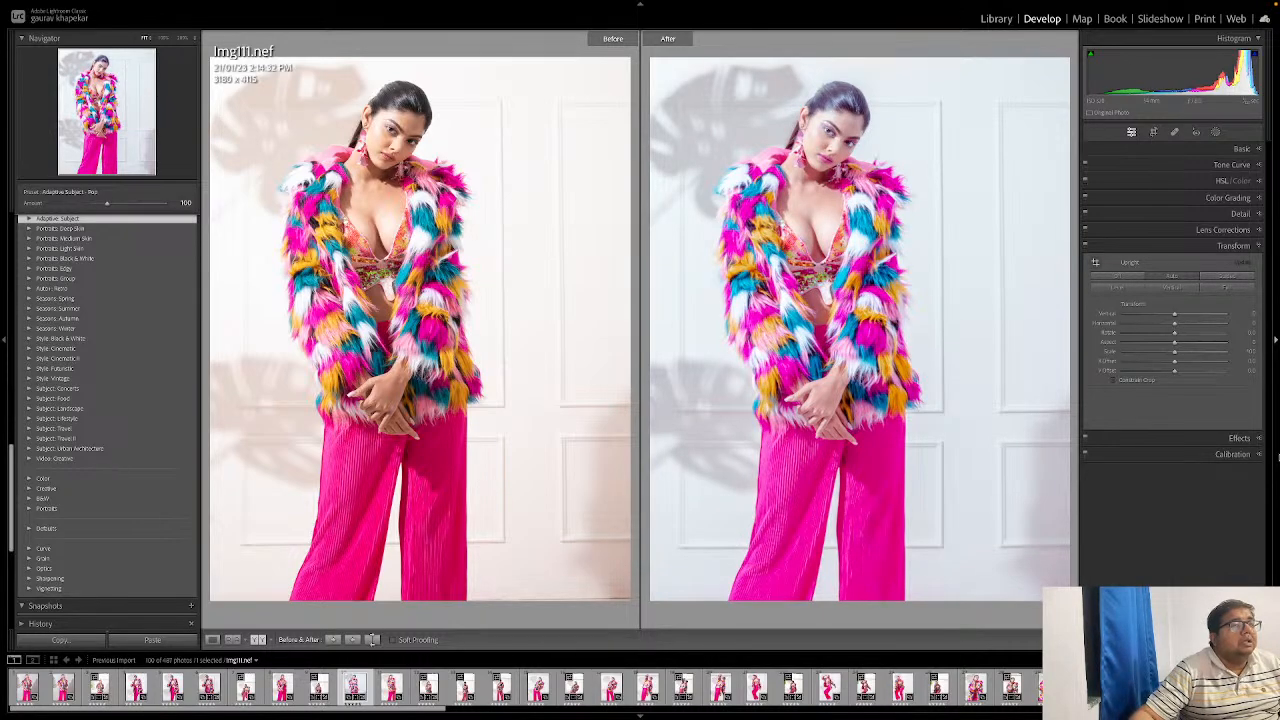
{"action": "key", "text": "ctrl+z"}
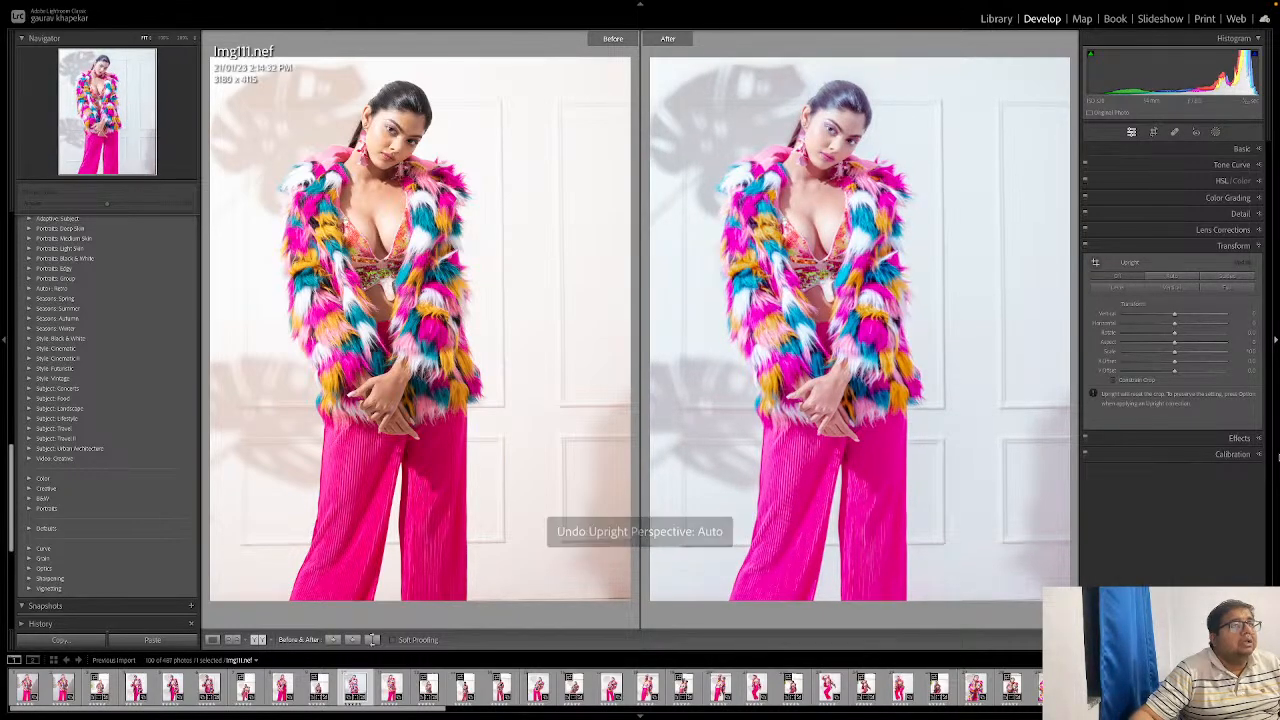
Step: Set the photo's Basic exposure to -0.20
{"action": "left_click", "coordinate": [1242, 148]}
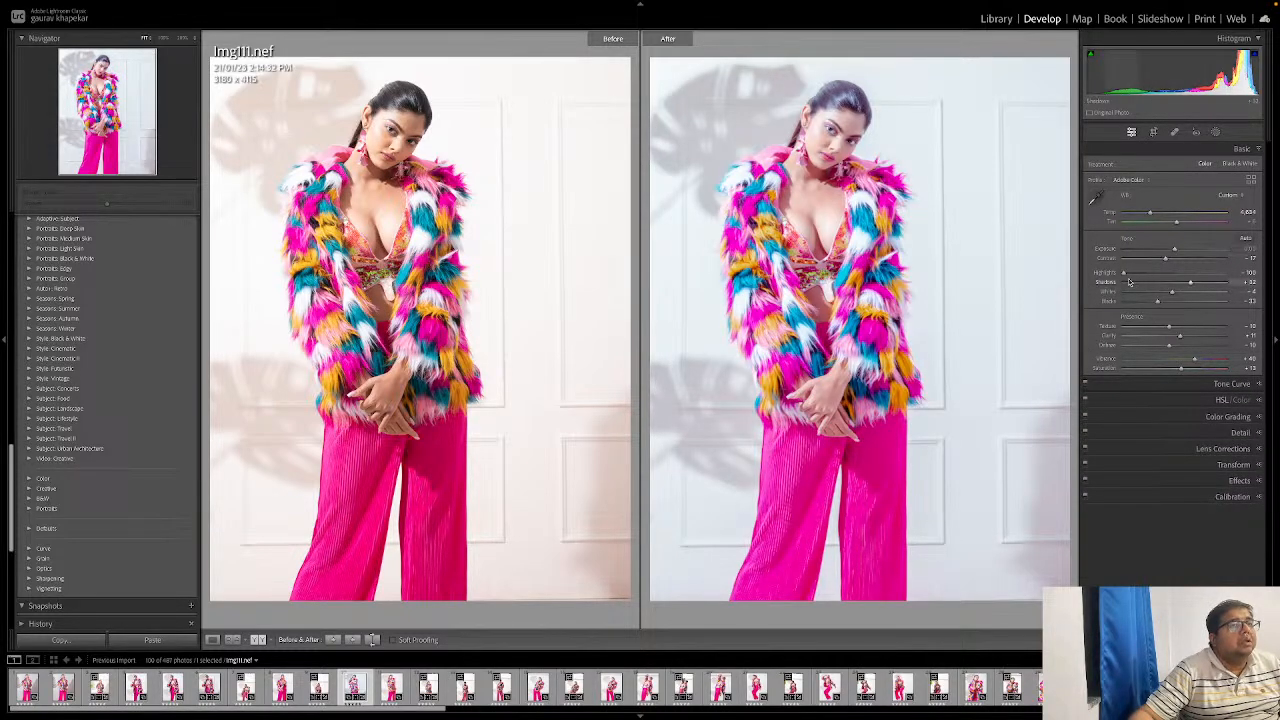
{"action": "left_click_drag", "start_coordinate": [1175, 252], "coordinate": [1173, 252]}
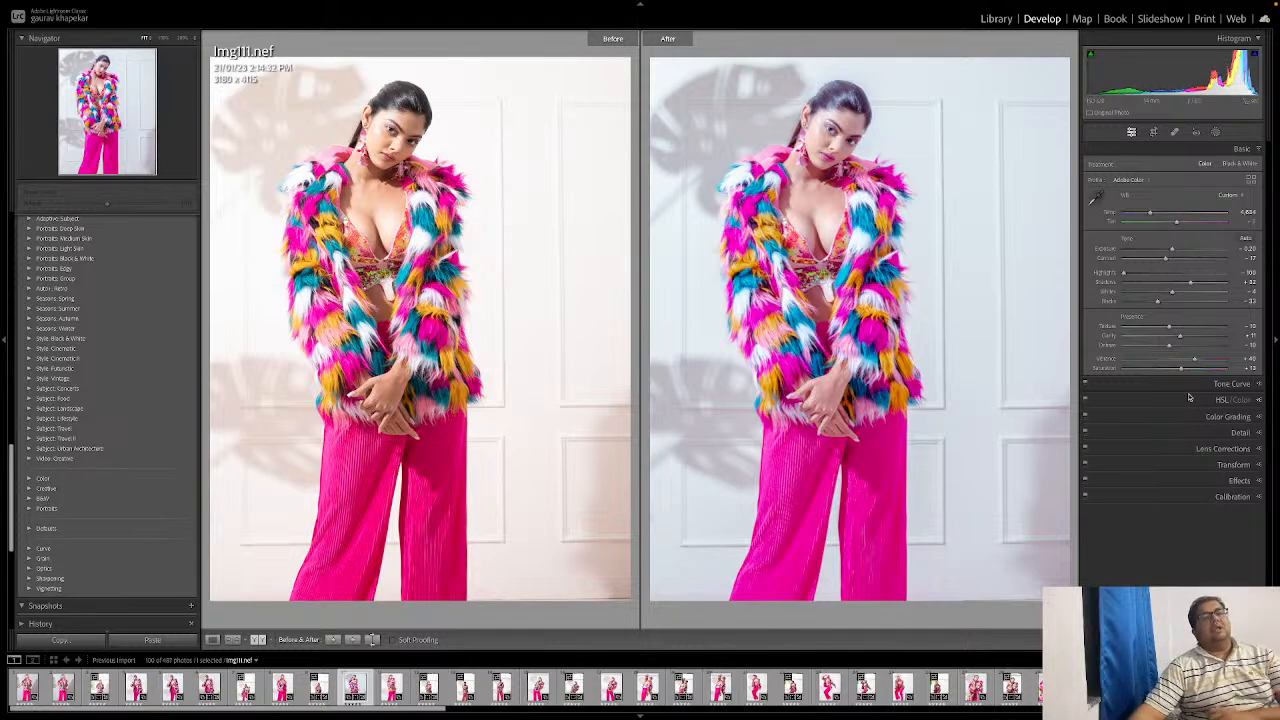
Step: Try the post-crop vignette at -100, shape it with midpoint 0, roundness -82 and feather 78, and set its amount to -19
{"action": "left_click", "coordinate": [1195, 482]}
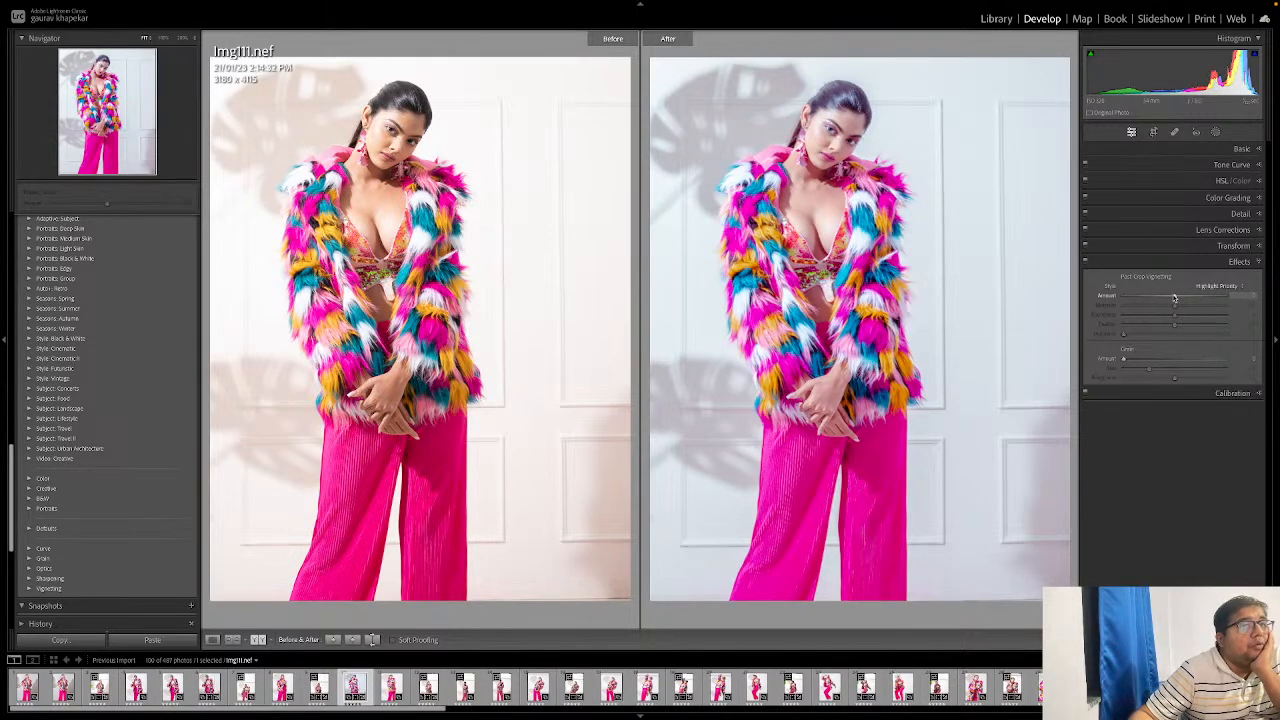
{"action": "mouse_move", "coordinate": [1174, 298]}
{"action": "left_mouse_down"}
{"action": "mouse_move", "coordinate": [1105, 300]}
{"action": "mouse_move", "coordinate": [1278, 293]}
{"action": "mouse_move", "coordinate": [1140, 298]}
{"action": "mouse_move", "coordinate": [1178, 297]}
{"action": "left_mouse_up"}
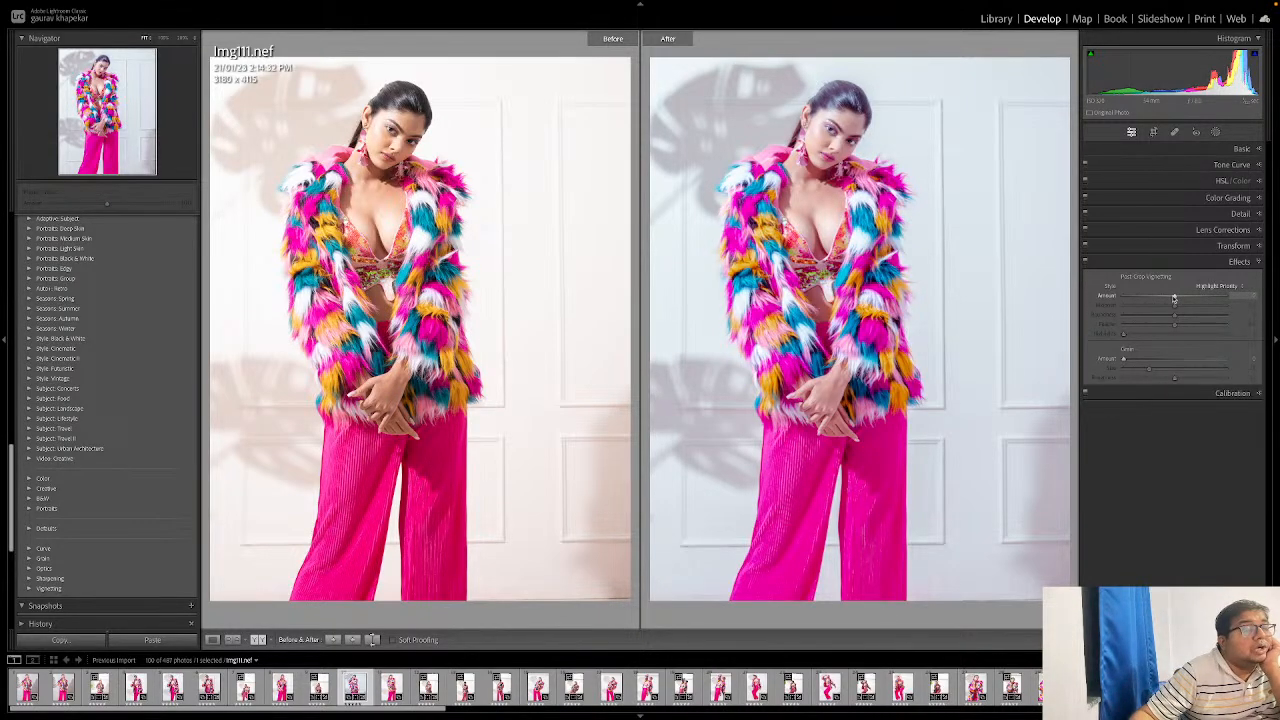
{"action": "left_click_drag", "start_coordinate": [1175, 298], "coordinate": [1091, 303]}
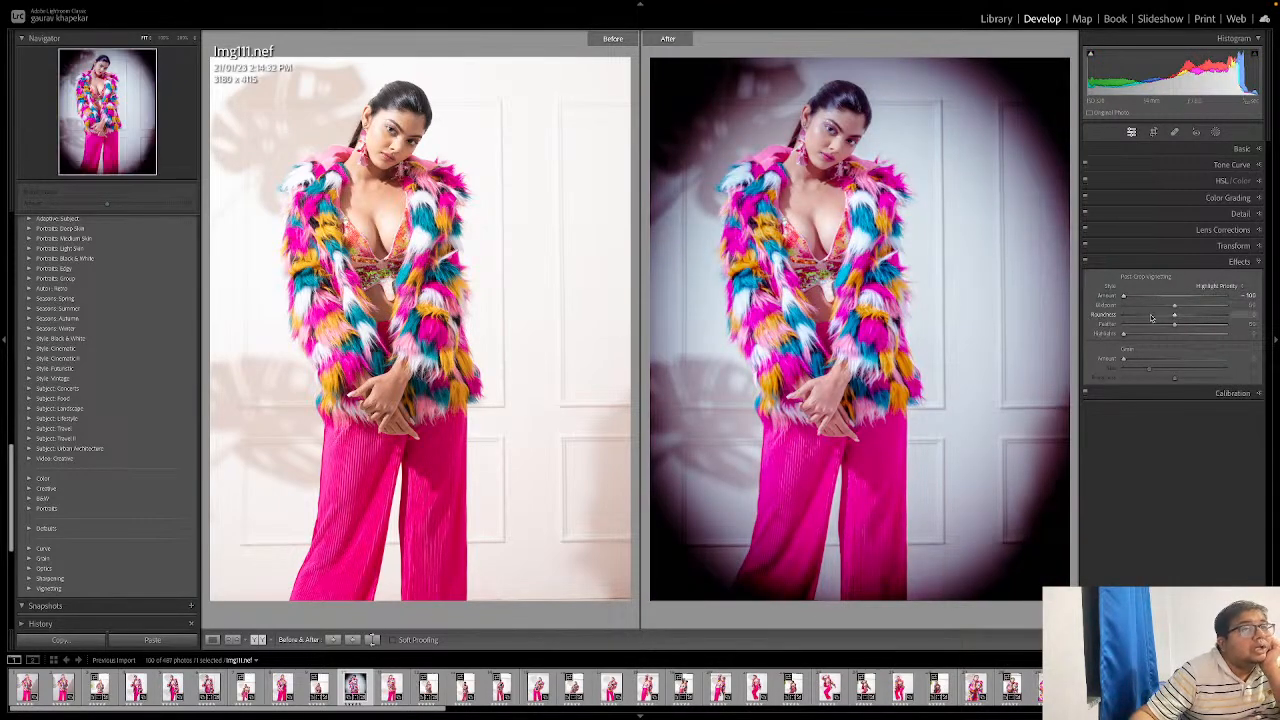
{"action": "left_click_drag", "start_coordinate": [1176, 306], "coordinate": [1133, 318]}
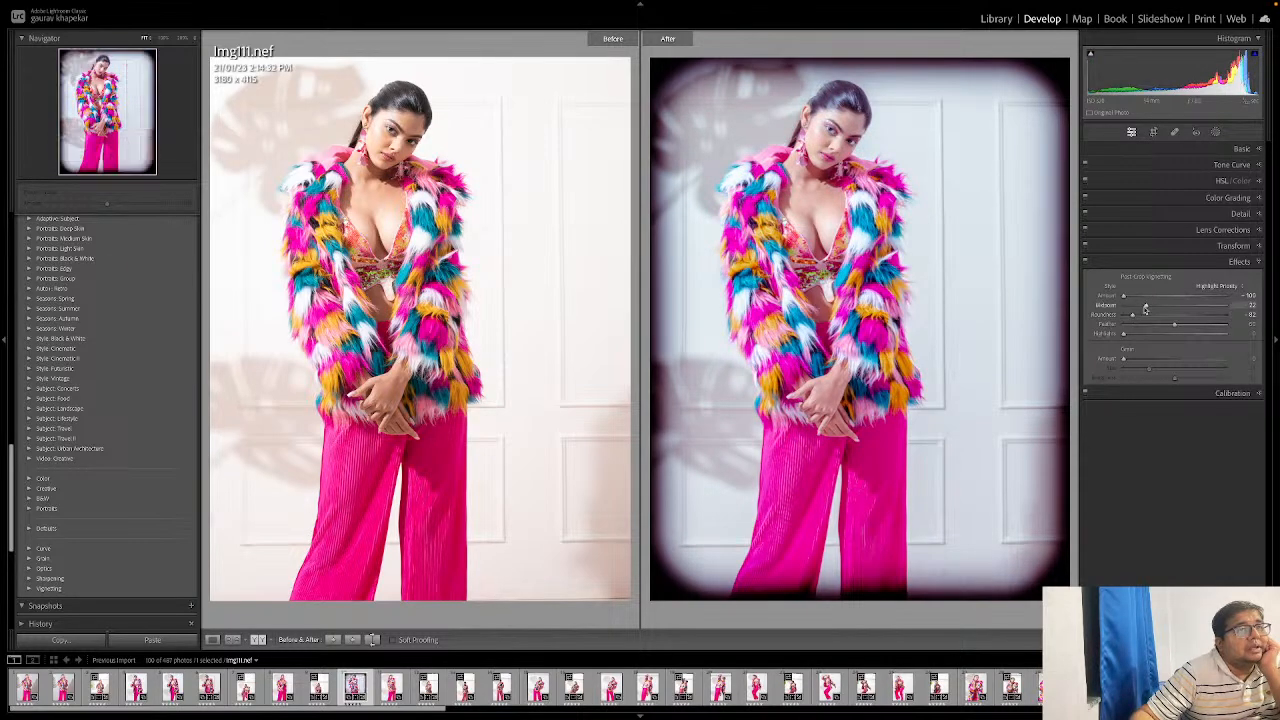
{"action": "left_click_drag", "start_coordinate": [1146, 306], "coordinate": [1203, 327]}
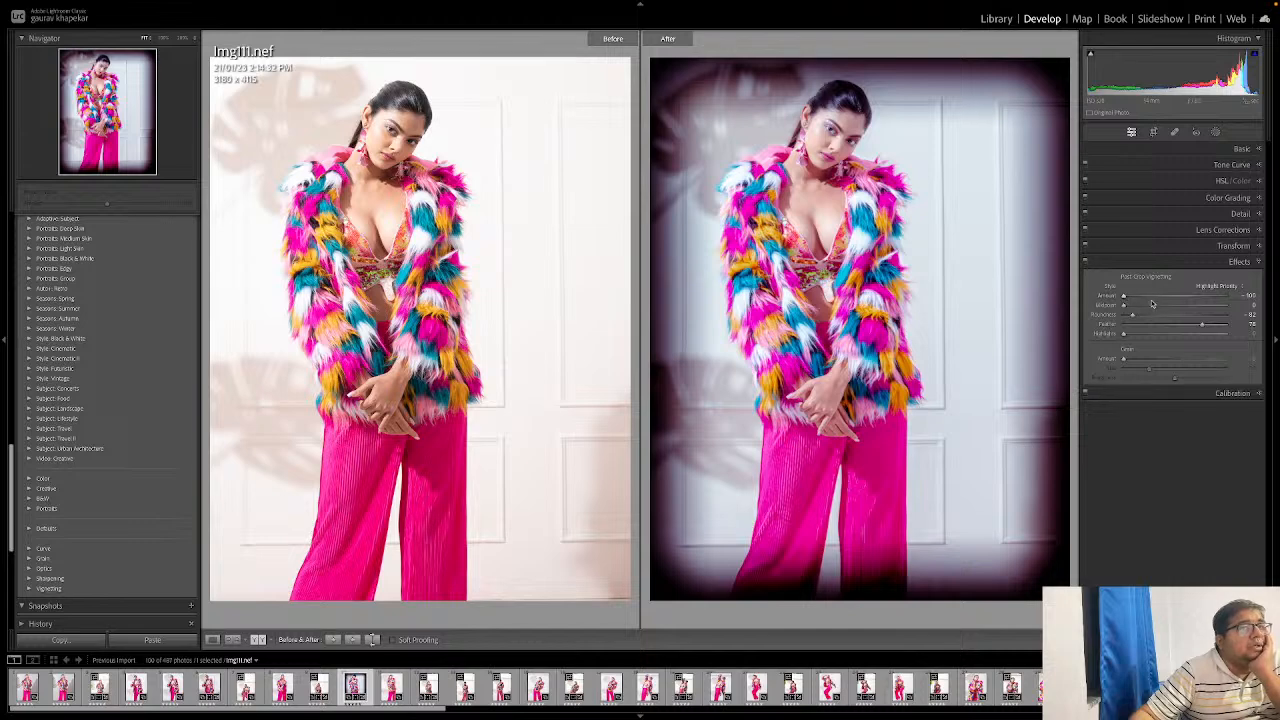
{"action": "left_click_drag", "start_coordinate": [1125, 298], "coordinate": [1164, 299]}
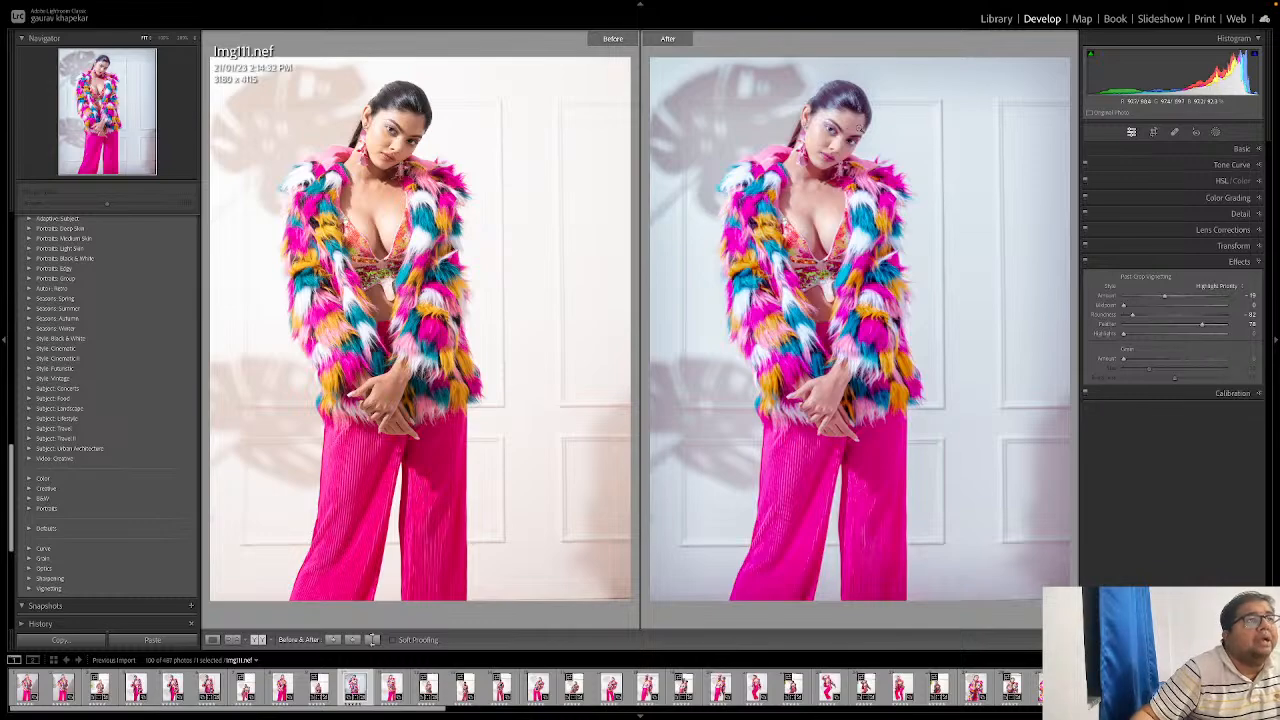
Step: Try grain amounts of about 54 and 17 on a close-up of the hair and eye, and reset the grain
{"action": "left_click", "coordinate": [867, 131]}
{"action": "left_click_drag", "start_coordinate": [830, 154], "coordinate": [919, 318]}
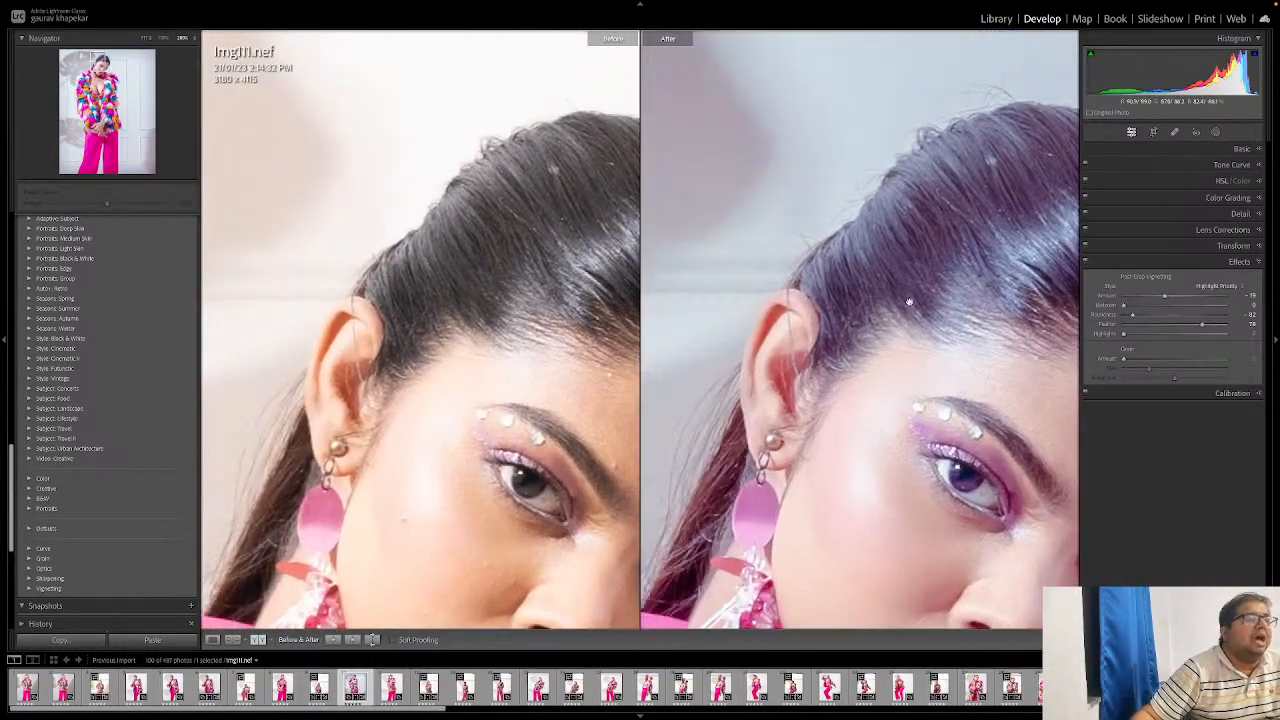
{"action": "left_click_drag", "start_coordinate": [845, 238], "coordinate": [933, 310]}
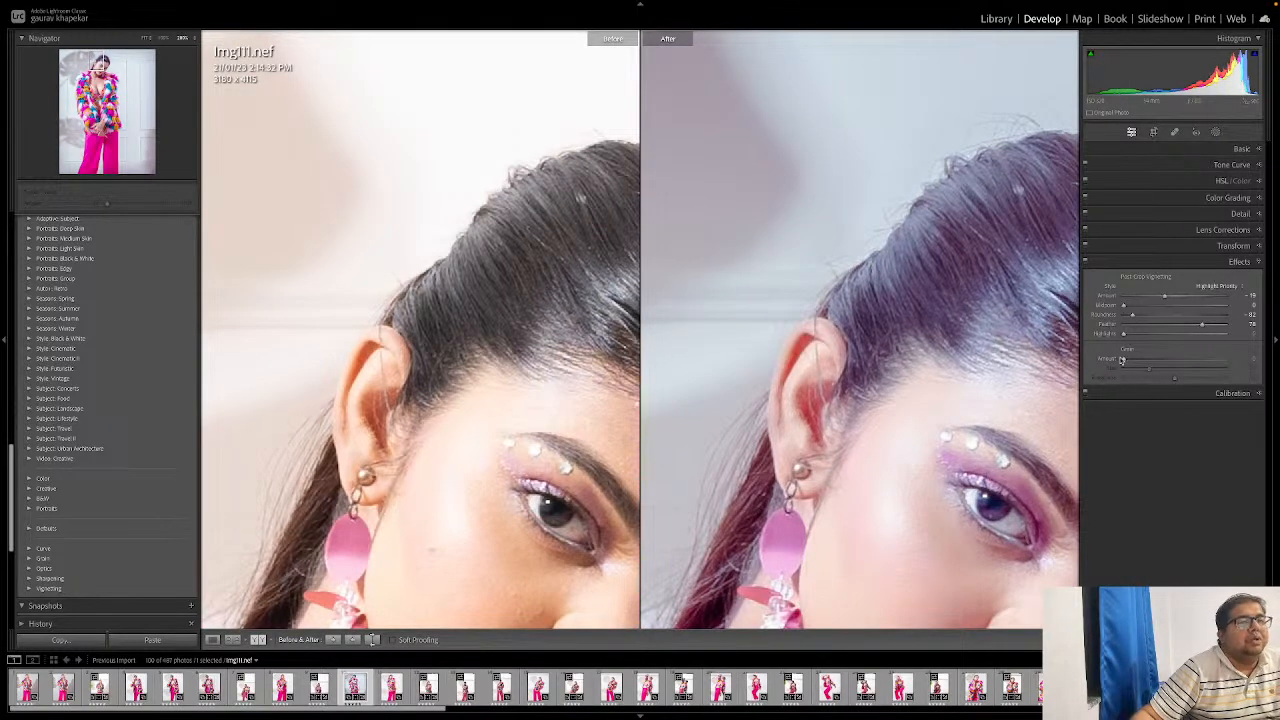
{"action": "left_click_drag", "start_coordinate": [1124, 358], "coordinate": [1180, 361]}
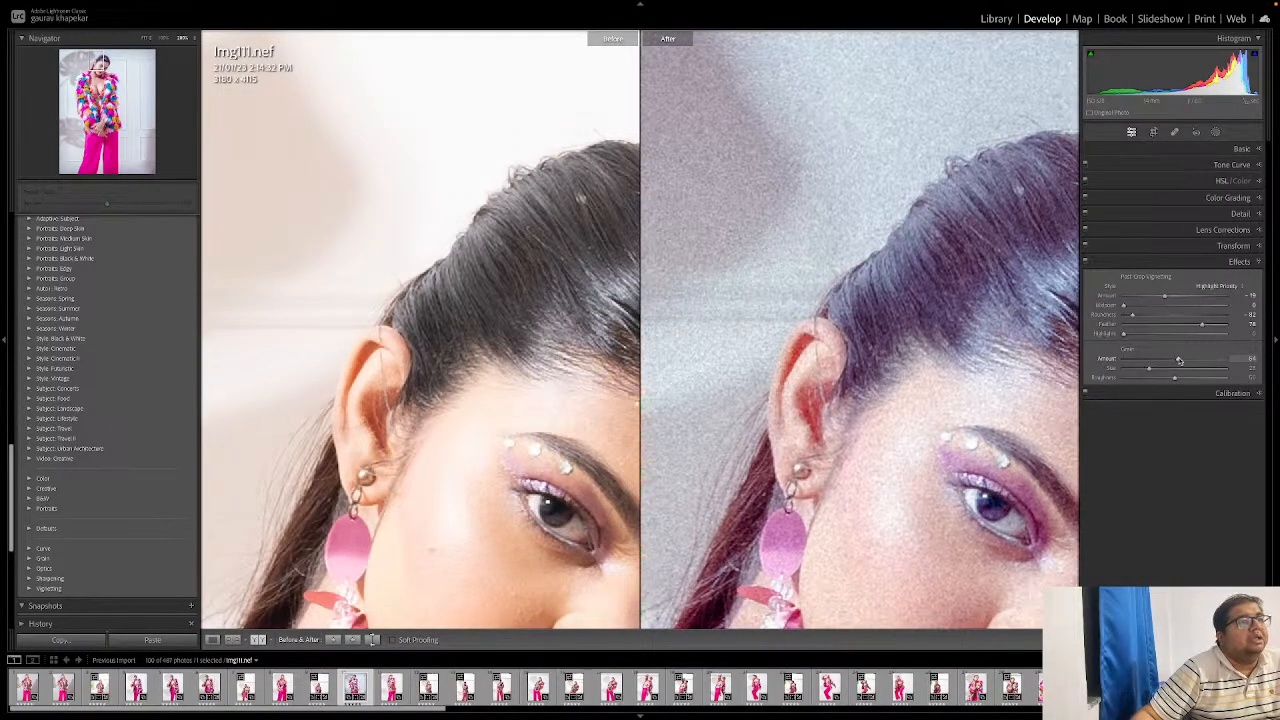
{"action": "left_click_drag", "start_coordinate": [1179, 361], "coordinate": [1142, 362]}
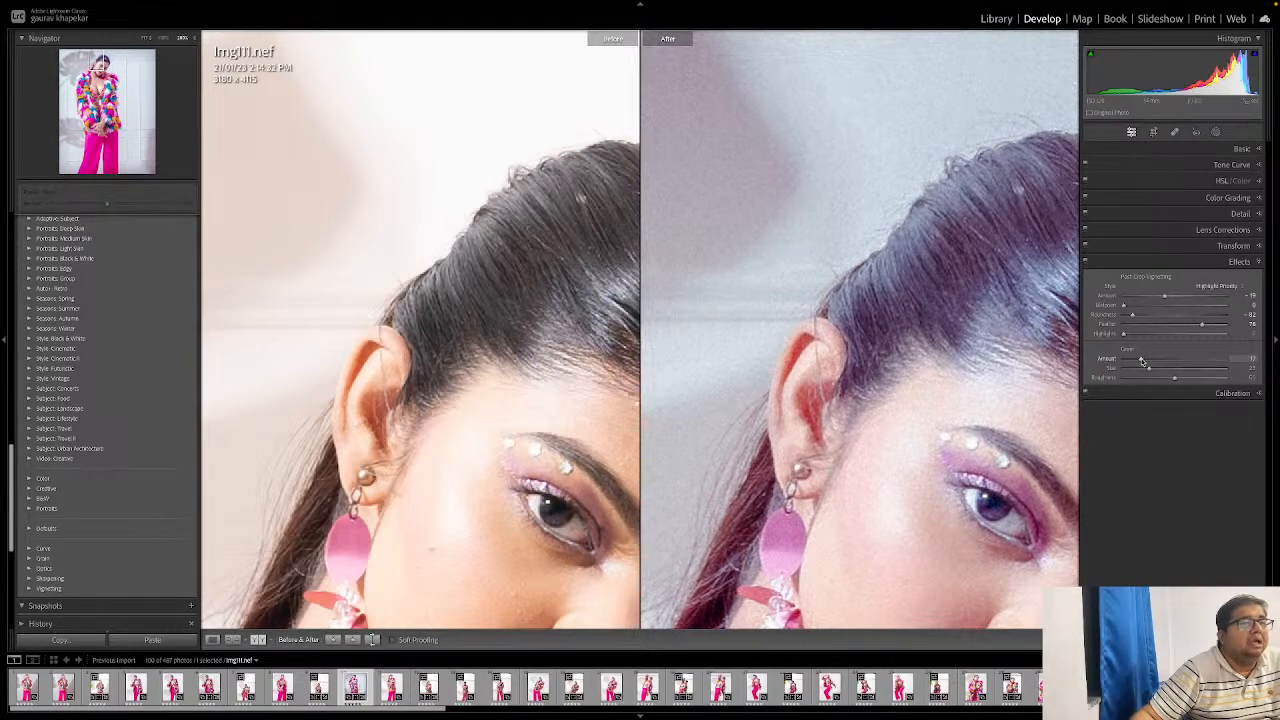
{"action": "double_click", "coordinate": [1140, 361]}
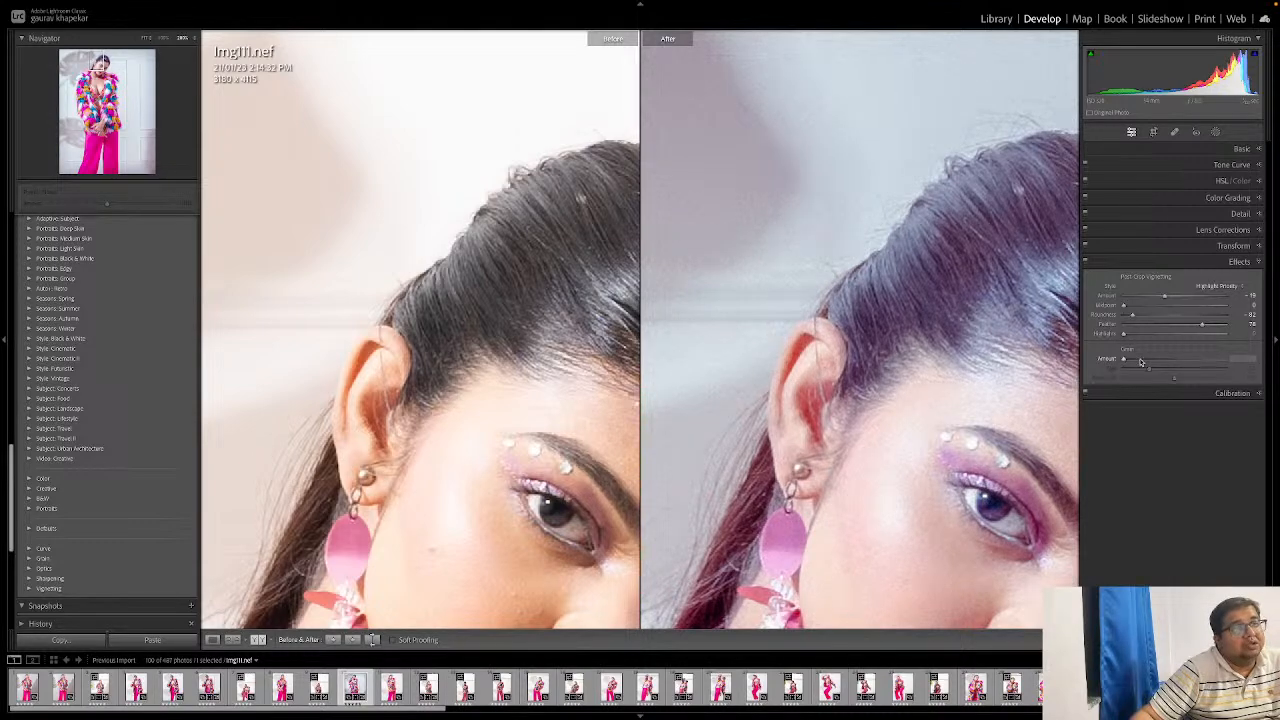
Step: Try grain at amount 44 on the face with a near-maximum size and a roughness of 100, and reset the grain amount
{"action": "left_click_drag", "start_coordinate": [1125, 361], "coordinate": [1170, 359]}
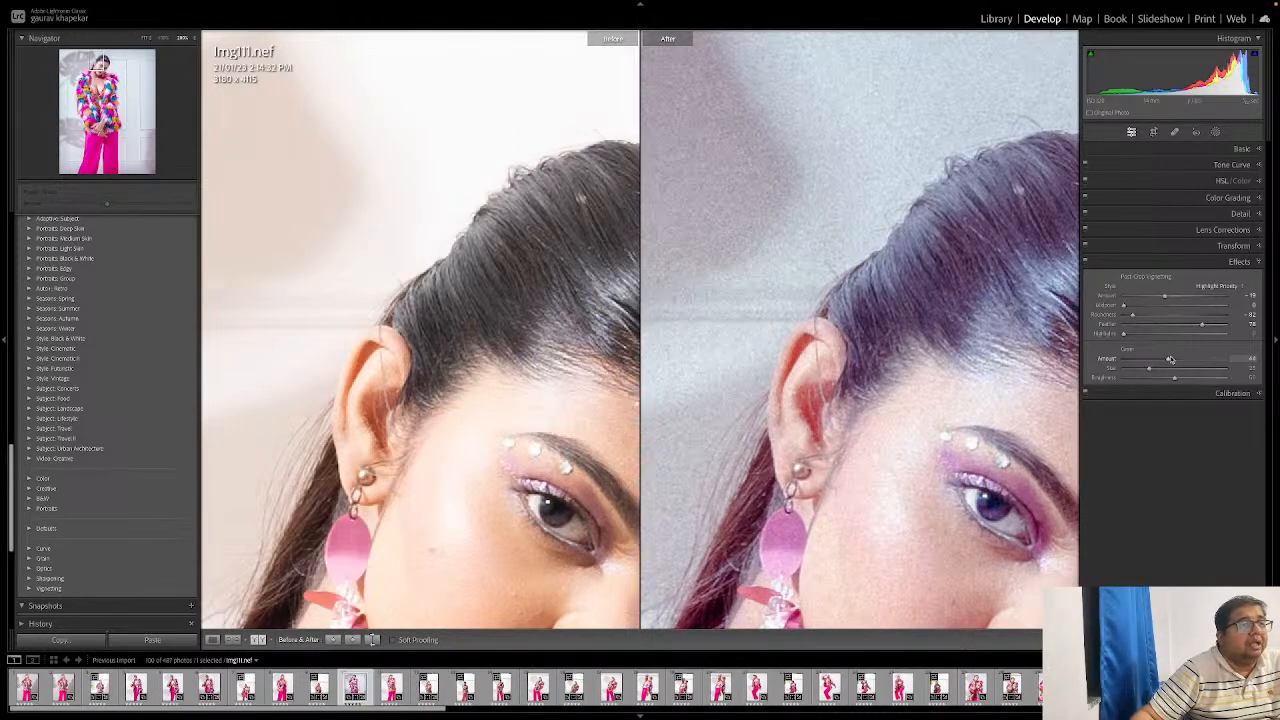
{"action": "left_click_drag", "start_coordinate": [1011, 403], "coordinate": [885, 255]}
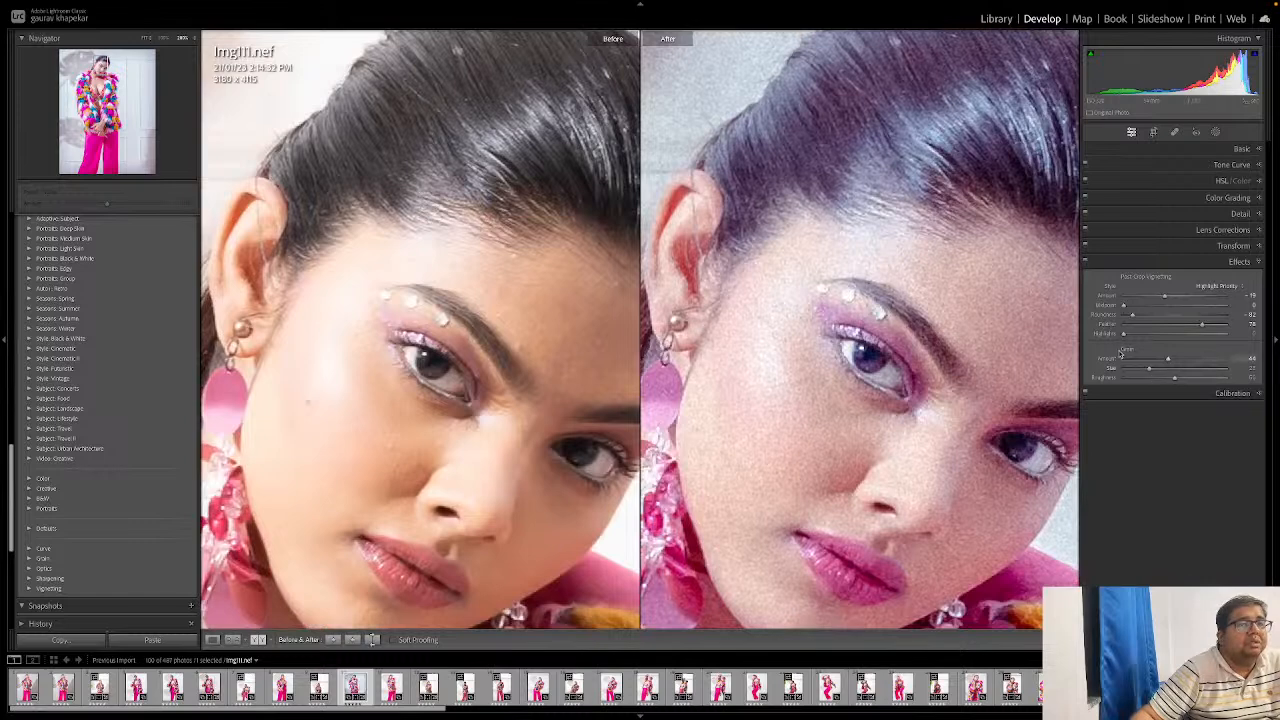
{"action": "left_click_drag", "start_coordinate": [1149, 369], "coordinate": [1222, 368]}
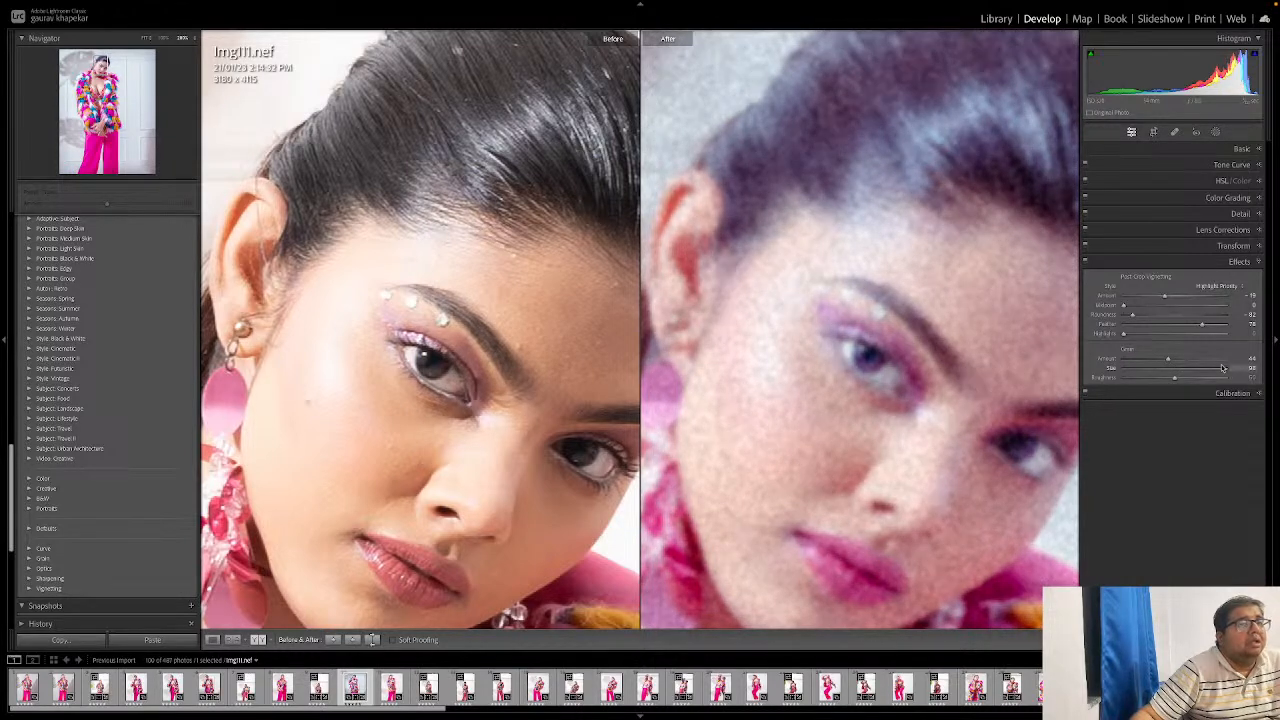
{"action": "double_click", "coordinate": [1222, 368]}
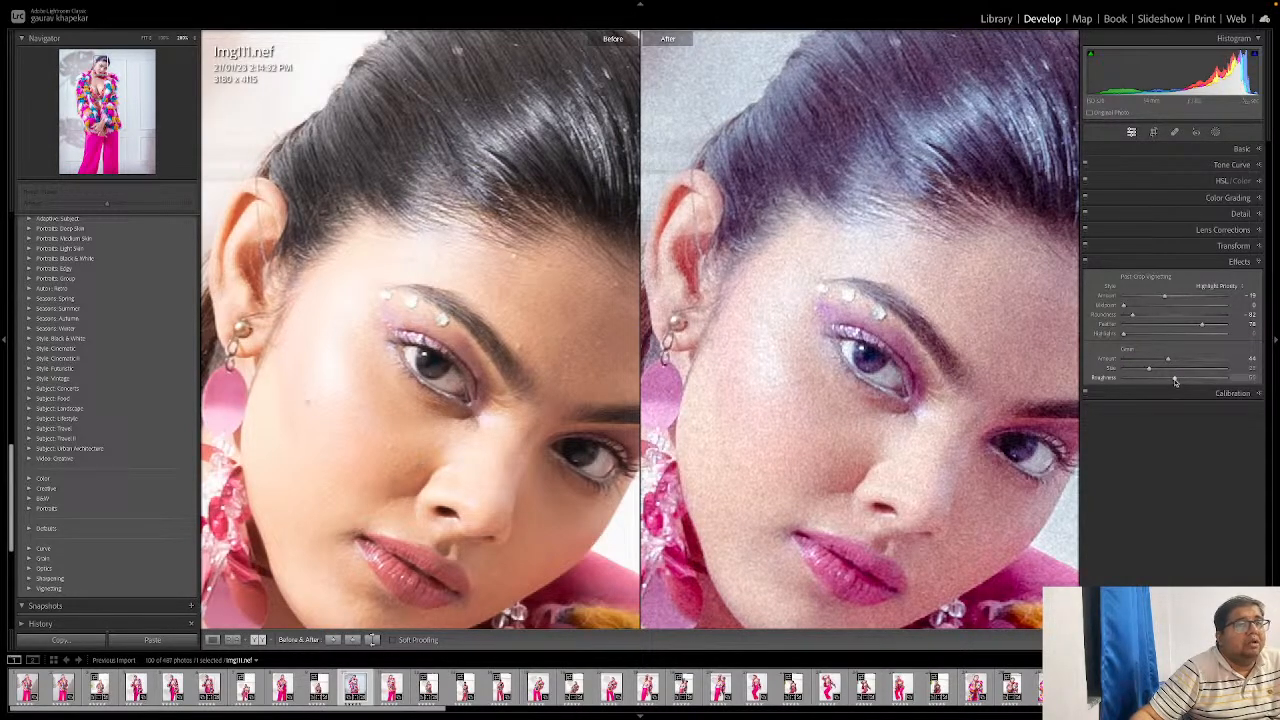
{"action": "left_click_drag", "start_coordinate": [1175, 381], "coordinate": [1257, 381]}
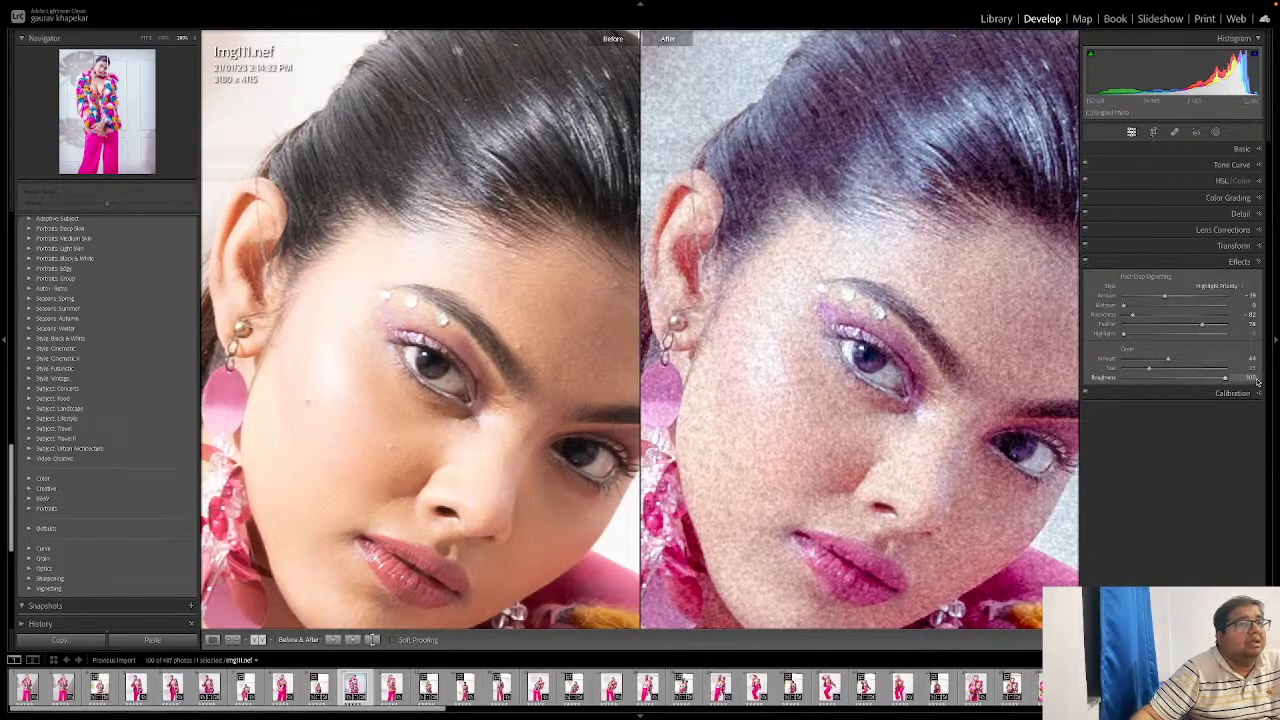
{"action": "left_click_drag", "start_coordinate": [1257, 381], "coordinate": [1169, 384]}
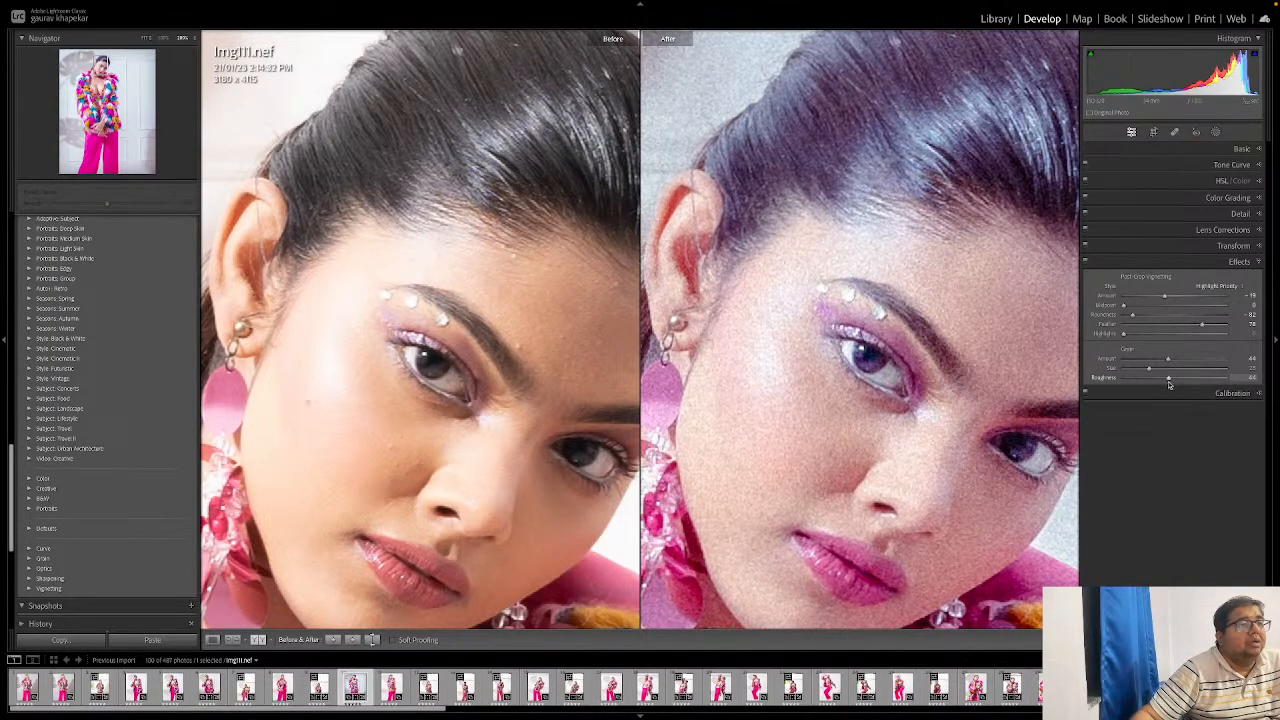
{"action": "double_click", "coordinate": [1169, 359]}
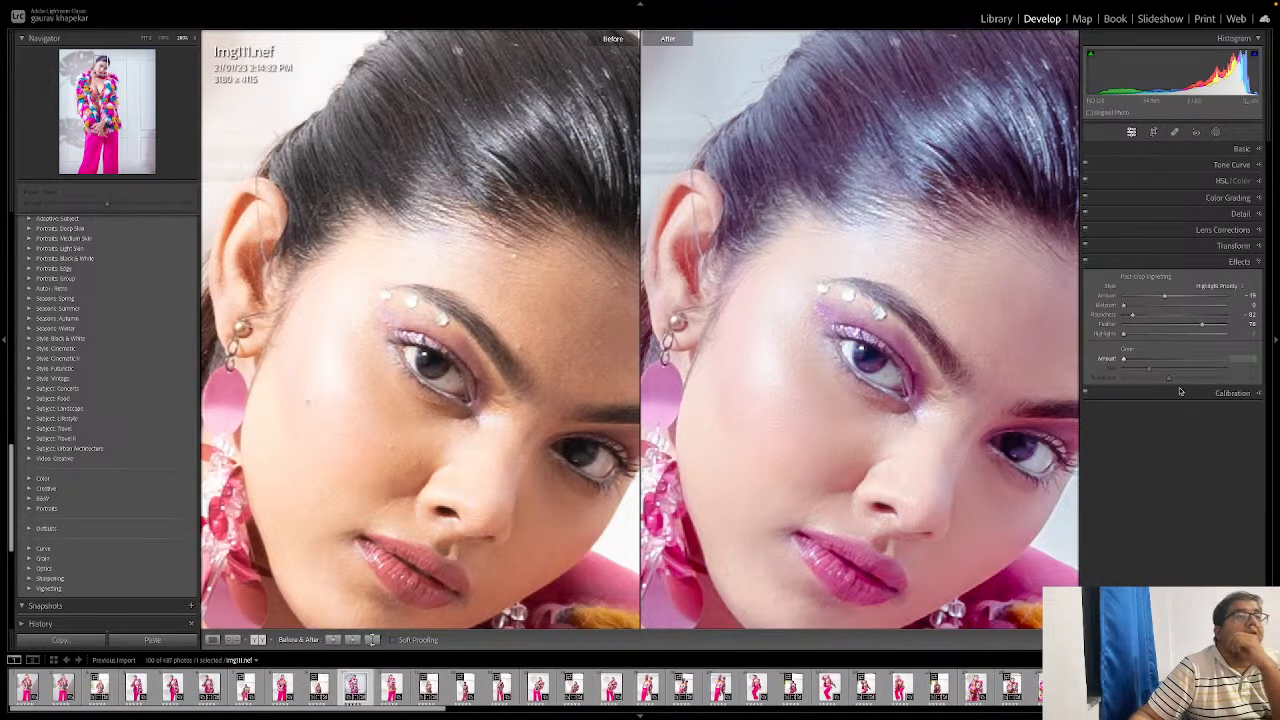
Step: Calibrate the primary hues to red -13, green -19 and blue -26, with blue saturation +7, and check the whole photo
{"action": "left_click", "coordinate": [1224, 394]}
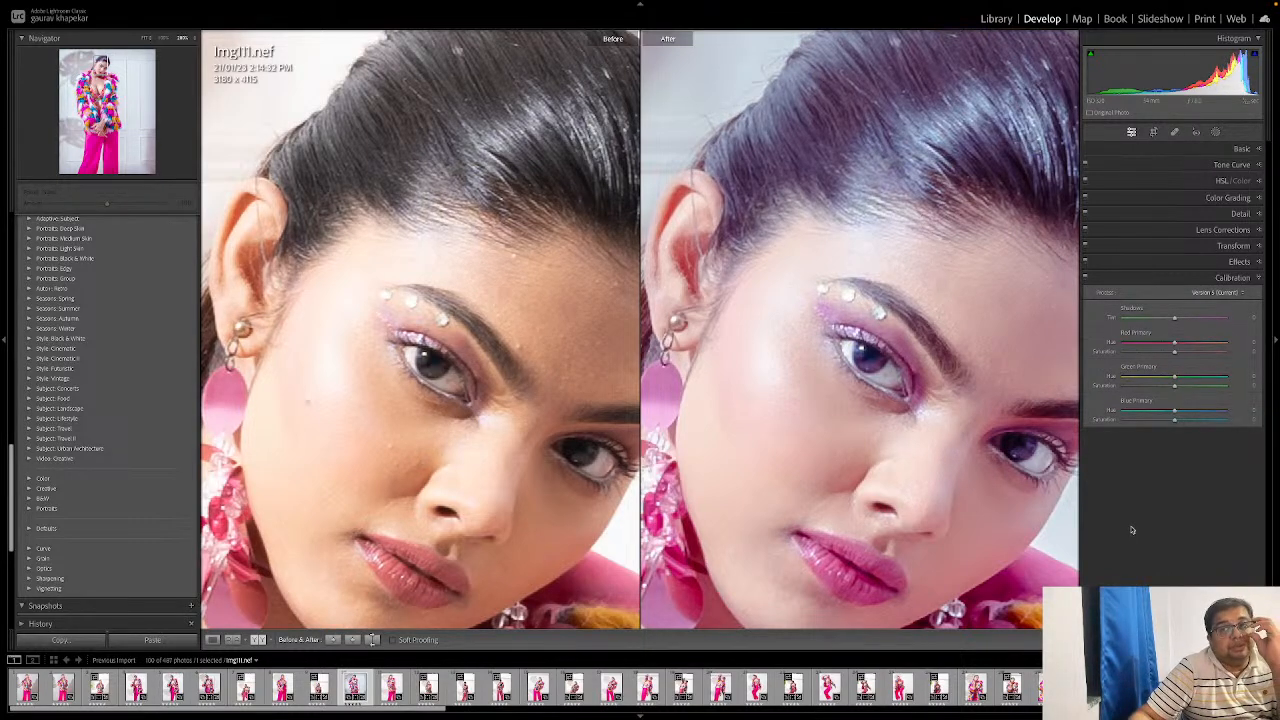
{"action": "mouse_move", "coordinate": [1138, 4]}
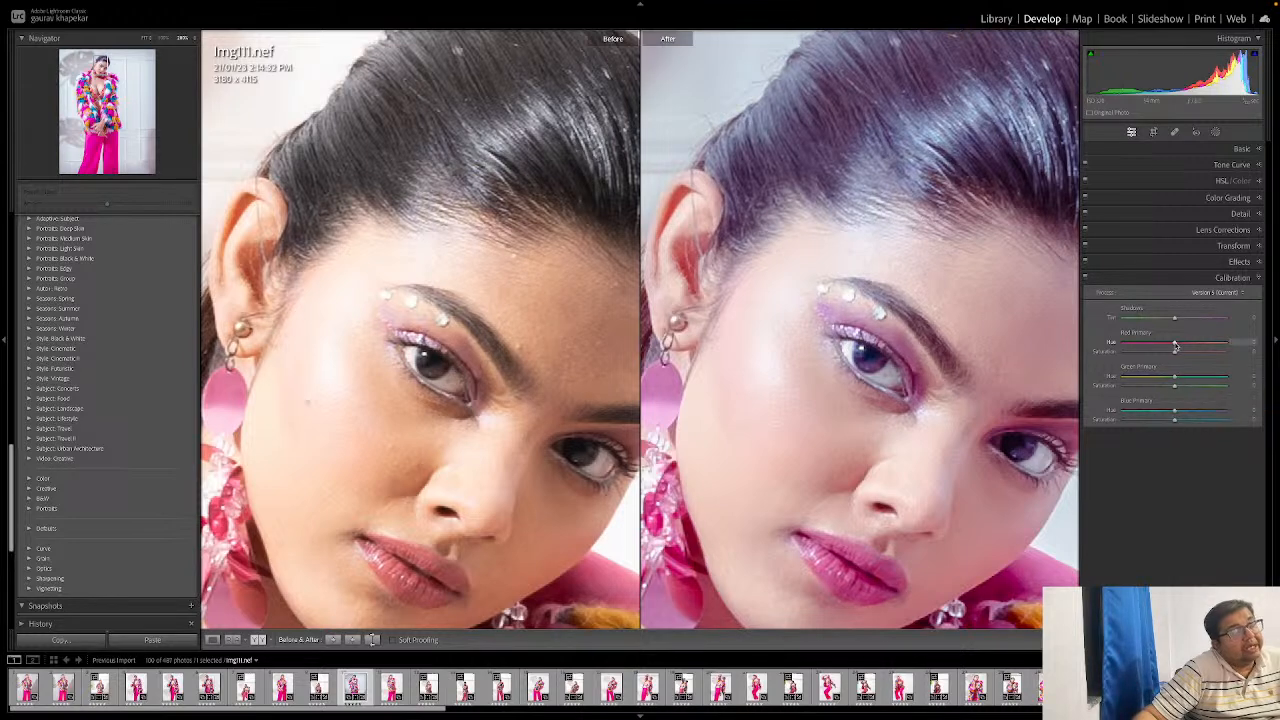
{"action": "left_click_drag", "start_coordinate": [1175, 344], "coordinate": [1169, 345]}
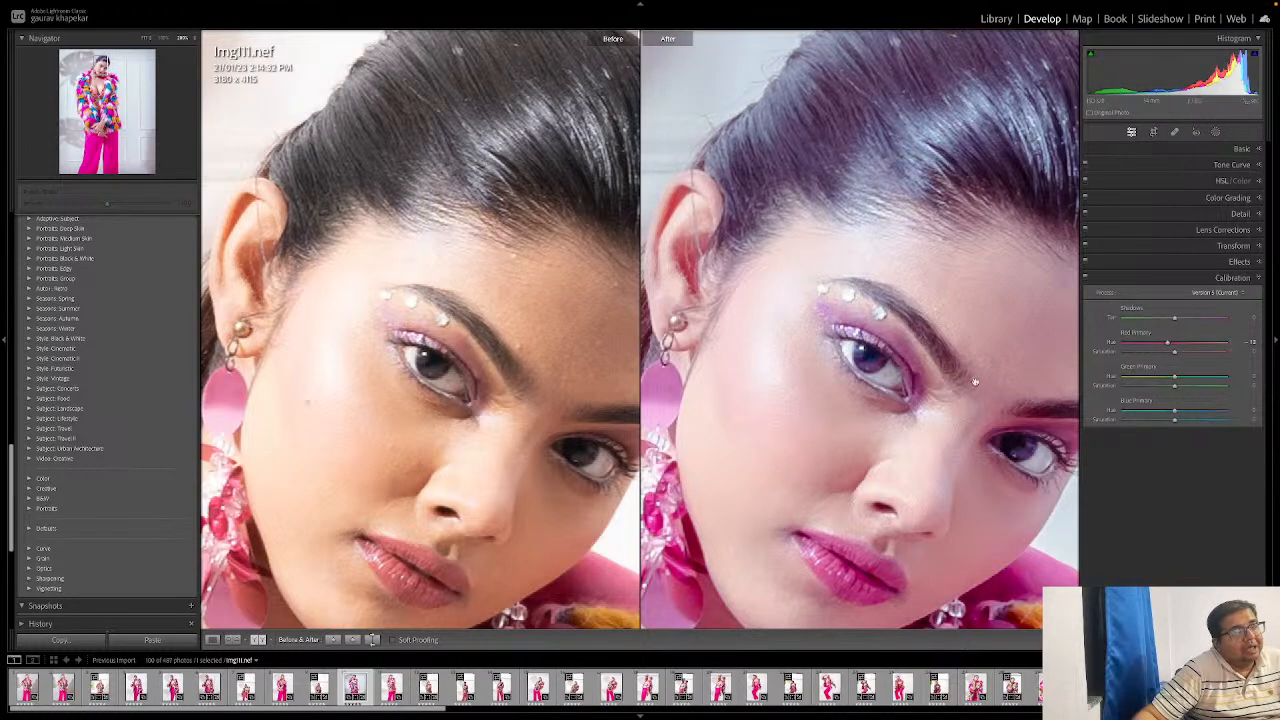
{"action": "left_click_drag", "start_coordinate": [915, 442], "coordinate": [880, 335]}
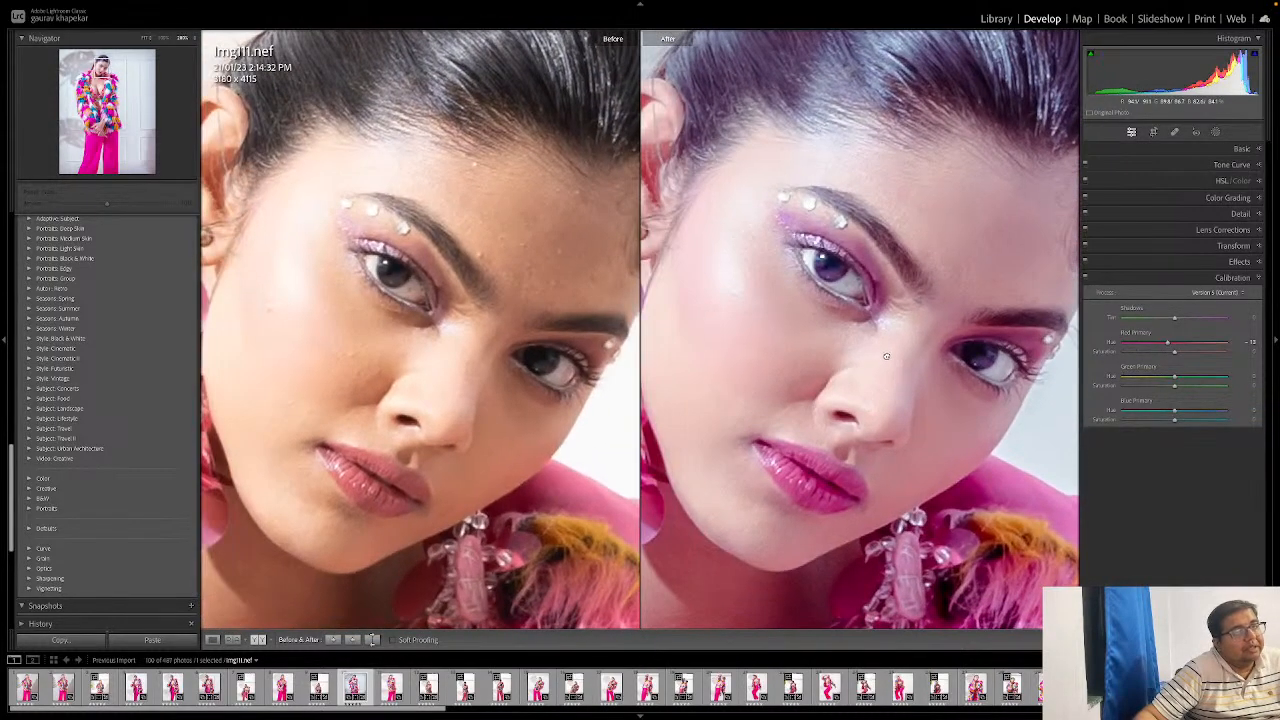
{"action": "left_click_drag", "start_coordinate": [1184, 377], "coordinate": [1164, 378]}
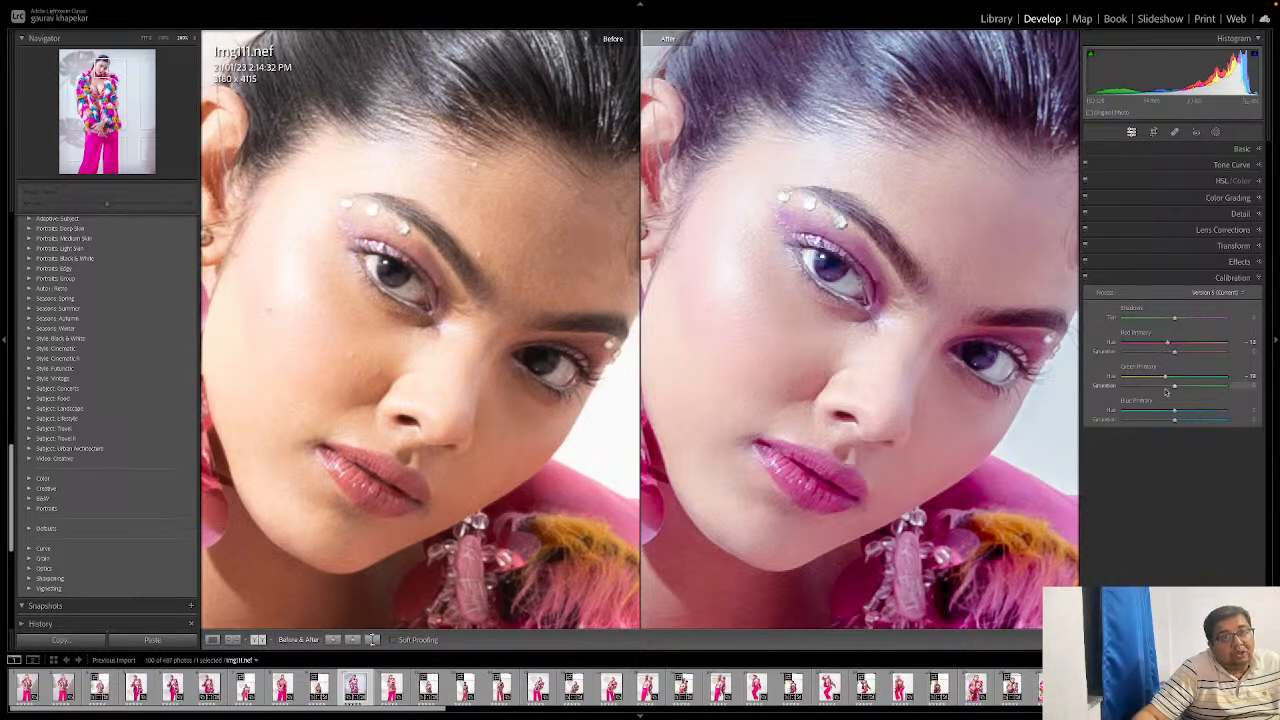
{"action": "mouse_move", "coordinate": [1175, 414]}
{"action": "left_mouse_down"}
{"action": "mouse_move", "coordinate": [1140, 411]}
{"action": "mouse_move", "coordinate": [1187, 411]}
{"action": "mouse_move", "coordinate": [1161, 410]}
{"action": "mouse_move", "coordinate": [1191, 421]}
{"action": "mouse_move", "coordinate": [1178, 421]}
{"action": "left_mouse_up"}
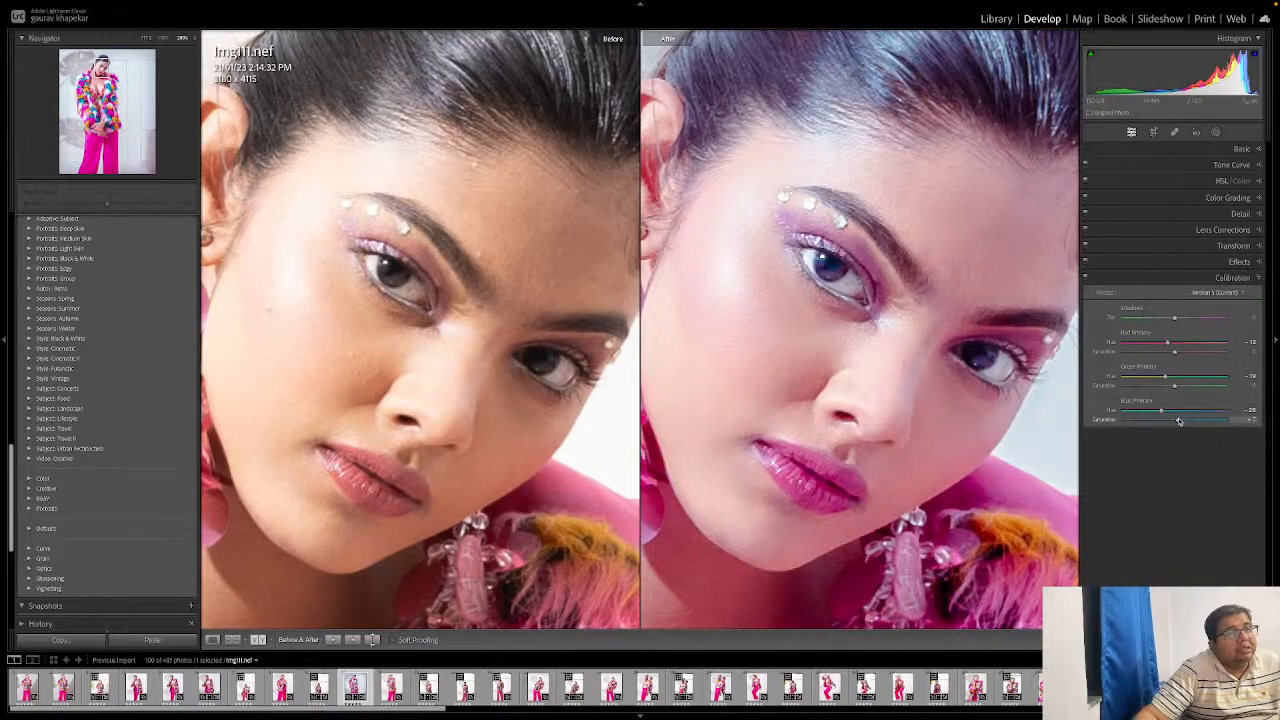
{"action": "left_click", "coordinate": [888, 316]}
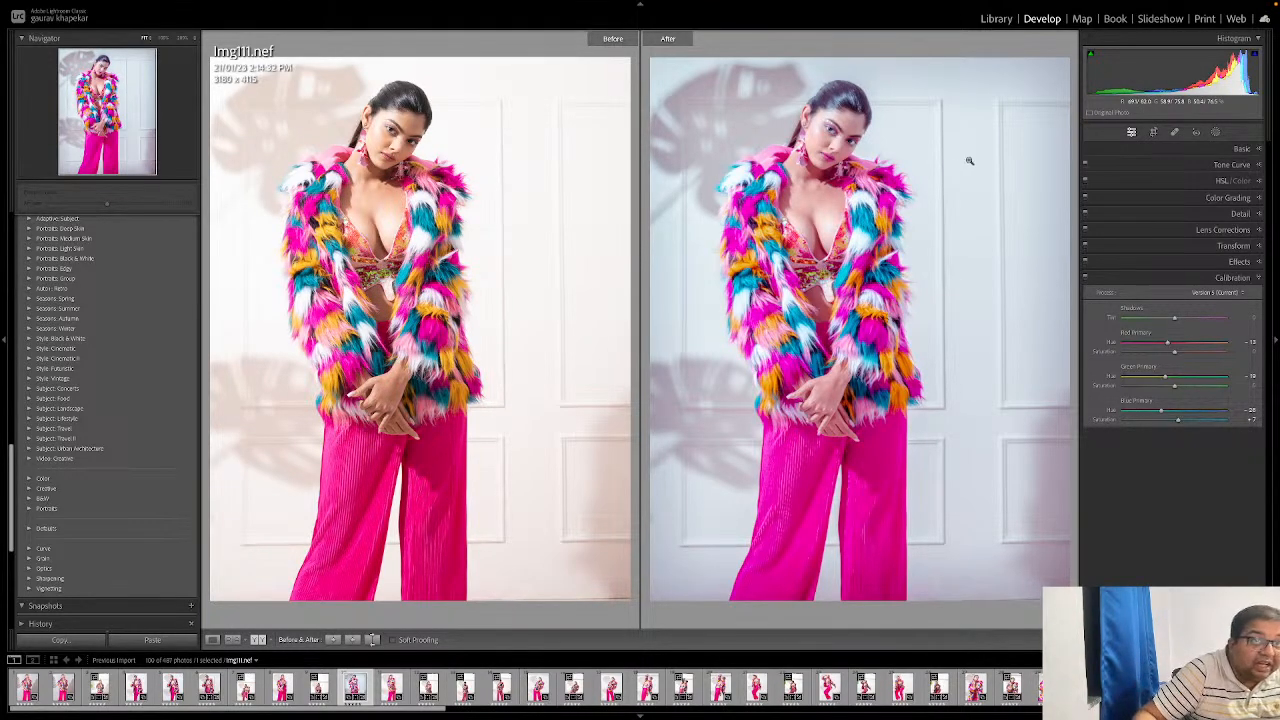
Step: Remove the post-crop vignette by setting its amount to 0
{"action": "left_click", "coordinate": [1208, 262]}
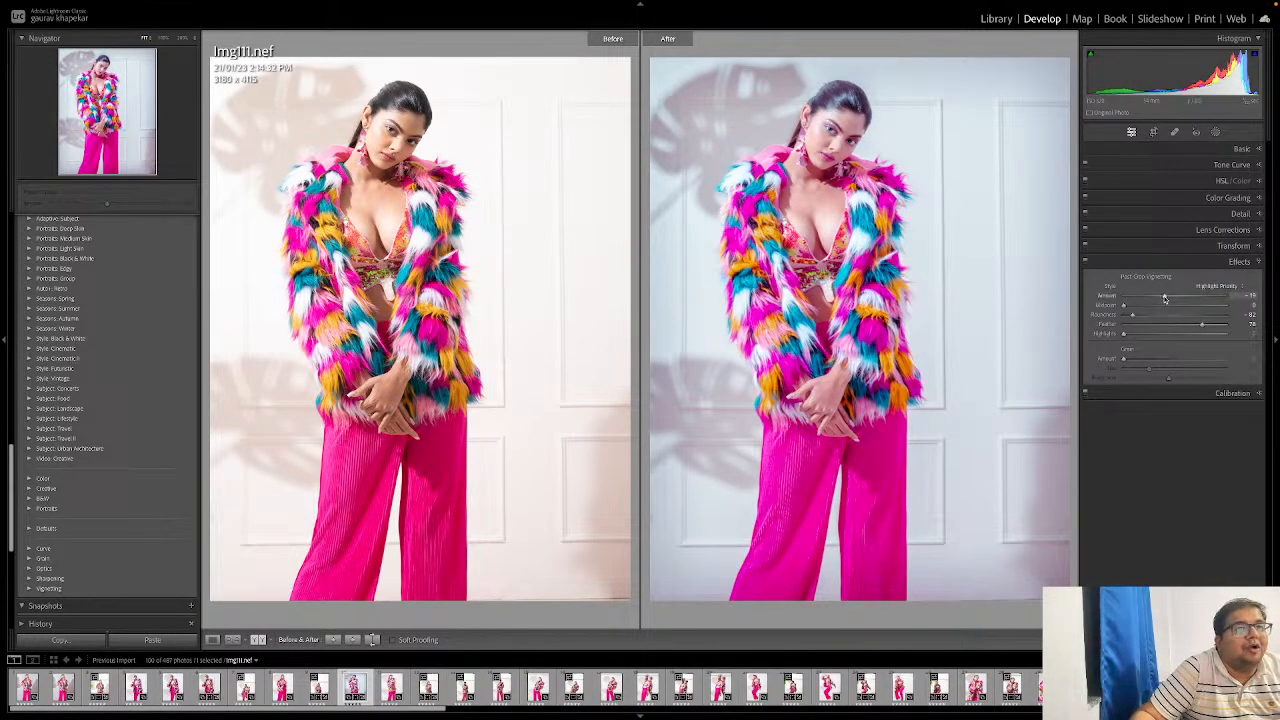
{"action": "left_click_drag", "start_coordinate": [1167, 300], "coordinate": [1175, 298]}
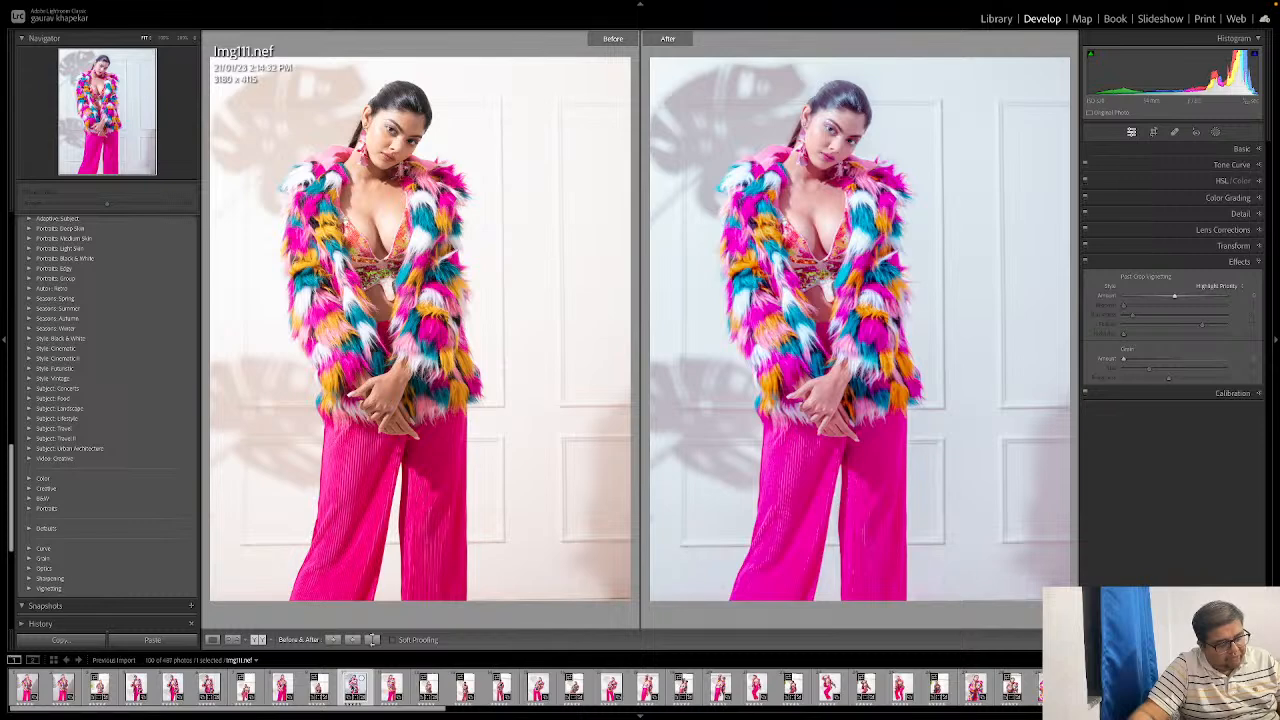
Step: Copy the photo's develop settings, including Mask 3 and Mask 2 along with the default selections
{"action": "key", "text": "super+shift+c"}
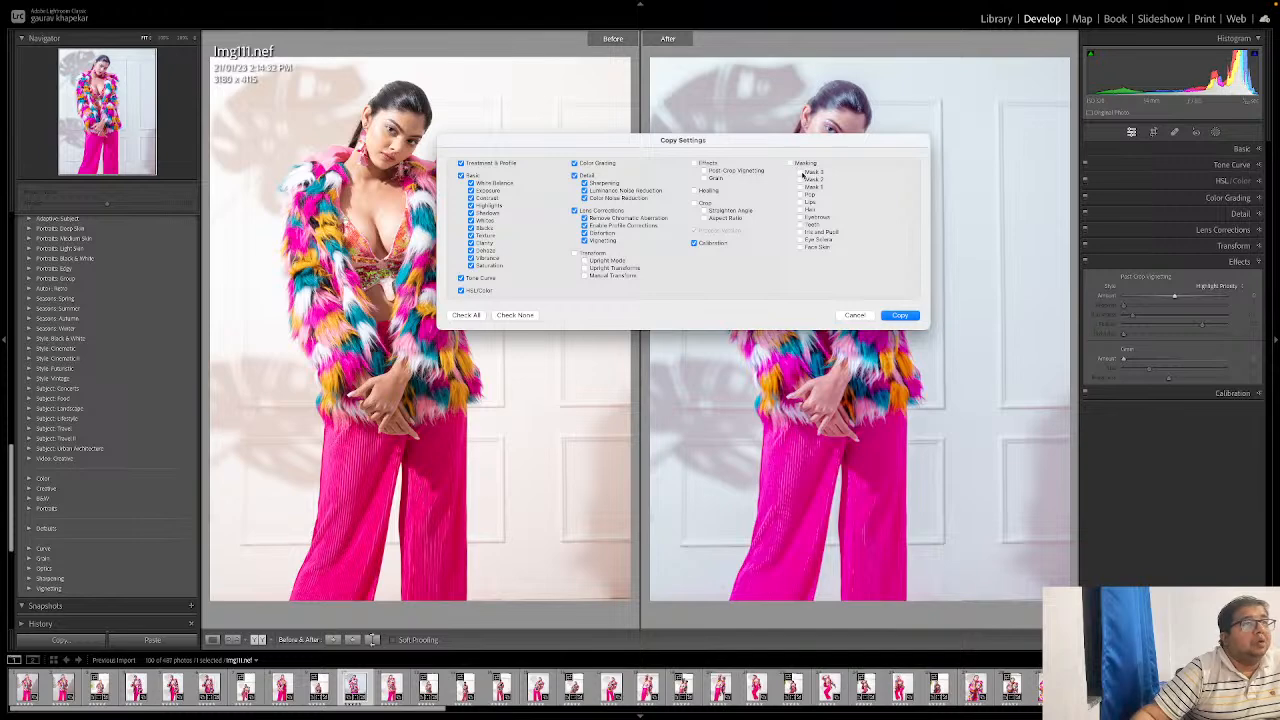
{"action": "left_click", "coordinate": [800, 172]}
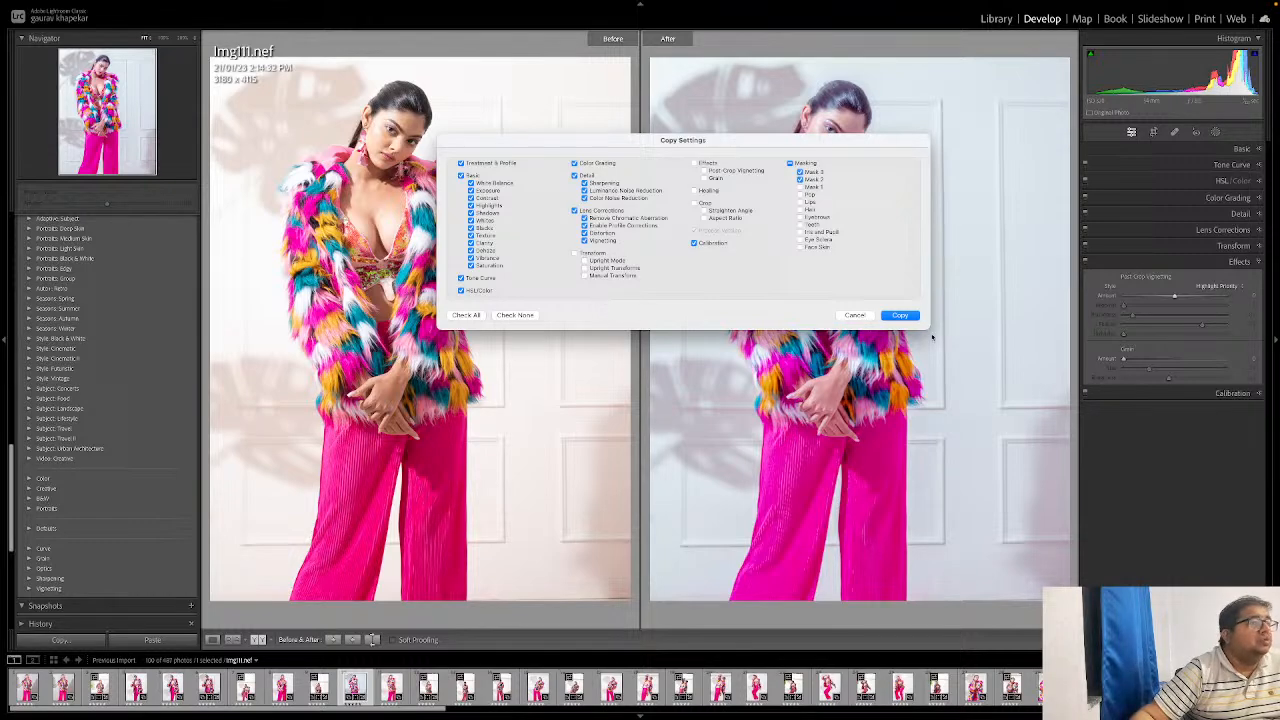
{"action": "left_click", "coordinate": [900, 315]}
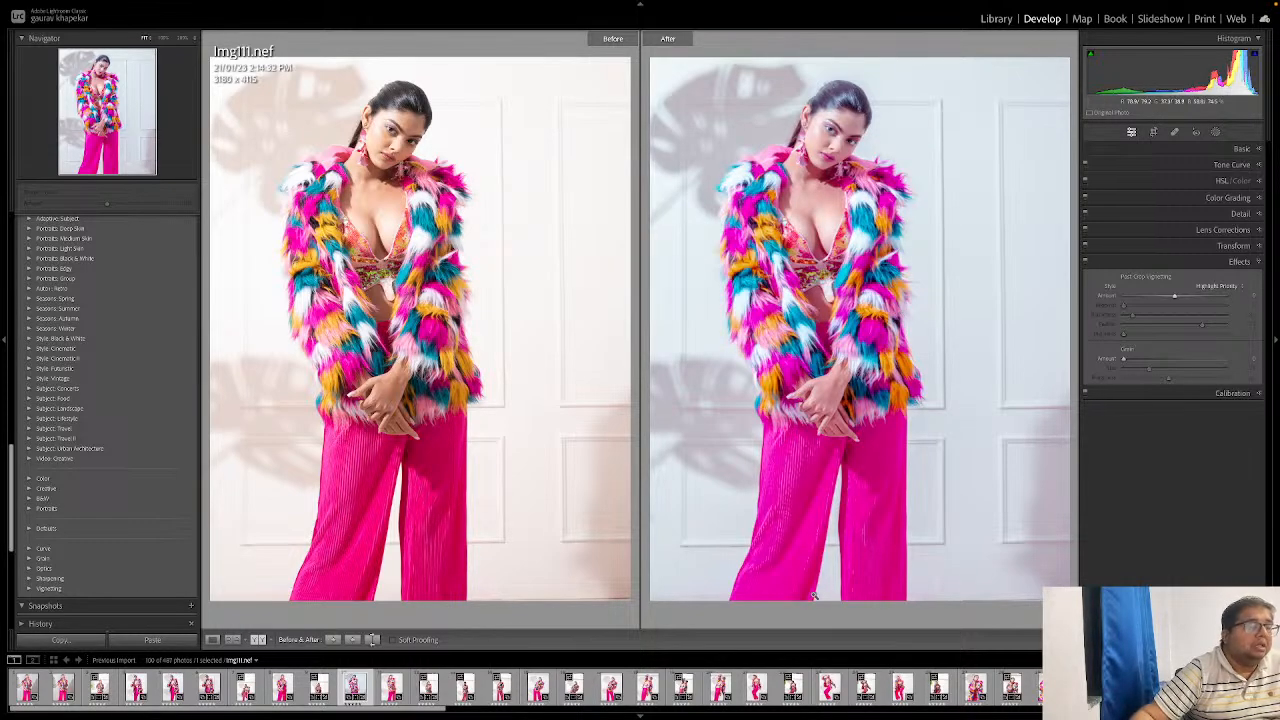
Step: Browse other photos from the shoot and open _DSC9686.NEF, the pose with both arms raised
{"action": "left_click_drag", "start_coordinate": [438, 713], "coordinate": [646, 716]}
{"action": "left_click_drag", "start_coordinate": [645, 716], "coordinate": [665, 716]}
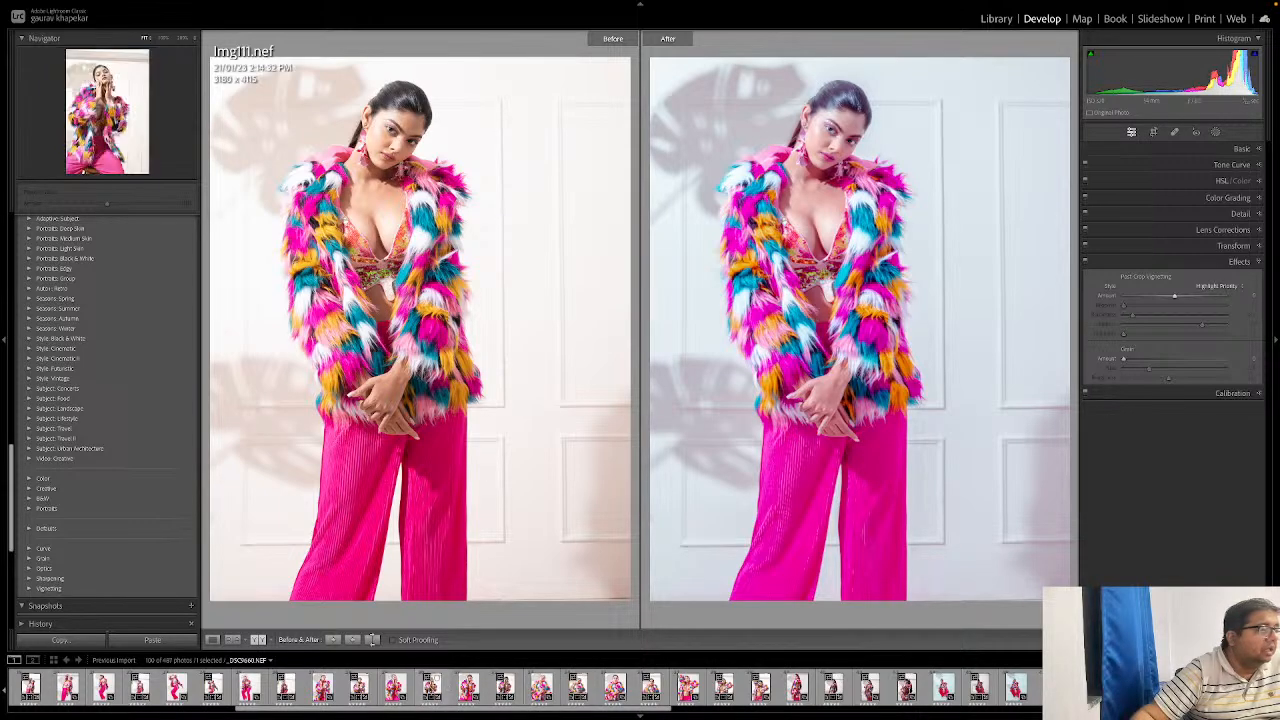
{"action": "left_click", "coordinate": [430, 688]}
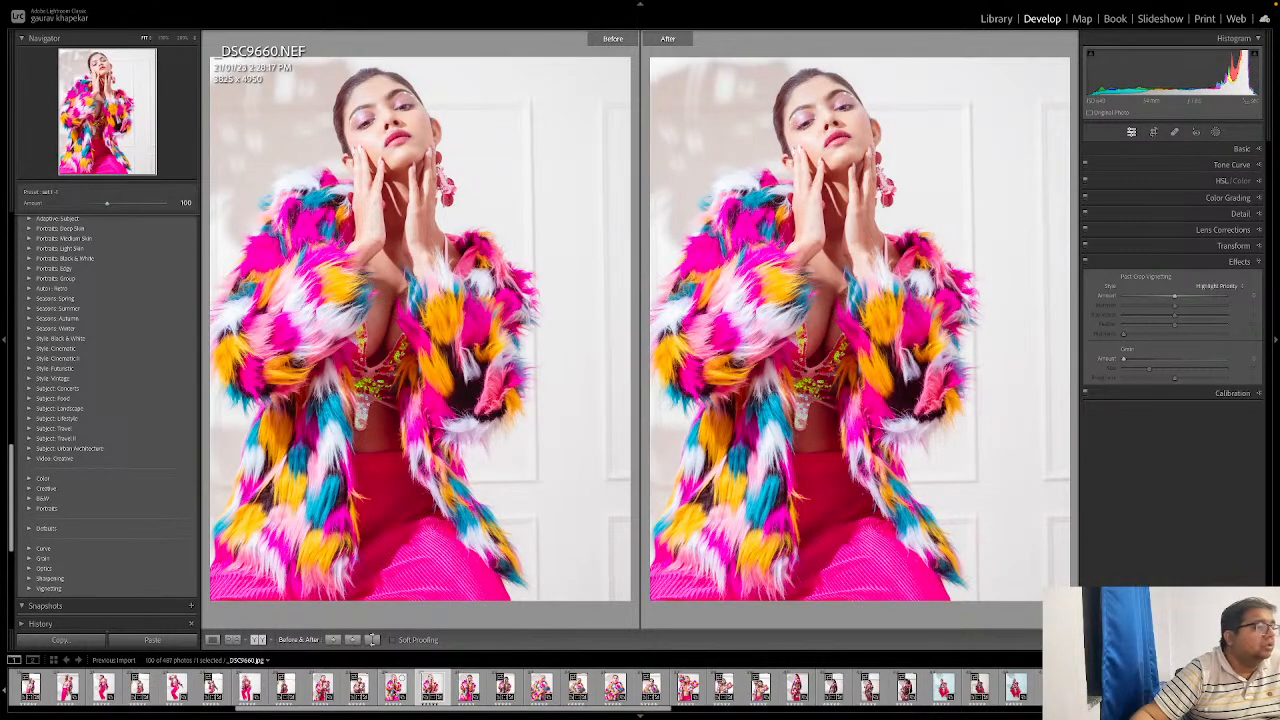
{"action": "key", "text": "Right"}
{"action": "key", "text": "Right"}
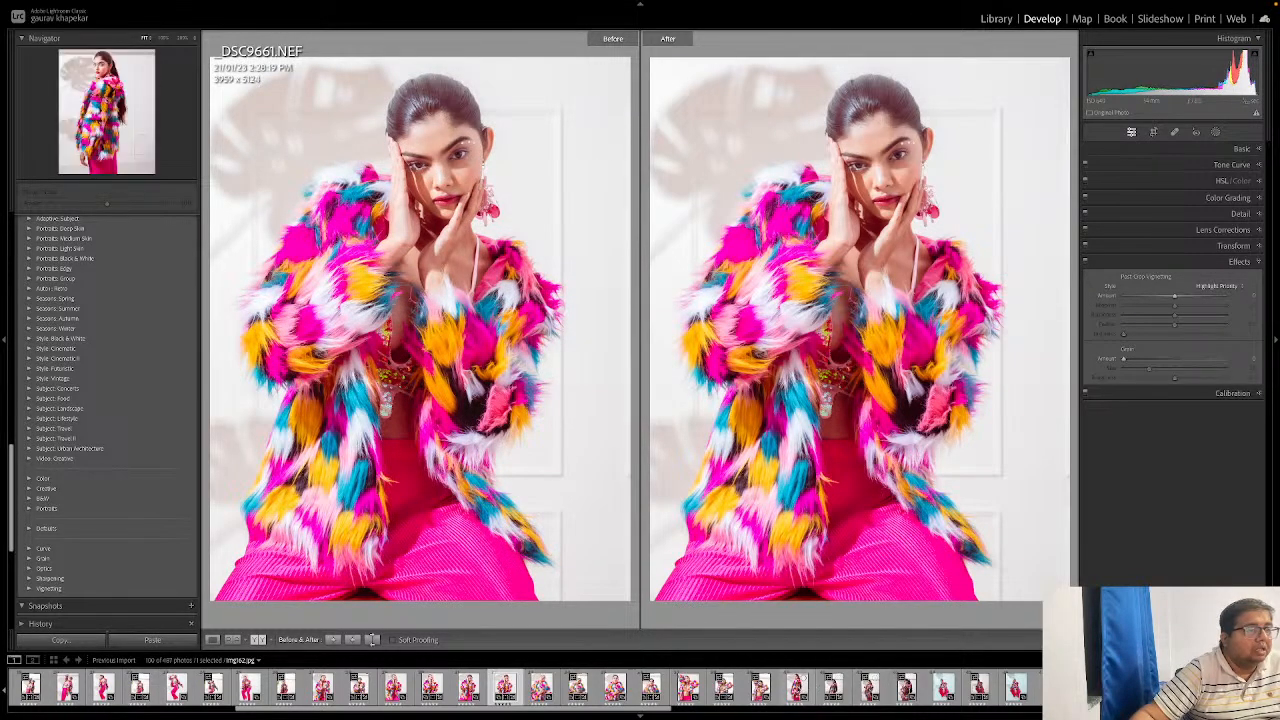
{"action": "left_click", "coordinate": [760, 686]}
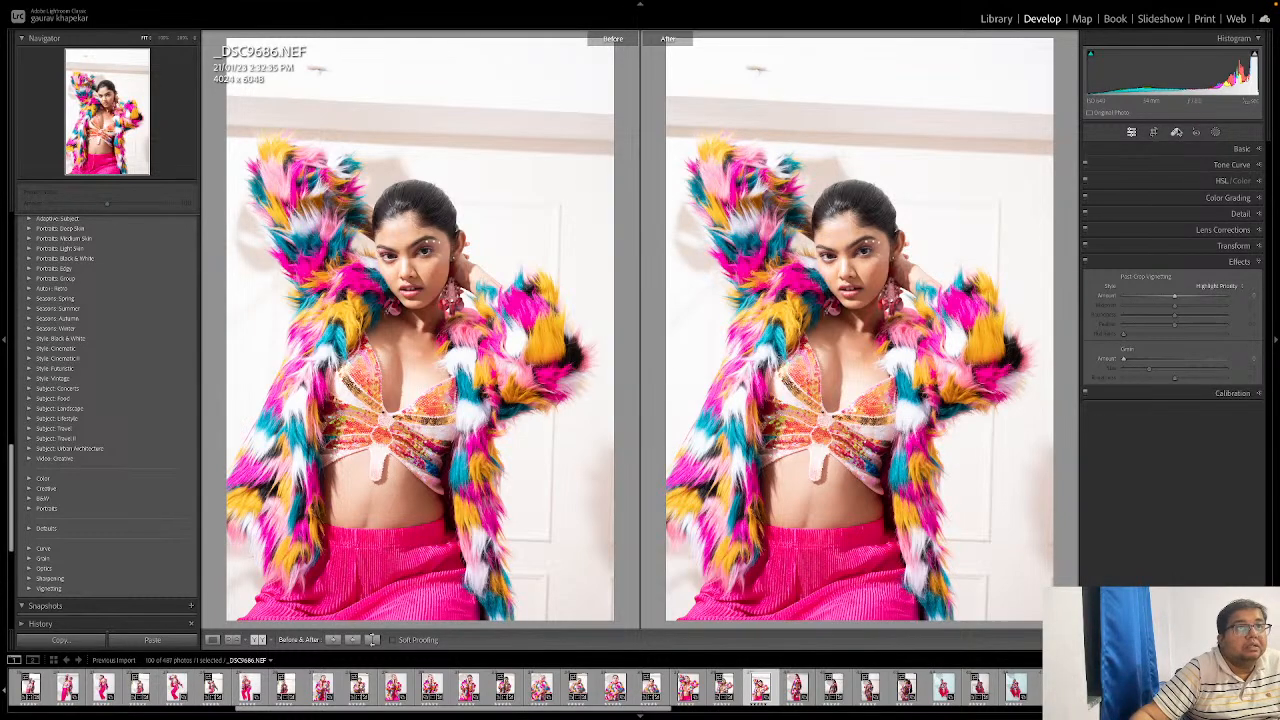
Step: Crop the photo to the 8.5 x 11 aspect ratio, straighten it, and tighten the frame to about 3724 x 4819 pixels
{"action": "left_click", "coordinate": [1154, 132]}
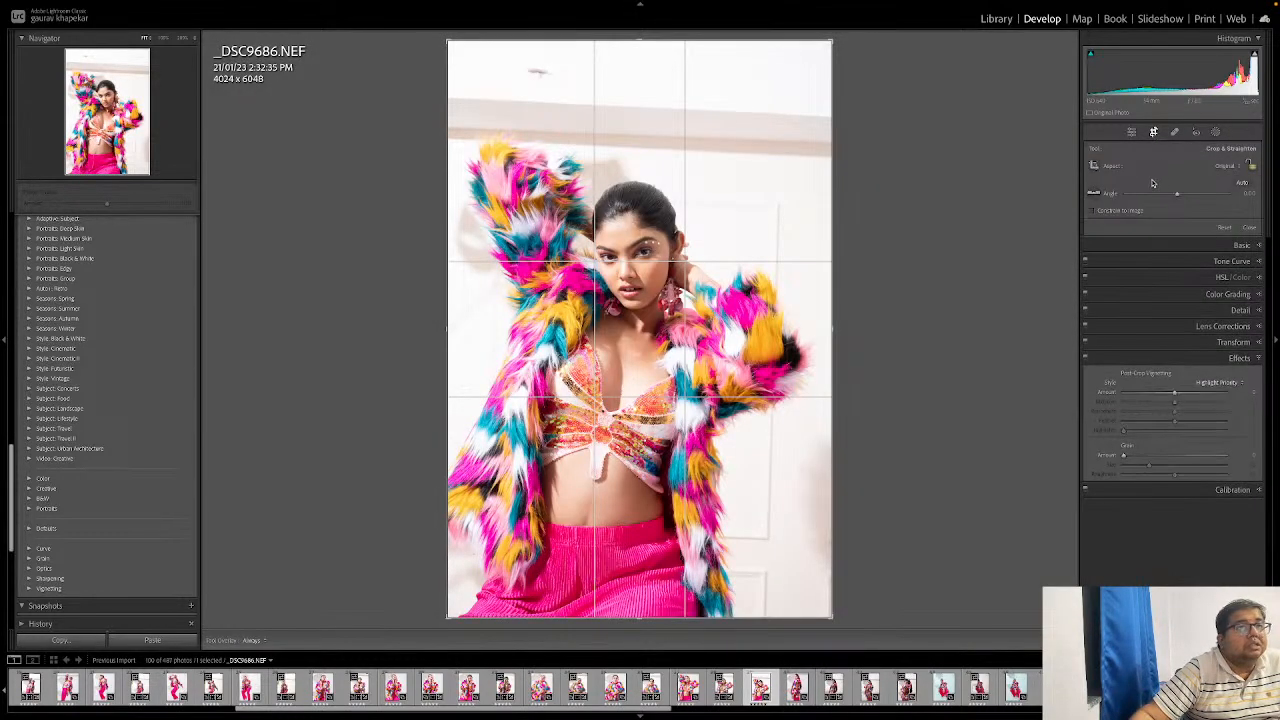
{"action": "left_click", "coordinate": [1228, 167]}
{"action": "left_click", "coordinate": [1195, 212]}
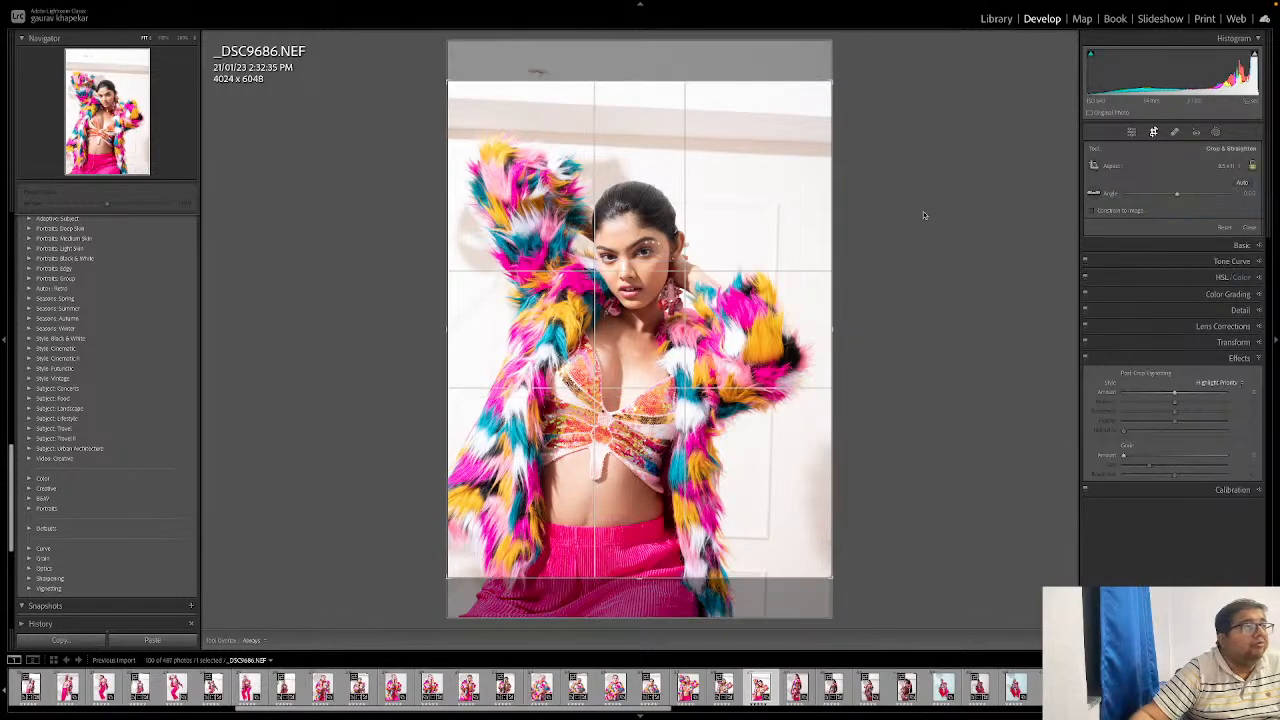
{"action": "left_click", "coordinate": [1240, 182]}
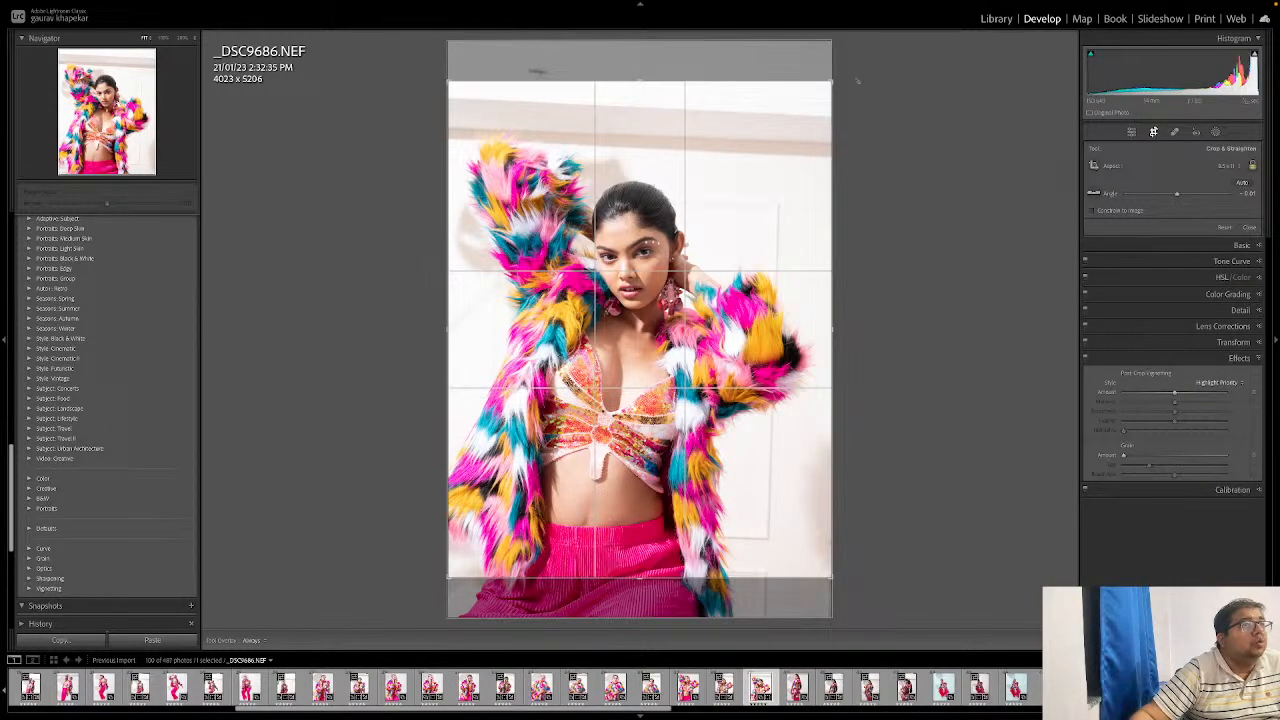
{"action": "left_click_drag", "start_coordinate": [845, 78], "coordinate": [829, 78]}
{"action": "left_click_drag", "start_coordinate": [779, 139], "coordinate": [777, 94]}
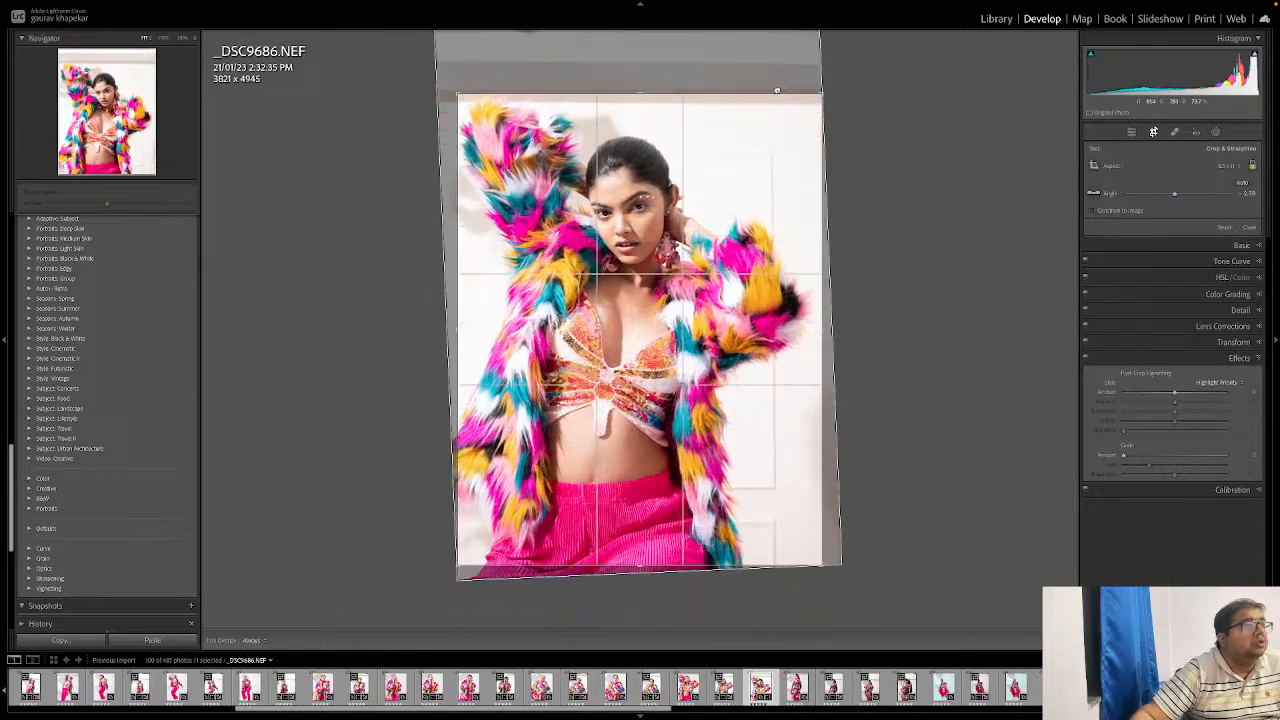
{"action": "left_click_drag", "start_coordinate": [642, 93], "coordinate": [643, 99]}
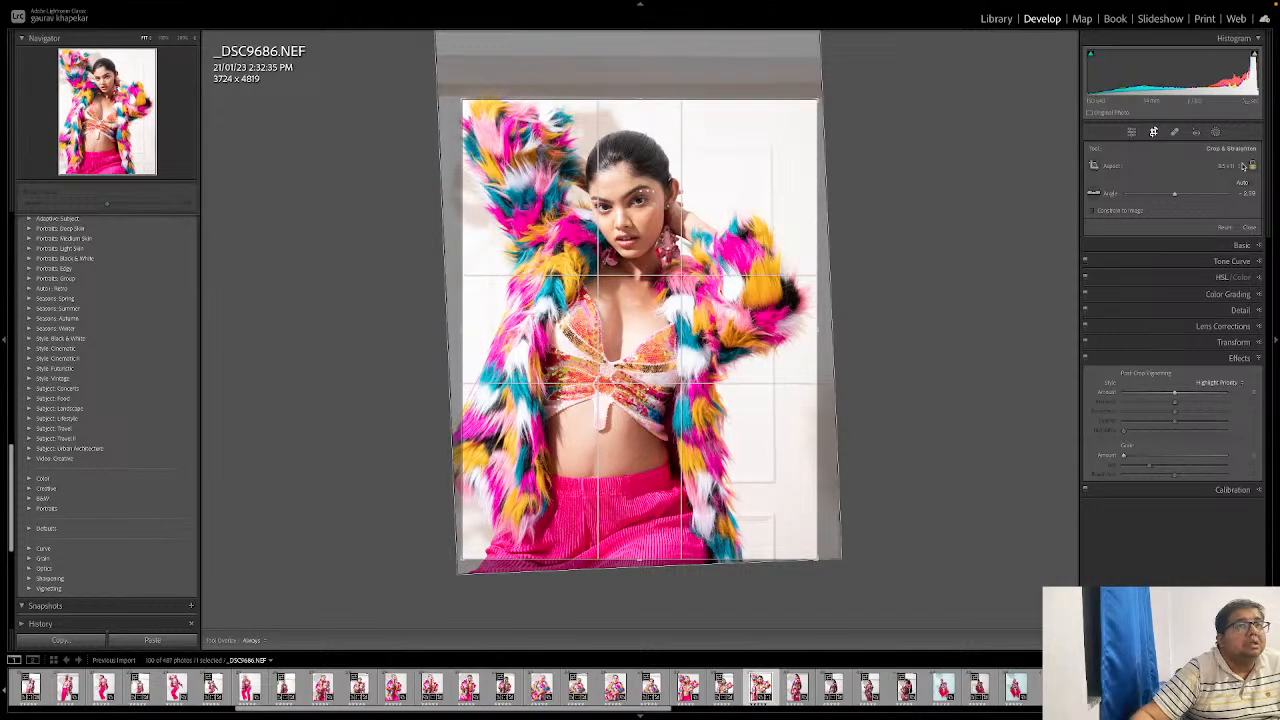
{"action": "left_click", "coordinate": [1130, 133]}
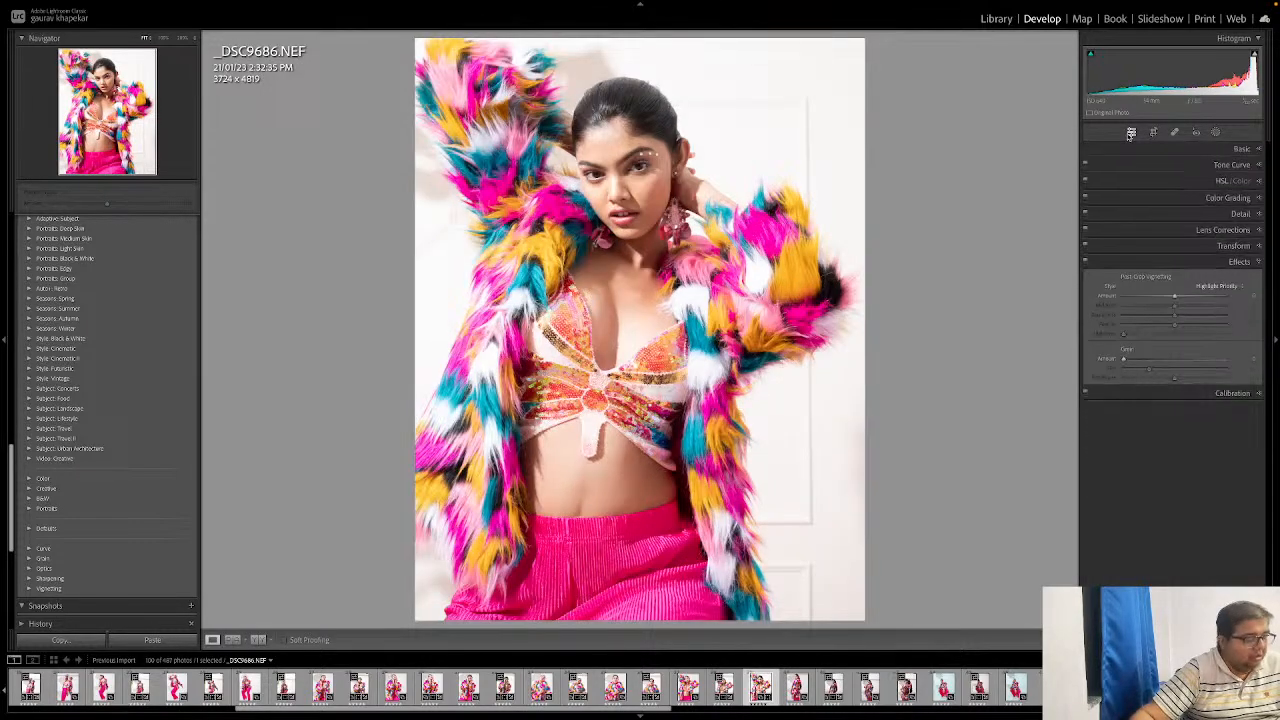
Step: Paste the copied develop settings onto the cropped photo and check the face
{"action": "key", "text": "super+shift+v"}
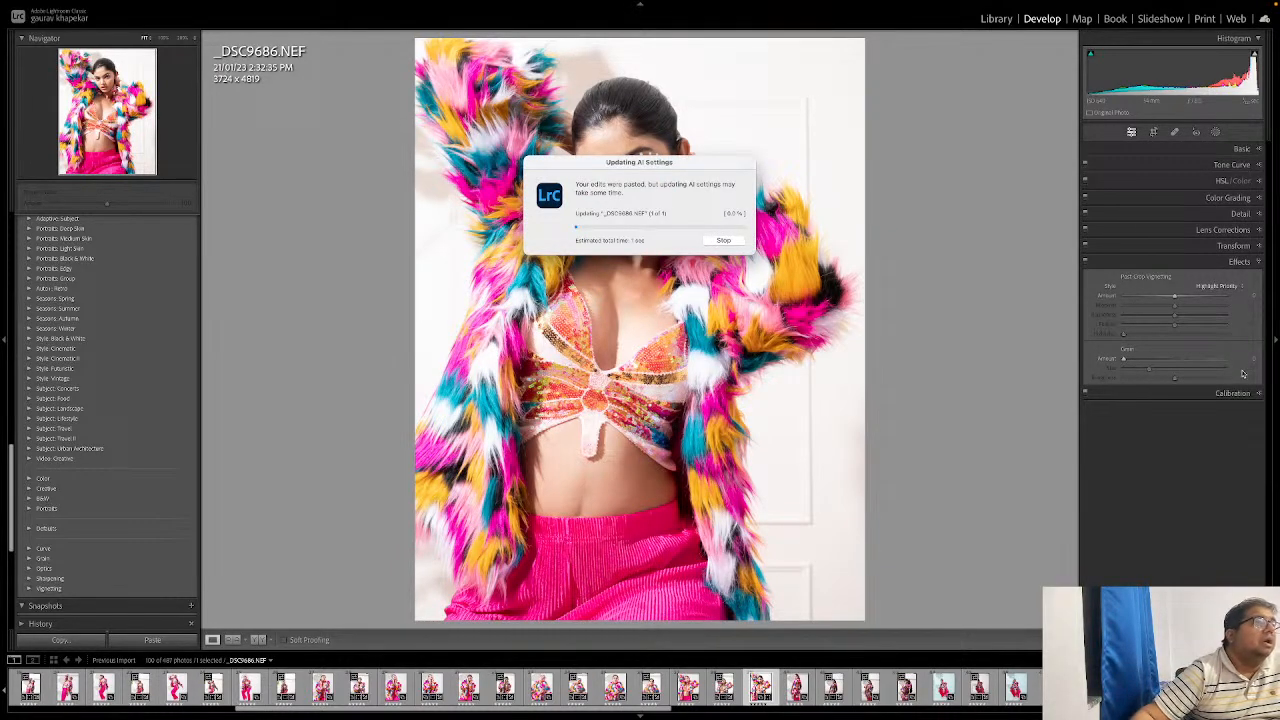
{"action": "left_click", "coordinate": [694, 163]}
{"action": "left_click", "coordinate": [582, 240]}
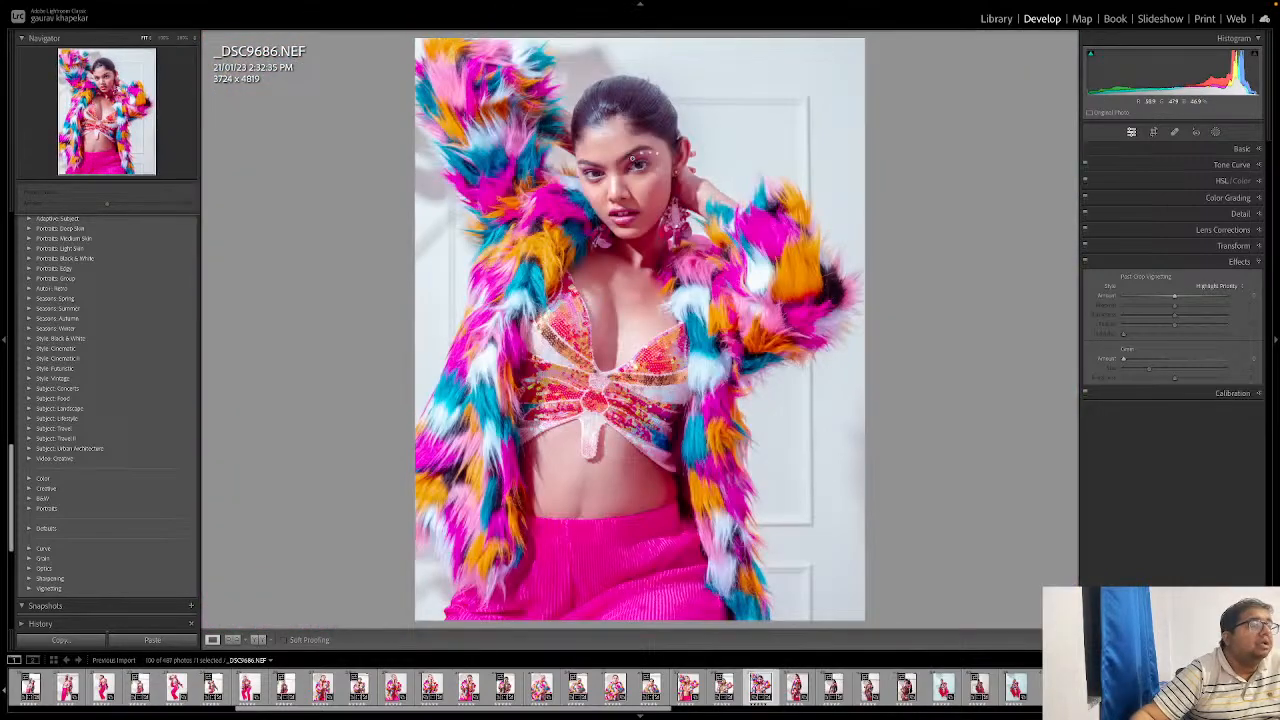
{"action": "left_click", "coordinate": [616, 173]}
{"action": "left_click", "coordinate": [671, 172]}
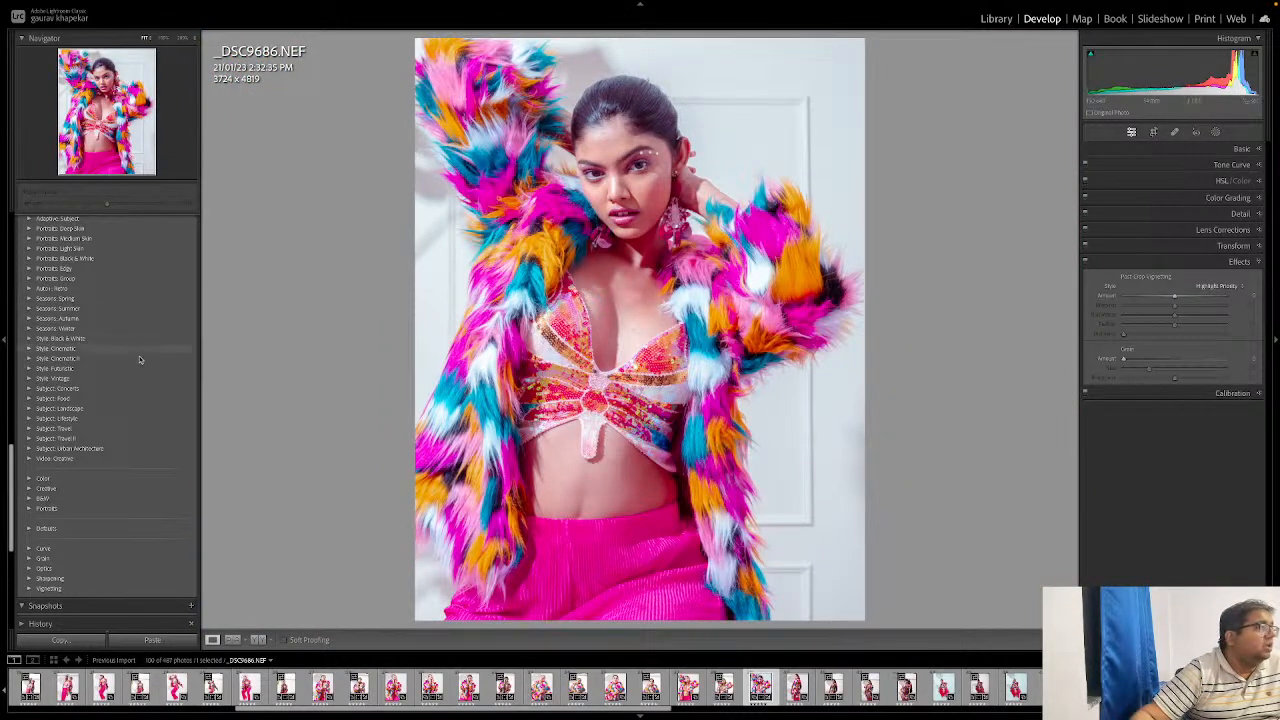
Step: Show the presets in the Adaptive: Portrait group
{"action": "scroll", "coordinate": [137, 374], "scroll_direction": "up", "scroll_amount": 5}
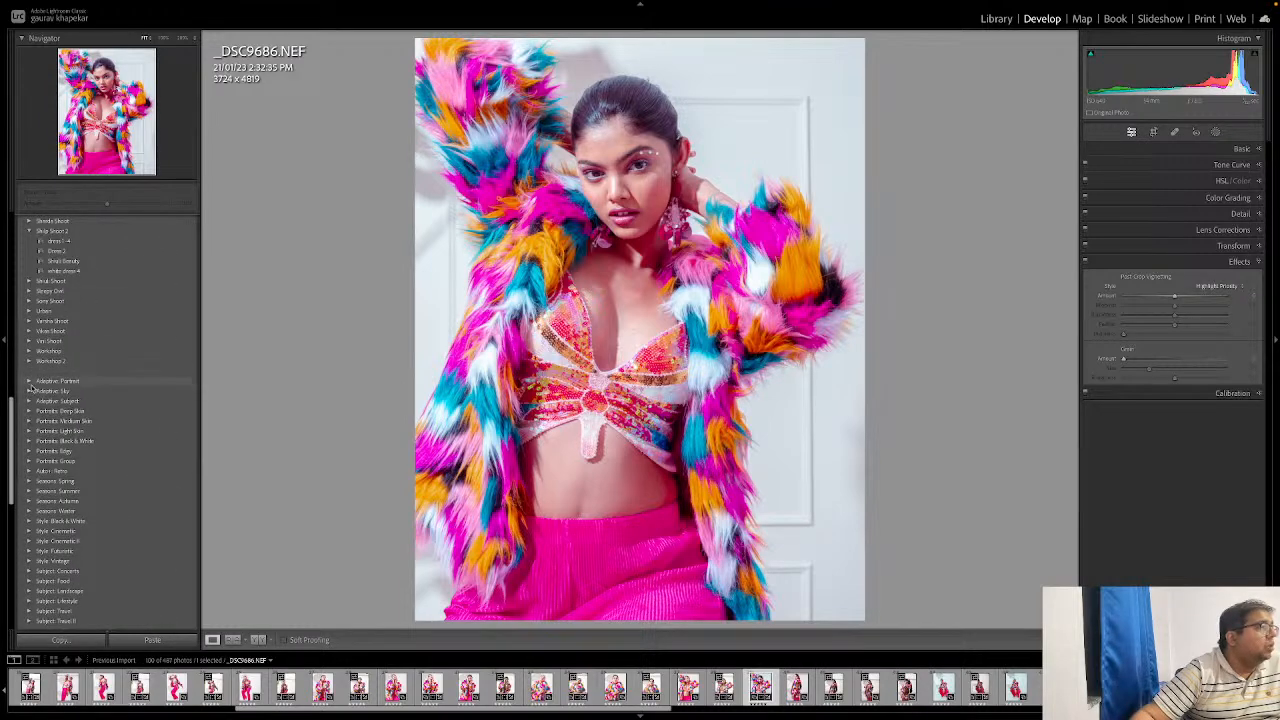
{"action": "left_click", "coordinate": [30, 382]}
{"action": "left_click", "coordinate": [74, 394]}
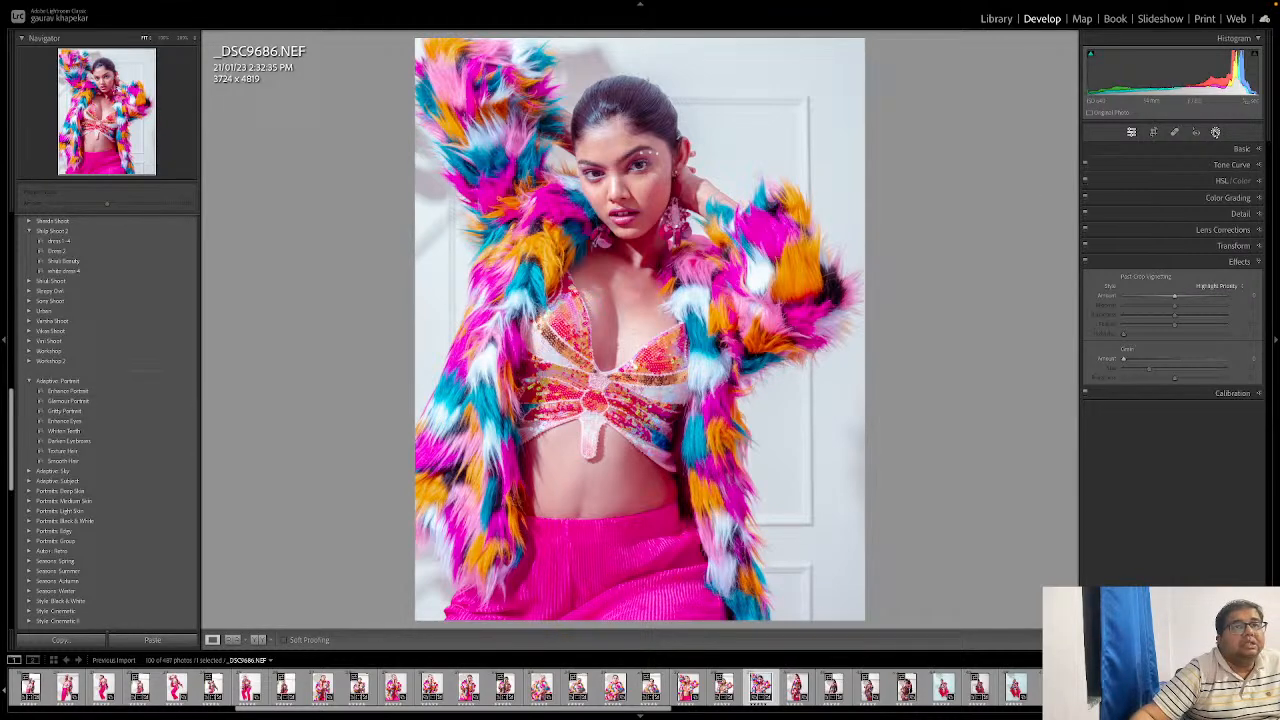
Step: Delete the pasted masks, Mask 3 and Mask 2, from the photo
{"action": "left_click", "coordinate": [1215, 132]}
{"action": "mouse_move", "coordinate": [987, 78]}
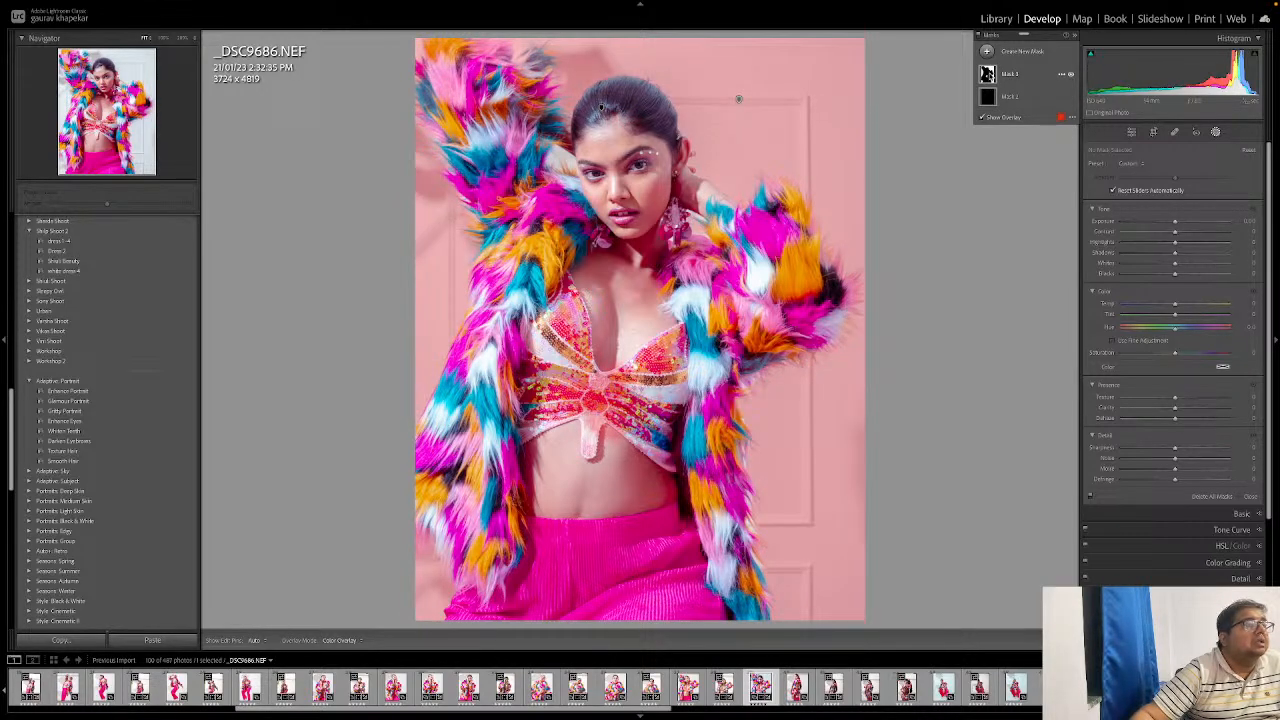
{"action": "left_click", "coordinate": [987, 75]}
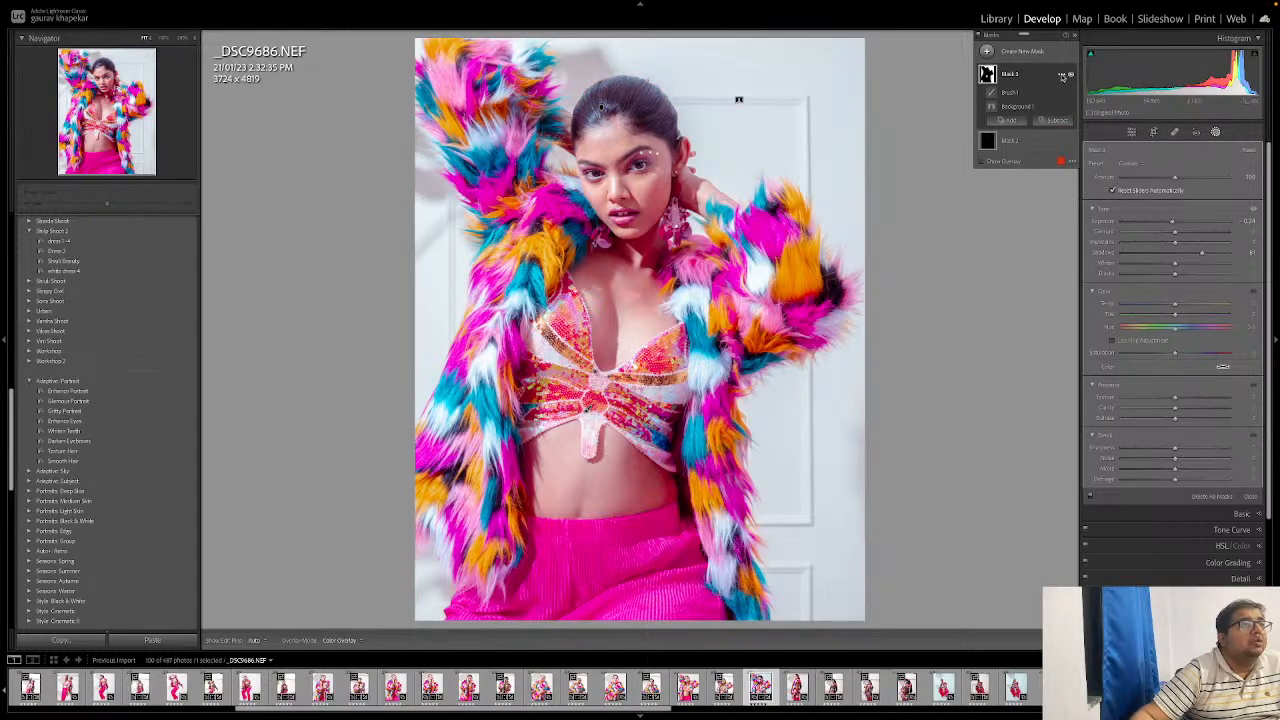
{"action": "left_click", "coordinate": [1062, 76]}
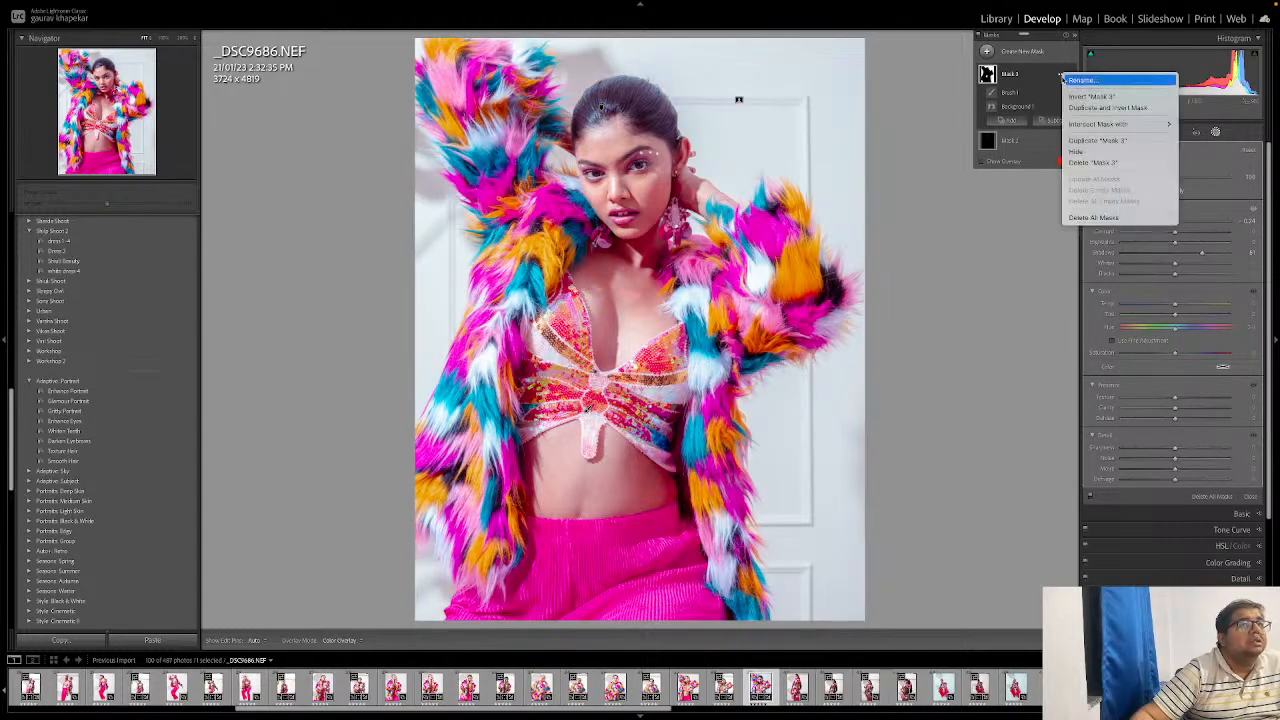
{"action": "left_click", "coordinate": [1086, 163]}
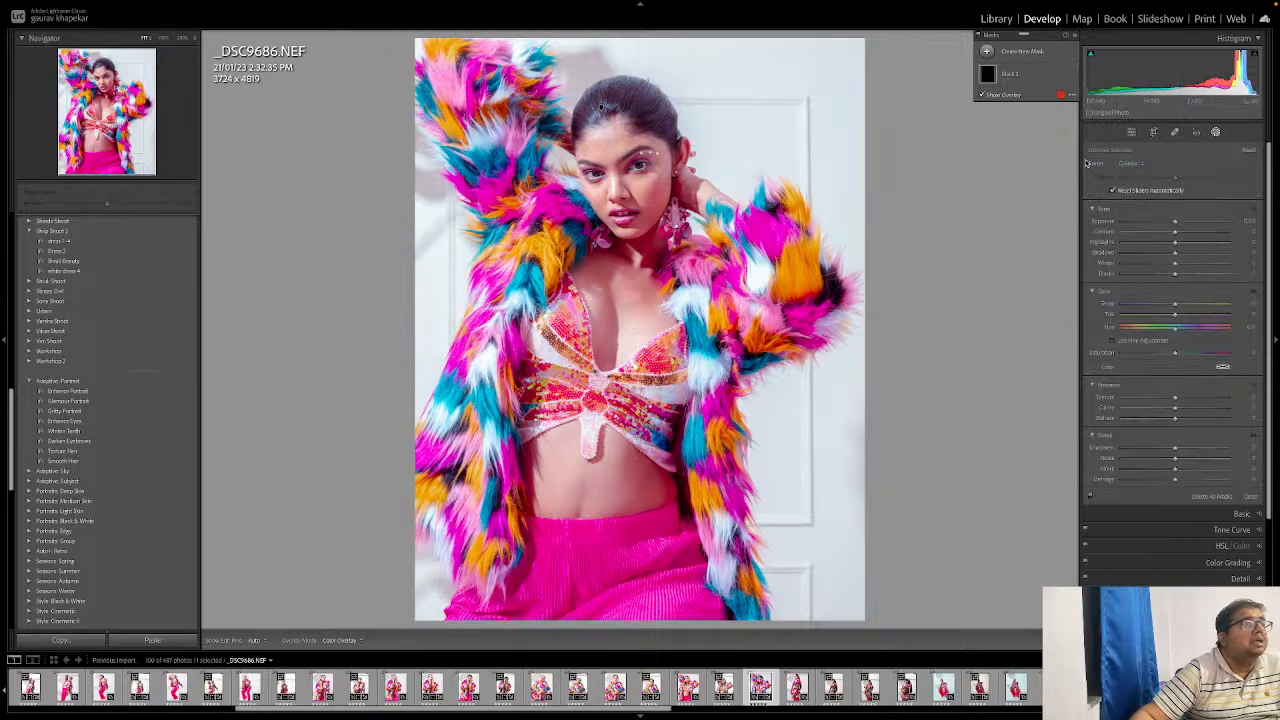
{"action": "left_click", "coordinate": [1062, 77]}
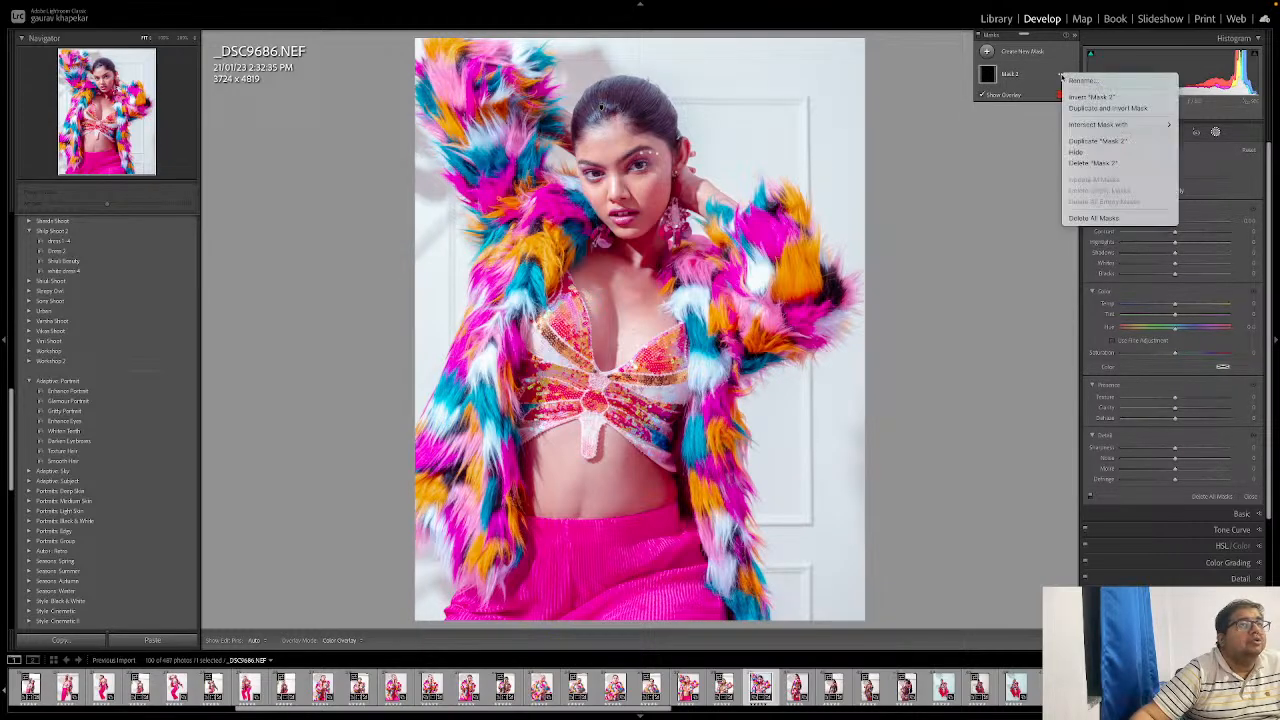
{"action": "left_click", "coordinate": [1086, 163]}
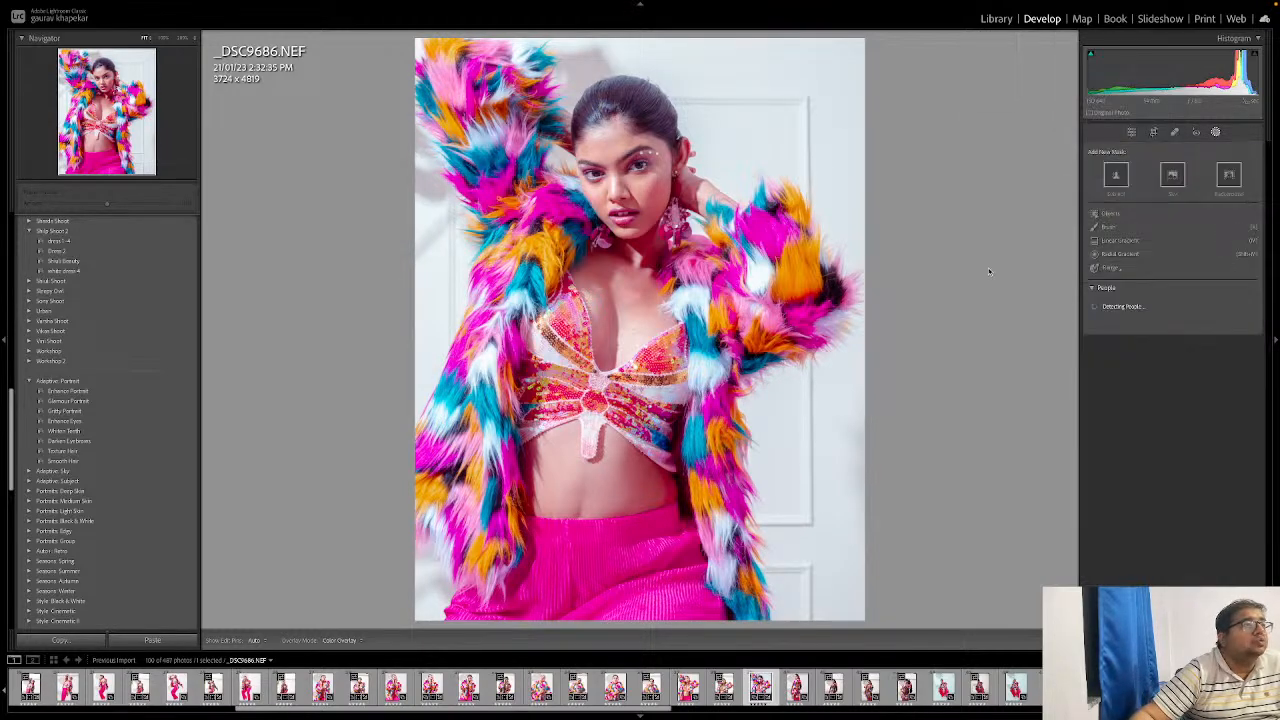
Step: Mask the subject and set exposure to about 0.4, contrast to about -20, highlights to -100 and blacks to -2
{"action": "left_click", "coordinate": [1116, 175]}
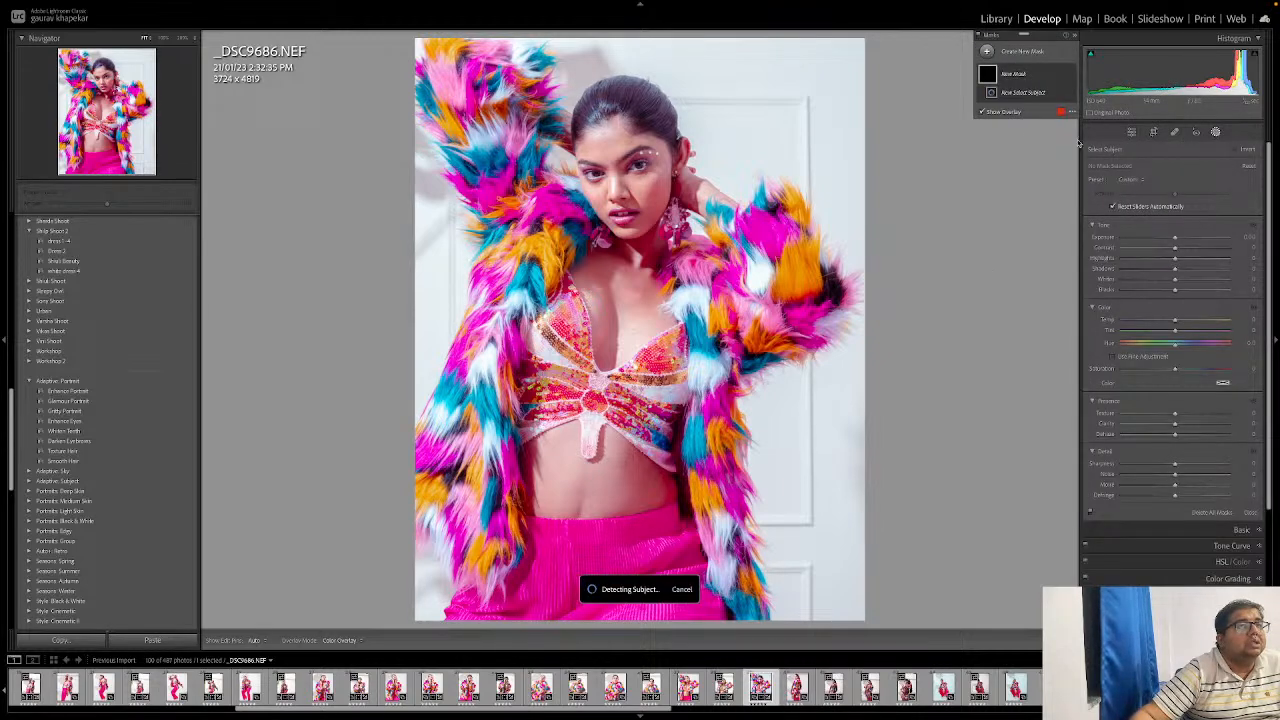
{"action": "left_click_drag", "start_coordinate": [1175, 240], "coordinate": [1180, 238]}
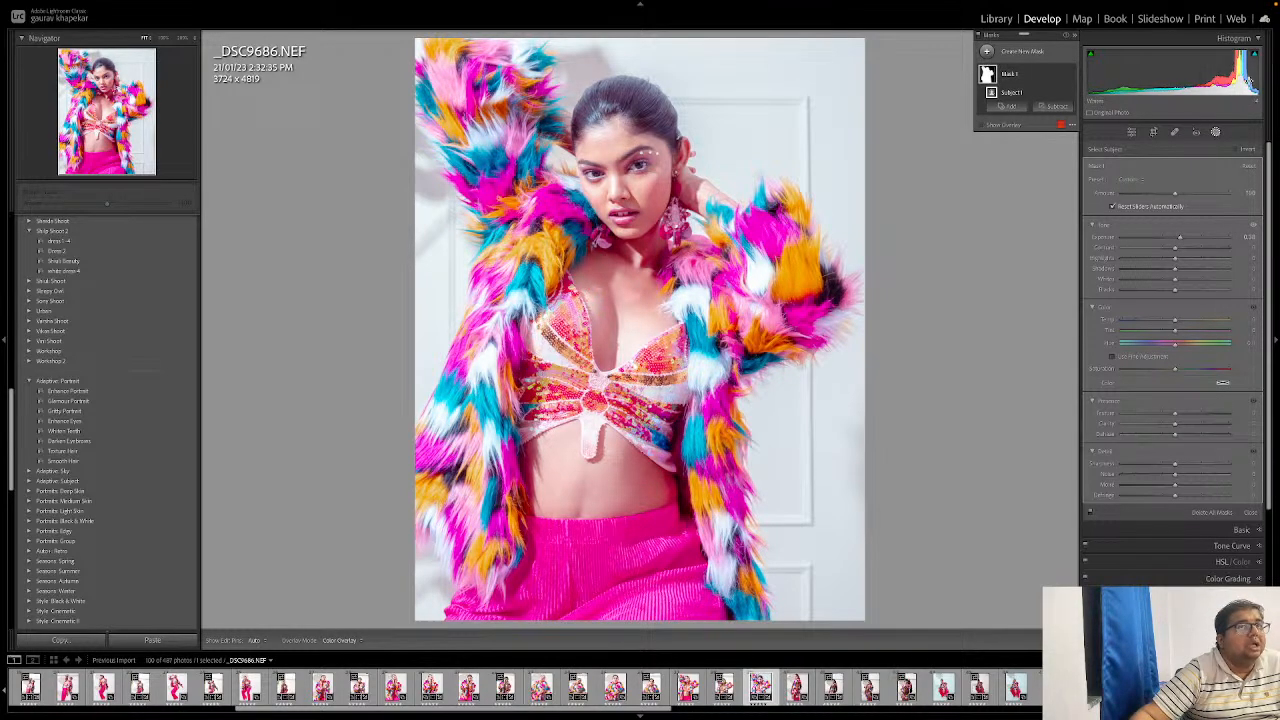
{"action": "left_click_drag", "start_coordinate": [1175, 259], "coordinate": [1174, 289]}
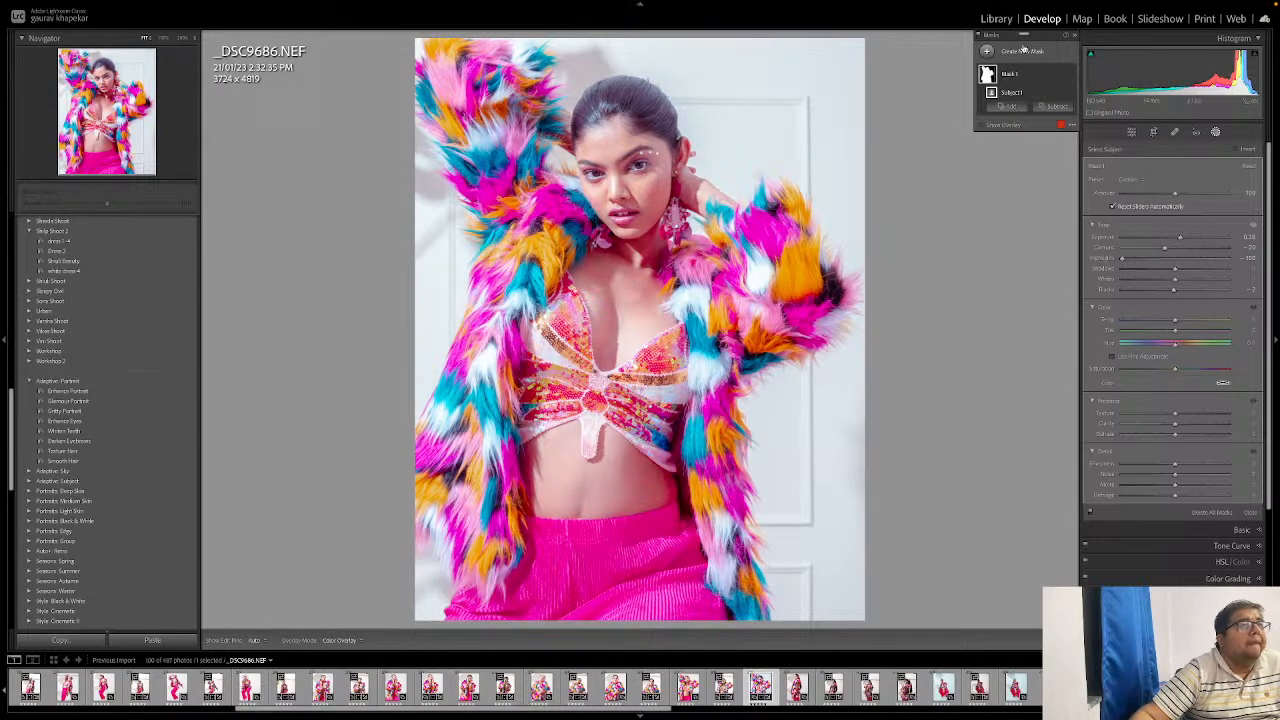
Step: Add a background mask, raise its exposure slightly to about 0.1, and finish masking
{"action": "left_click", "coordinate": [987, 51]}
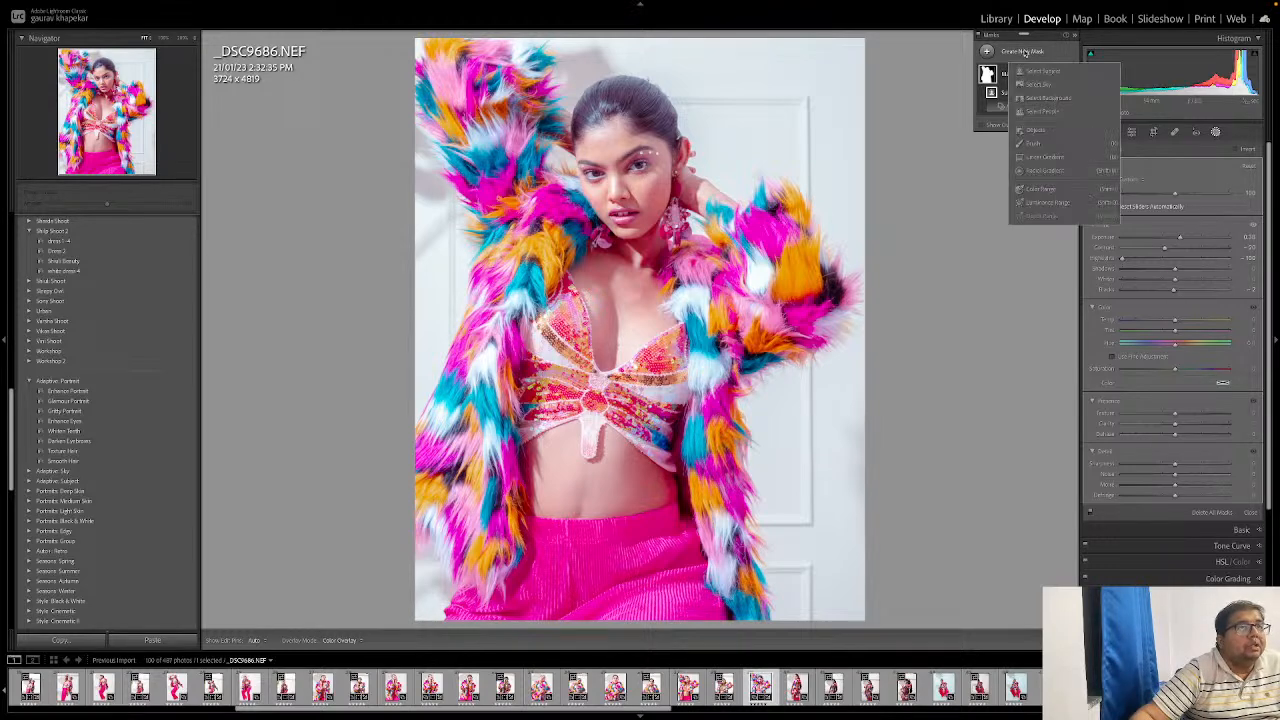
{"action": "left_click", "coordinate": [1045, 98]}
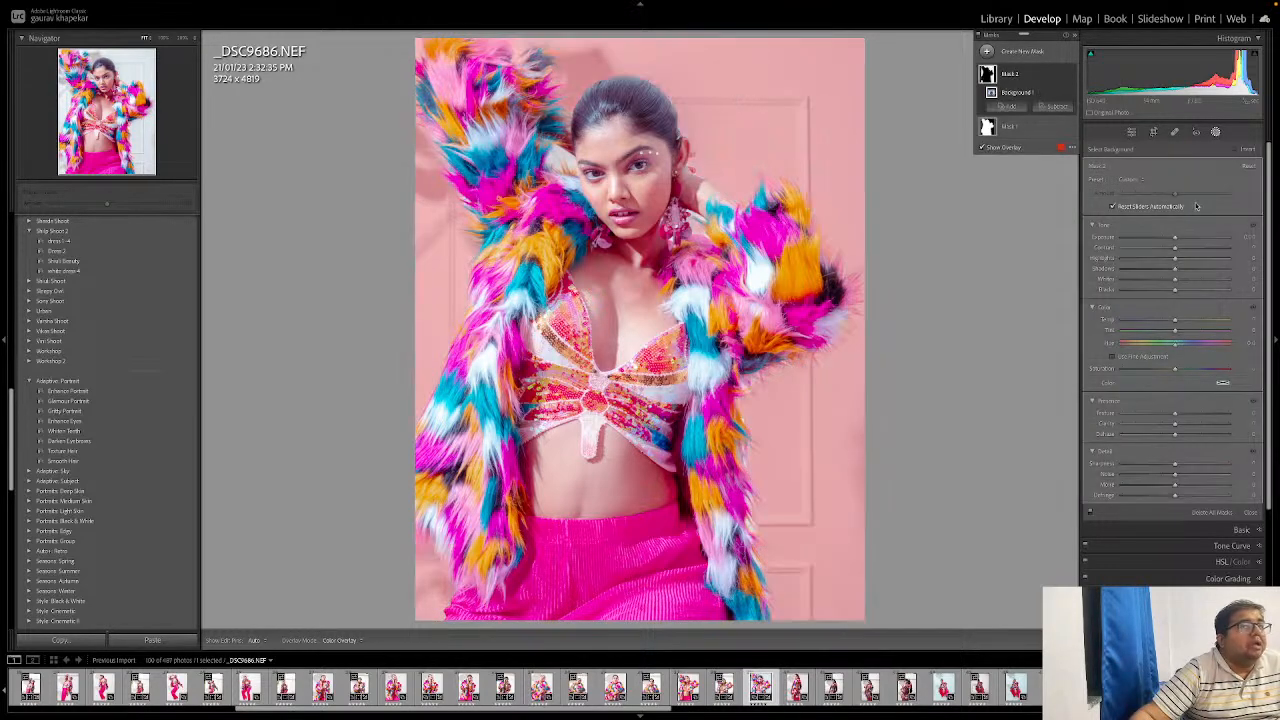
{"action": "left_click_drag", "start_coordinate": [1175, 240], "coordinate": [1177, 241]}
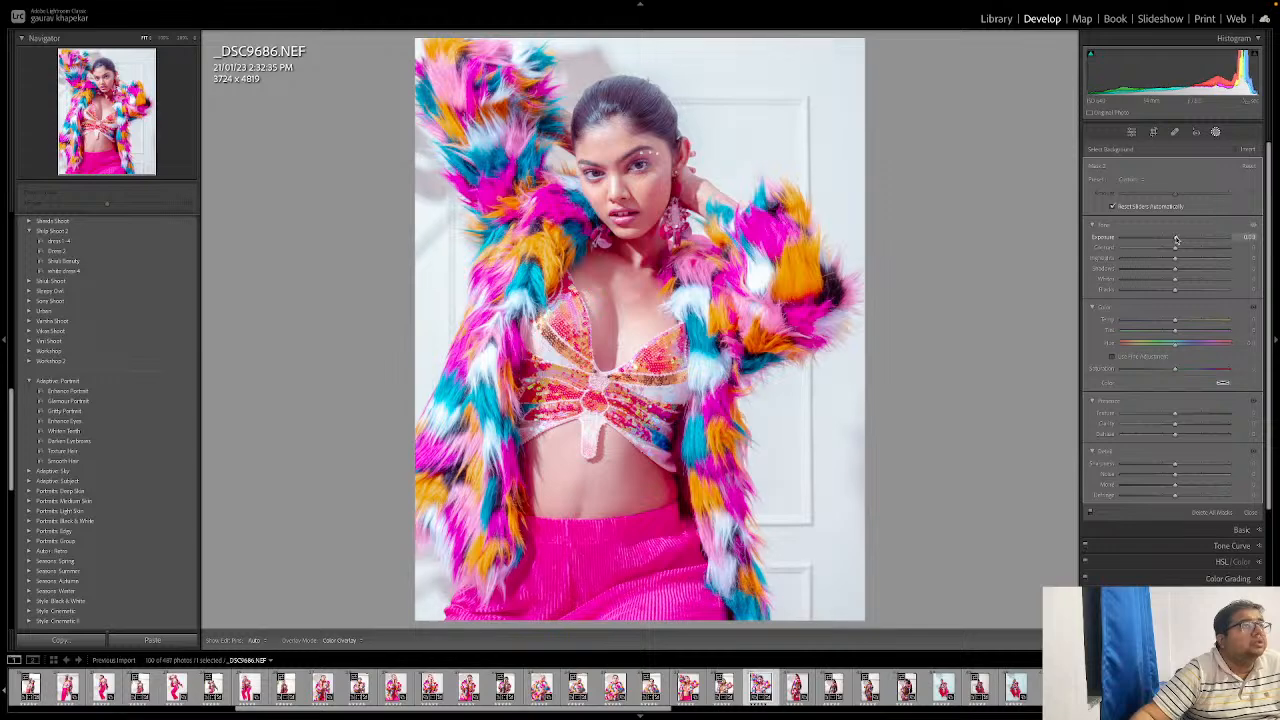
{"action": "left_click_drag", "start_coordinate": [1176, 240], "coordinate": [1177, 241]}
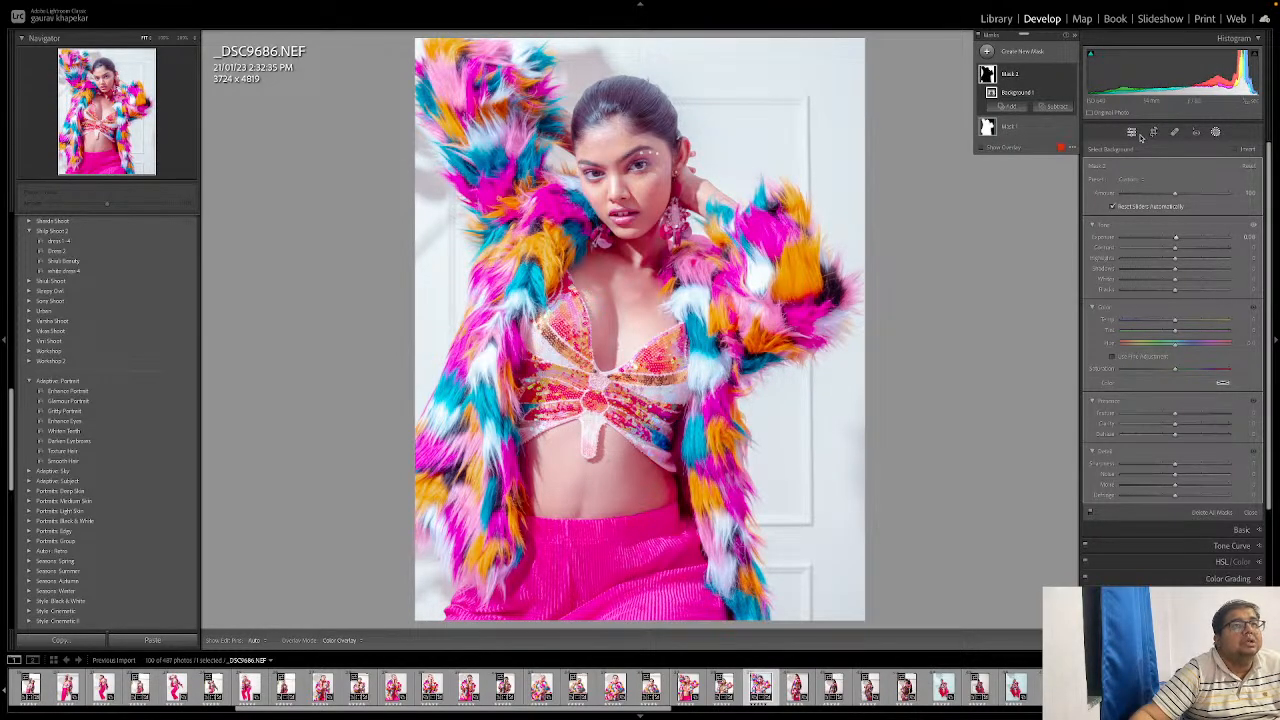
{"action": "left_click", "coordinate": [1134, 134]}
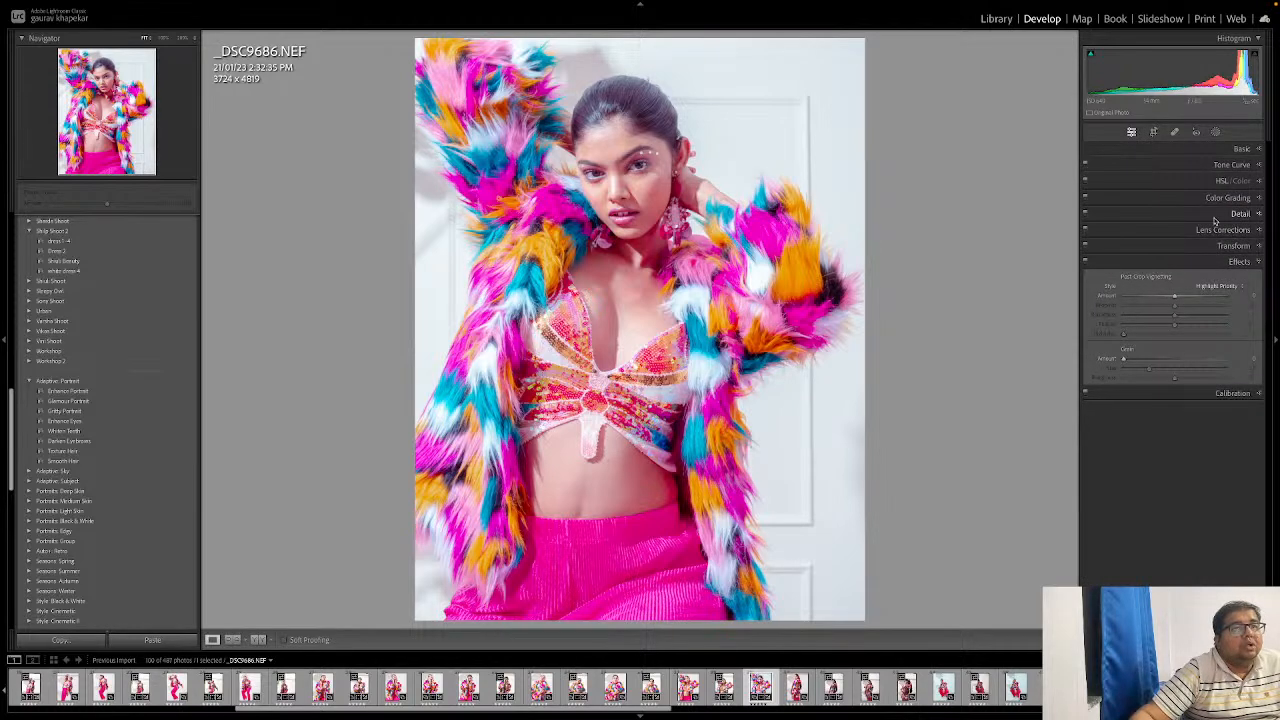
Step: Show the Color Grading settings for the shadows and examine the face close up
{"action": "left_click", "coordinate": [1226, 197]}
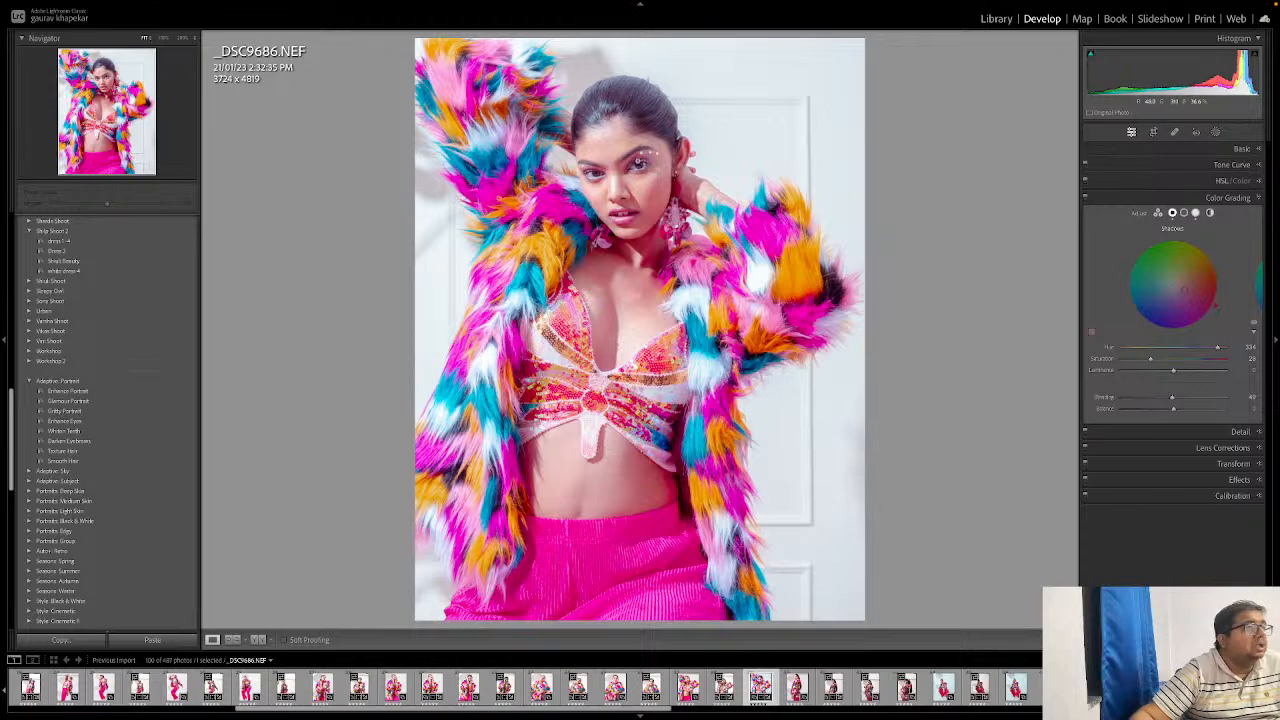
{"action": "left_click", "coordinate": [655, 176]}
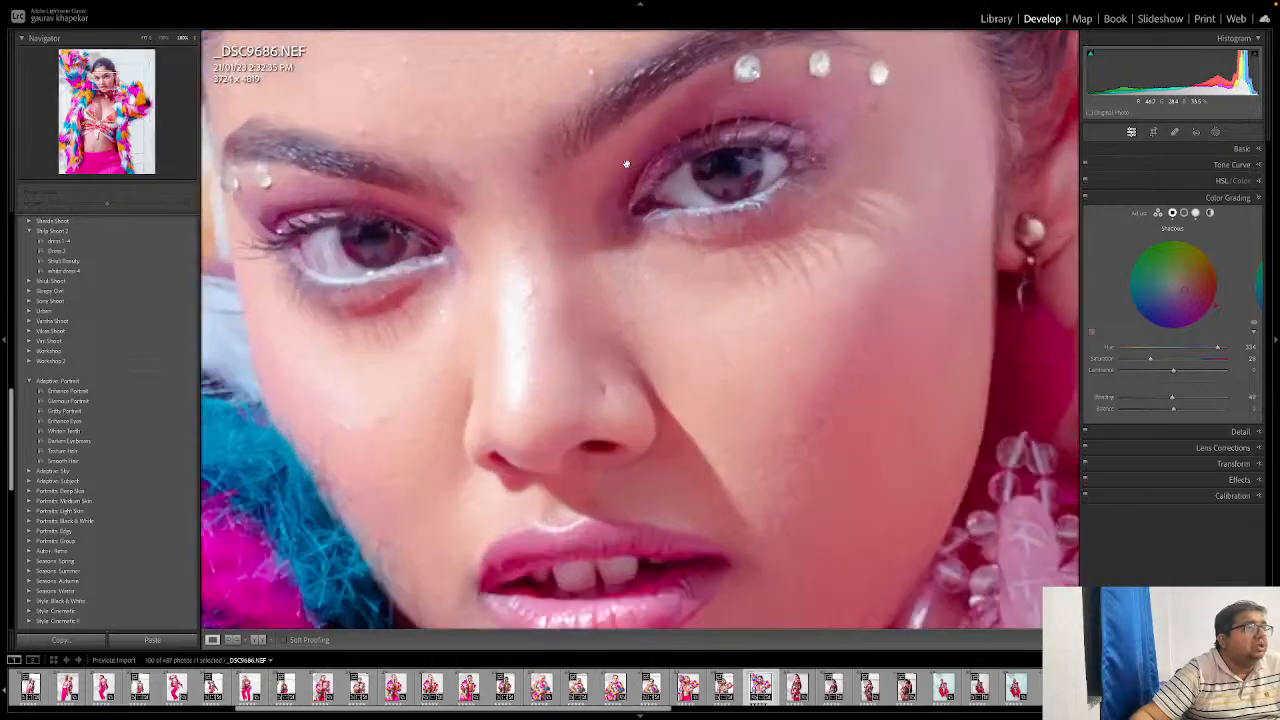
{"action": "left_click", "coordinate": [697, 214]}
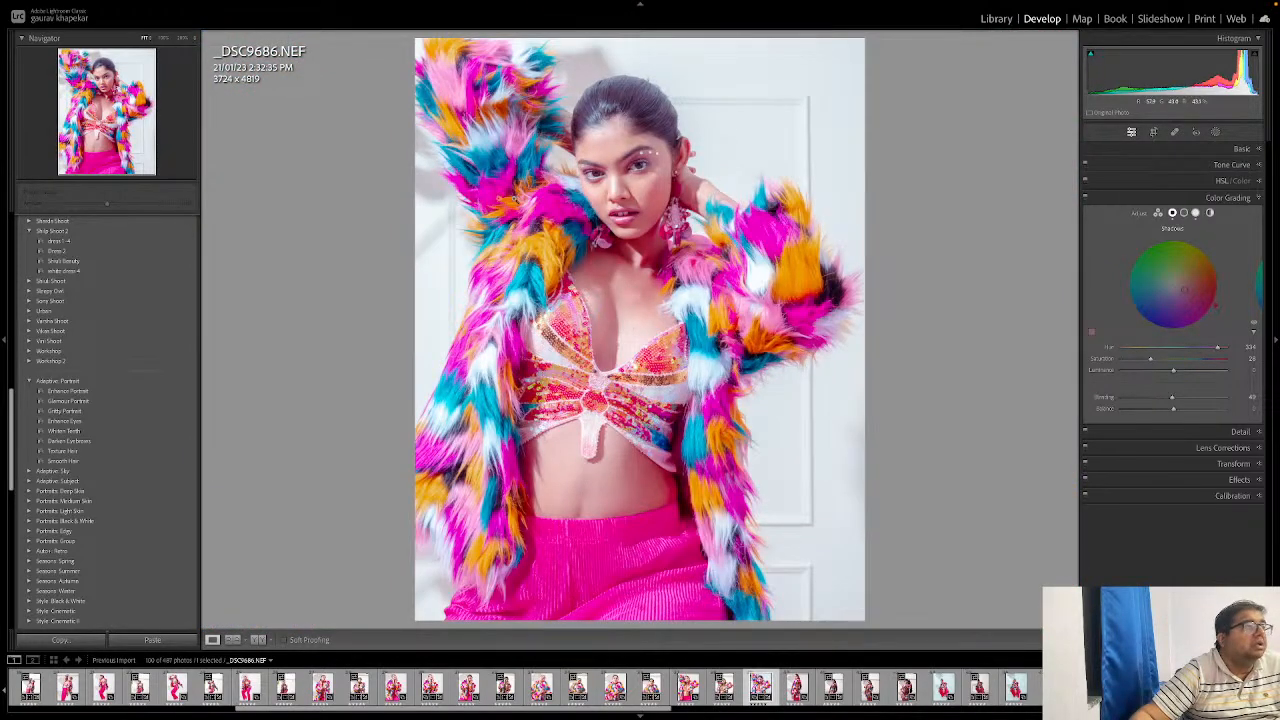
Step: Apply the Adaptive: Glamour Portrait preset to the photo and examine the eyes and forehead close up
{"action": "left_click", "coordinate": [634, 172]}
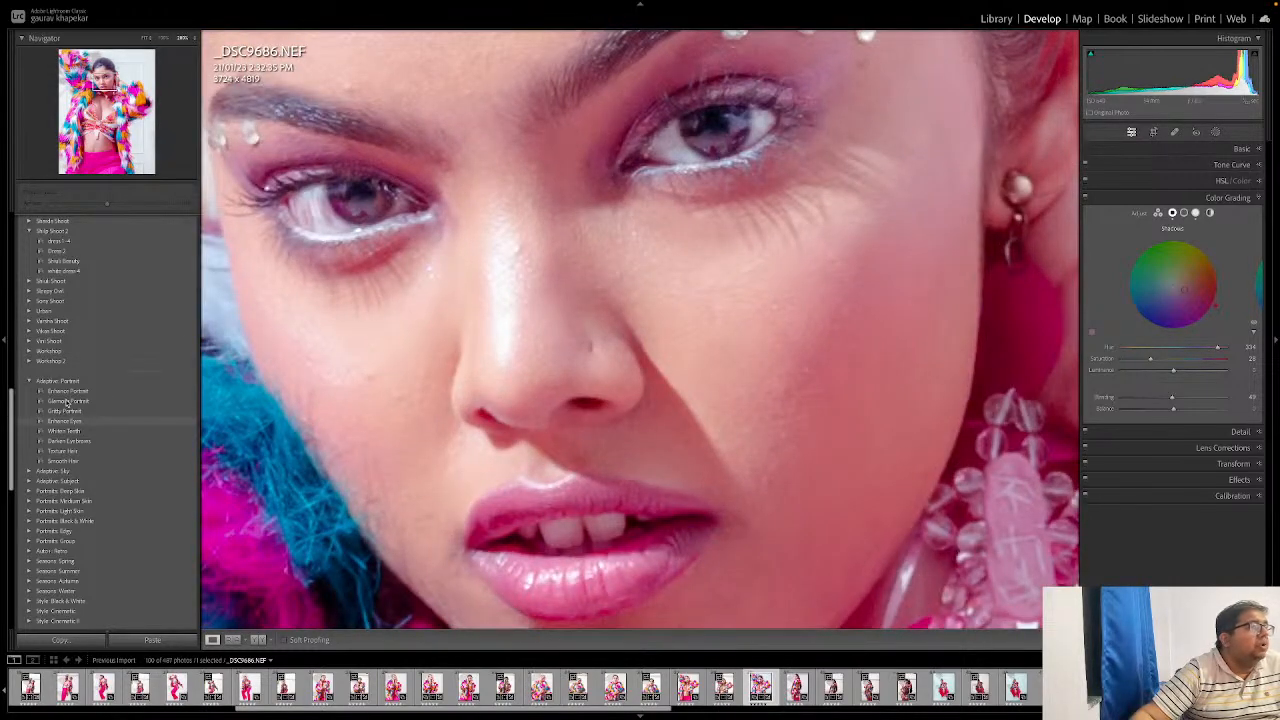
{"action": "left_click", "coordinate": [67, 401]}
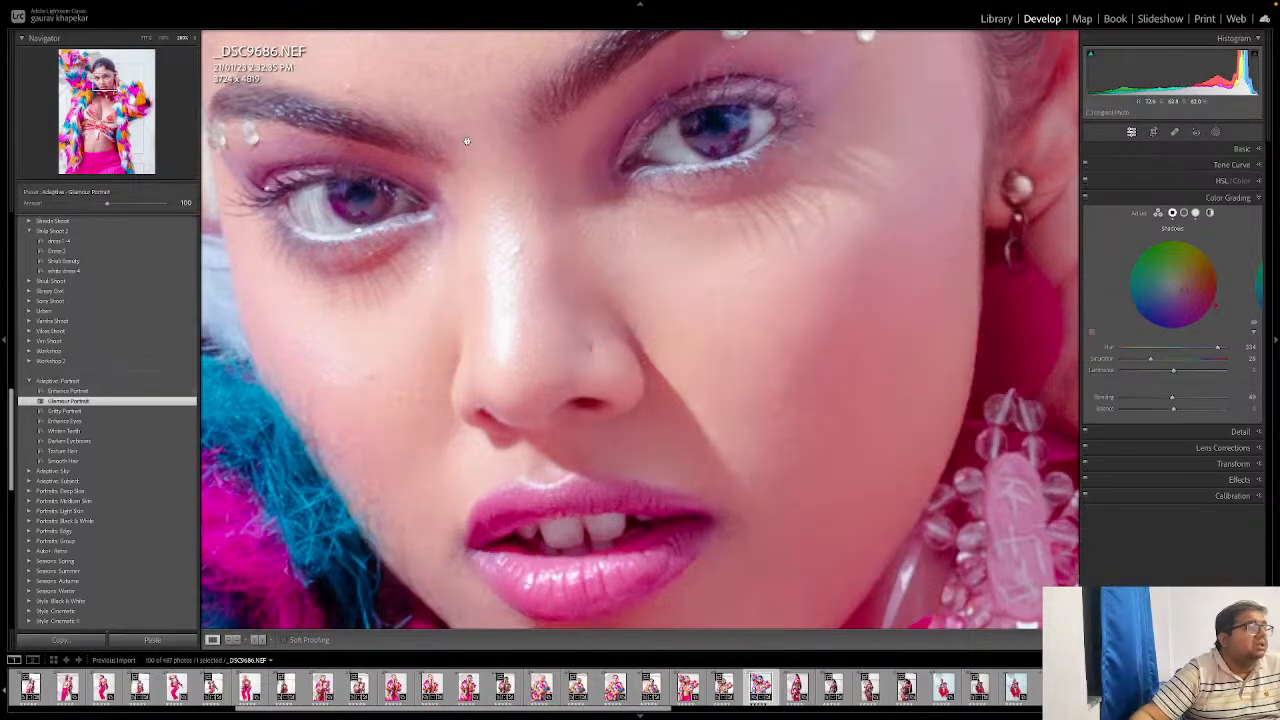
{"action": "left_click", "coordinate": [481, 180]}
{"action": "left_click", "coordinate": [590, 158]}
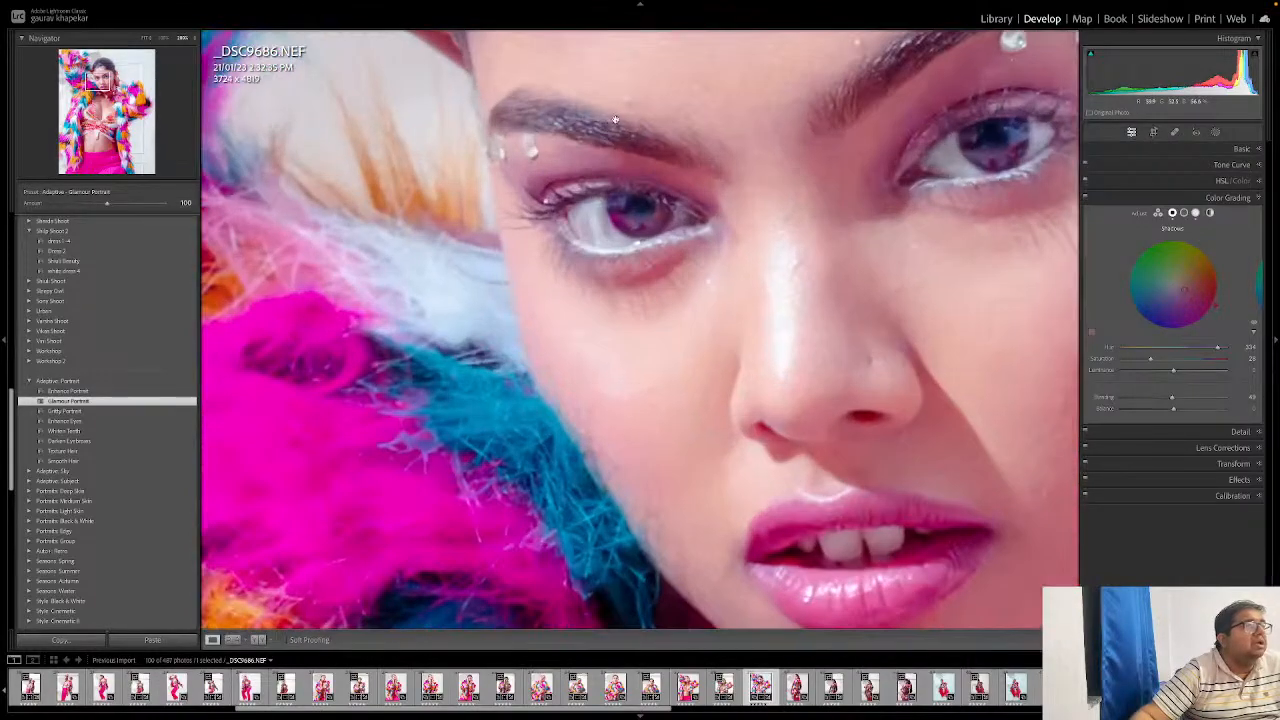
{"action": "left_click_drag", "start_coordinate": [655, 91], "coordinate": [625, 281]}
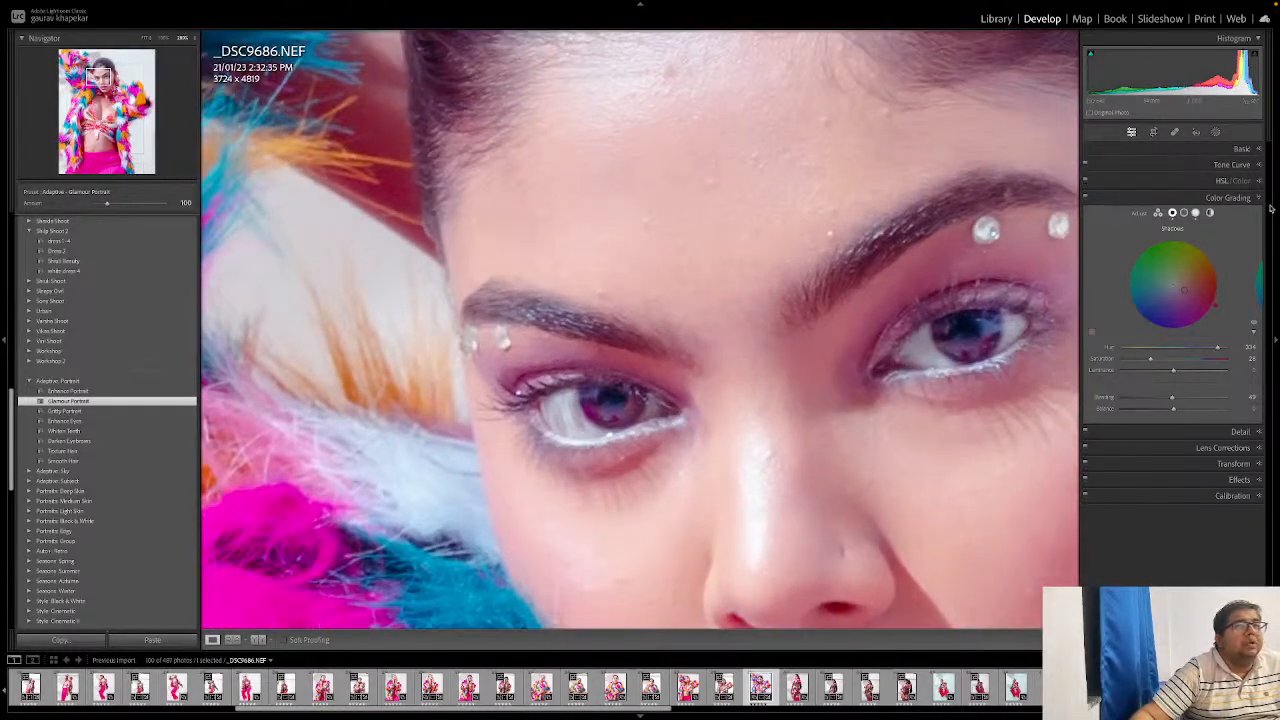
Step: Remove the small spots and blemishes on the forehead and above the brow with the healing Remove tool
{"action": "left_click", "coordinate": [1175, 131]}
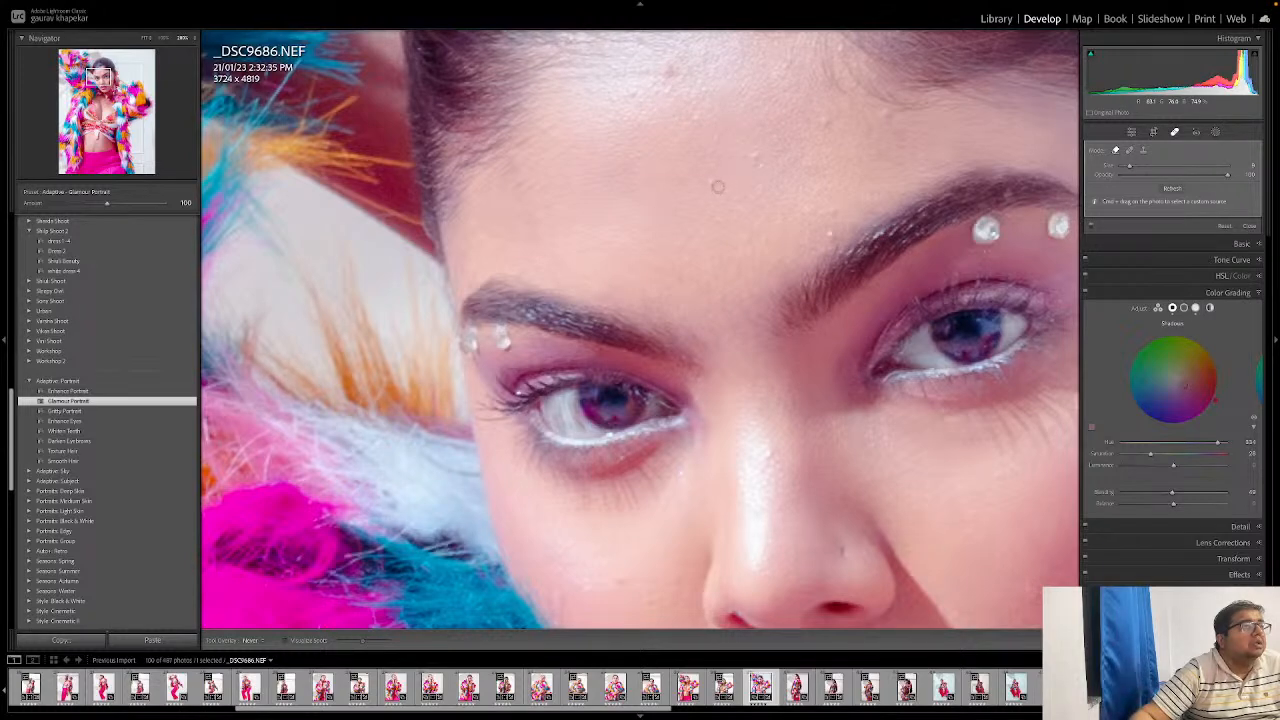
{"action": "key", "text": "]"}
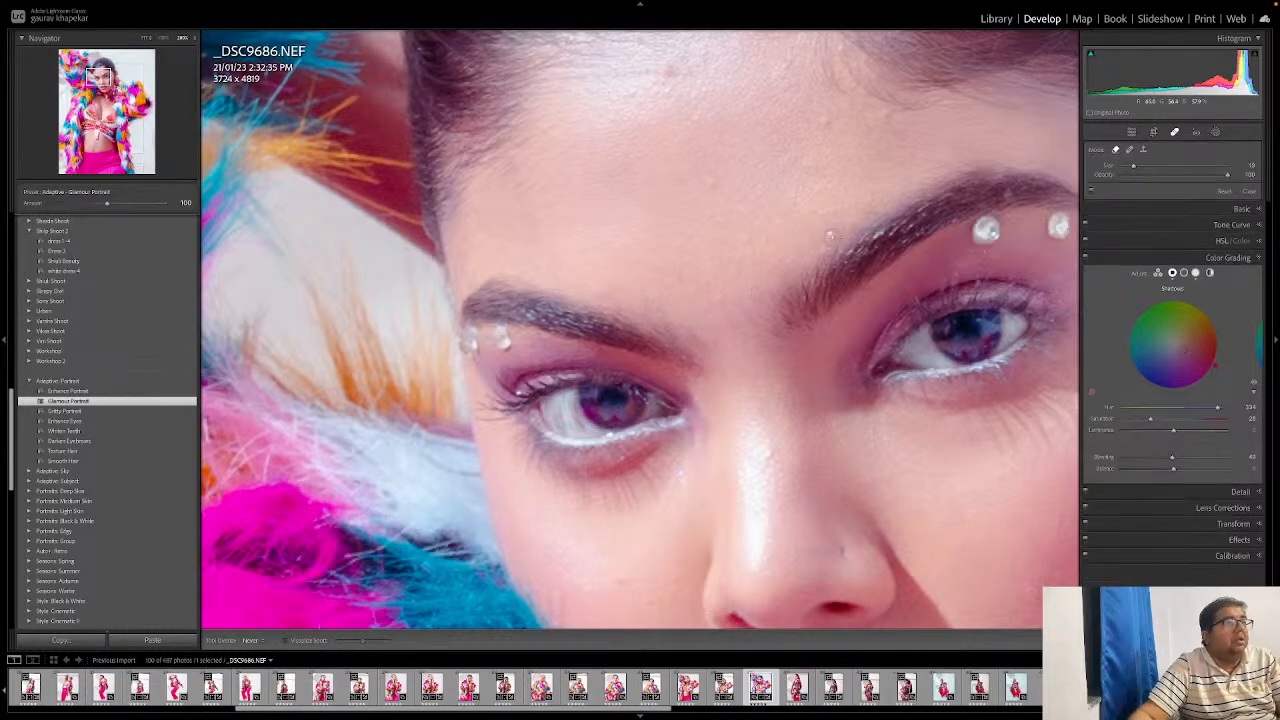
{"action": "left_click", "coordinate": [828, 232]}
{"action": "left_click", "coordinate": [821, 116]}
{"action": "left_click", "coordinate": [827, 211]}
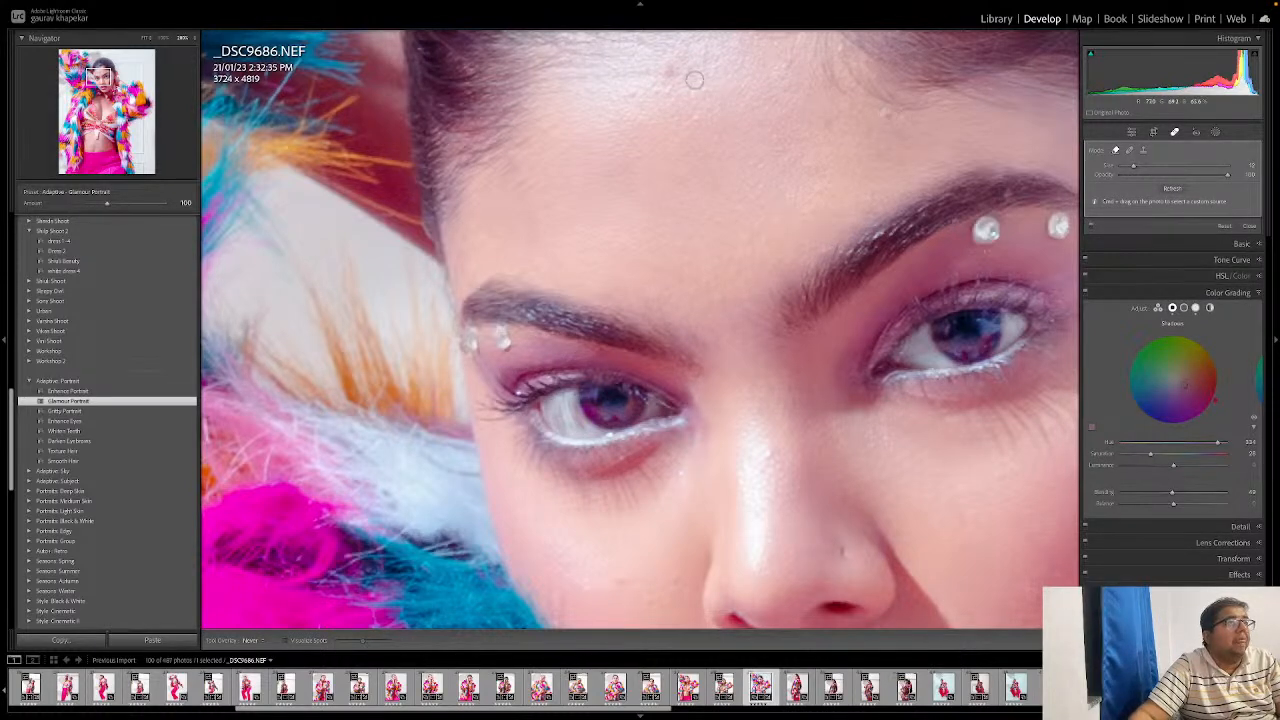
{"action": "left_click", "coordinate": [662, 86]}
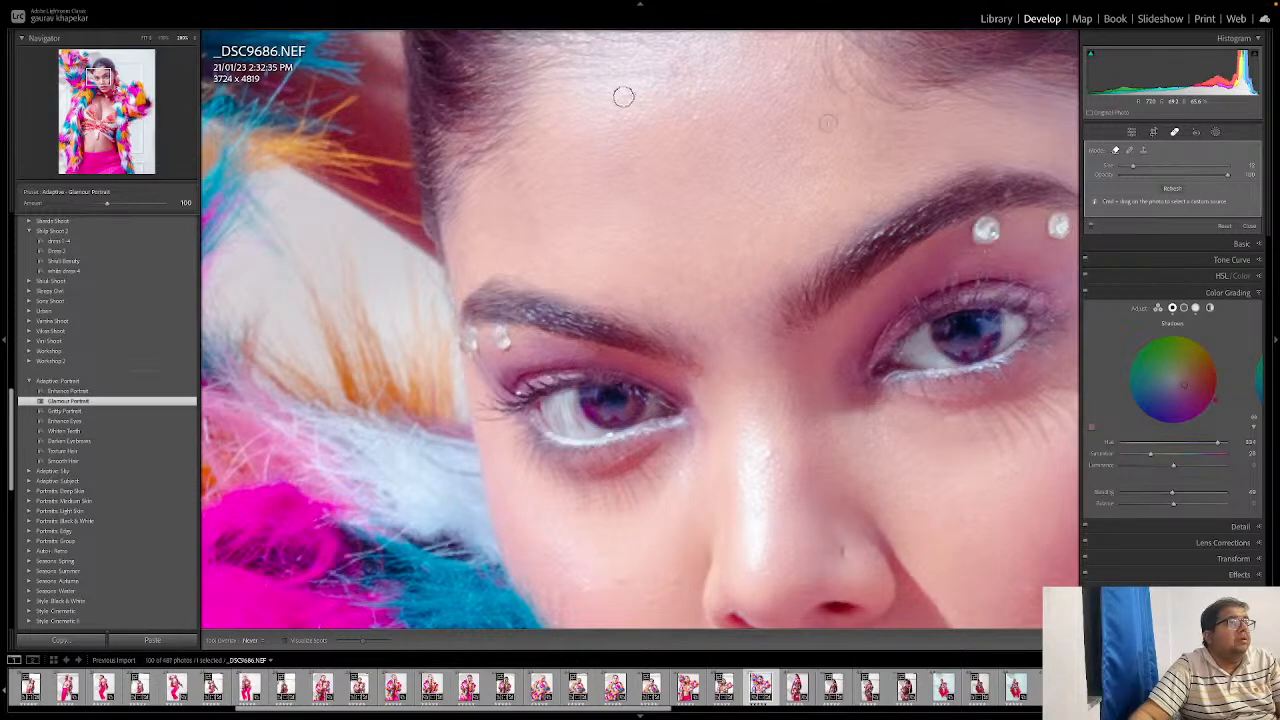
{"action": "left_click", "coordinate": [623, 95]}
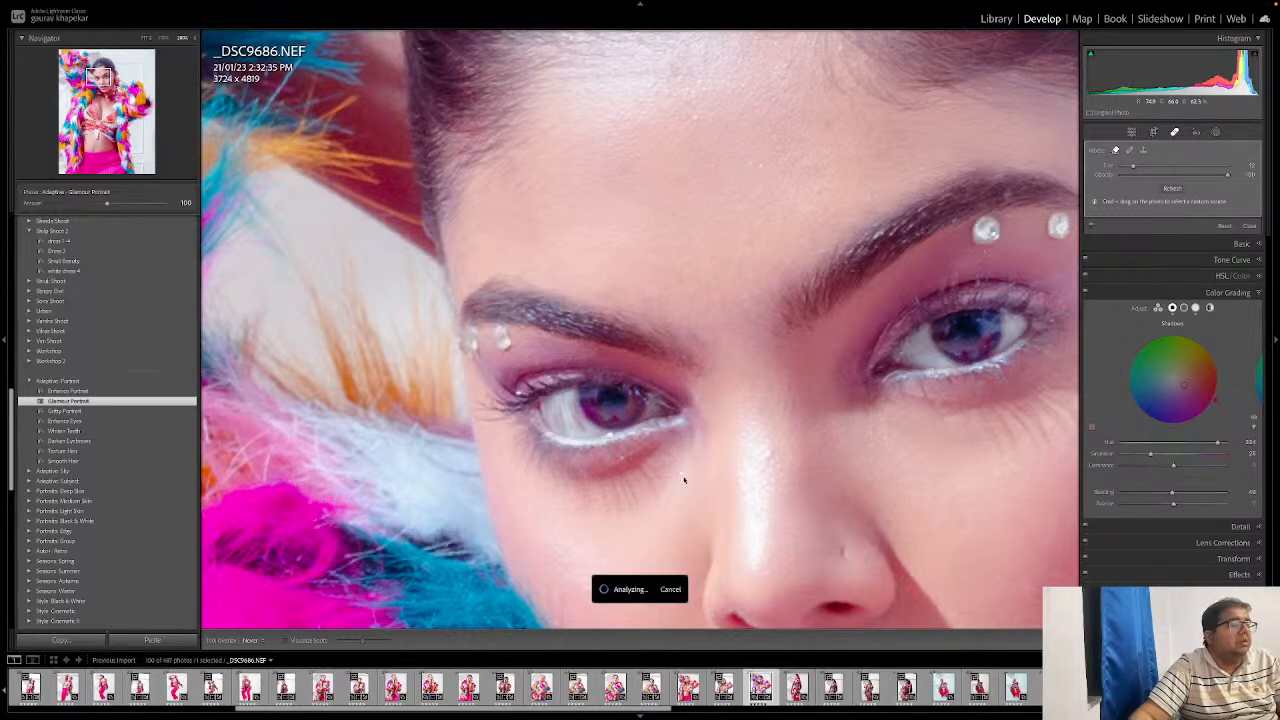
Step: Remove the blemishes on the cheek below the eye, on the nose and on the opposite cheek
{"action": "scroll", "coordinate": [645, 530], "scroll_direction": "down", "scroll_amount": 3}
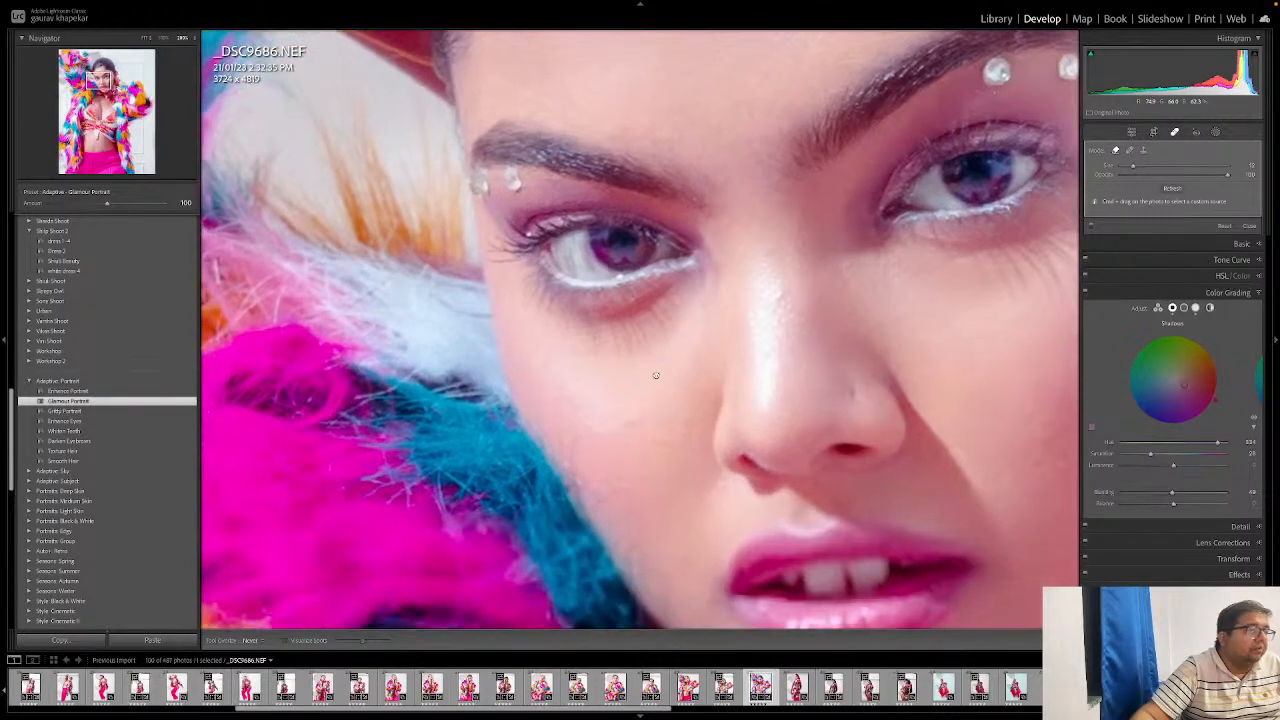
{"action": "left_click", "coordinate": [654, 440]}
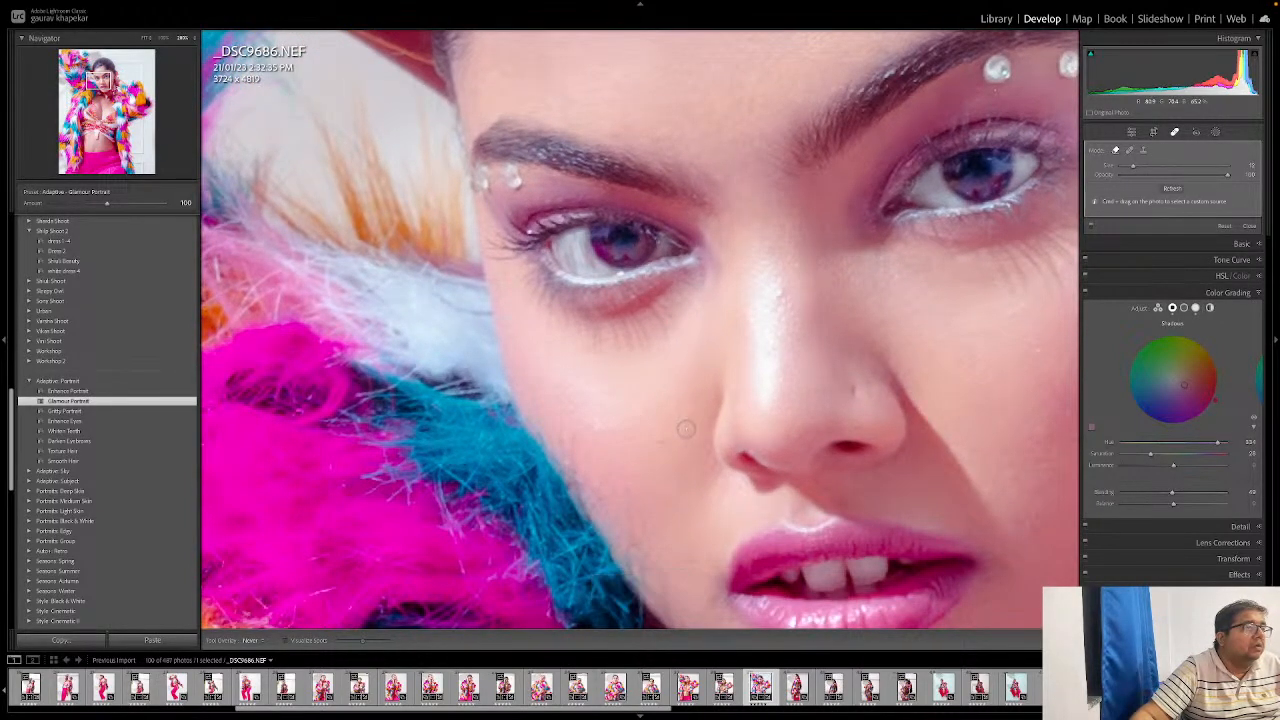
{"action": "left_click", "coordinate": [779, 293]}
{"action": "left_click", "coordinate": [779, 293]}
{"action": "left_click", "coordinate": [897, 277]}
{"action": "left_click", "coordinate": [934, 342]}
{"action": "left_click", "coordinate": [1036, 350]}
Step: Remove the remaining marks on the cheeks and around the mouth, check the forehead and finish healing
{"action": "mouse_move", "coordinate": [1017, 432]}
{"action": "left_mouse_down"}
{"action": "mouse_move", "coordinate": [644, 328]}
{"action": "mouse_move", "coordinate": [692, 310]}
{"action": "left_mouse_up"}
{"action": "left_click", "coordinate": [784, 209]}
{"action": "left_click", "coordinate": [671, 208]}
{"action": "left_click", "coordinate": [634, 206]}
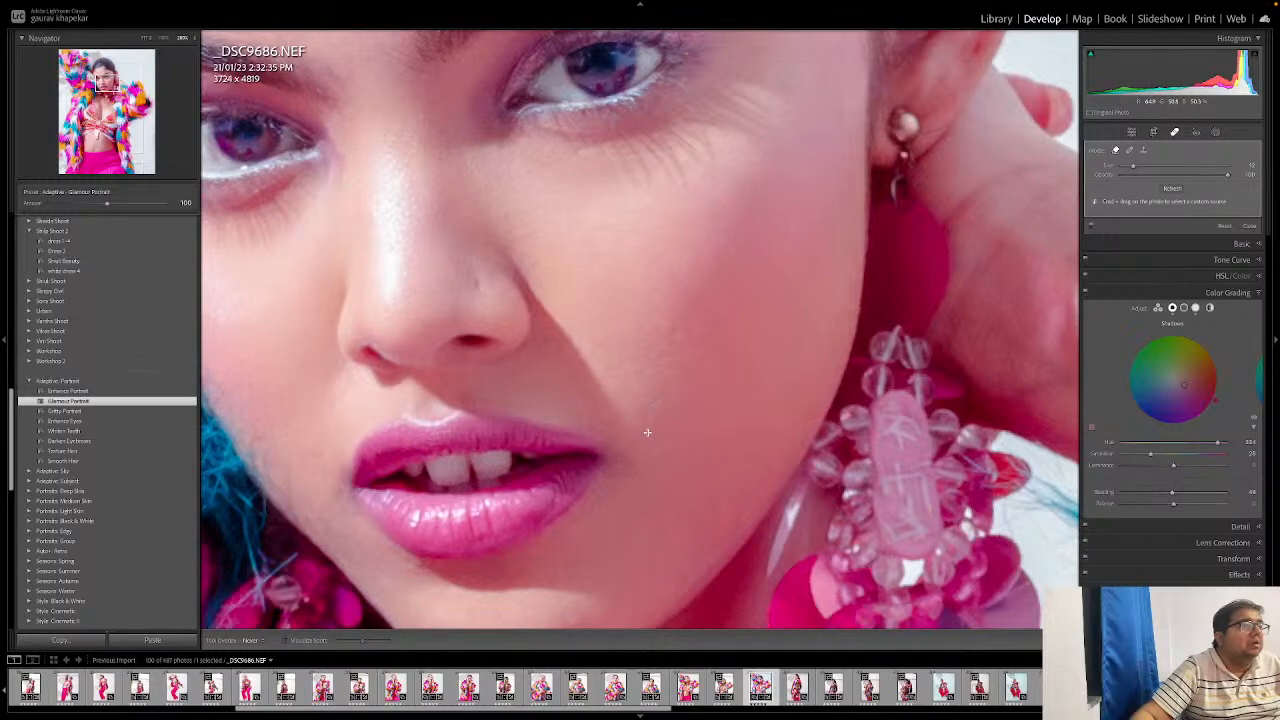
{"action": "left_click_drag", "start_coordinate": [662, 403], "coordinate": [648, 434]}
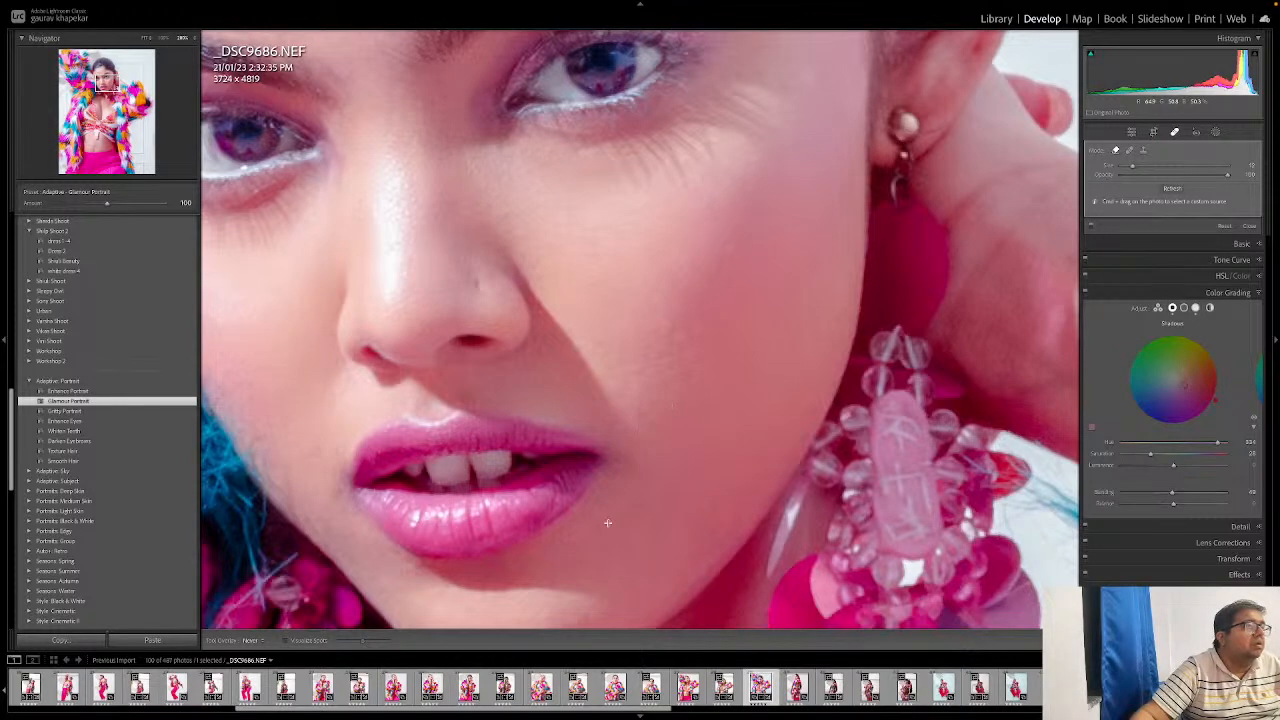
{"action": "left_click_drag", "start_coordinate": [302, 459], "coordinate": [318, 458]}
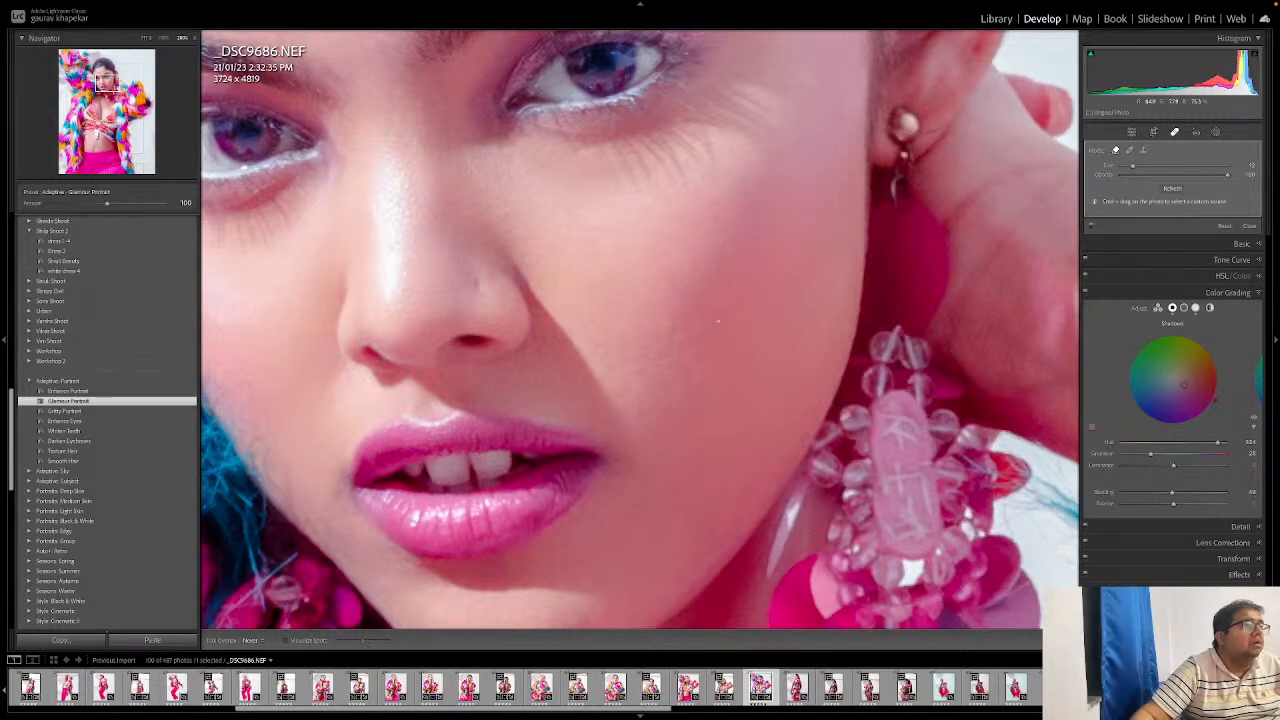
{"action": "left_click_drag", "start_coordinate": [530, 203], "coordinate": [769, 460]}
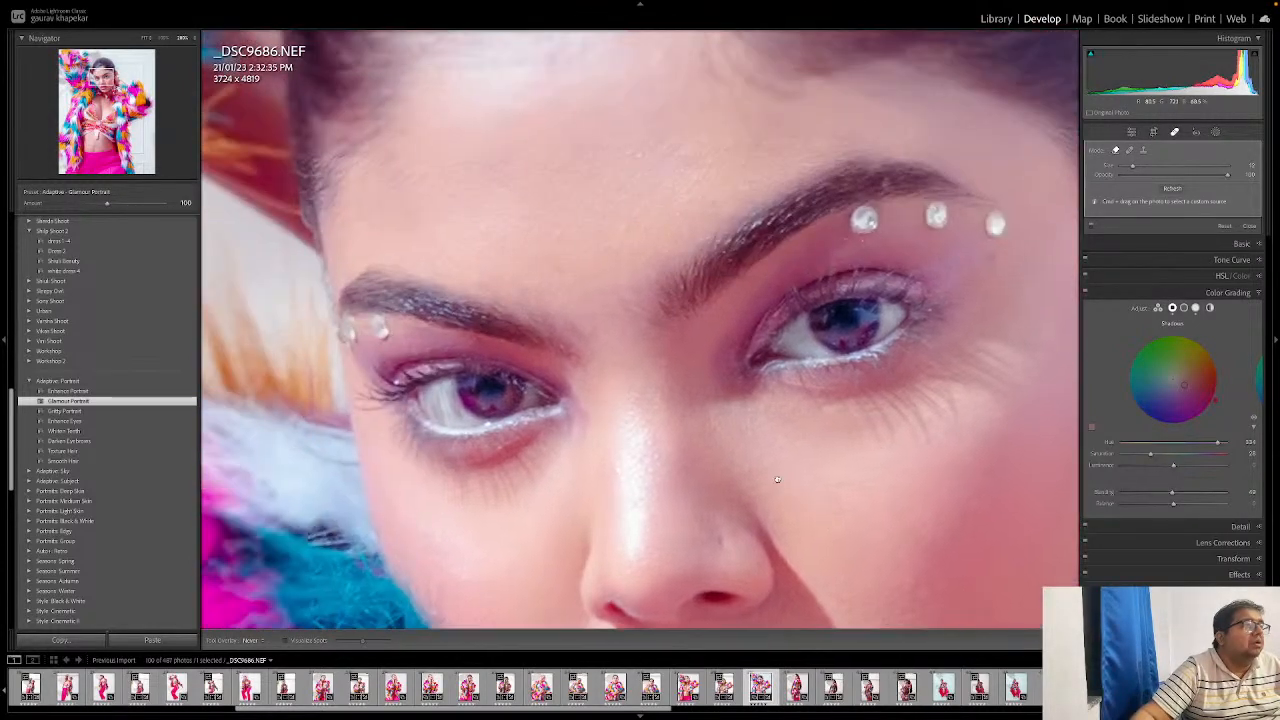
{"action": "left_click_drag", "start_coordinate": [618, 265], "coordinate": [643, 423]}
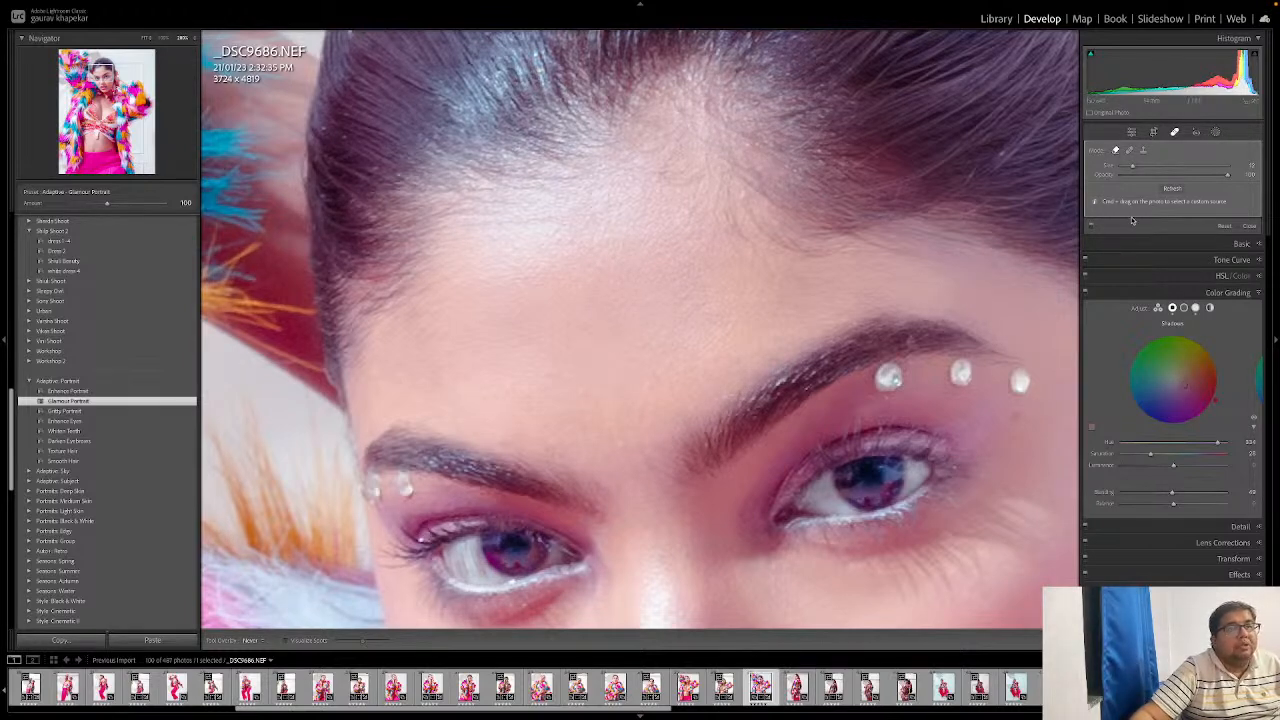
{"action": "left_click", "coordinate": [655, 279]}
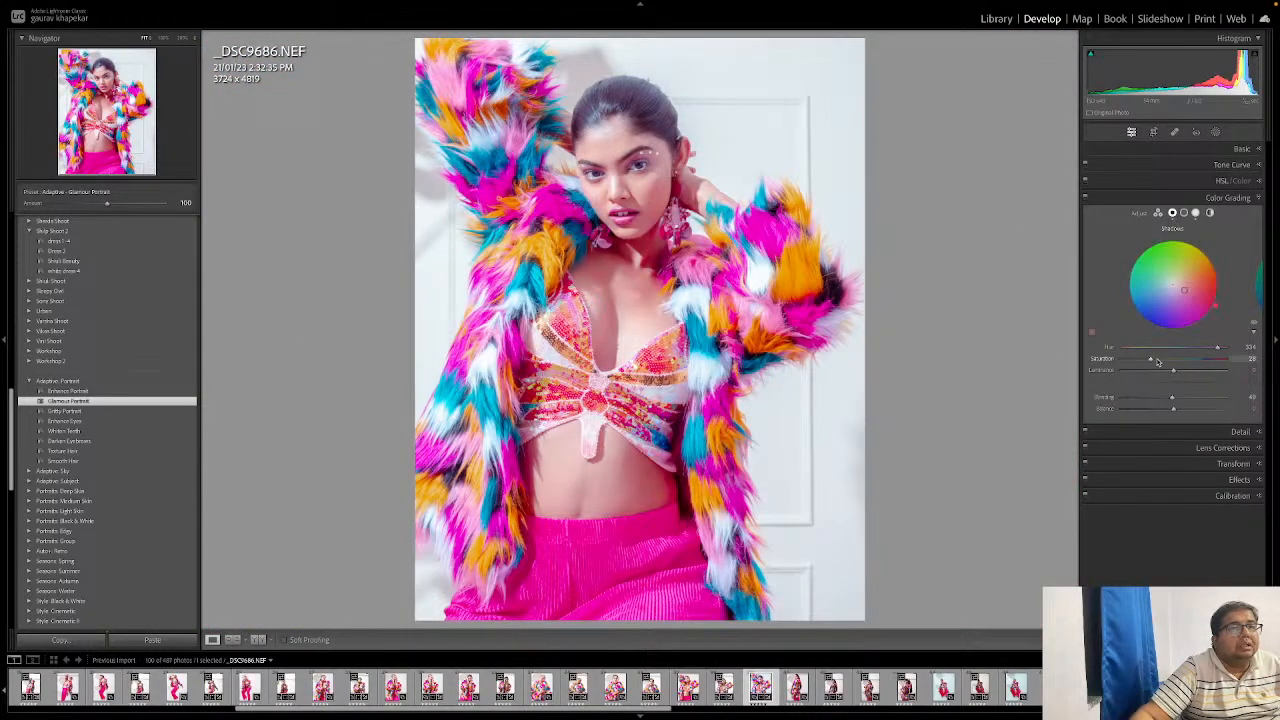
Step: In Color Grading, set the shadows saturation to about 21 and the highlights saturation to 0
{"action": "left_click_drag", "start_coordinate": [1151, 362], "coordinate": [1144, 362]}
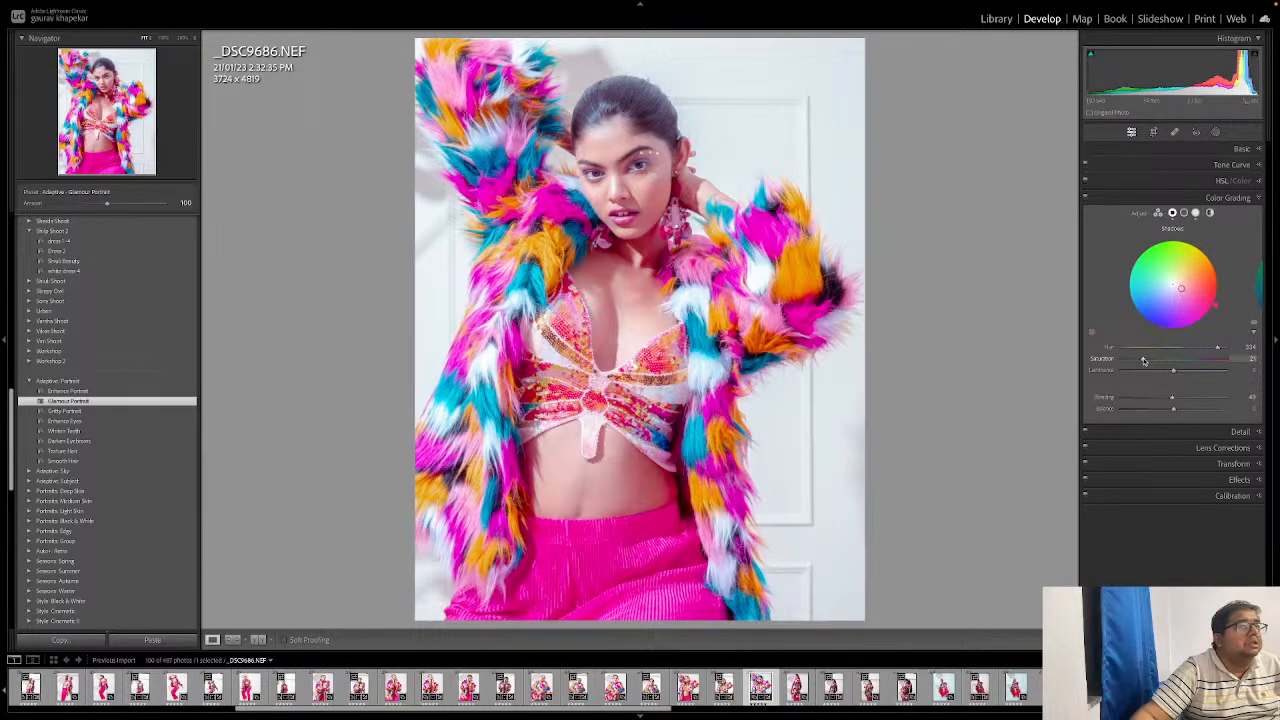
{"action": "left_click", "coordinate": [1195, 212]}
{"action": "left_click_drag", "start_coordinate": [1133, 357], "coordinate": [1118, 360]}
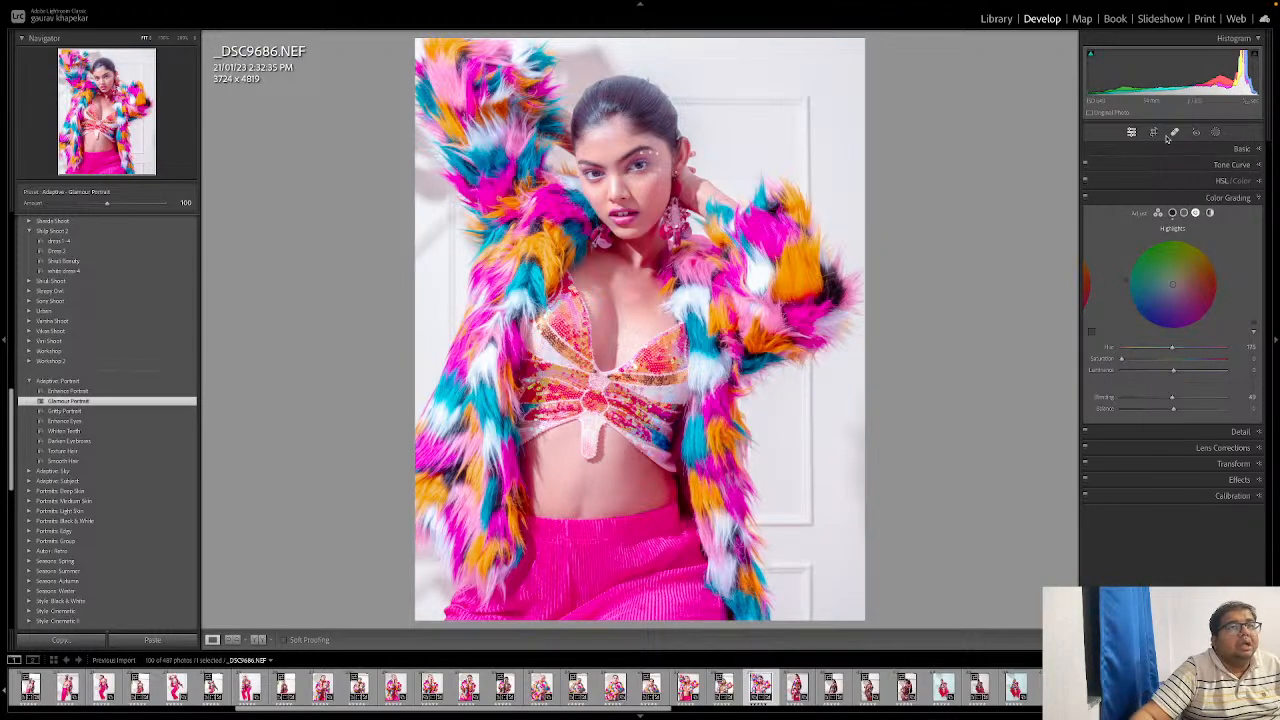
Step: On the subject mask, Mask 1, set exposure to about 0.54, saturation to -1 and whites to about -4
{"action": "left_click", "coordinate": [1215, 131]}
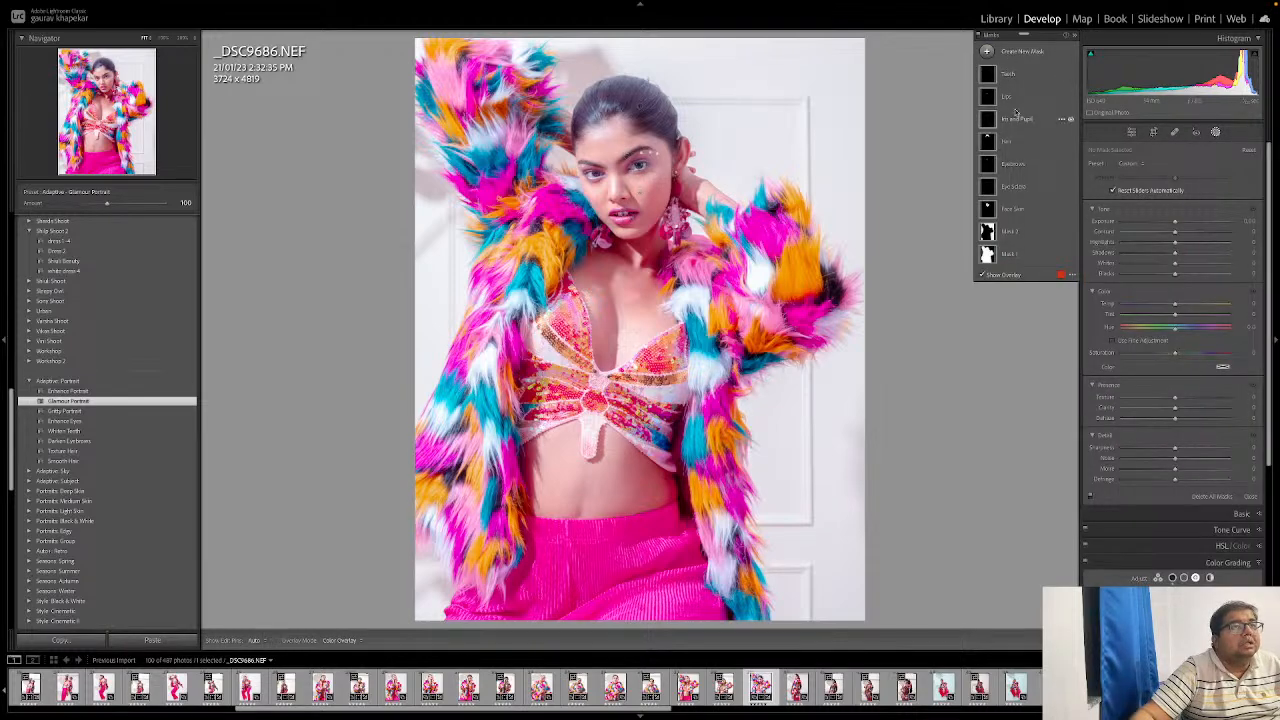
{"action": "left_click", "coordinate": [986, 253]}
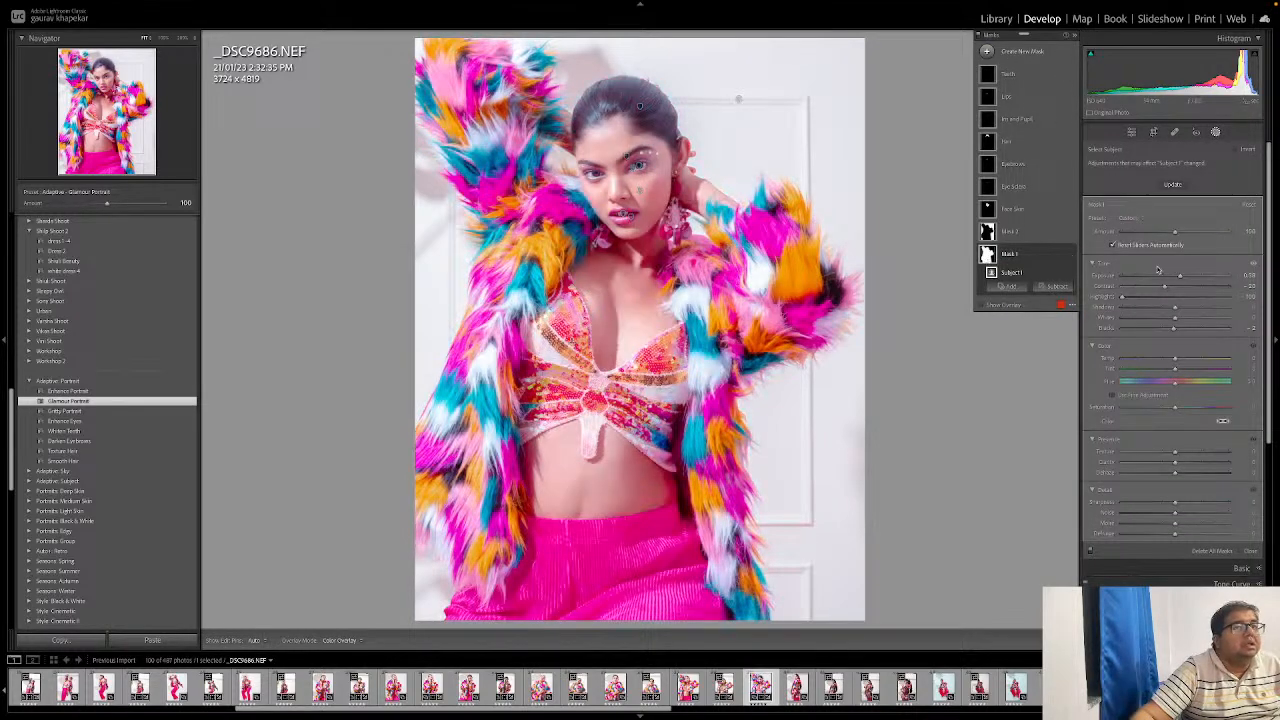
{"action": "left_click_drag", "start_coordinate": [1181, 278], "coordinate": [1182, 278]}
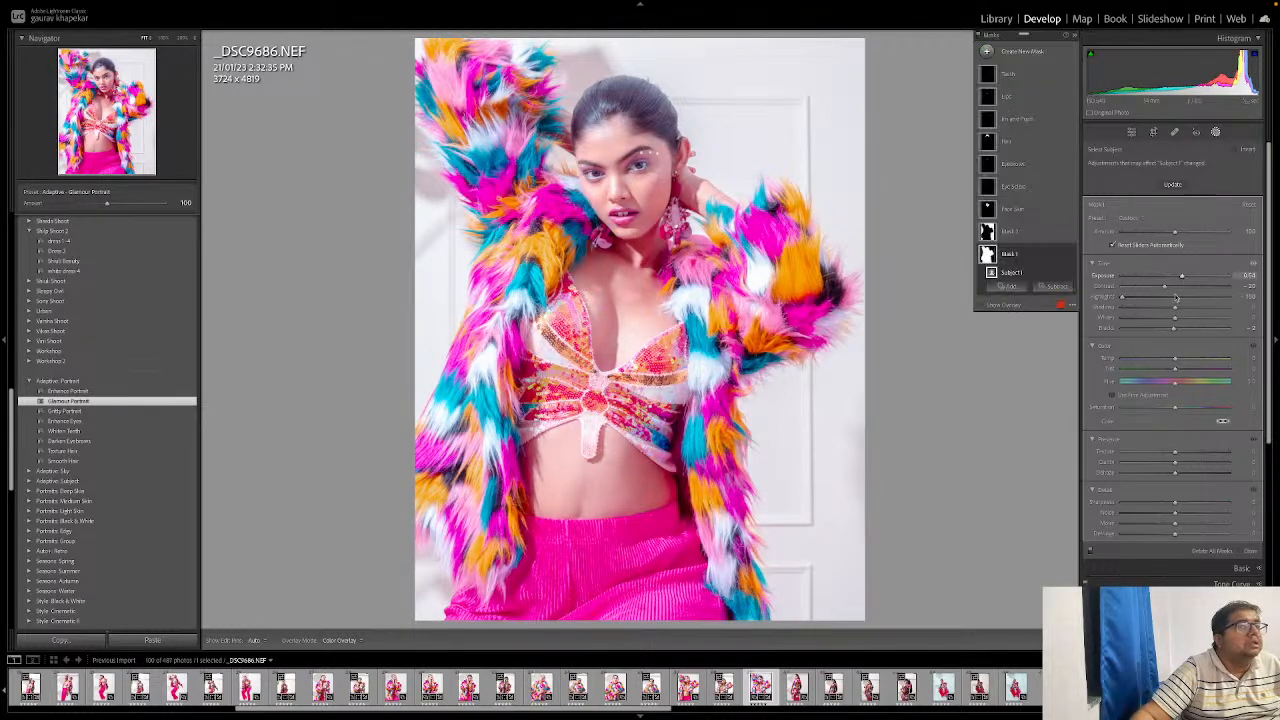
{"action": "left_click_drag", "start_coordinate": [1176, 409], "coordinate": [1176, 409]}
{"action": "mouse_move", "coordinate": [1174, 321]}
{"action": "left_mouse_down"}
{"action": "mouse_move", "coordinate": [1160, 320]}
{"action": "mouse_move", "coordinate": [1173, 319]}
{"action": "left_mouse_up"}
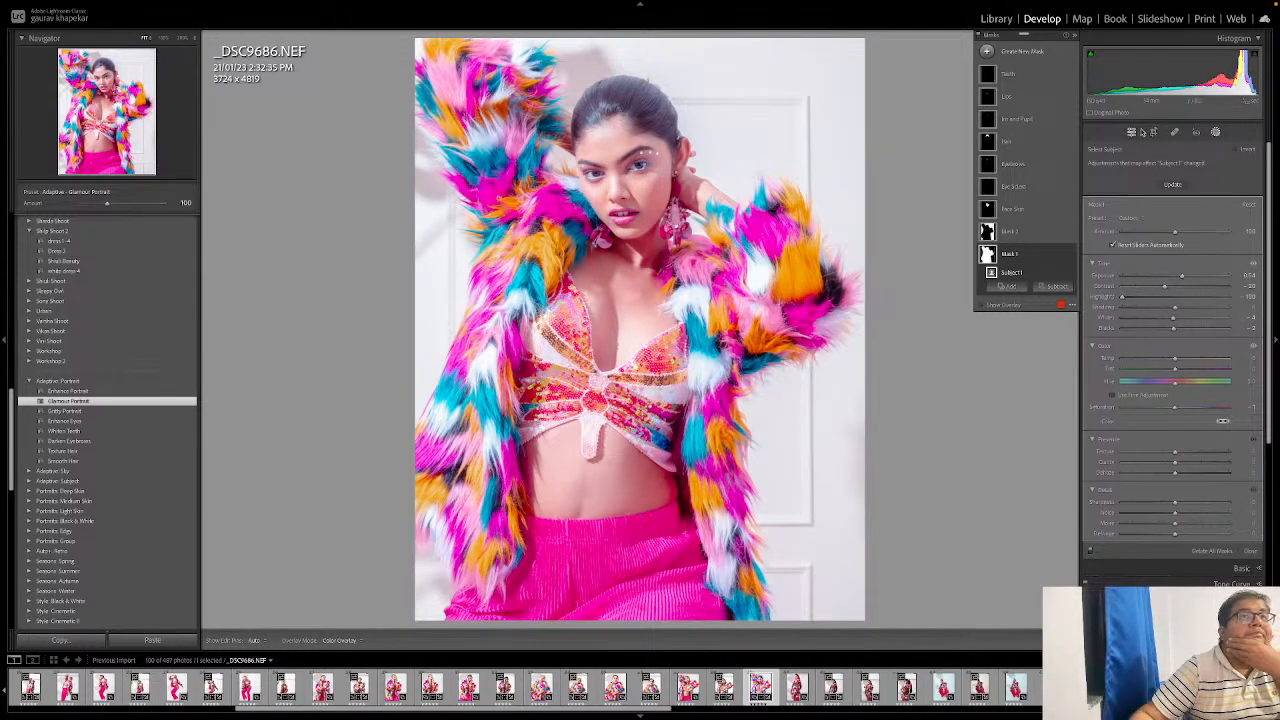
Step: Leave masking and set the orange color's hue to about -12 and saturation to about +10
{"action": "left_click", "coordinate": [1131, 131]}
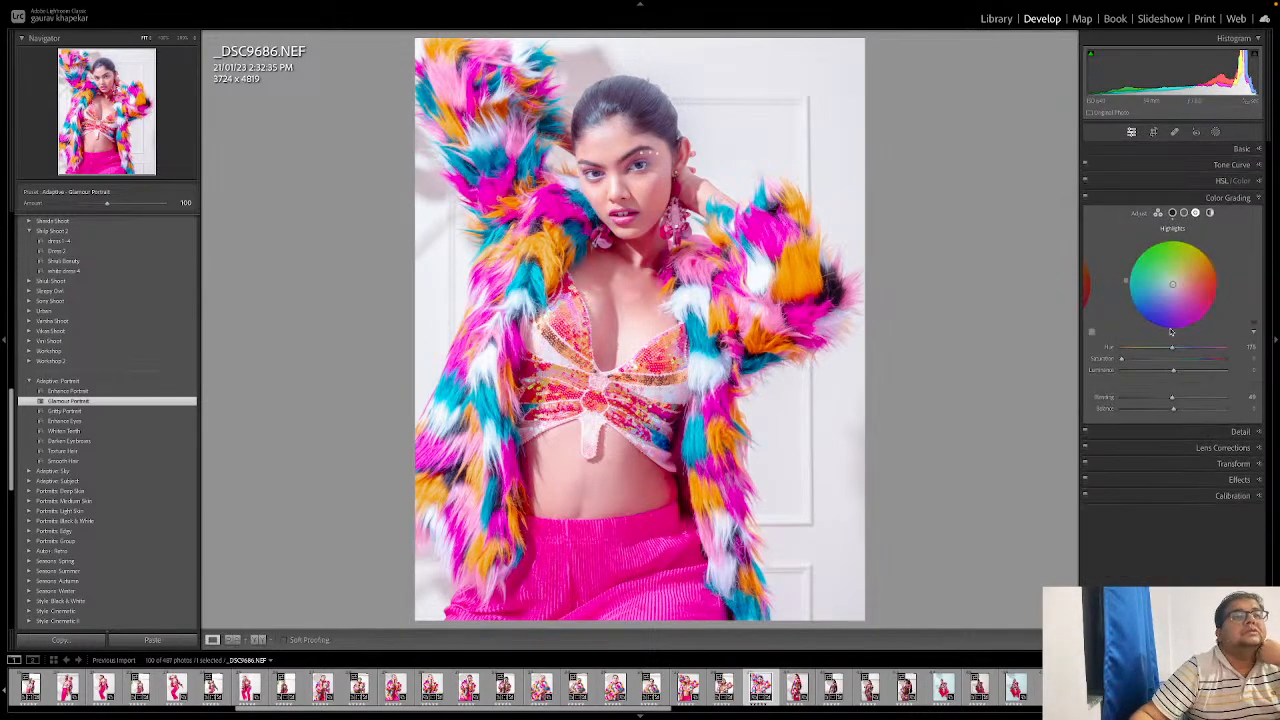
{"action": "left_click", "coordinate": [1221, 180]}
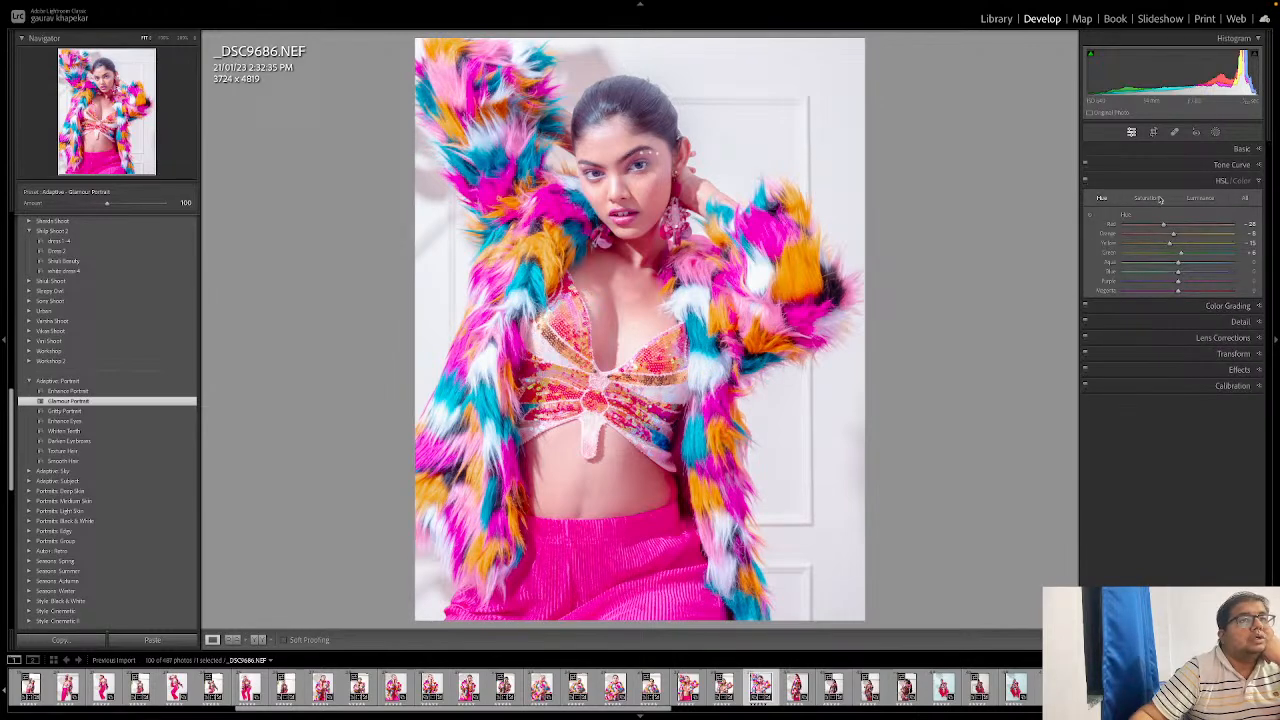
{"action": "left_click", "coordinate": [1240, 181]}
{"action": "left_click", "coordinate": [1208, 196]}
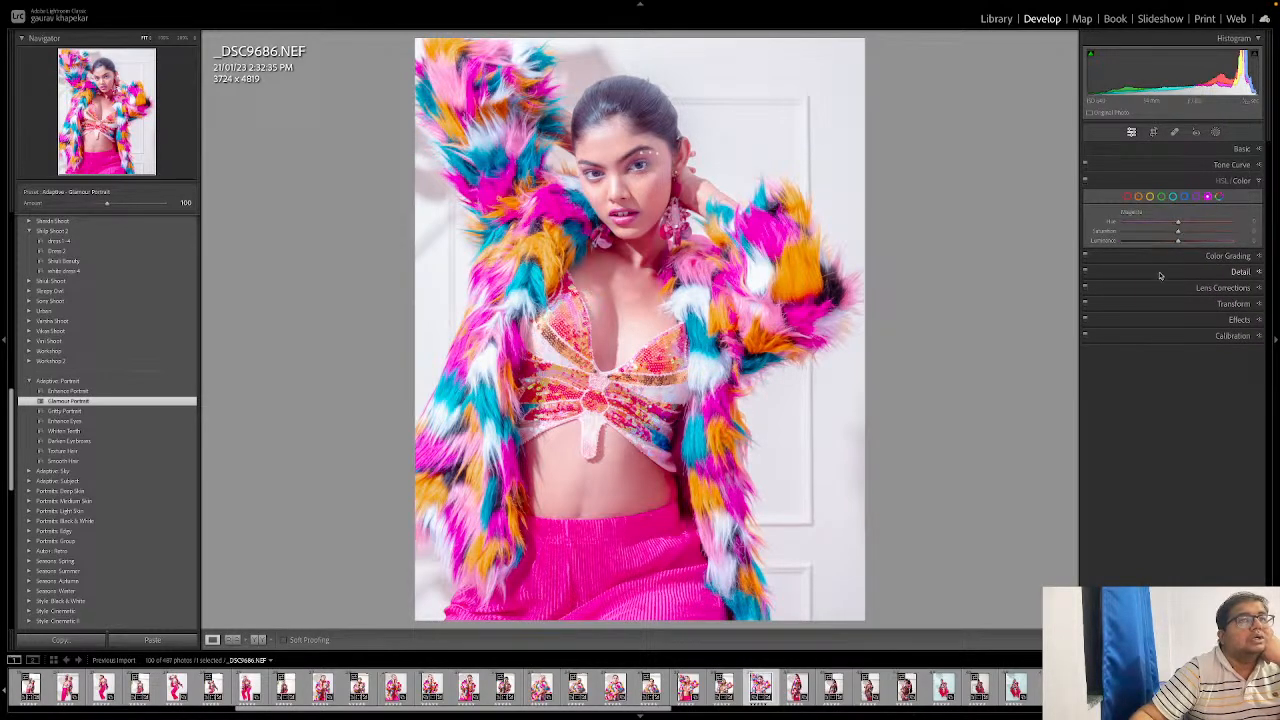
{"action": "left_click", "coordinate": [1139, 196]}
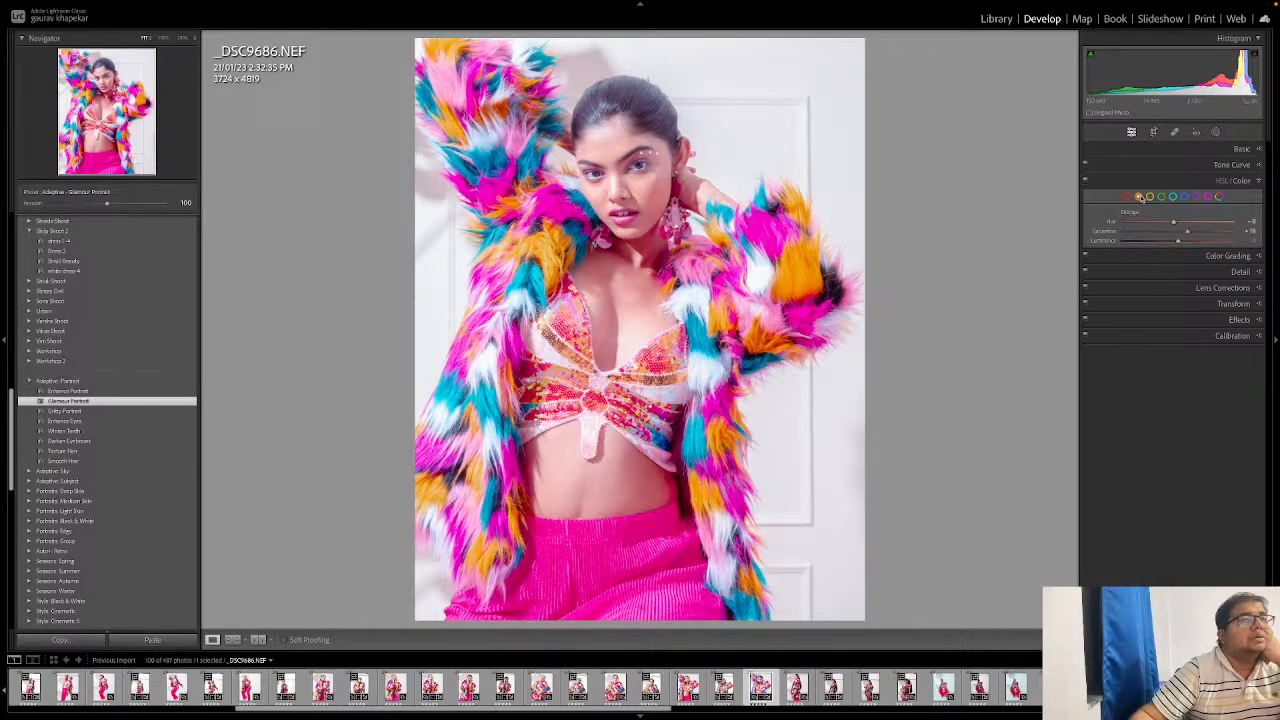
{"action": "left_click_drag", "start_coordinate": [1174, 222], "coordinate": [1182, 233]}
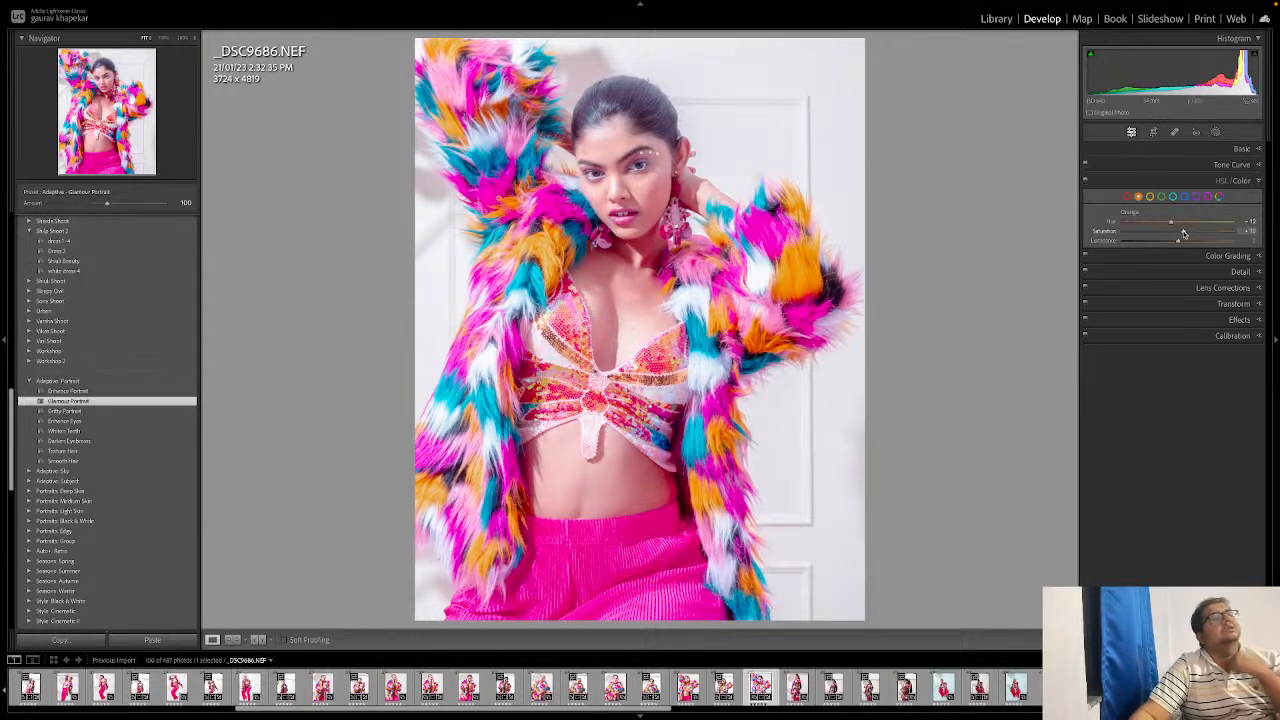
Step: Compare the photo before and after side by side, examining the eyes, cheeks, nose and lips close up
{"action": "key", "text": "y"}
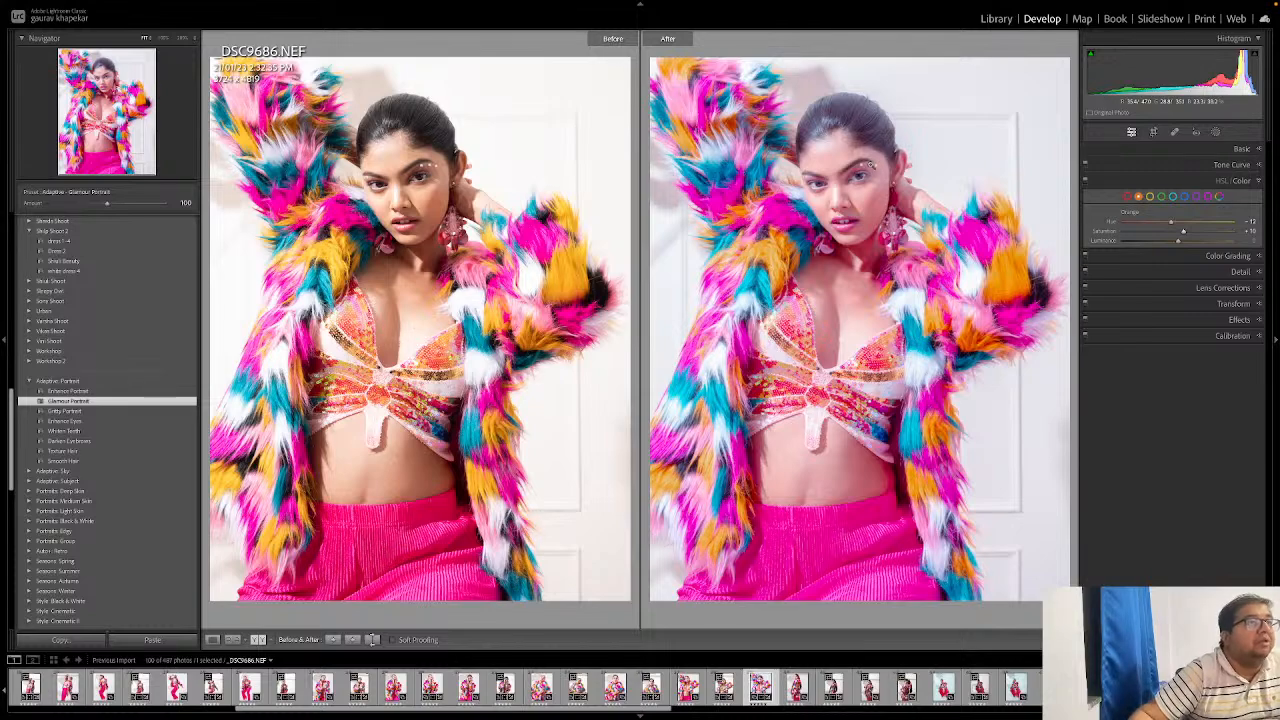
{"action": "left_click", "coordinate": [866, 165]}
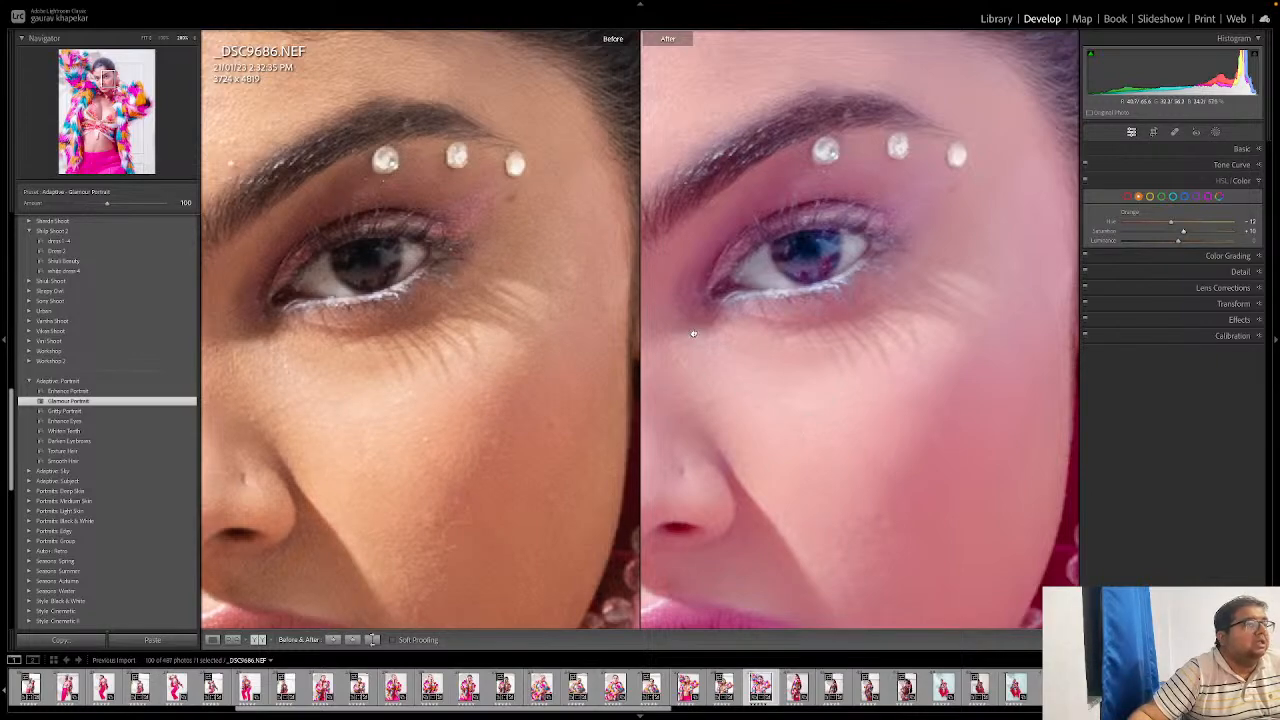
{"action": "left_click_drag", "start_coordinate": [766, 397], "coordinate": [876, 534]}
{"action": "left_click_drag", "start_coordinate": [736, 417], "coordinate": [767, 313]}
{"action": "left_click_drag", "start_coordinate": [910, 464], "coordinate": [856, 338]}
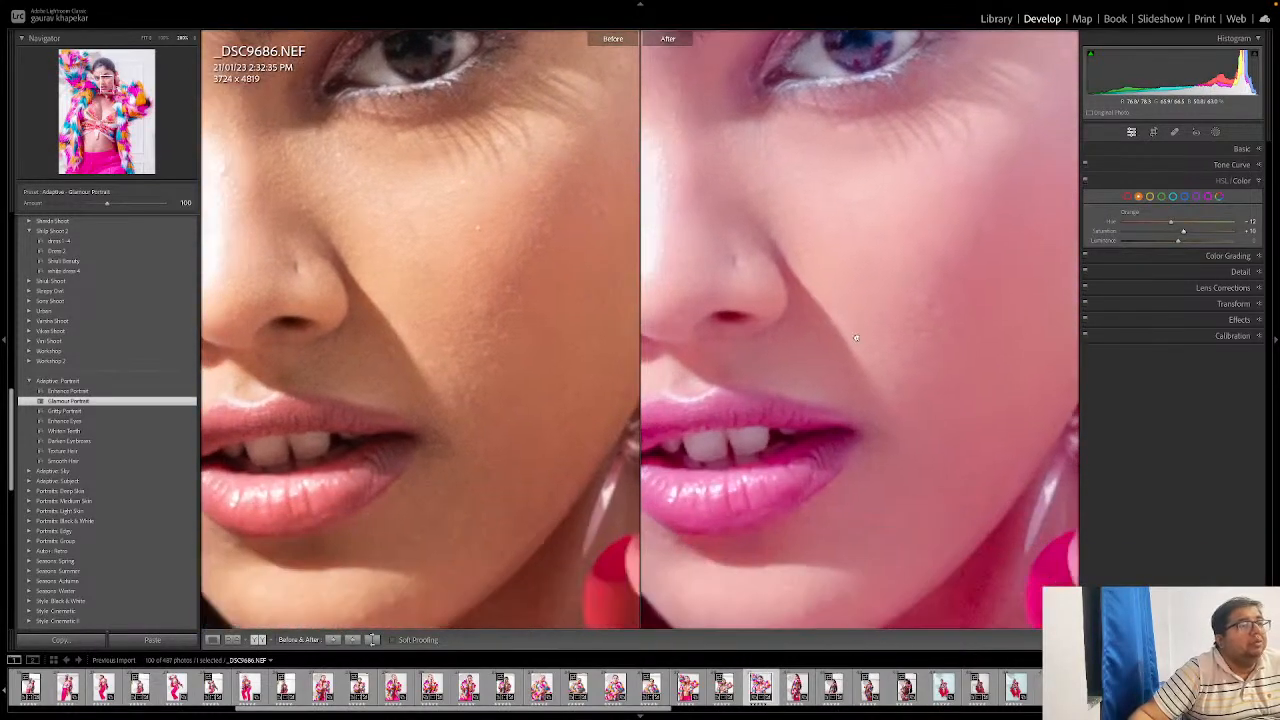
{"action": "left_click_drag", "start_coordinate": [829, 548], "coordinate": [981, 443]}
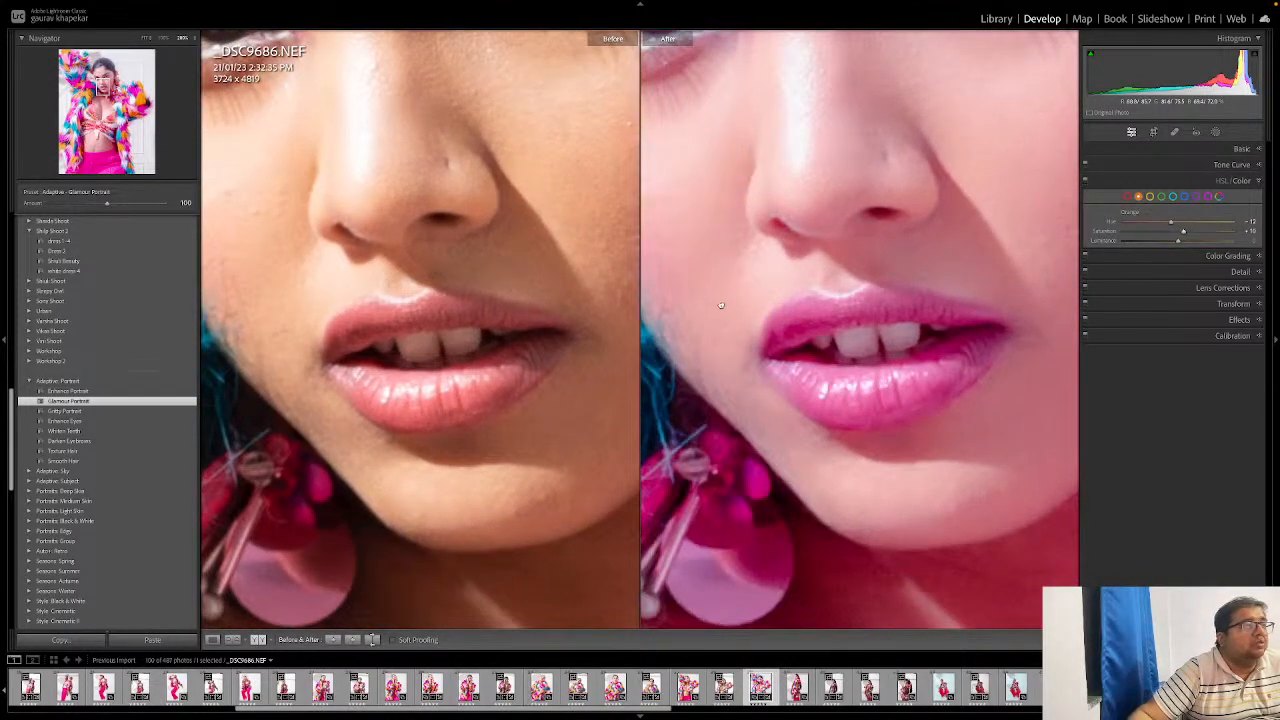
{"action": "left_click_drag", "start_coordinate": [722, 304], "coordinate": [822, 505]}
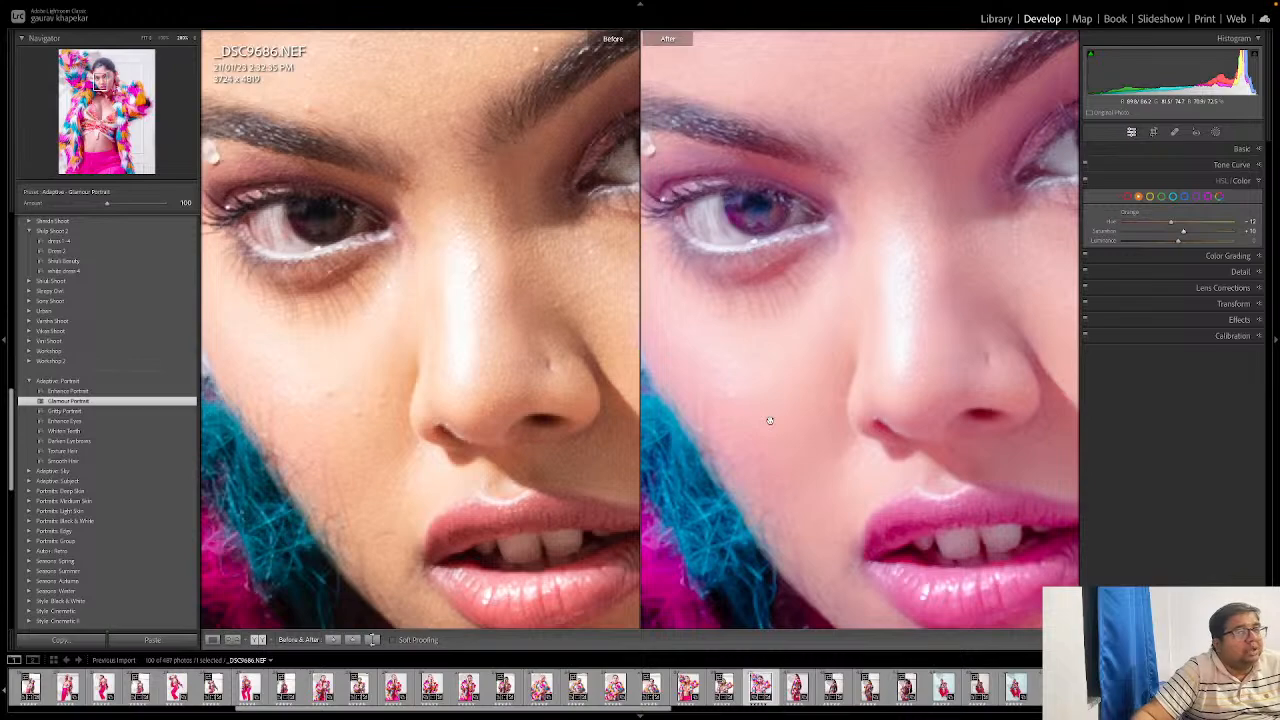
{"action": "left_click", "coordinate": [803, 360]}
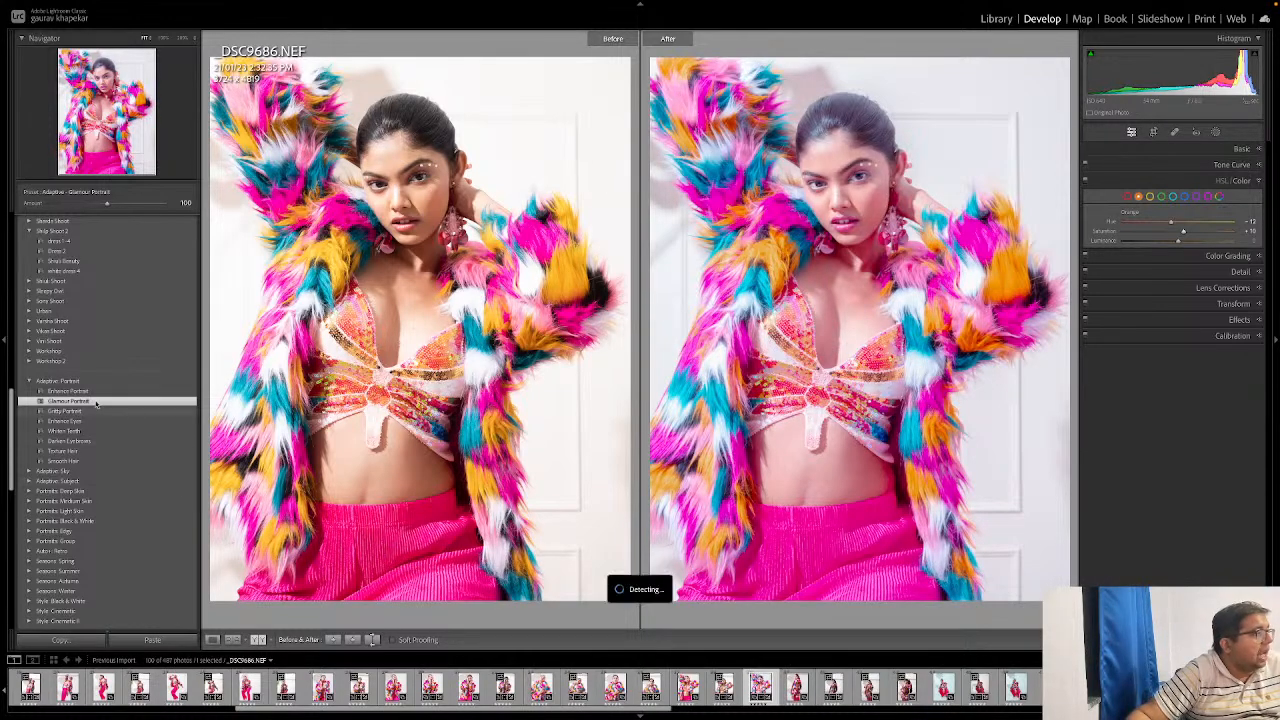
Step: List the Adaptive: Subject presets and check the face once more in the before and after comparison
{"action": "left_click", "coordinate": [29, 481]}
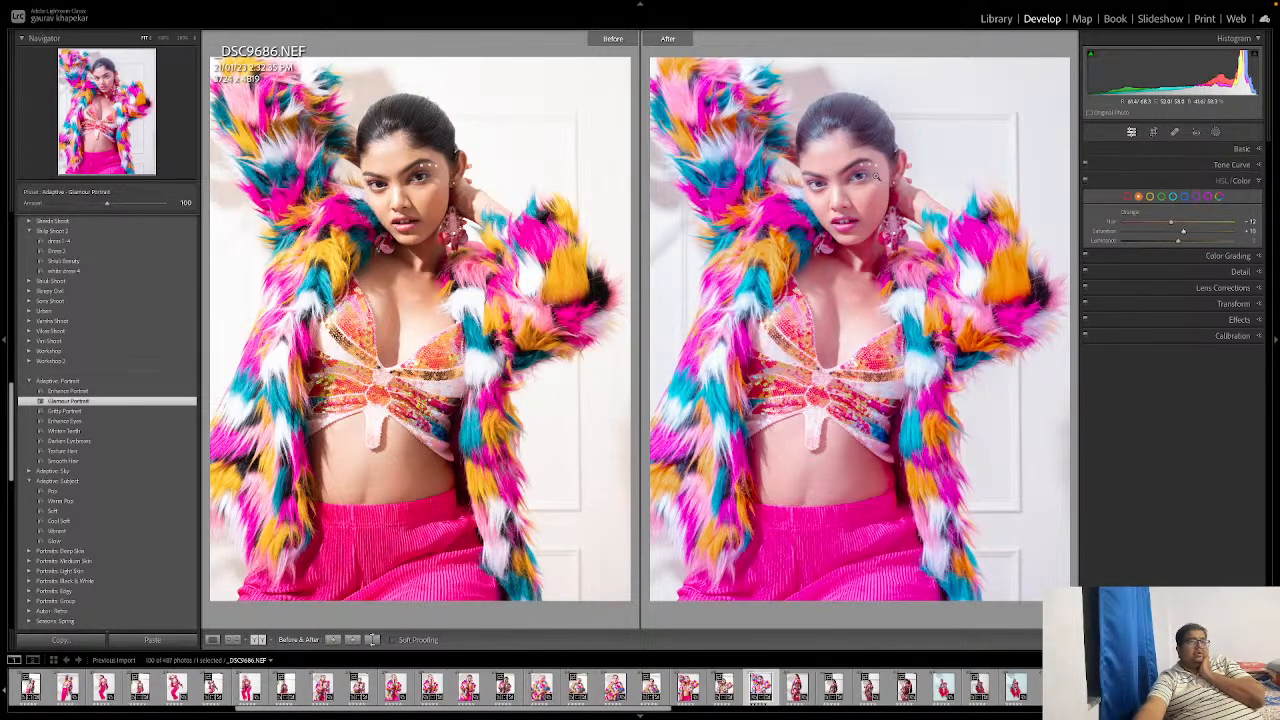
{"action": "left_click", "coordinate": [830, 171]}
{"action": "left_click", "coordinate": [884, 258]}
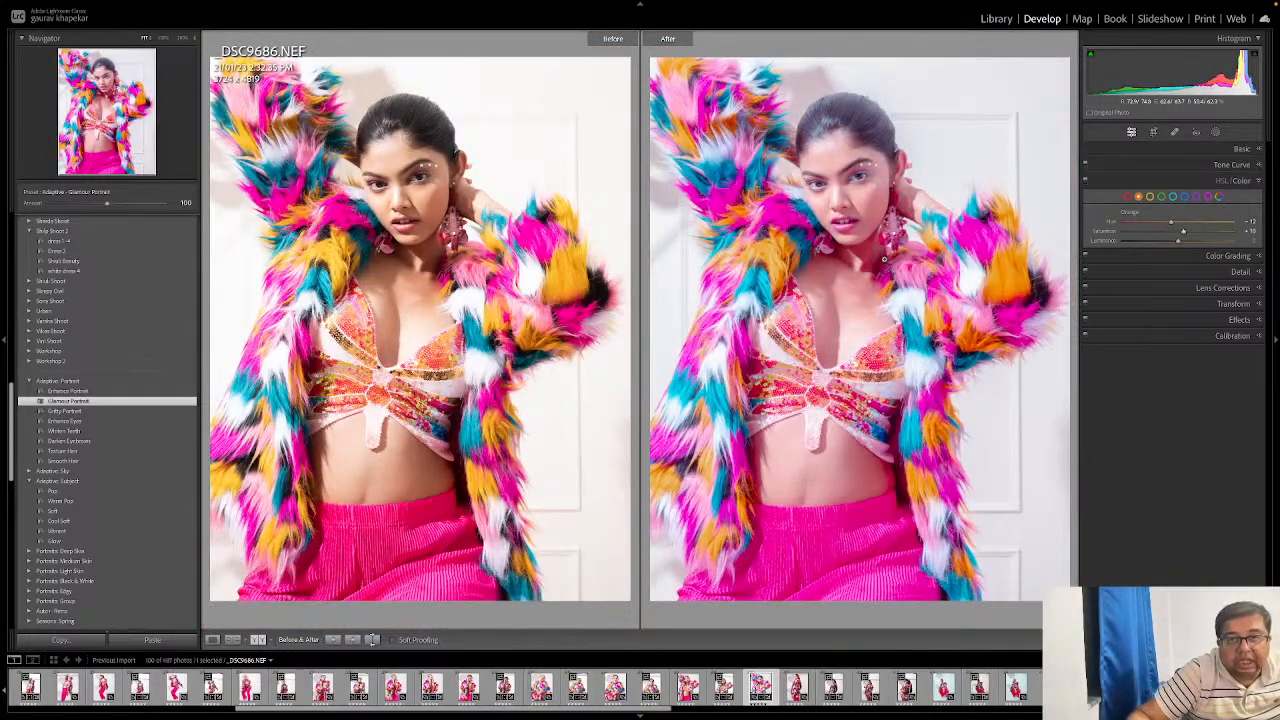